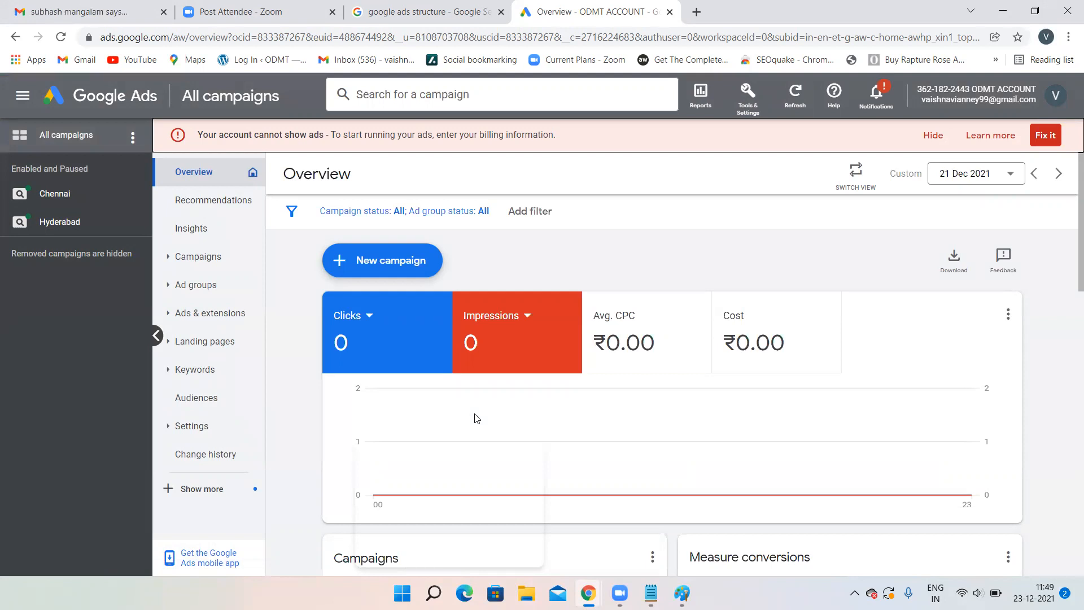
Step: Open the Keyword Planner from the account's planning tools
{"action": "left_click", "coordinate": [856, 181]}
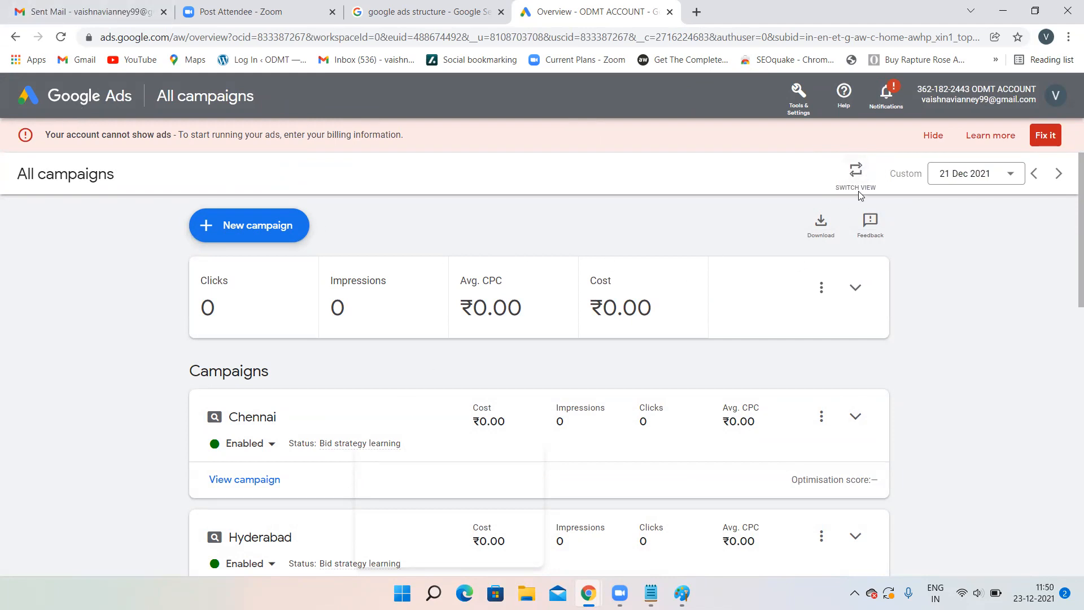
{"action": "left_click", "coordinate": [848, 179]}
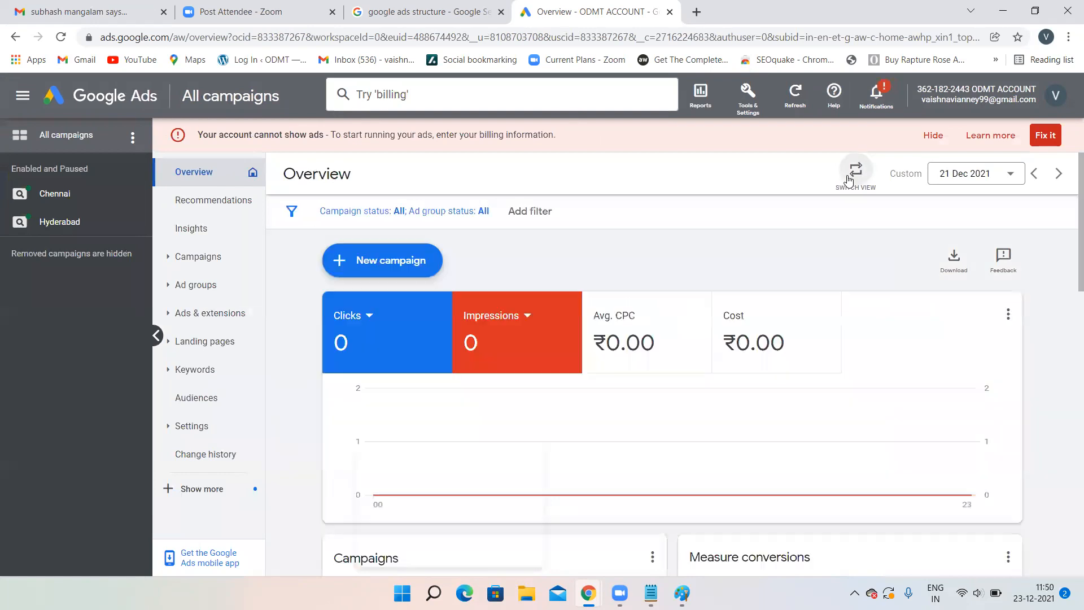
{"action": "left_click", "coordinate": [749, 96]}
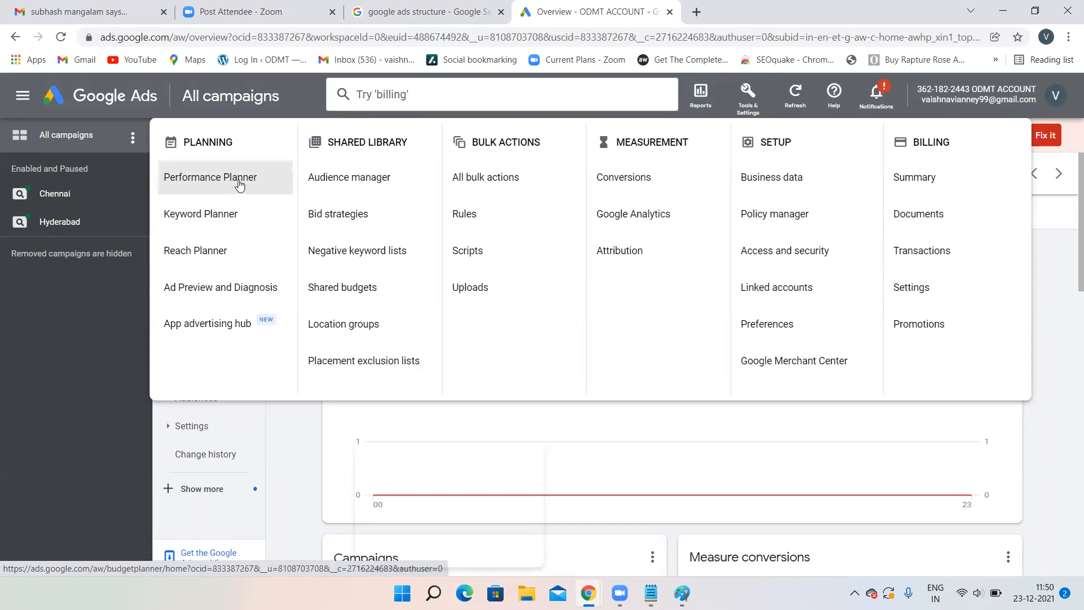
{"action": "left_click", "coordinate": [224, 215]}
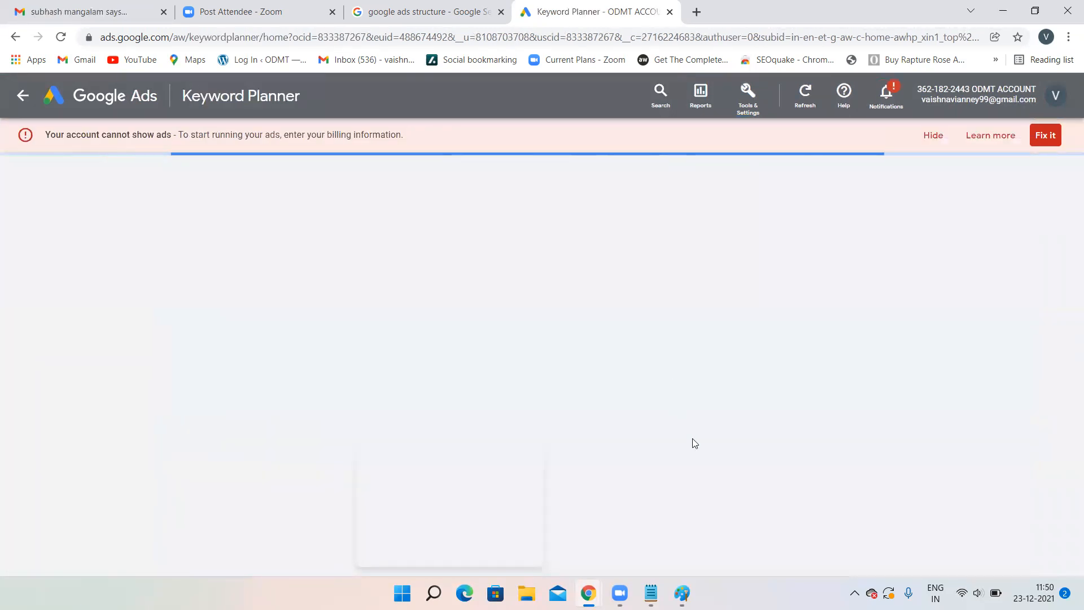
Step: Switch to Paint and add the text "Wedding Shot" as a heading near the canvas's upper centre
{"action": "left_click", "coordinate": [682, 593]}
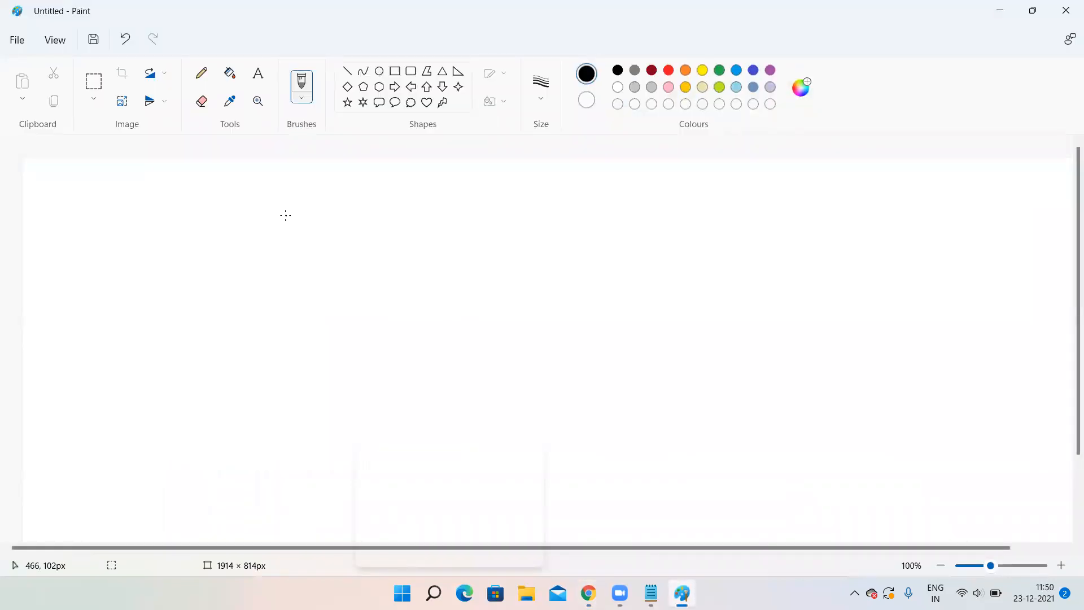
{"action": "left_click", "coordinate": [394, 71]}
{"action": "left_click", "coordinate": [260, 75]}
{"action": "left_click", "coordinate": [260, 76]}
{"action": "left_click", "coordinate": [477, 204]}
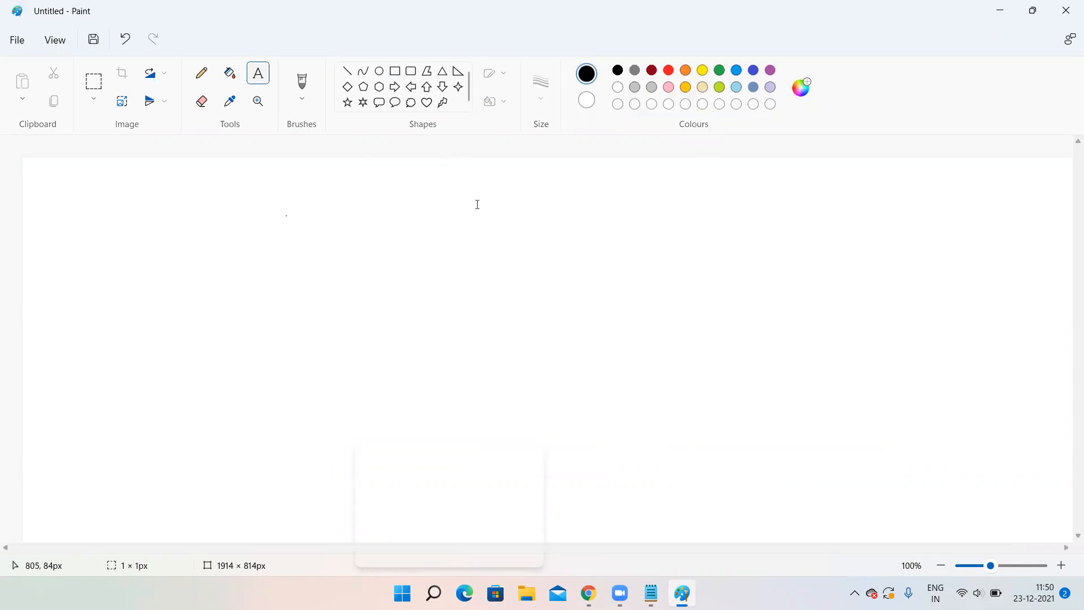
{"action": "type", "text": "Wedding"}
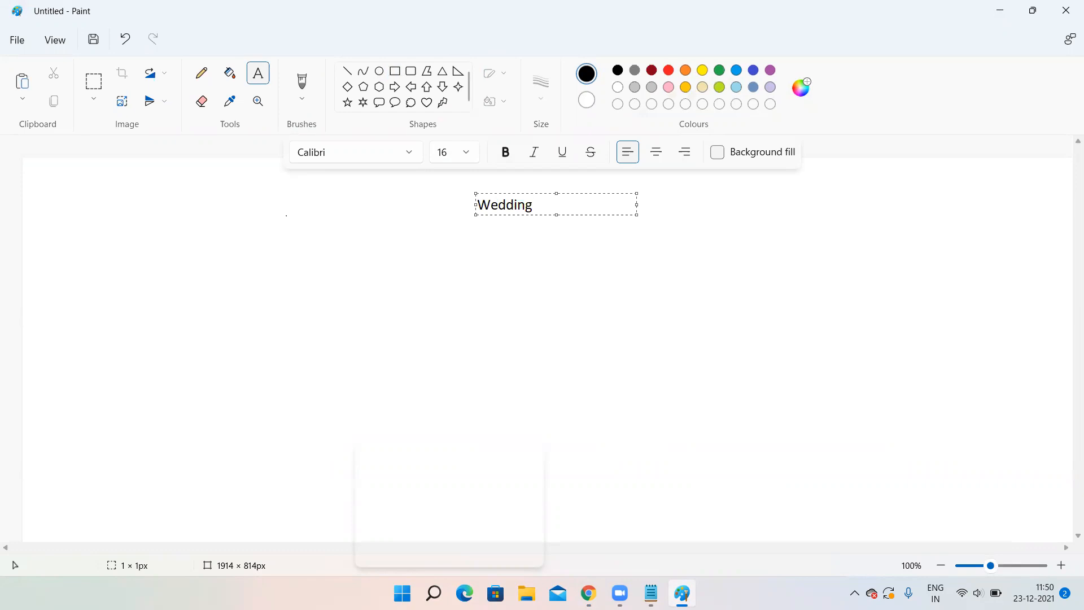
{"action": "type", "text": "Shot"}
Step: Add the text labels "Hyderabad" and "Bangalore" below the heading, one on each side
{"action": "left_click", "coordinate": [260, 75]}
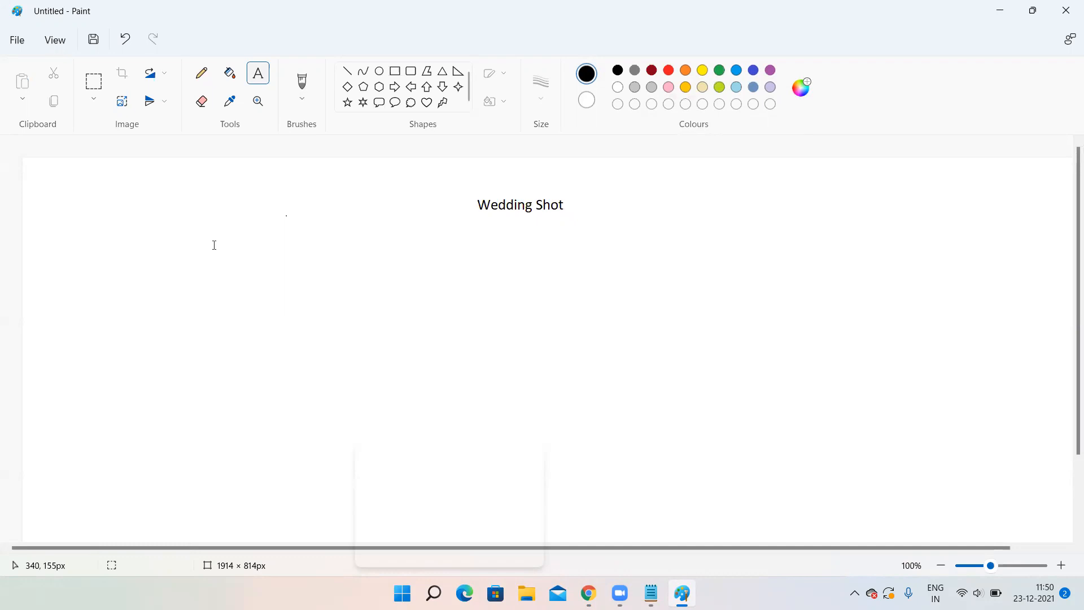
{"action": "left_click", "coordinate": [215, 245]}
{"action": "type", "text": "Hyderabad"}
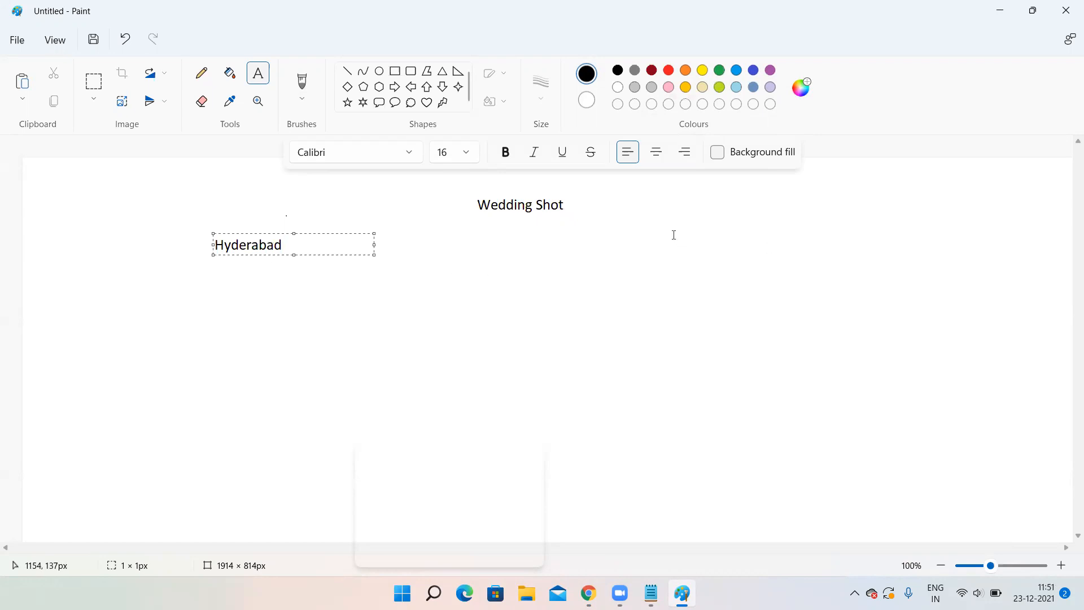
{"action": "left_click", "coordinate": [674, 235]}
{"action": "left_click", "coordinate": [665, 238]}
{"action": "type", "text": "Bangalore"}
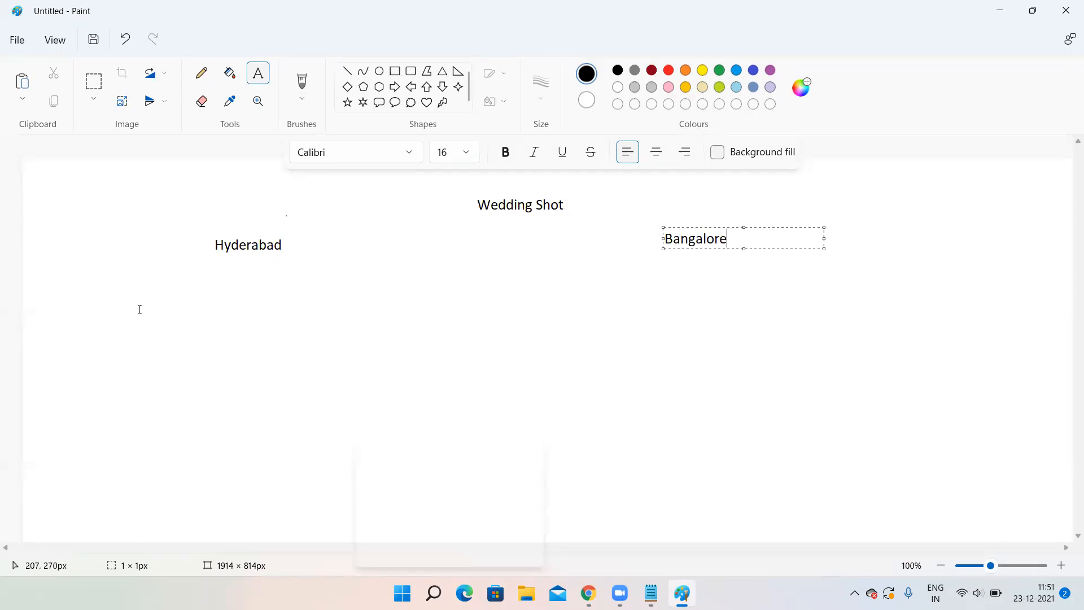
Step: Add the labels "Wedding Photography" and "Candid Photography" side by side beneath Hyderabad
{"action": "left_click", "coordinate": [102, 298]}
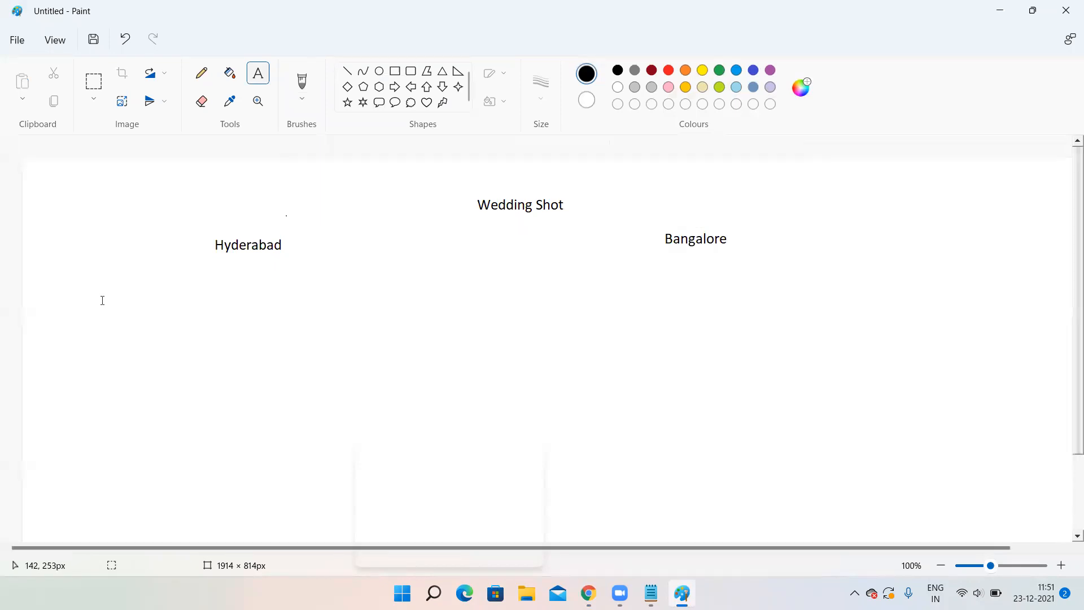
{"action": "left_click", "coordinate": [104, 300]}
{"action": "type", "text": "W"}
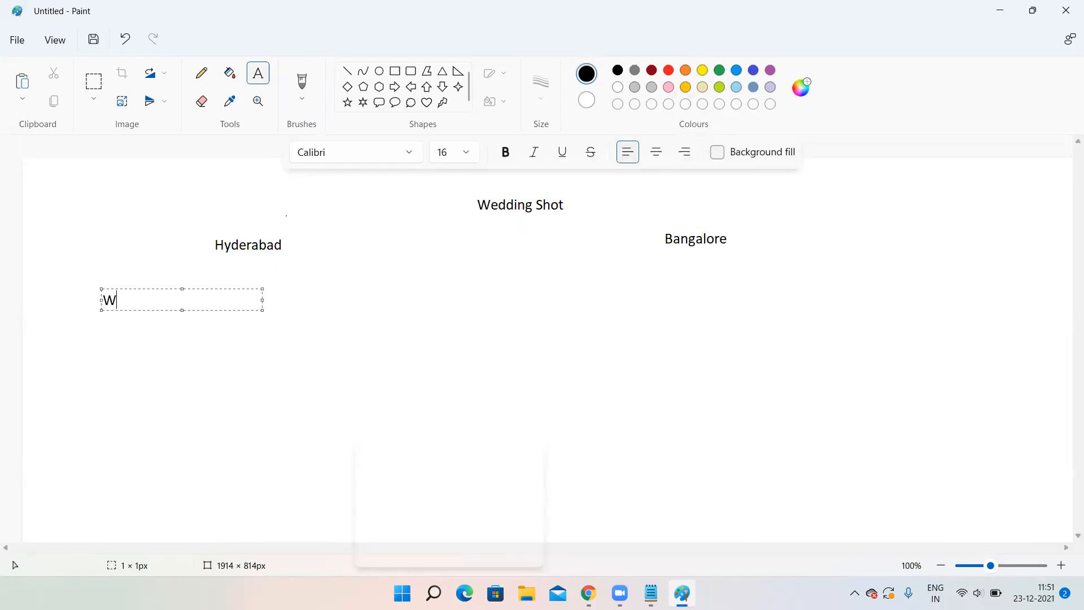
{"action": "type", "text": "edding Photography"}
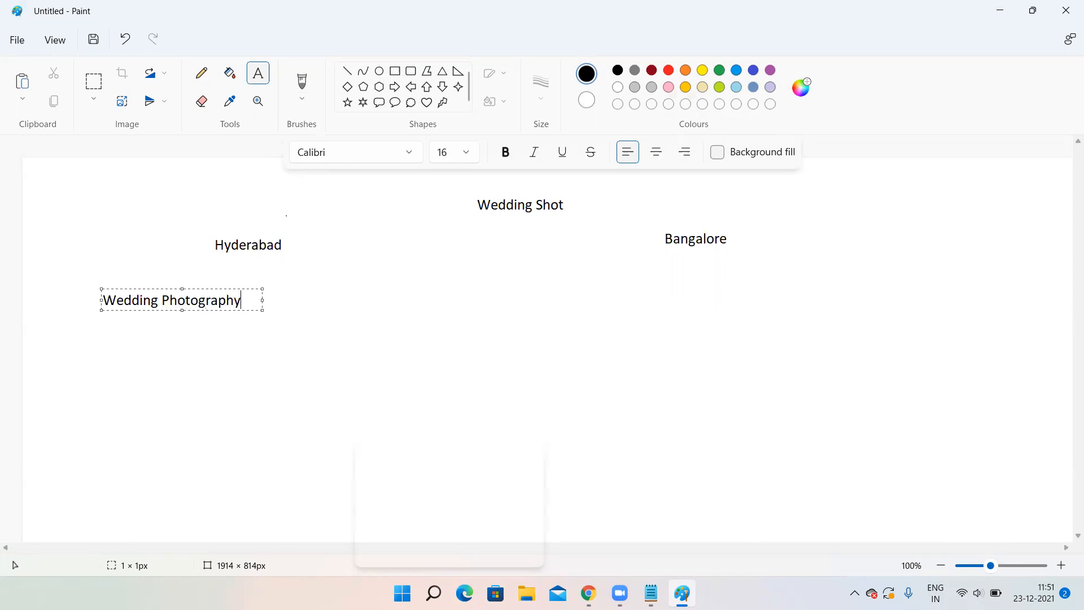
{"action": "left_click", "coordinate": [309, 298]}
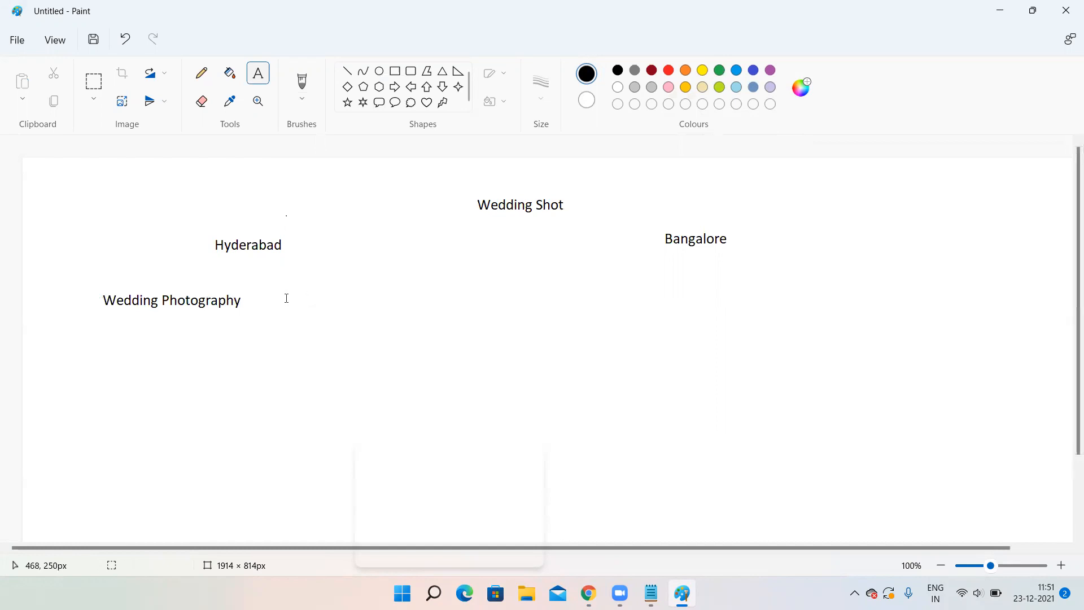
{"action": "left_click", "coordinate": [286, 299]}
{"action": "type", "text": "Can"}
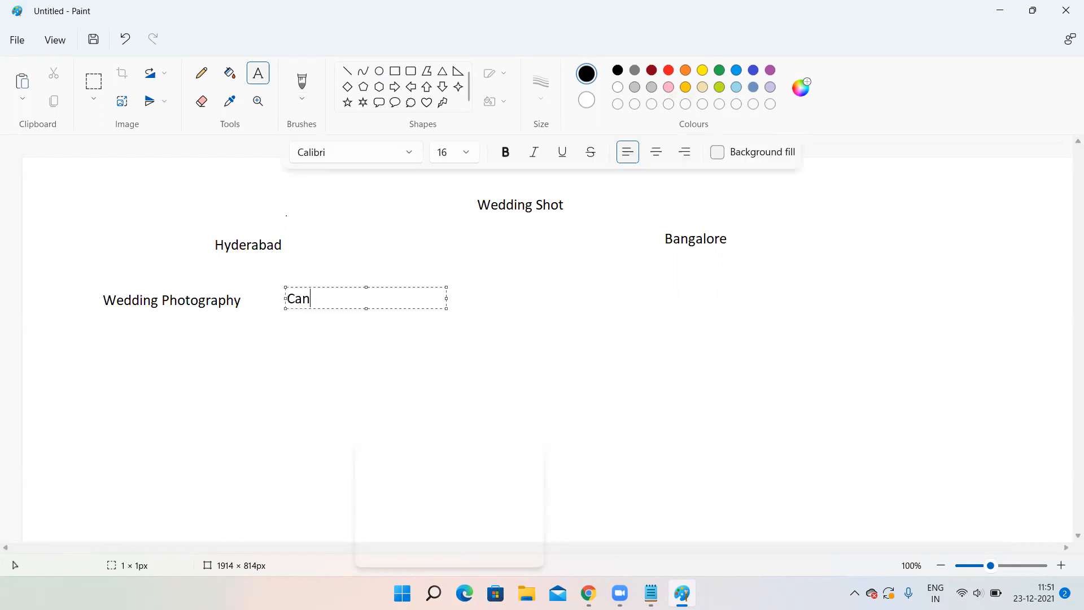
{"action": "type", "text": "did Photography"}
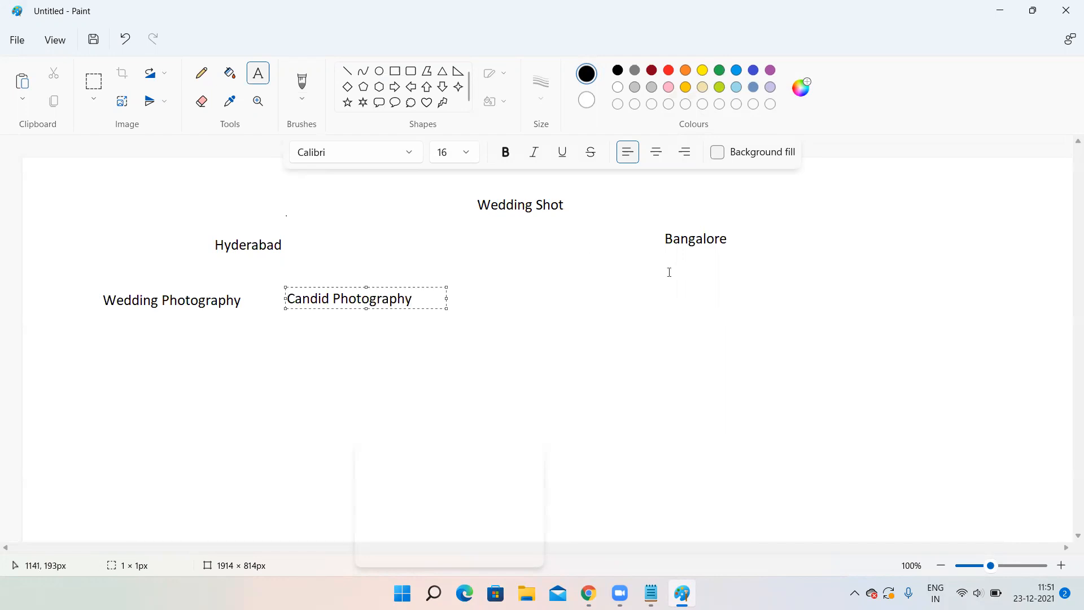
Step: Add the labels "Wedding Photography" and "Candid Photography" side by side beneath Bangalore
{"action": "left_click", "coordinate": [566, 291]}
{"action": "left_click", "coordinate": [566, 292]}
{"action": "type", "text": "Wedding "}
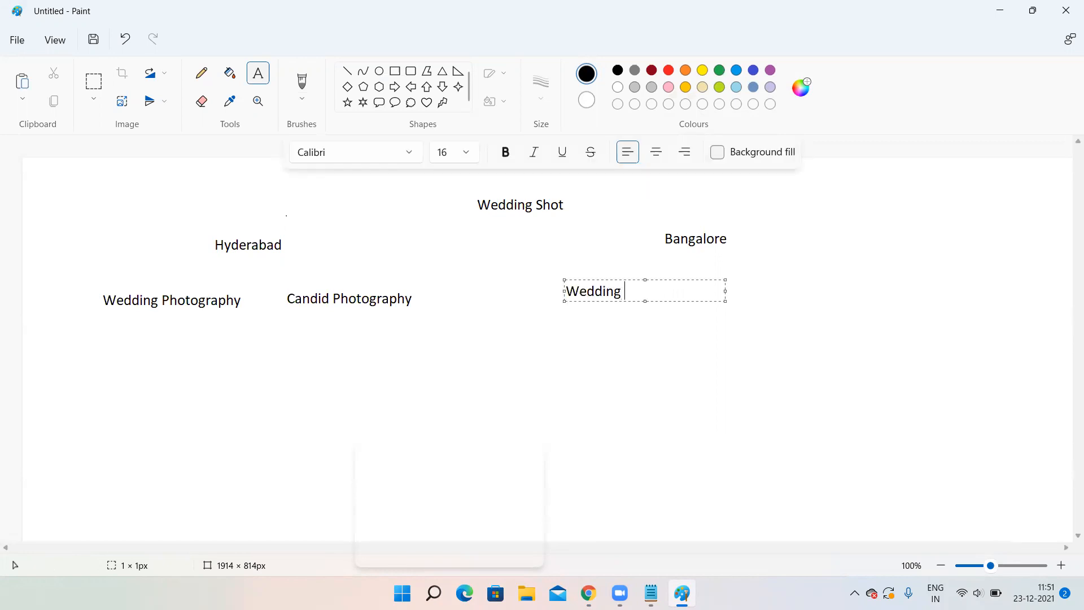
{"action": "type", "text": "Photography"}
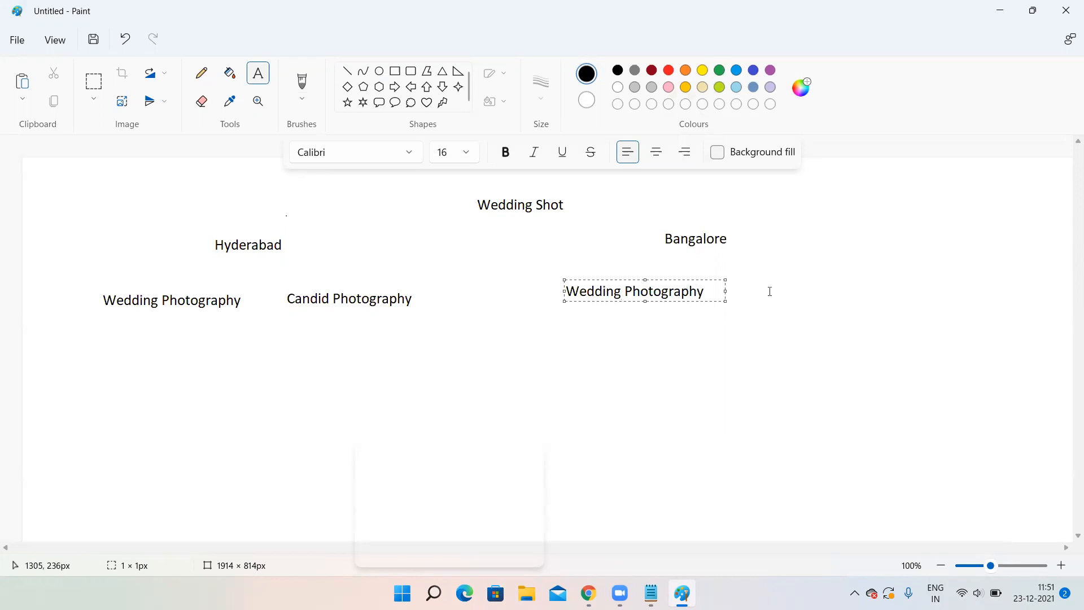
{"action": "left_click", "coordinate": [776, 291]}
{"action": "left_click", "coordinate": [777, 291]}
{"action": "type", "text": "Candid Photography"}
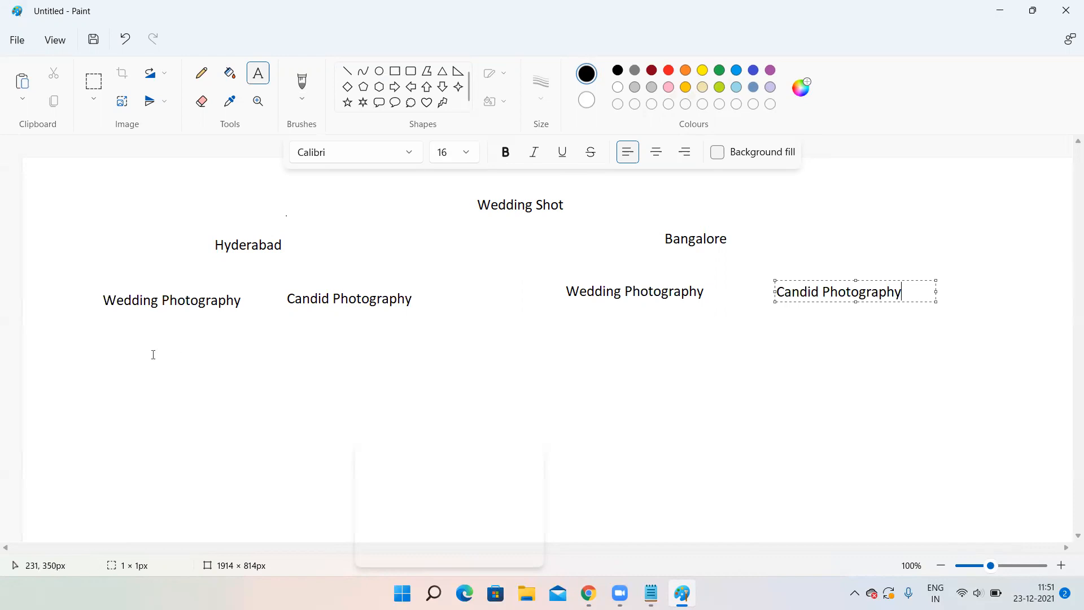
Step: Add "Wedding Photography in Hyd" and "Candid Photography in Hyd" beneath the matching labels of the Hyderabad branch
{"action": "left_click", "coordinate": [50, 347]}
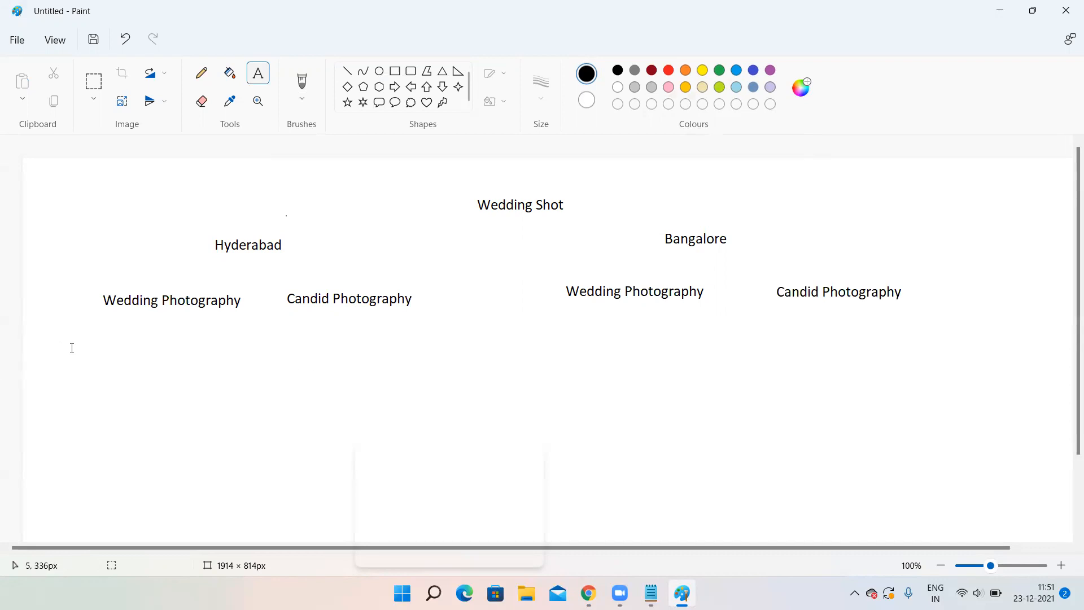
{"action": "left_click", "coordinate": [60, 354]}
{"action": "type", "text": "W"}
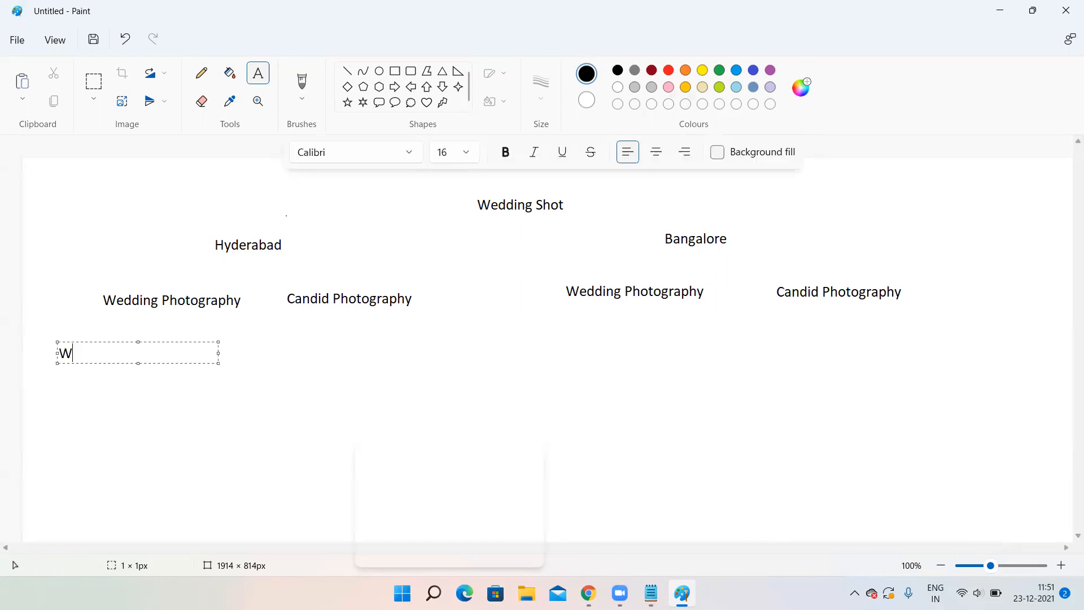
{"action": "type", "text": "edding Photog"}
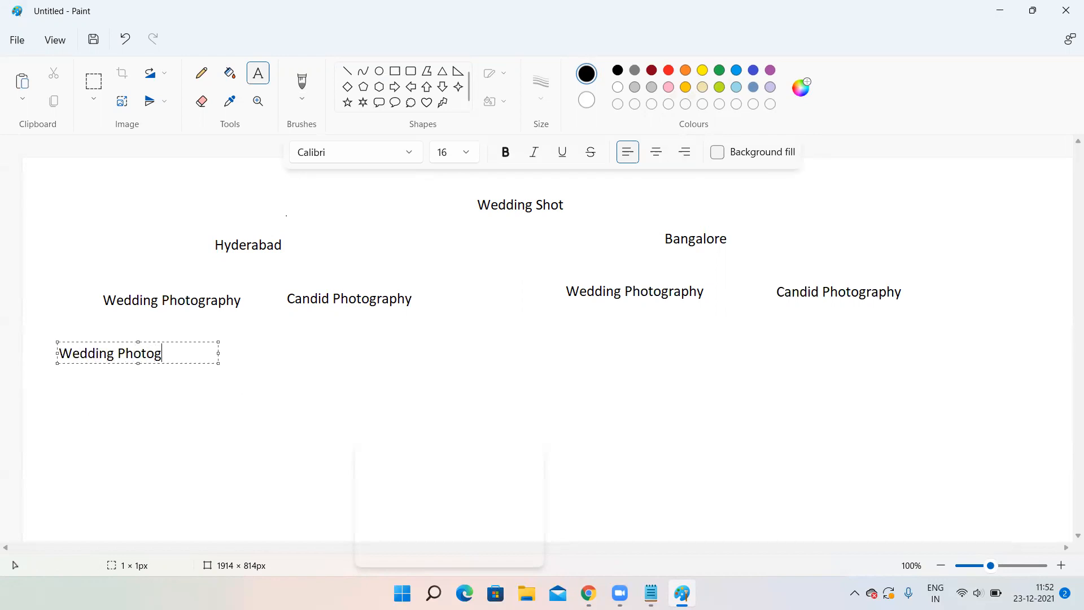
{"action": "type", "text": "raphy in Hyd"}
{"action": "left_click", "coordinate": [273, 349]}
{"action": "left_click", "coordinate": [273, 349]}
{"action": "type", "text": "Candid "}
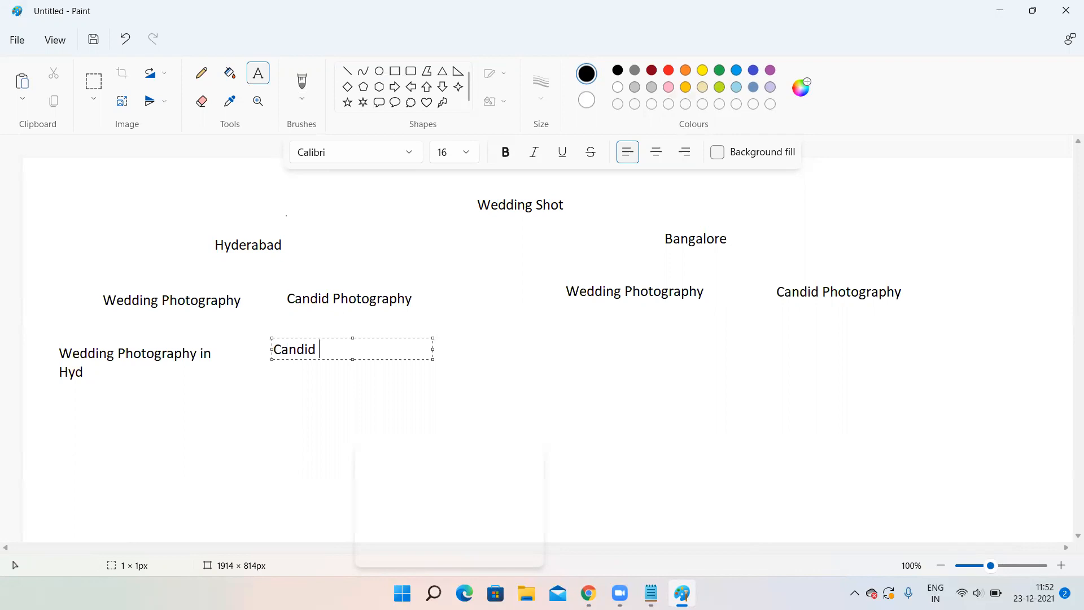
{"action": "type", "text": "Photography in"}
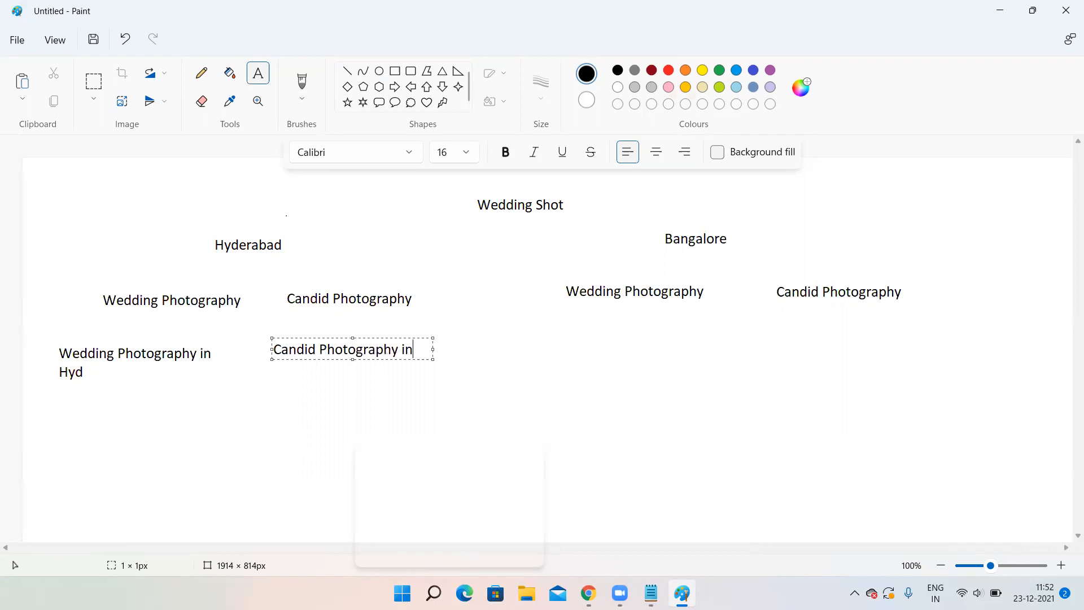
{"action": "type", "text": " Hyd"}
{"action": "left_click", "coordinate": [60, 445]}
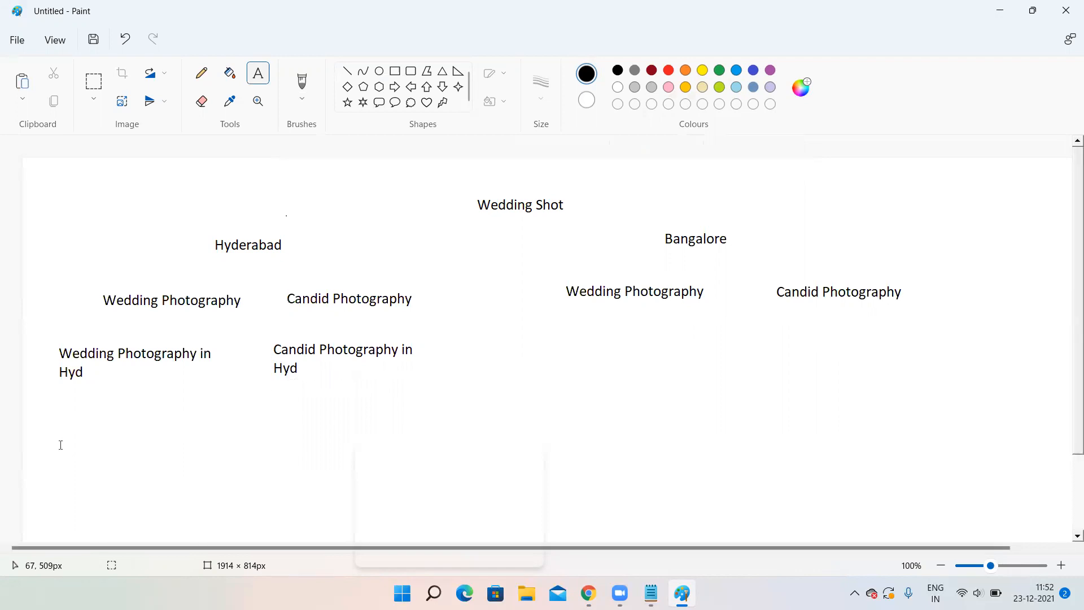
Step: Draw one rectangle beneath each of the four photography branches, about 147 × 37, 187 × 43, 203 × 39 and 210 × 58 px
{"action": "left_click", "coordinate": [395, 73]}
{"action": "left_click_drag", "start_coordinate": [64, 429], "coordinate": [148, 449]}
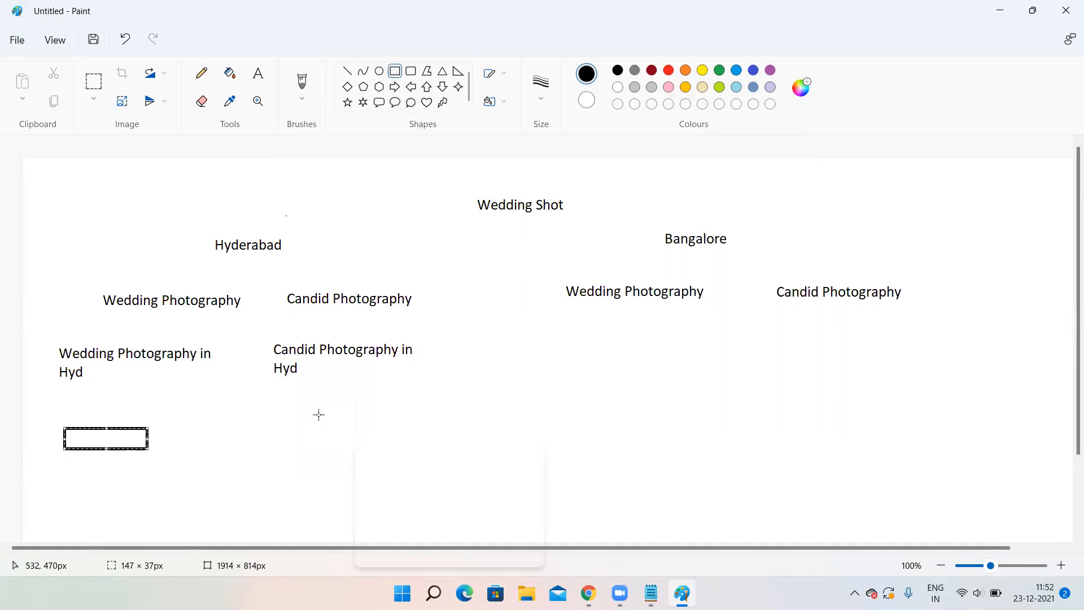
{"action": "left_click_drag", "start_coordinate": [291, 407], "coordinate": [396, 431]}
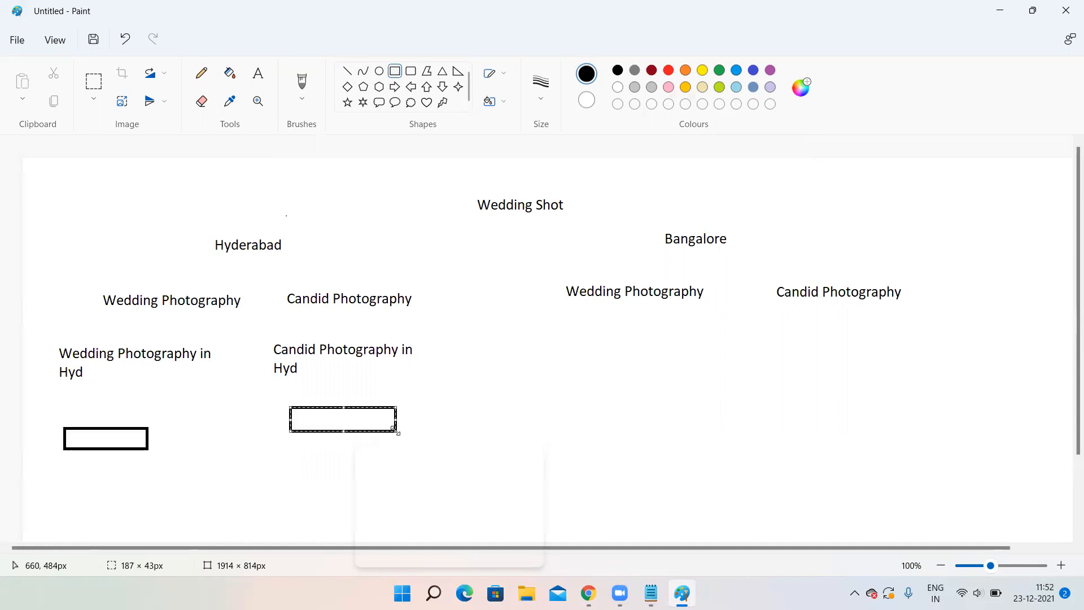
{"action": "left_click_drag", "start_coordinate": [583, 409], "coordinate": [698, 431]}
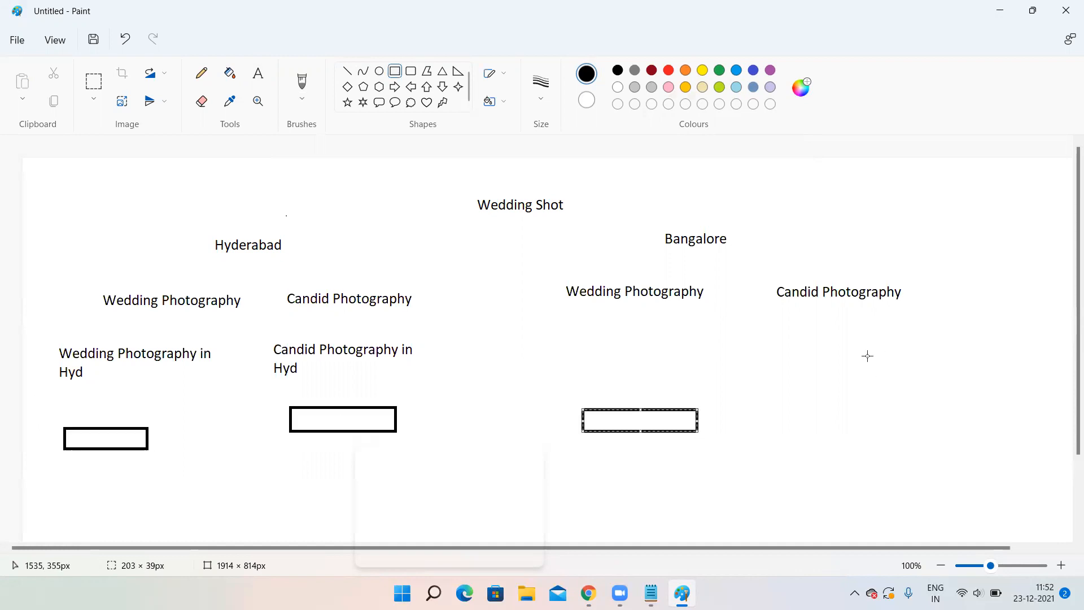
{"action": "left_click_drag", "start_coordinate": [795, 384], "coordinate": [912, 417]}
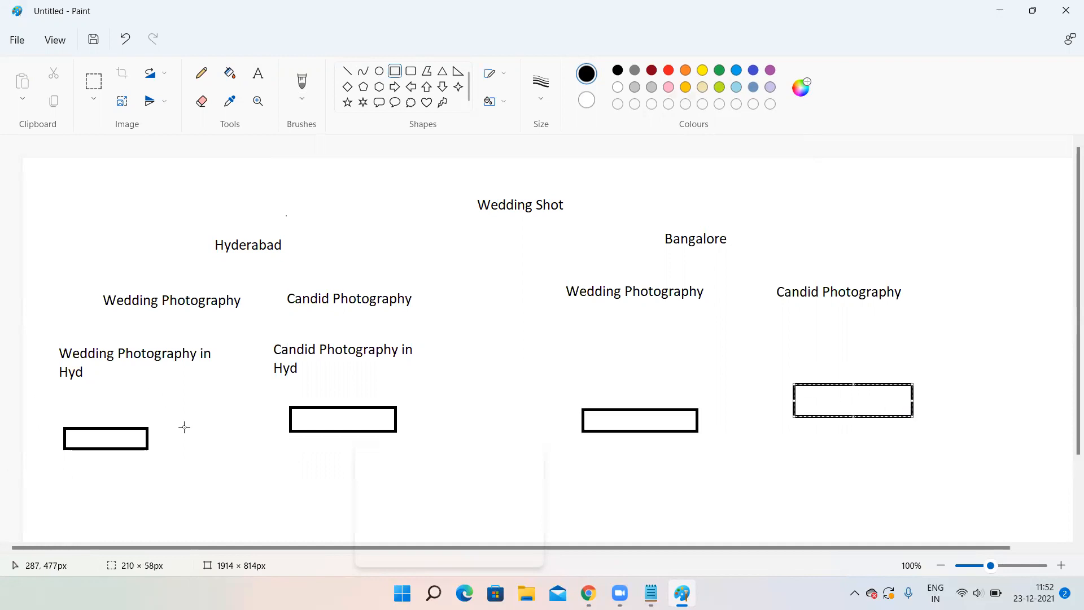
Step: Draw a smaller second rectangle beside each of the two Hyderabad boxes, about 81 × 29 px and 111 × 32 px
{"action": "left_click", "coordinate": [167, 427]}
{"action": "left_click_drag", "start_coordinate": [207, 443], "coordinate": [212, 443]}
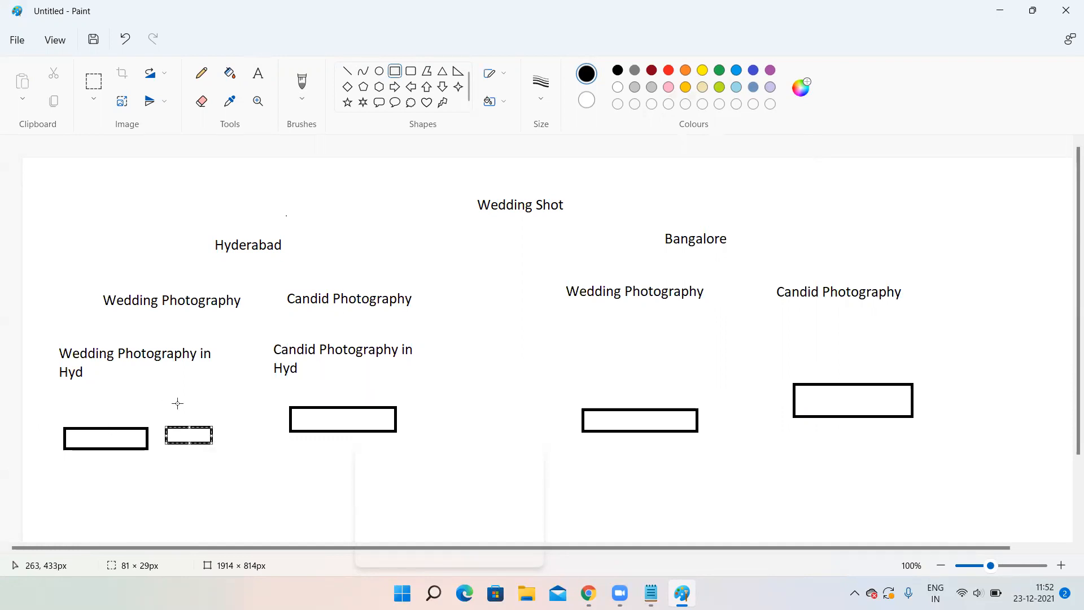
{"action": "left_click_drag", "start_coordinate": [412, 418], "coordinate": [476, 436]}
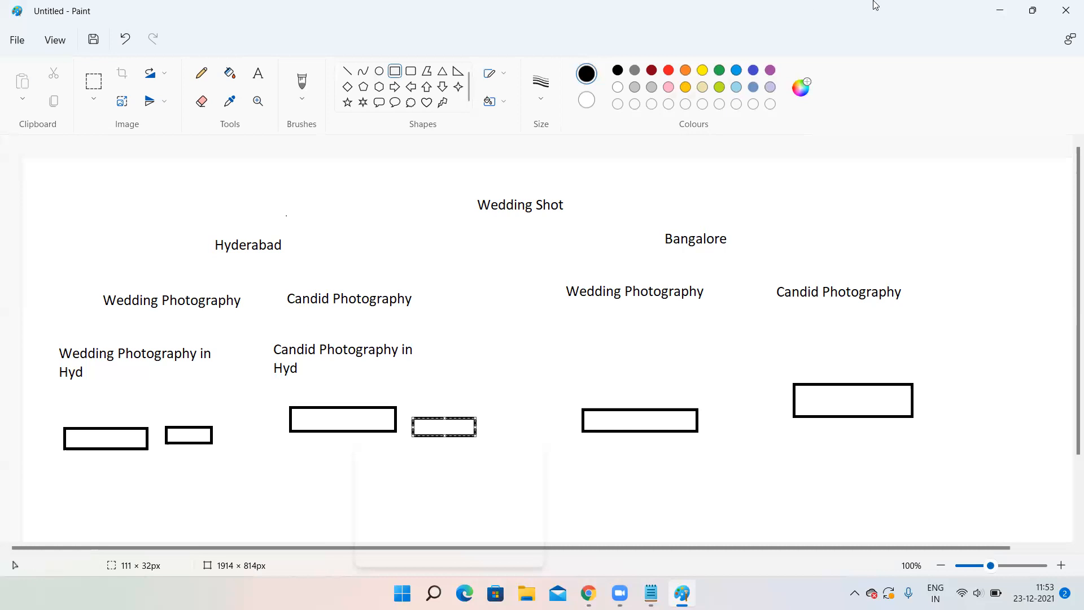
Step: Return to Google Ads and open the Discover new keywords form in the Keyword Planner
{"action": "left_click", "coordinate": [1000, 10]}
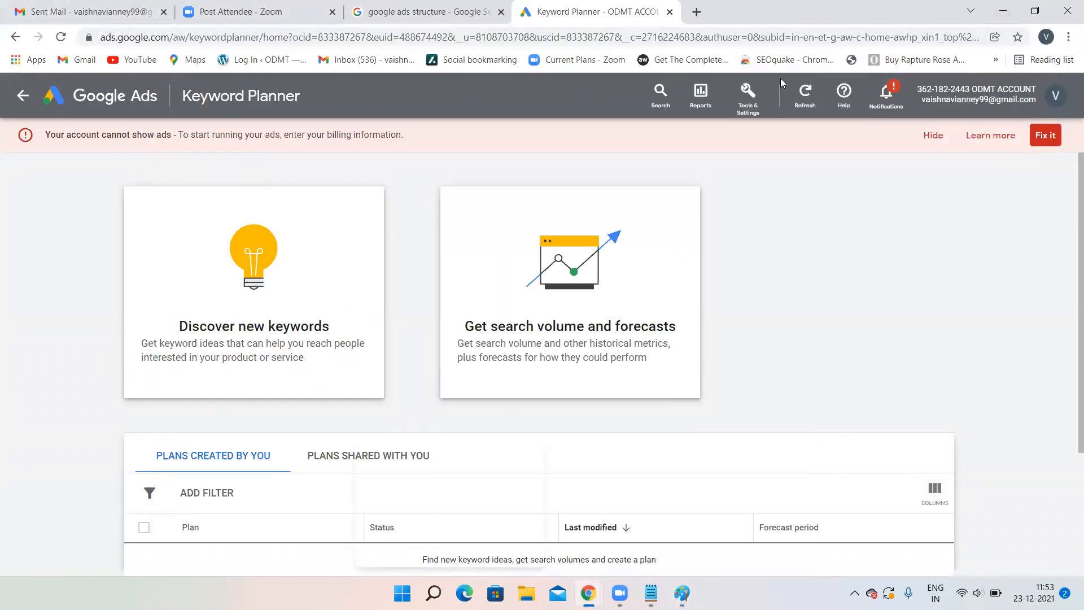
{"action": "left_click", "coordinate": [748, 96]}
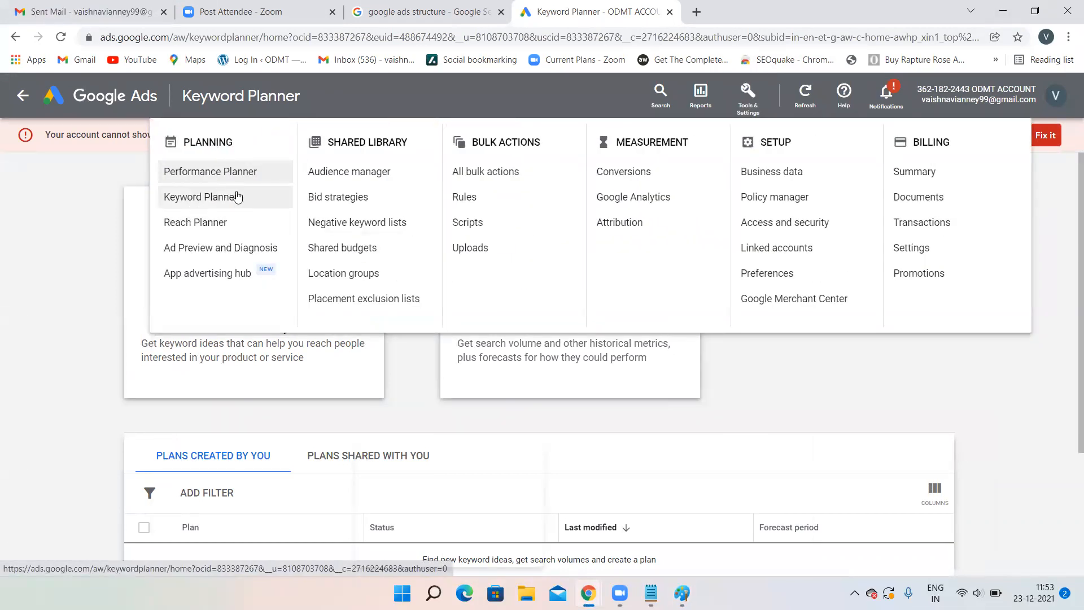
{"action": "left_click", "coordinate": [46, 197]}
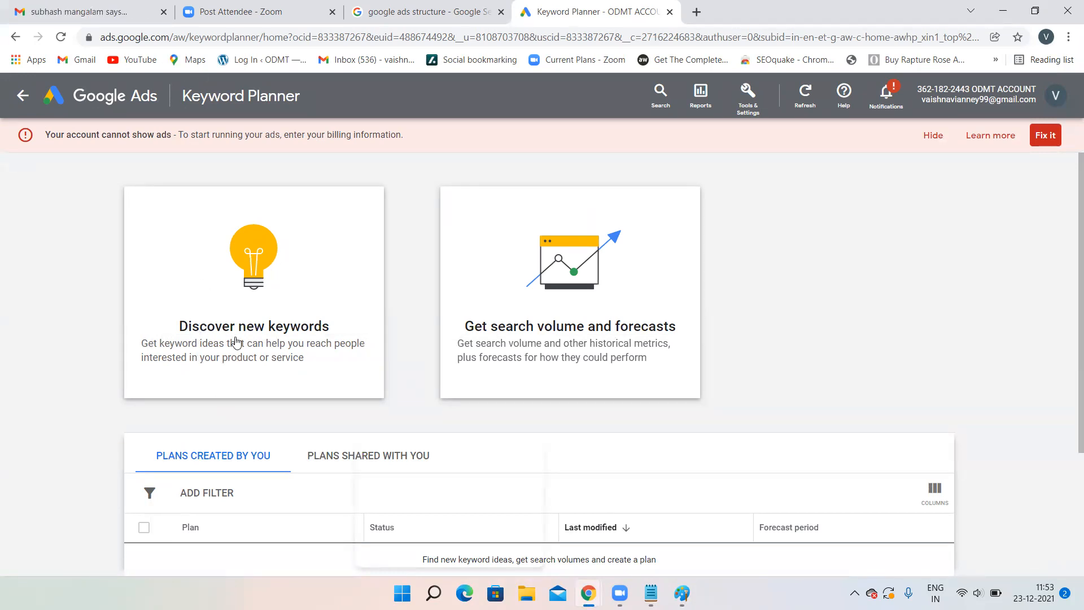
{"action": "left_click", "coordinate": [235, 342]}
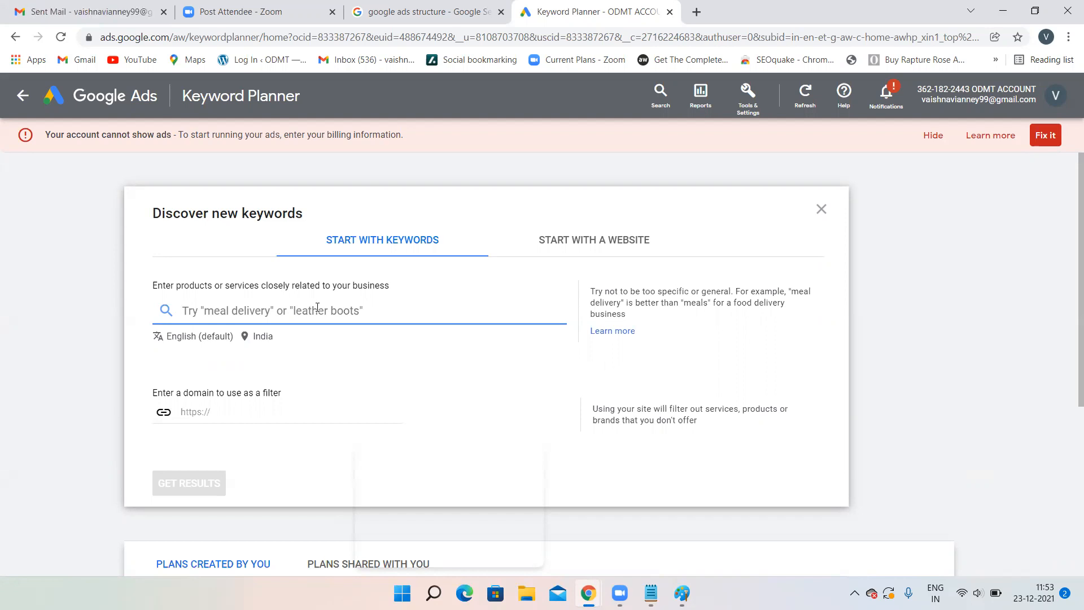
Step: Get keyword ideas for "wedding photographers in Hyderabad" with English and India as language and location
{"action": "type", "text": "wedd"}
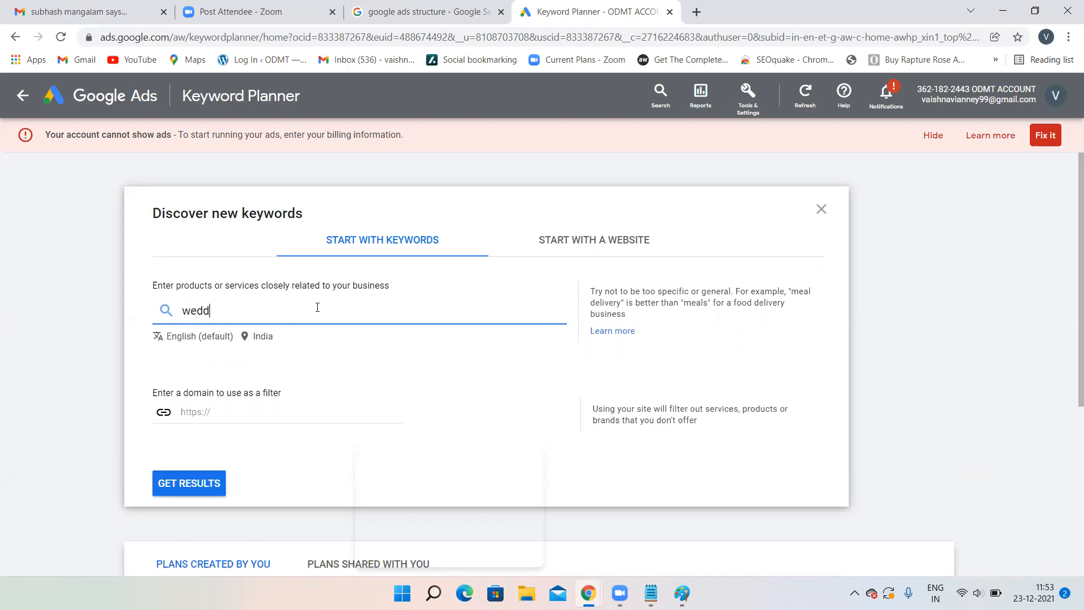
{"action": "type", "text": "ing photograp"}
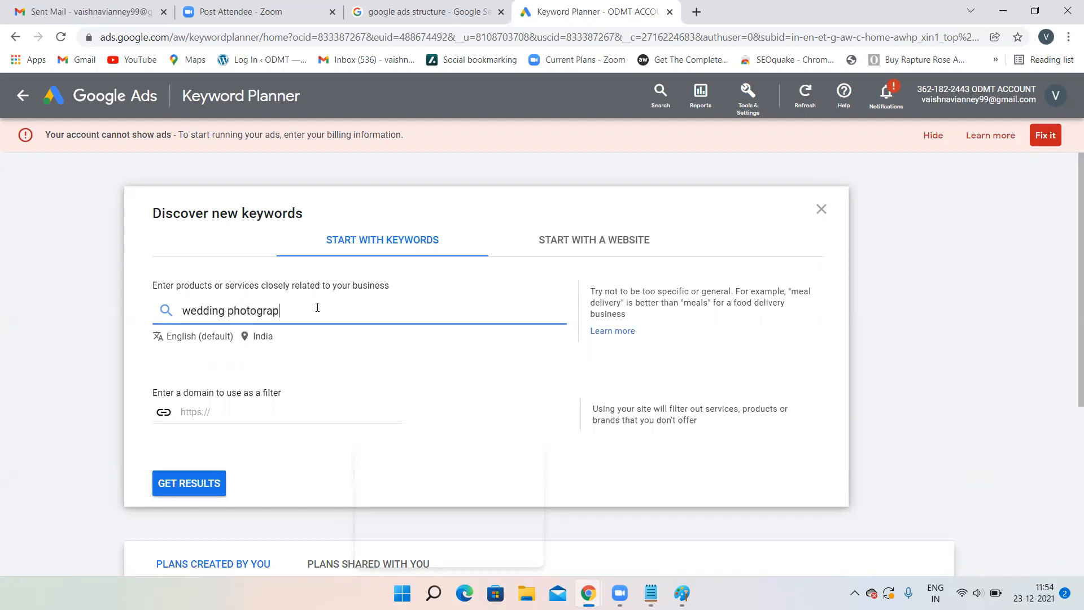
{"action": "type", "text": "hers in Hyderabad"}
{"action": "left_click", "coordinate": [627, 240]}
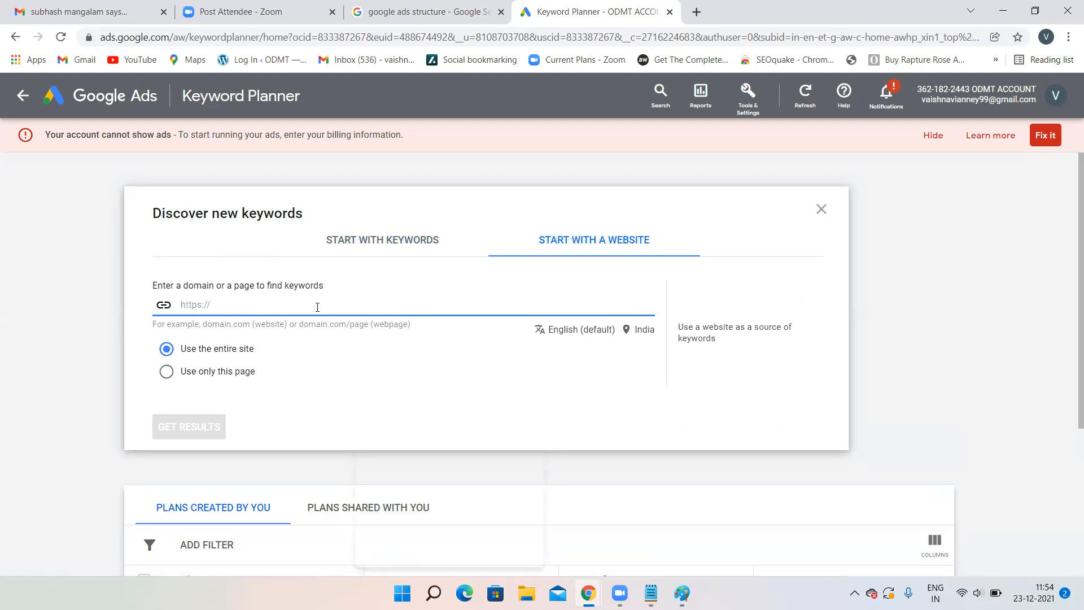
{"action": "left_click", "coordinate": [346, 250]}
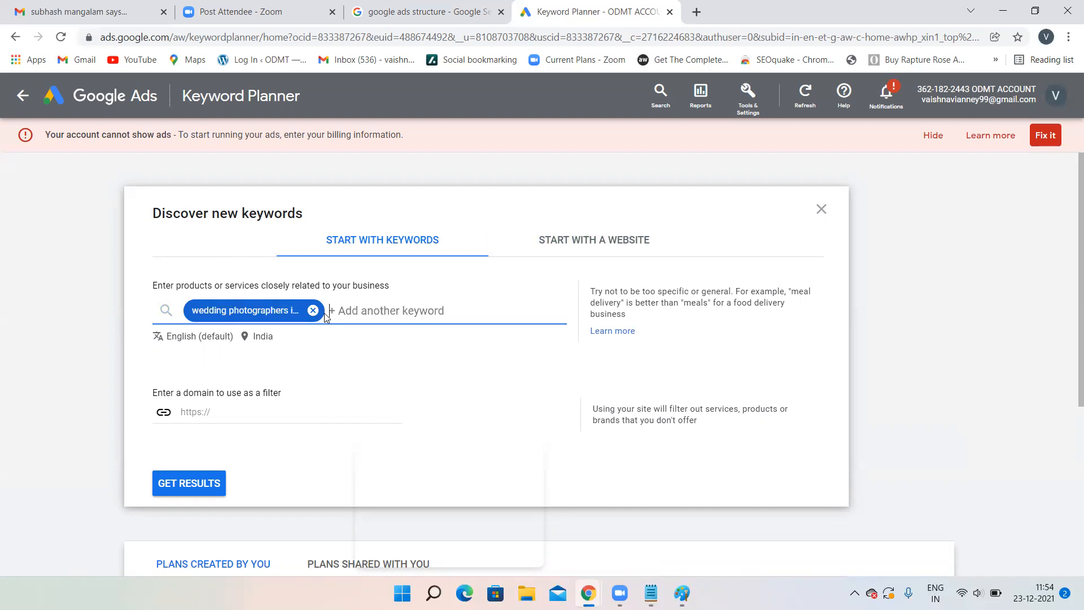
{"action": "scroll", "coordinate": [257, 373], "scroll_direction": "down", "scroll_amount": 2}
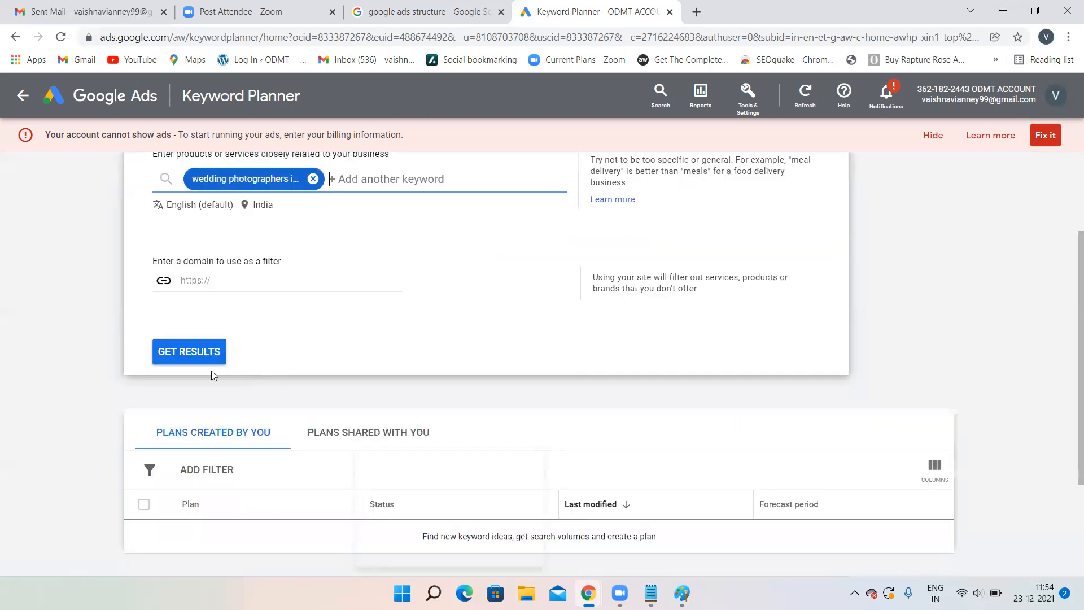
{"action": "left_click", "coordinate": [181, 360]}
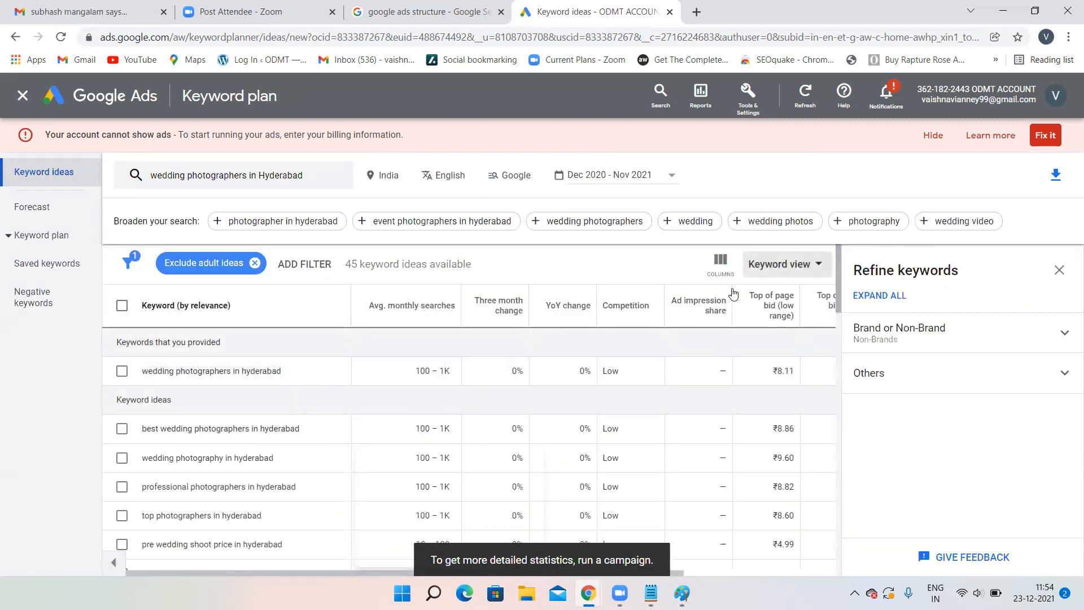
Step: Look through the whole list of keyword ideas and check the available rows-per-page options
{"action": "scroll", "coordinate": [542, 387], "scroll_direction": "down", "scroll_amount": 2}
{"action": "scroll", "coordinate": [354, 409], "scroll_direction": "up", "scroll_amount": 2}
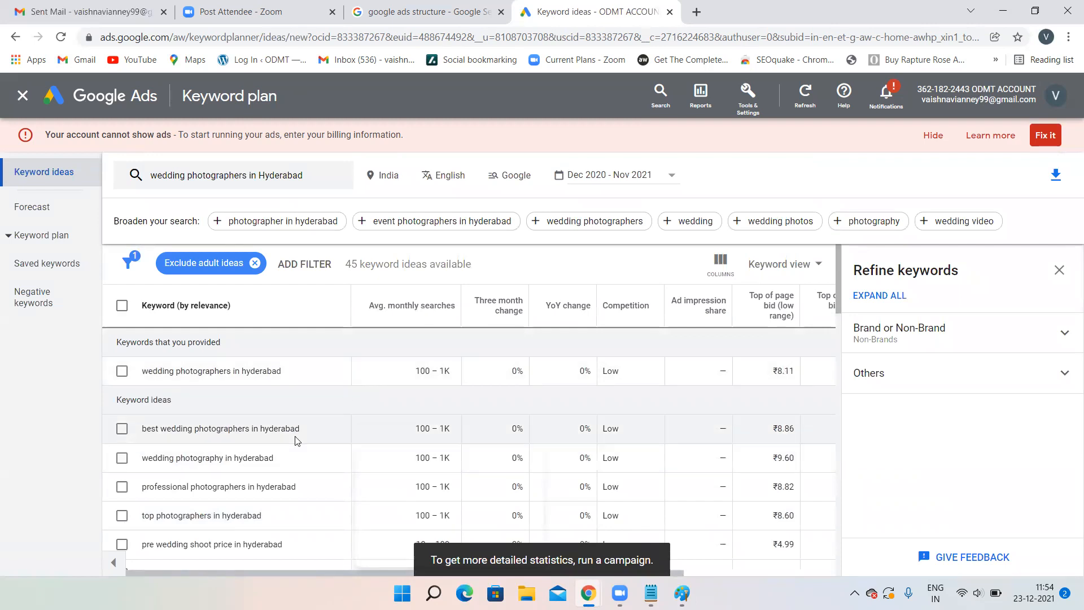
{"action": "scroll", "coordinate": [217, 466], "scroll_direction": "down", "scroll_amount": 20}
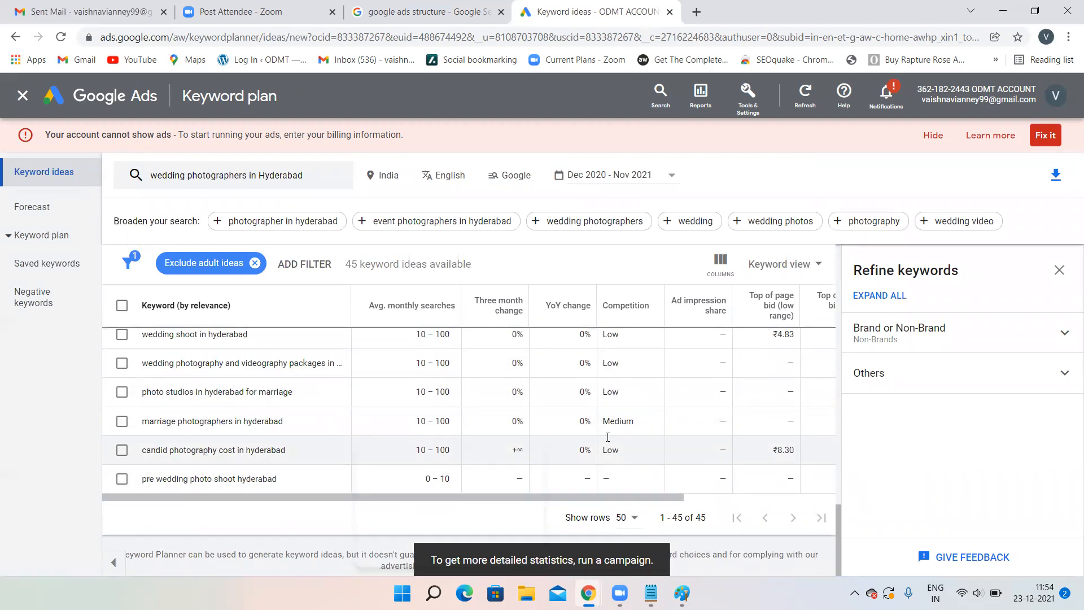
{"action": "left_click", "coordinate": [643, 516]}
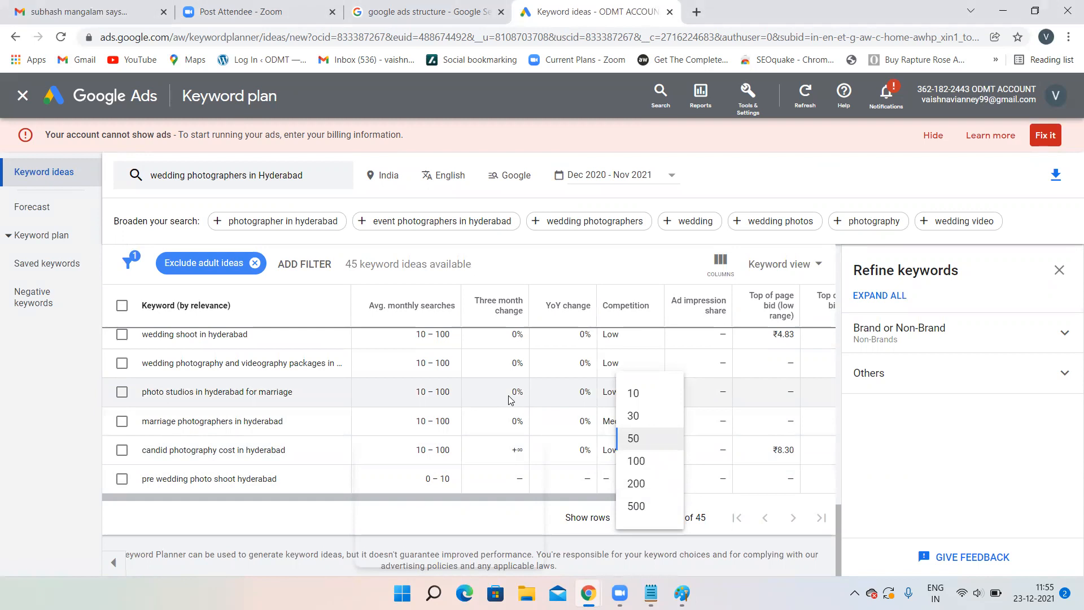
{"action": "scroll", "coordinate": [510, 399], "scroll_direction": "up", "scroll_amount": 5}
{"action": "scroll", "coordinate": [510, 400], "scroll_direction": "up", "scroll_amount": 5}
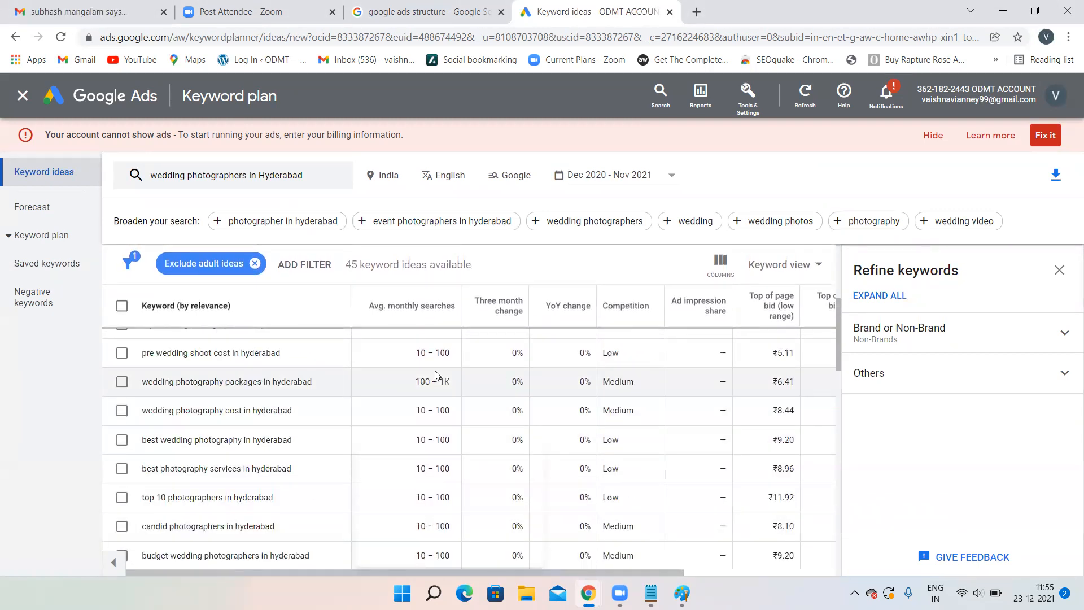
{"action": "scroll", "coordinate": [436, 376], "scroll_direction": "up", "scroll_amount": 5}
{"action": "mouse_move", "coordinate": [321, 571]}
{"action": "left_mouse_down"}
{"action": "mouse_move", "coordinate": [367, 571]}
{"action": "mouse_move", "coordinate": [301, 564]}
{"action": "left_mouse_up"}
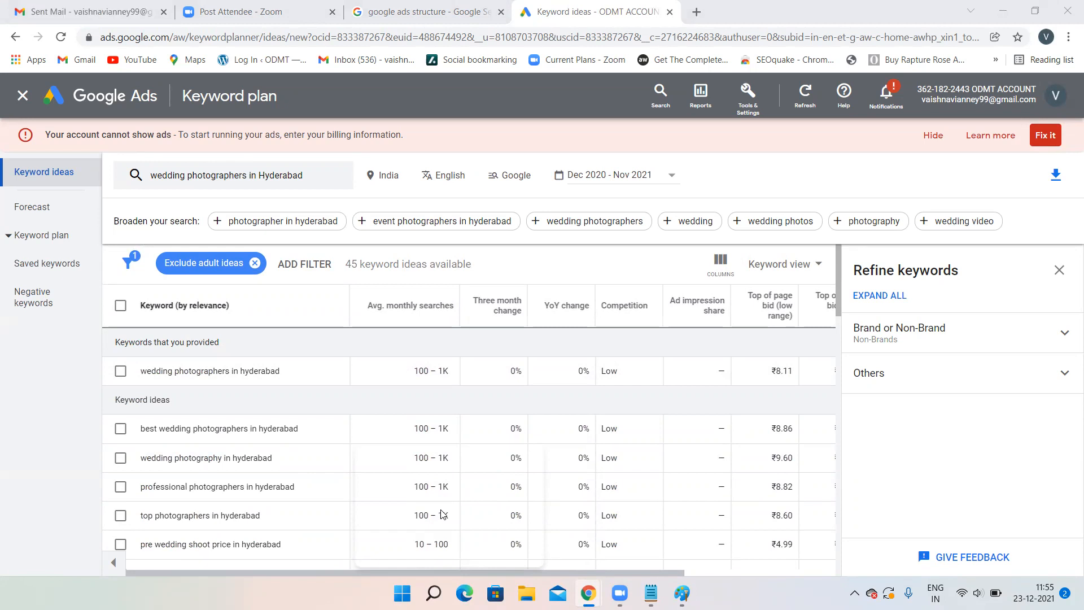
Step: Compare the keyword ideas' monthly searches and competition with their low and high top-of-page bids, and read the low-range bid explanation
{"action": "scroll", "coordinate": [605, 455], "scroll_direction": "right", "scroll_amount": 3}
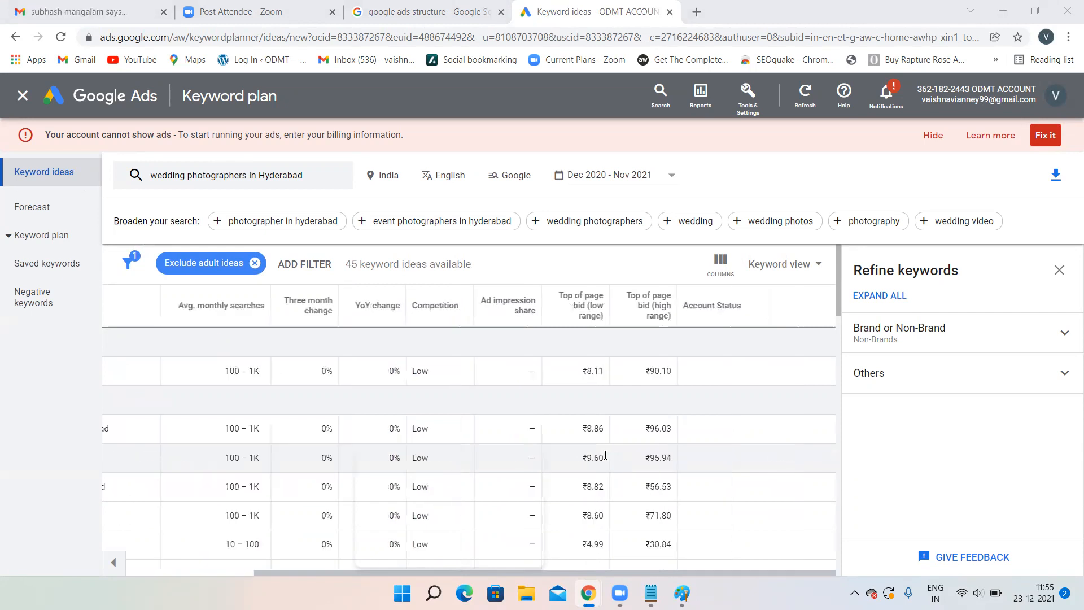
{"action": "left_click", "coordinate": [580, 308]}
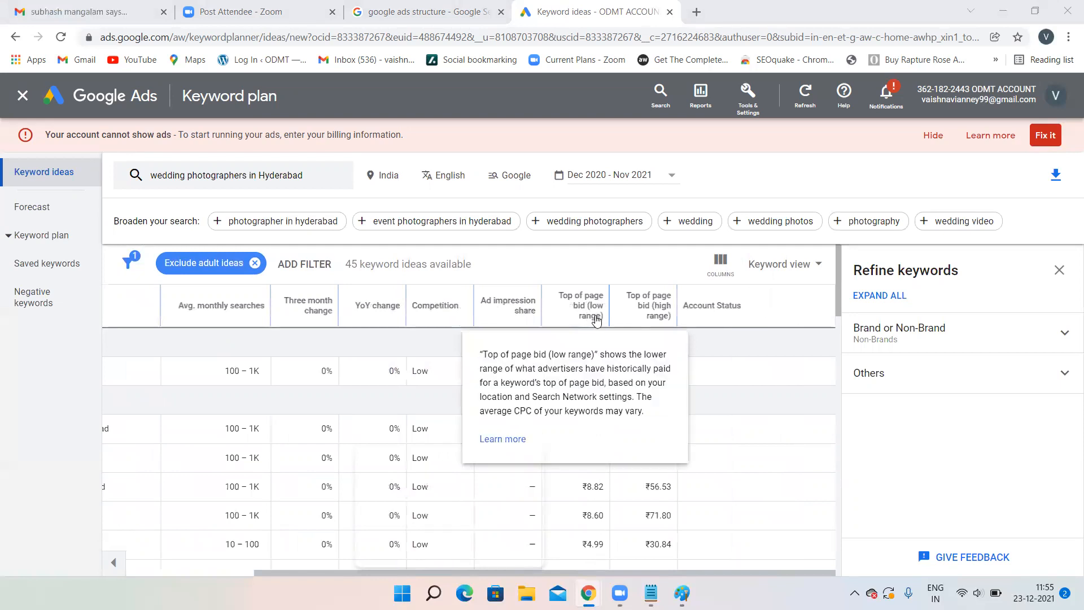
{"action": "mouse_move", "coordinate": [662, 301]}
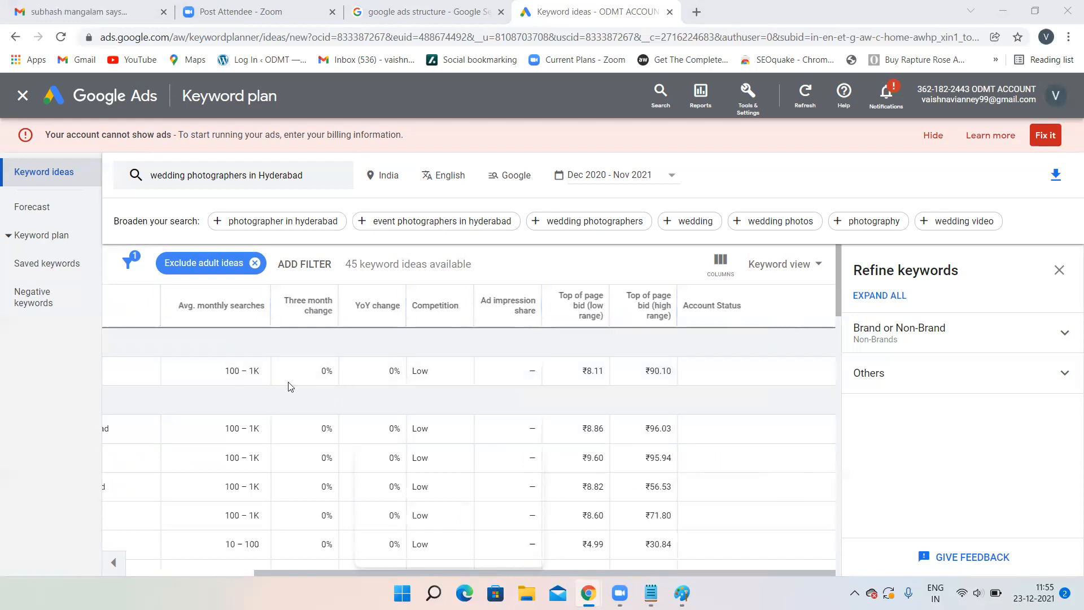
{"action": "scroll", "coordinate": [268, 385], "scroll_direction": "left", "scroll_amount": 3}
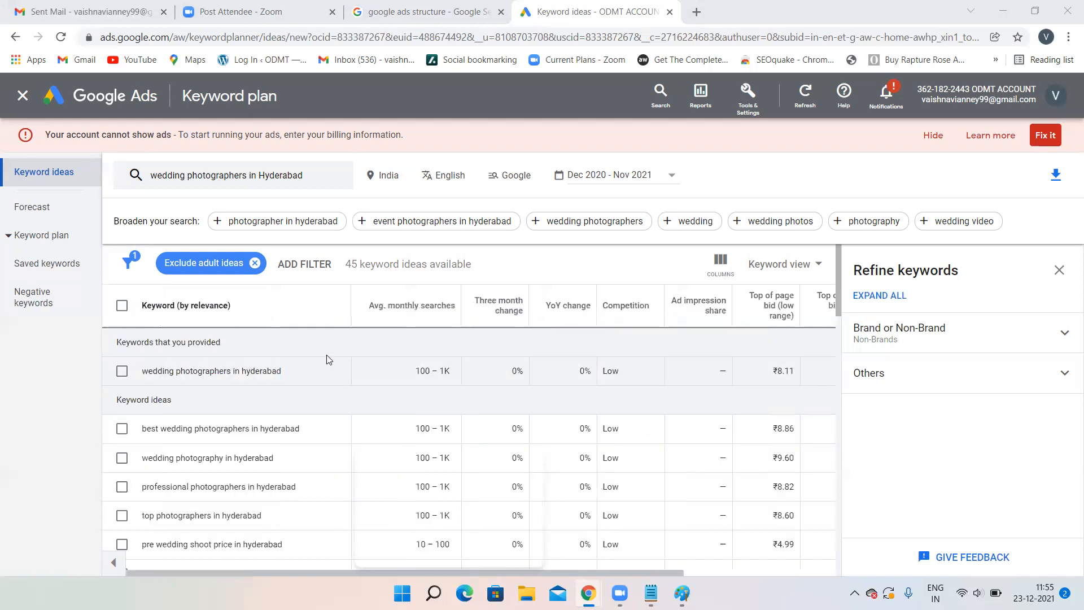
{"action": "scroll", "coordinate": [430, 367], "scroll_direction": "right", "scroll_amount": 3}
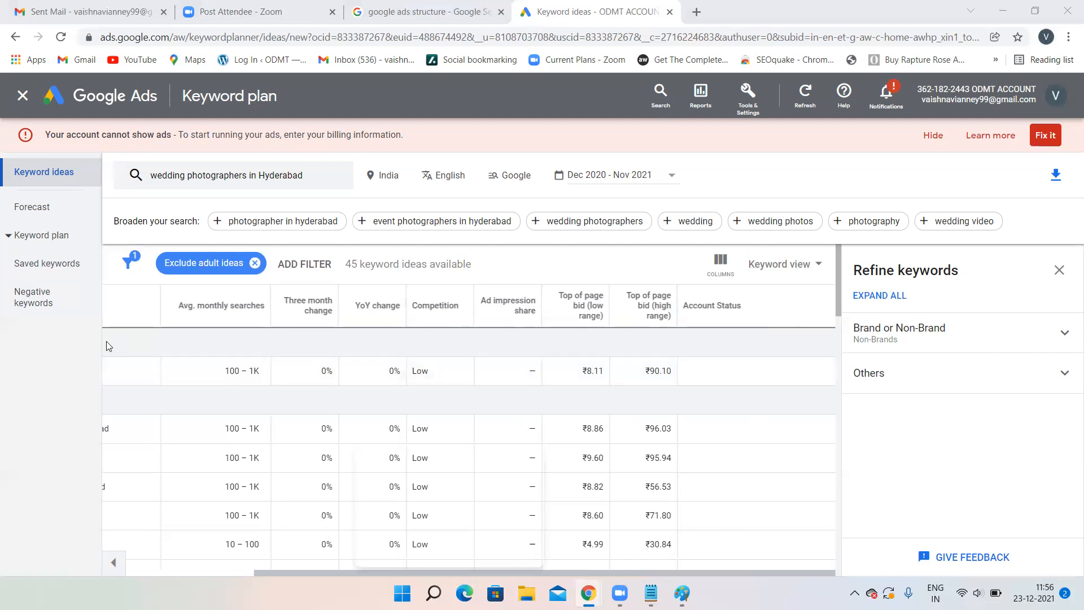
{"action": "scroll", "coordinate": [168, 426], "scroll_direction": "left", "scroll_amount": 3}
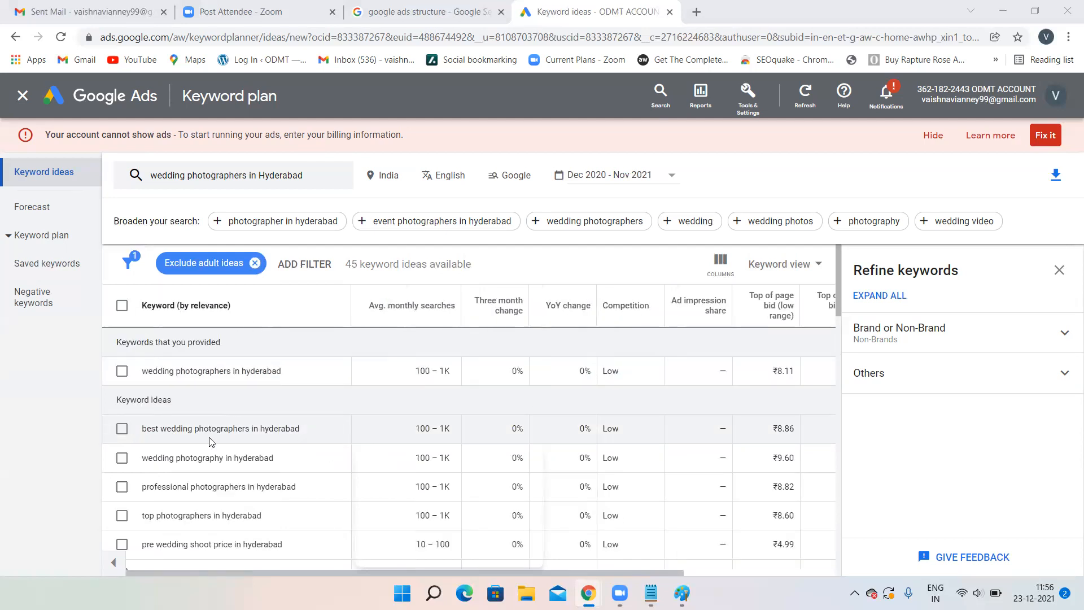
{"action": "scroll", "coordinate": [460, 427], "scroll_direction": "right", "scroll_amount": 3}
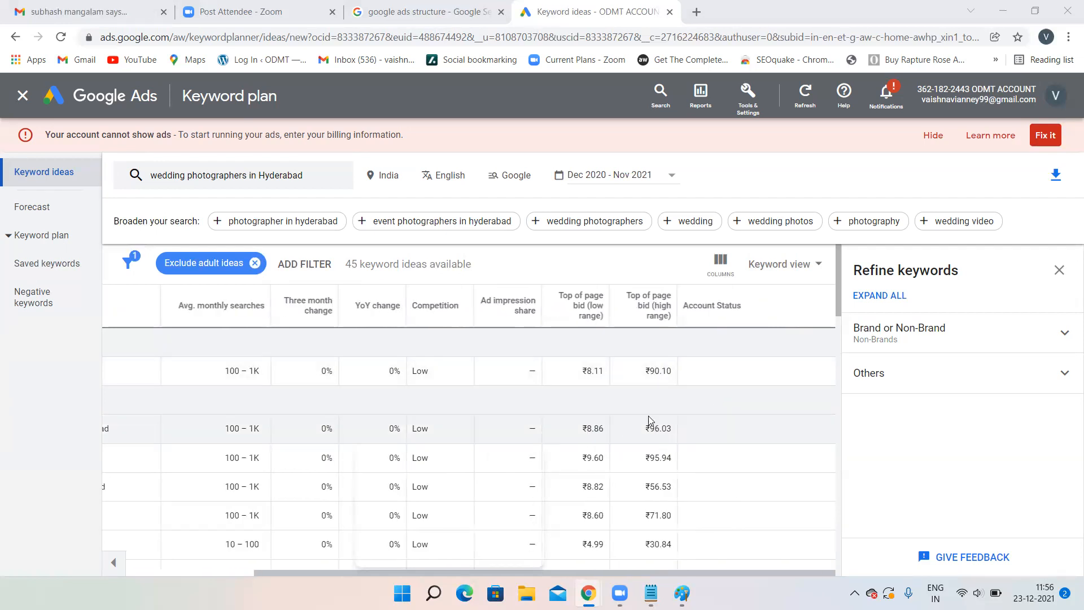
{"action": "scroll", "coordinate": [255, 425], "scroll_direction": "left", "scroll_amount": 3}
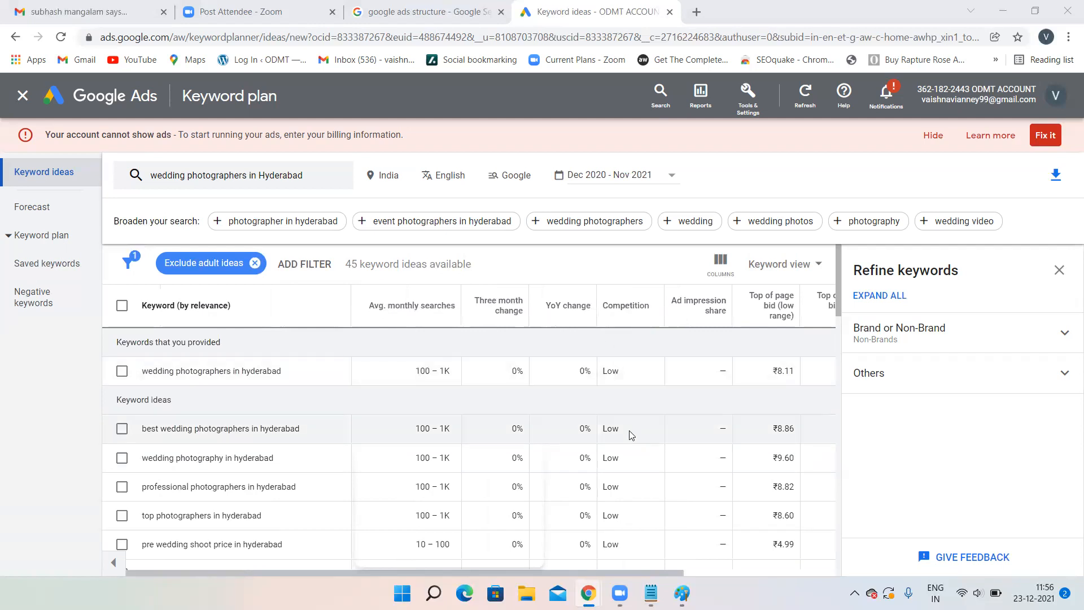
{"action": "scroll", "coordinate": [582, 512], "scroll_direction": "right", "scroll_amount": 3}
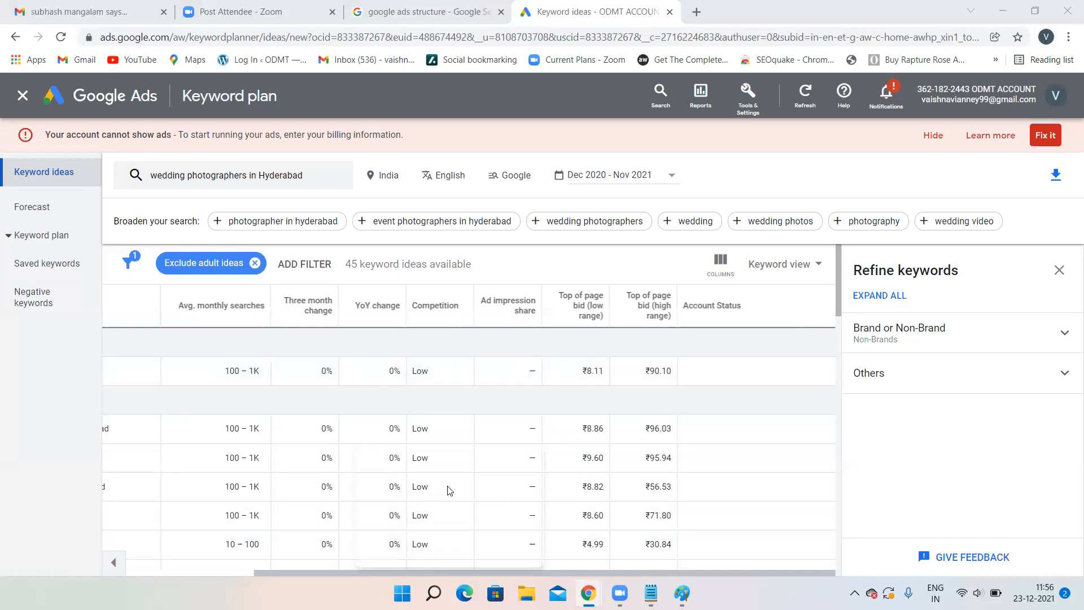
{"action": "scroll", "coordinate": [277, 442], "scroll_direction": "left", "scroll_amount": 3}
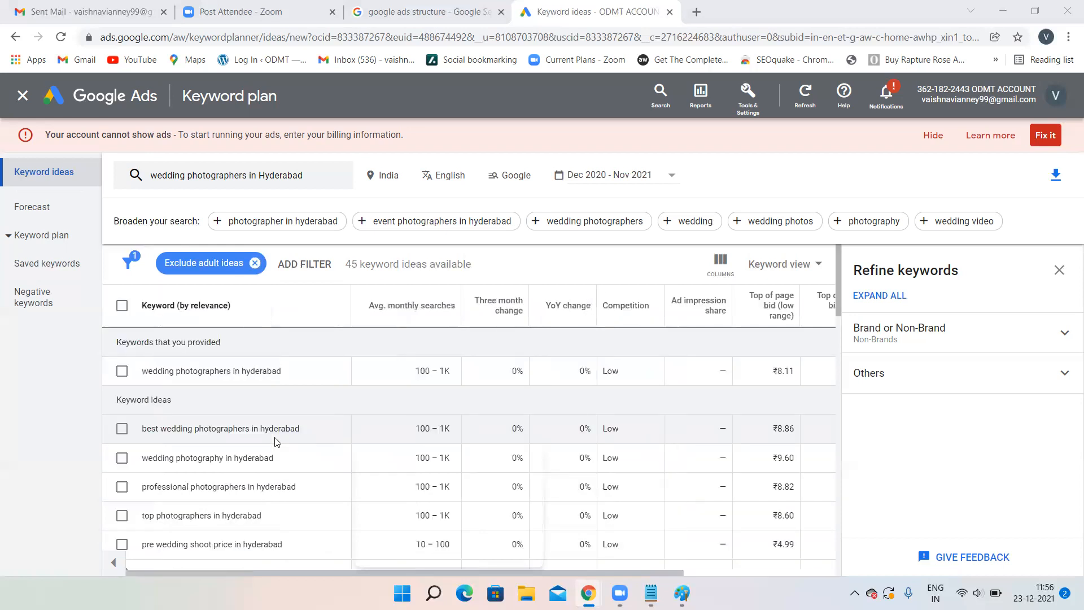
Step: Download the keyword ideas as a .csv file and open the downloaded report in Excel
{"action": "scroll", "coordinate": [277, 442], "scroll_direction": "down", "scroll_amount": 3}
{"action": "scroll", "coordinate": [277, 443], "scroll_direction": "up", "scroll_amount": 3}
{"action": "scroll", "coordinate": [277, 442], "scroll_direction": "down", "scroll_amount": 20}
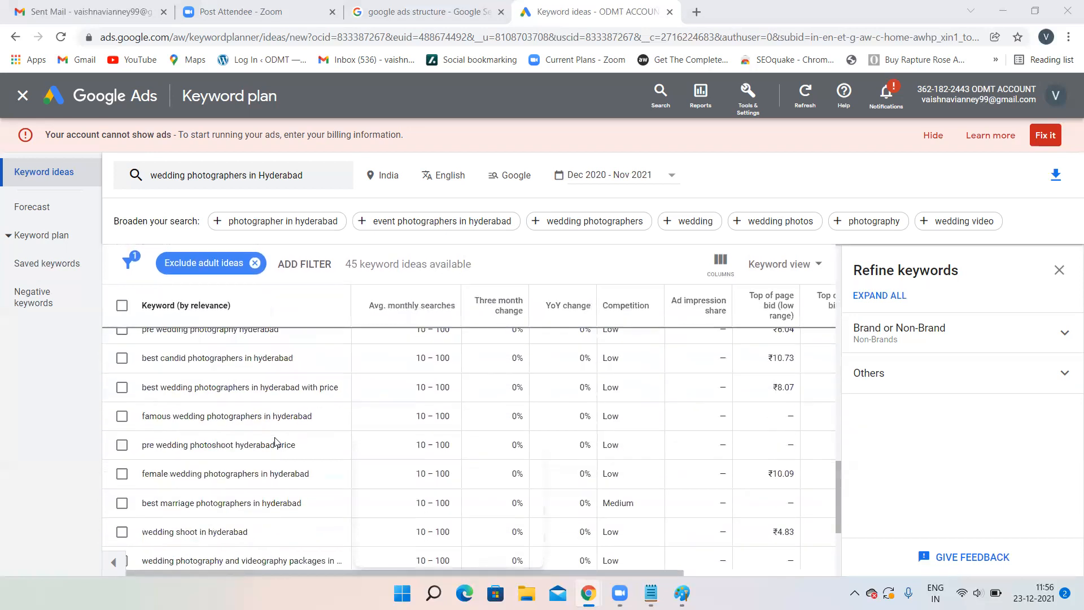
{"action": "scroll", "coordinate": [277, 442], "scroll_direction": "up", "scroll_amount": 20}
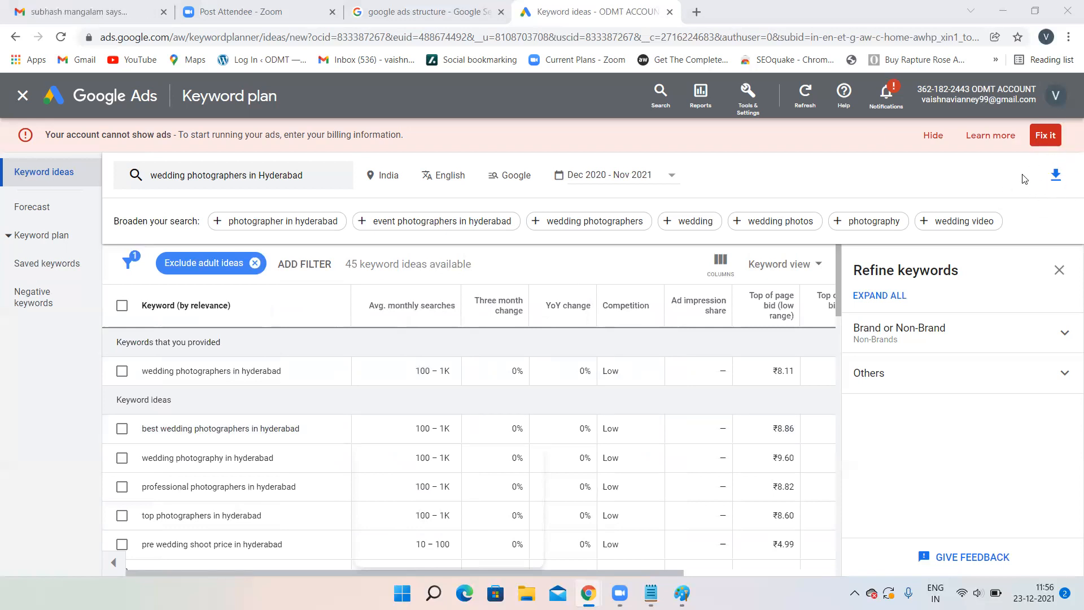
{"action": "left_click", "coordinate": [1057, 177]}
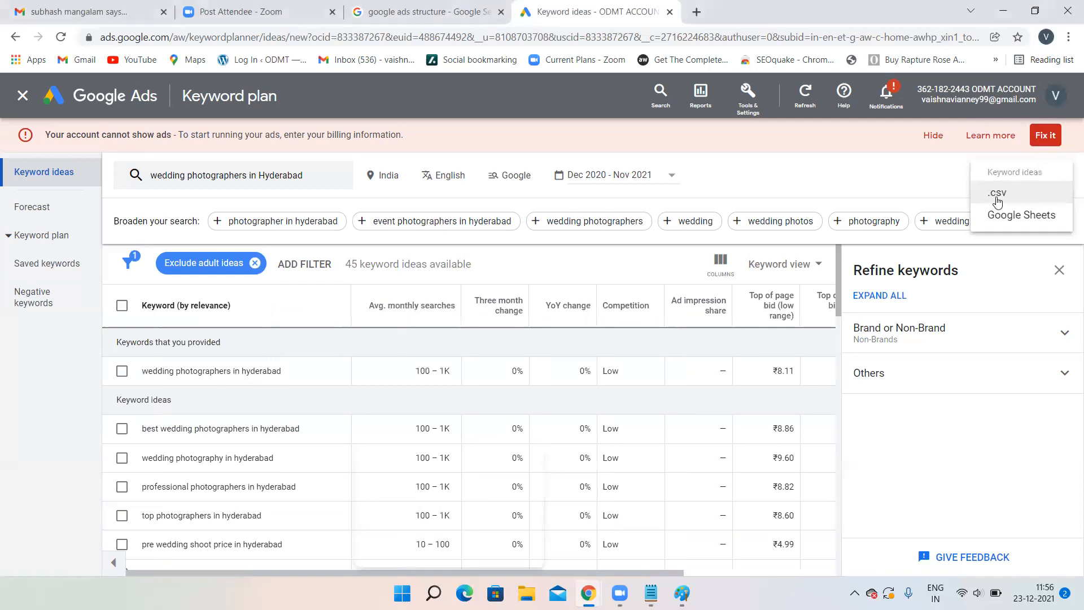
{"action": "left_click", "coordinate": [1032, 196]}
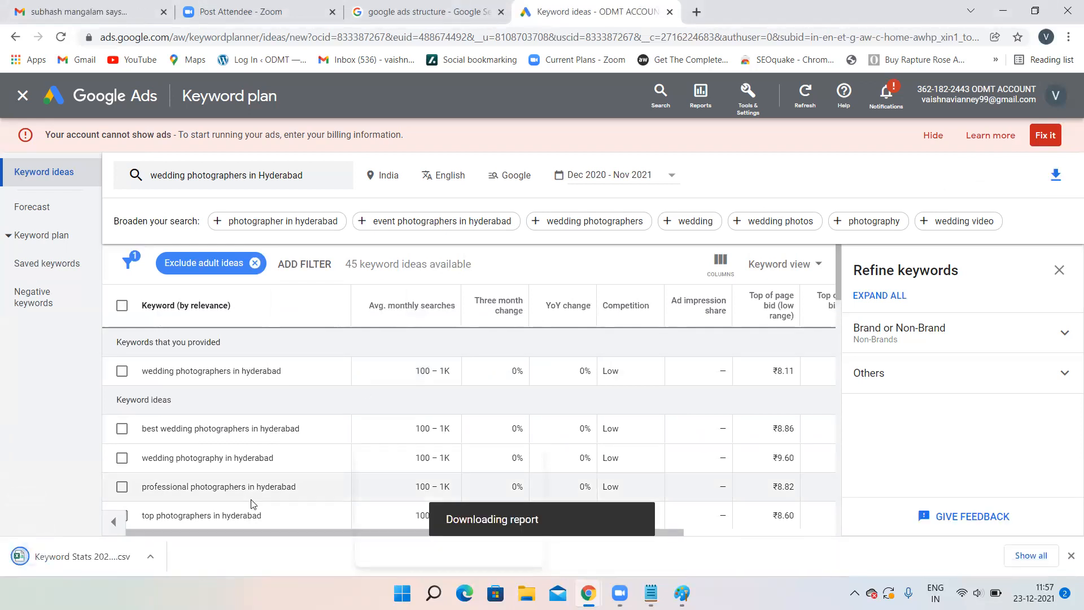
{"action": "left_click", "coordinate": [150, 557]}
{"action": "left_click", "coordinate": [181, 470]}
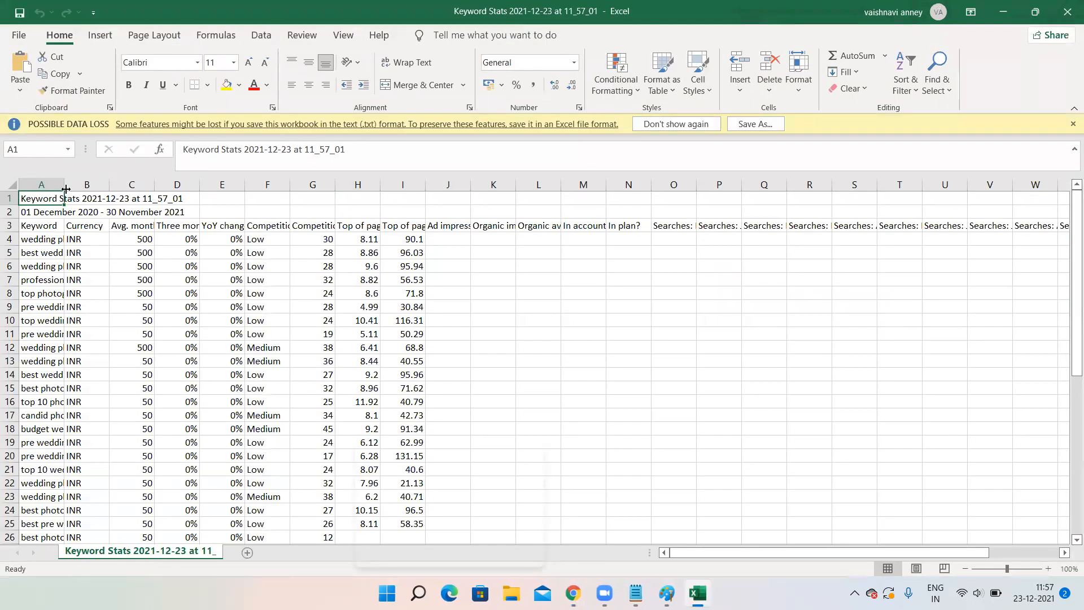
Step: Widen the keyword, average monthly searches, competition, competition index and both top-of-page bid columns to make their contents readable
{"action": "left_click_drag", "start_coordinate": [63, 185], "coordinate": [233, 198]}
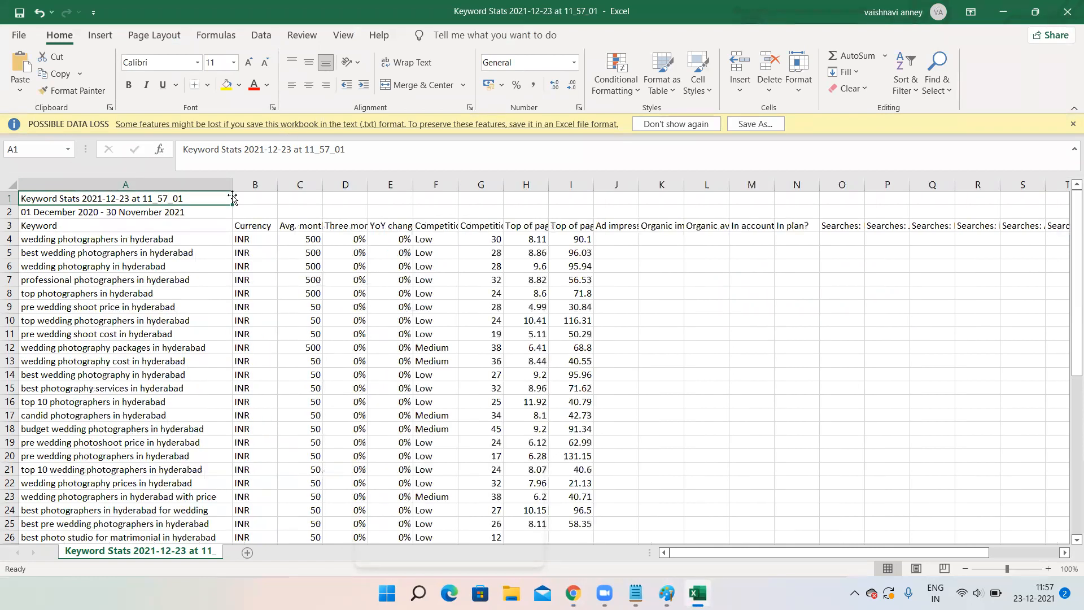
{"action": "left_click_drag", "start_coordinate": [322, 185], "coordinate": [385, 185]}
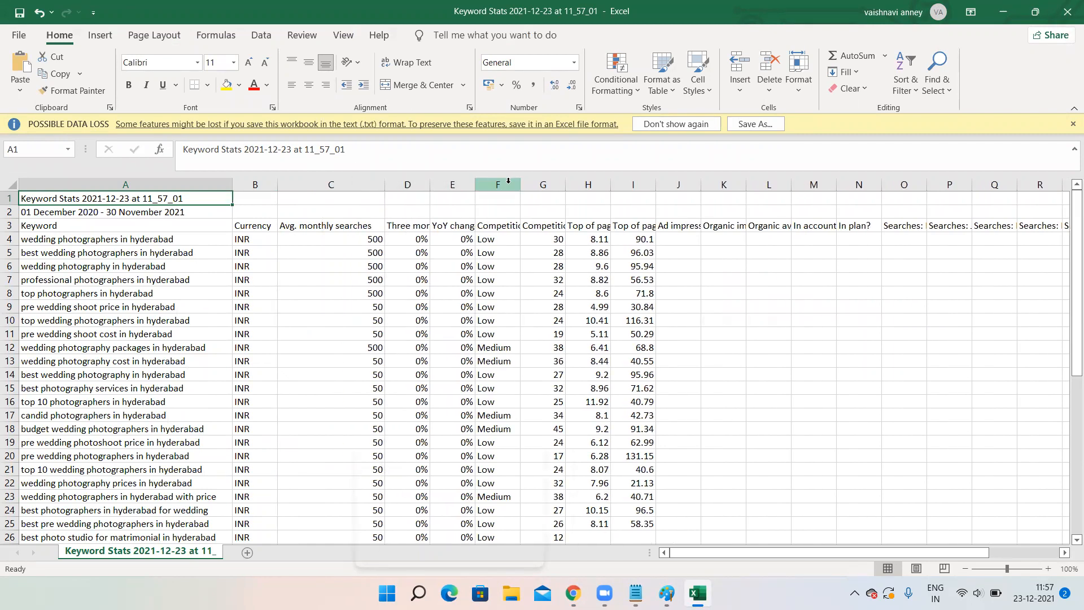
{"action": "left_click_drag", "start_coordinate": [520, 184], "coordinate": [619, 184]}
{"action": "left_click", "coordinate": [619, 184]}
{"action": "left_click_drag", "start_coordinate": [665, 185], "coordinate": [918, 184]}
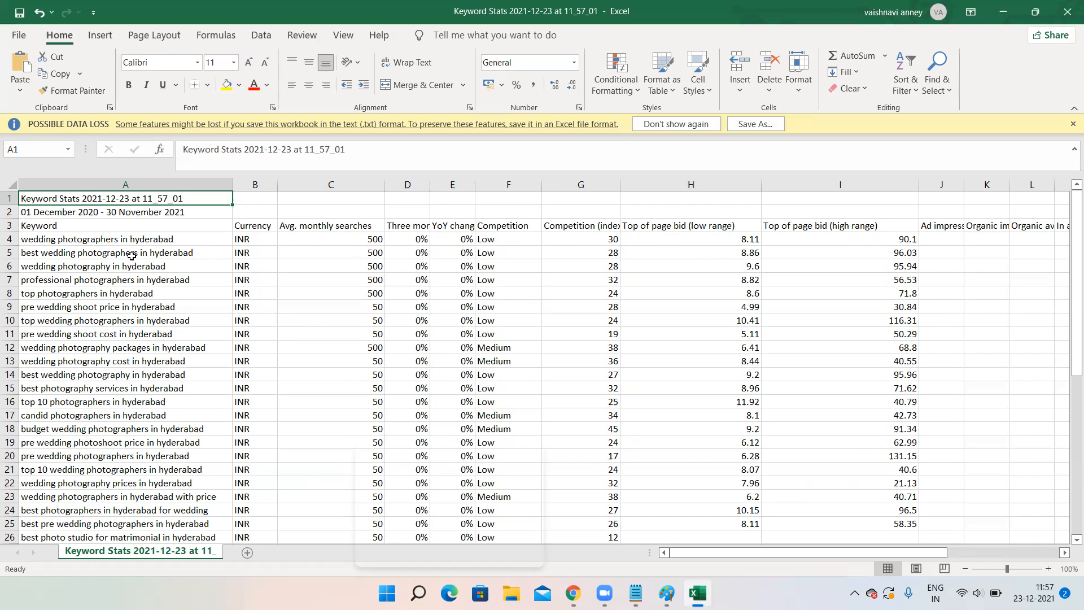
Step: Review the exported keywords and delete the entire row of "professional photographers in hyderabad"
{"action": "scroll", "coordinate": [145, 363], "scroll_direction": "down", "scroll_amount": 2}
{"action": "scroll", "coordinate": [144, 363], "scroll_direction": "up", "scroll_amount": 2}
{"action": "scroll", "coordinate": [135, 338], "scroll_direction": "down", "scroll_amount": 2}
{"action": "scroll", "coordinate": [135, 339], "scroll_direction": "down", "scroll_amount": 2}
{"action": "scroll", "coordinate": [135, 339], "scroll_direction": "up", "scroll_amount": 4}
{"action": "left_click", "coordinate": [201, 279]}
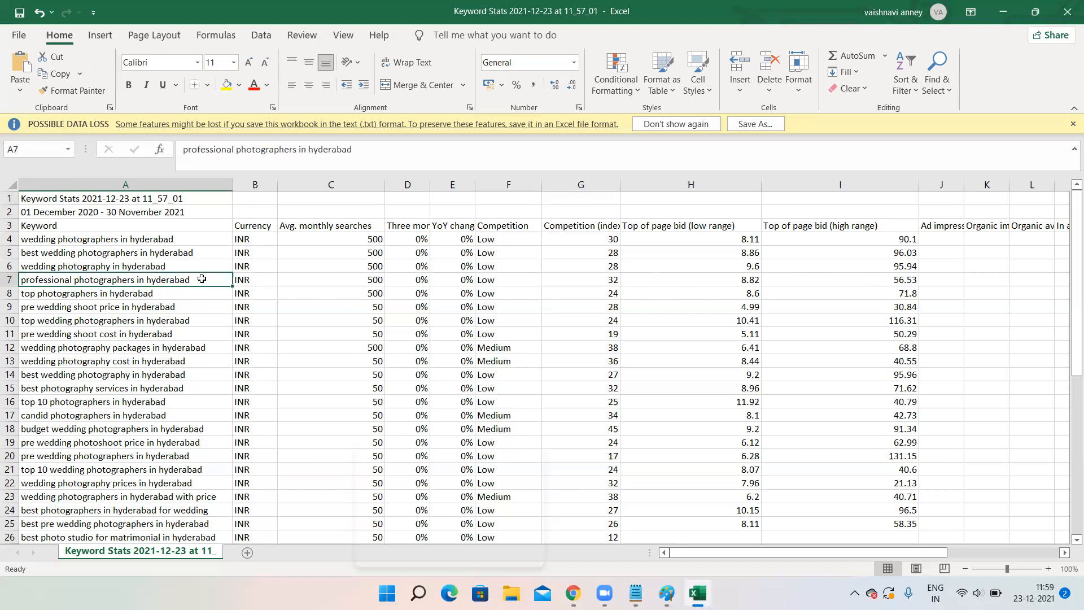
{"action": "right_click", "coordinate": [202, 279]}
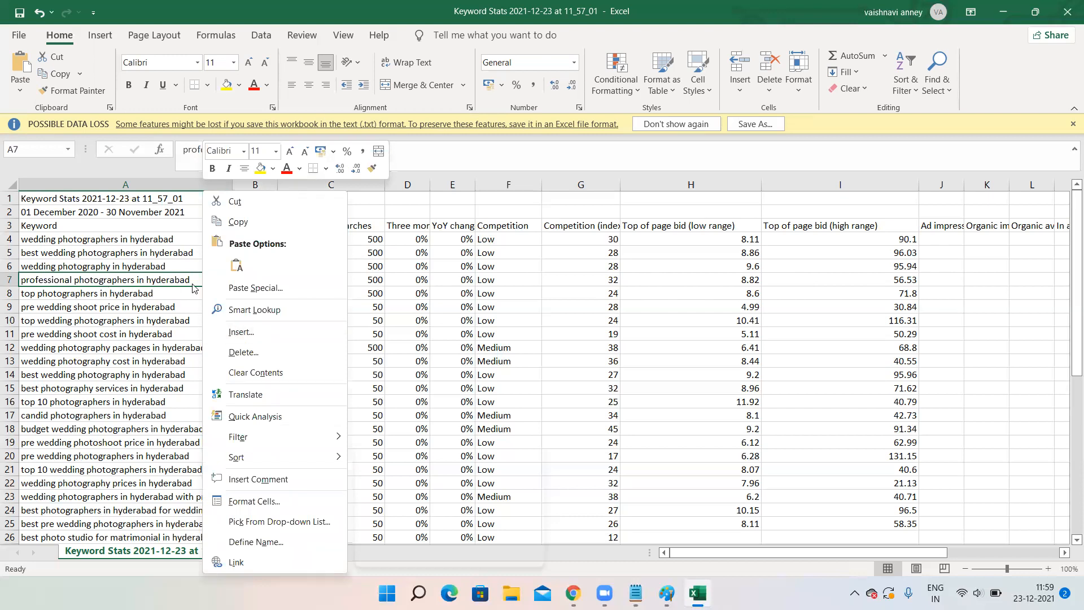
{"action": "left_click", "coordinate": [244, 352]}
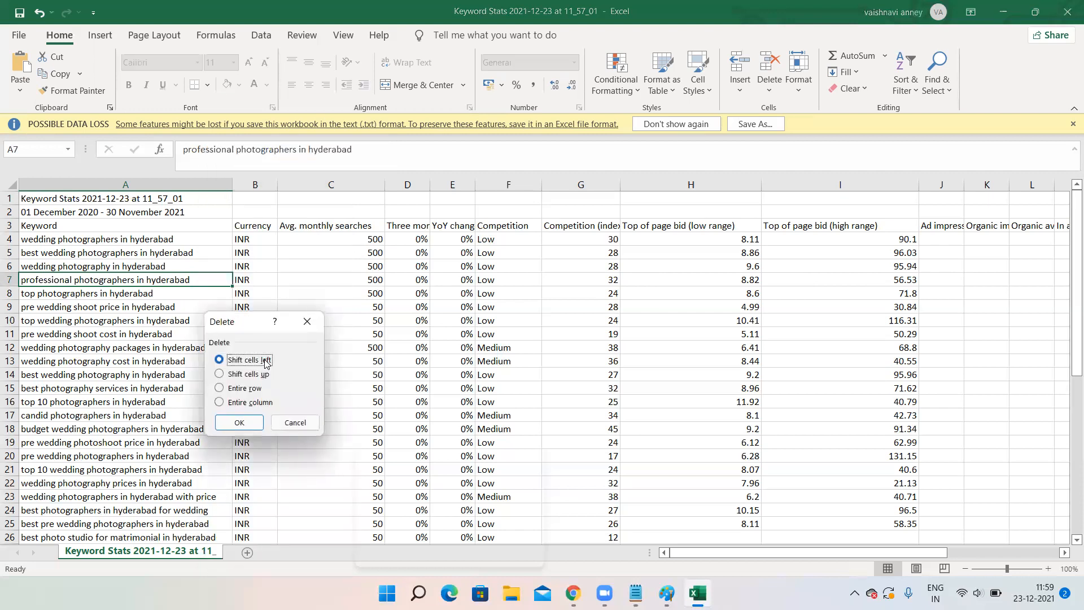
{"action": "left_click", "coordinate": [220, 389]}
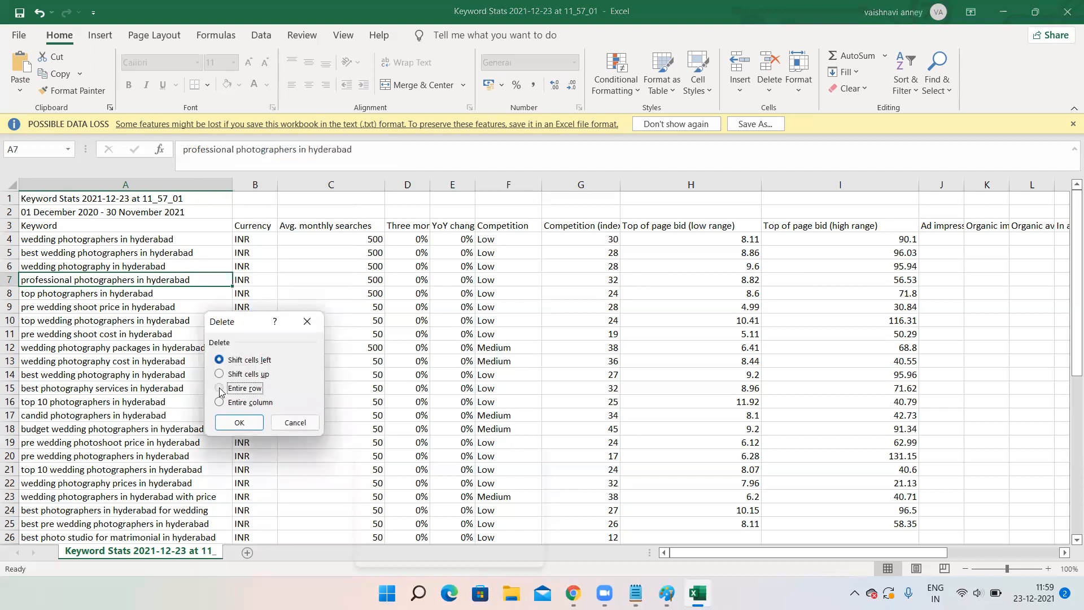
{"action": "left_click", "coordinate": [236, 420]}
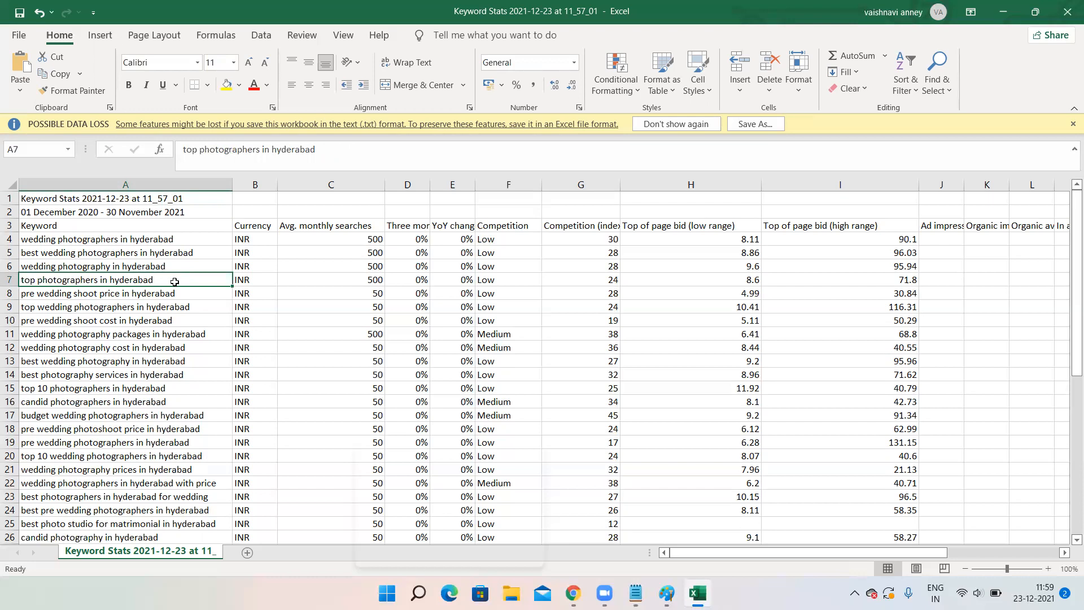
Step: Delete the entire row of "top photographers in hyderabad" from the exported keyword list
{"action": "right_click", "coordinate": [176, 281]}
{"action": "left_click", "coordinate": [223, 353]}
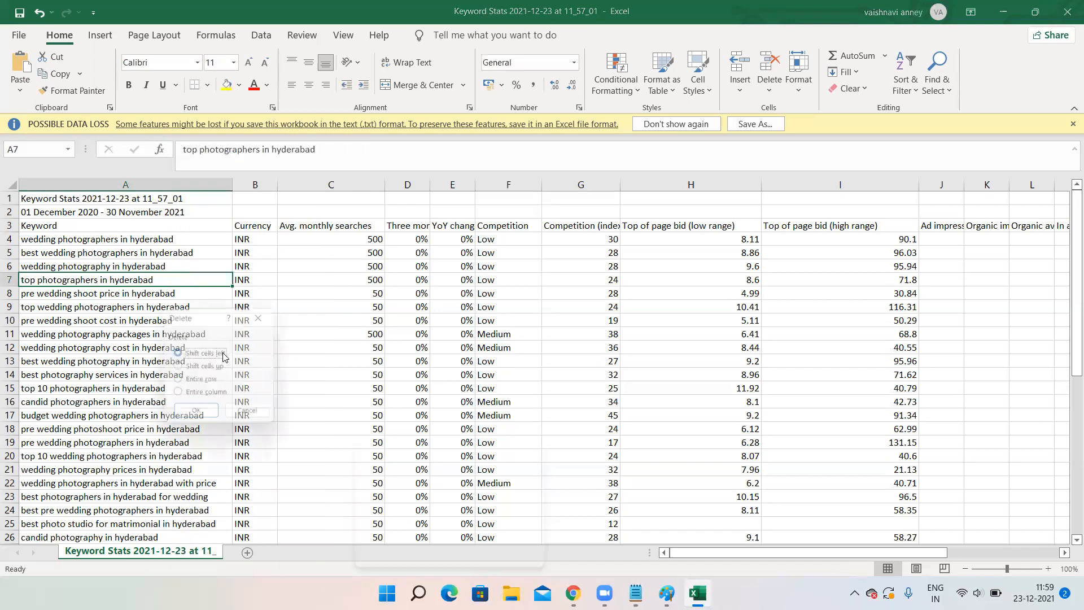
{"action": "left_click", "coordinate": [179, 383]}
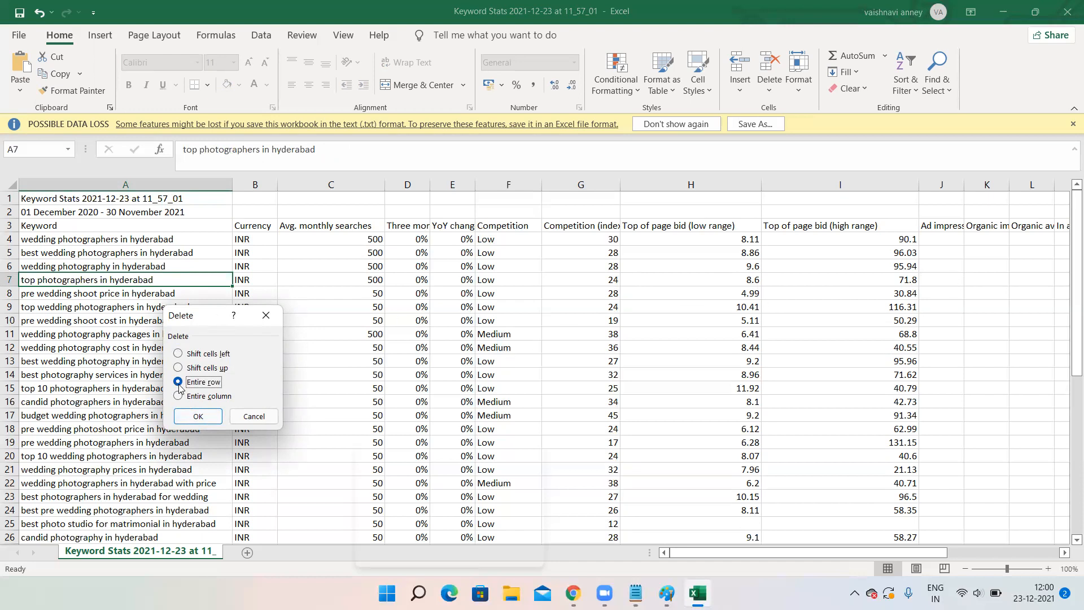
{"action": "left_click", "coordinate": [185, 417]}
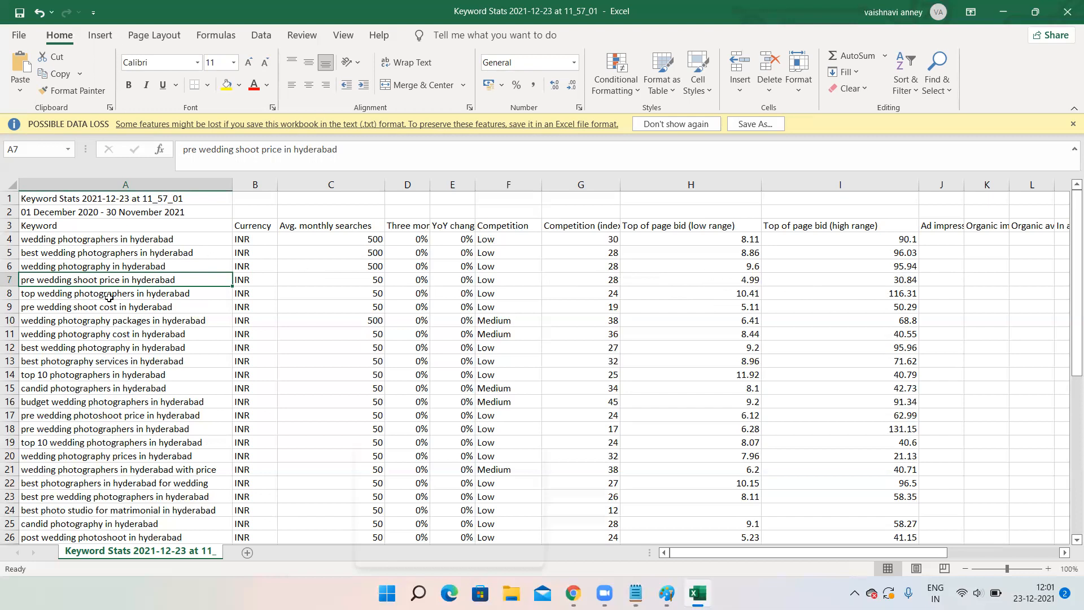
Step: Review the next keywords and delete the entire row of "pre wedding shoot cost in hyderabad"
{"action": "left_click", "coordinate": [198, 295]}
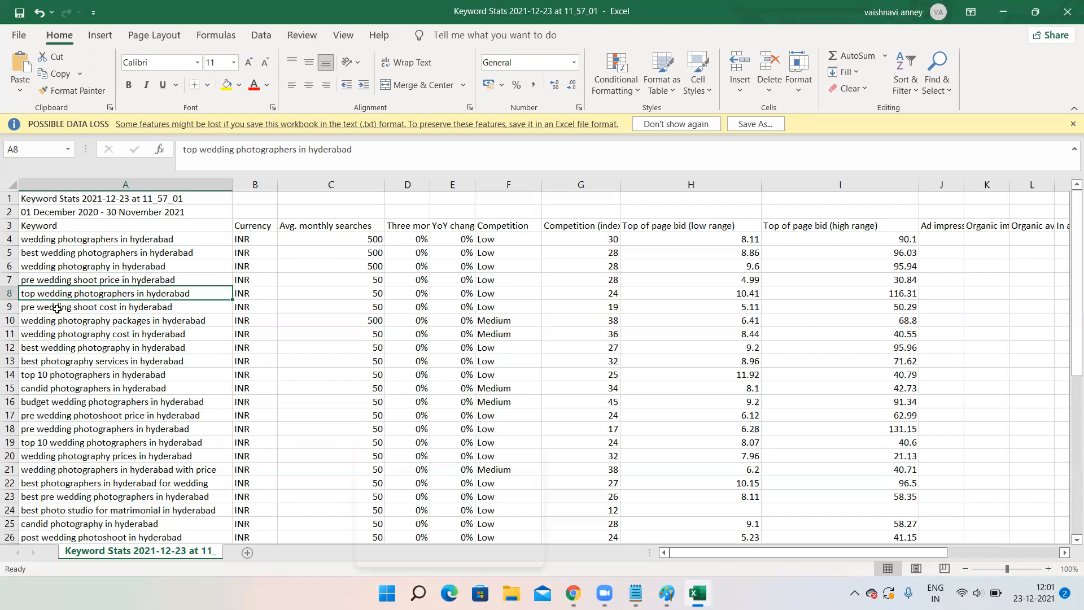
{"action": "left_click", "coordinate": [196, 310]}
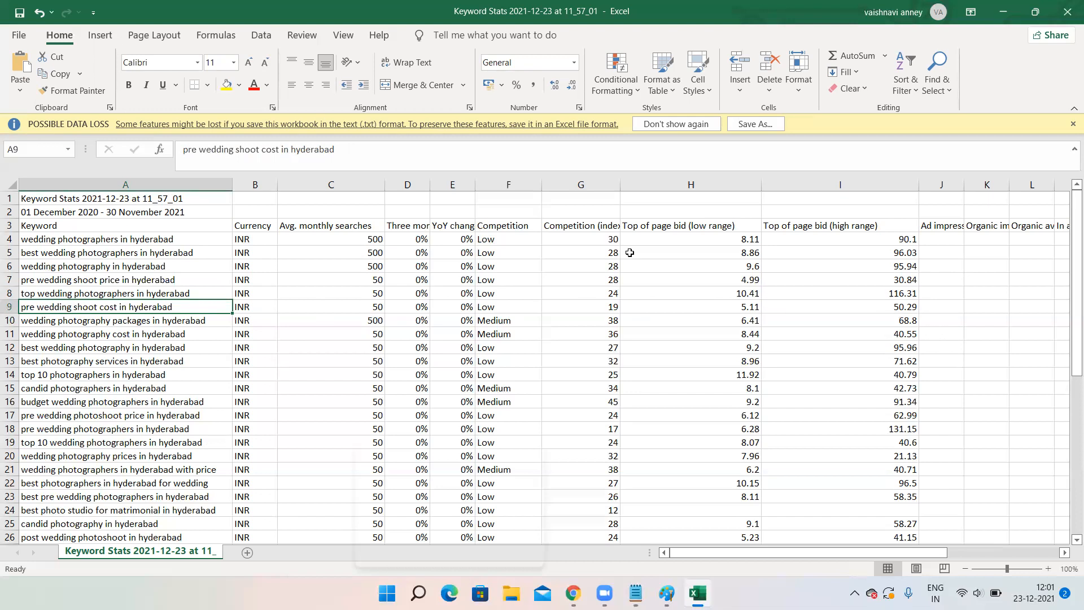
{"action": "right_click", "coordinate": [205, 304]}
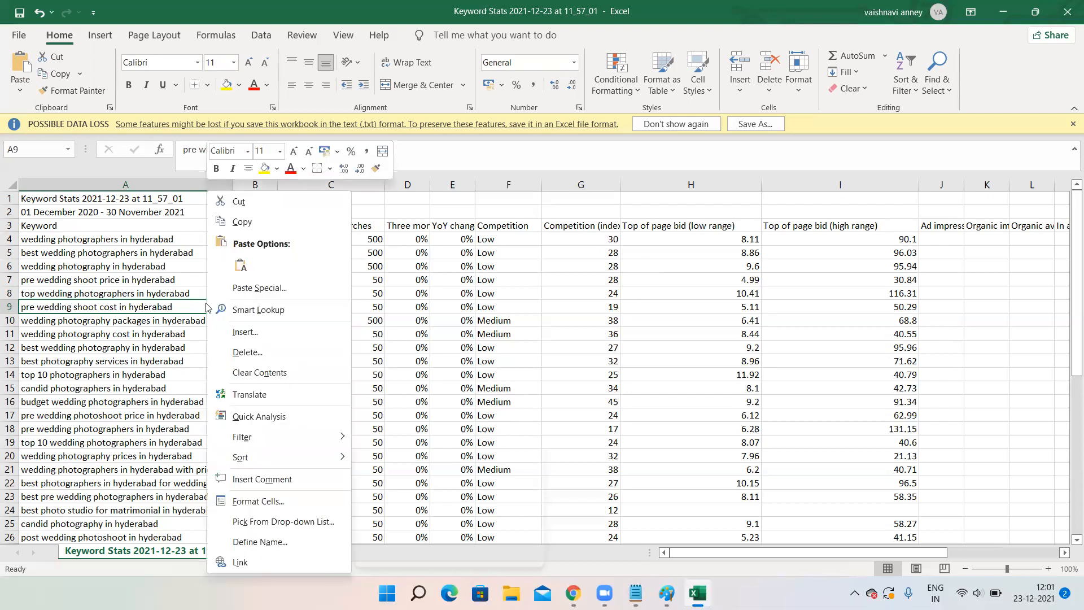
{"action": "left_click", "coordinate": [239, 359]}
{"action": "left_click", "coordinate": [194, 387]}
{"action": "left_click", "coordinate": [214, 420]}
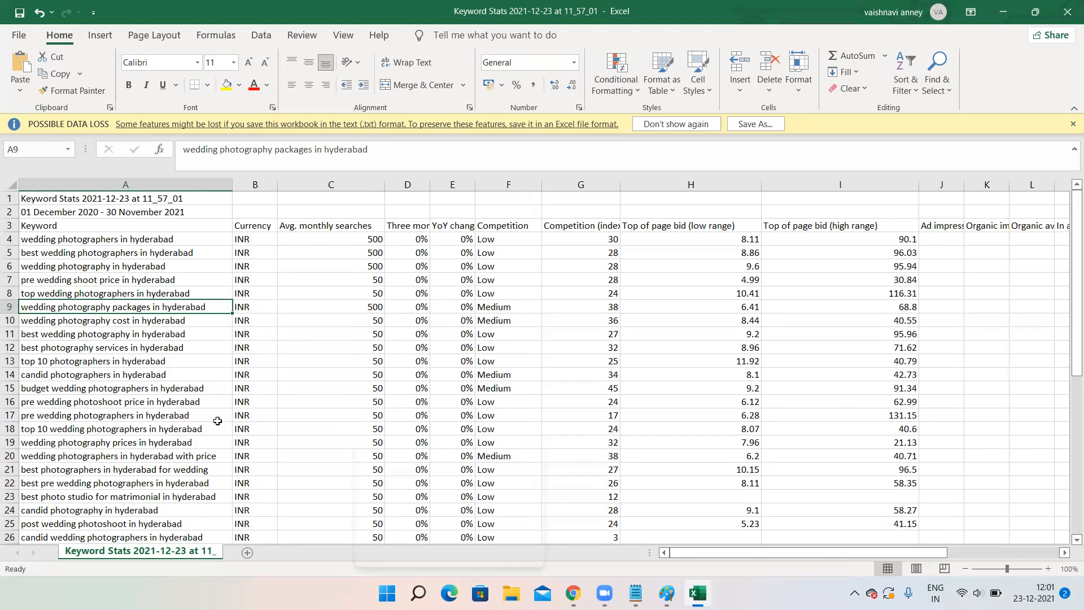
Step: Delete the entire row of "wedding photography cost in hyderabad"
{"action": "left_click", "coordinate": [170, 326]}
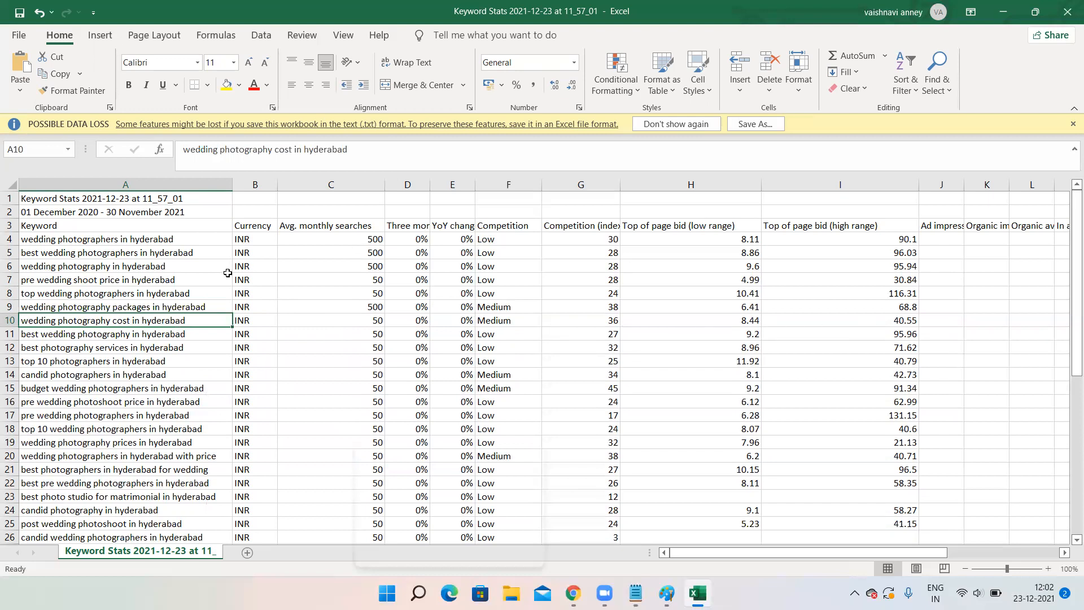
{"action": "right_click", "coordinate": [207, 321]}
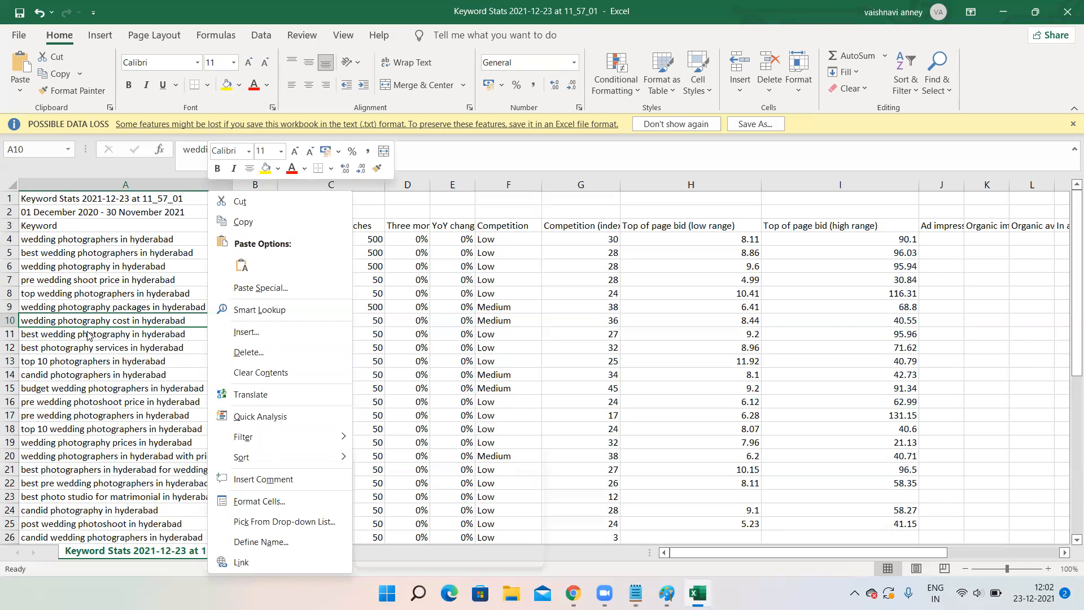
{"action": "left_click", "coordinate": [251, 353]}
{"action": "left_click", "coordinate": [207, 383]}
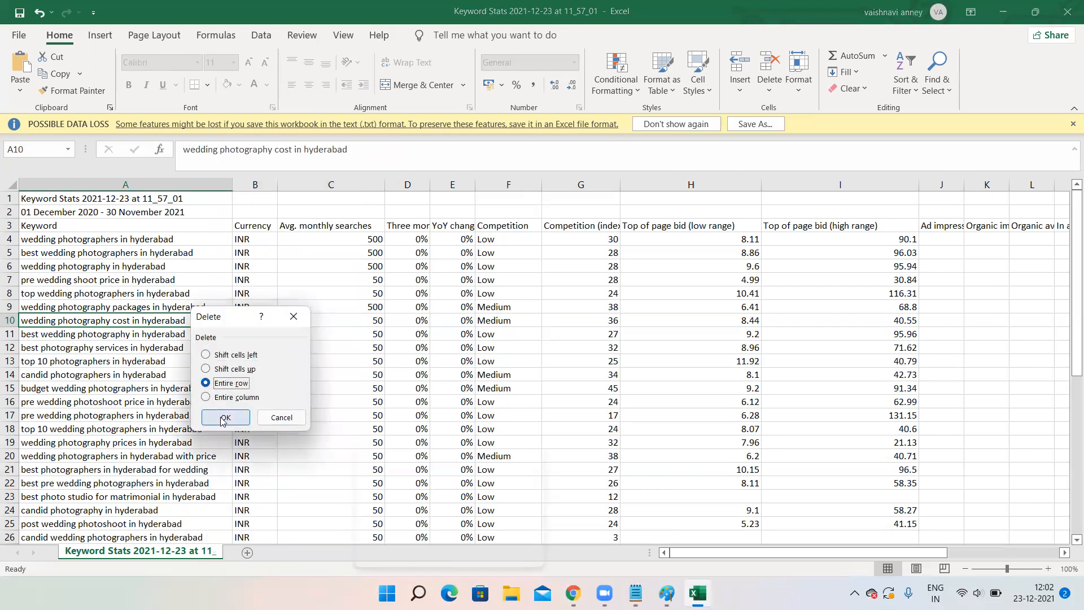
{"action": "left_click", "coordinate": [224, 418]}
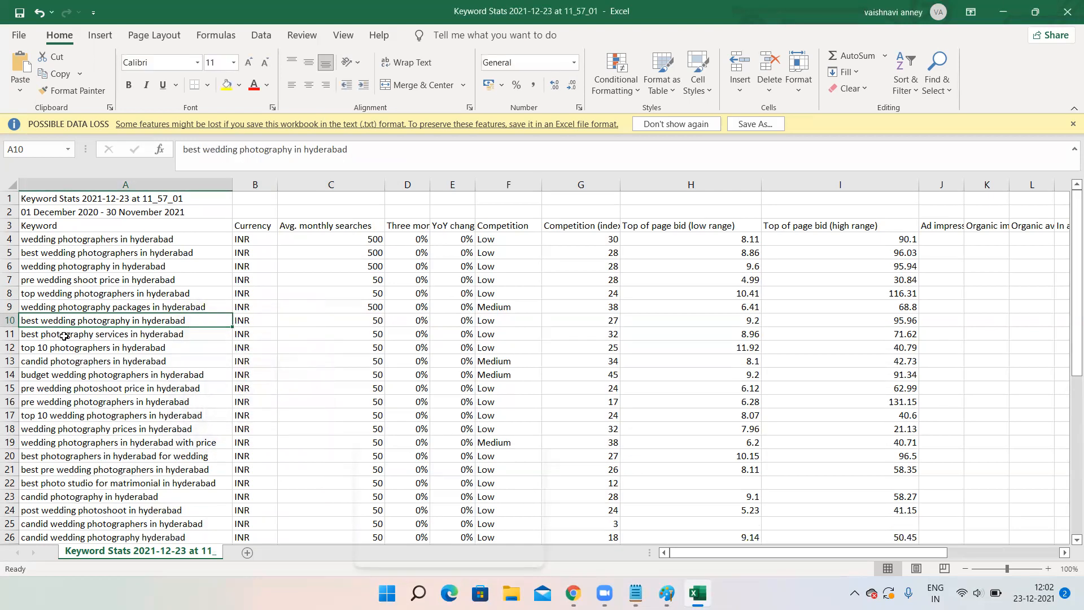
Step: Delete the entire rows of "best photography services in hyderabad" and "top 10 photographers in hyderabad"
{"action": "right_click", "coordinate": [181, 334]}
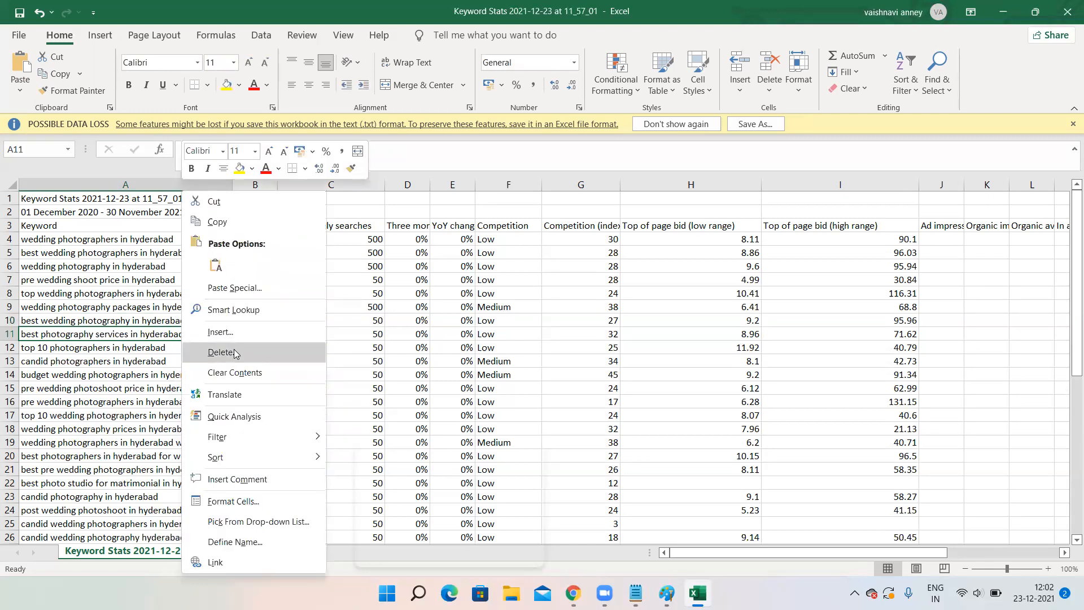
{"action": "left_click", "coordinate": [213, 352]}
{"action": "left_click", "coordinate": [190, 377]}
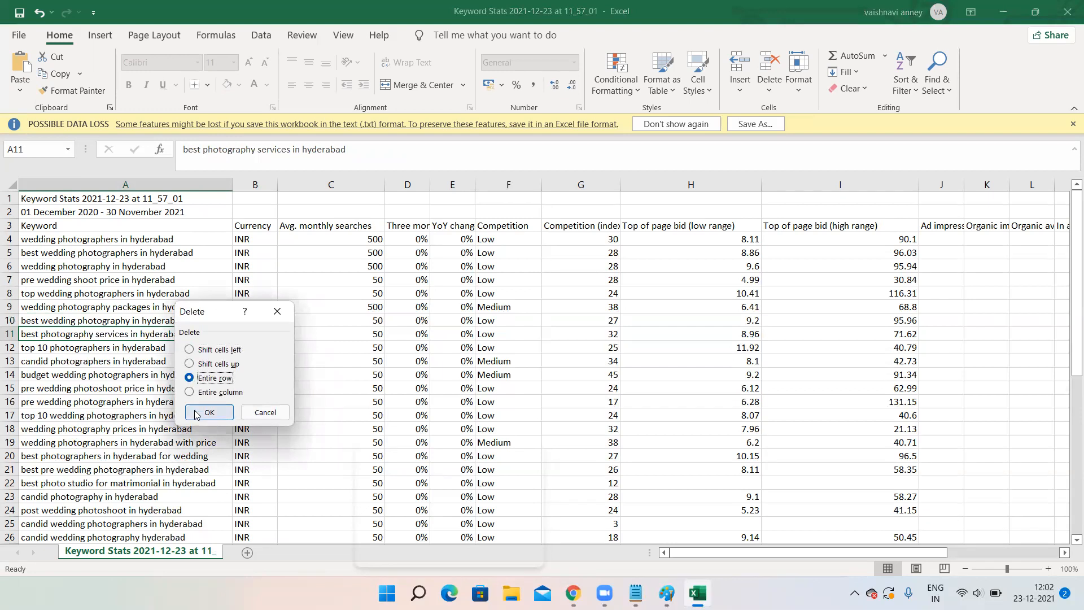
{"action": "left_click", "coordinate": [209, 412]}
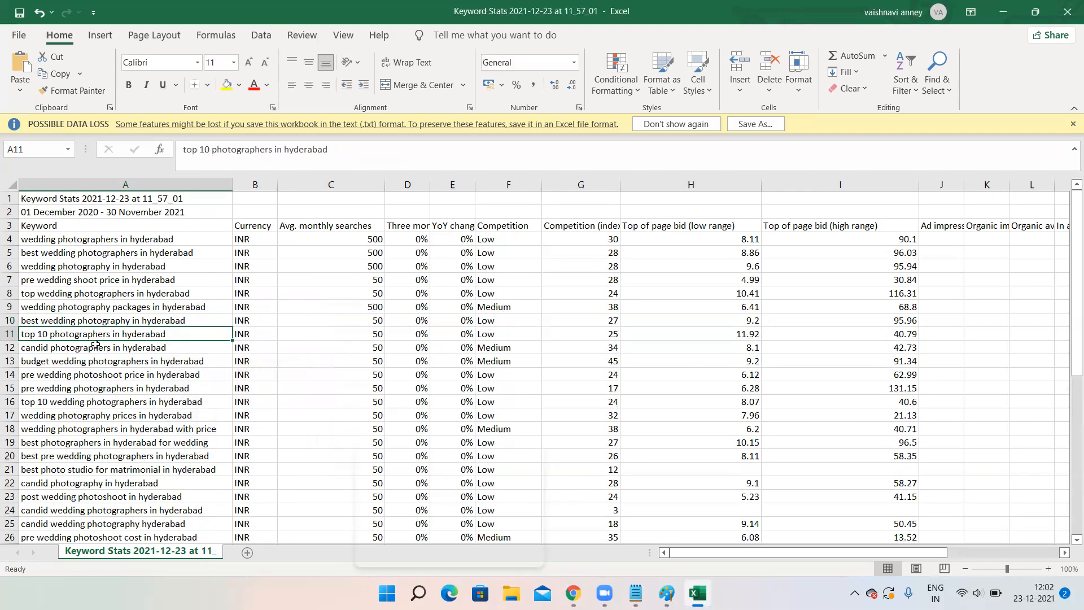
{"action": "right_click", "coordinate": [203, 332]}
{"action": "left_click", "coordinate": [252, 349]}
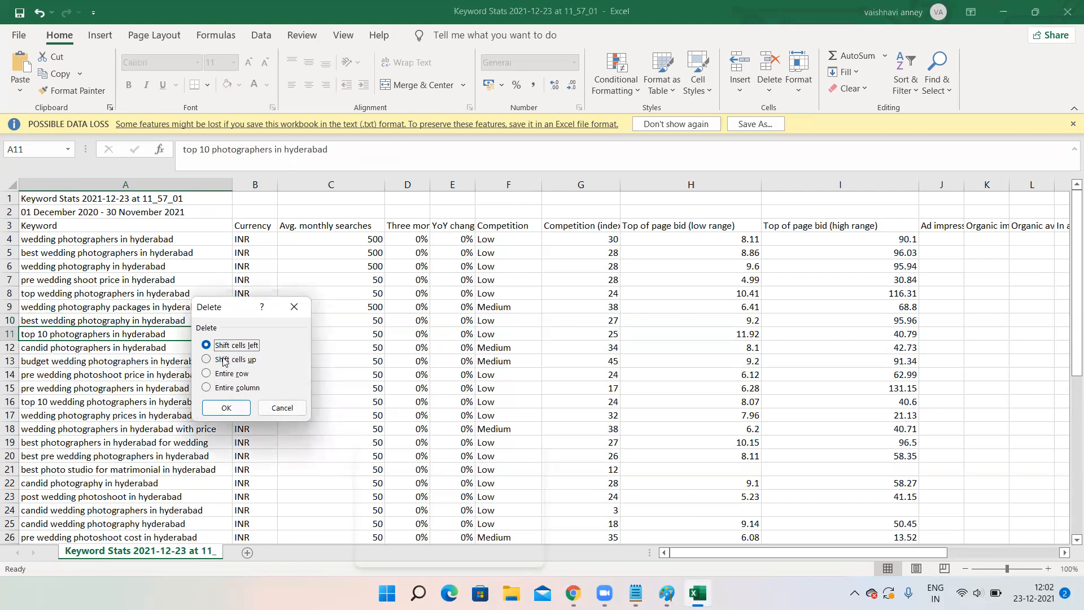
{"action": "left_click", "coordinate": [206, 374]}
{"action": "left_click", "coordinate": [225, 407]}
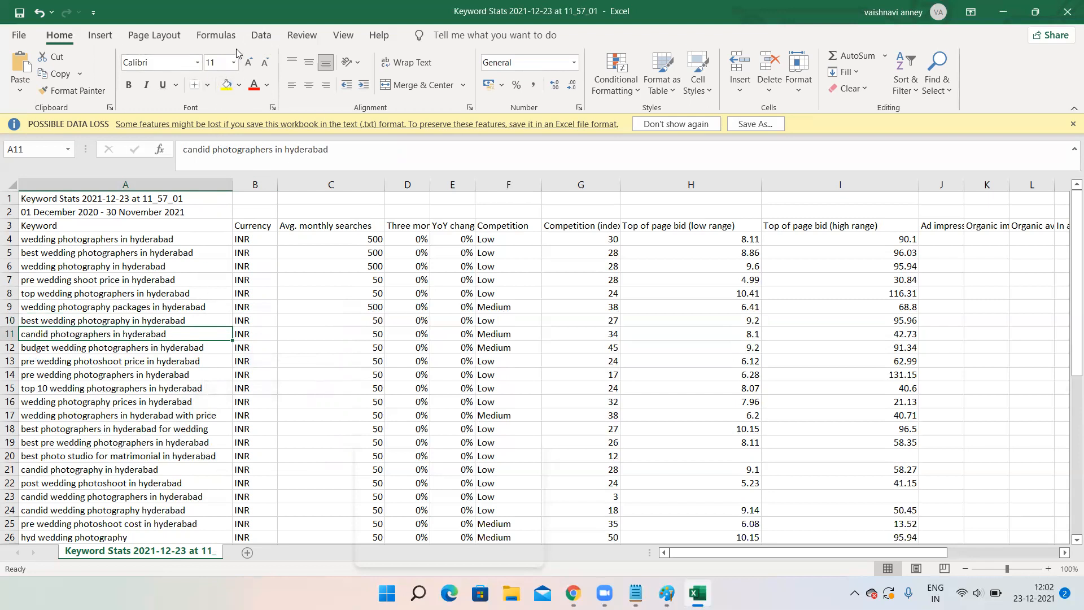
Step: Highlight the "candid photographers in hyderabad" keyword cell with a yellow fill
{"action": "left_click", "coordinate": [225, 85]}
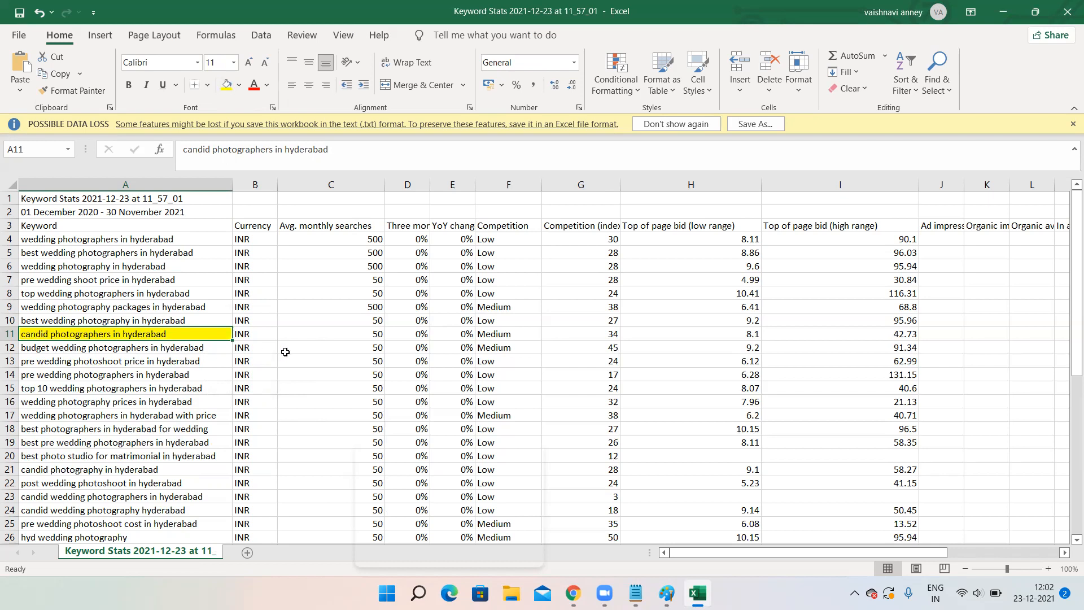
{"action": "left_click", "coordinate": [264, 345]}
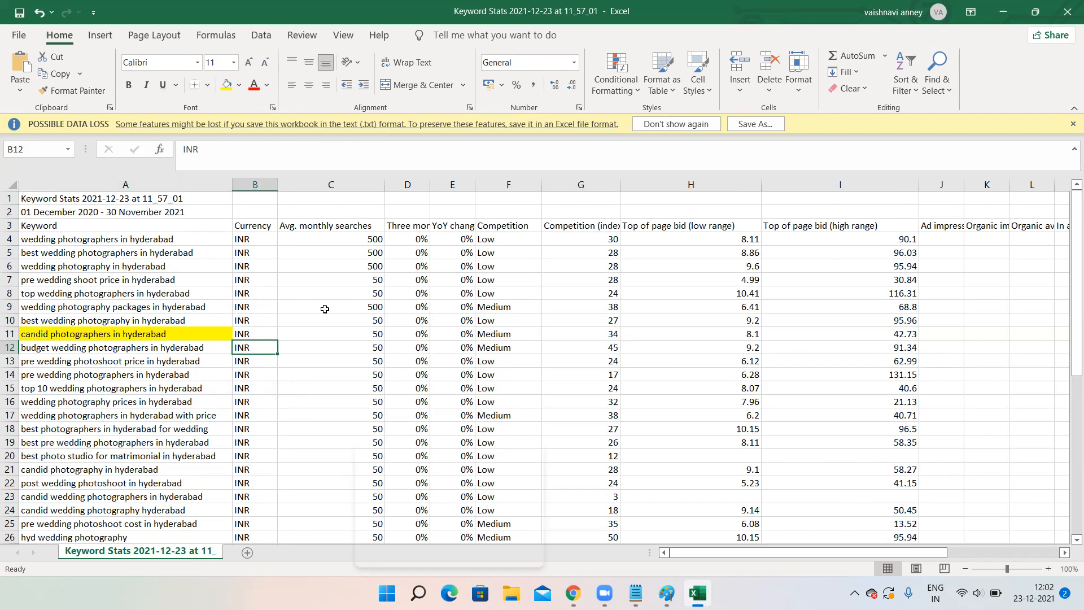
{"action": "left_click", "coordinate": [163, 360]}
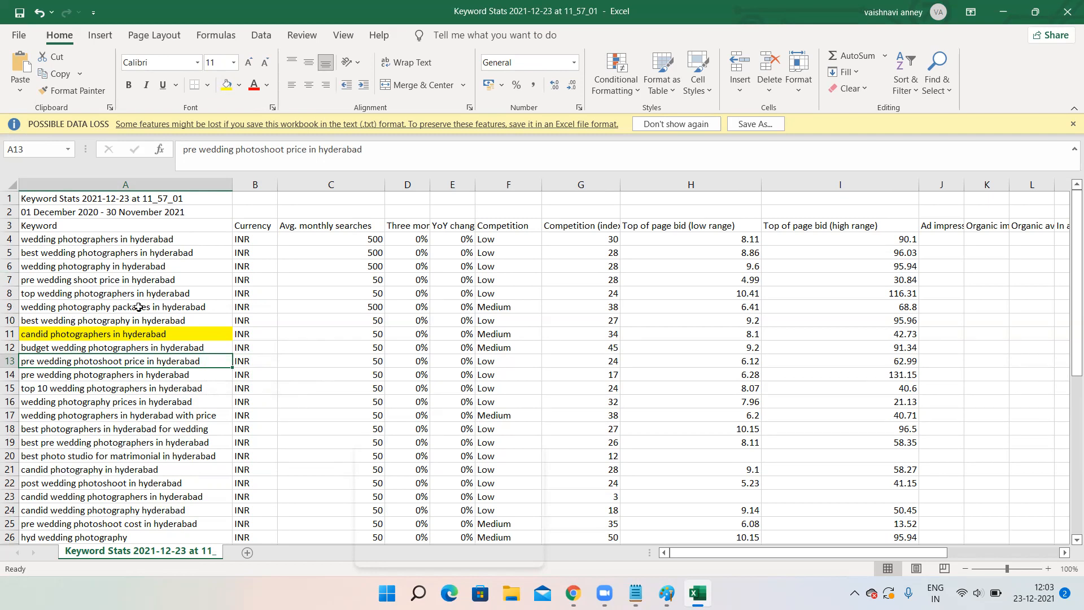
Step: Delete the entire row of "pre wedding shoot price in hyderabad"
{"action": "left_click", "coordinate": [171, 277]}
{"action": "right_click", "coordinate": [171, 278]}
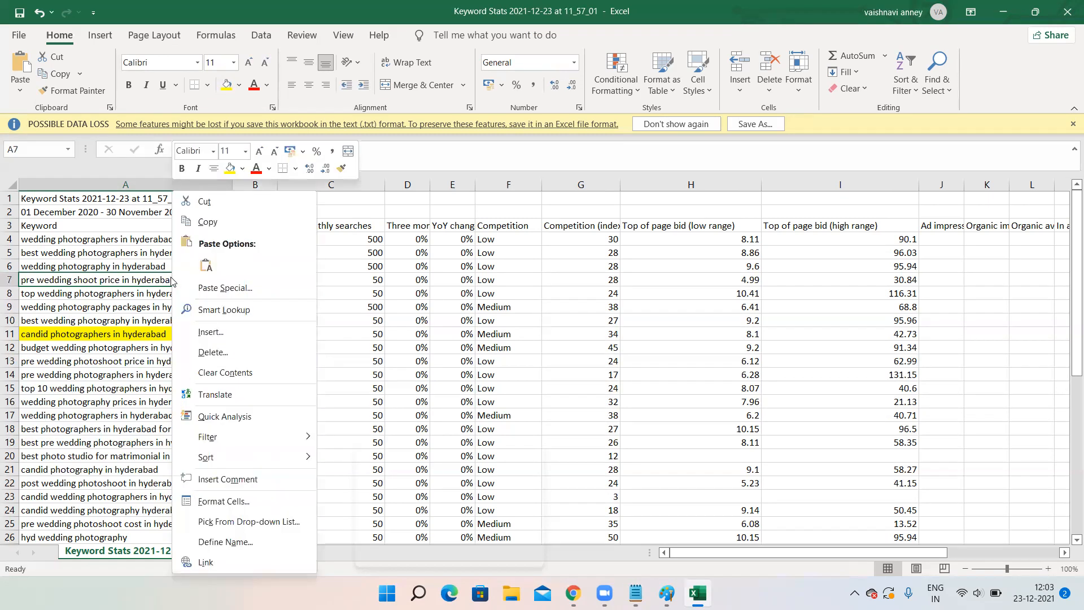
{"action": "left_click", "coordinate": [212, 352]}
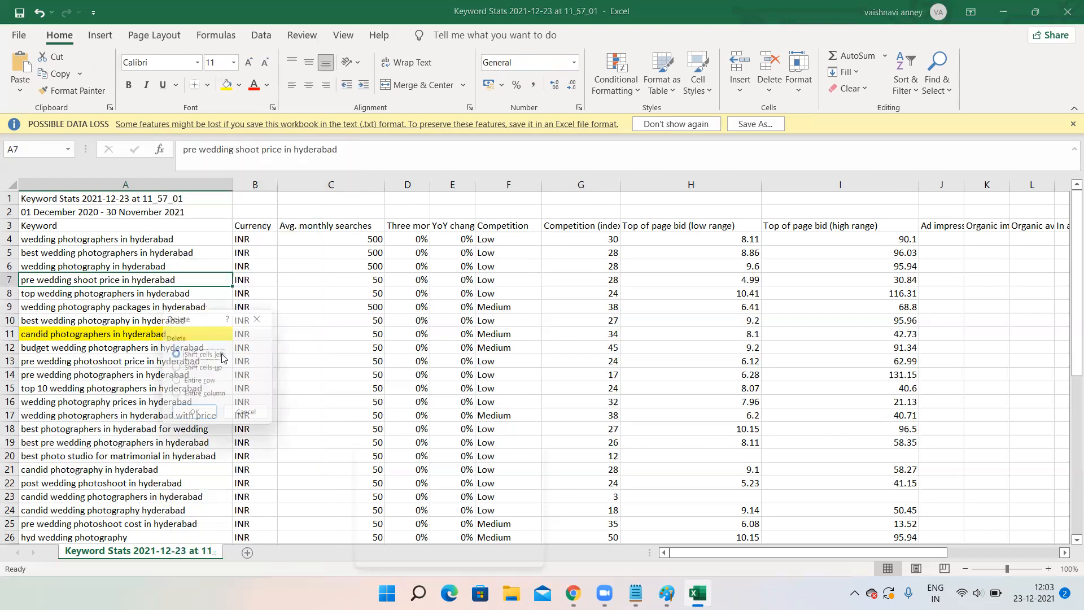
{"action": "left_click", "coordinate": [177, 384]}
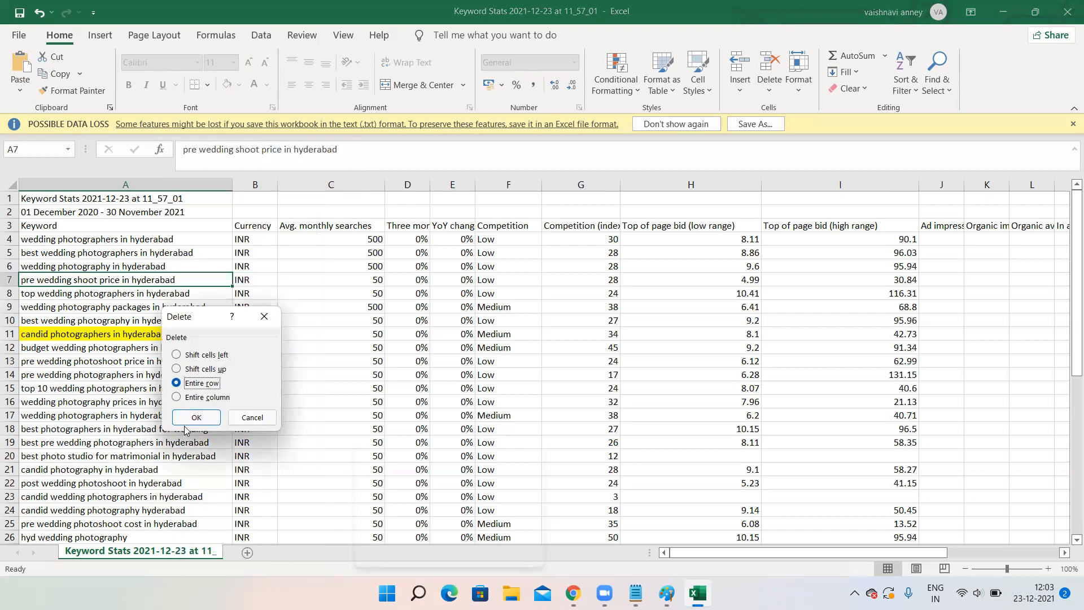
{"action": "left_click", "coordinate": [187, 420]}
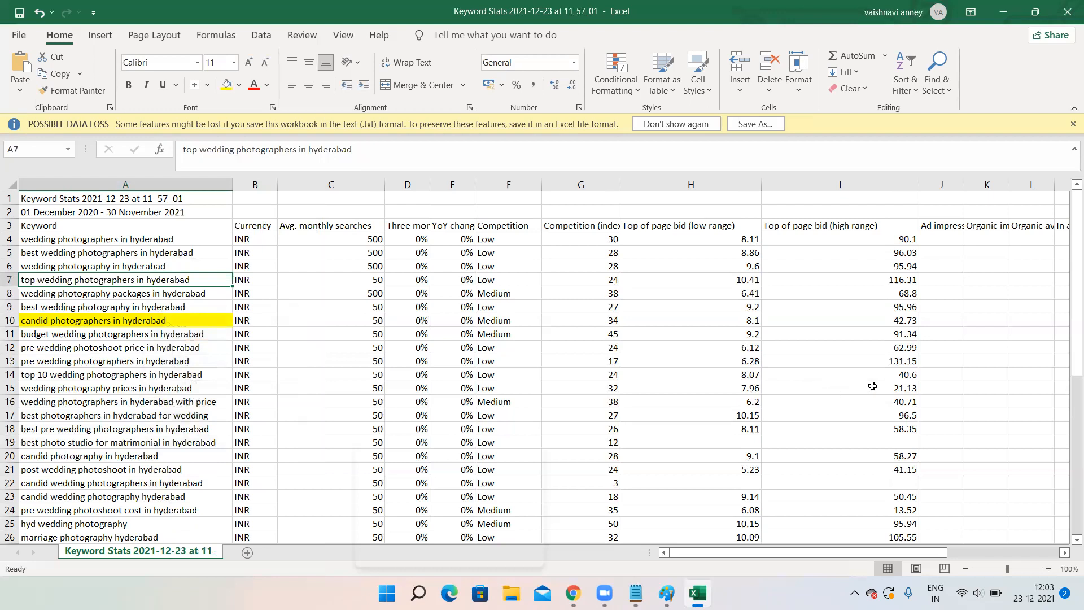
{"action": "left_click", "coordinate": [198, 388]}
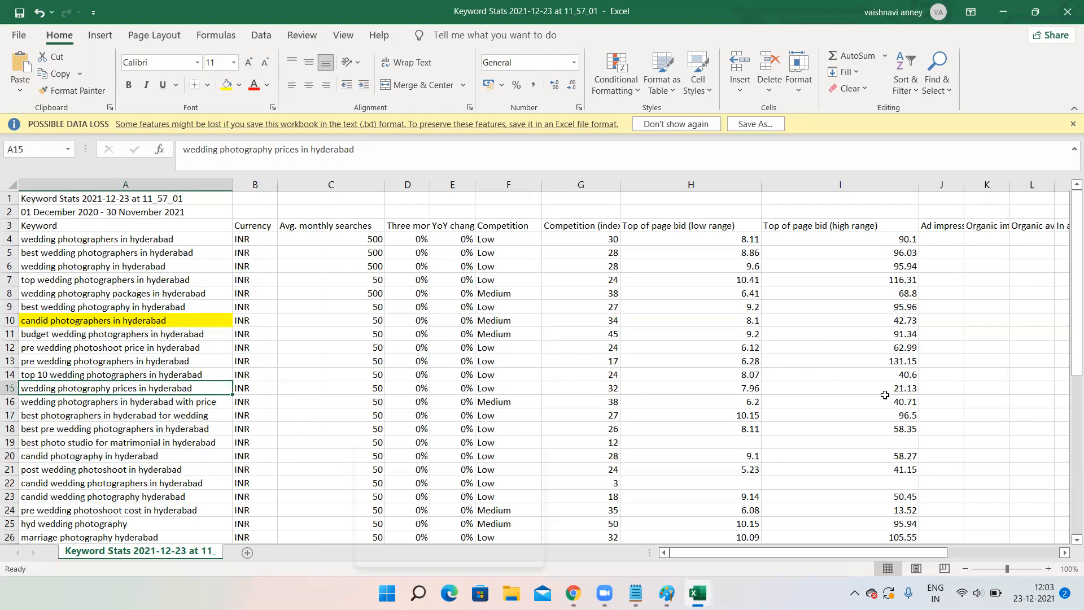
{"action": "left_click", "coordinate": [205, 403]}
{"action": "right_click", "coordinate": [221, 403]}
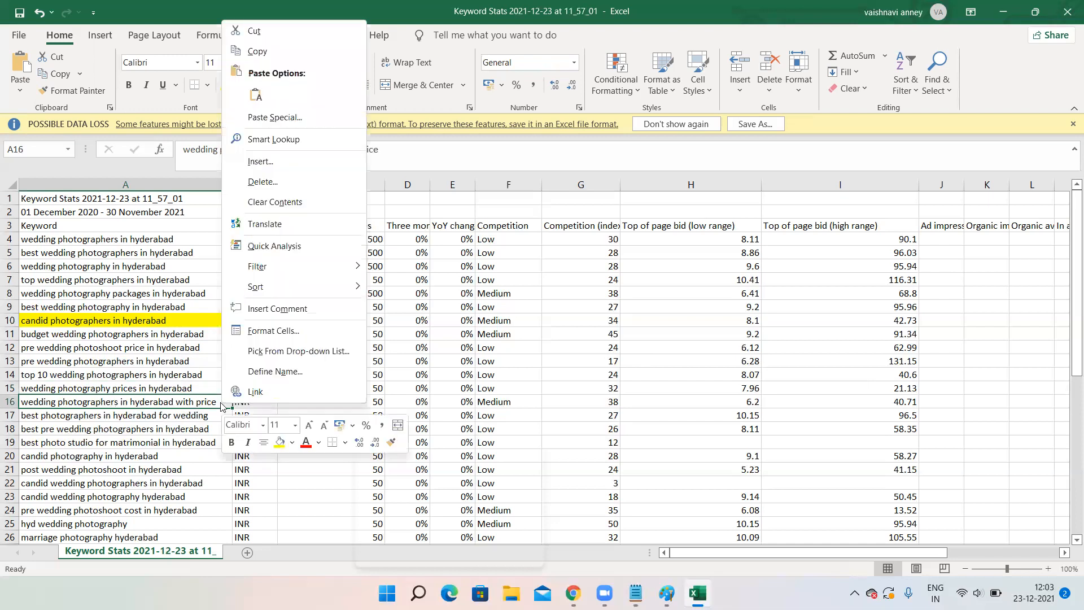
{"action": "left_click", "coordinate": [261, 182]}
{"action": "left_click", "coordinate": [217, 207]}
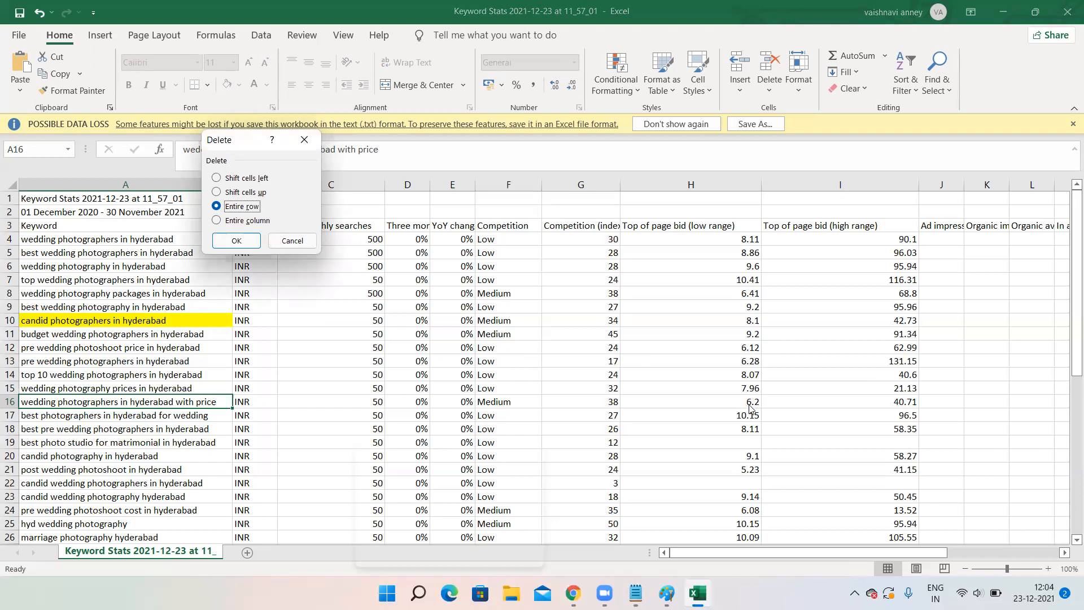
{"action": "left_click", "coordinate": [305, 138]}
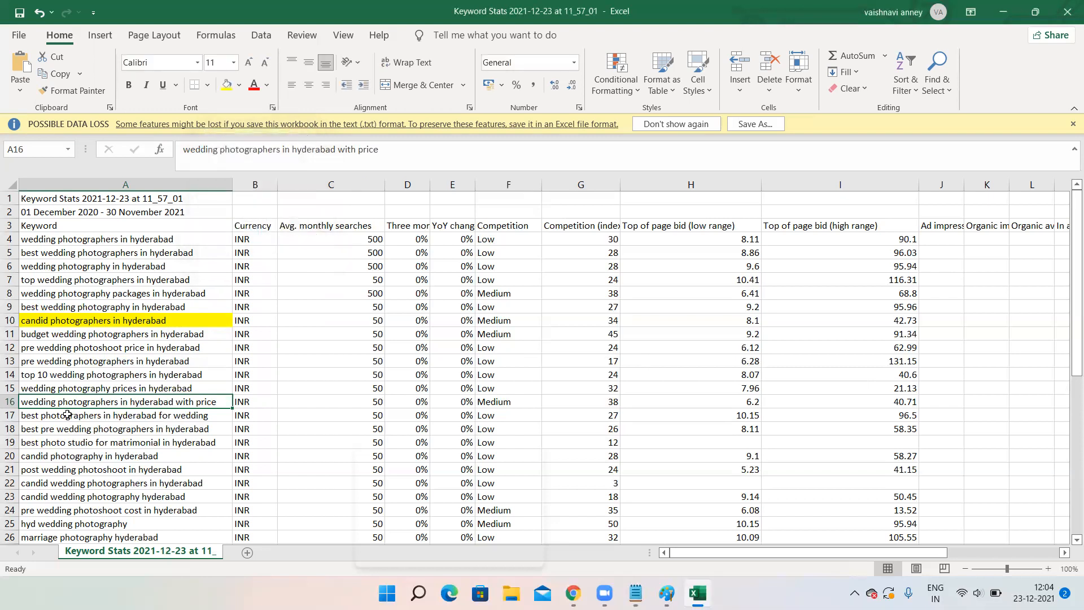
Step: Delete the entire row of "best photo studio for matrimonial in hyderabad" and fill the "candid photography in hyderabad" cell with yellow
{"action": "left_click", "coordinate": [149, 415]}
{"action": "left_click", "coordinate": [126, 430]}
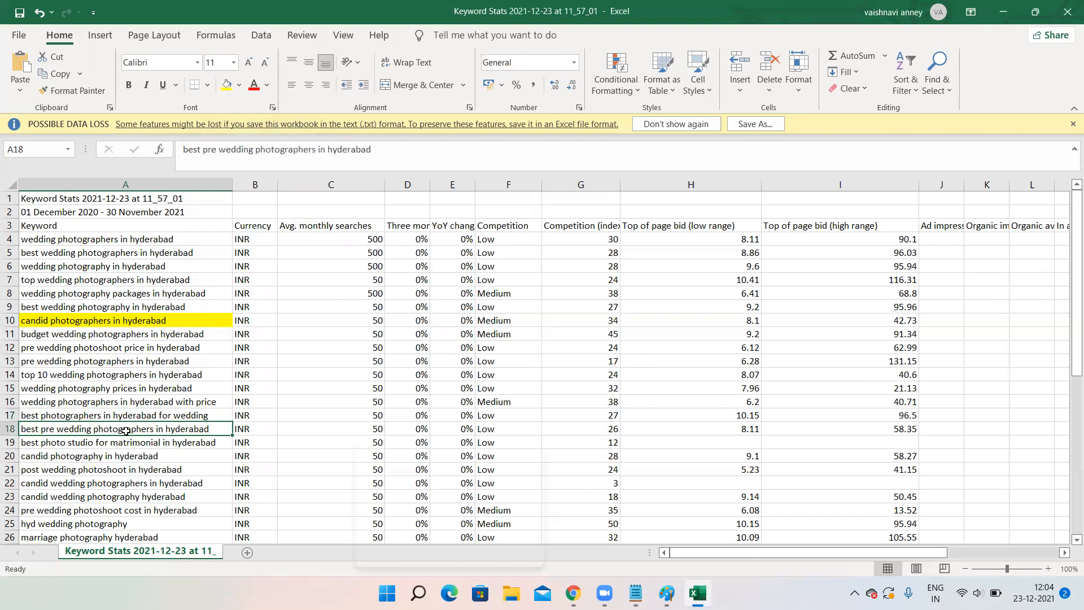
{"action": "left_click", "coordinate": [153, 444]}
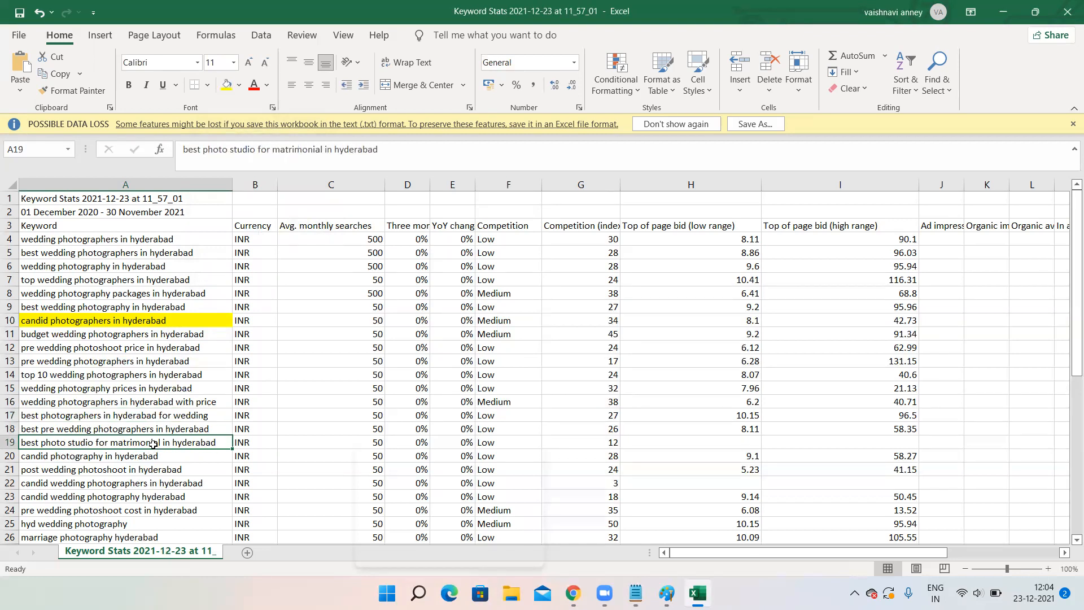
{"action": "right_click", "coordinate": [196, 441]}
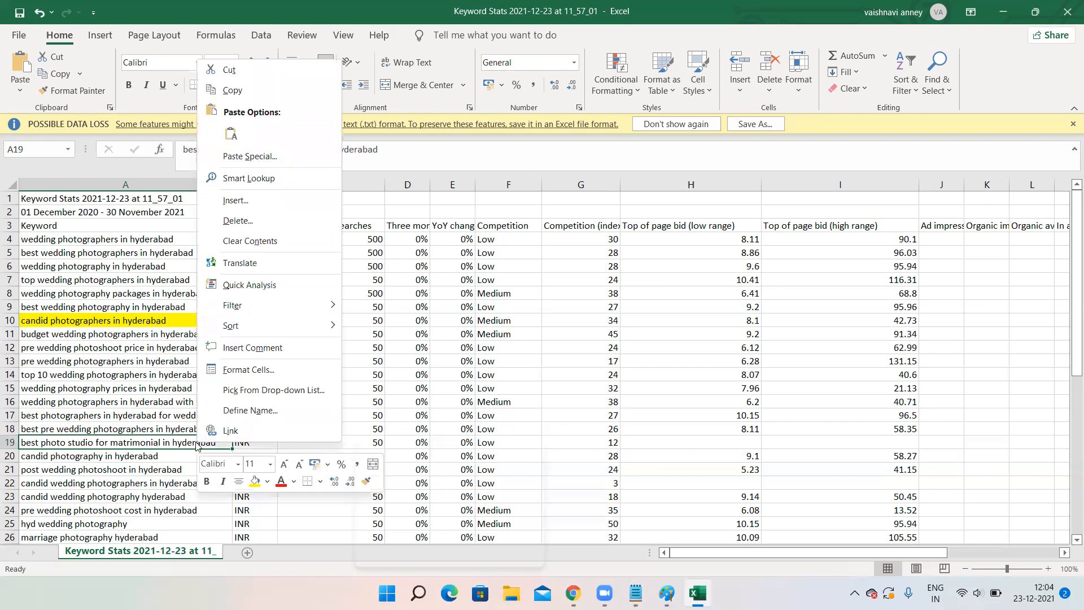
{"action": "left_click", "coordinate": [229, 222]}
{"action": "left_click", "coordinate": [186, 249]}
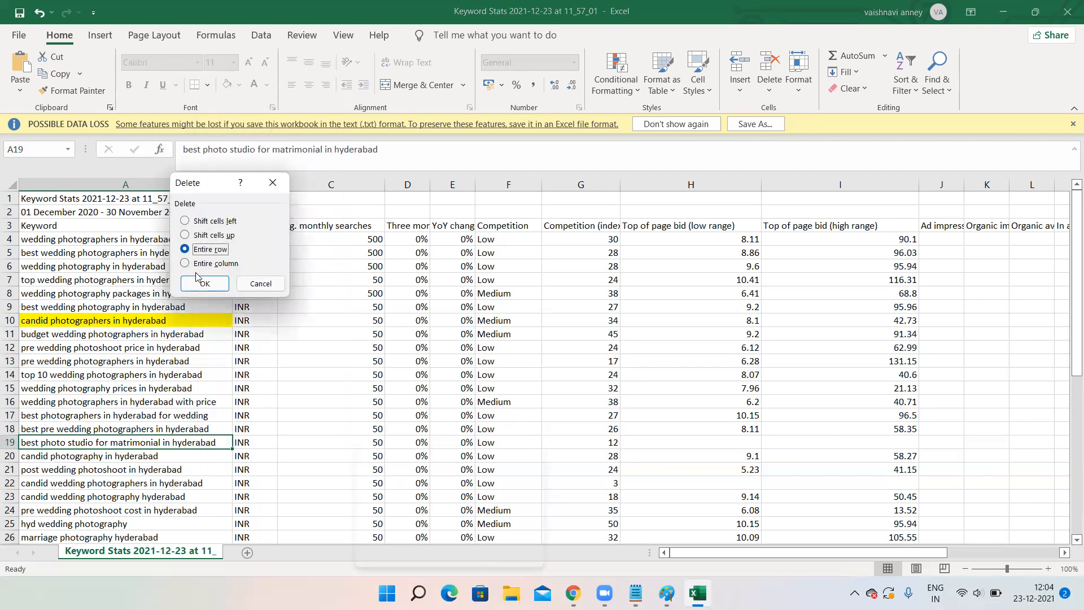
{"action": "left_click", "coordinate": [200, 282]}
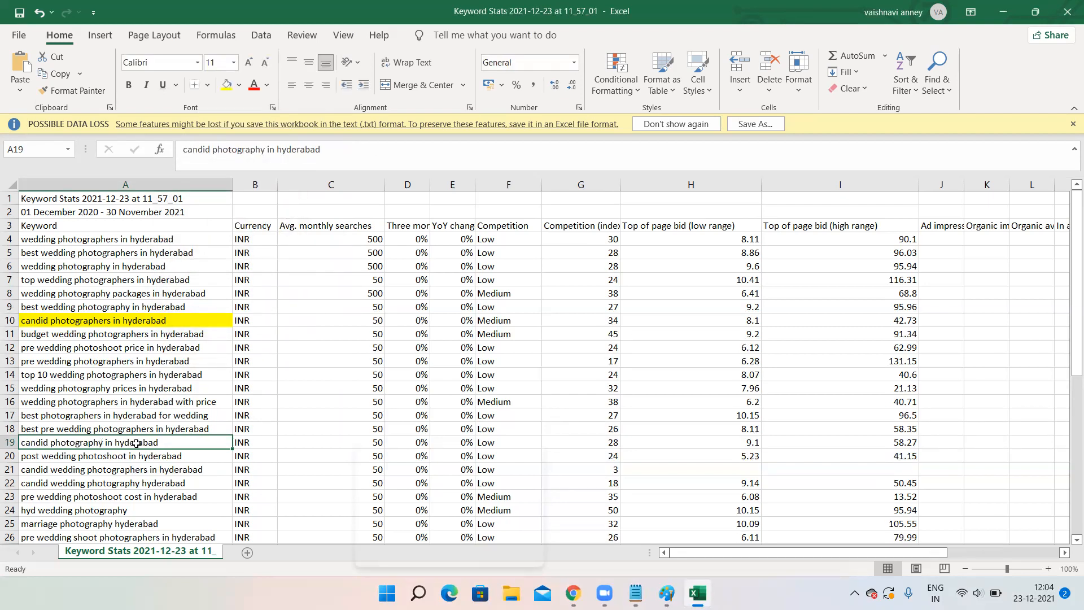
{"action": "left_click", "coordinate": [226, 83]}
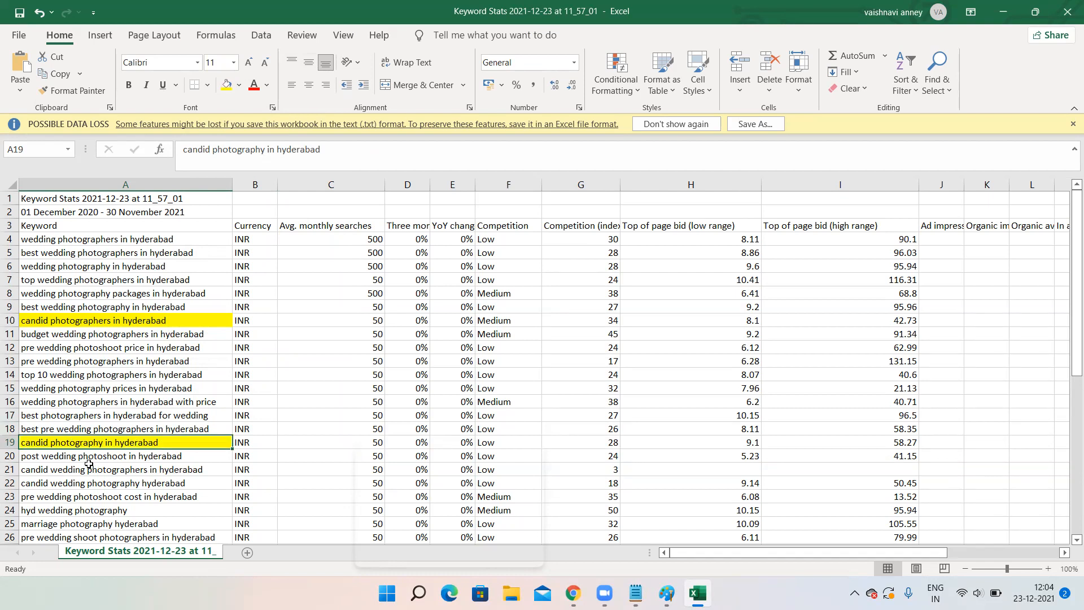
Step: Delete the entire row of the "post wedding photoshoot in hyderabad" keyword
{"action": "left_click", "coordinate": [162, 457]}
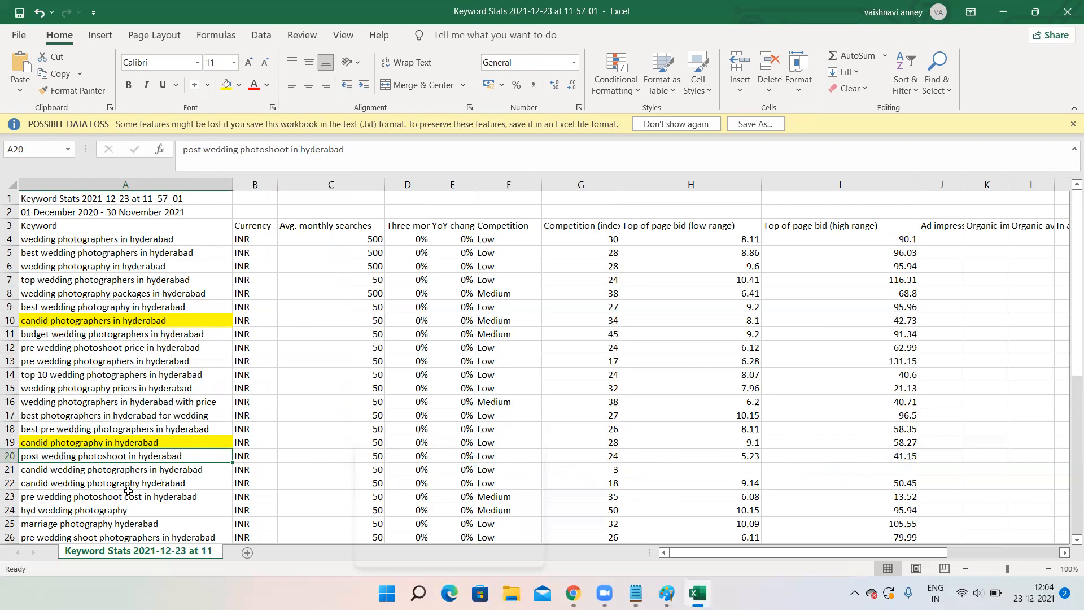
{"action": "right_click", "coordinate": [199, 455]}
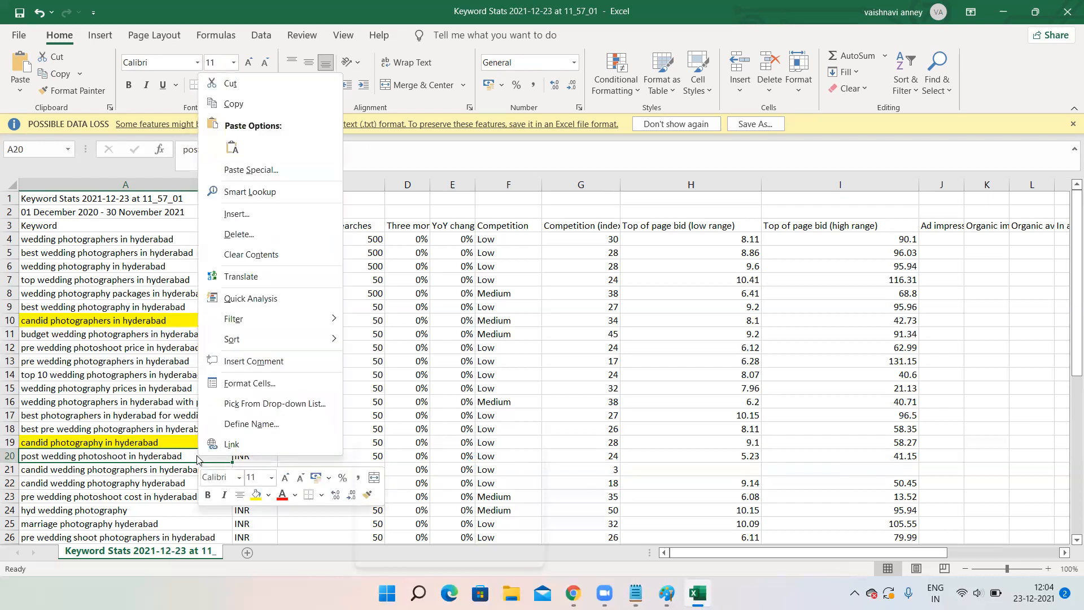
{"action": "left_click", "coordinate": [236, 237]}
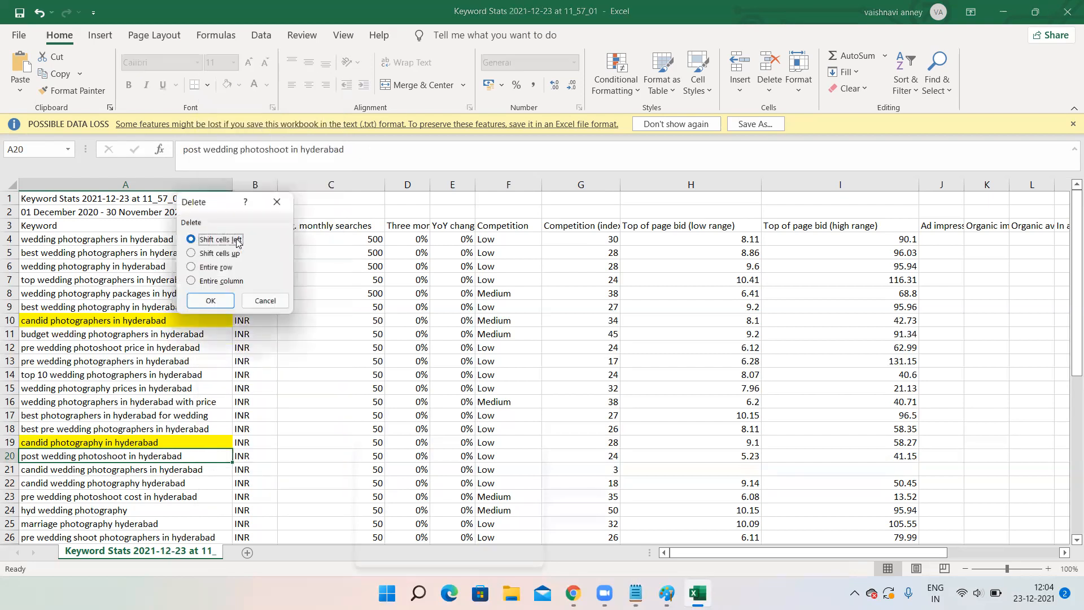
{"action": "left_click", "coordinate": [192, 269]}
{"action": "left_click", "coordinate": [210, 302]}
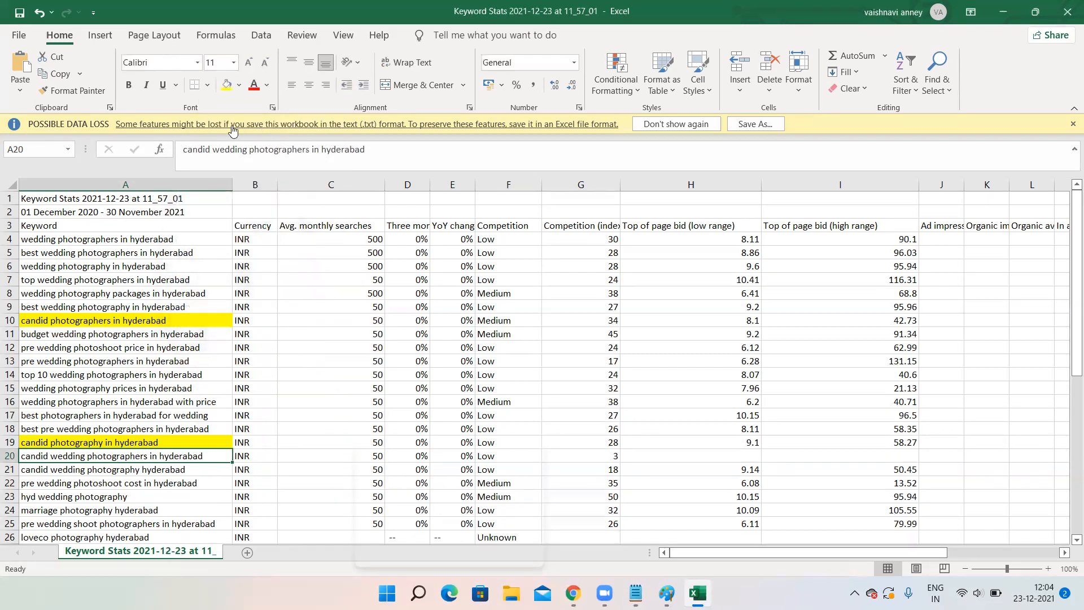
Step: Fill the "candid wedding photographers in hyderabad" and "candid wedding photography hyderabad" keyword cells with yellow
{"action": "left_click", "coordinate": [226, 85]}
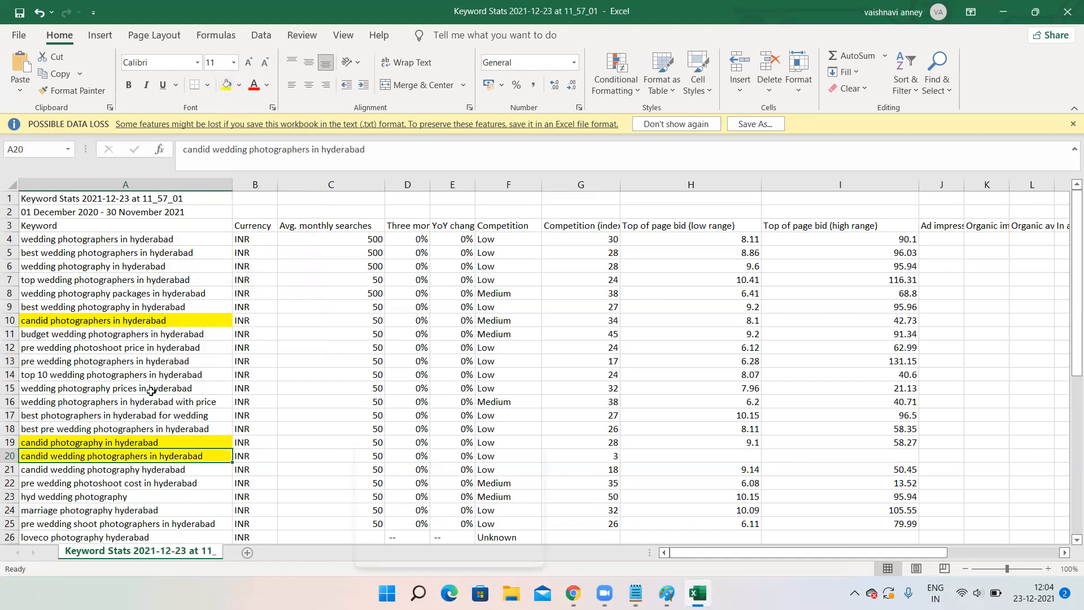
{"action": "left_click", "coordinate": [96, 472]}
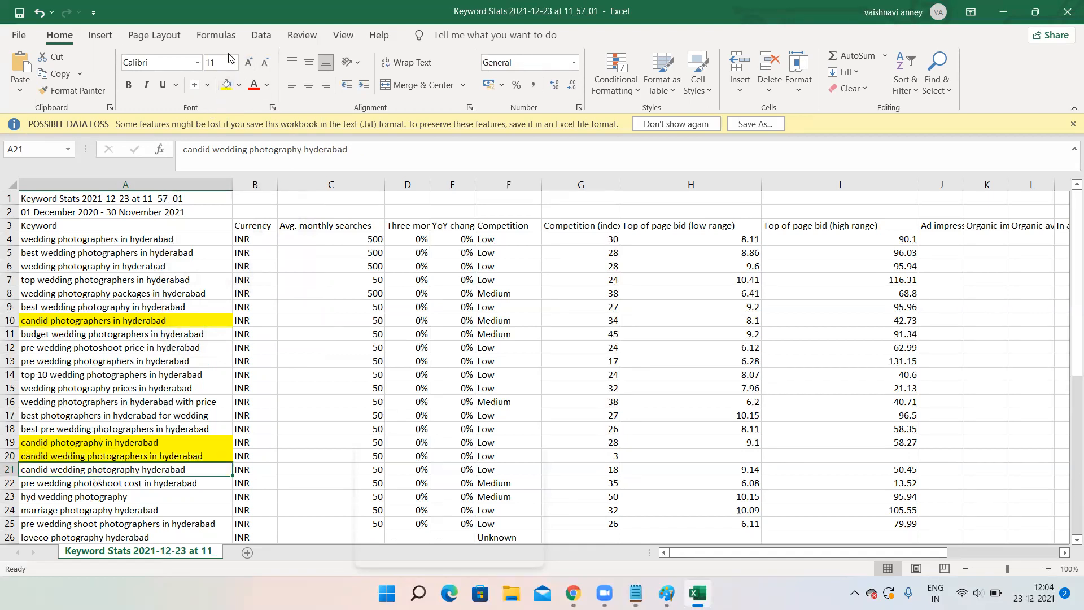
{"action": "left_click", "coordinate": [227, 85]}
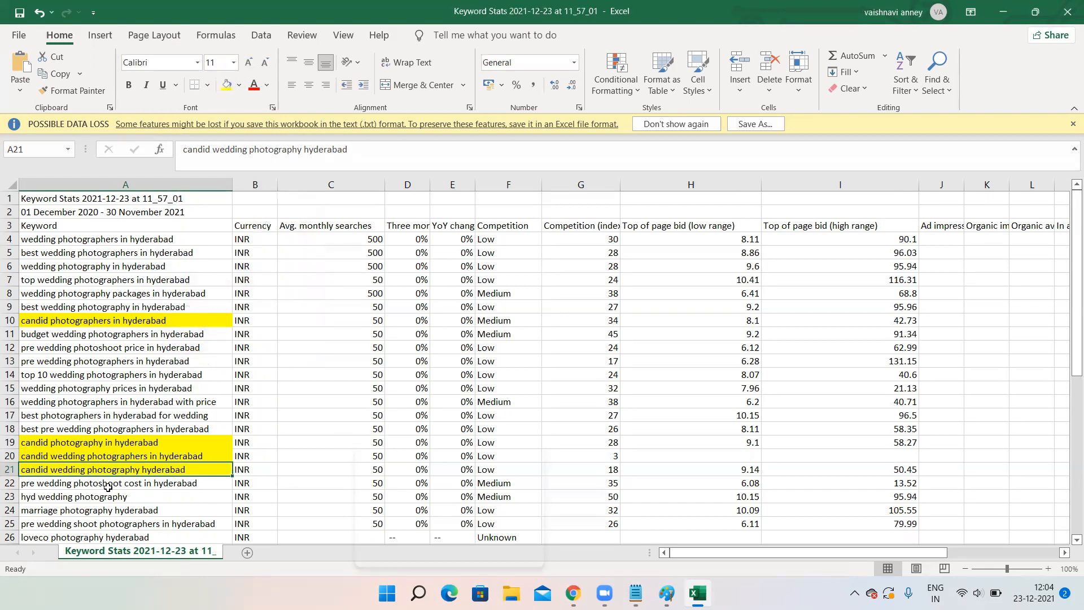
Step: Delete the entire rows of "pre wedding photoshoot cost in hyderabad" and "hyd wedding photography"
{"action": "left_click", "coordinate": [180, 482]}
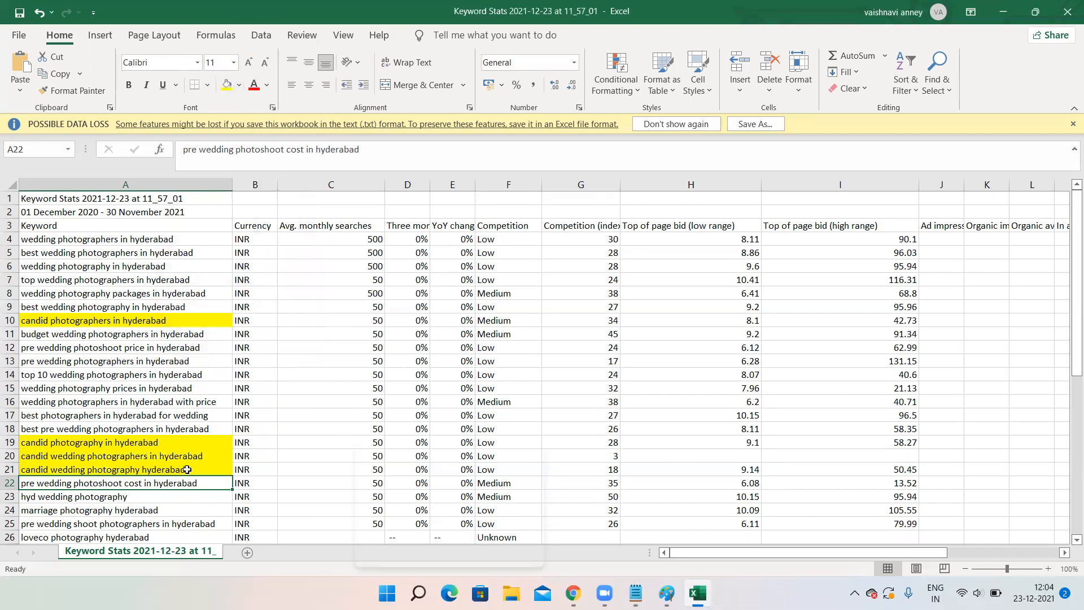
{"action": "right_click", "coordinate": [179, 482]}
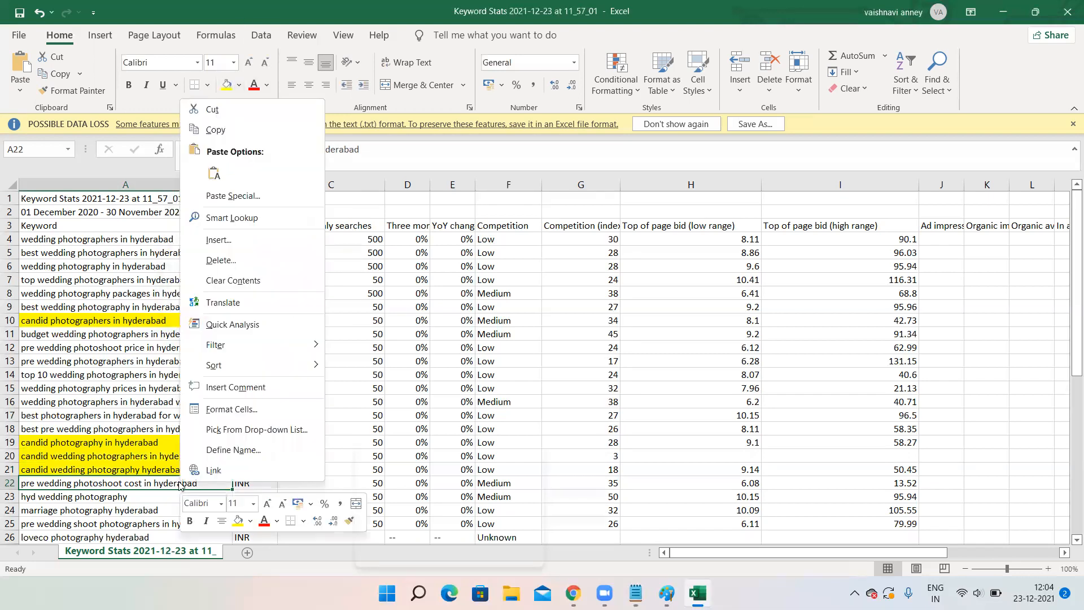
{"action": "left_click", "coordinate": [233, 264]}
{"action": "left_click", "coordinate": [188, 289]}
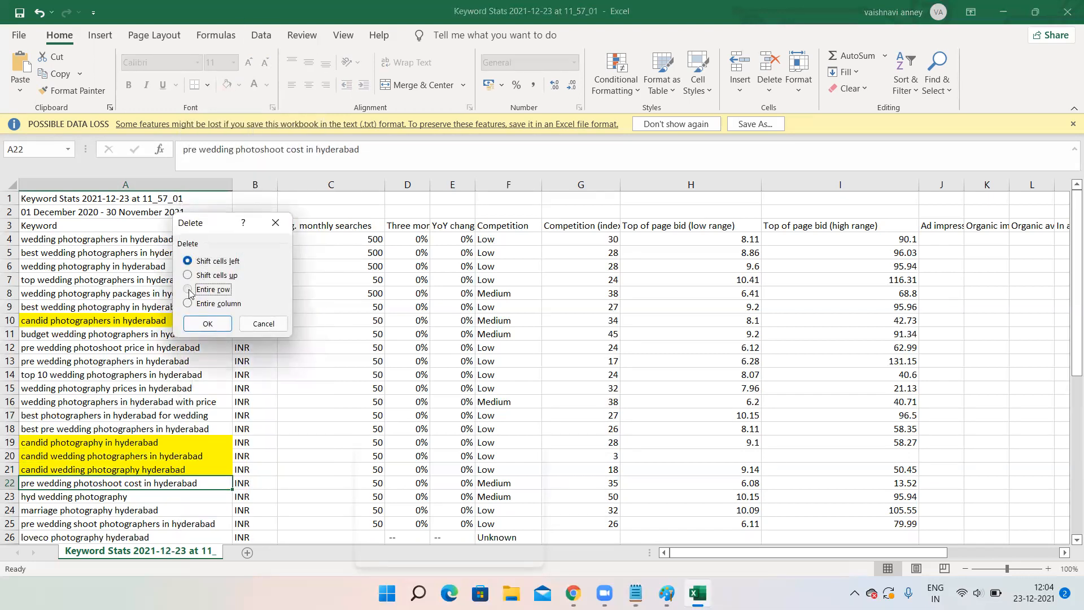
{"action": "left_click", "coordinate": [207, 324]}
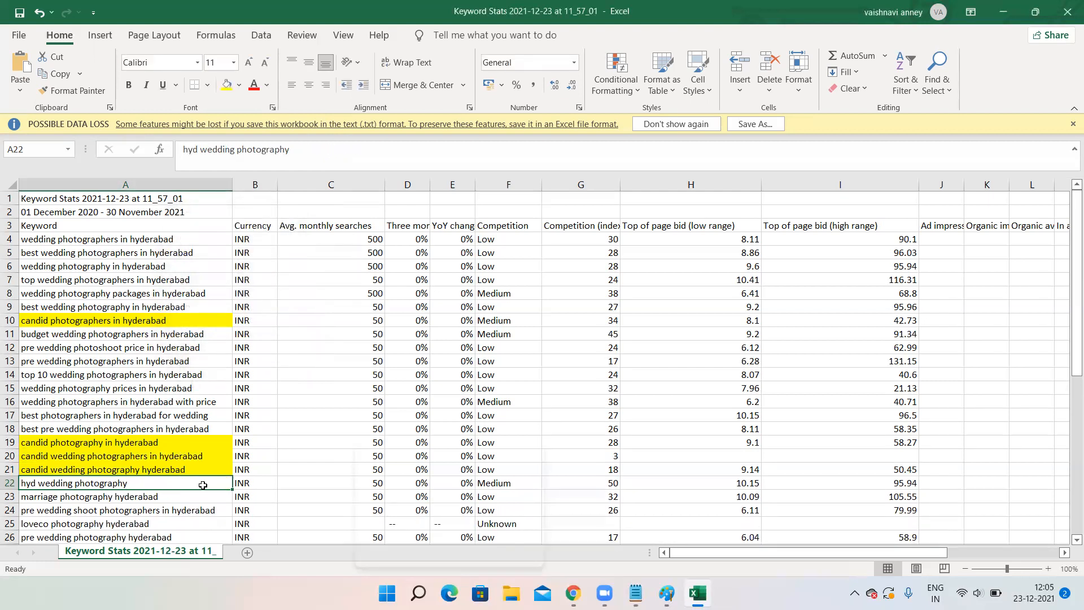
{"action": "right_click", "coordinate": [203, 485]}
{"action": "left_click", "coordinate": [232, 264]}
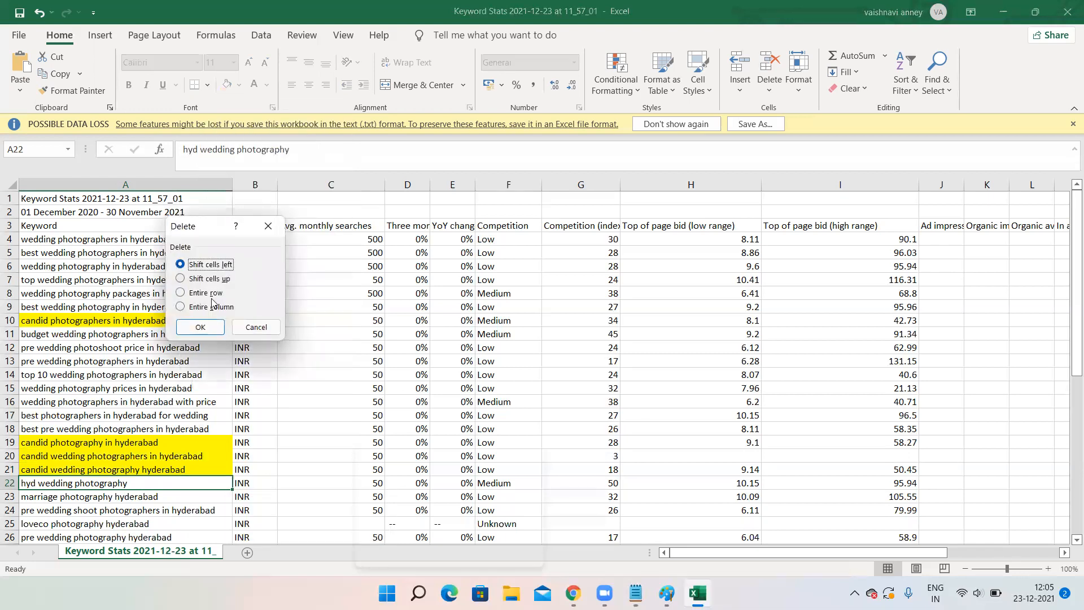
{"action": "left_click", "coordinate": [181, 292]}
{"action": "left_click", "coordinate": [201, 328]}
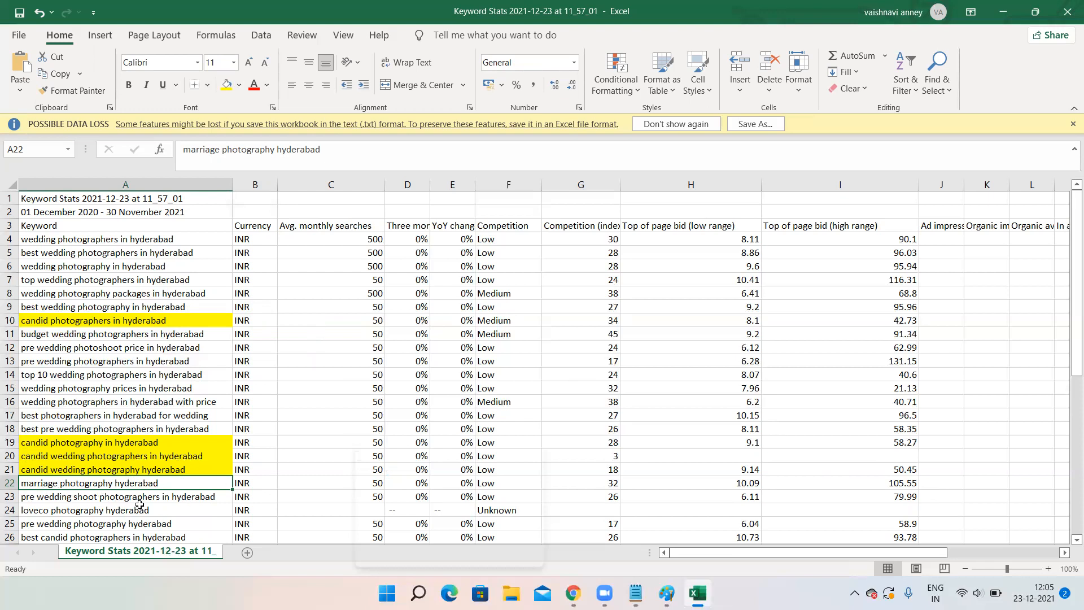
Step: Delete the entire rows of "pre wedding shoot photographers in hyderabad" and "loveco photography hyderabad"
{"action": "left_click", "coordinate": [187, 496]}
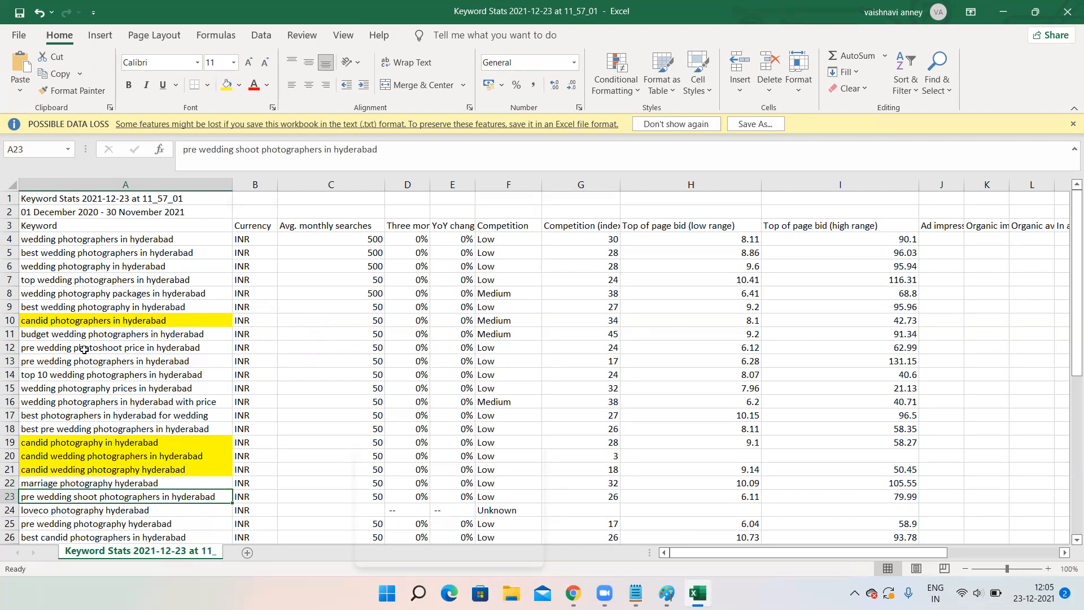
{"action": "right_click", "coordinate": [207, 498]}
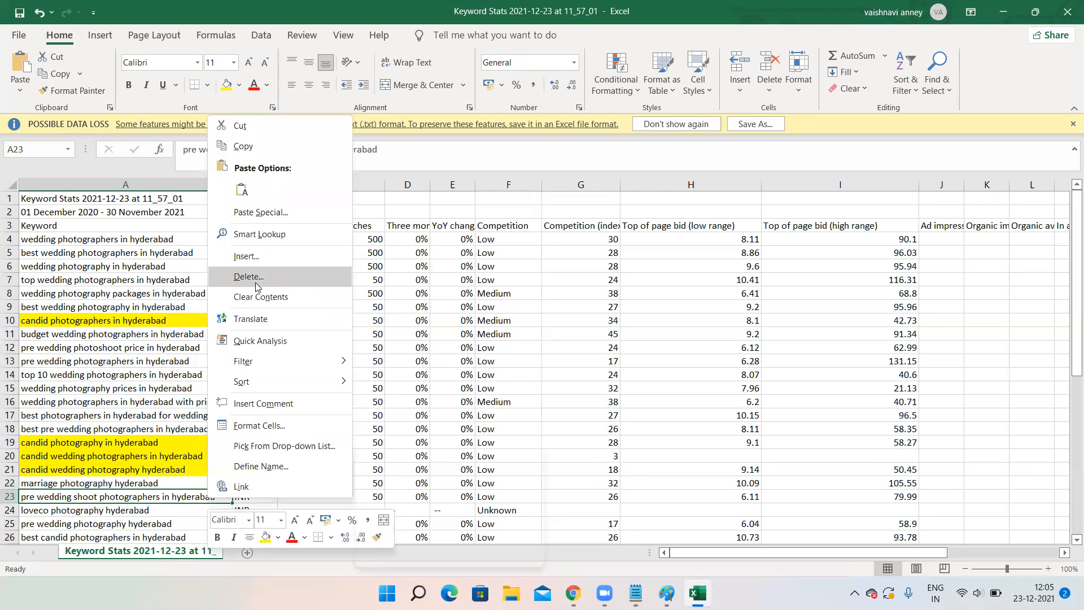
{"action": "left_click", "coordinate": [255, 283]}
{"action": "left_click", "coordinate": [211, 311]}
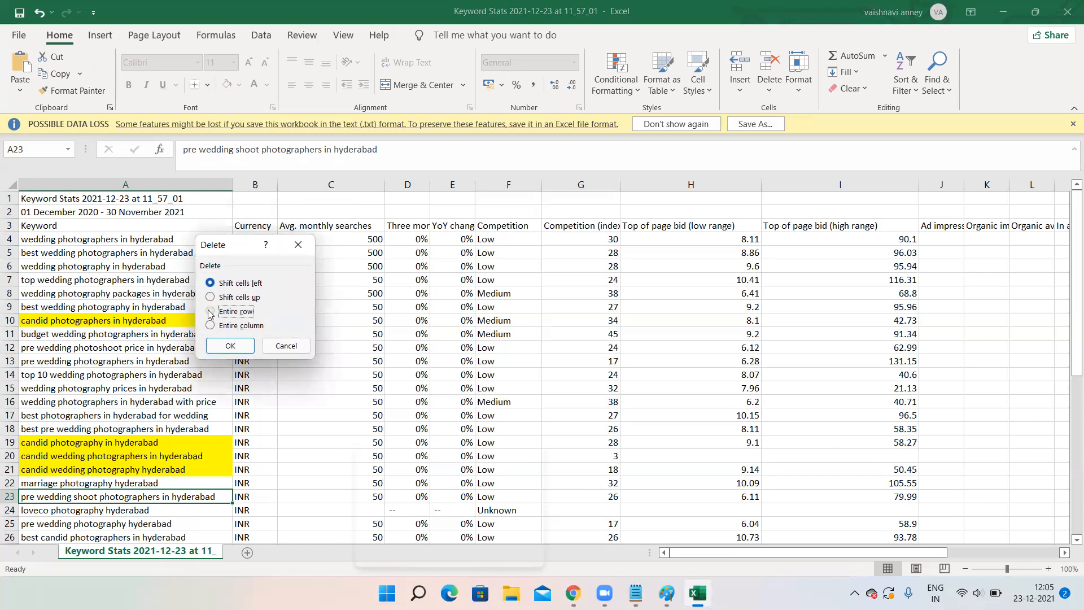
{"action": "left_click", "coordinate": [229, 346]}
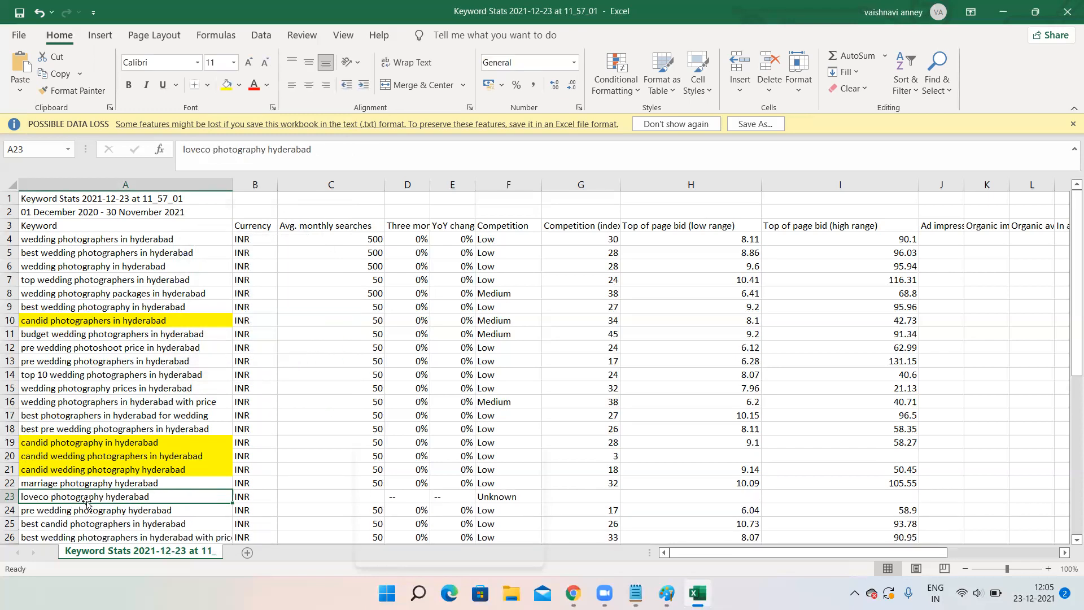
{"action": "right_click", "coordinate": [165, 495]}
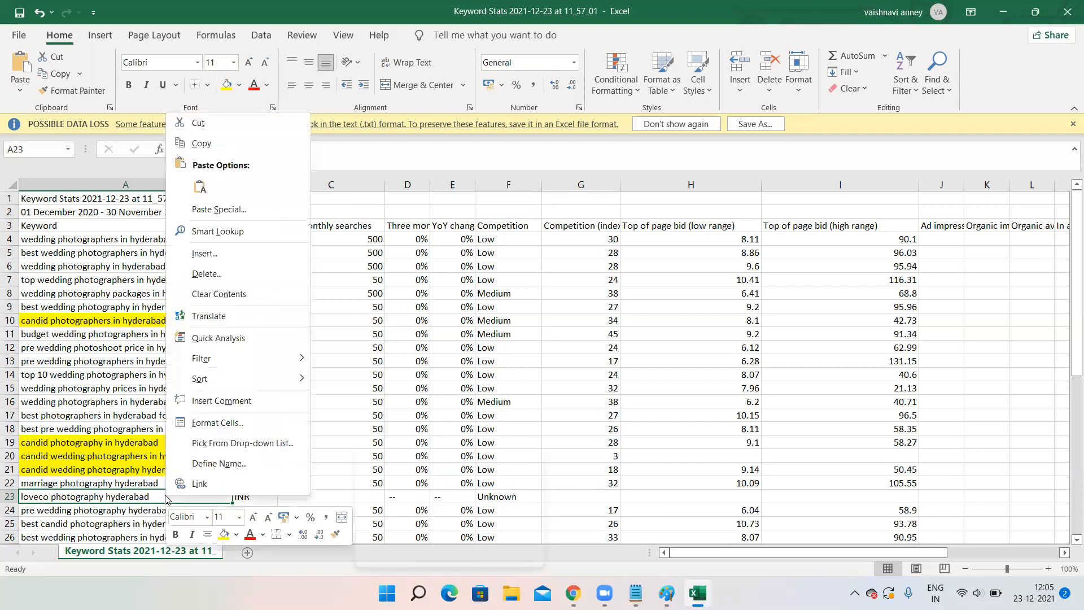
{"action": "left_click", "coordinate": [209, 275]}
{"action": "left_click", "coordinate": [170, 301]}
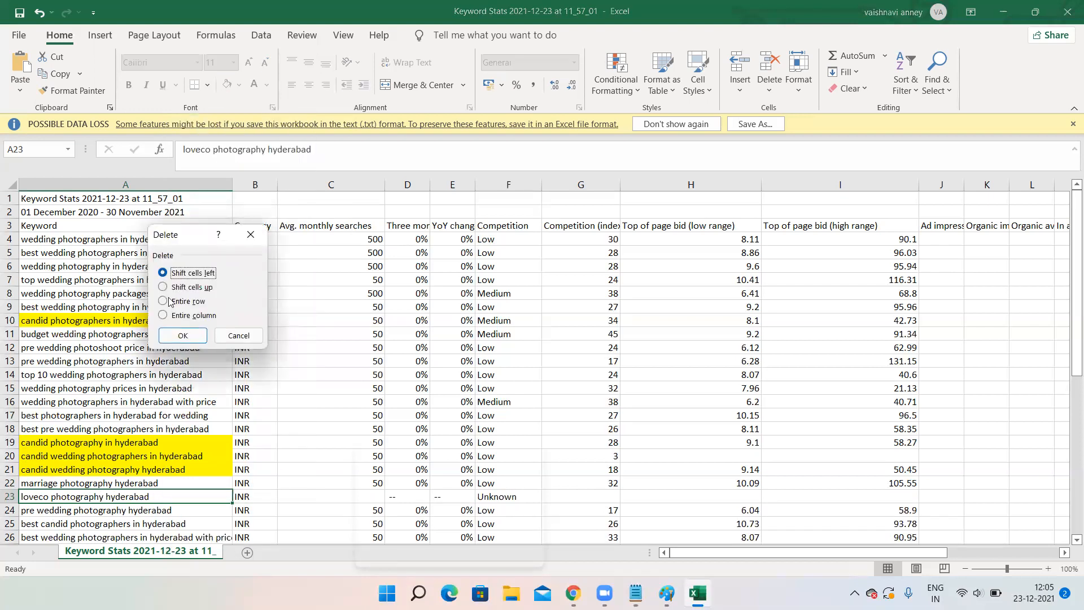
{"action": "left_click", "coordinate": [168, 337]}
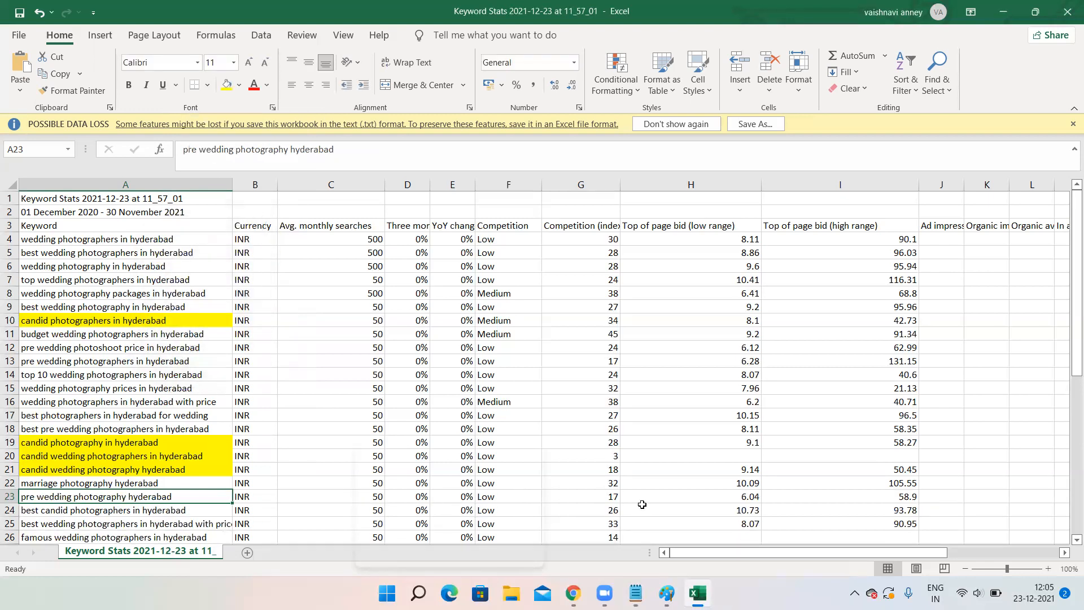
Step: Delete the entire row of "pre wedding photo shoot hyderabad" and fill the "candid photography cost in hyderabad" cell with yellow
{"action": "left_click", "coordinate": [655, 455]}
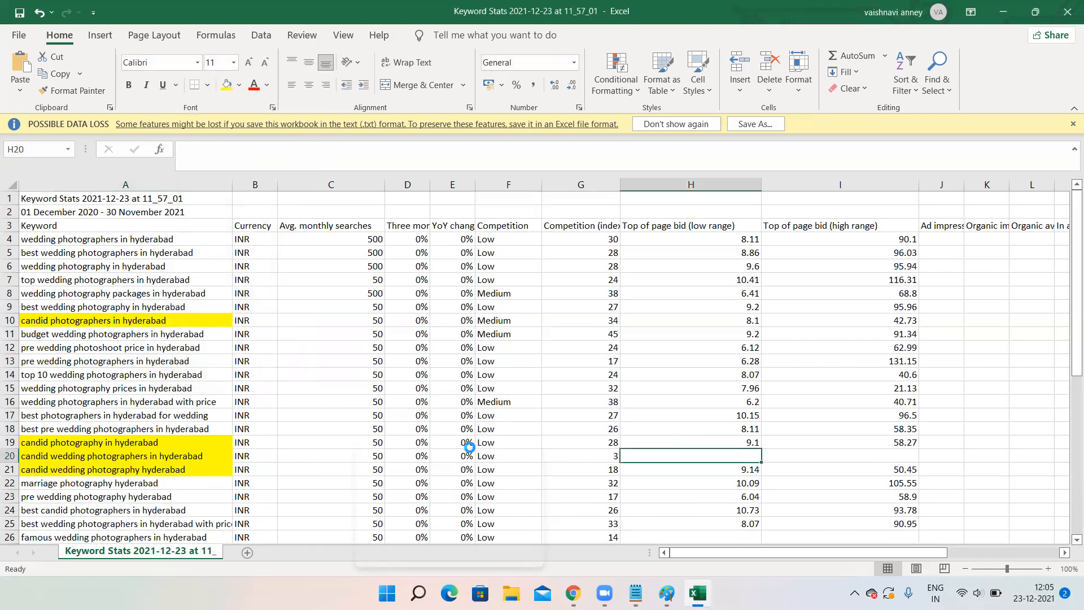
{"action": "scroll", "coordinate": [135, 528], "scroll_direction": "down", "scroll_amount": 1}
{"action": "scroll", "coordinate": [135, 528], "scroll_direction": "down", "scroll_amount": 2}
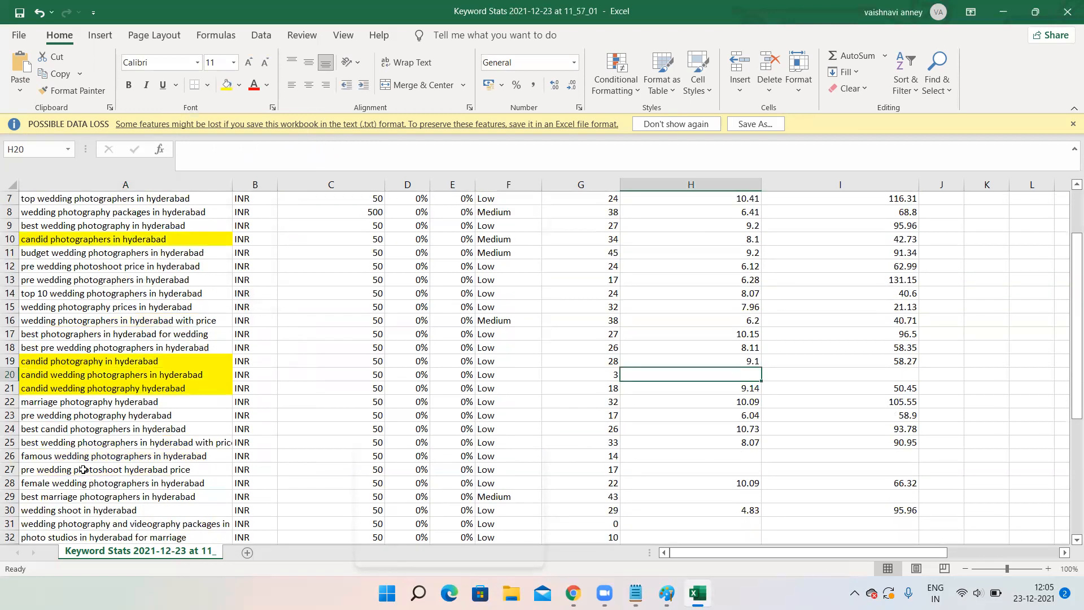
{"action": "scroll", "coordinate": [158, 489], "scroll_direction": "down", "scroll_amount": 3}
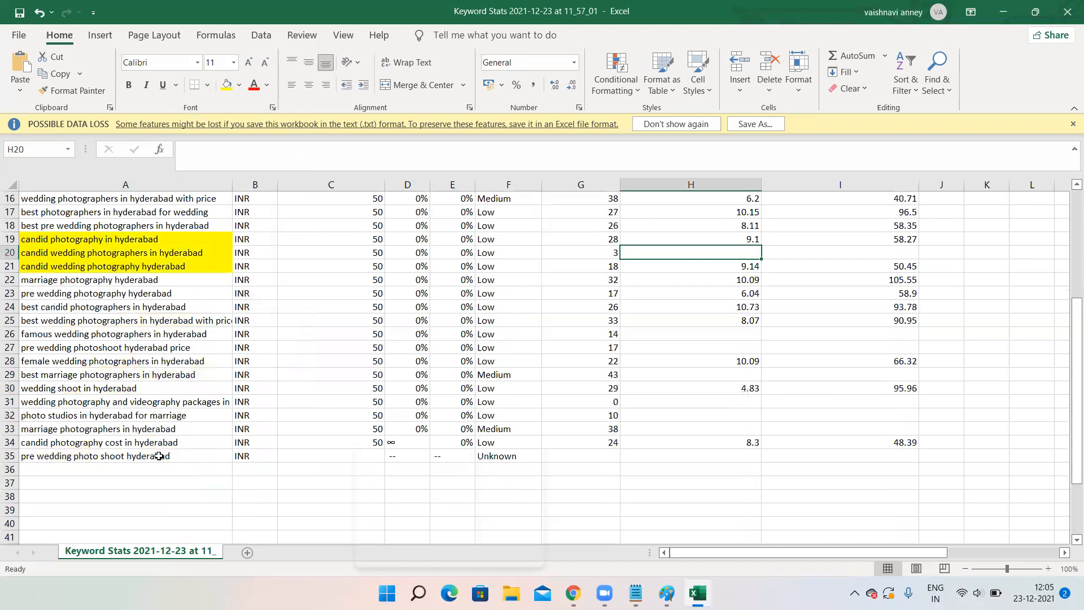
{"action": "left_click", "coordinate": [183, 456]}
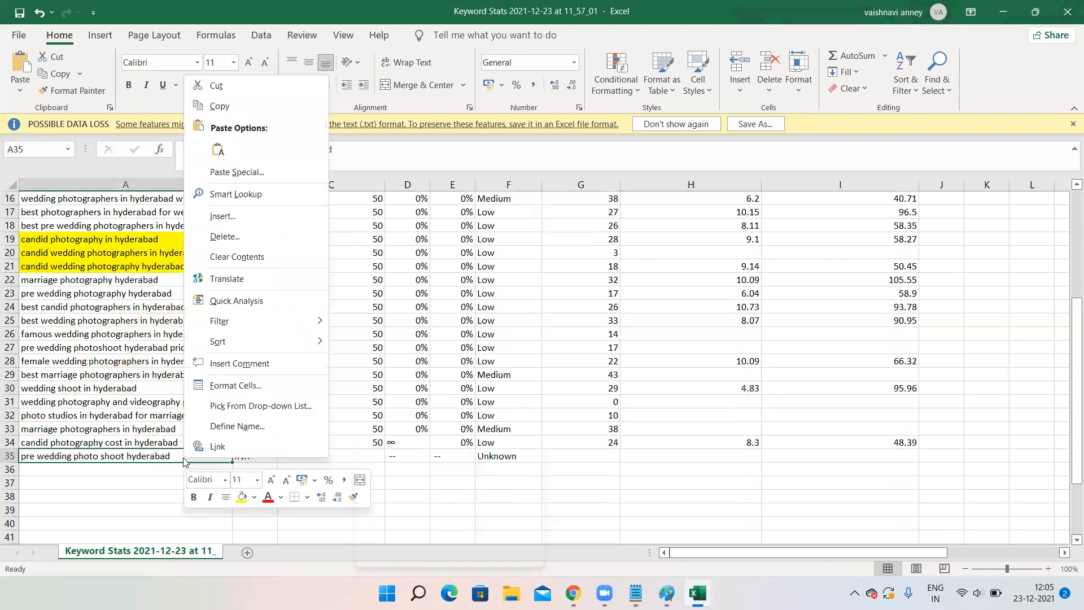
{"action": "left_click", "coordinate": [225, 237]}
{"action": "left_click", "coordinate": [165, 264]}
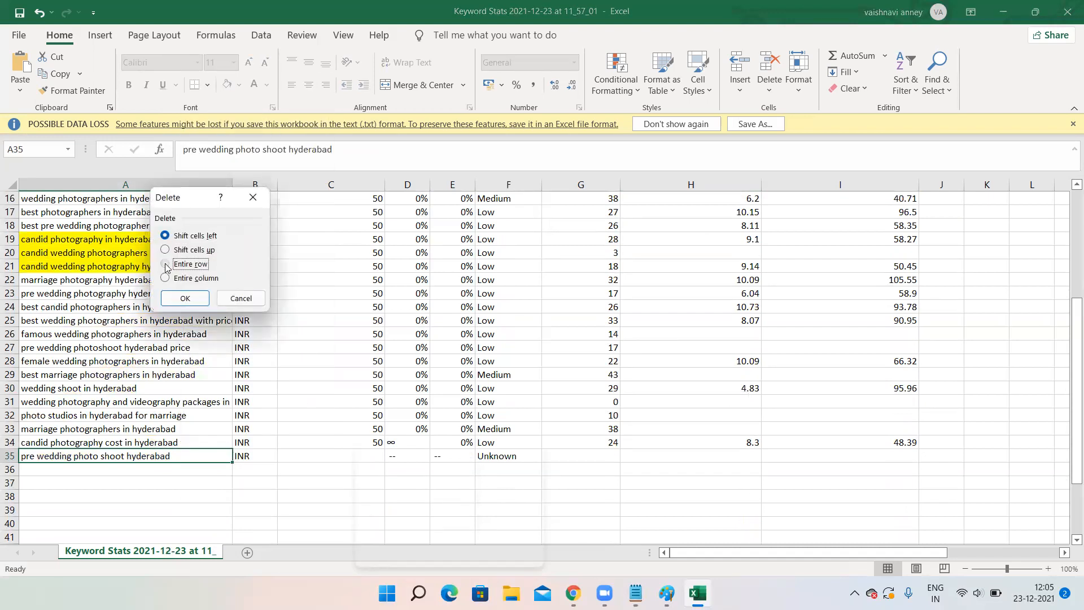
{"action": "left_click", "coordinate": [182, 298]}
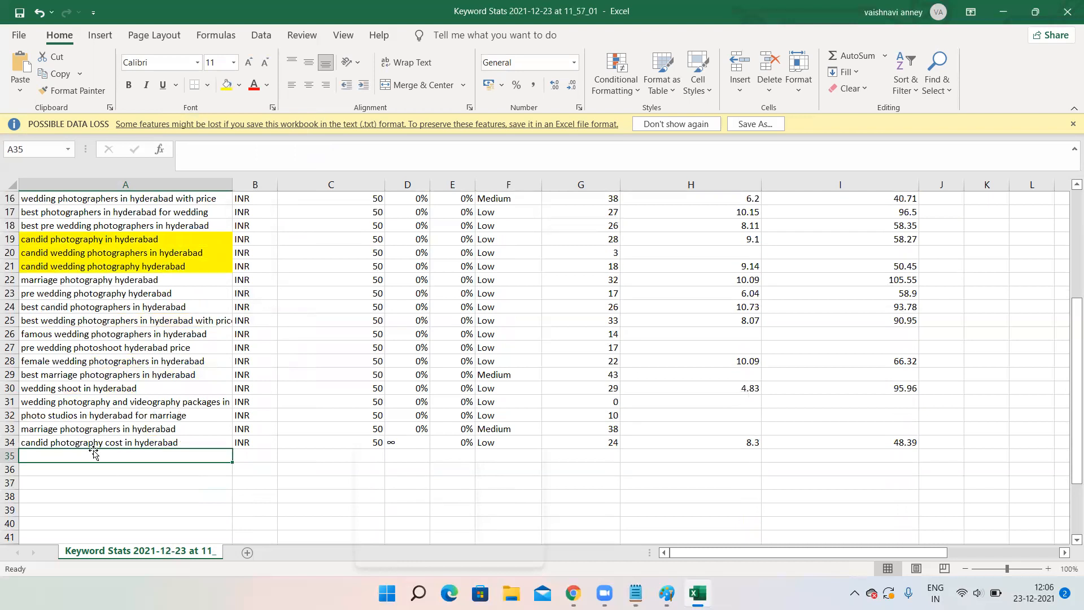
{"action": "left_click", "coordinate": [114, 441]}
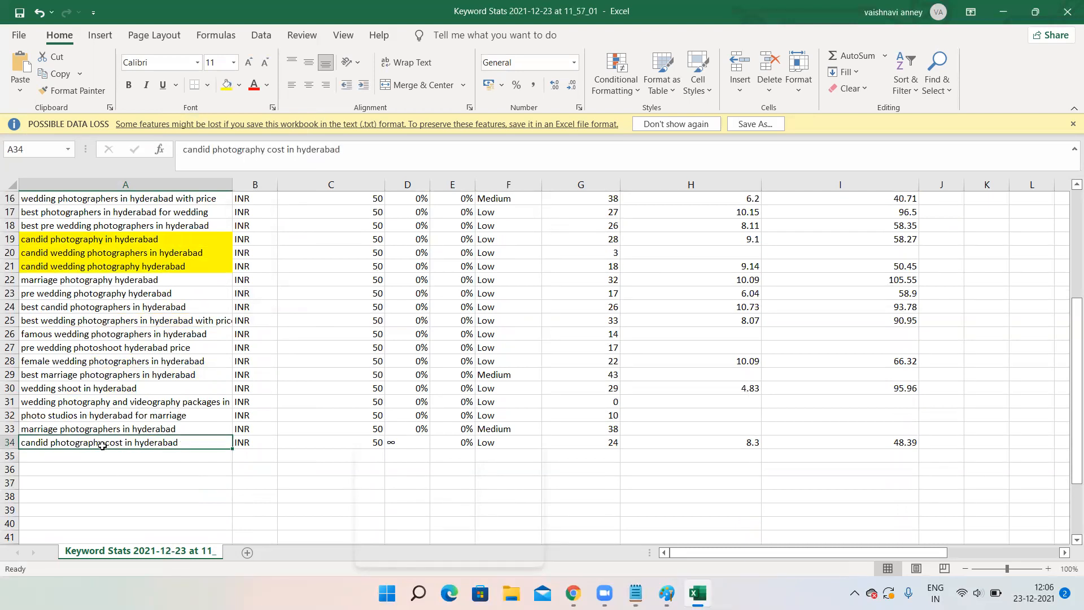
{"action": "left_click", "coordinate": [226, 85]}
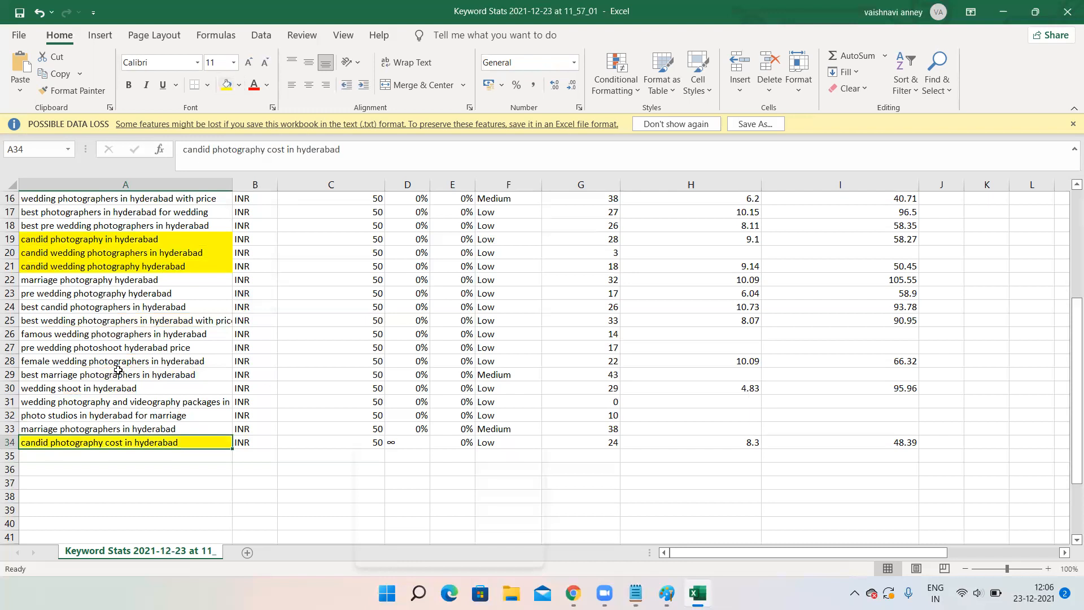
Step: Delete the entire row of the "wedding shoot in hyderabad" keyword
{"action": "left_click", "coordinate": [93, 388]}
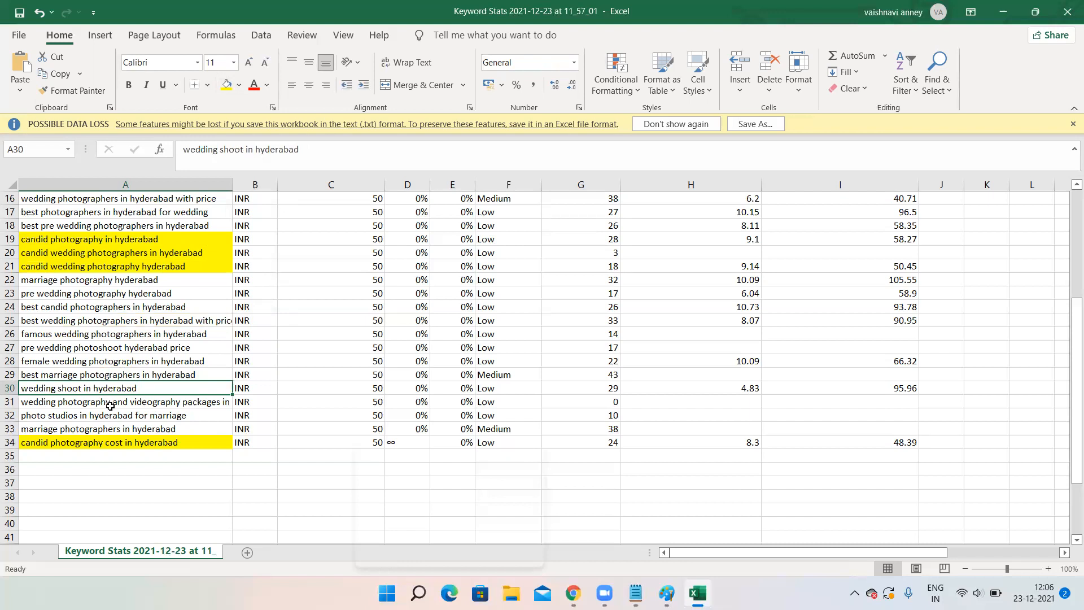
{"action": "right_click", "coordinate": [171, 390]}
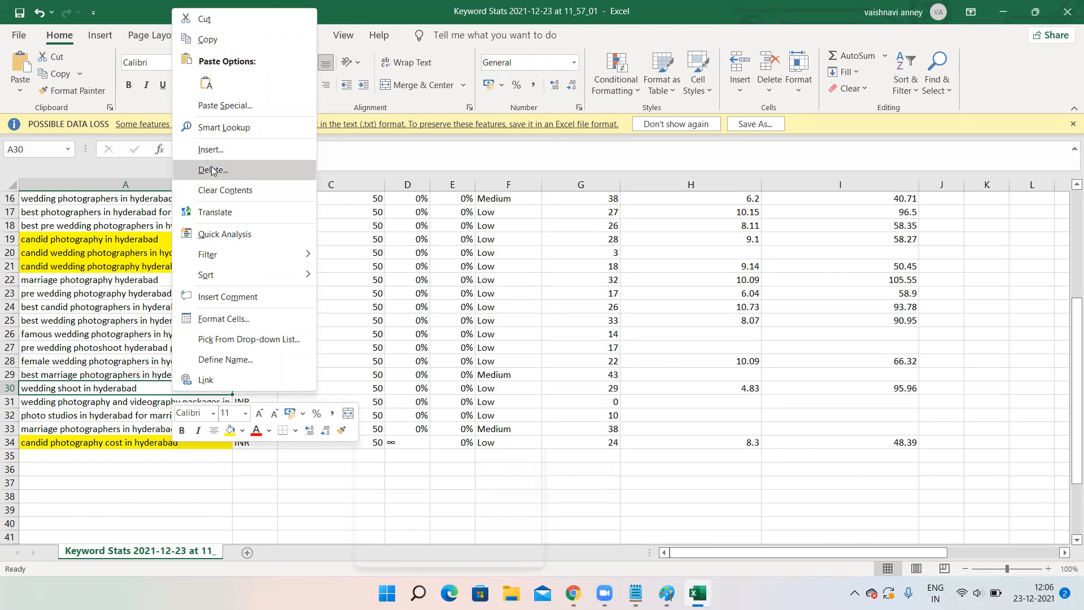
{"action": "left_click", "coordinate": [214, 170]}
{"action": "left_click", "coordinate": [168, 198]}
{"action": "left_click", "coordinate": [187, 231]}
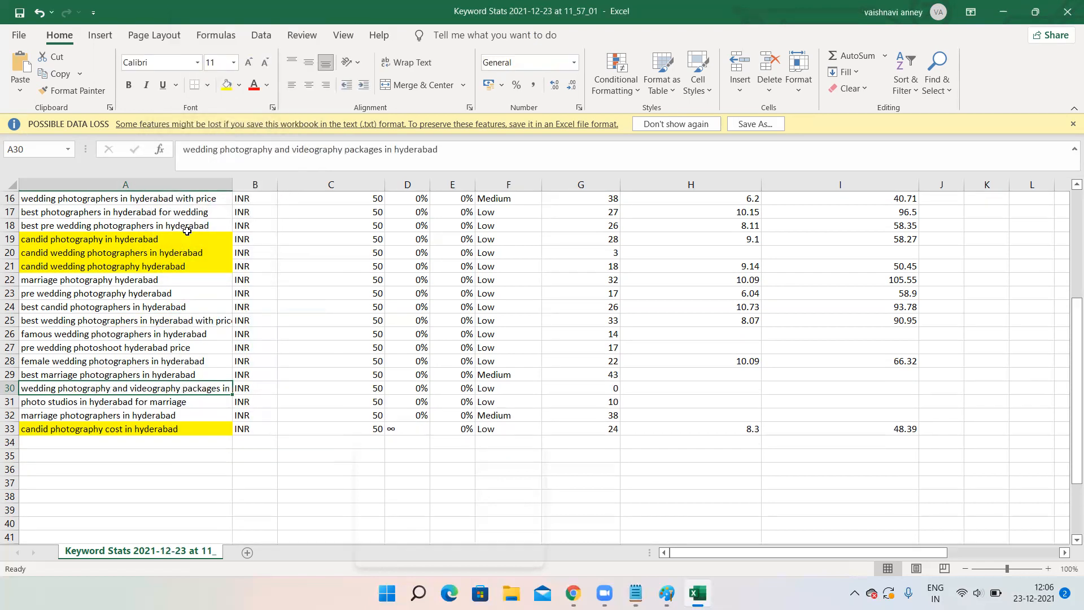
Step: Delete the entire rows of "wedding photography and videography packages in hyderabad" and "photo studios in hyderabad for marriage"
{"action": "right_click", "coordinate": [159, 386]}
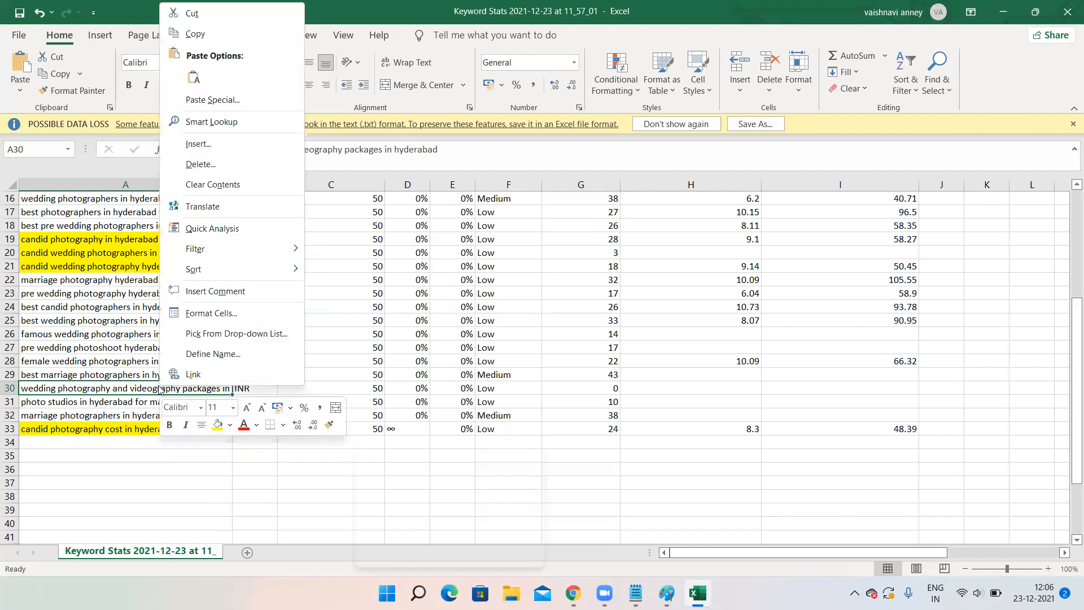
{"action": "left_click", "coordinate": [193, 164]}
{"action": "left_click", "coordinate": [148, 191]}
{"action": "left_click", "coordinate": [148, 229]}
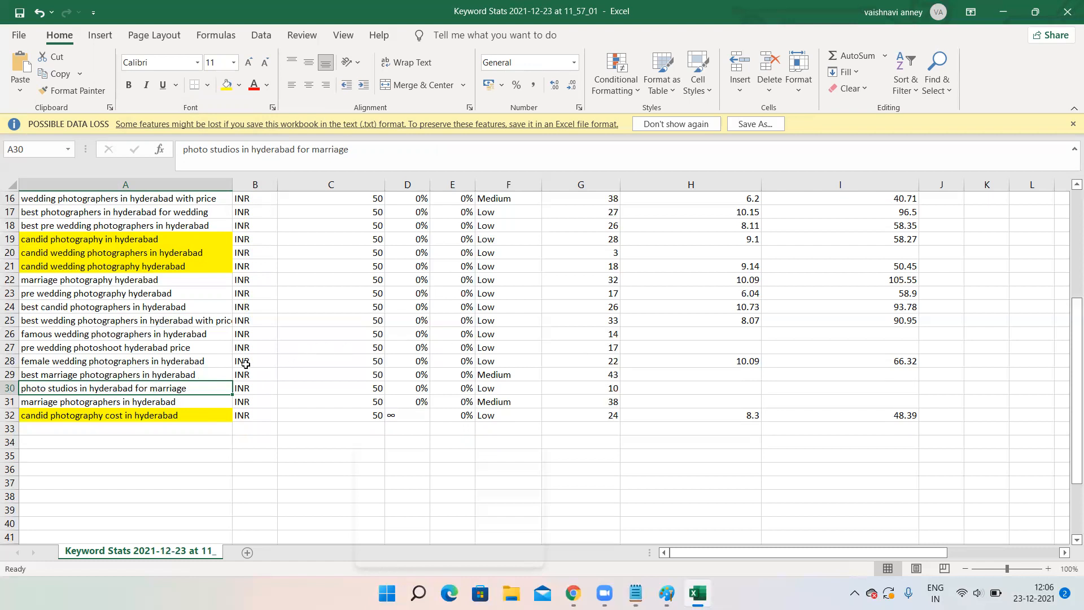
{"action": "right_click", "coordinate": [212, 385]}
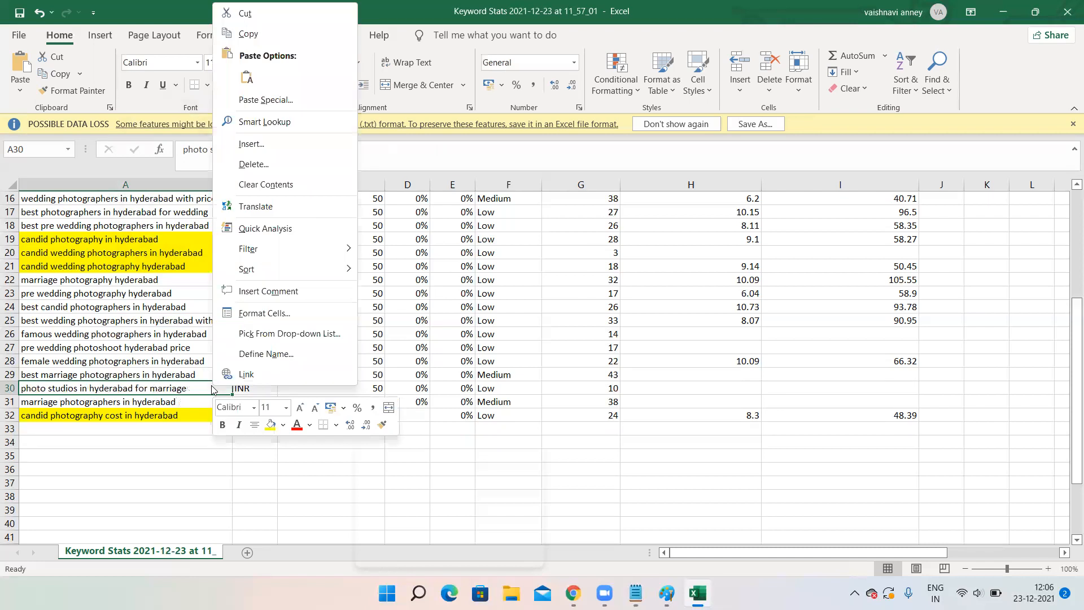
{"action": "left_click", "coordinate": [246, 169]}
{"action": "left_click", "coordinate": [202, 195]}
{"action": "left_click", "coordinate": [207, 232]}
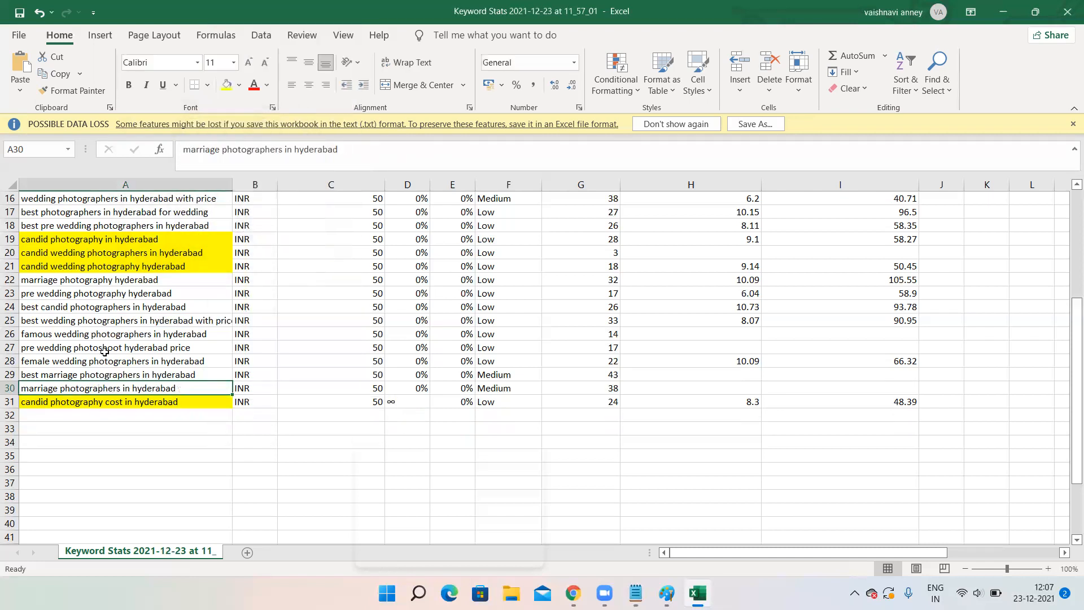
Step: Delete the entire row of the "female wedding photographers in hyderabad" keyword
{"action": "left_click", "coordinate": [159, 361]}
{"action": "right_click", "coordinate": [160, 361]}
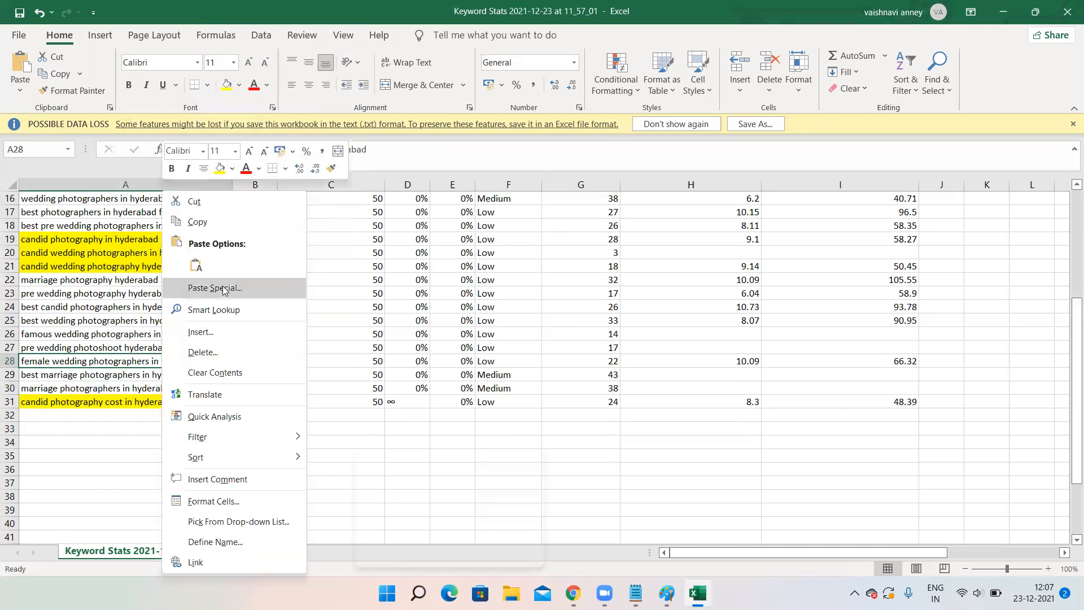
{"action": "left_click", "coordinate": [201, 354]}
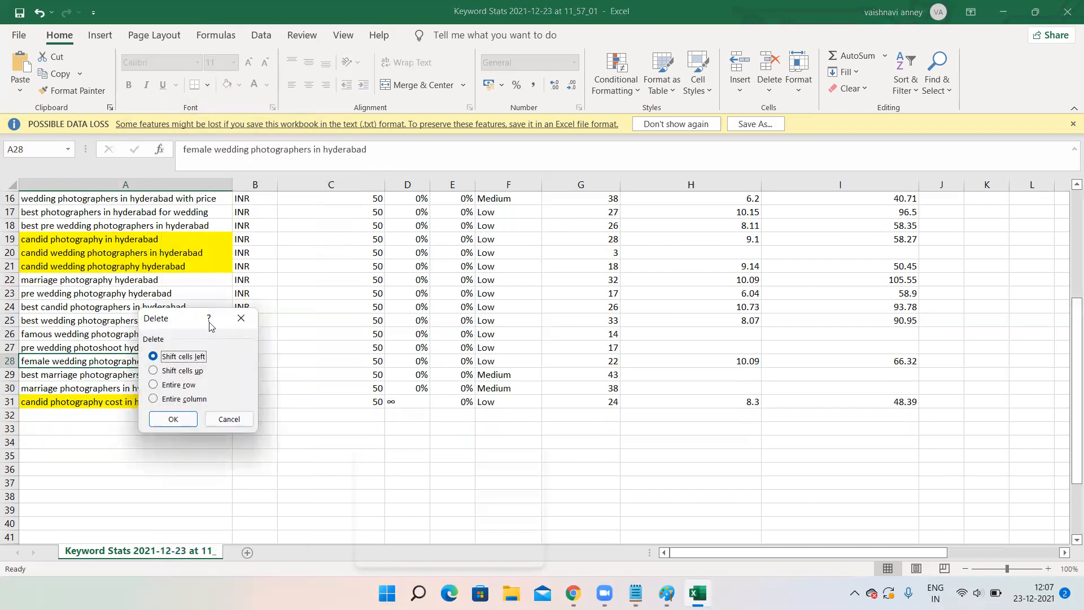
{"action": "left_click", "coordinate": [153, 385]}
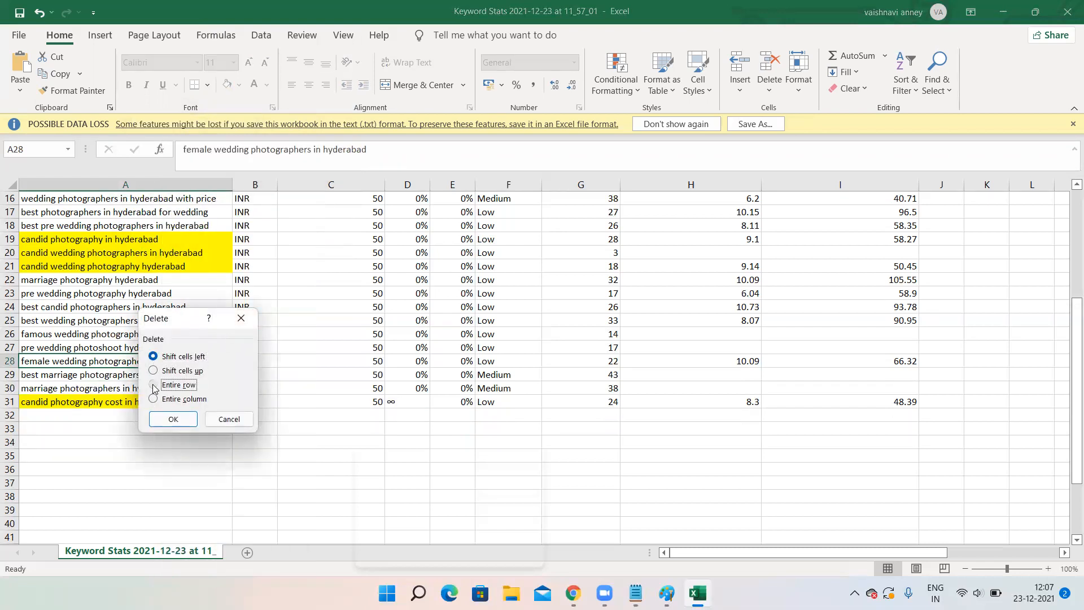
{"action": "left_click", "coordinate": [173, 419]}
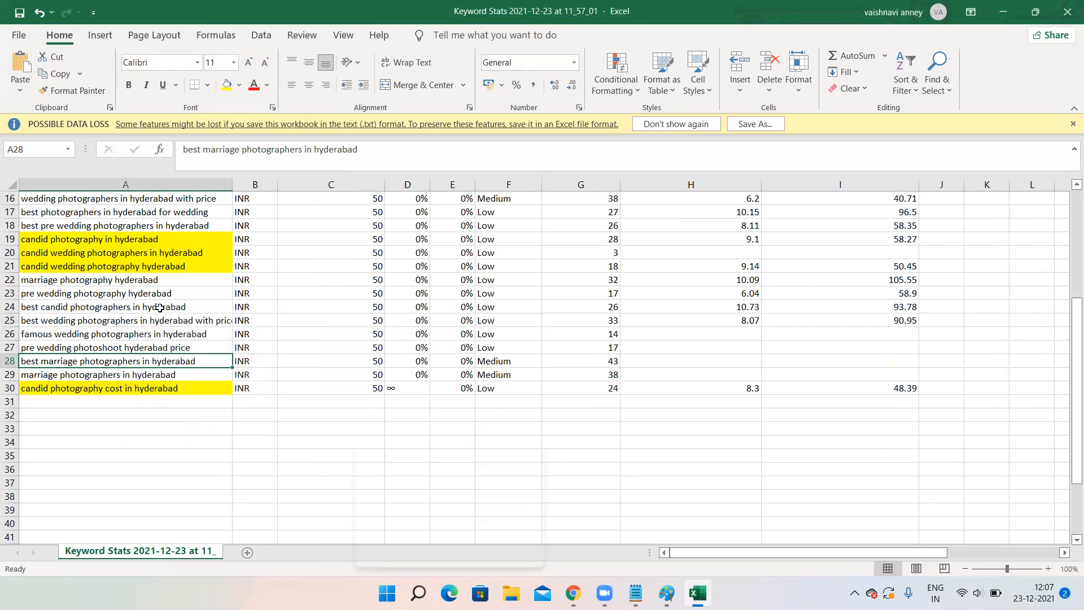
Step: Delete the "famous wedding photographers in hyderabad" cell with the Shift cells left option
{"action": "scroll", "coordinate": [241, 305], "scroll_direction": "up", "scroll_amount": 5}
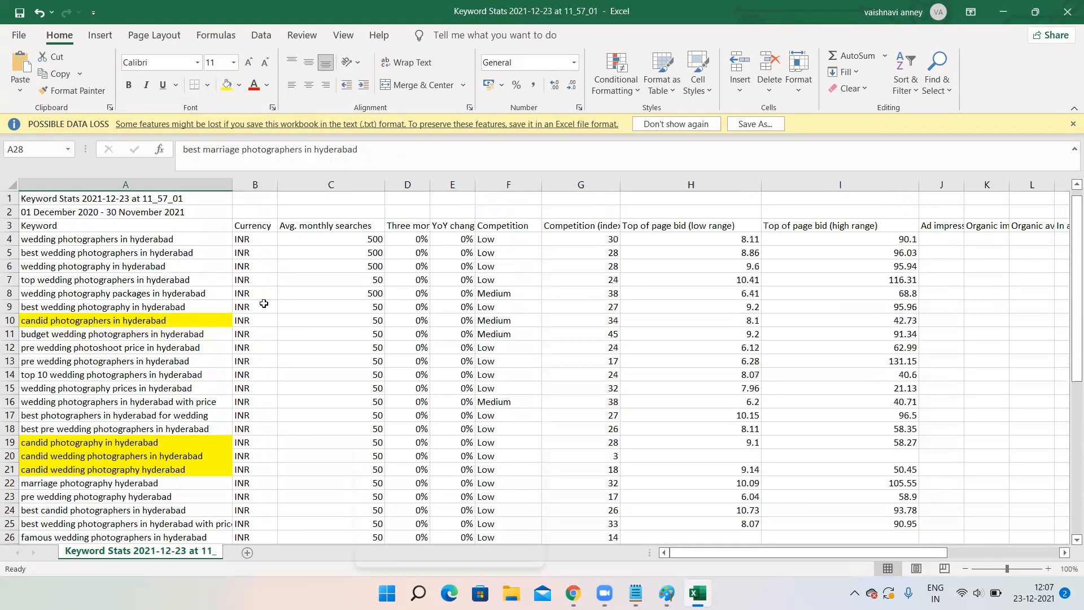
{"action": "scroll", "coordinate": [296, 326], "scroll_direction": "down", "scroll_amount": 2}
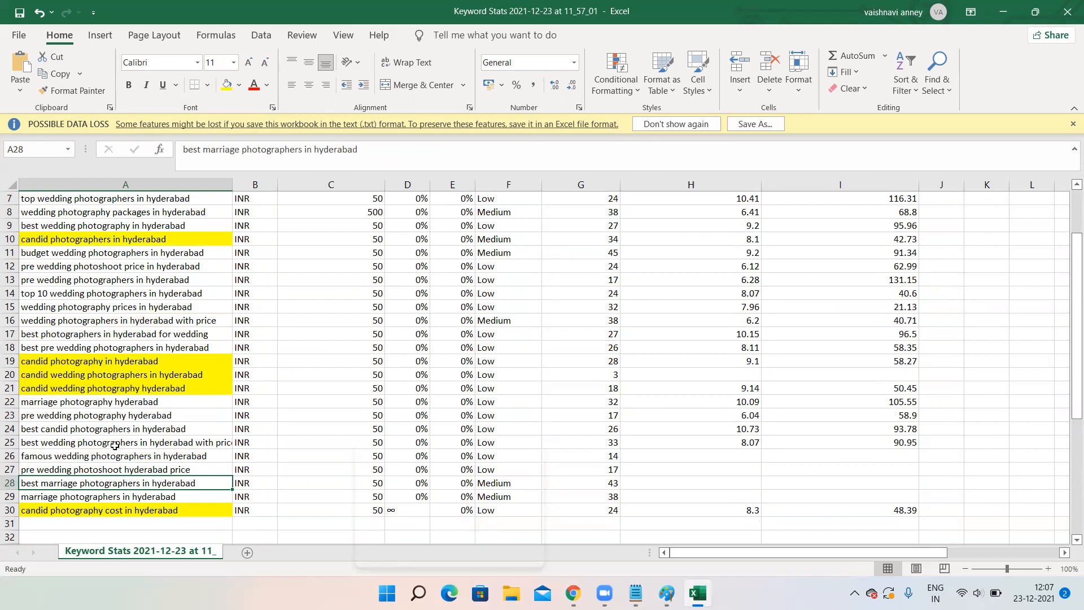
{"action": "left_click", "coordinate": [140, 455]}
{"action": "right_click", "coordinate": [140, 455]}
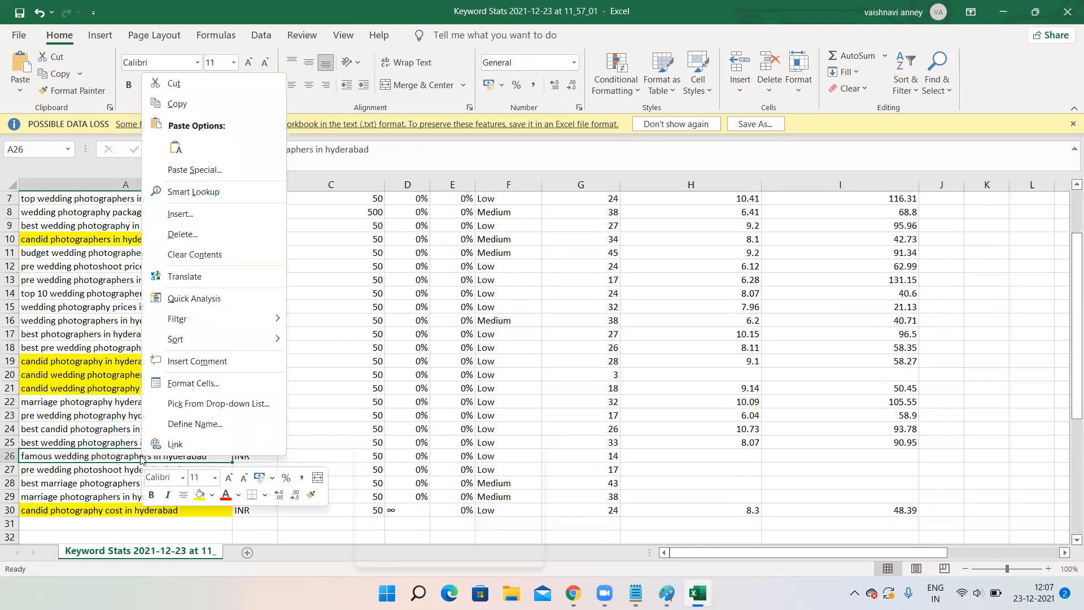
{"action": "left_click", "coordinate": [214, 236]}
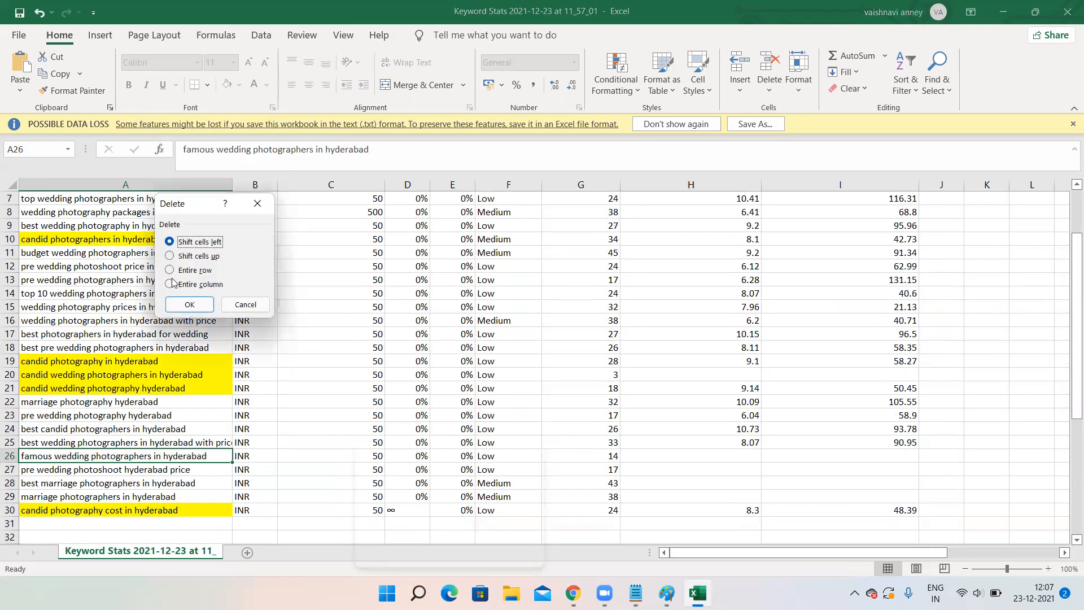
{"action": "left_click", "coordinate": [187, 305]}
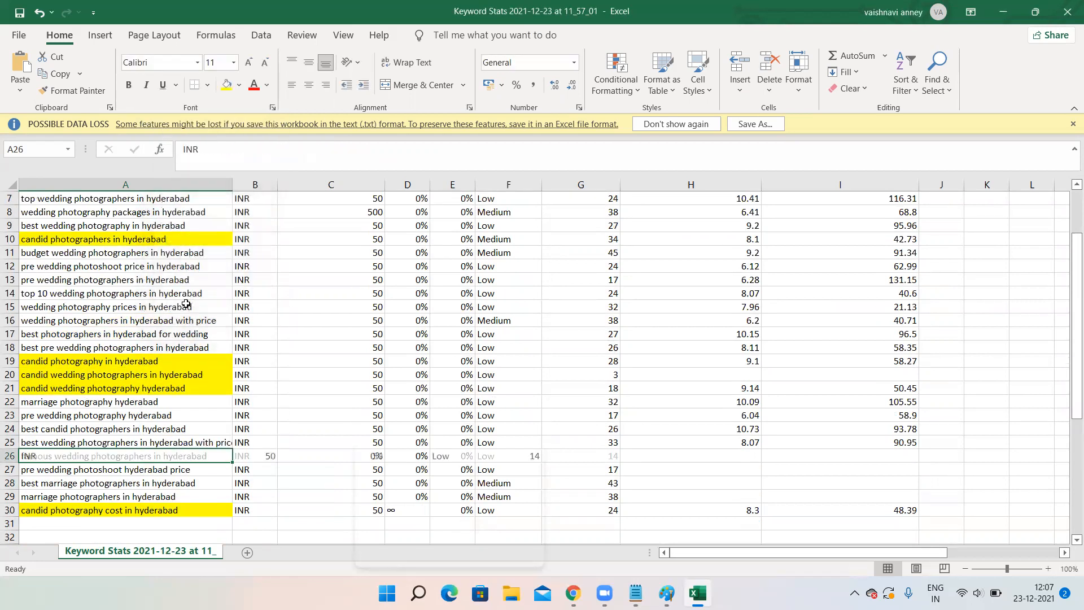
{"action": "left_click", "coordinate": [147, 442]}
{"action": "left_click", "coordinate": [118, 453]}
{"action": "double_click", "coordinate": [118, 453]}
{"action": "right_click", "coordinate": [118, 453]}
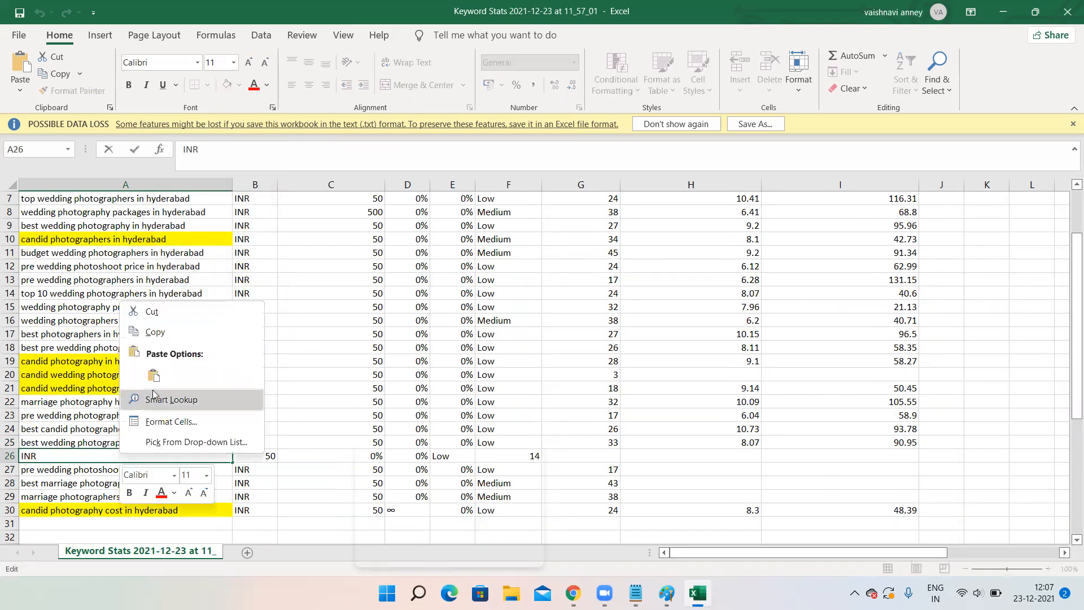
{"action": "left_click", "coordinate": [84, 455]}
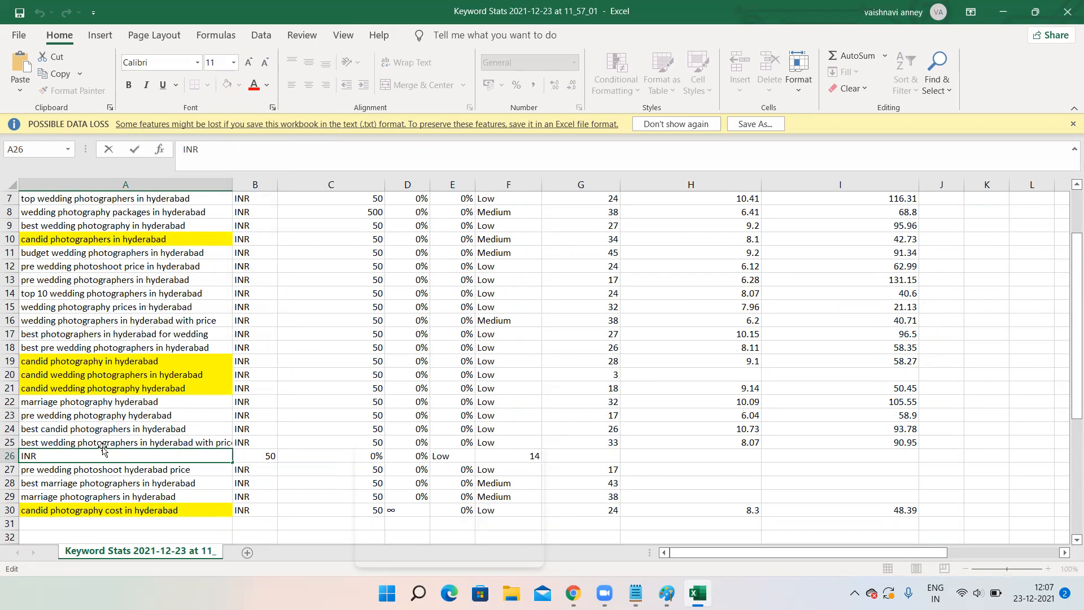
{"action": "key", "text": "Escape"}
{"action": "left_click", "coordinate": [93, 440]}
{"action": "right_click", "coordinate": [94, 442]}
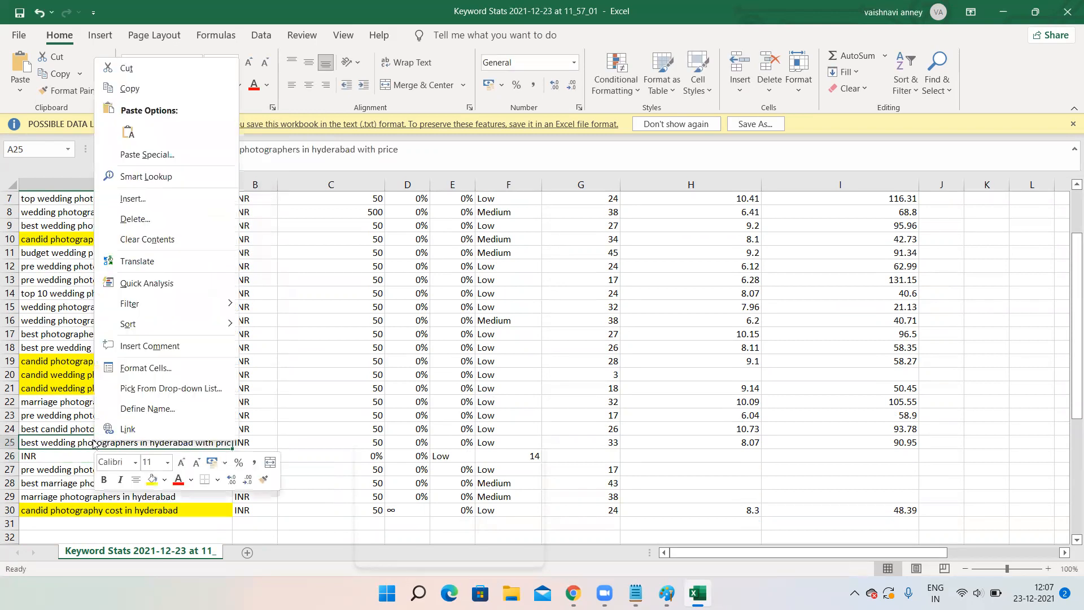
{"action": "key", "text": "Escape"}
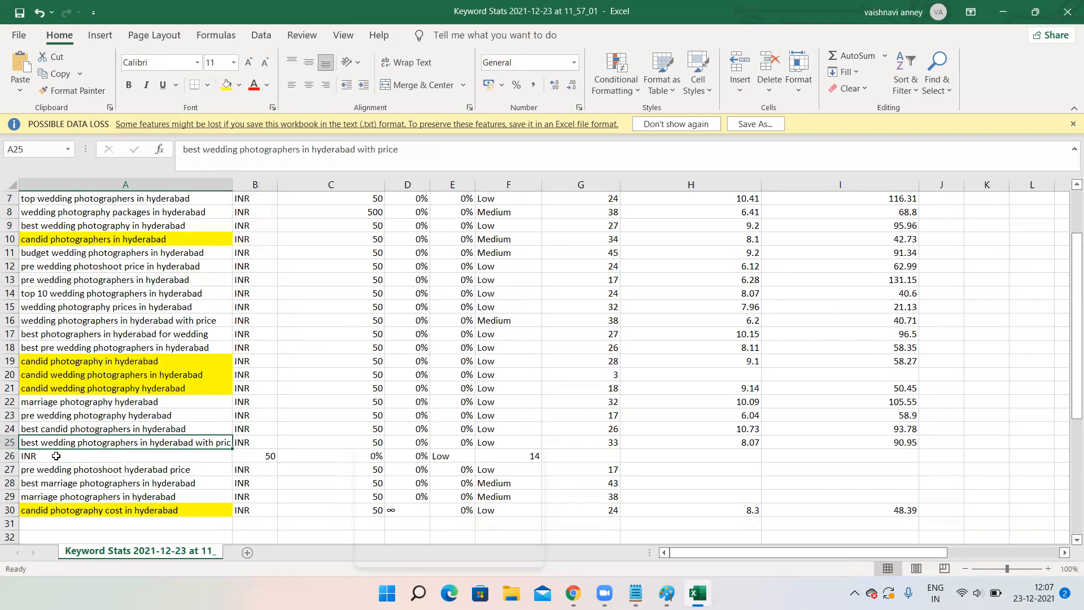
Step: Fill the "best candid photographers in hyderabad" cell with yellow and delete the entire row of "marriage photography hyderabad"
{"action": "left_click", "coordinate": [101, 424]}
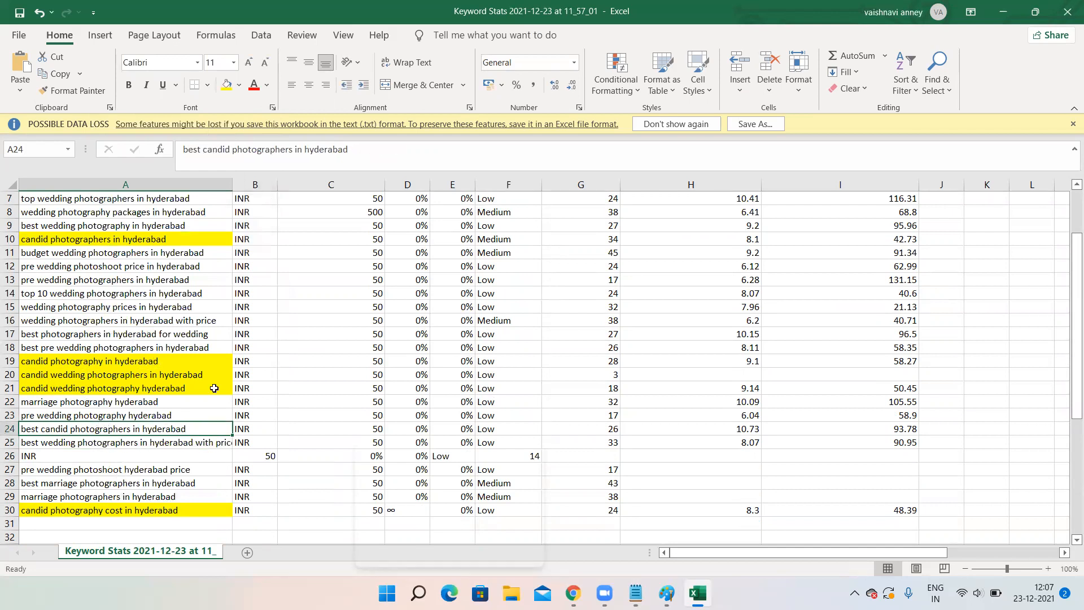
{"action": "left_click", "coordinate": [226, 85]}
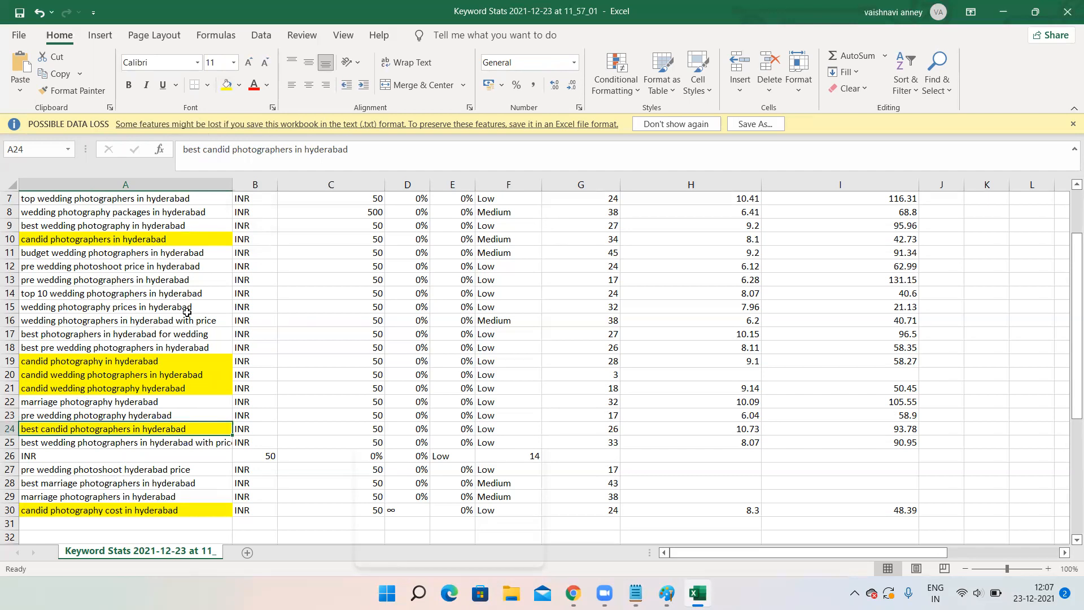
{"action": "scroll", "coordinate": [184, 310], "scroll_direction": "up", "scroll_amount": 2}
{"action": "scroll", "coordinate": [182, 316], "scroll_direction": "down", "scroll_amount": 8}
{"action": "scroll", "coordinate": [175, 332], "scroll_direction": "up", "scroll_amount": 3}
{"action": "scroll", "coordinate": [171, 333], "scroll_direction": "up", "scroll_amount": 5}
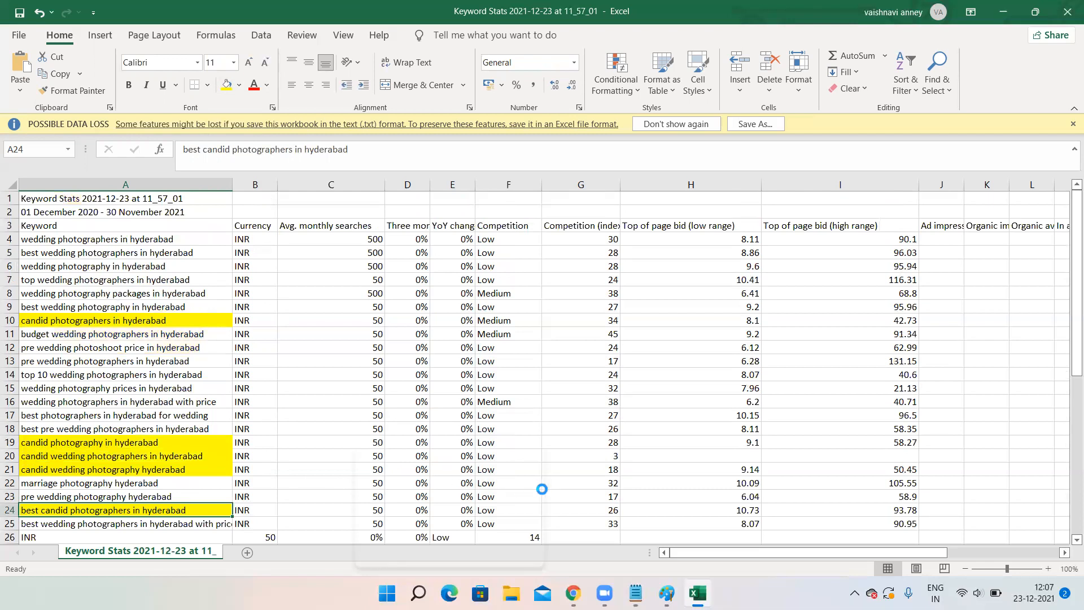
{"action": "left_click", "coordinate": [177, 483]}
{"action": "right_click", "coordinate": [176, 483]}
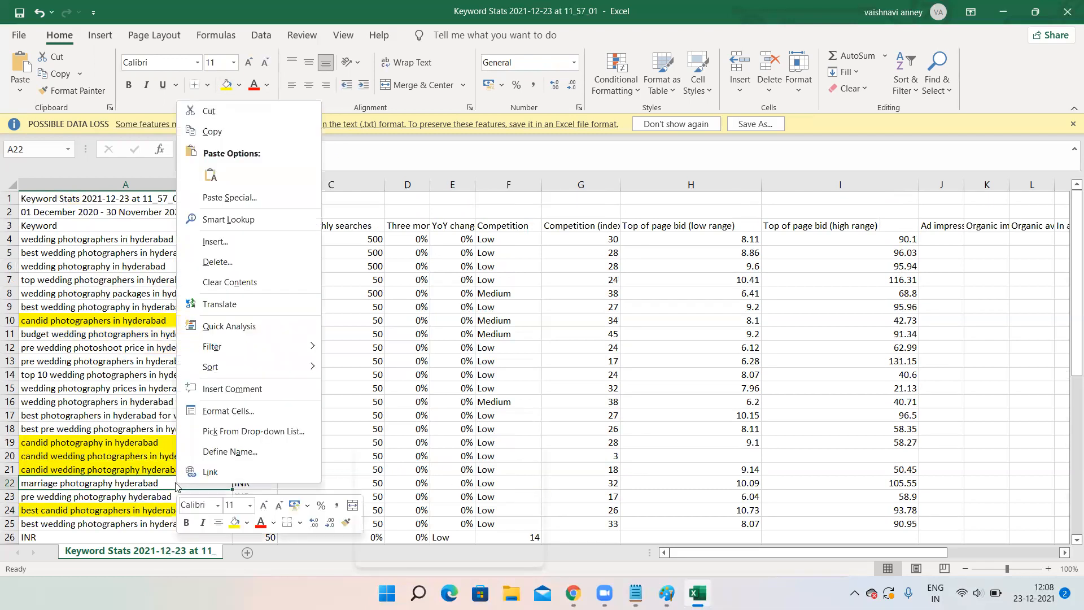
{"action": "left_click", "coordinate": [225, 263]}
{"action": "left_click", "coordinate": [180, 290]}
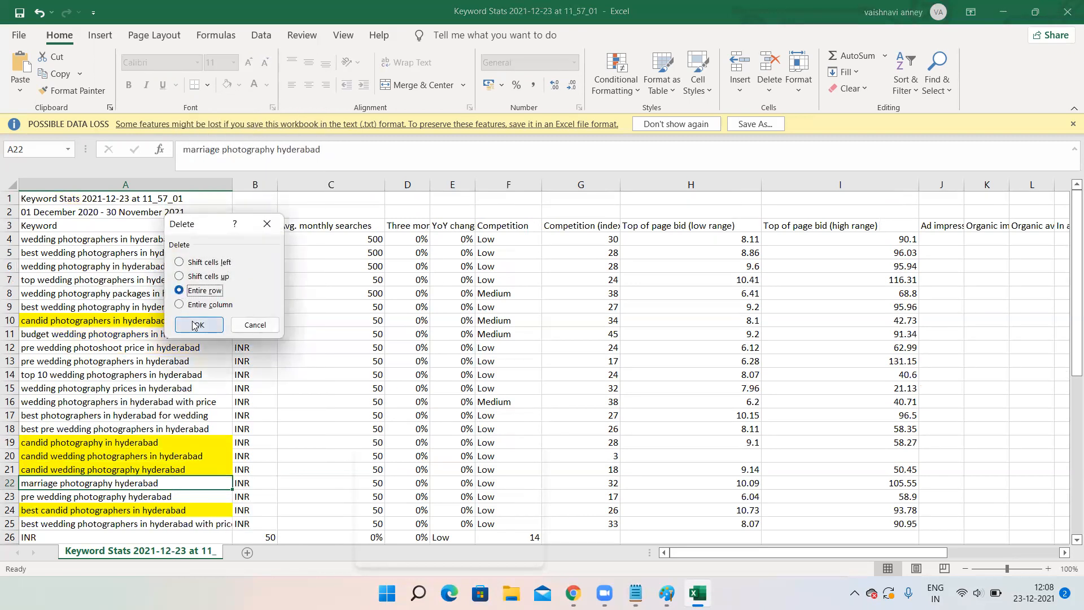
{"action": "left_click", "coordinate": [199, 325]}
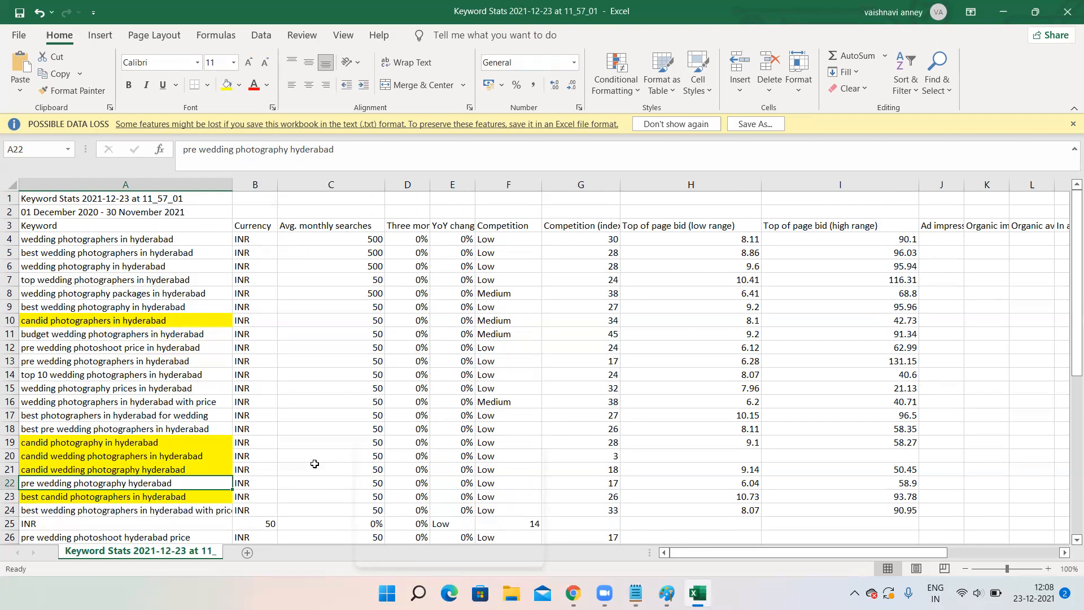
Step: Delete the entire shifted row that has INR in its keyword column
{"action": "left_click", "coordinate": [118, 523]}
{"action": "right_click", "coordinate": [119, 523]}
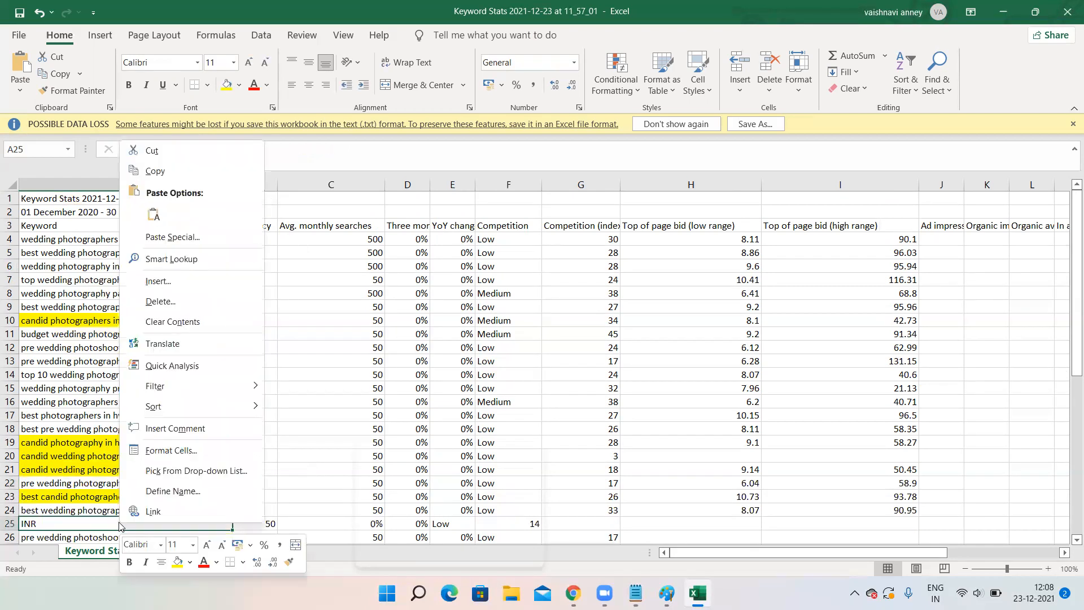
{"action": "left_click", "coordinate": [162, 301]}
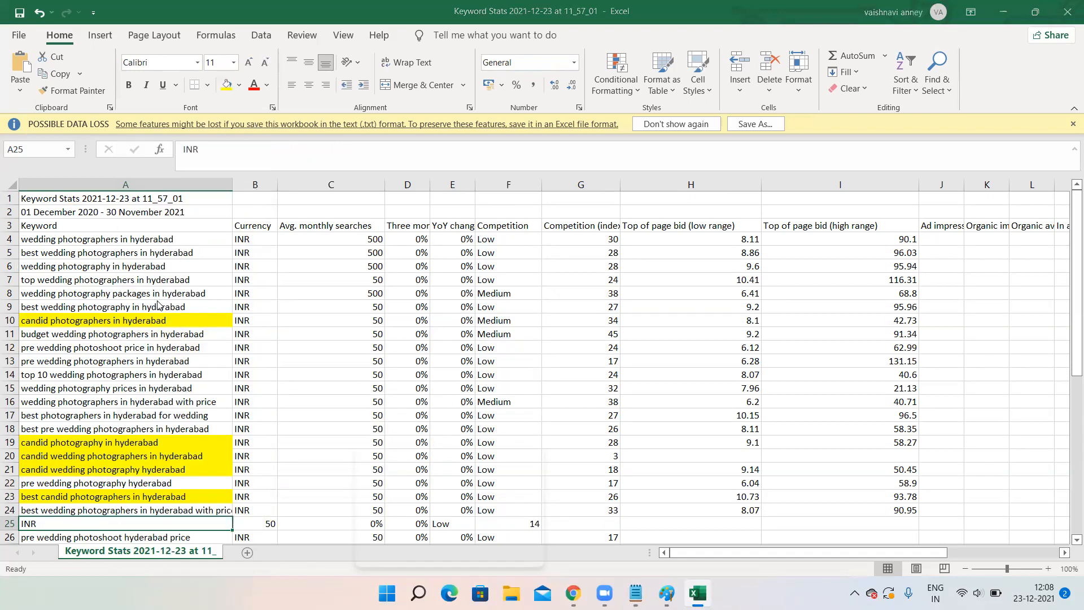
{"action": "left_click", "coordinate": [113, 331]}
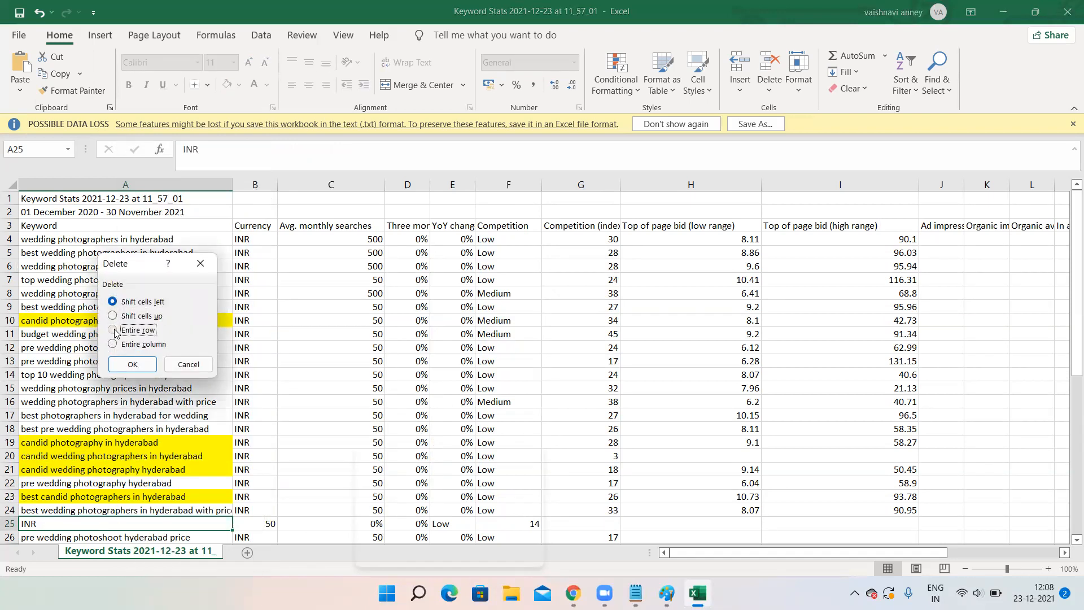
{"action": "left_click", "coordinate": [131, 365]}
Step: Delete the entire row of the "pre wedding photoshoot hyderabad price" keyword
{"action": "scroll", "coordinate": [155, 391], "scroll_direction": "down", "scroll_amount": 2}
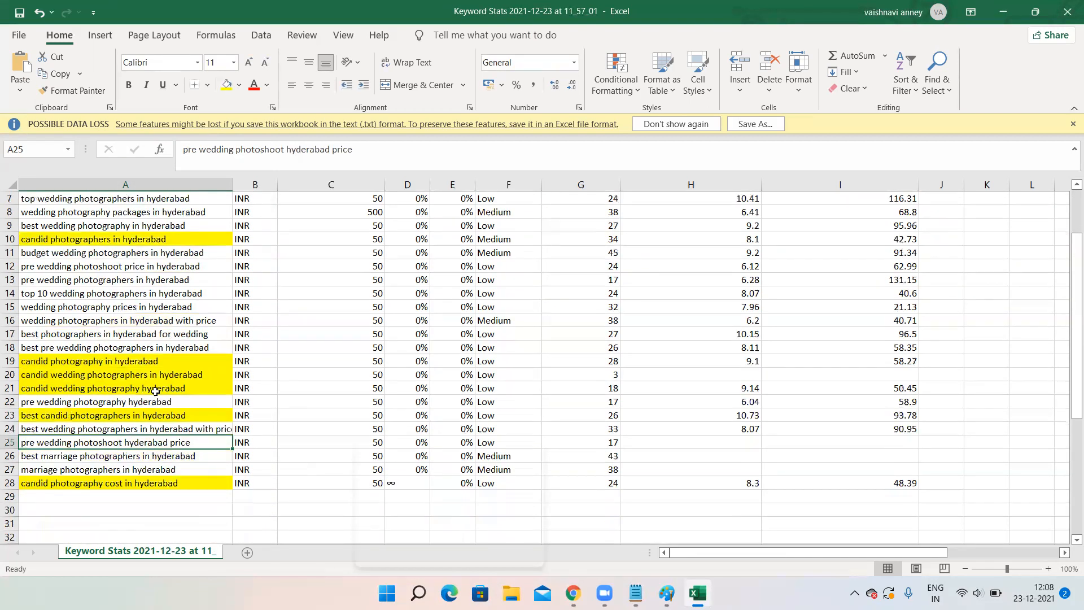
{"action": "right_click", "coordinate": [186, 443]}
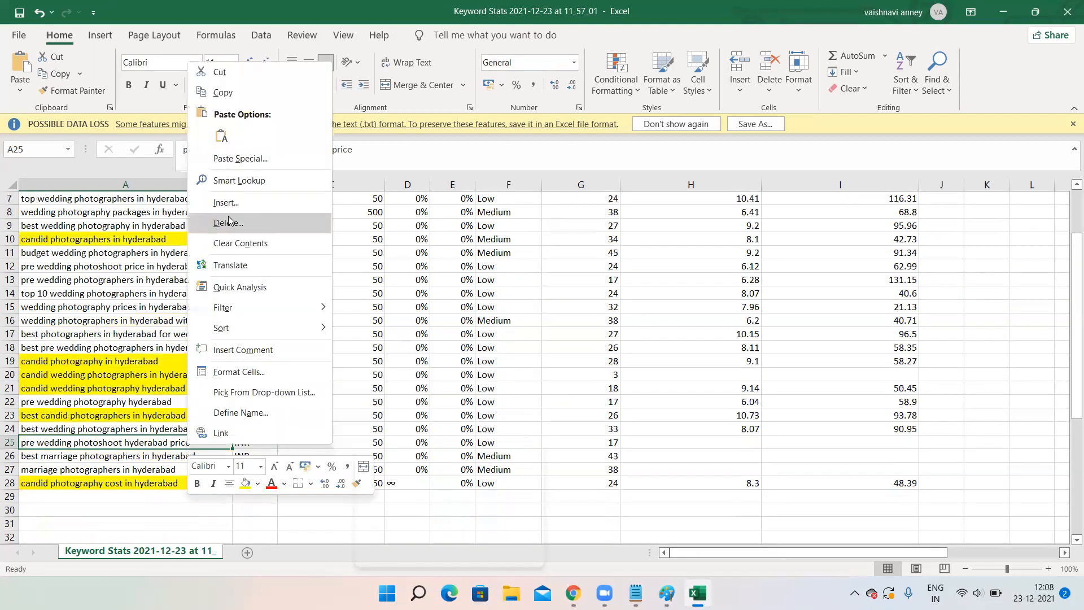
{"action": "left_click", "coordinate": [229, 222]}
{"action": "left_click", "coordinate": [183, 244]}
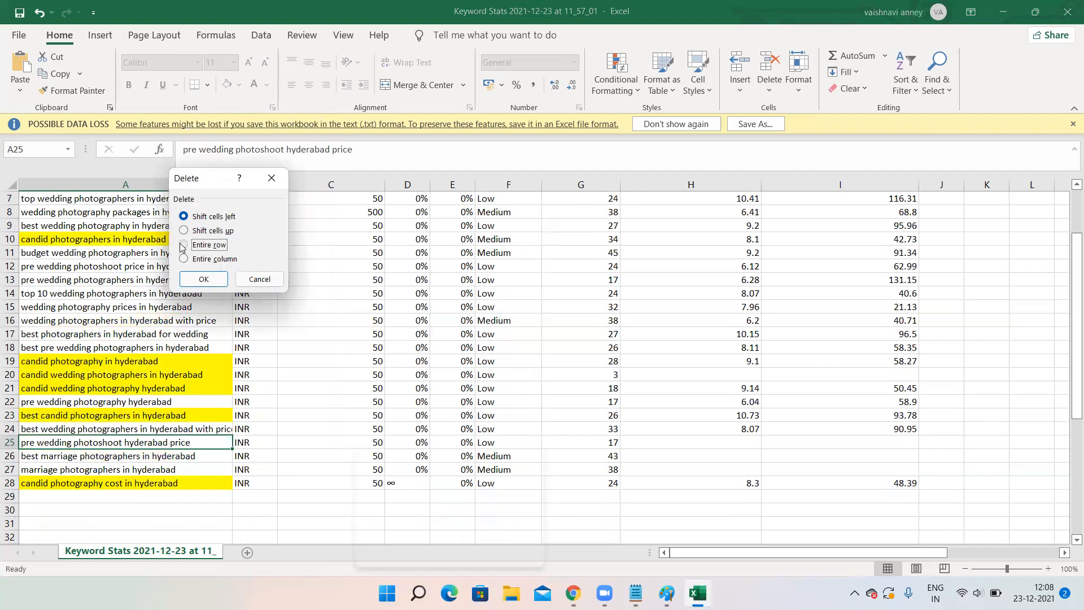
{"action": "left_click", "coordinate": [196, 278]}
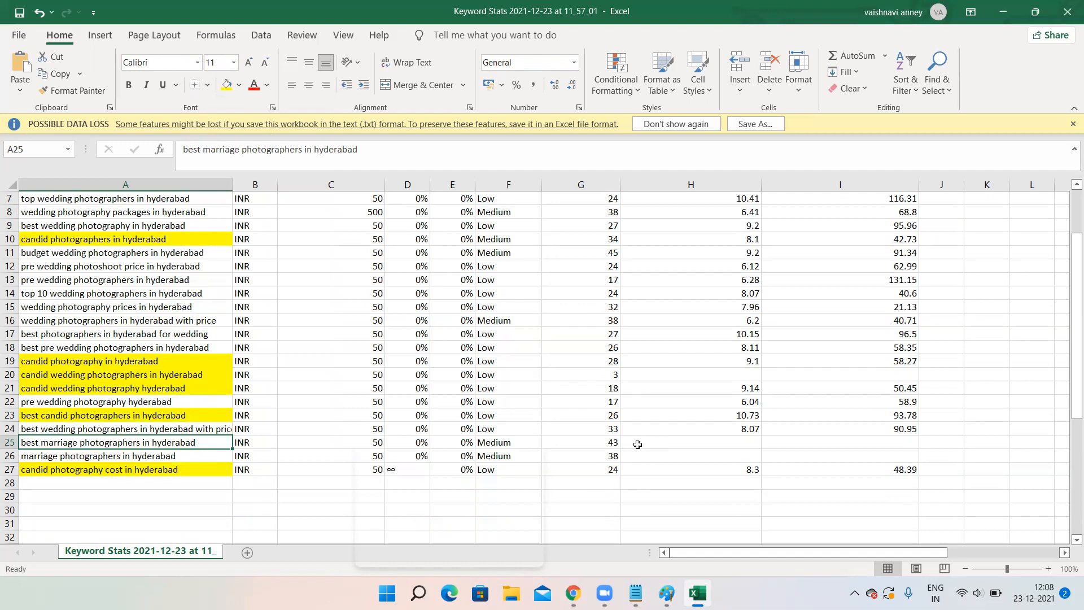
Step: Delete the entire row of the "best marriage photographers in hyderabad" keyword
{"action": "right_click", "coordinate": [197, 449]}
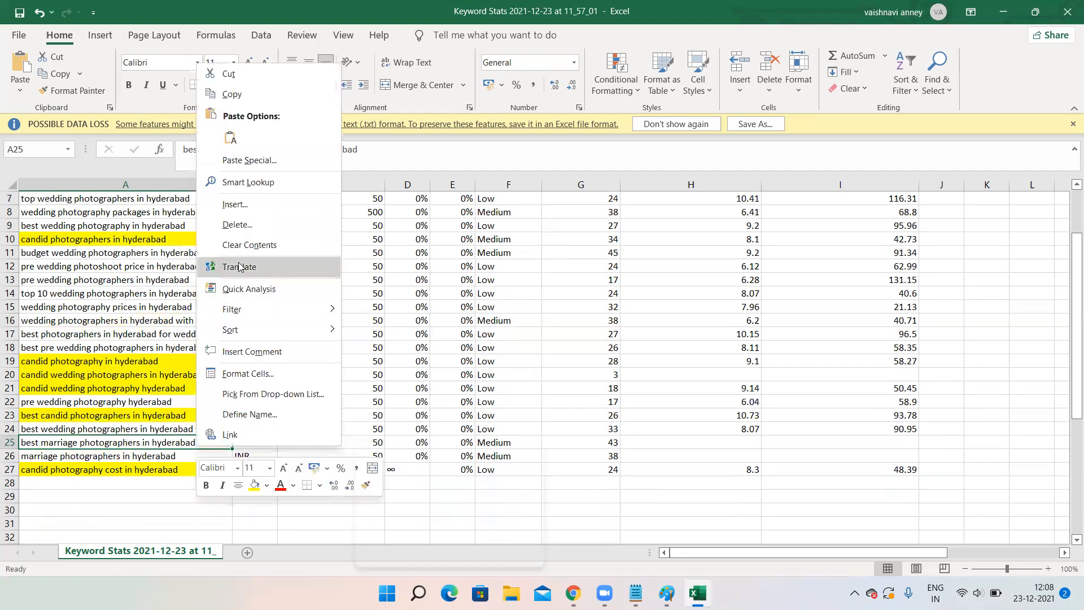
{"action": "left_click", "coordinate": [235, 225]}
{"action": "left_click", "coordinate": [187, 250]}
{"action": "left_click", "coordinate": [207, 284]}
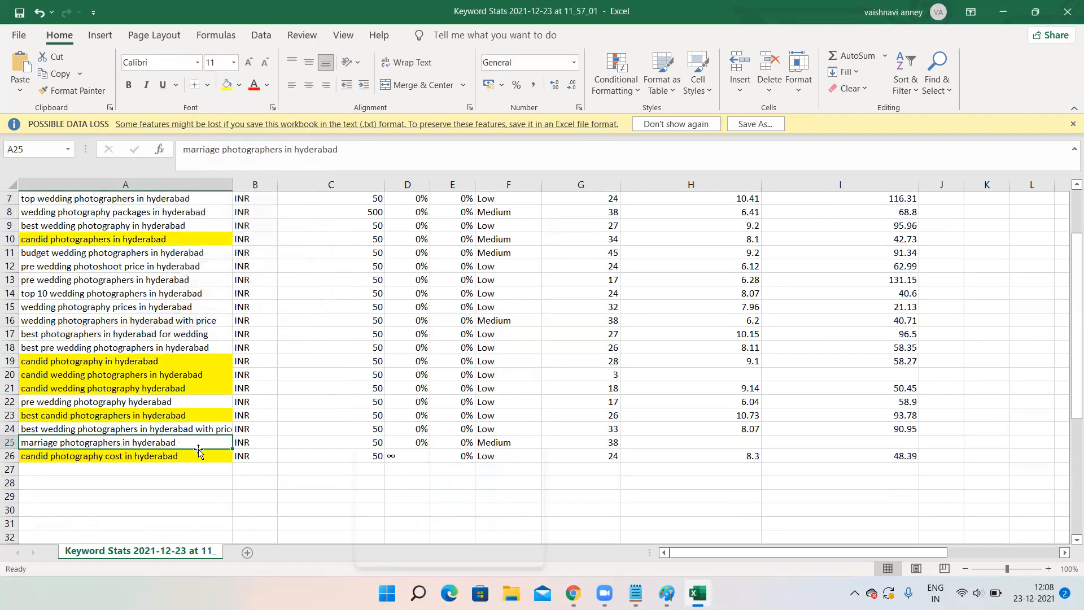
Step: Delete the entire row of the "marriage photographers in hyderabad" keyword
{"action": "right_click", "coordinate": [192, 441]}
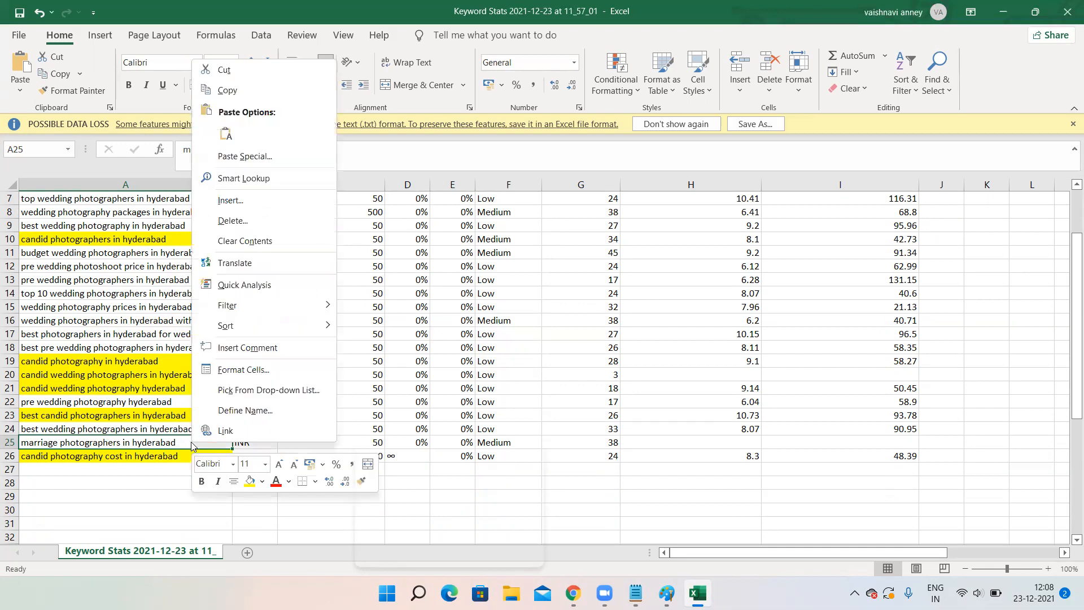
{"action": "left_click", "coordinate": [230, 201]}
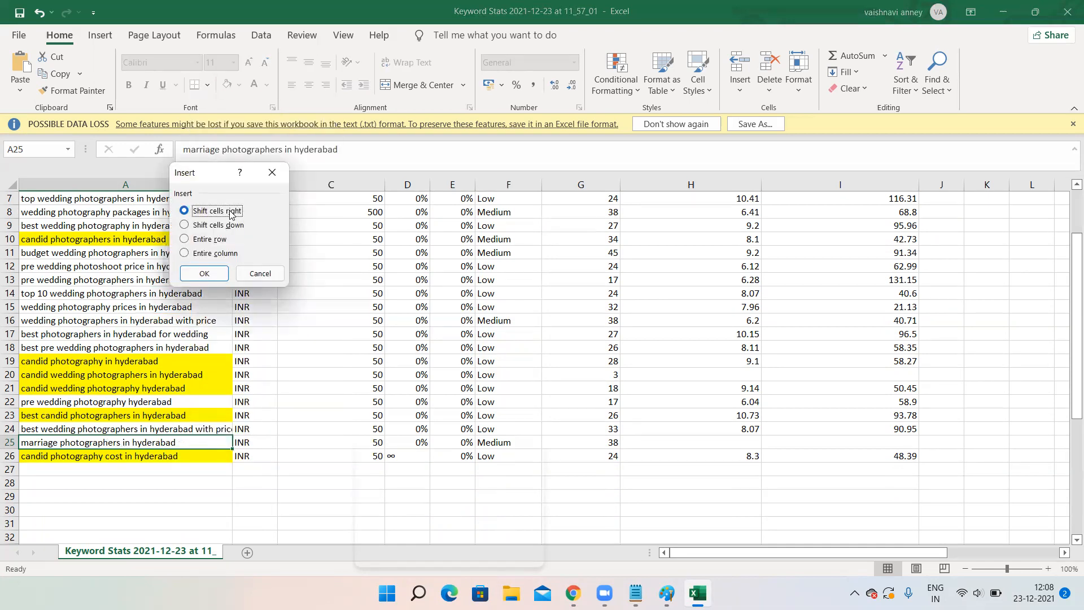
{"action": "left_click", "coordinate": [271, 175]}
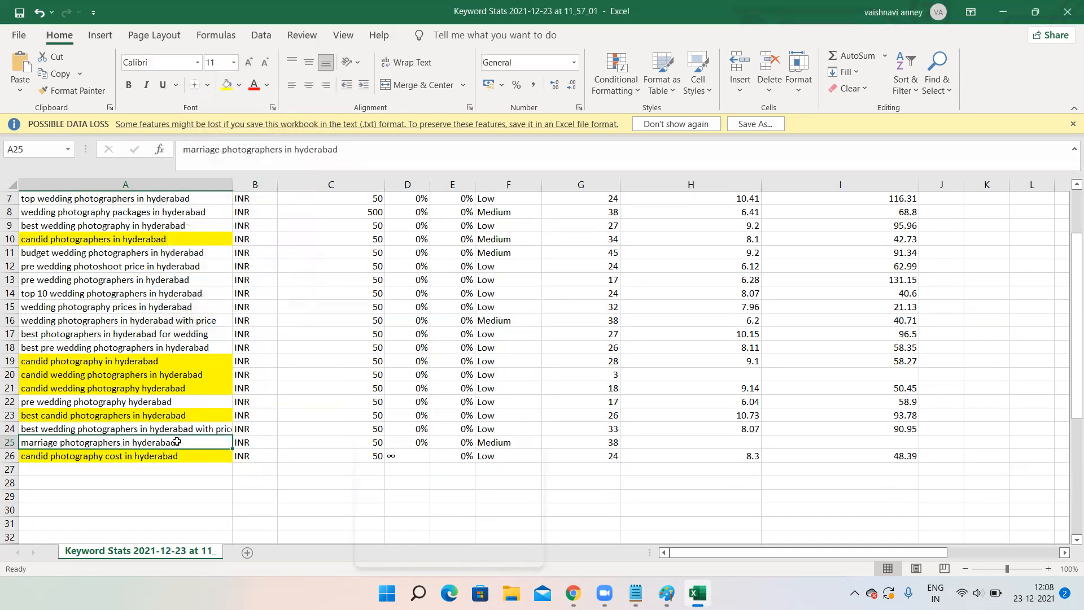
{"action": "right_click", "coordinate": [177, 441]}
{"action": "left_click", "coordinate": [222, 221]}
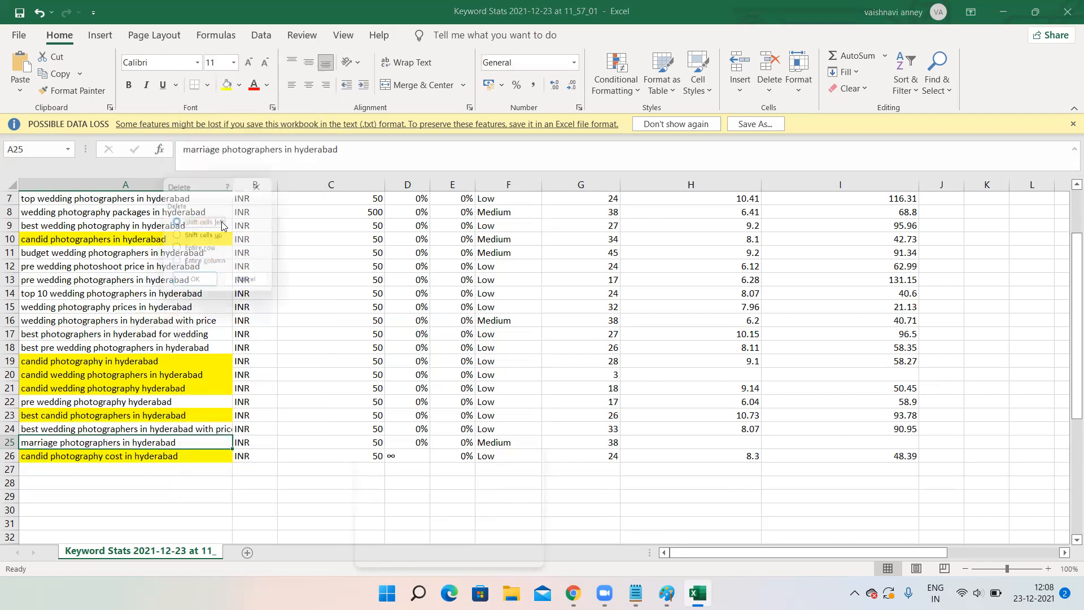
{"action": "left_click", "coordinate": [177, 250]}
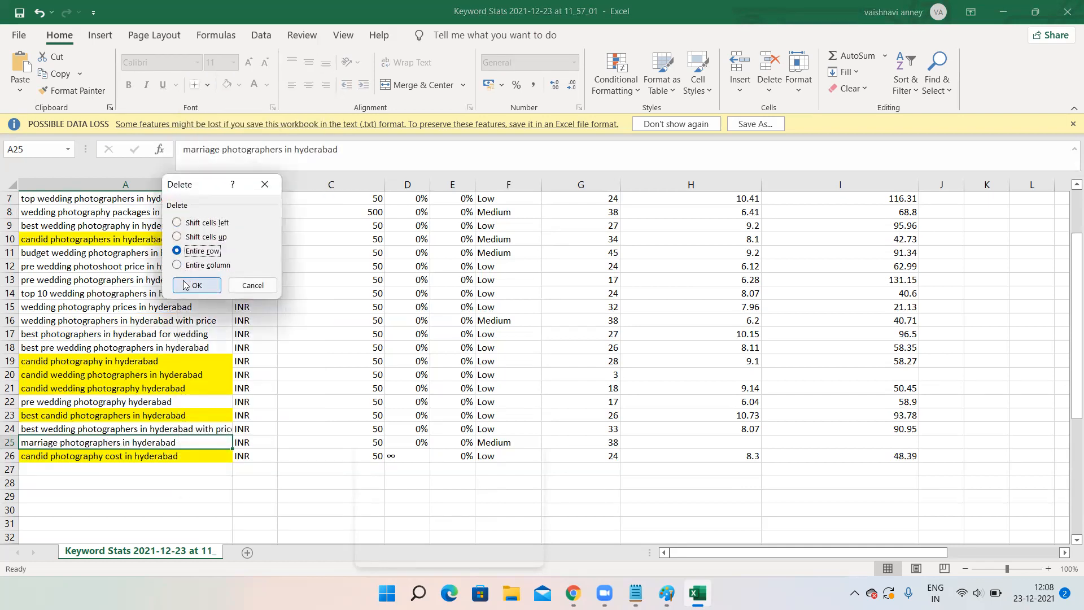
{"action": "left_click", "coordinate": [195, 285]}
Step: Look over the remaining keywords and minimize the workbook to return to the Google Ads keyword plan in the browser
{"action": "scroll", "coordinate": [221, 284], "scroll_direction": "up", "scroll_amount": 2}
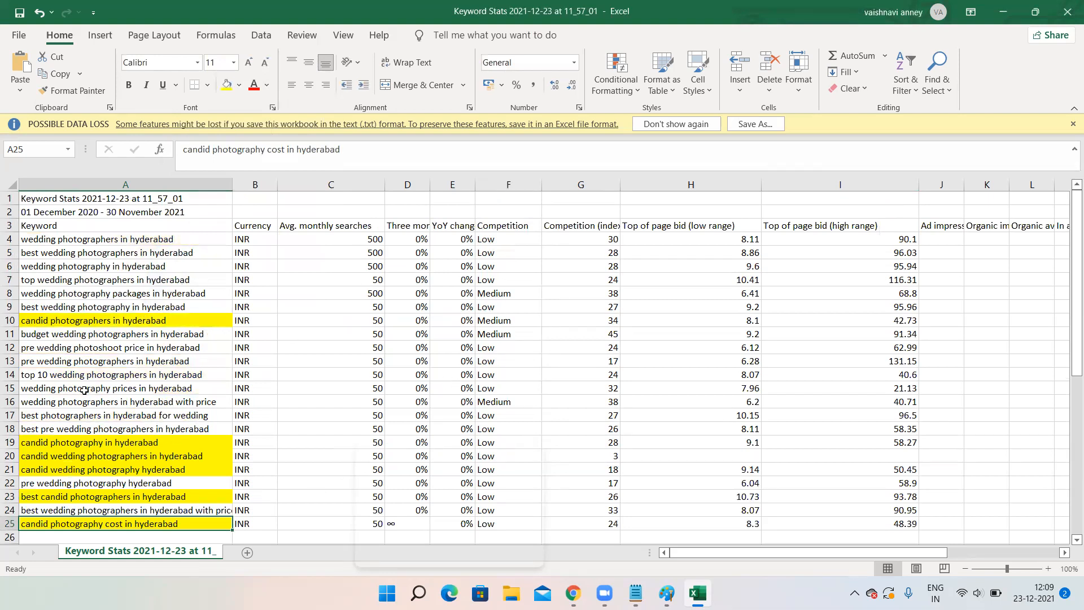
{"action": "left_click", "coordinate": [1004, 11]}
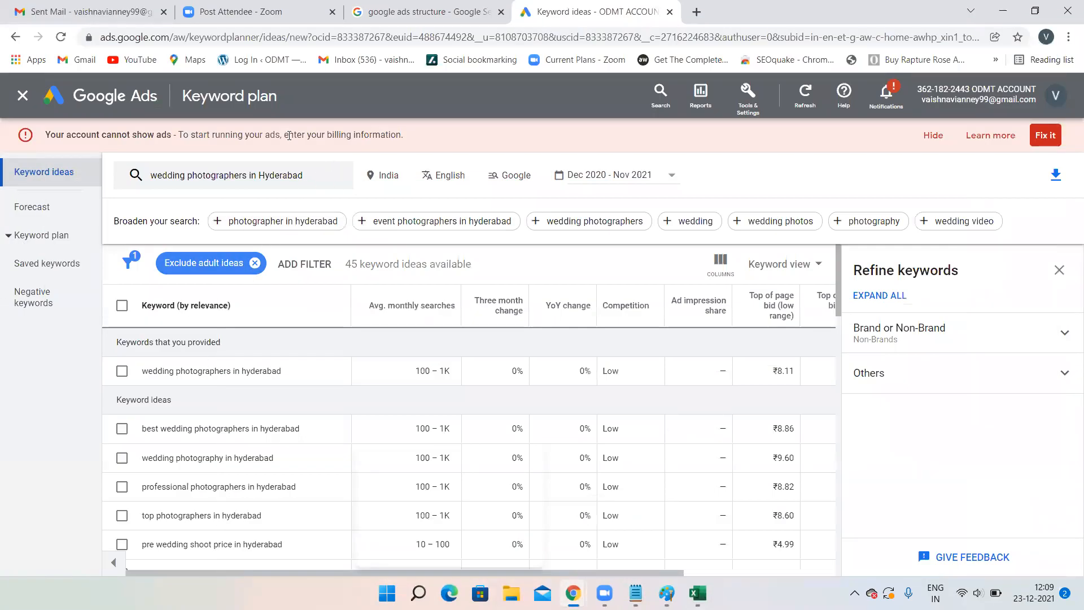
Step: Replace the seed keyword with "candid photographers in Hyderabad", get the keyword ideas and look through them
{"action": "left_click", "coordinate": [322, 176]}
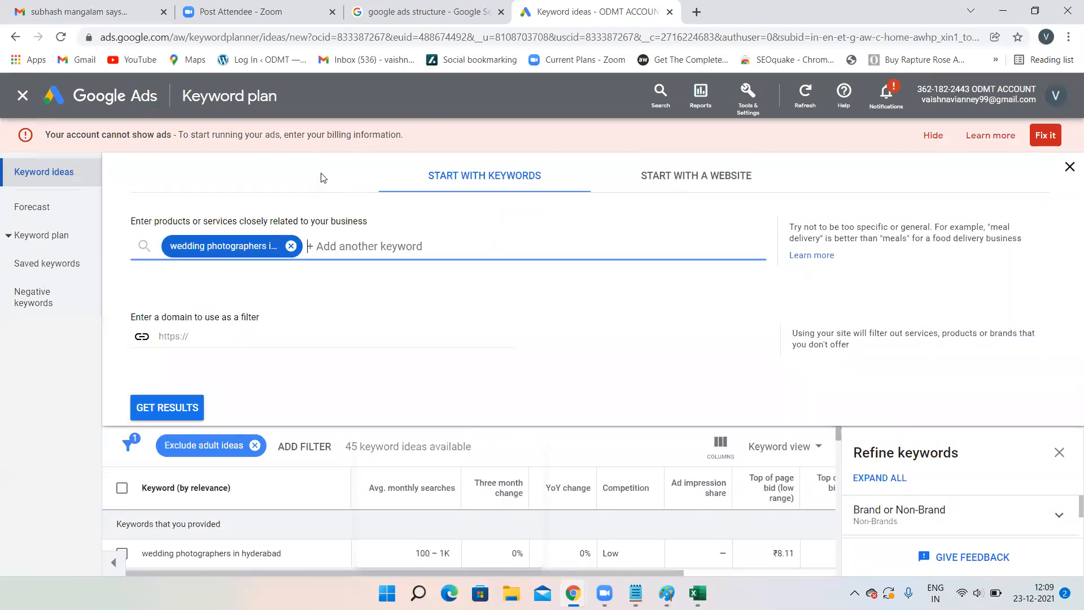
{"action": "left_click", "coordinate": [291, 245]}
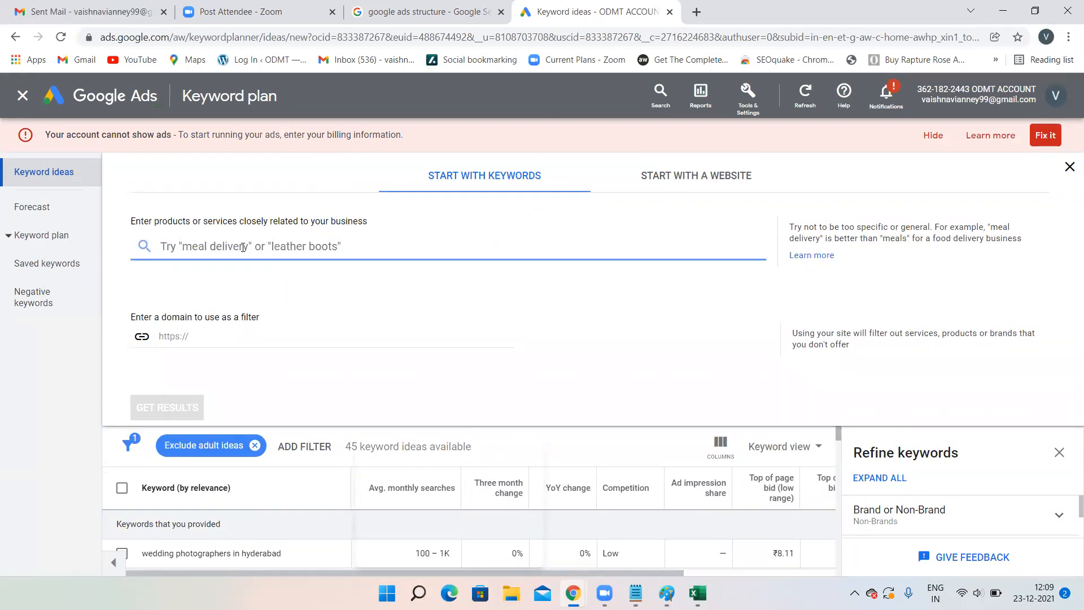
{"action": "type", "text": "candid ph"}
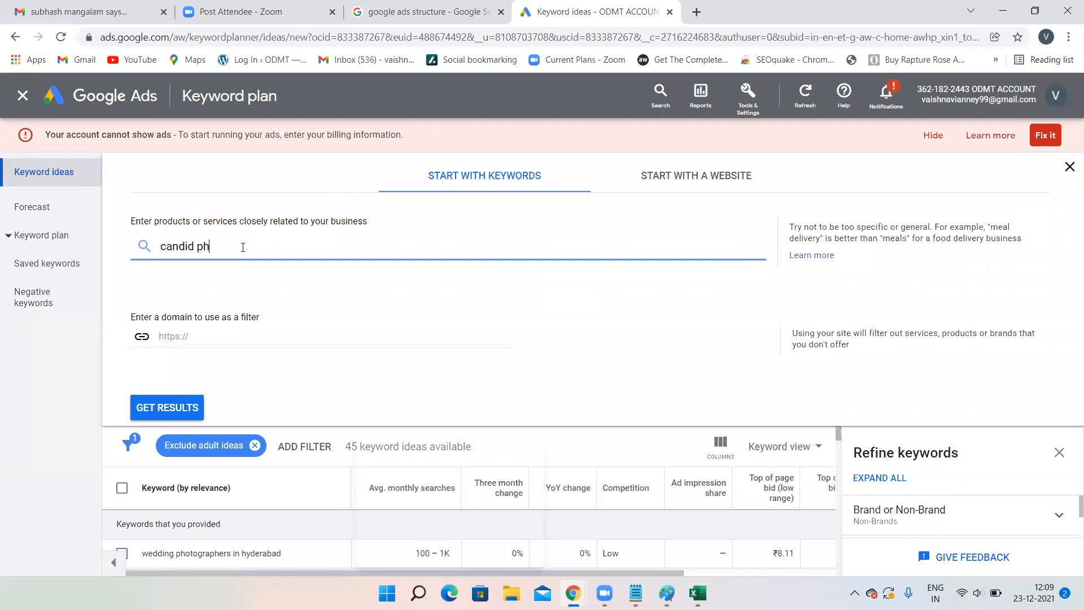
{"action": "type", "text": "oto"}
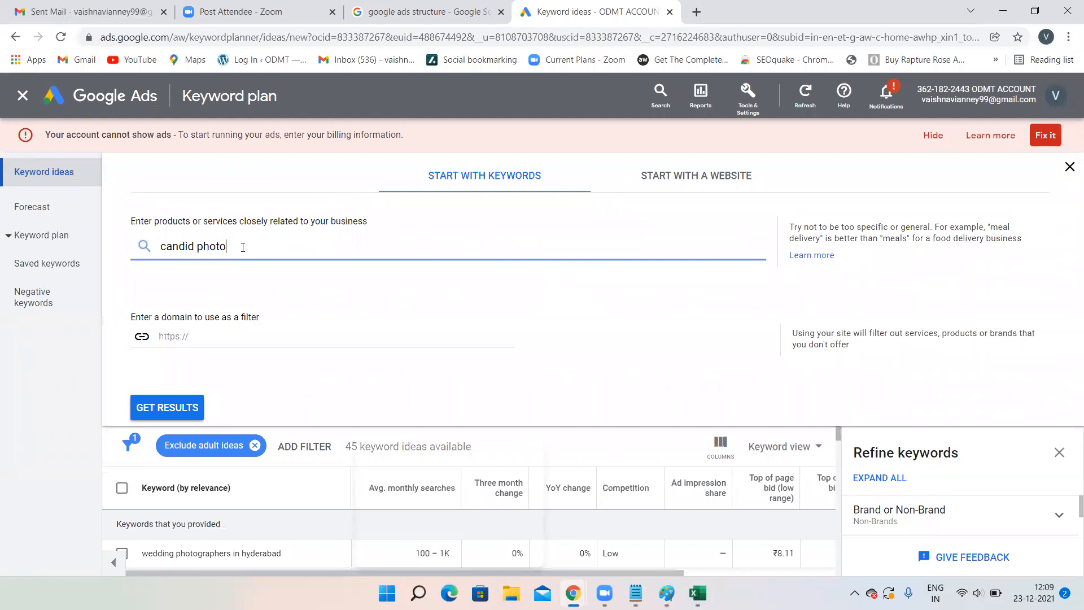
{"action": "type", "text": "graphers in Hyderabad"}
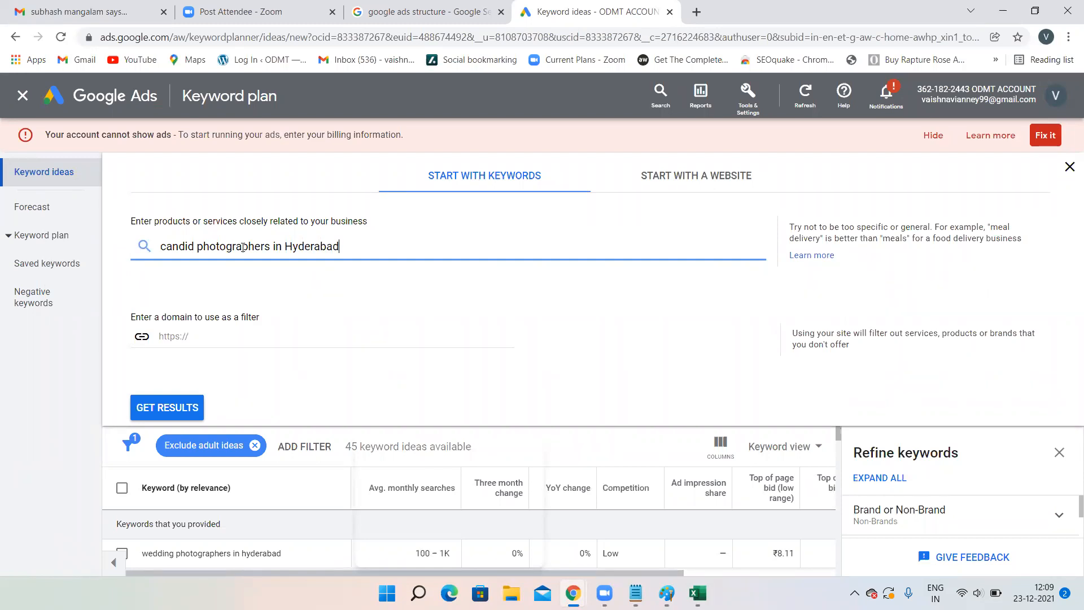
{"action": "key", "text": "Return"}
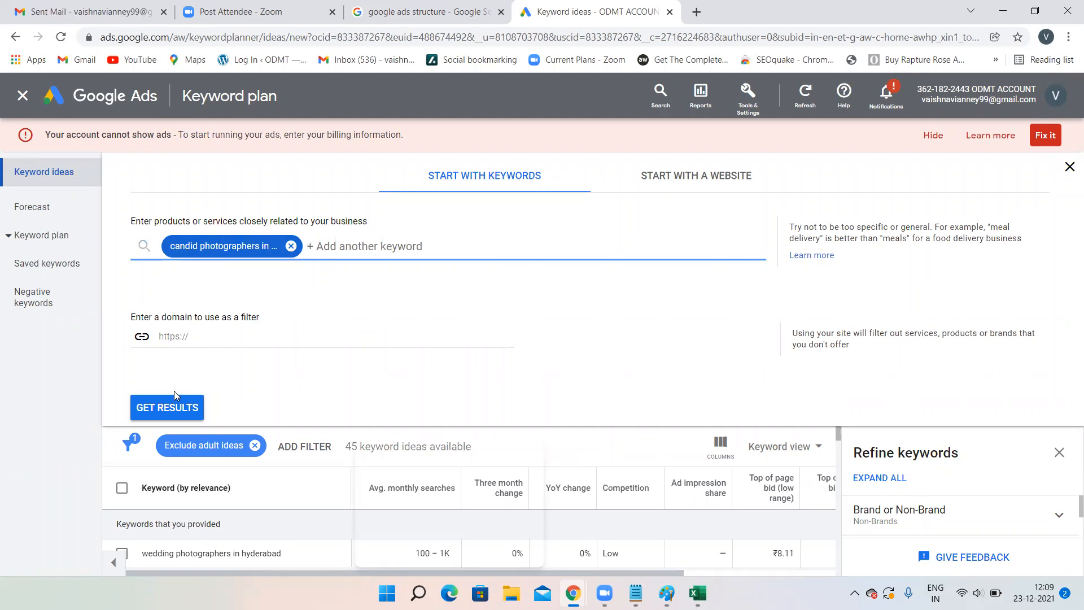
{"action": "left_click", "coordinate": [164, 409]}
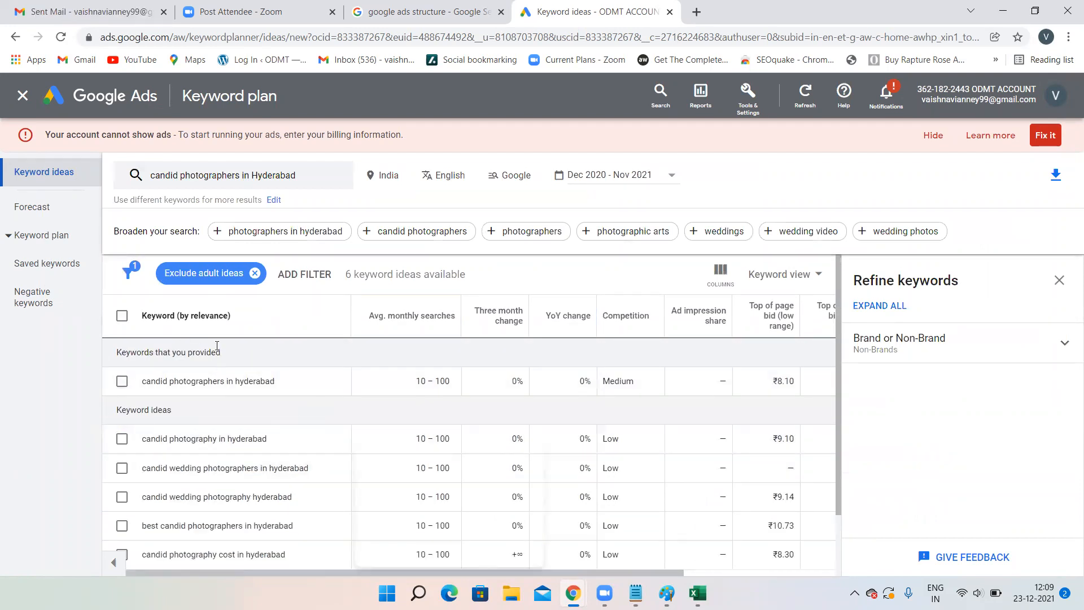
{"action": "scroll", "coordinate": [288, 387], "scroll_direction": "down", "scroll_amount": 2}
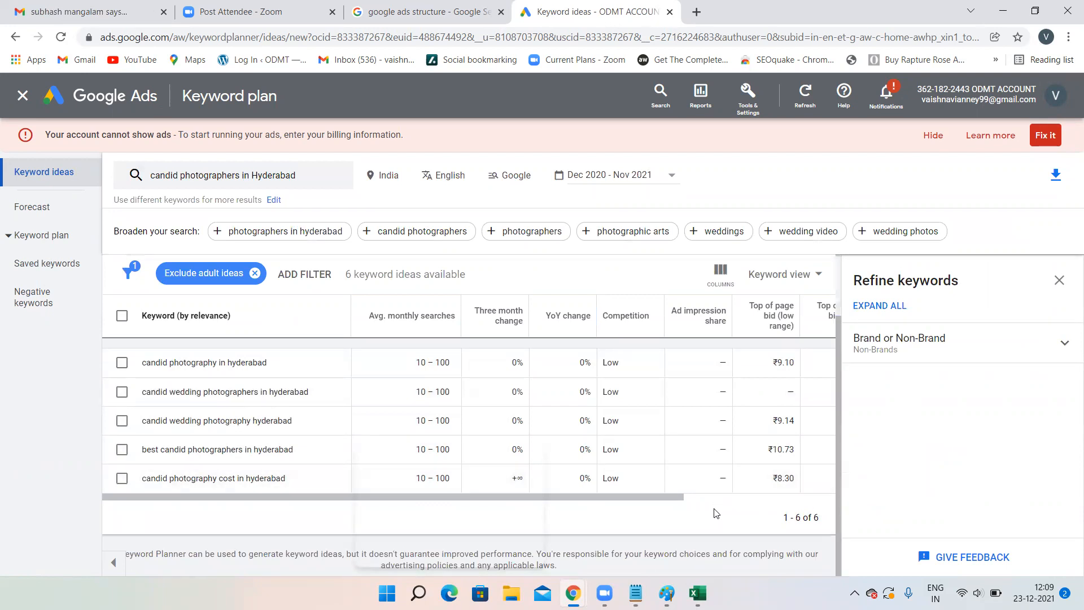
{"action": "scroll", "coordinate": [395, 402], "scroll_direction": "up", "scroll_amount": 2}
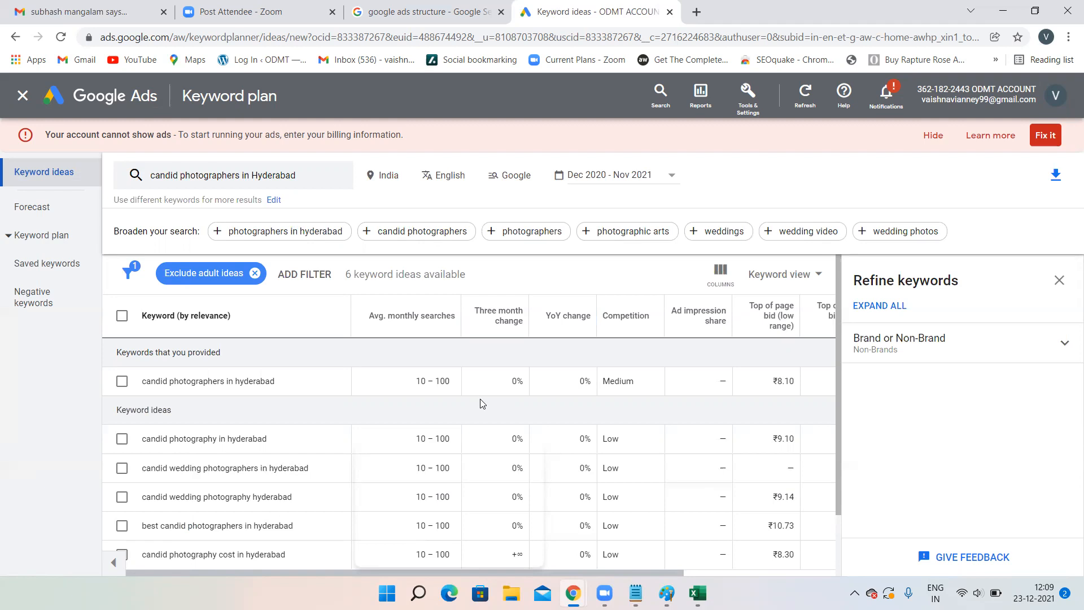
{"action": "scroll", "coordinate": [481, 403], "scroll_direction": "down", "scroll_amount": 2}
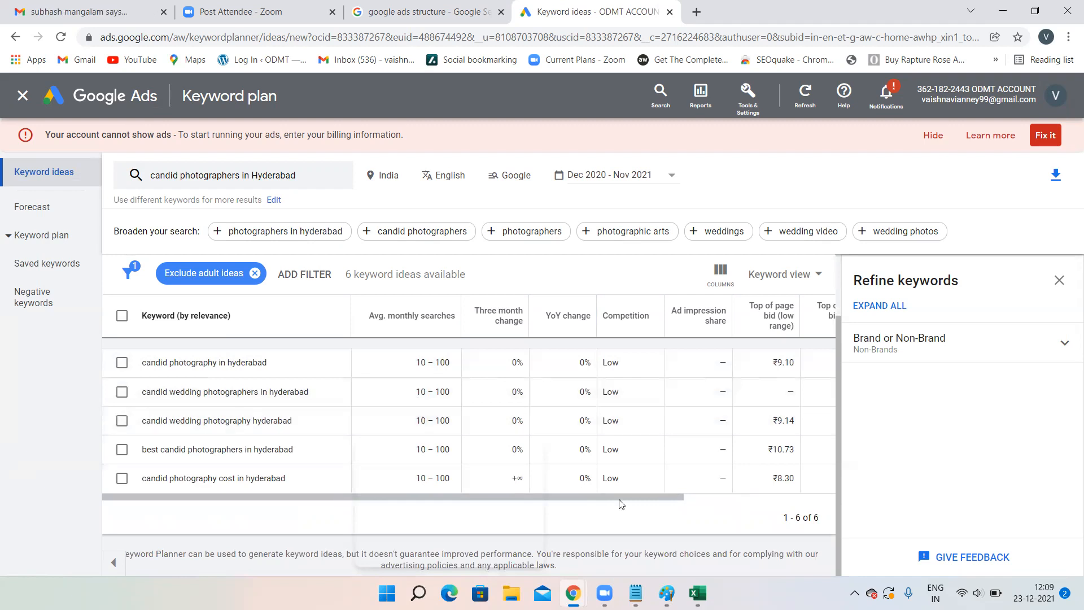
{"action": "scroll", "coordinate": [259, 448], "scroll_direction": "up", "scroll_amount": 2}
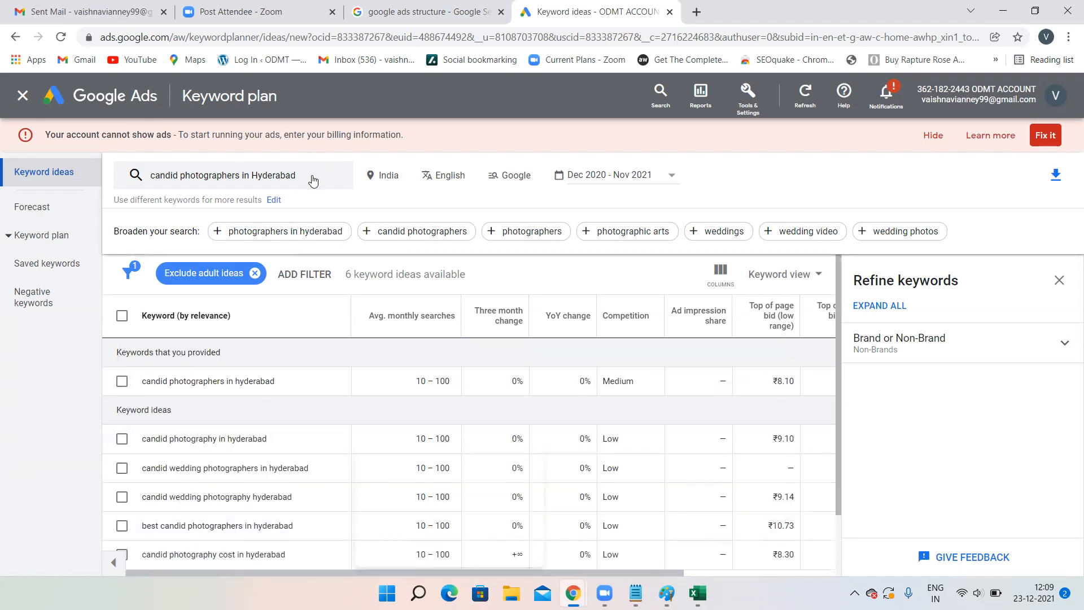
Step: Replace the seed keyword with "digital marketing training in Hyderabad" and get its keyword ideas
{"action": "left_click", "coordinate": [314, 181]}
{"action": "key", "text": "BackSpace"}
{"action": "key", "text": "BackSpace"}
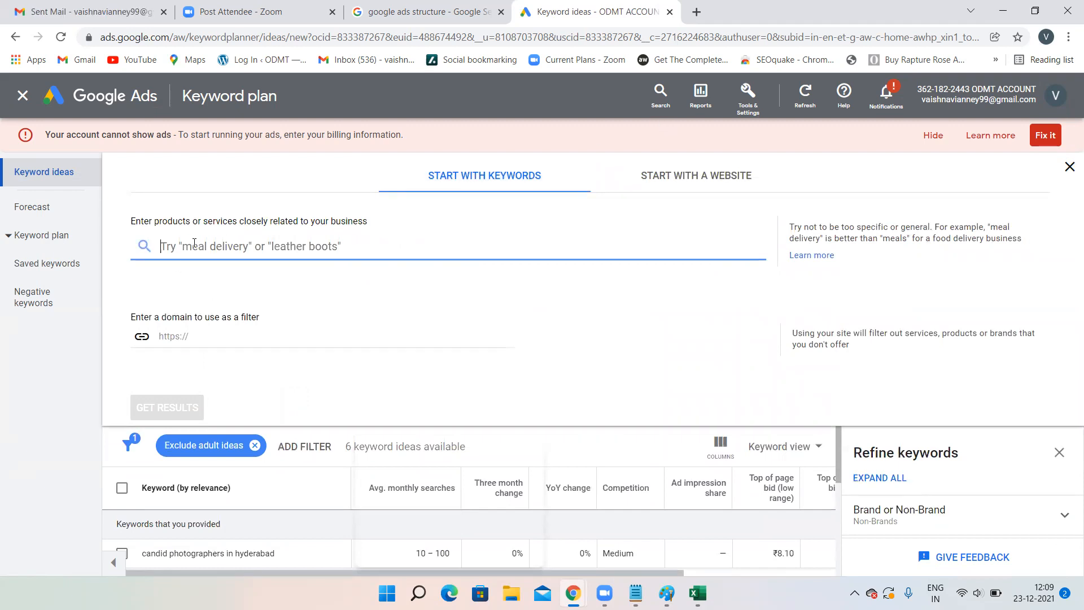
{"action": "type", "text": "digital"}
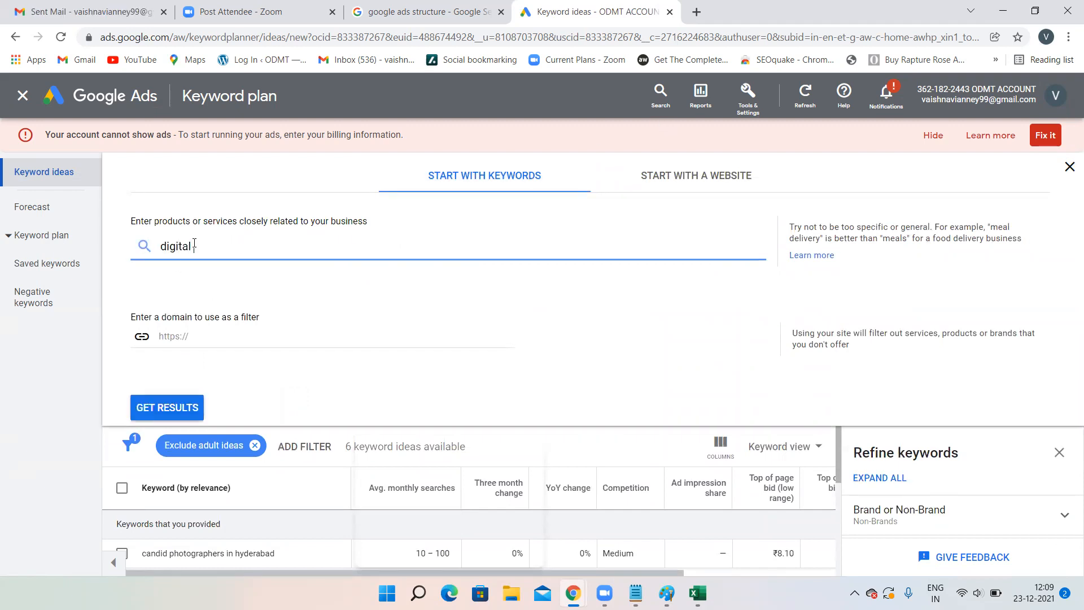
{"action": "type", "text": " marketing t"}
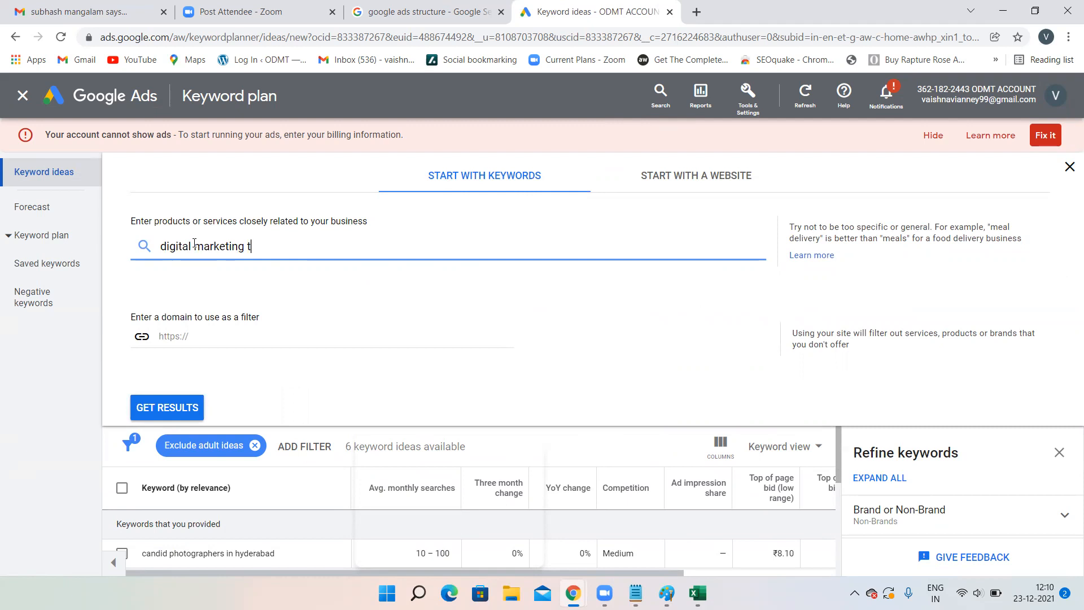
{"action": "type", "text": "rain"}
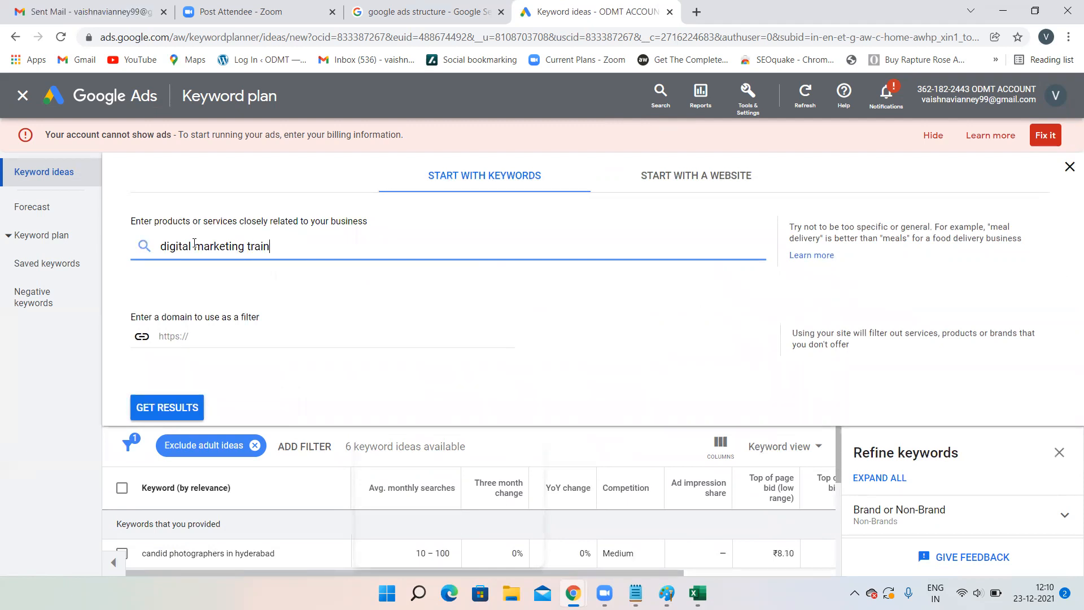
{"action": "type", "text": "ing in Hy"}
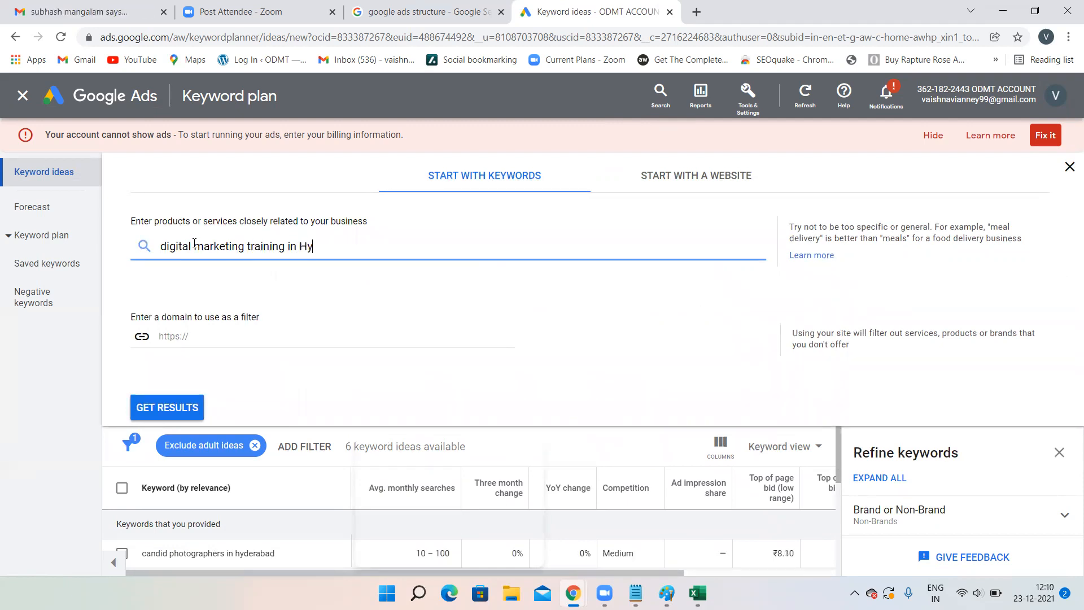
{"action": "type", "text": "derabad"}
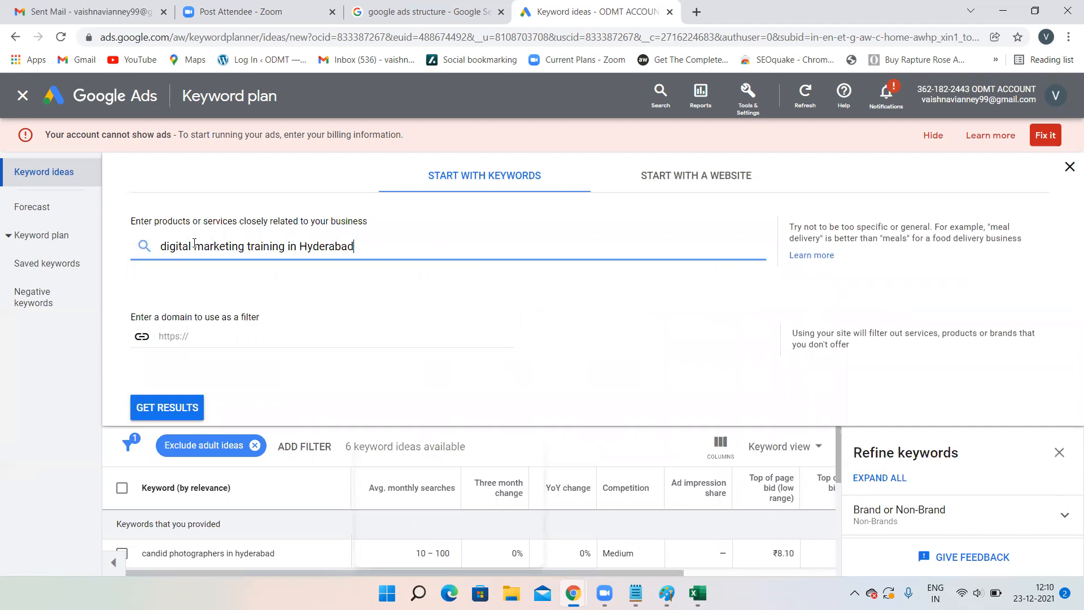
{"action": "left_click", "coordinate": [150, 409]}
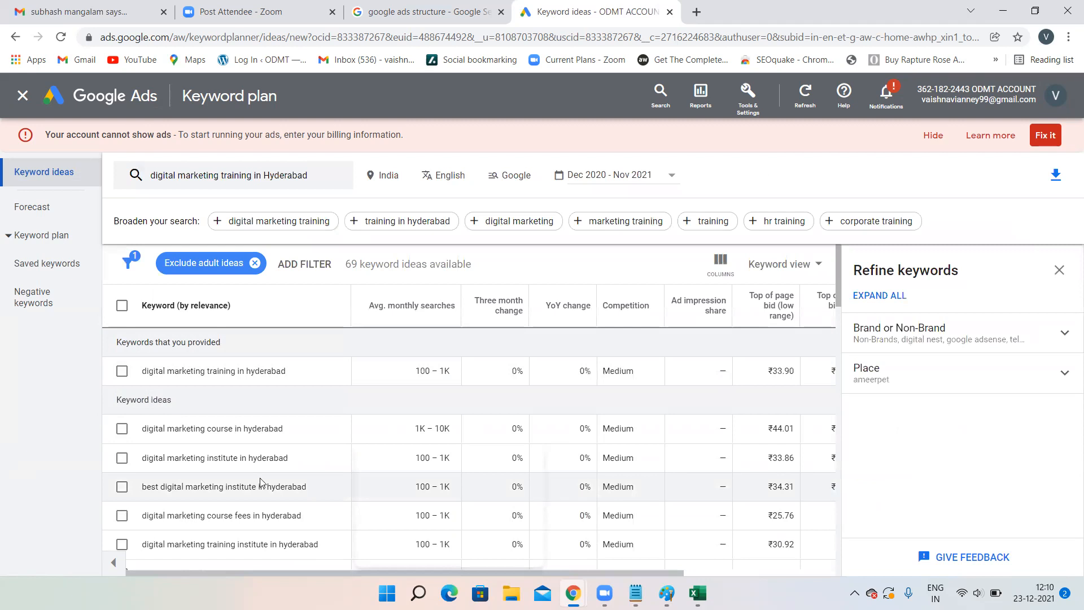
Step: Set the keyword ideas table to show 100 rows and look through the whole list
{"action": "scroll", "coordinate": [277, 465], "scroll_direction": "down", "scroll_amount": 5}
{"action": "scroll", "coordinate": [276, 464], "scroll_direction": "down", "scroll_amount": 5}
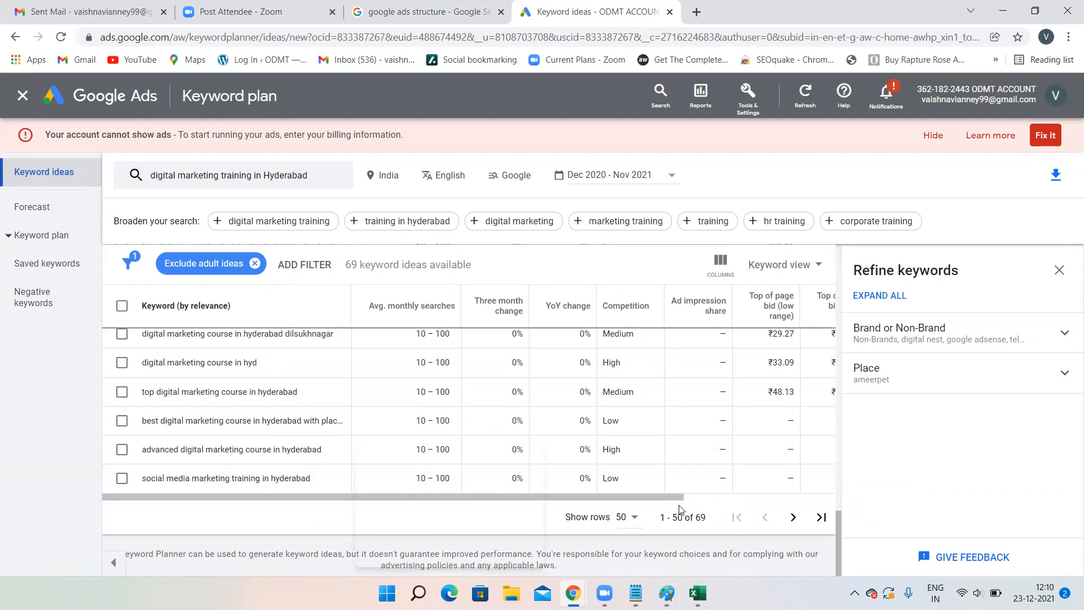
{"action": "left_click", "coordinate": [632, 517]}
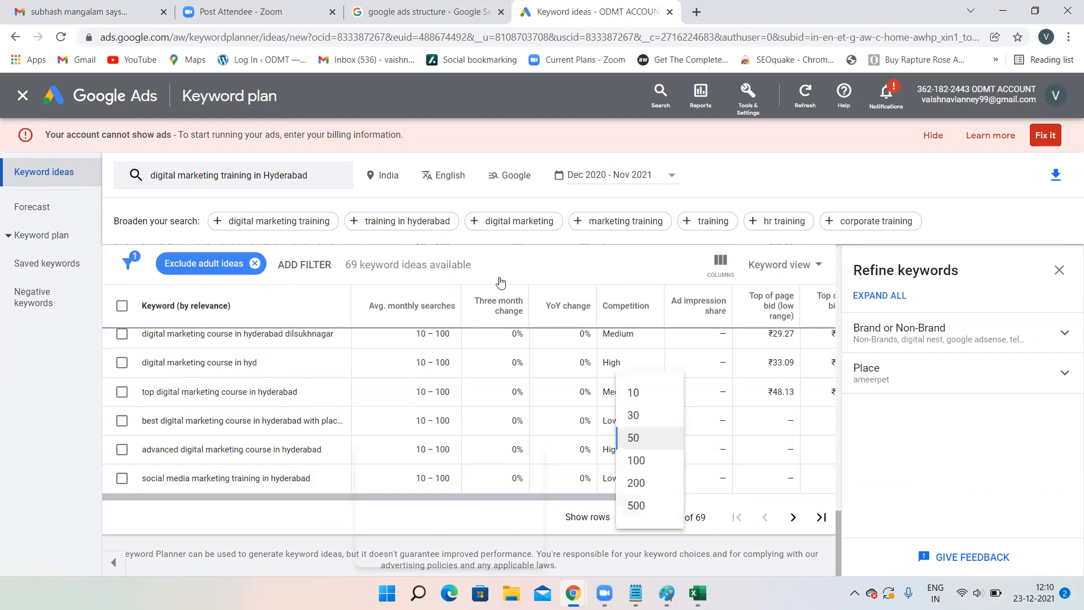
{"action": "left_click", "coordinate": [637, 460]}
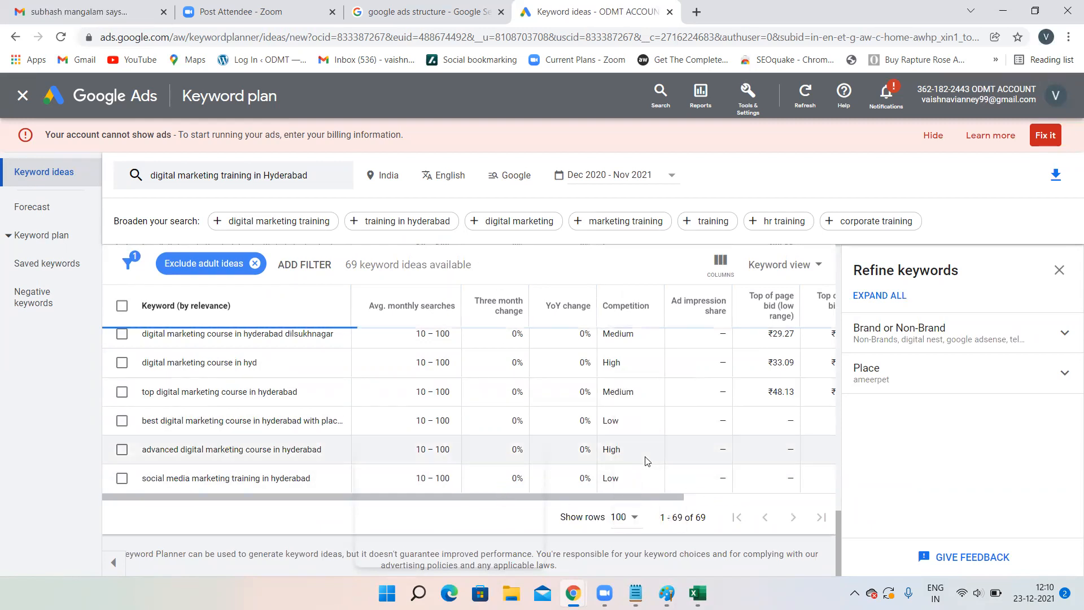
{"action": "scroll", "coordinate": [647, 460], "scroll_direction": "down", "scroll_amount": 3}
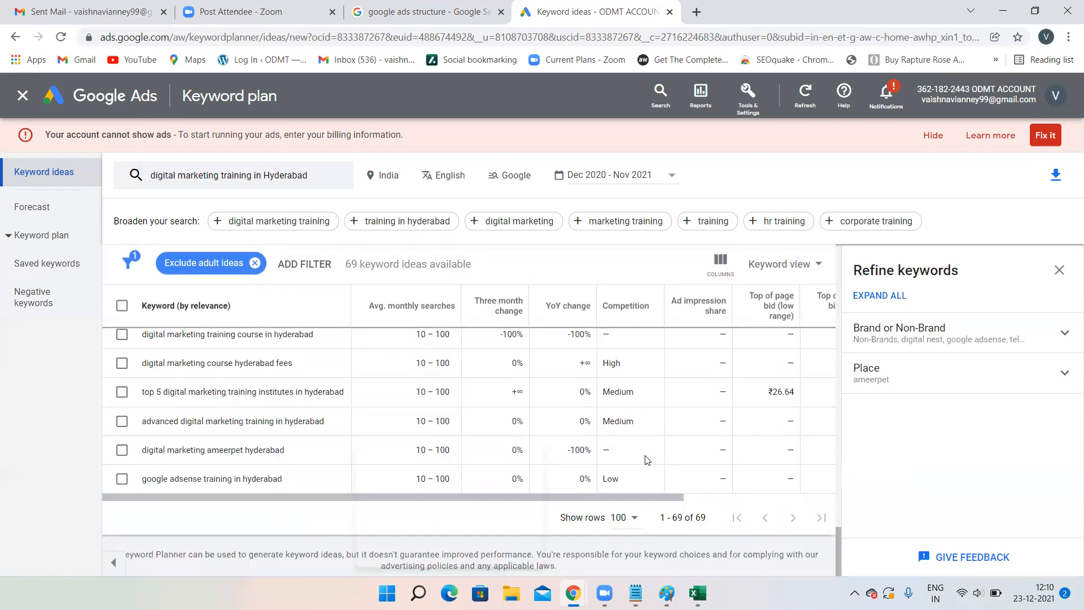
{"action": "scroll", "coordinate": [647, 460], "scroll_direction": "up", "scroll_amount": 10}
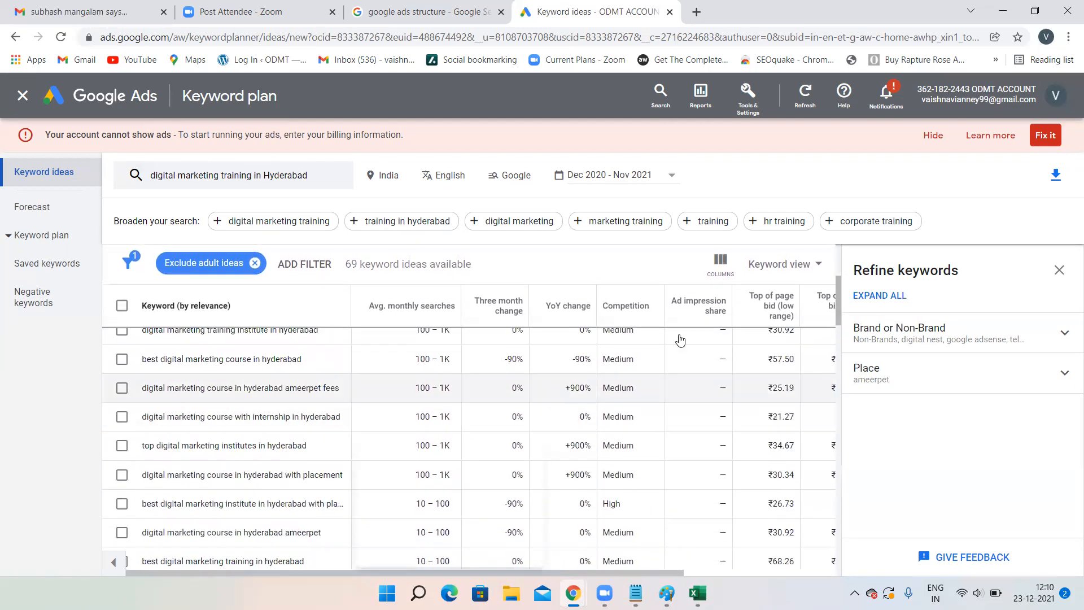
{"action": "scroll", "coordinate": [681, 340], "scroll_direction": "up", "scroll_amount": 5}
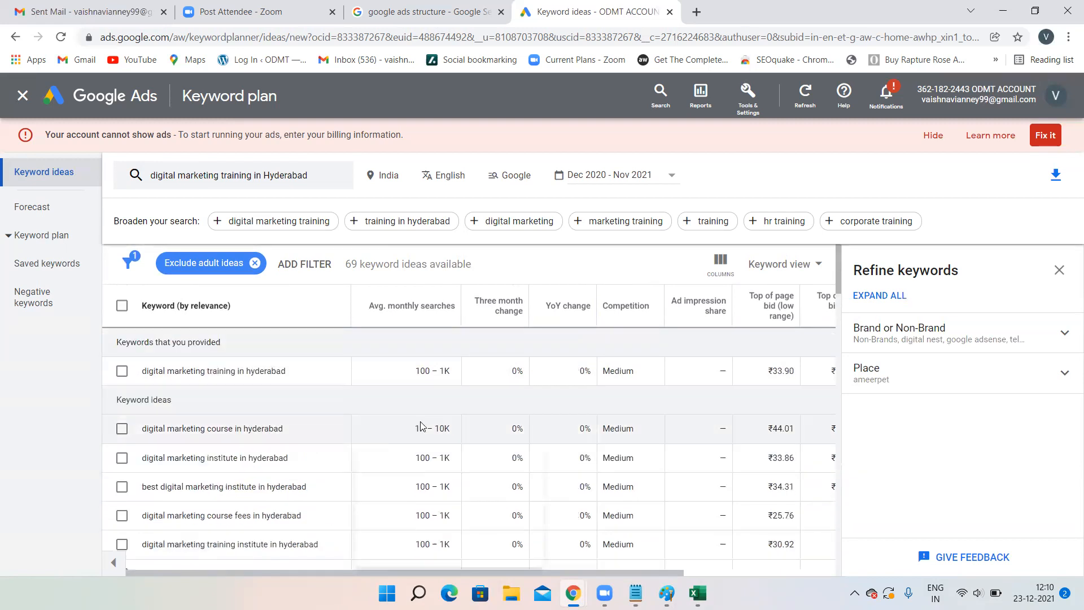
Step: Compare the low-range and high-range top of page bids of the digital marketing keywords with their search volumes and competition
{"action": "scroll", "coordinate": [593, 475], "scroll_direction": "right", "scroll_amount": 3}
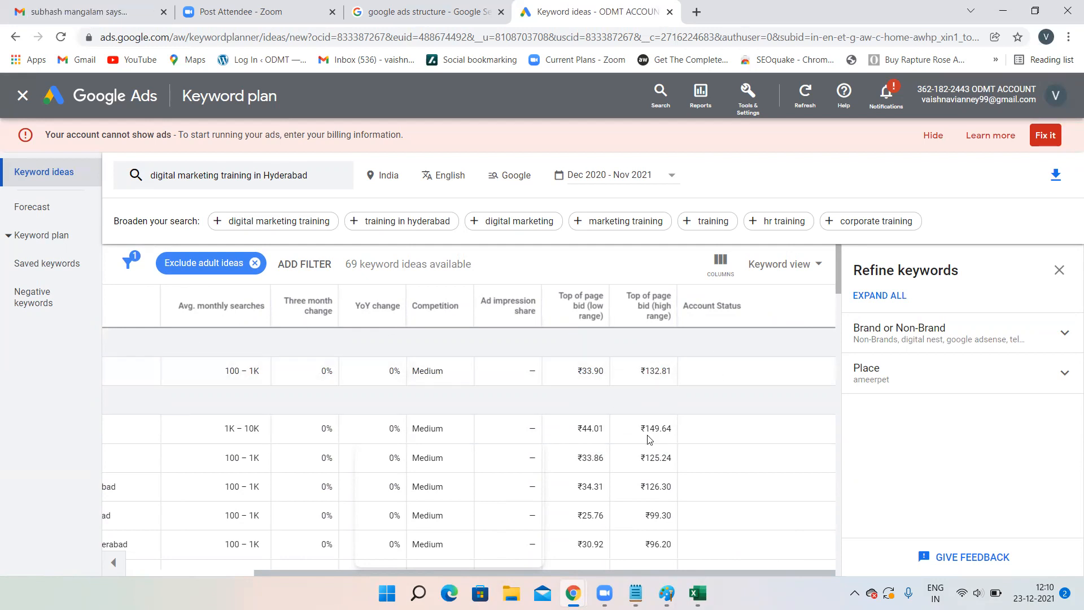
{"action": "scroll", "coordinate": [578, 423], "scroll_direction": "down", "scroll_amount": 5}
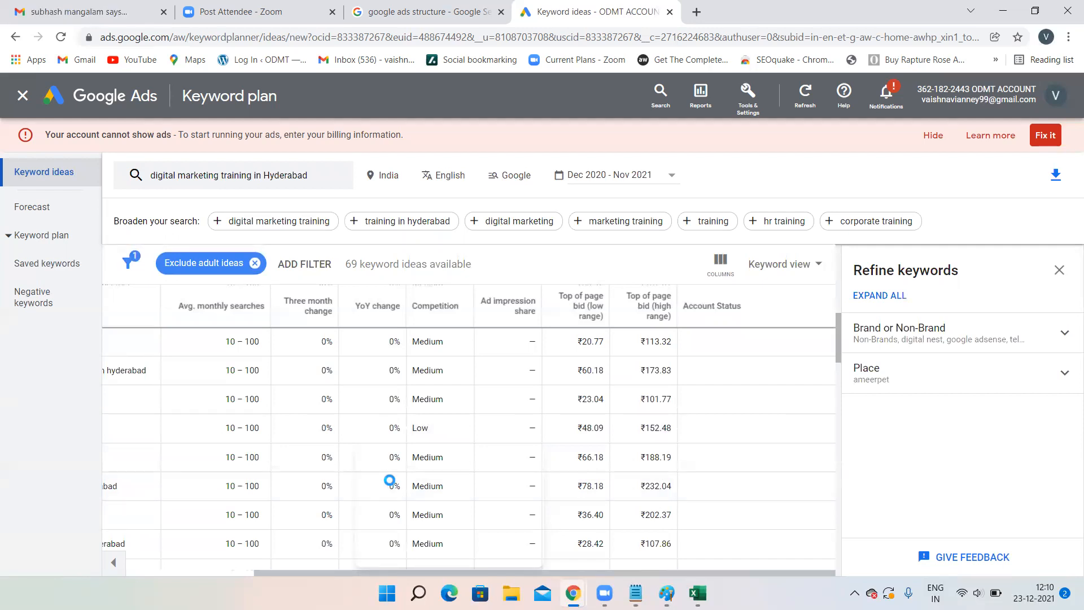
{"action": "scroll", "coordinate": [335, 474], "scroll_direction": "left", "scroll_amount": 4}
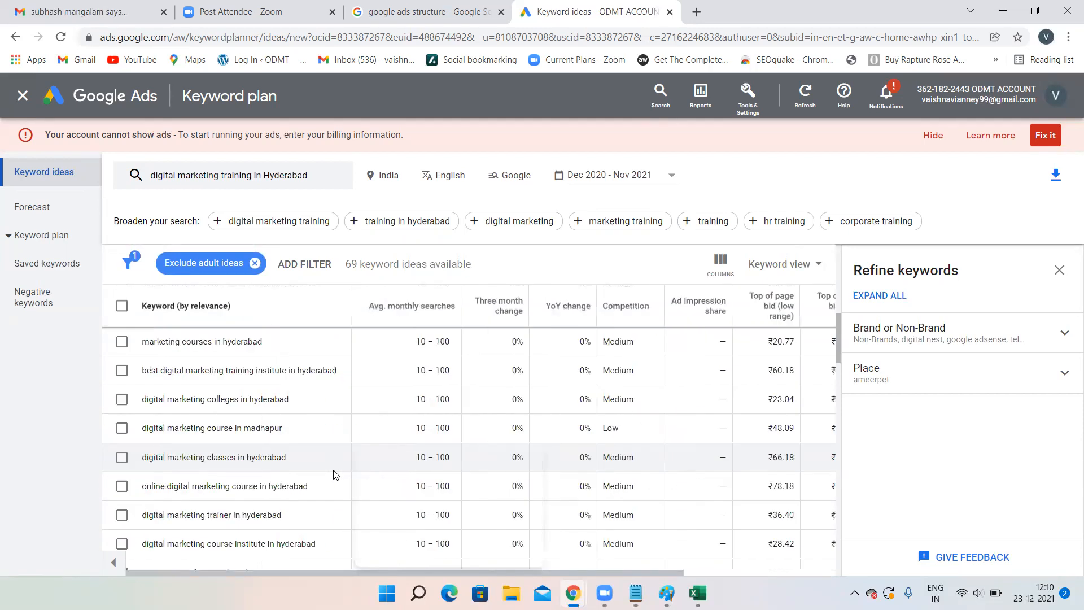
{"action": "scroll", "coordinate": [334, 473], "scroll_direction": "right", "scroll_amount": 5}
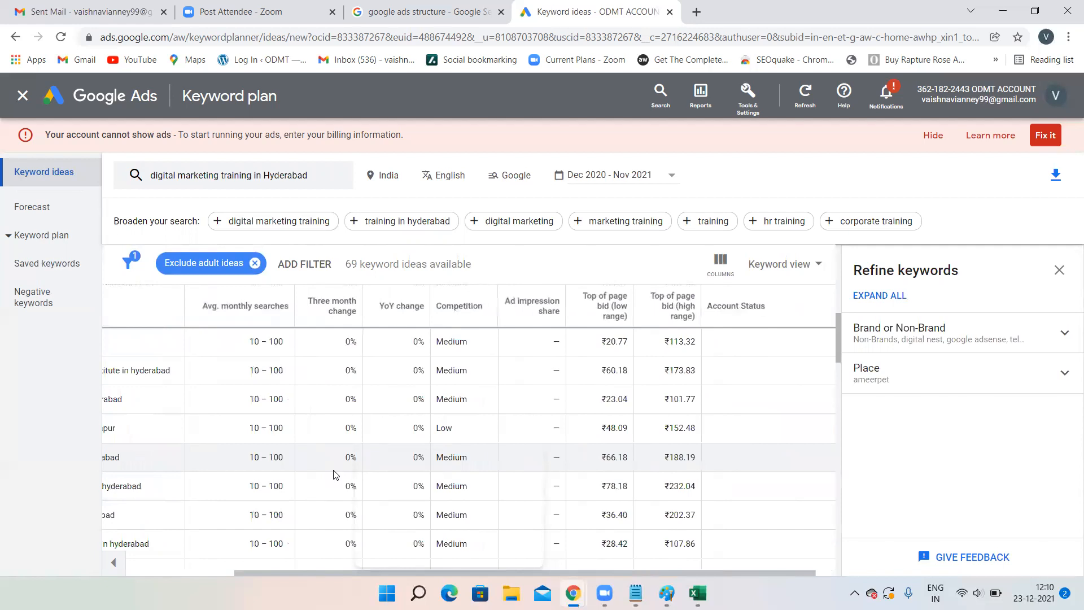
{"action": "scroll", "coordinate": [334, 473], "scroll_direction": "left", "scroll_amount": 5}
{"action": "scroll", "coordinate": [334, 473], "scroll_direction": "right", "scroll_amount": 6}
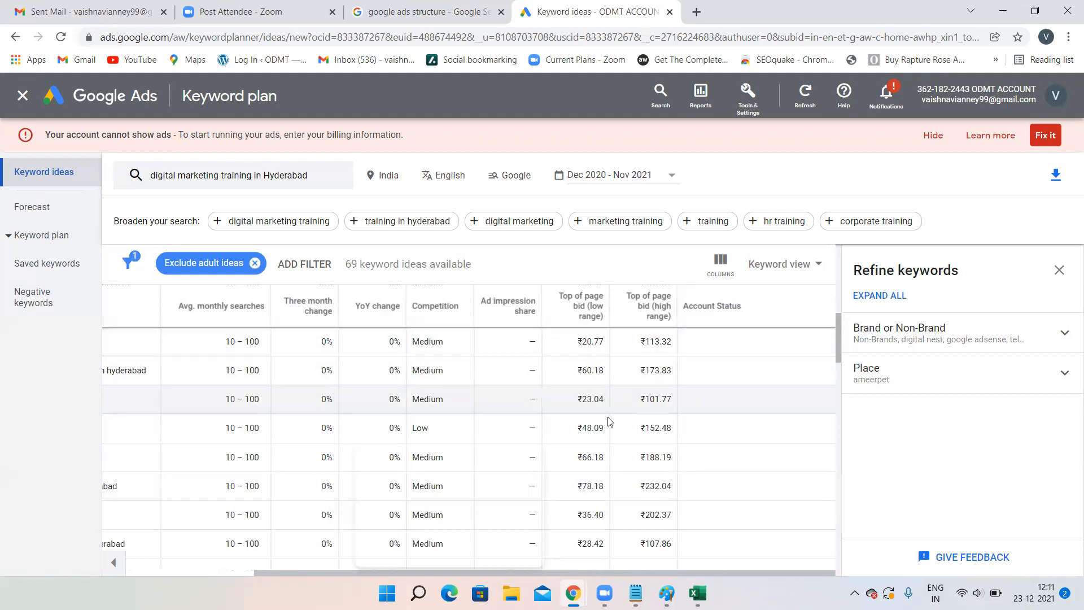
{"action": "mouse_move", "coordinate": [627, 303]}
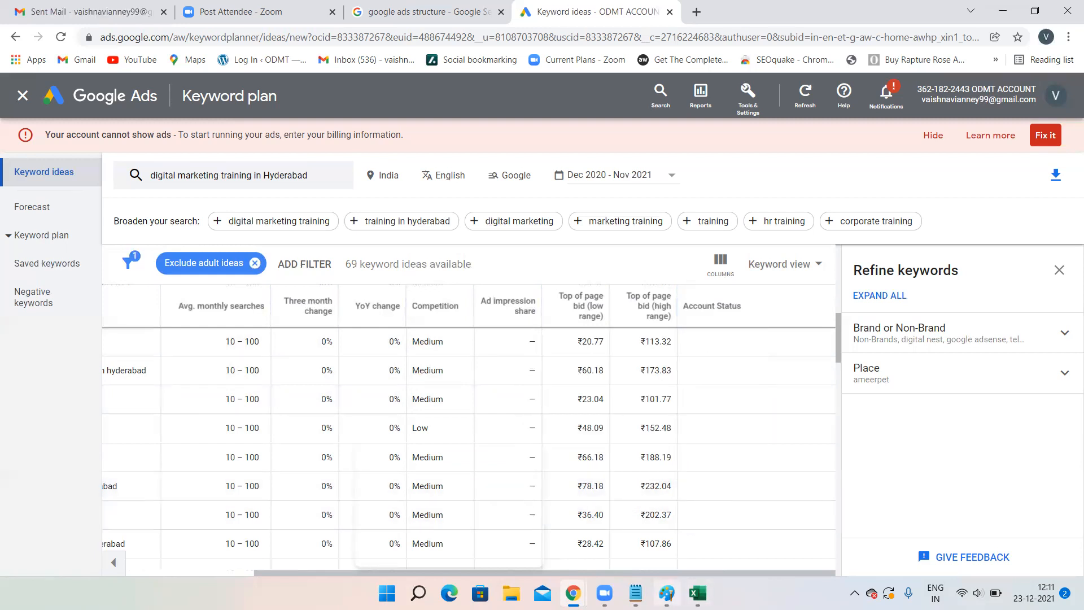
Step: Switch to Paint to review the Wedding Shot account structure diagram, and return to the keyword plan in the browser
{"action": "mouse_move", "coordinate": [667, 593]}
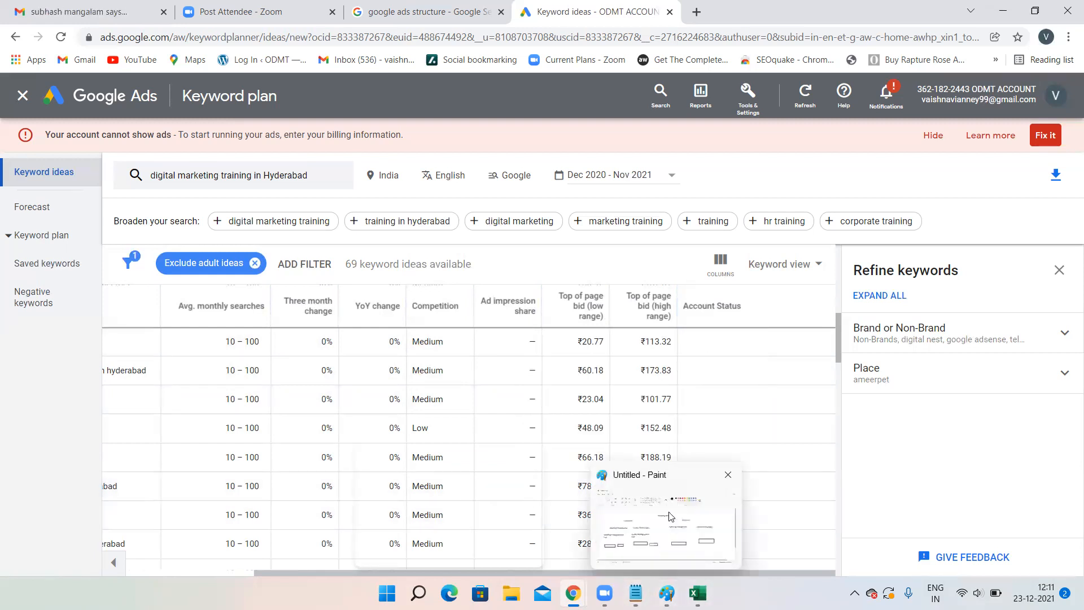
{"action": "left_click", "coordinate": [671, 516]}
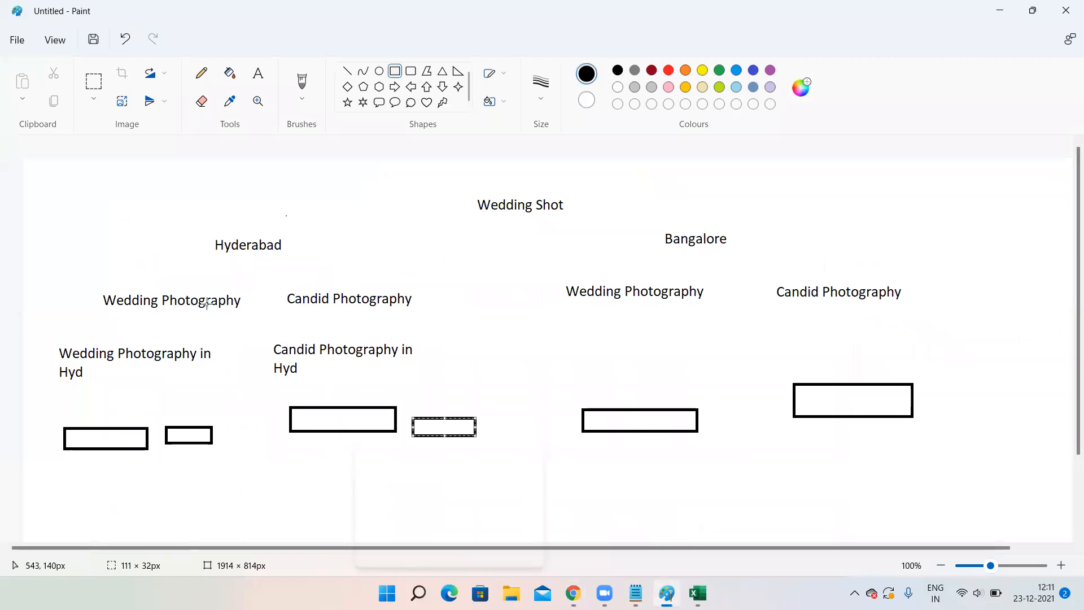
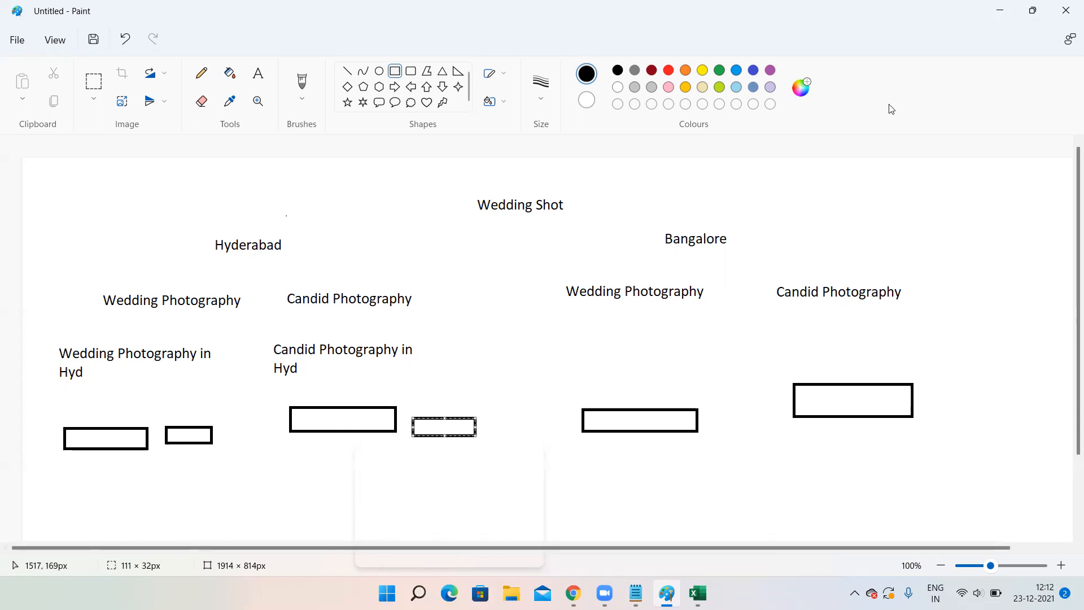
{"action": "left_click", "coordinate": [999, 10]}
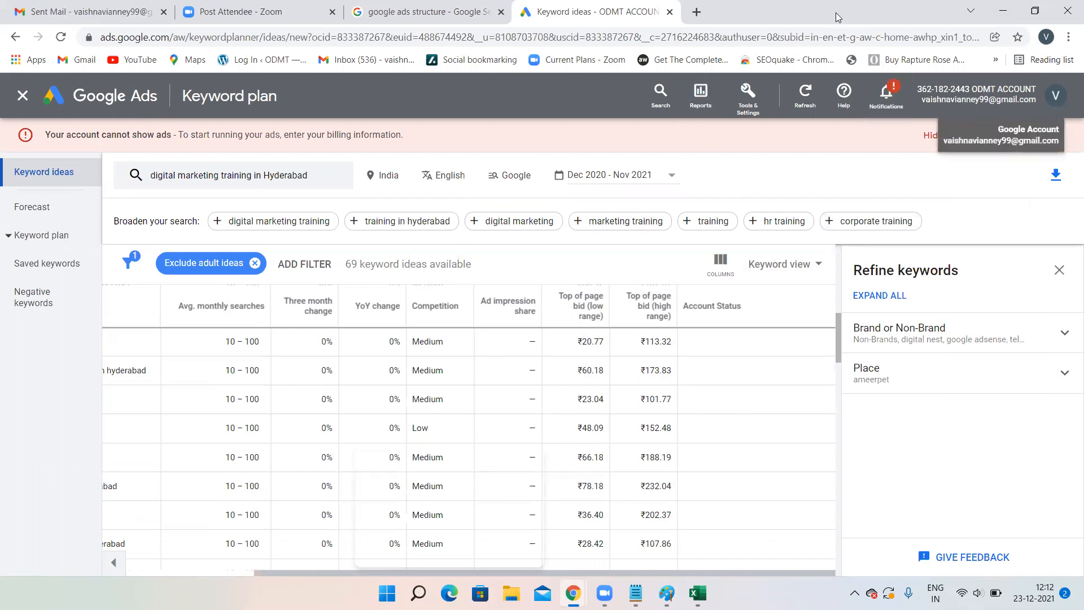
Step: Leave the keyword plan and open the account's All campaigns overview
{"action": "left_click", "coordinate": [103, 88]}
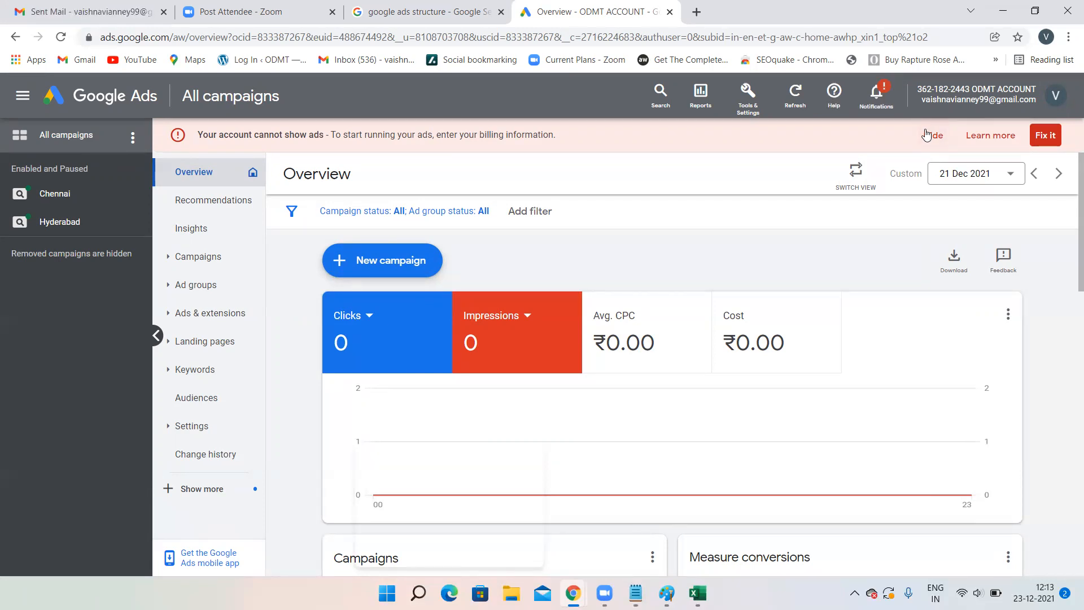
Step: Start creating a new Google Ads account from the account list and confirm the creation
{"action": "left_click", "coordinate": [1056, 97]}
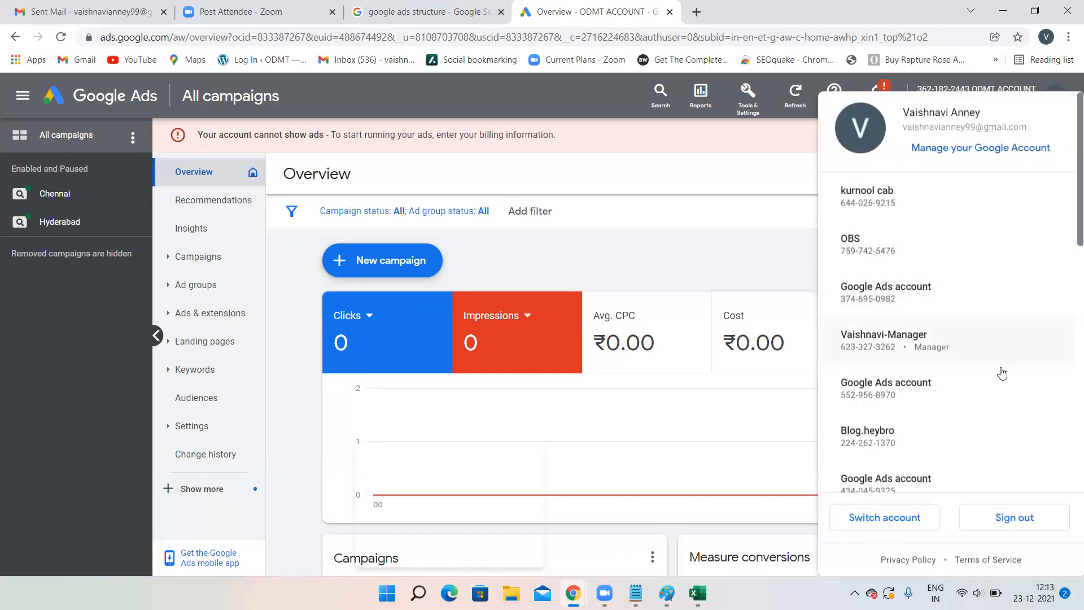
{"action": "scroll", "coordinate": [916, 430], "scroll_direction": "down", "scroll_amount": 10}
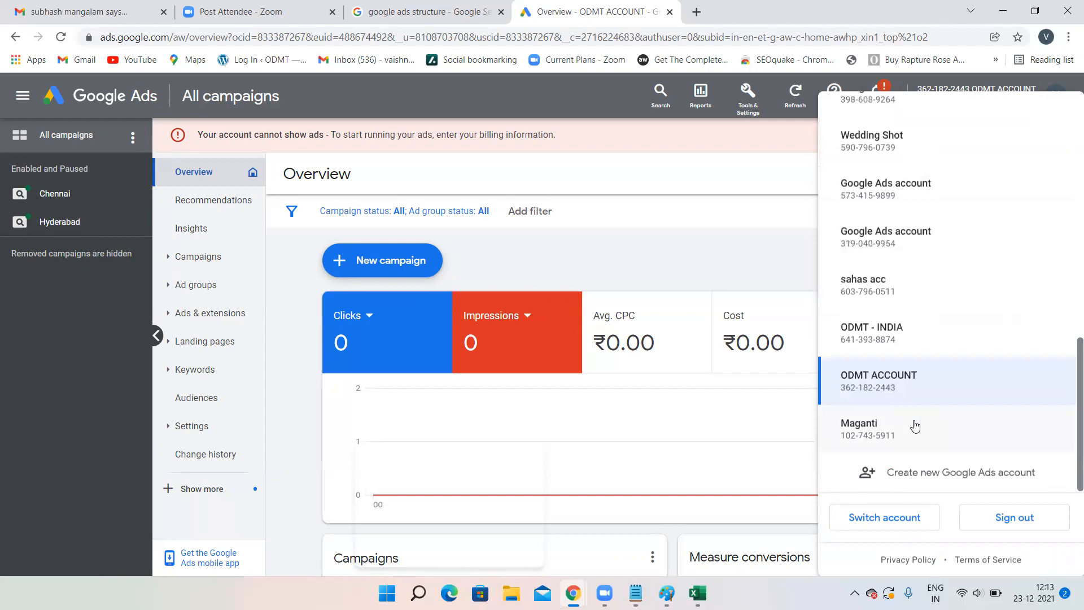
{"action": "left_click", "coordinate": [920, 478]}
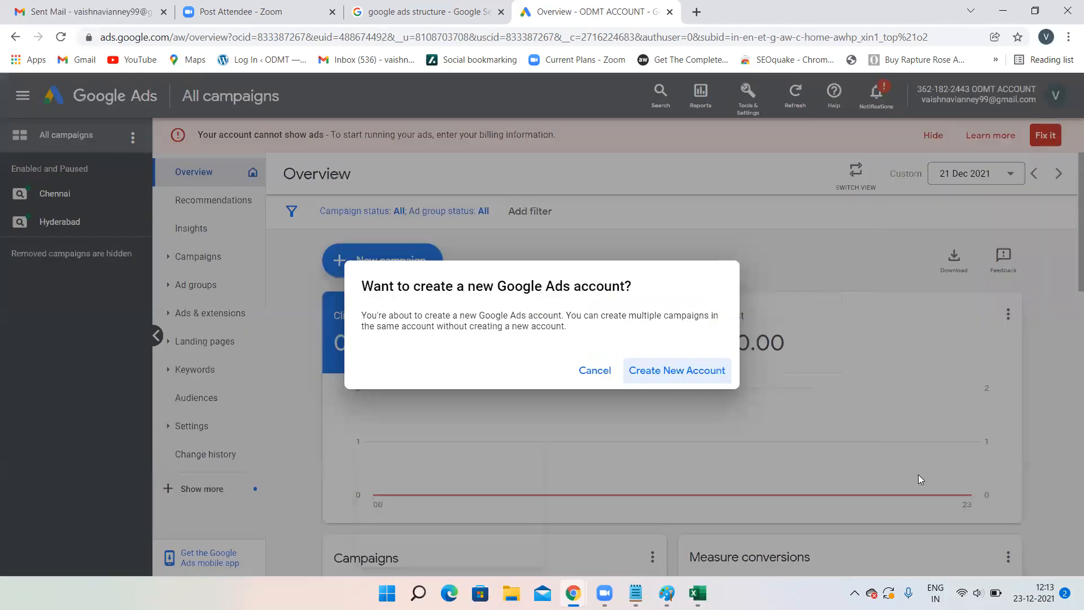
{"action": "left_click", "coordinate": [664, 370]}
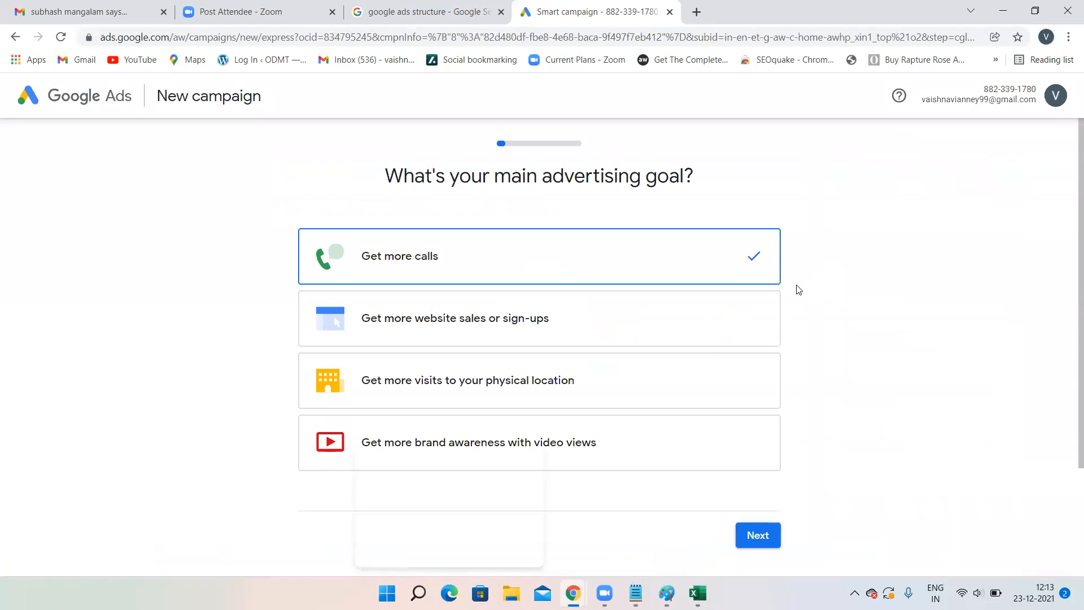
Step: Switch to Expert Mode, create the account without a campaign, and confirm India, (GMT+05:30) India Time and Indian Rupee as the business information
{"action": "scroll", "coordinate": [840, 339], "scroll_direction": "down", "scroll_amount": 3}
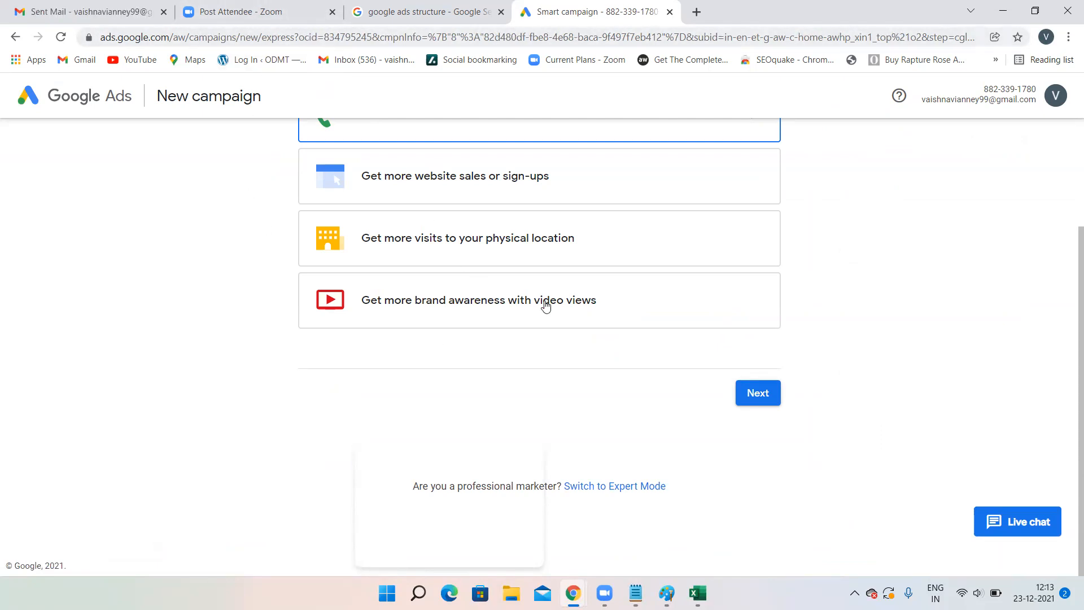
{"action": "left_click", "coordinate": [606, 487]}
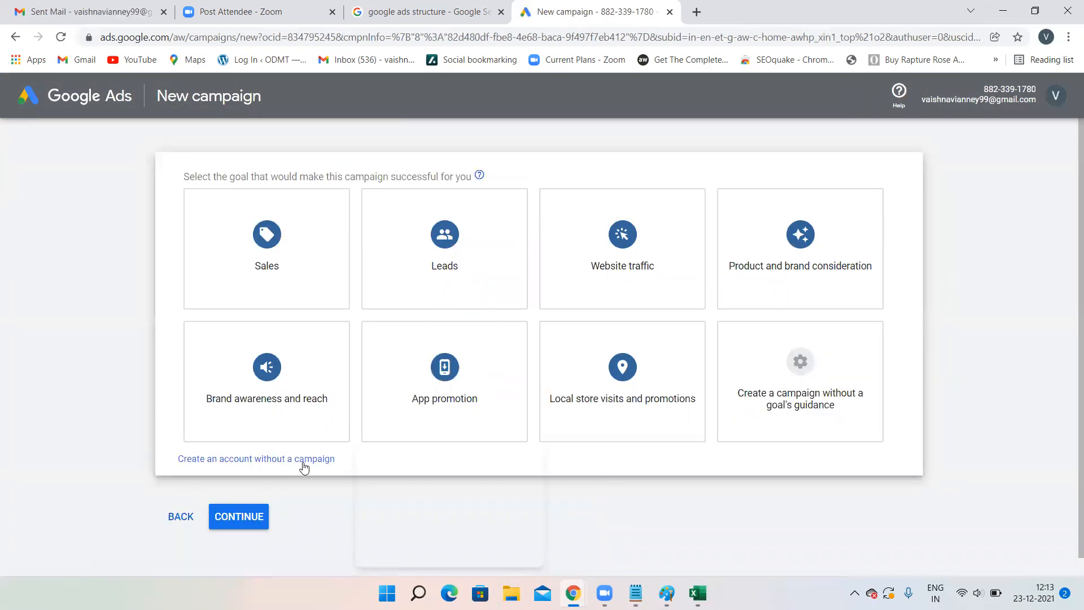
{"action": "left_click", "coordinate": [260, 459]}
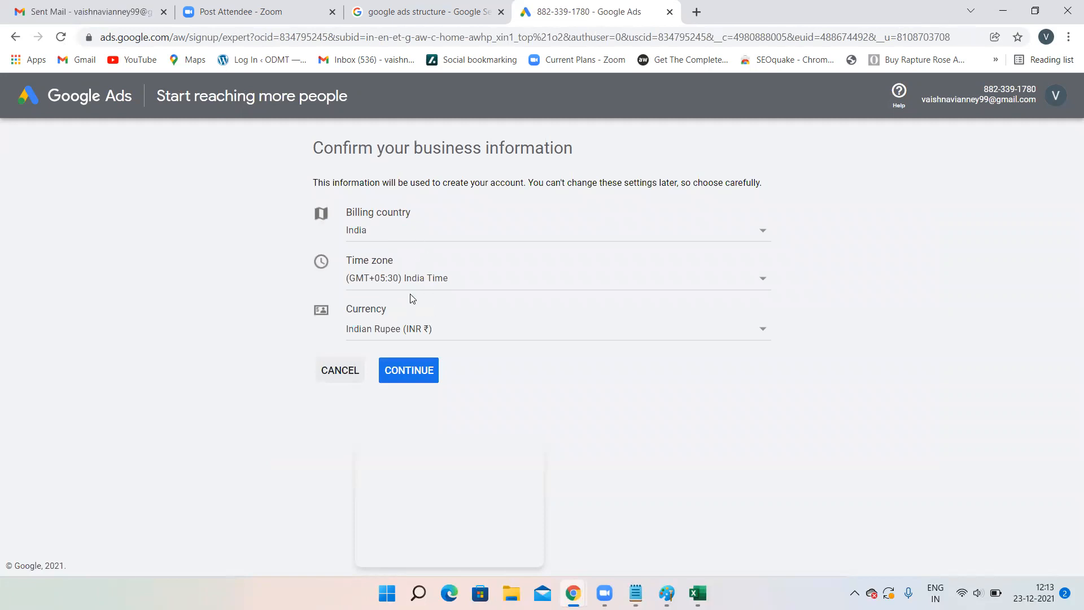
{"action": "left_click", "coordinate": [415, 370]}
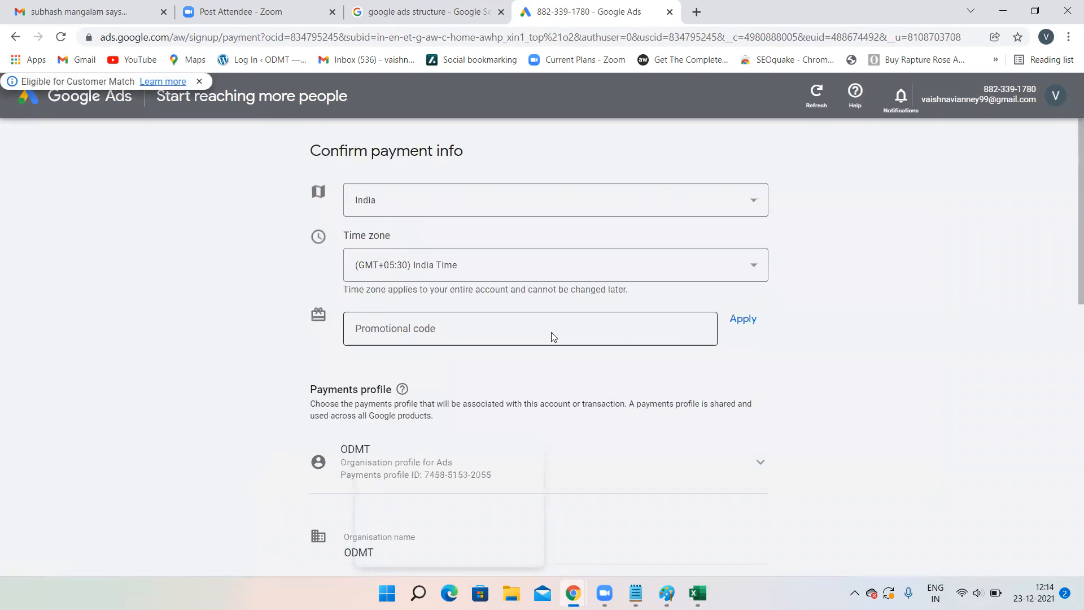
{"action": "scroll", "coordinate": [552, 333], "scroll_direction": "down", "scroll_amount": 10}
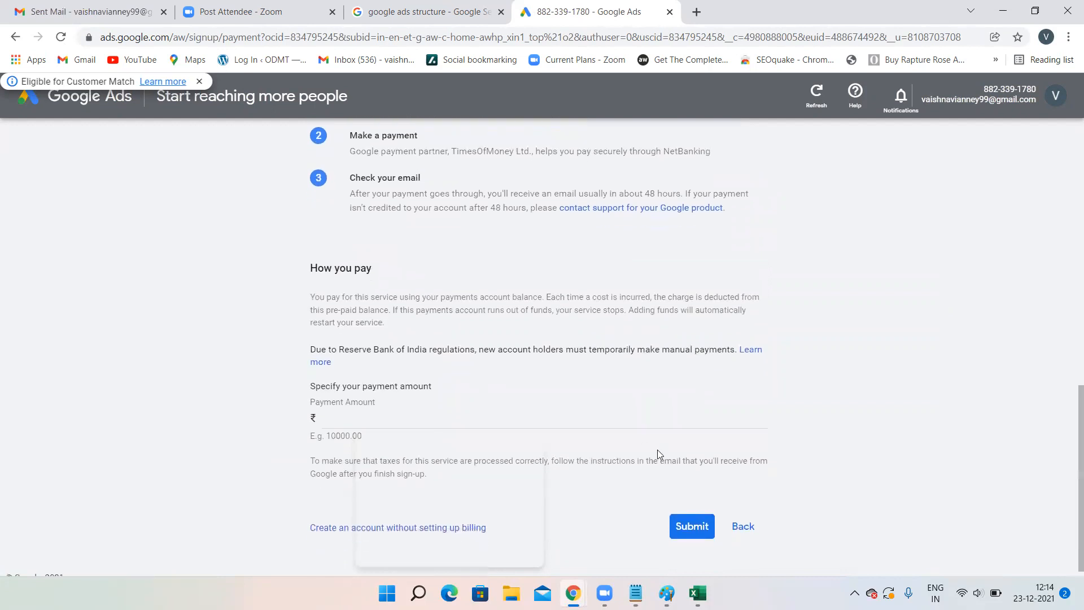
{"action": "left_click", "coordinate": [718, 515]}
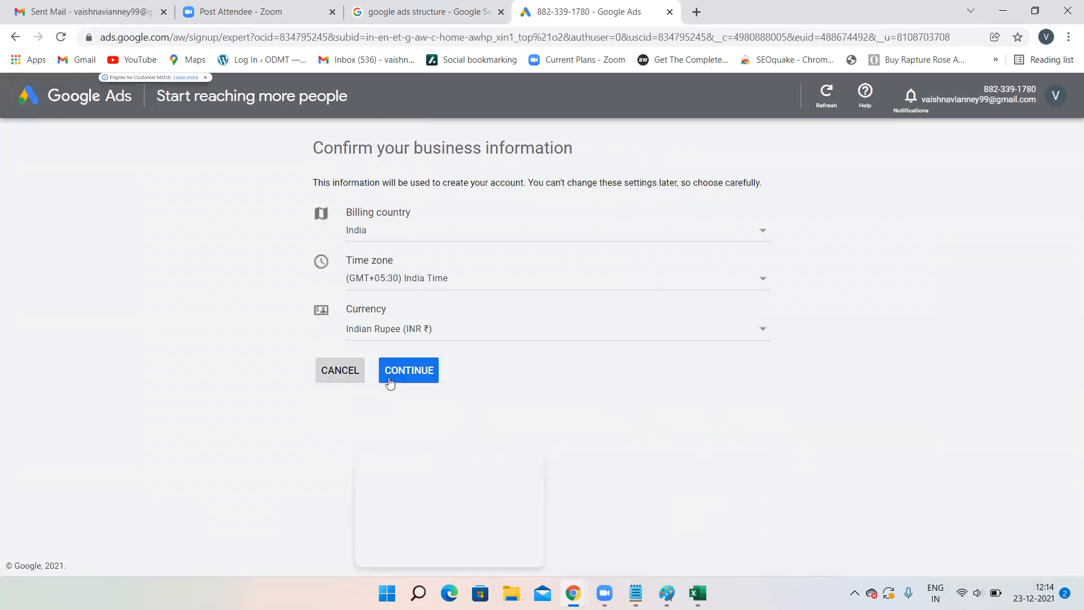
{"action": "left_click", "coordinate": [411, 373]}
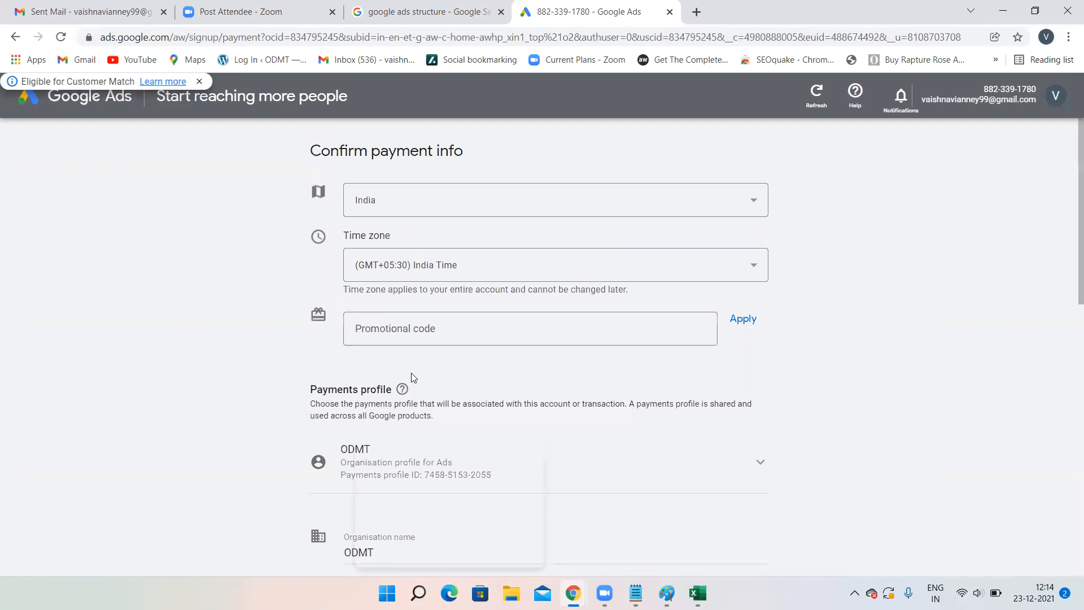
Step: Keep NetBanking as the payment method, set the payment amount to ₹500 and submit the payment info
{"action": "scroll", "coordinate": [414, 376], "scroll_direction": "down", "scroll_amount": 7}
{"action": "scroll", "coordinate": [413, 377], "scroll_direction": "down", "scroll_amount": 8}
{"action": "scroll", "coordinate": [414, 377], "scroll_direction": "up", "scroll_amount": 6}
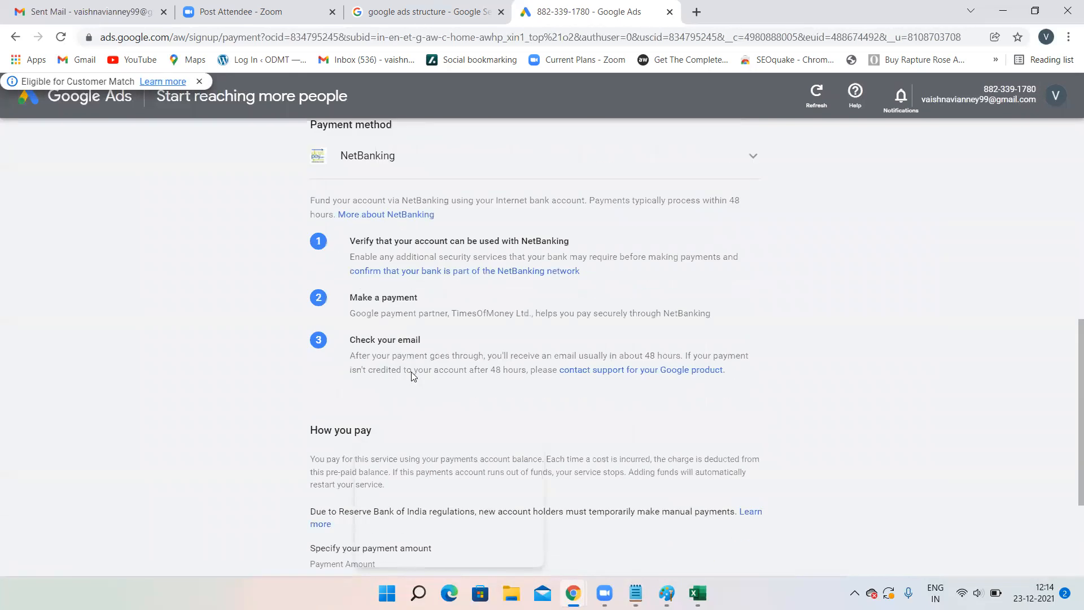
{"action": "scroll", "coordinate": [480, 236], "scroll_direction": "up", "scroll_amount": 2}
{"action": "left_click", "coordinate": [382, 277]}
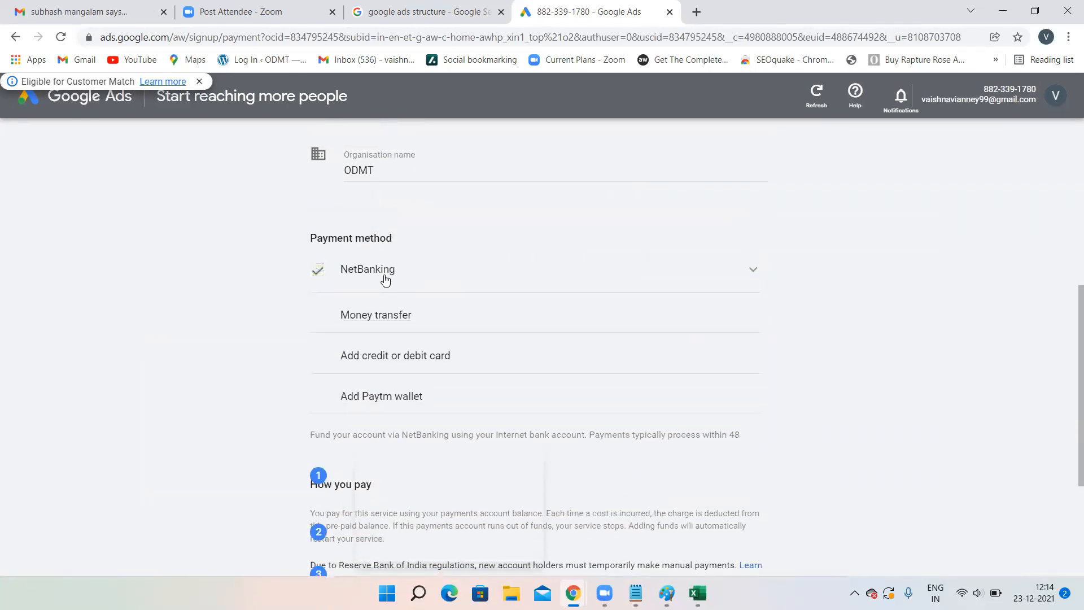
{"action": "scroll", "coordinate": [466, 357], "scroll_direction": "down", "scroll_amount": 4}
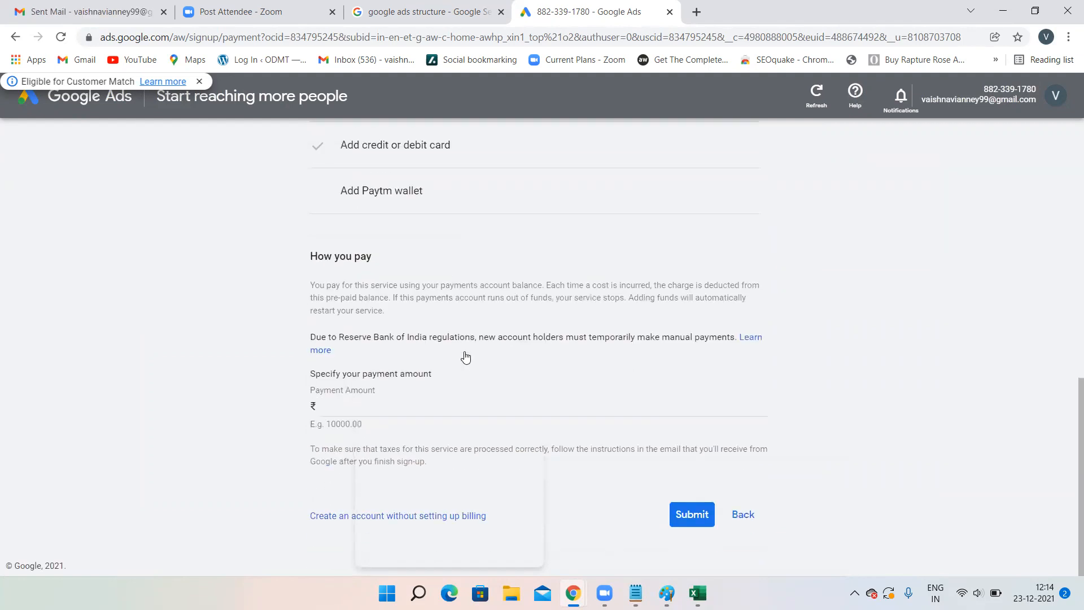
{"action": "type", "text": "500"}
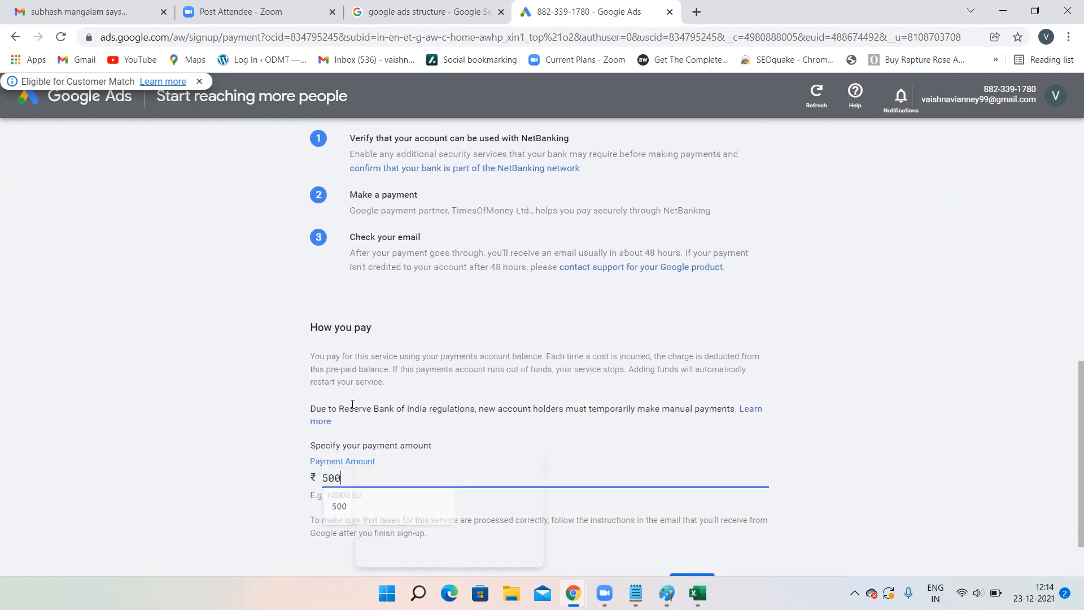
{"action": "scroll", "coordinate": [548, 373], "scroll_direction": "down", "scroll_amount": 2}
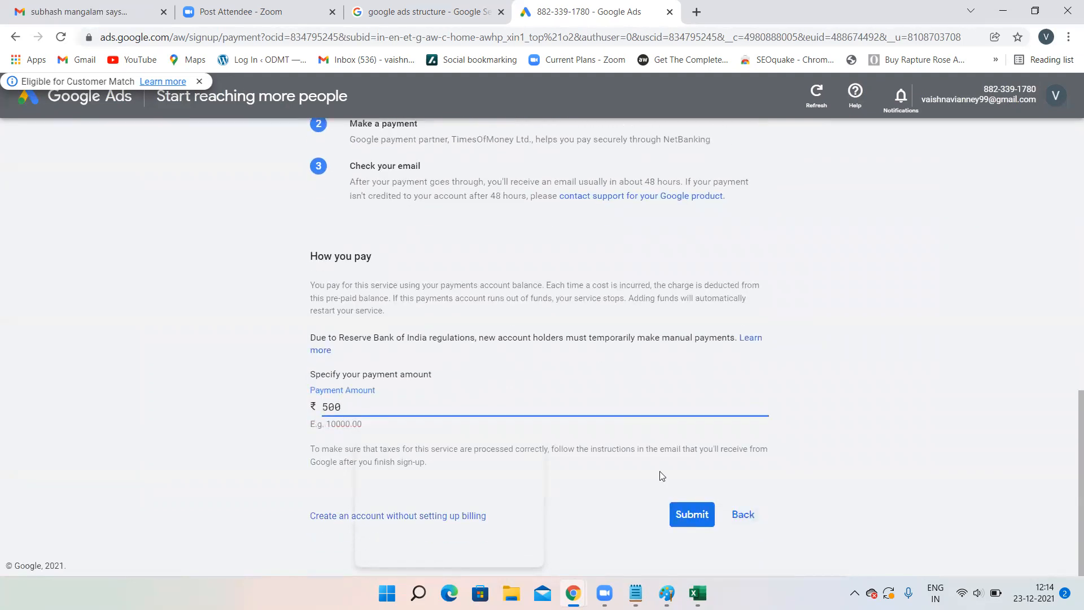
{"action": "left_click", "coordinate": [681, 505]}
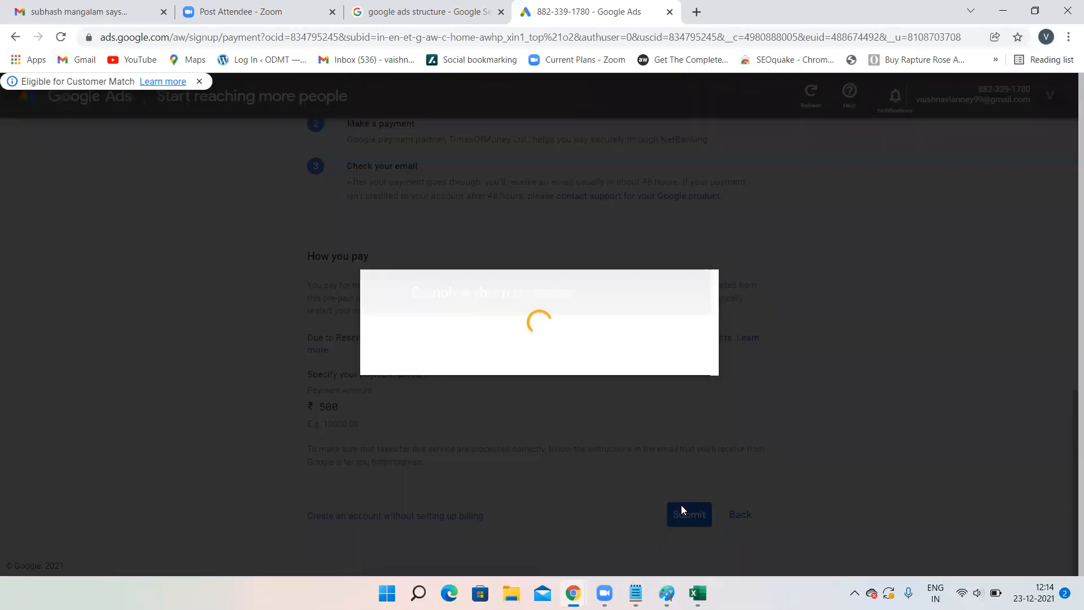
Step: Try the NetBanking payment page with Canara Bank under Net Banking Corporate Account, and leave it without paying
{"action": "left_click", "coordinate": [673, 382]}
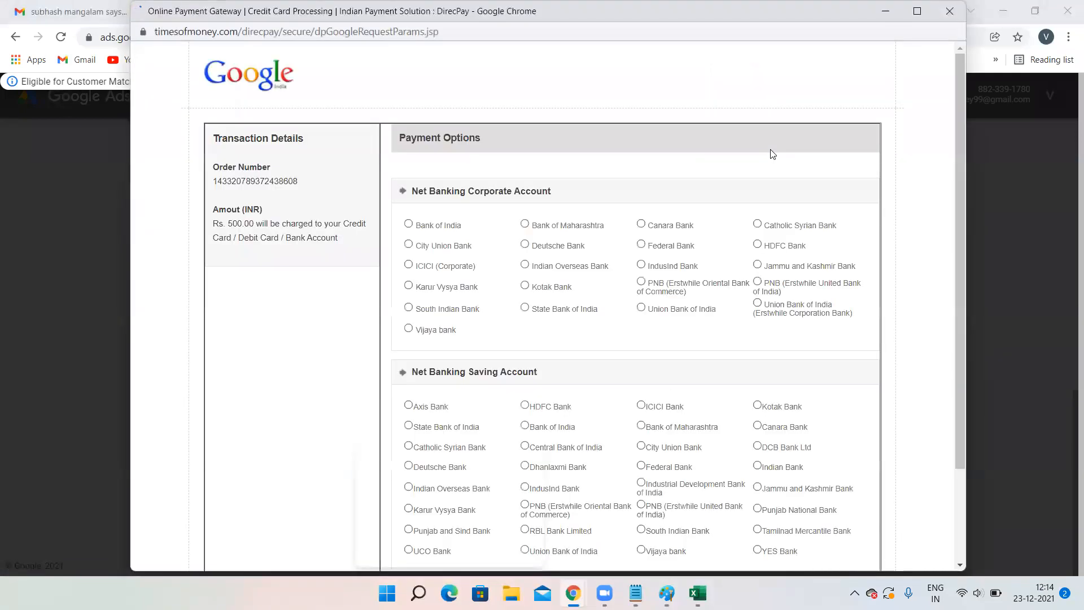
{"action": "left_click", "coordinate": [641, 223]}
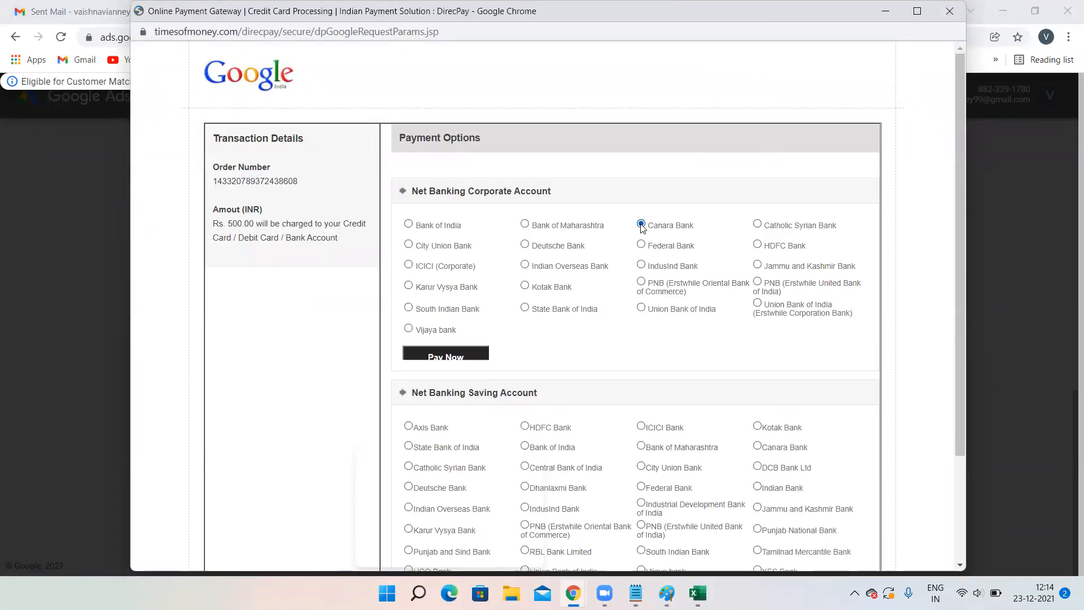
{"action": "left_click", "coordinate": [883, 10]}
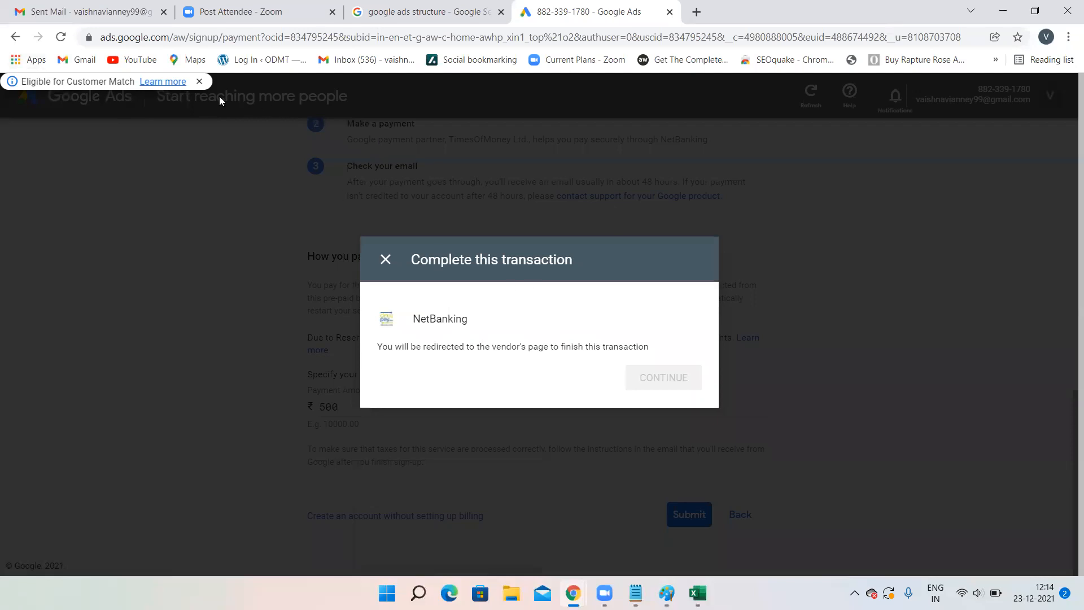
Step: Dismiss the Customer Match notice and the transaction dialog, and open the newly created account
{"action": "left_click", "coordinate": [200, 81]}
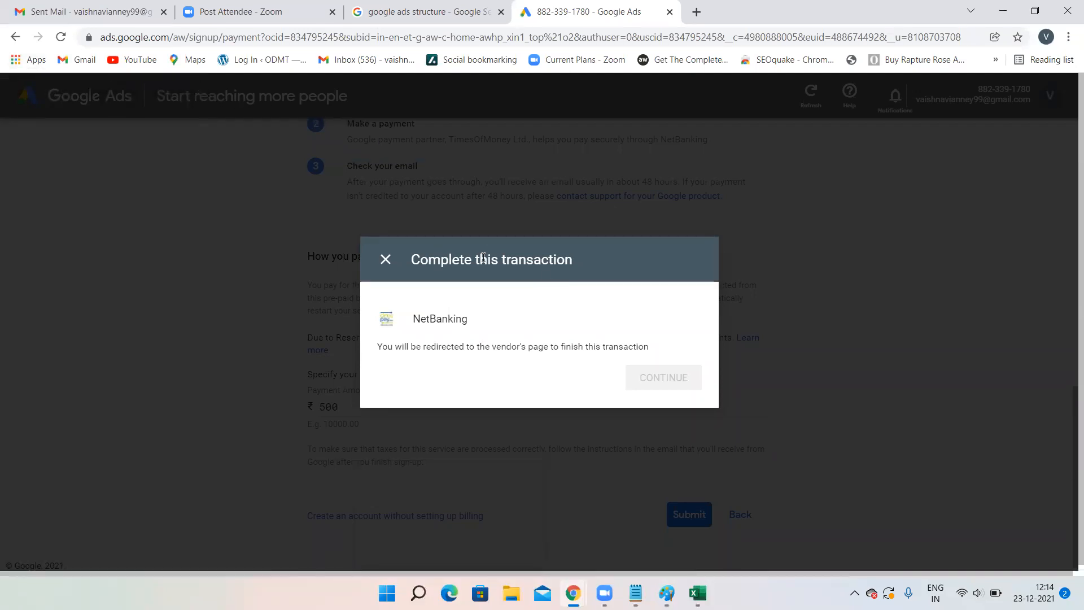
{"action": "left_click", "coordinate": [385, 259]}
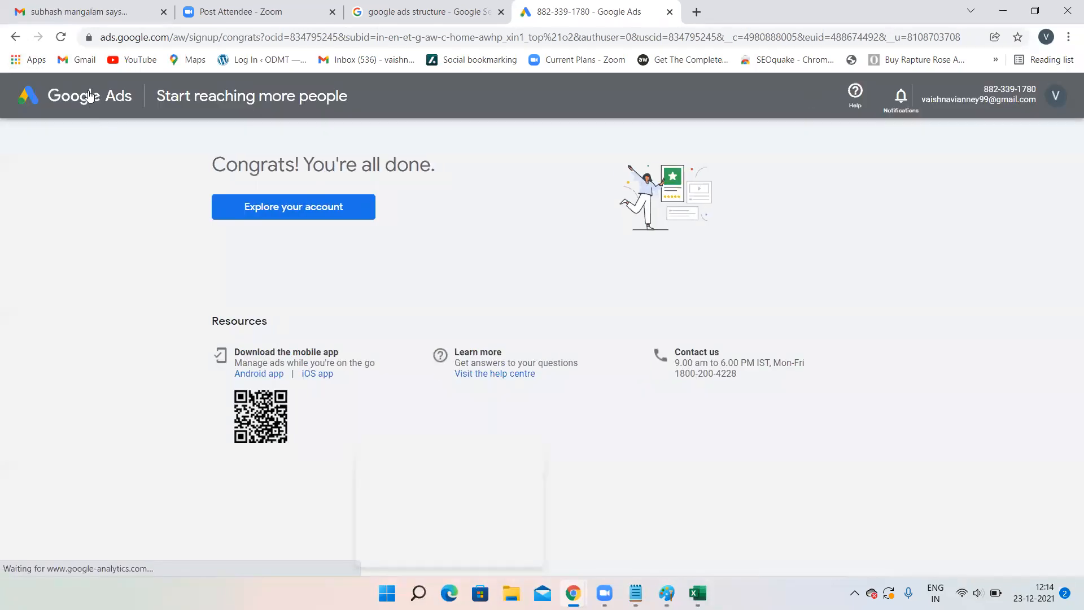
{"action": "left_click", "coordinate": [288, 208]}
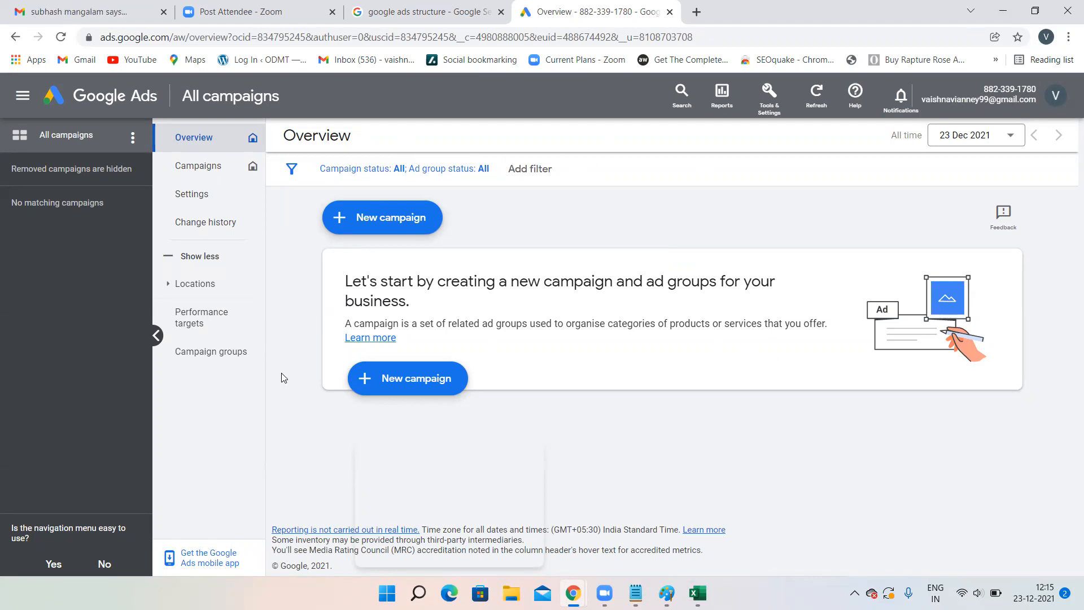
Step: Set the account name to "wedding shot" in the account preferences, save it, and reload the All campaigns overview
{"action": "left_click", "coordinate": [770, 103]}
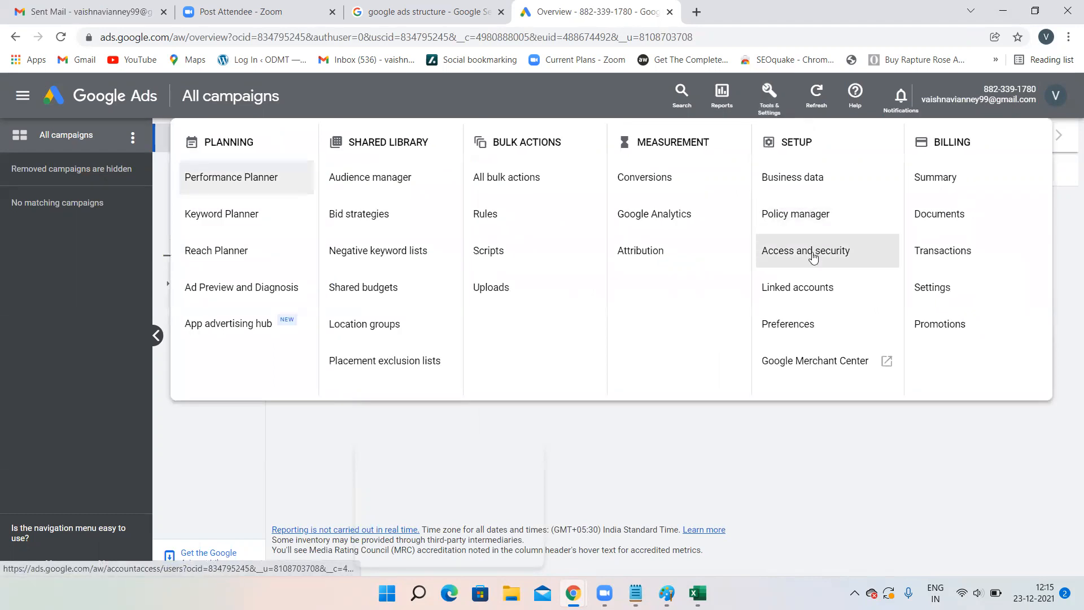
{"action": "left_click", "coordinate": [805, 326]}
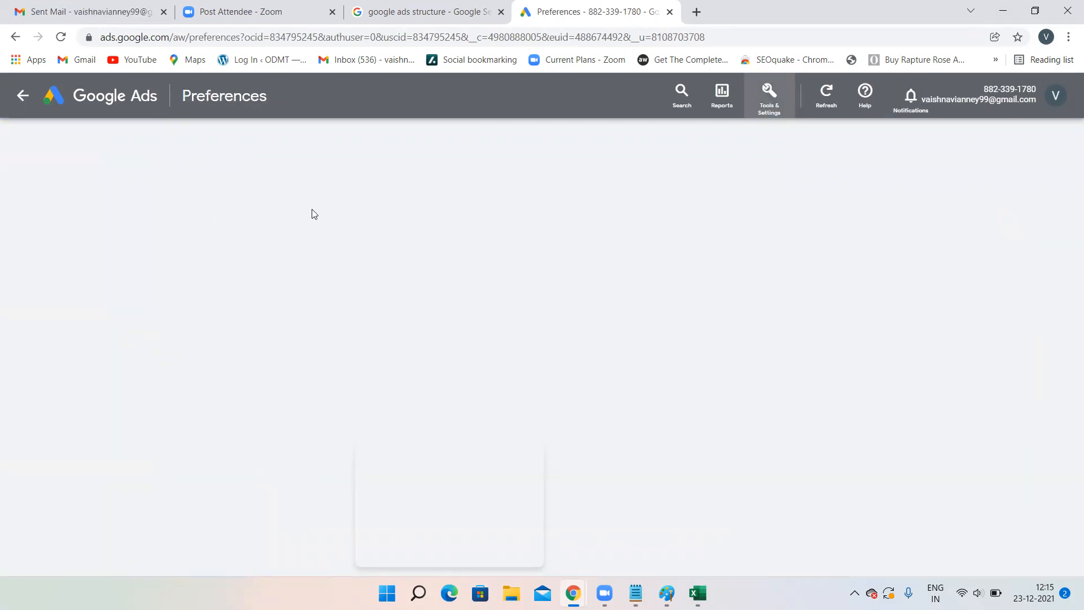
{"action": "left_click", "coordinate": [353, 373]}
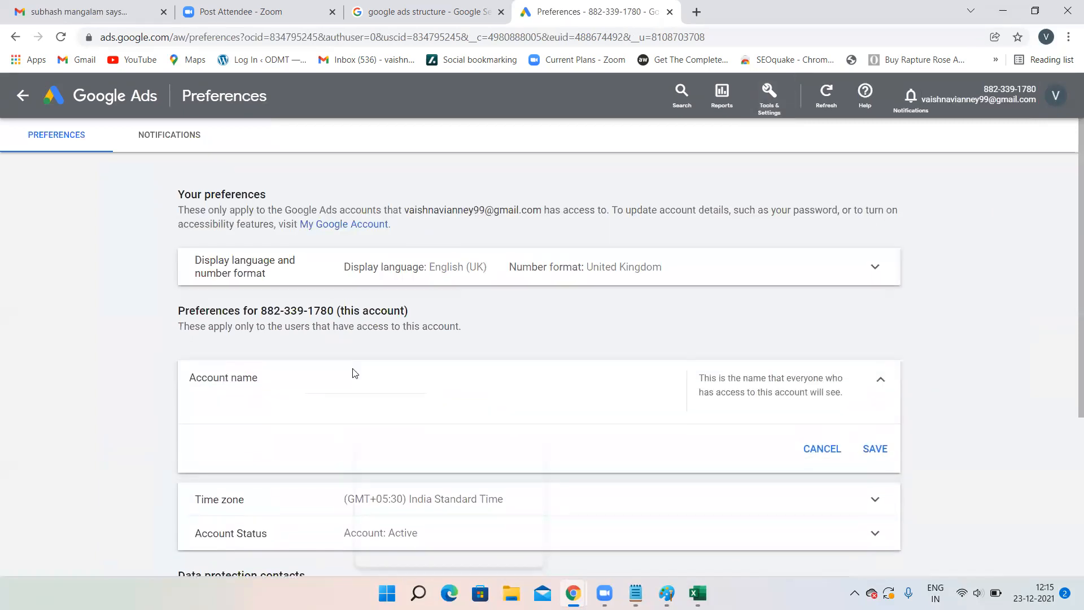
{"action": "left_click", "coordinate": [334, 384]}
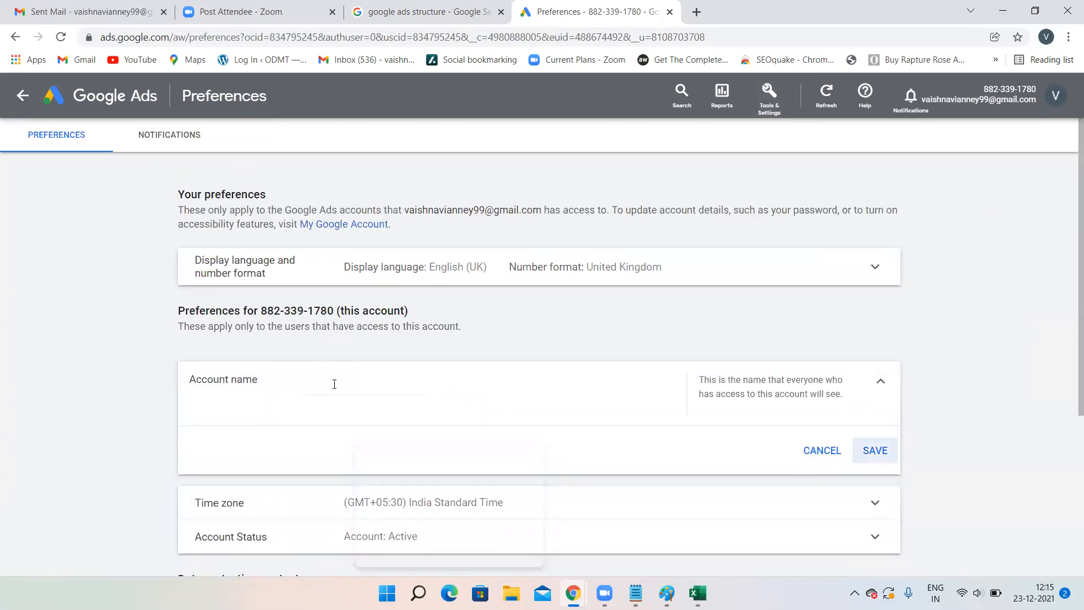
{"action": "key", "text": "Return"}
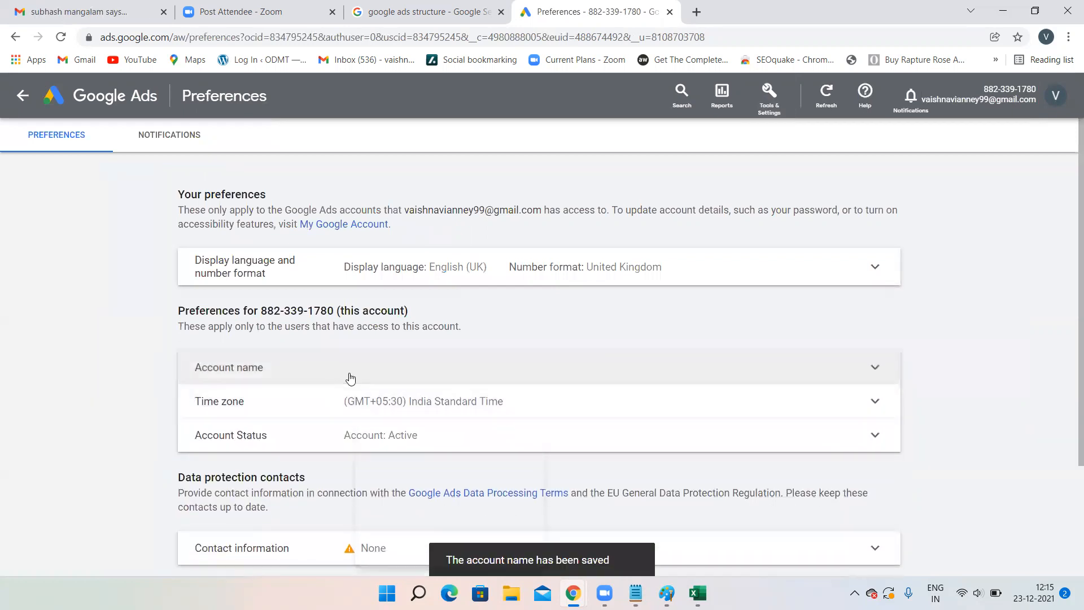
{"action": "left_click", "coordinate": [344, 375]}
{"action": "left_click", "coordinate": [341, 380]}
{"action": "type", "text": "wedding shot"}
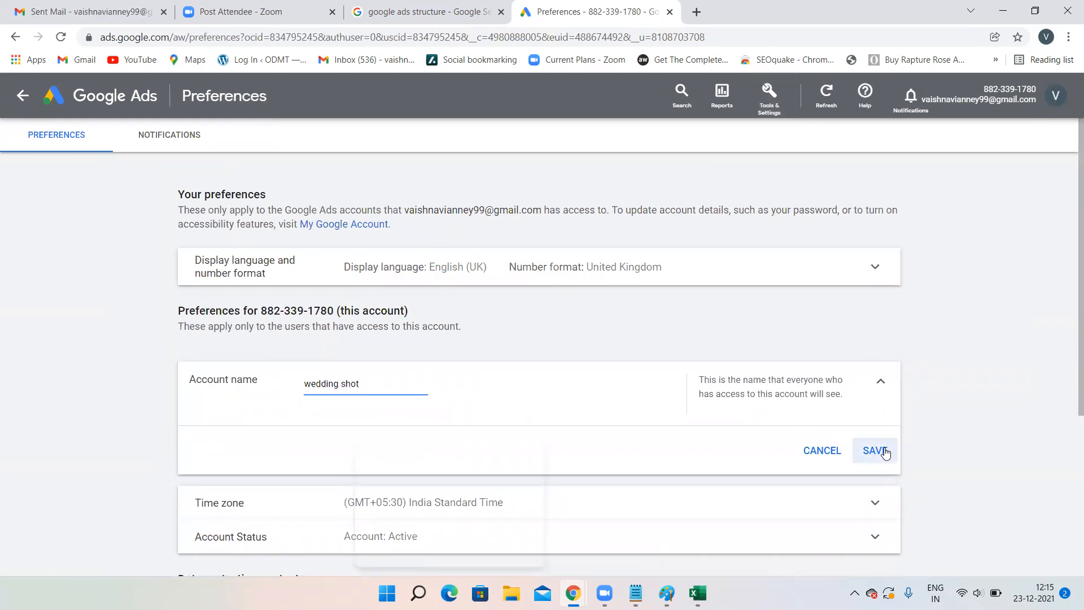
{"action": "left_click", "coordinate": [876, 451]}
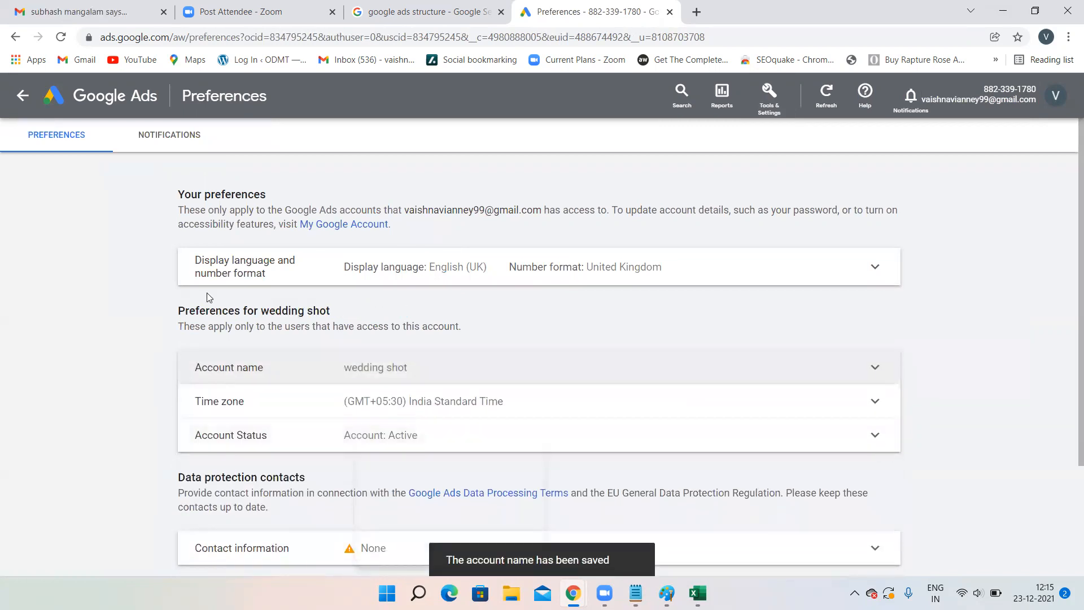
{"action": "left_click", "coordinate": [104, 96]}
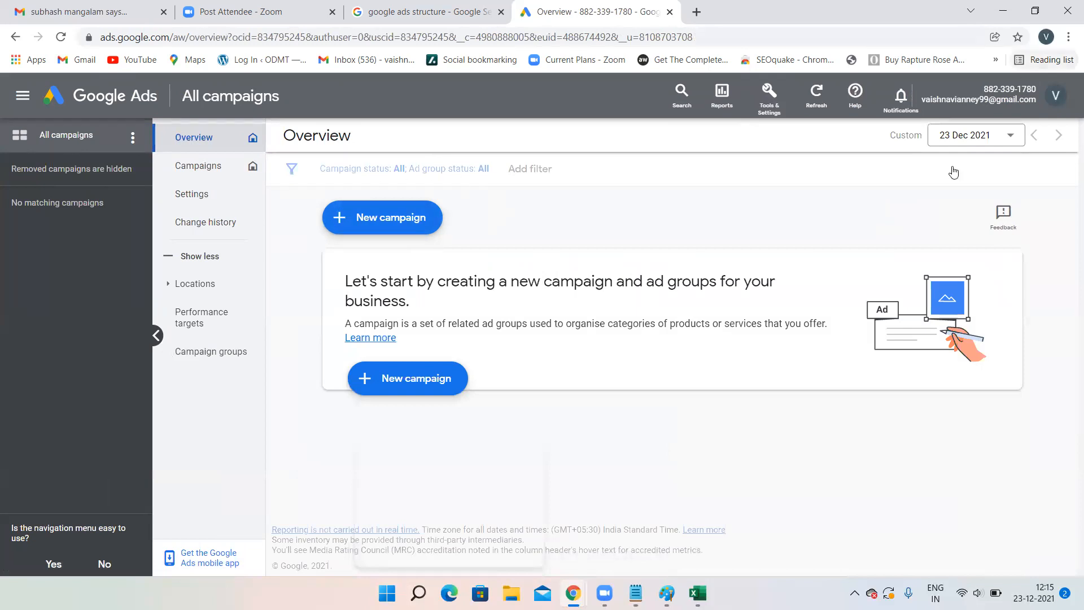
{"action": "left_click", "coordinate": [62, 38]}
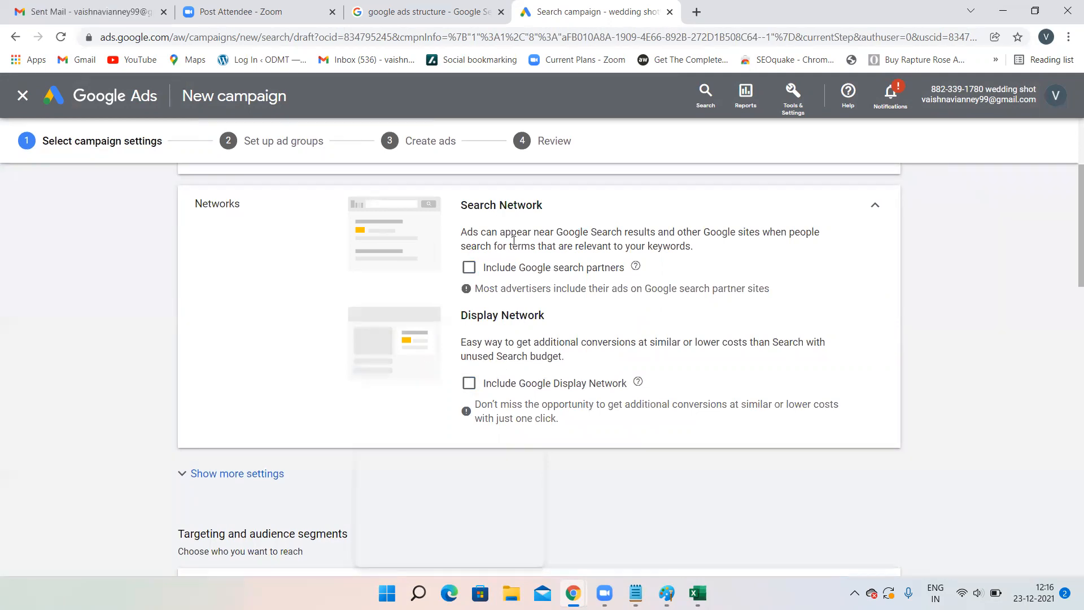
Step: Show the additional campaign settings, switch the end date option to Select a date, and view the start and end calendars without picking a date
{"action": "scroll", "coordinate": [536, 332], "scroll_direction": "down", "scroll_amount": 4}
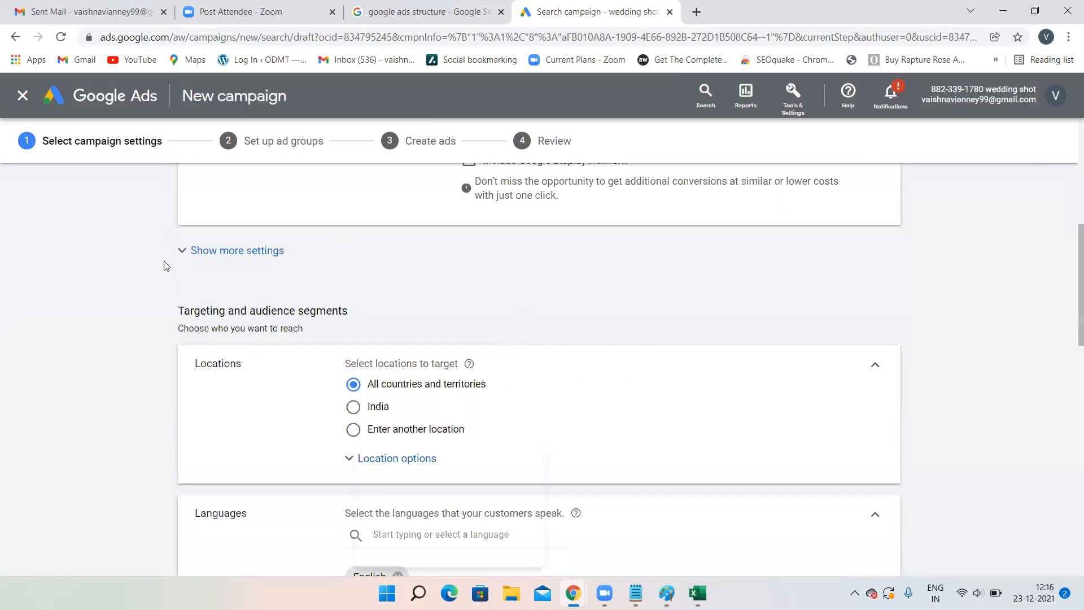
{"action": "left_click", "coordinate": [221, 252]}
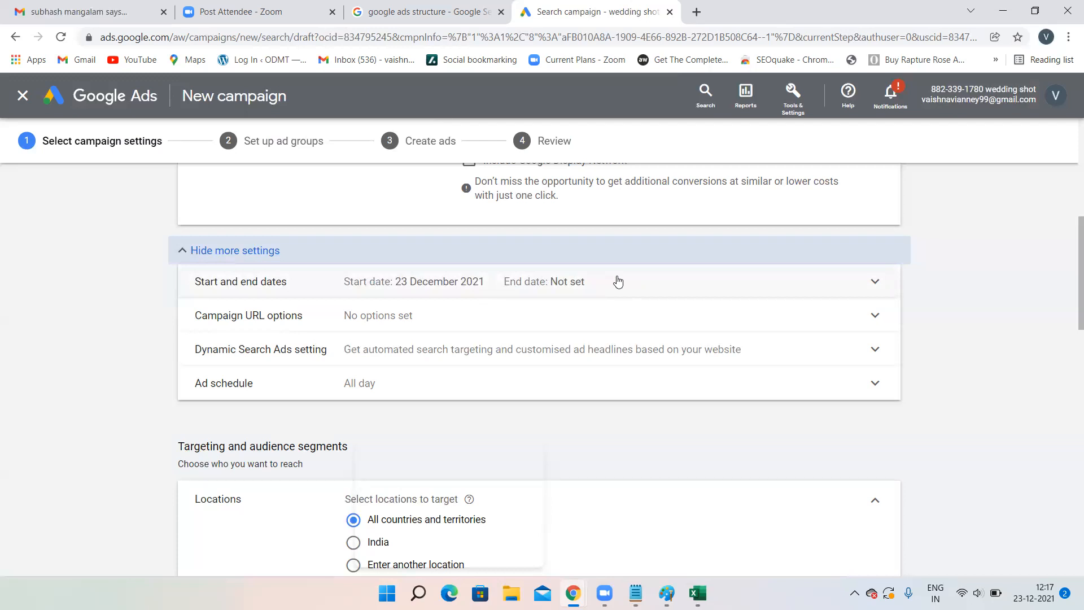
{"action": "left_click", "coordinate": [591, 295]}
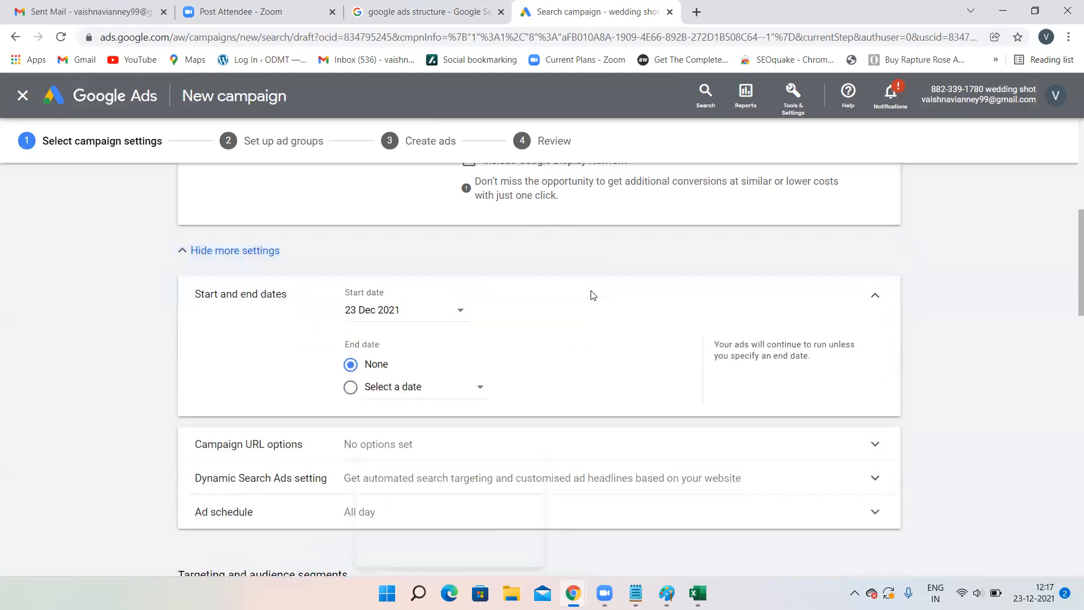
{"action": "left_click", "coordinate": [452, 394]}
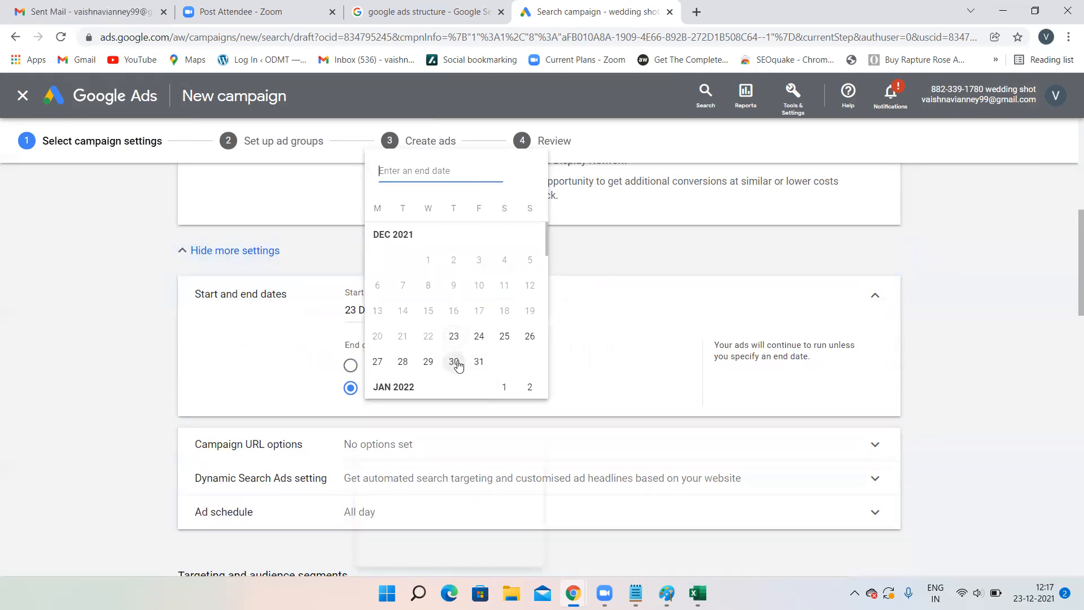
{"action": "left_click", "coordinate": [267, 334]}
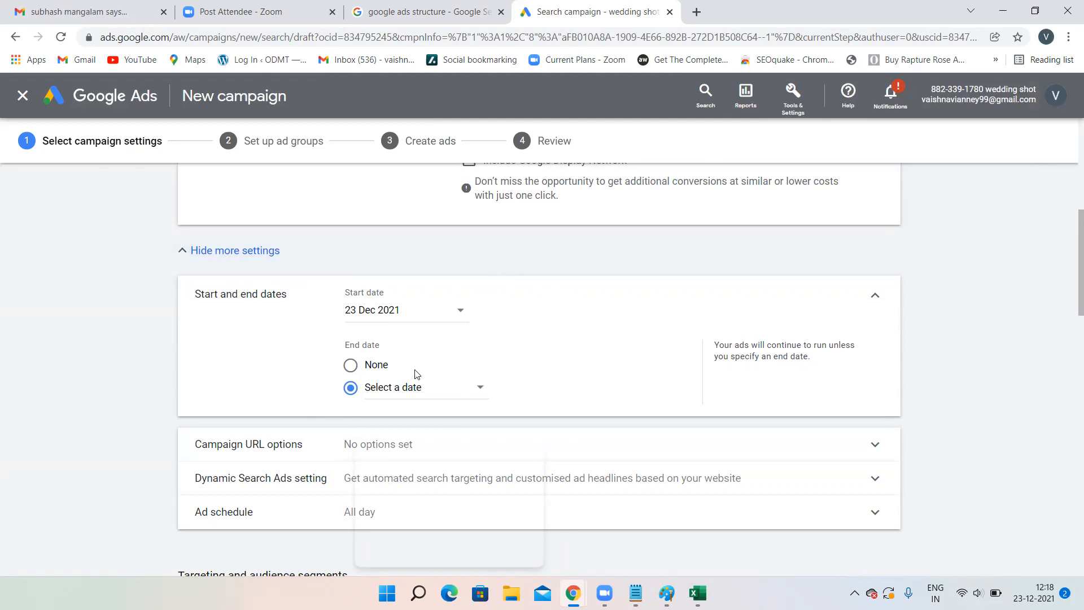
{"action": "left_click", "coordinate": [389, 398]}
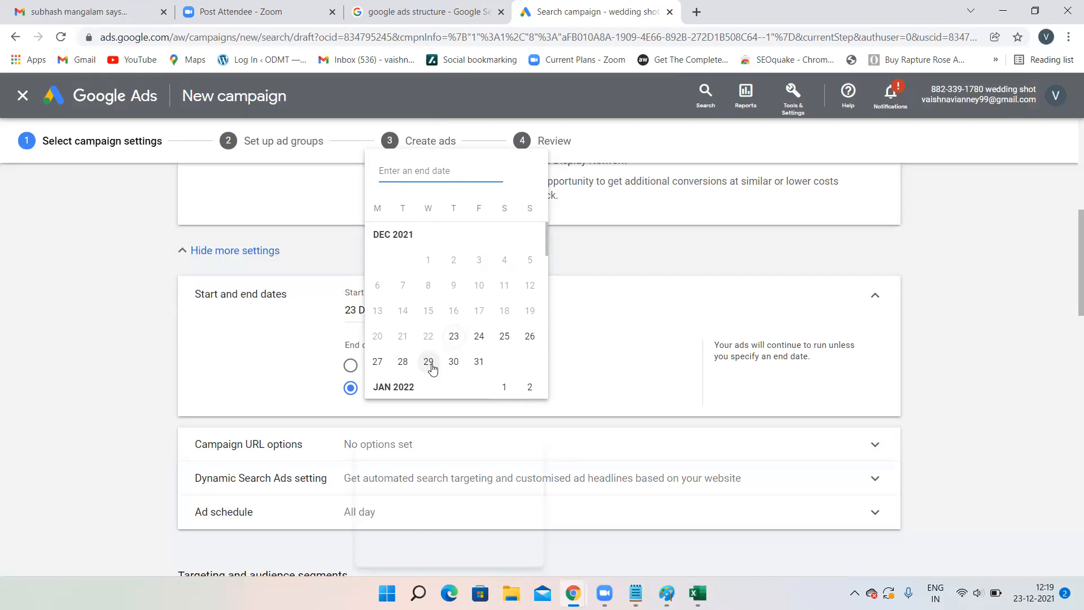
{"action": "left_click", "coordinate": [280, 358]}
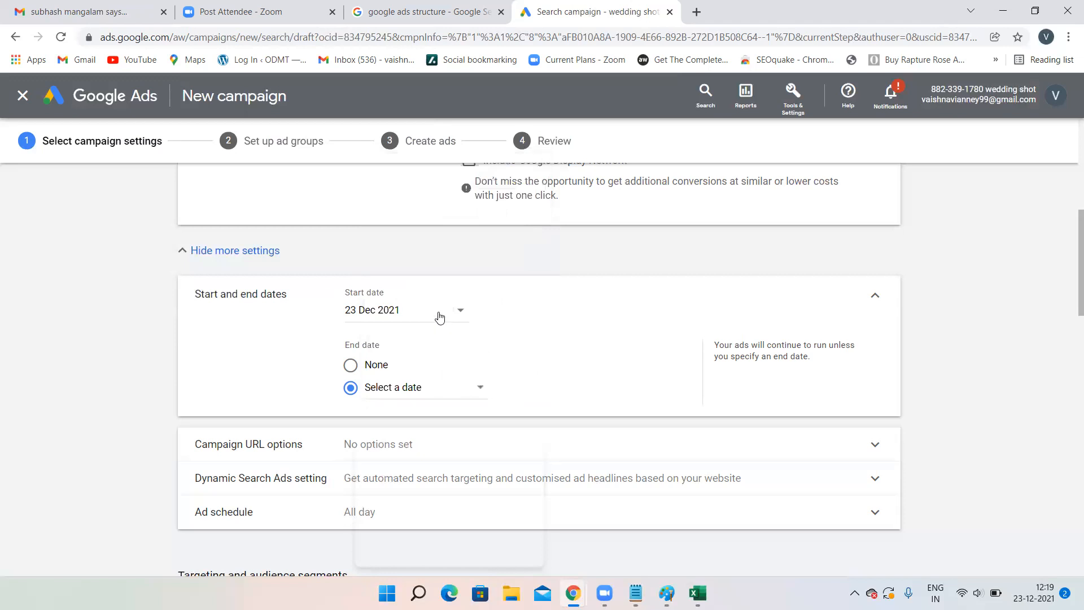
{"action": "left_click", "coordinate": [440, 317]}
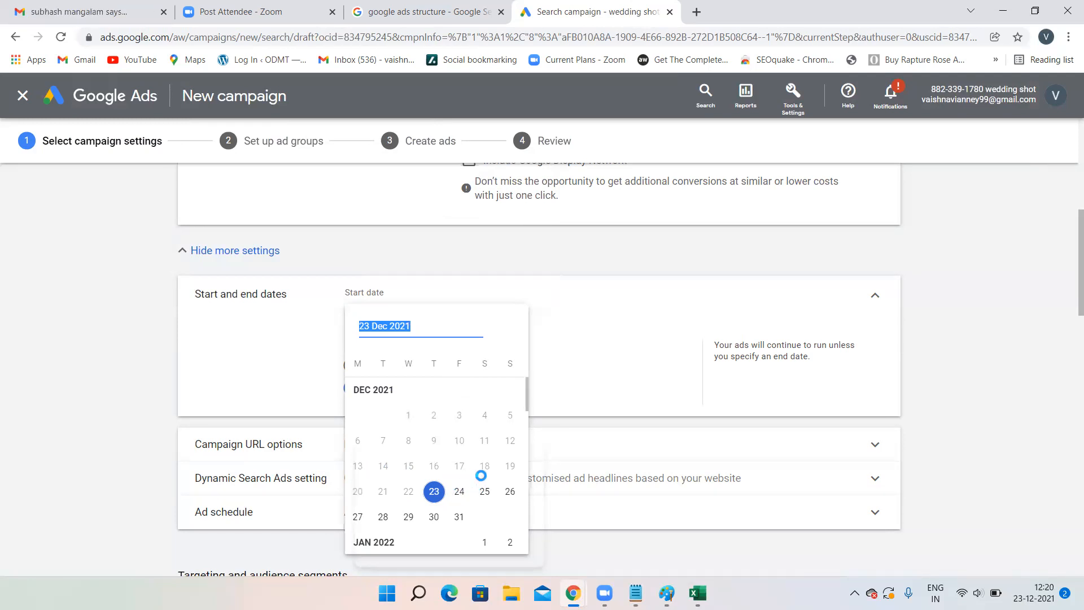
{"action": "left_click", "coordinate": [264, 352]}
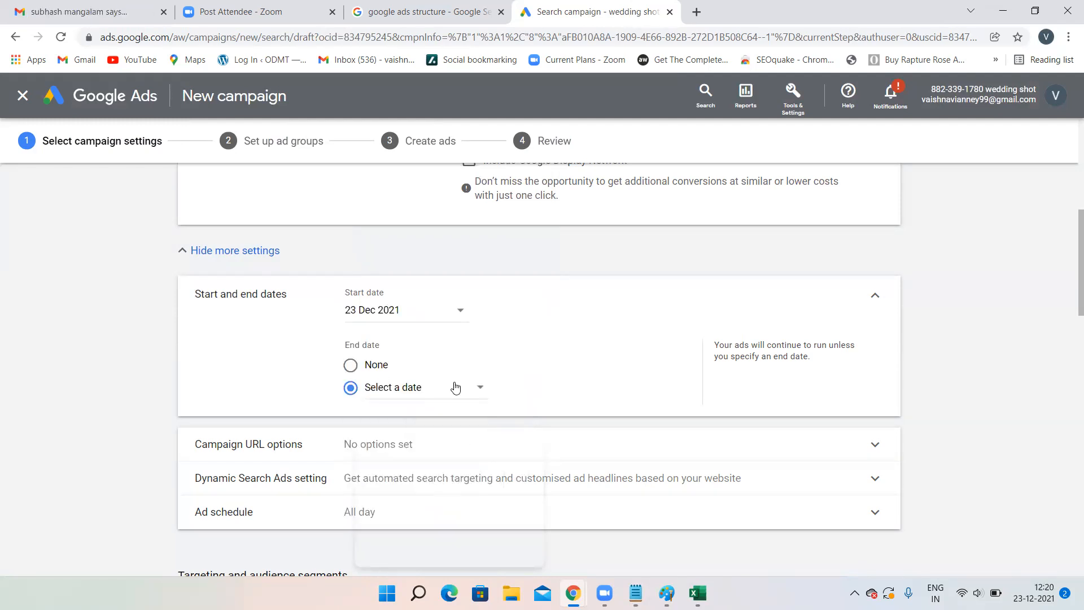
Step: Expand the campaign's ad schedule and set its days to Mondays - Fridays
{"action": "scroll", "coordinate": [455, 388], "scroll_direction": "down", "scroll_amount": 4}
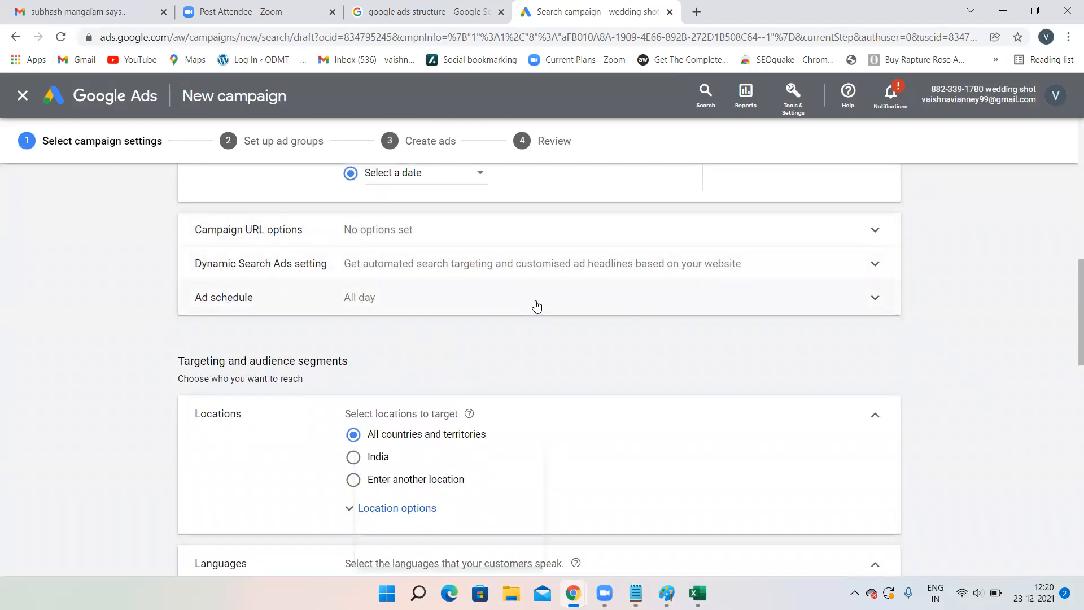
{"action": "scroll", "coordinate": [536, 306], "scroll_direction": "down", "scroll_amount": 2}
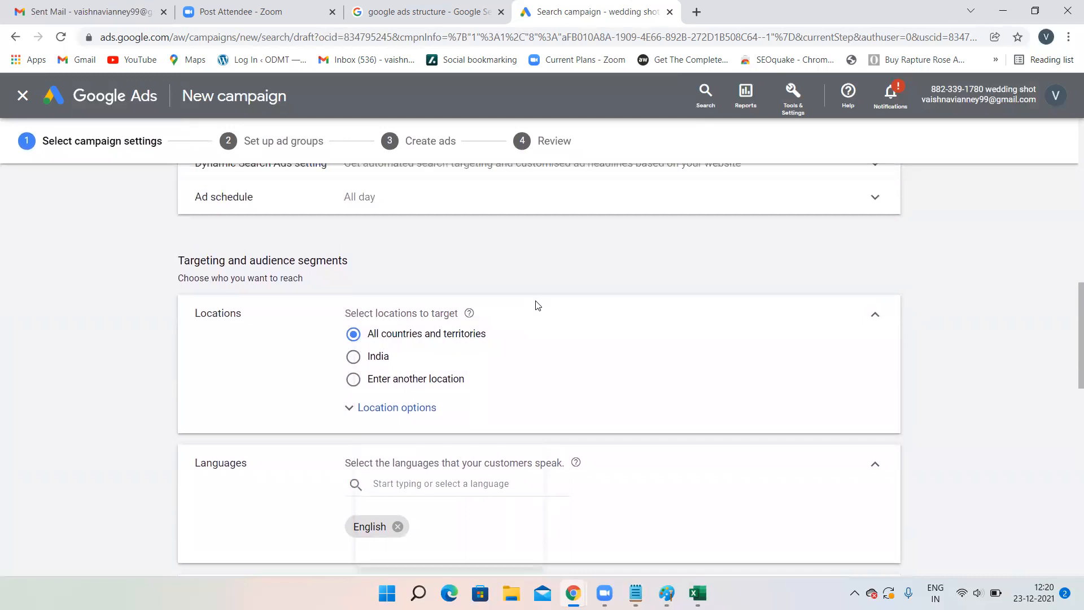
{"action": "scroll", "coordinate": [537, 305], "scroll_direction": "down", "scroll_amount": 1}
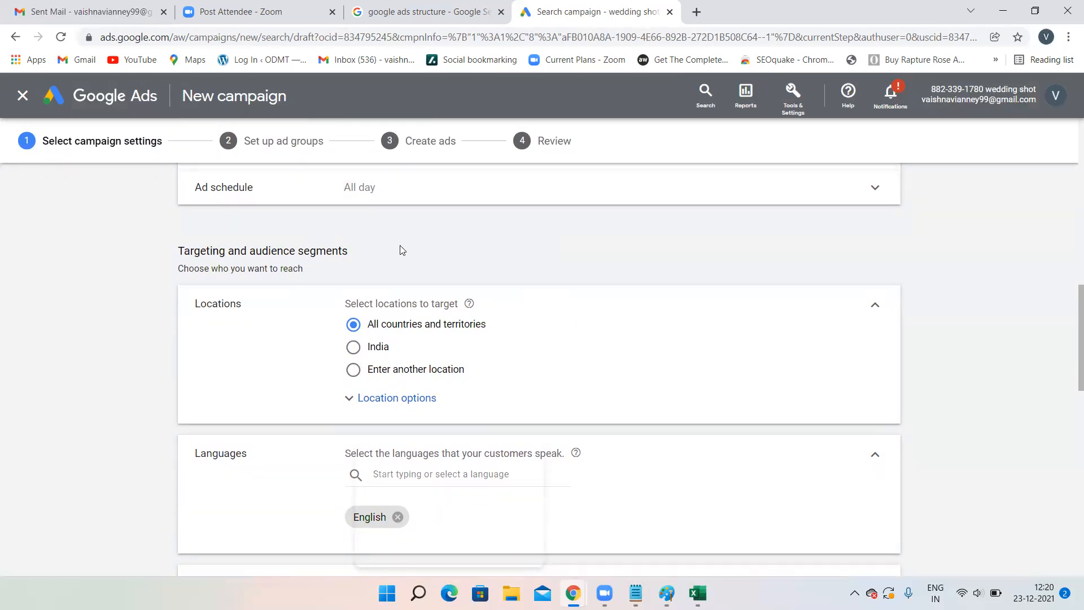
{"action": "left_click", "coordinate": [471, 186]}
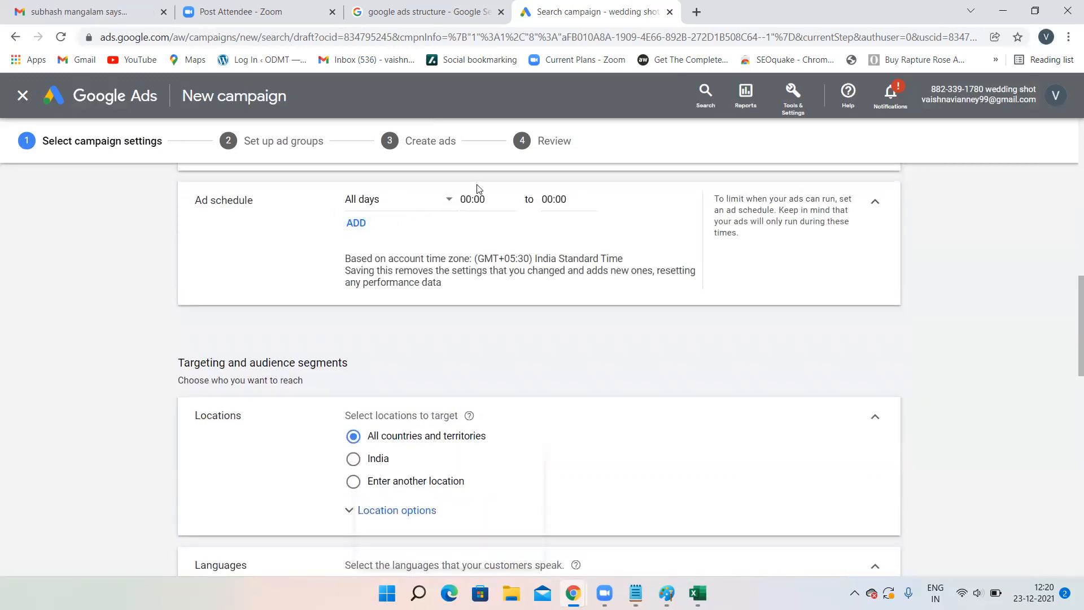
{"action": "left_click", "coordinate": [428, 206]}
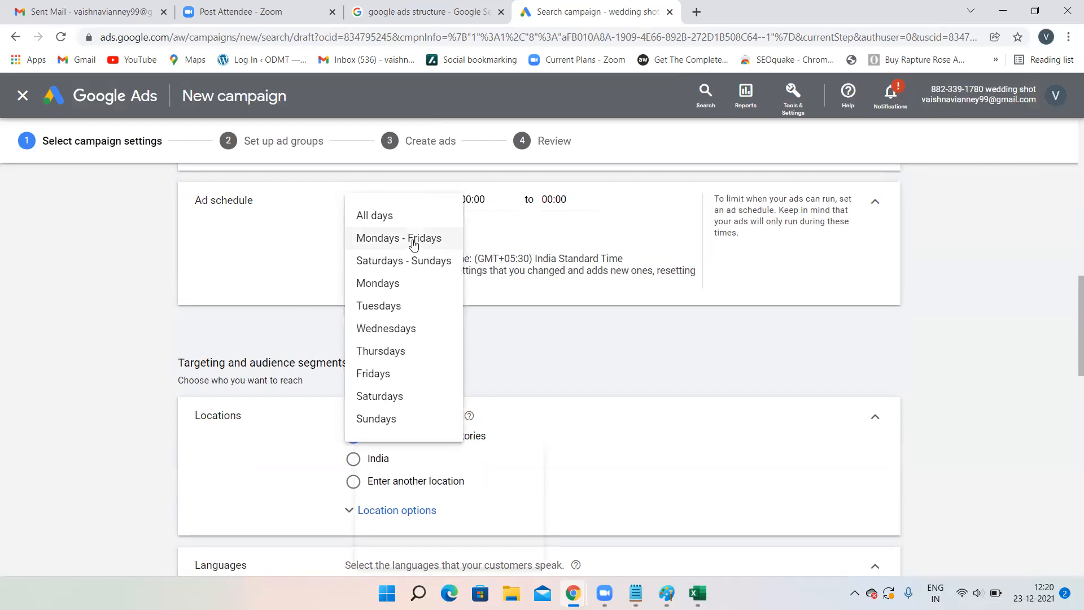
{"action": "left_click", "coordinate": [416, 238]}
{"action": "left_click", "coordinate": [438, 204]}
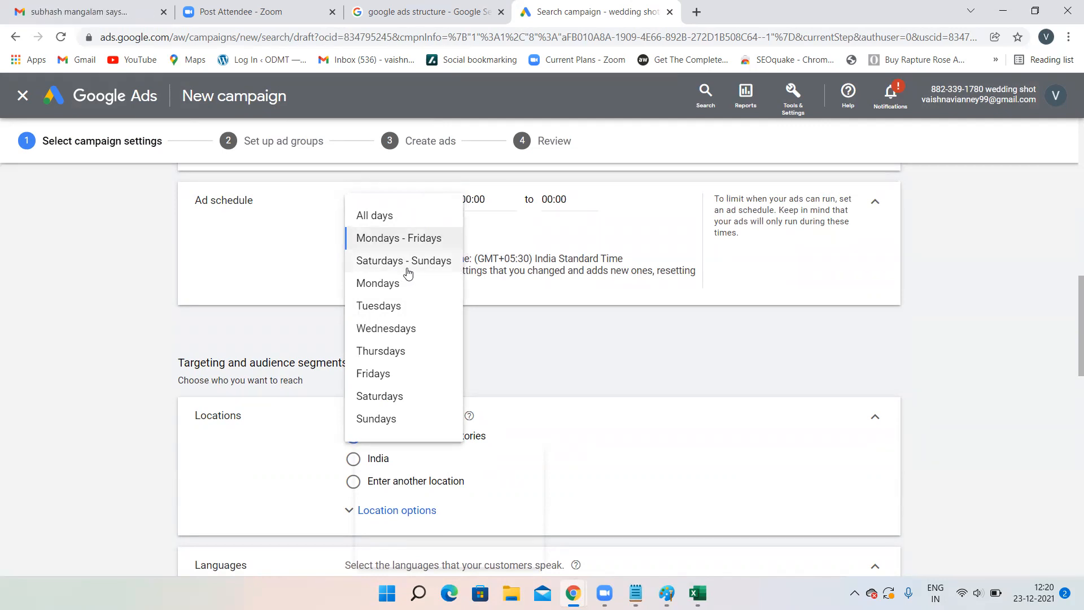
{"action": "left_click", "coordinate": [403, 241]}
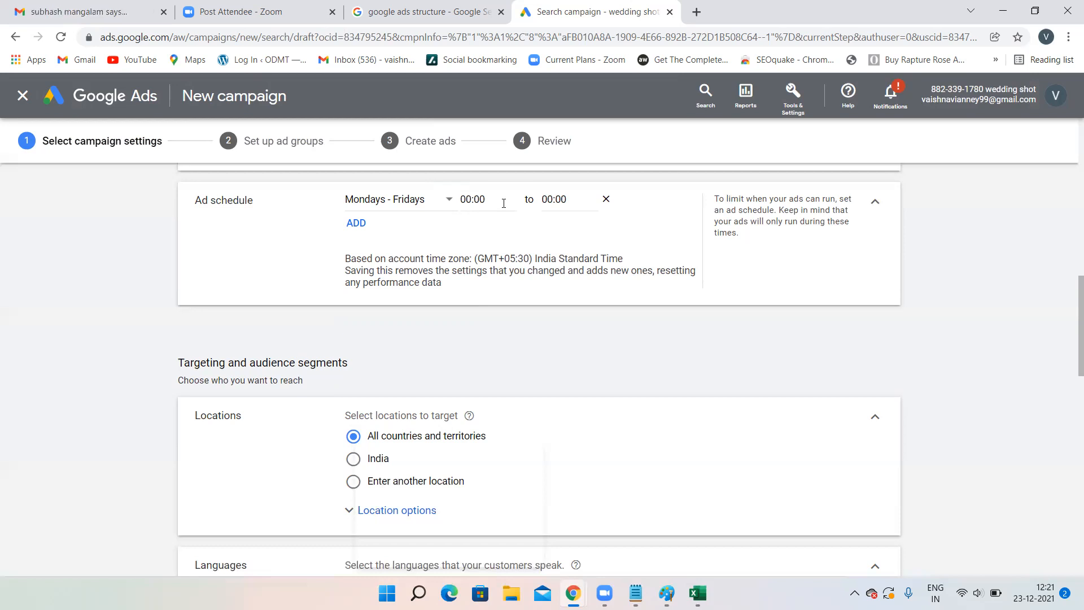
Step: Set the start time of the Mondays - Fridays ad schedule to 09:00
{"action": "scroll", "coordinate": [504, 203], "scroll_direction": "up", "scroll_amount": 4}
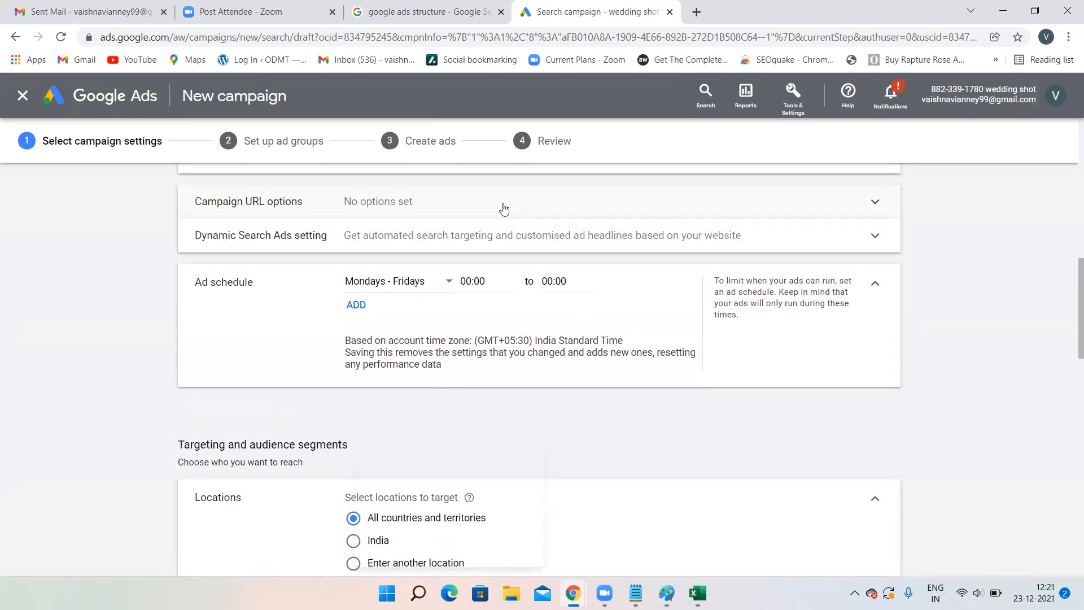
{"action": "scroll", "coordinate": [402, 305], "scroll_direction": "down", "scroll_amount": 5}
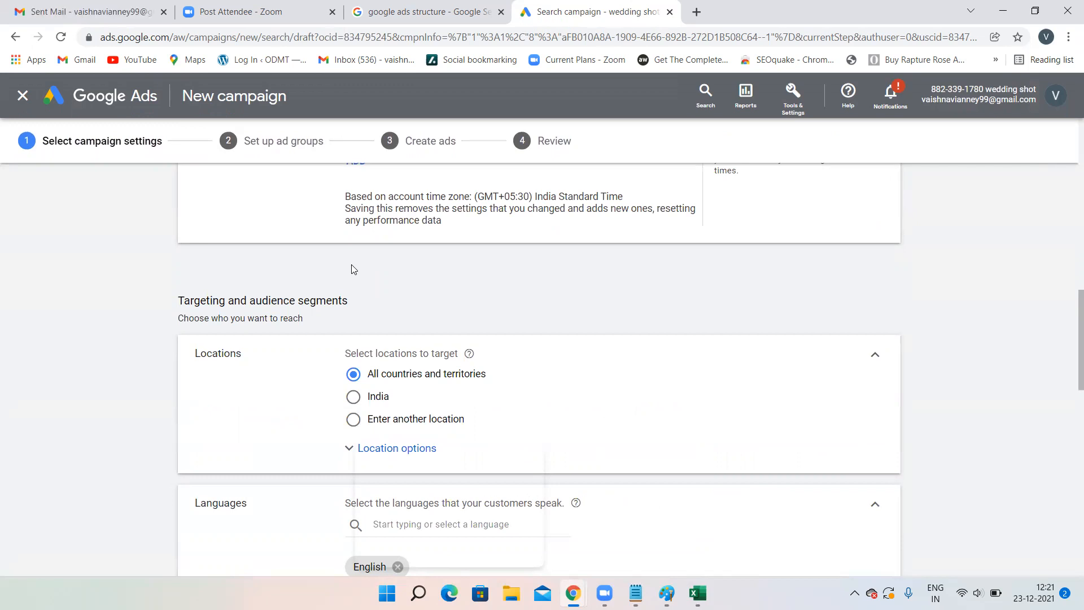
{"action": "scroll", "coordinate": [352, 269], "scroll_direction": "up", "scroll_amount": 5}
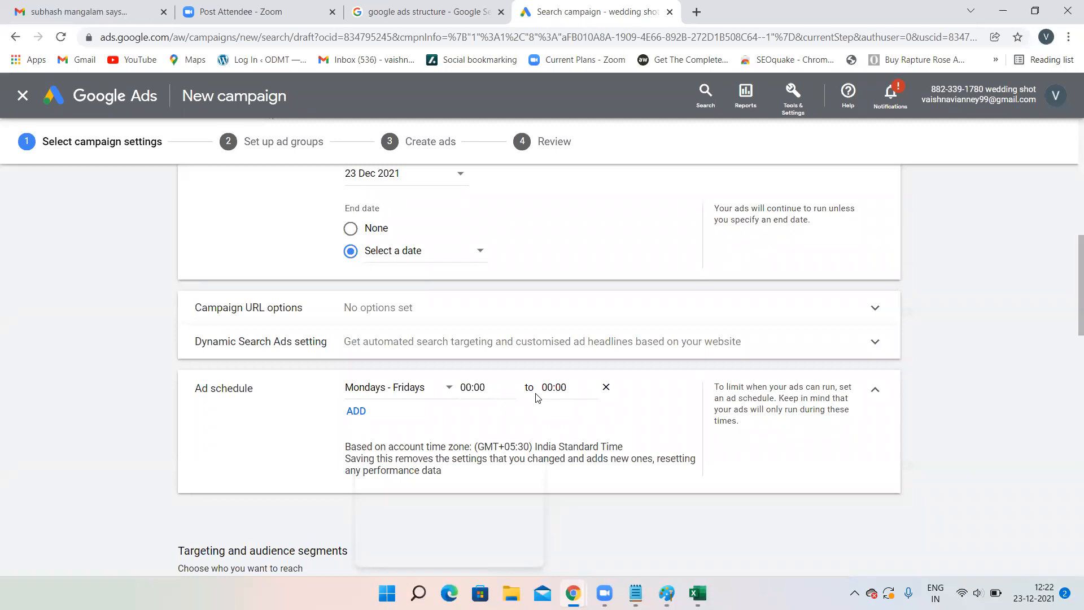
{"action": "scroll", "coordinate": [537, 398], "scroll_direction": "down", "scroll_amount": 2}
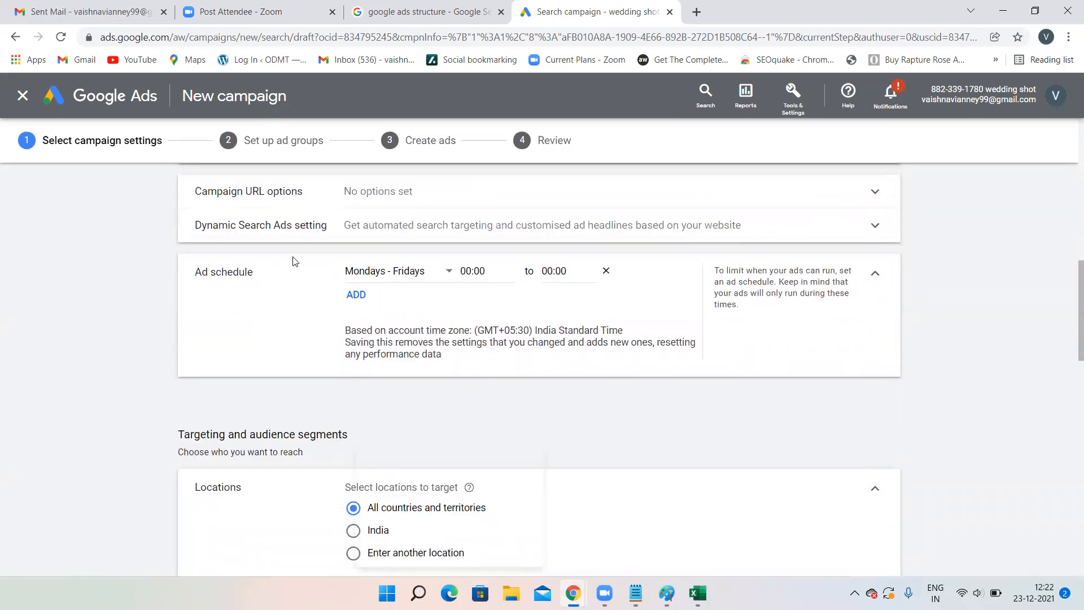
{"action": "left_click", "coordinate": [497, 278]}
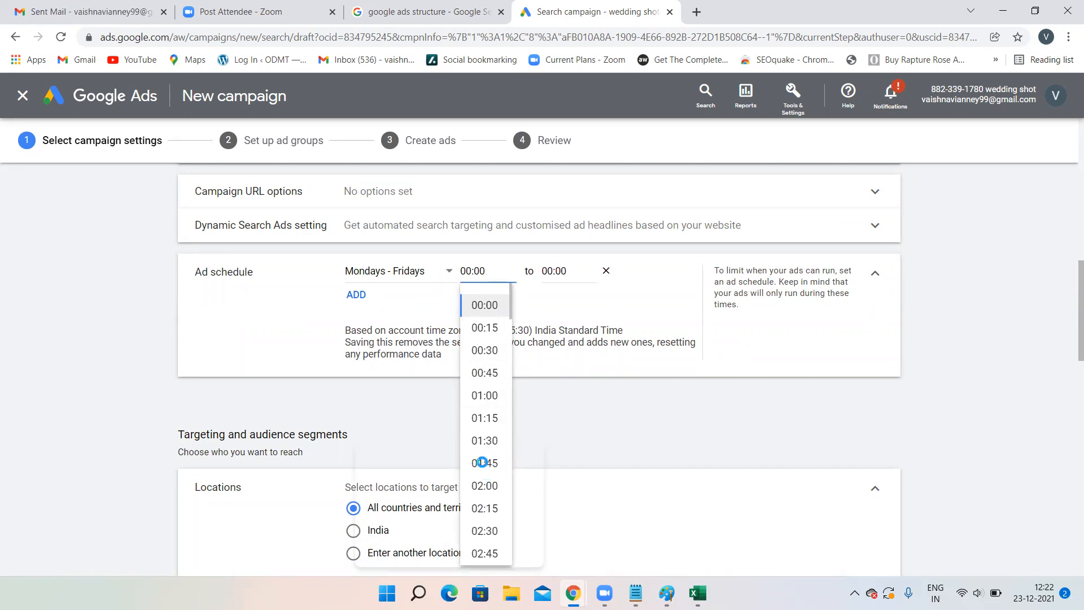
{"action": "left_click_drag", "start_coordinate": [508, 316], "coordinate": [507, 347]}
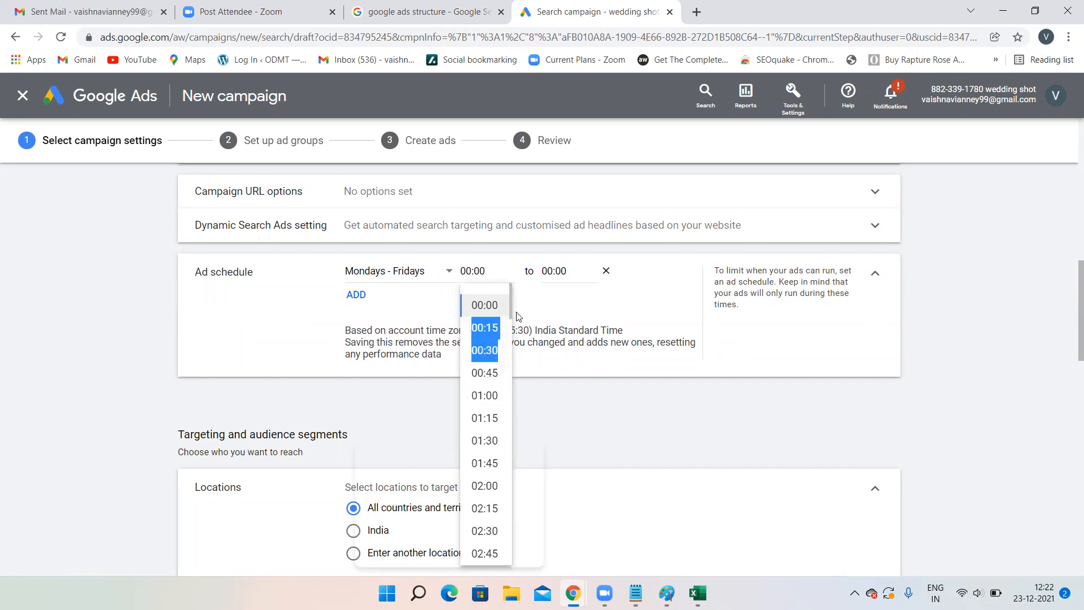
{"action": "left_click_drag", "start_coordinate": [510, 311], "coordinate": [503, 395]}
{"action": "left_click", "coordinate": [502, 394]}
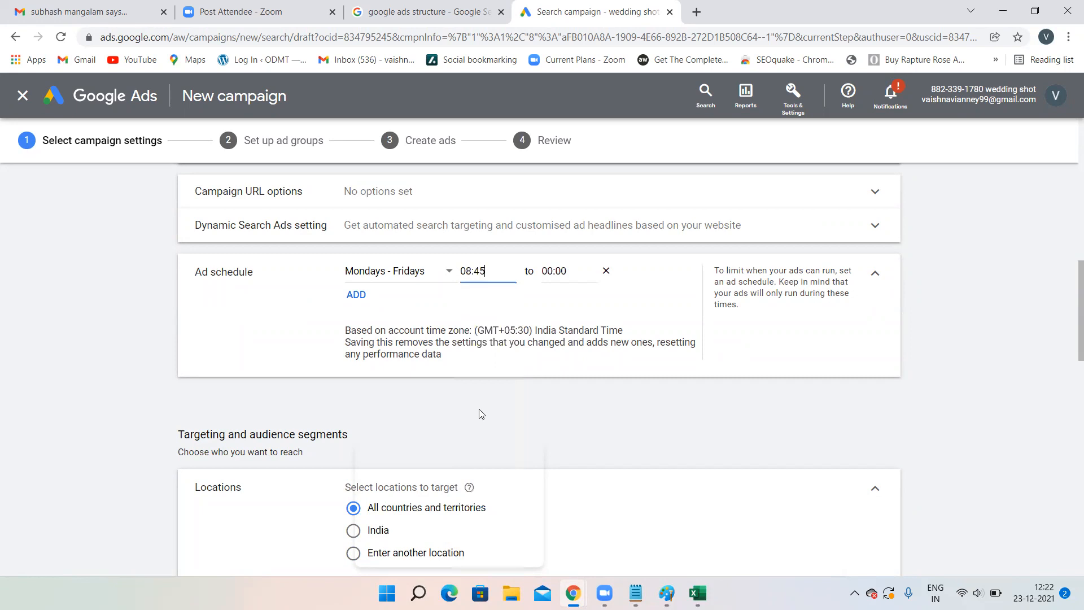
{"action": "left_click", "coordinate": [501, 280]}
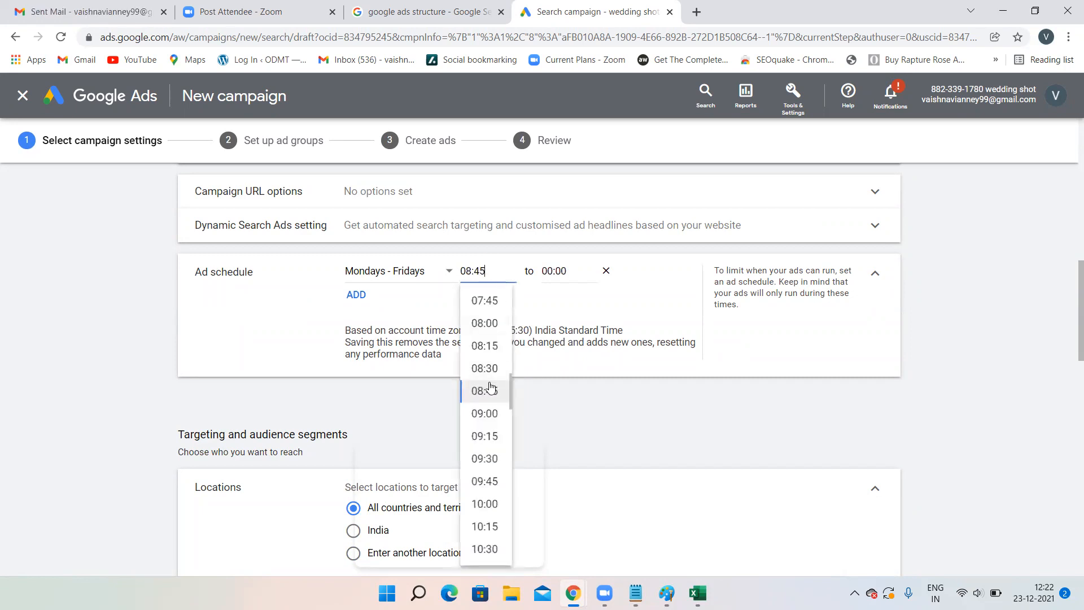
{"action": "left_click", "coordinate": [485, 414]}
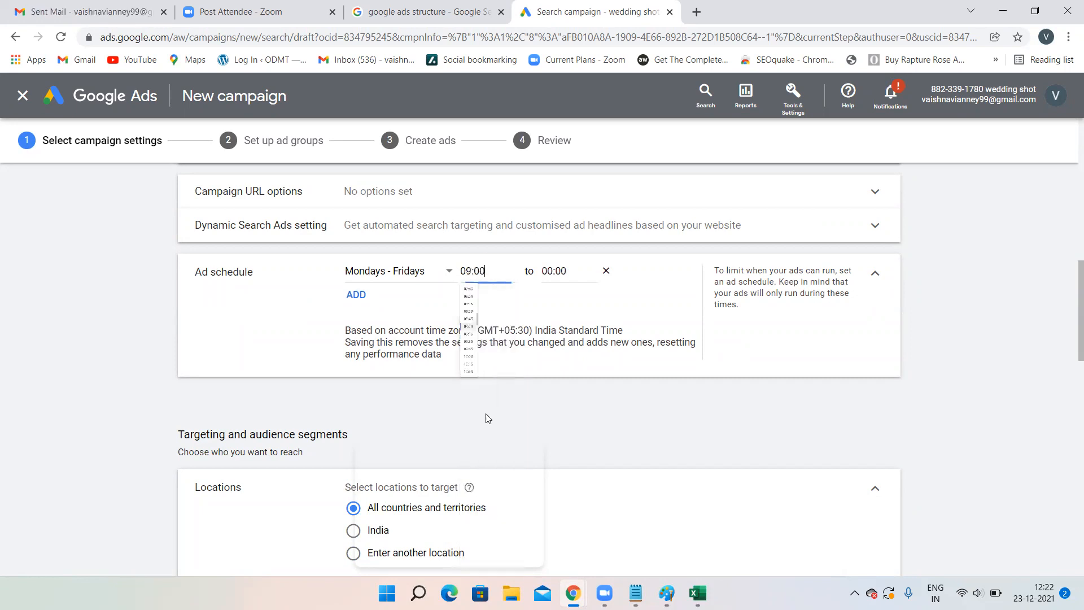
Step: Set the end time of the Mondays - Fridays ad schedule to 18:00
{"action": "left_click", "coordinate": [579, 275]}
{"action": "scroll", "coordinate": [562, 424], "scroll_direction": "down", "scroll_amount": 8}
{"action": "scroll", "coordinate": [562, 424], "scroll_direction": "down", "scroll_amount": 12}
{"action": "scroll", "coordinate": [562, 425], "scroll_direction": "down", "scroll_amount": 8}
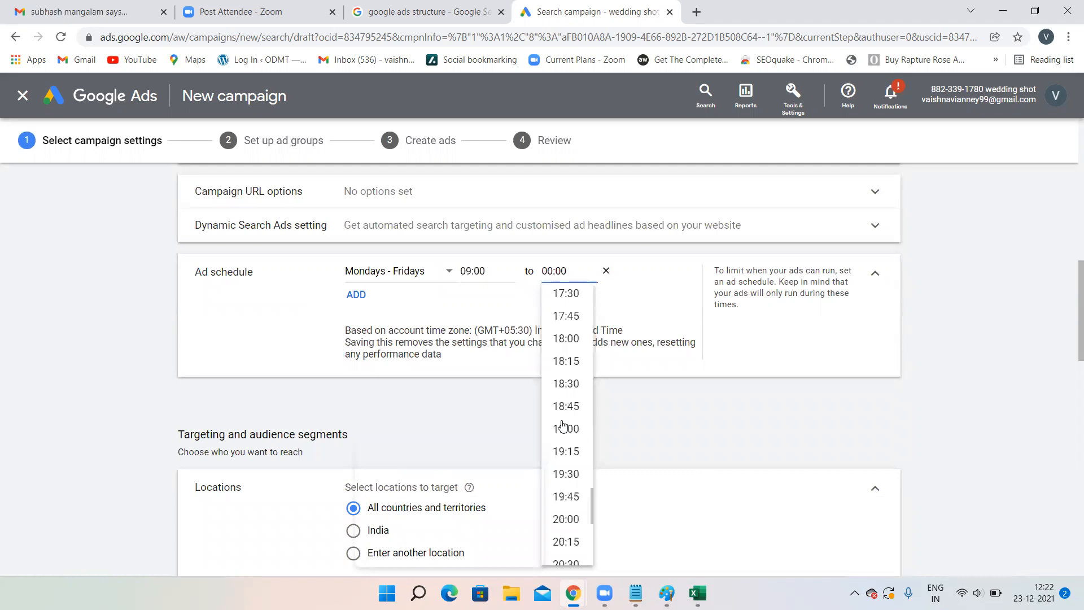
{"action": "scroll", "coordinate": [563, 424], "scroll_direction": "up", "scroll_amount": 1}
{"action": "left_click", "coordinate": [564, 366]}
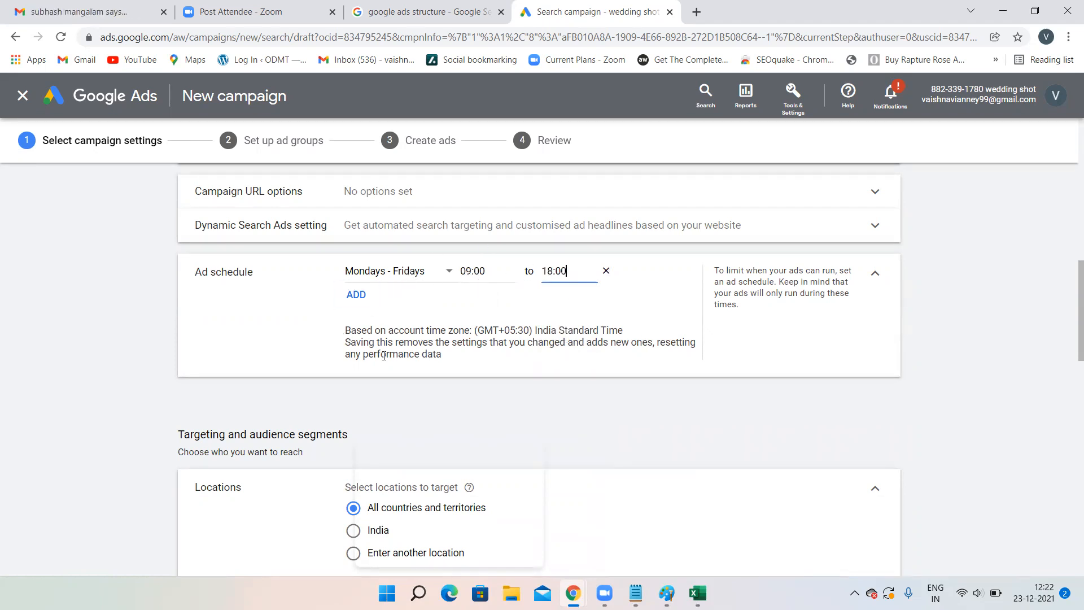
Step: Go to the campaign's location targeting settings
{"action": "scroll", "coordinate": [454, 351], "scroll_direction": "down", "scroll_amount": 4}
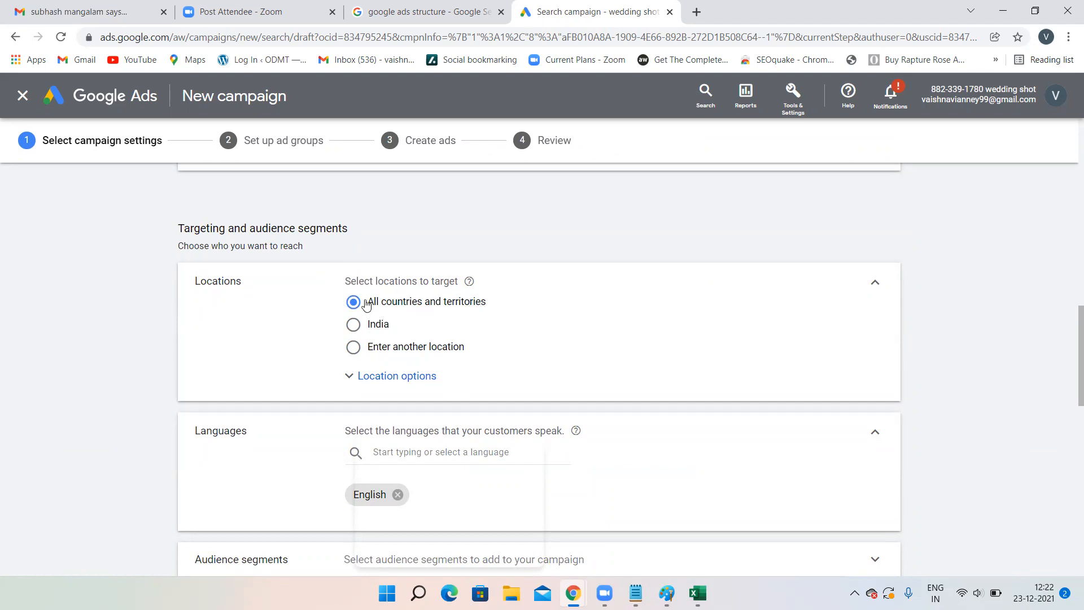
{"action": "scroll", "coordinate": [484, 312], "scroll_direction": "down", "scroll_amount": 1}
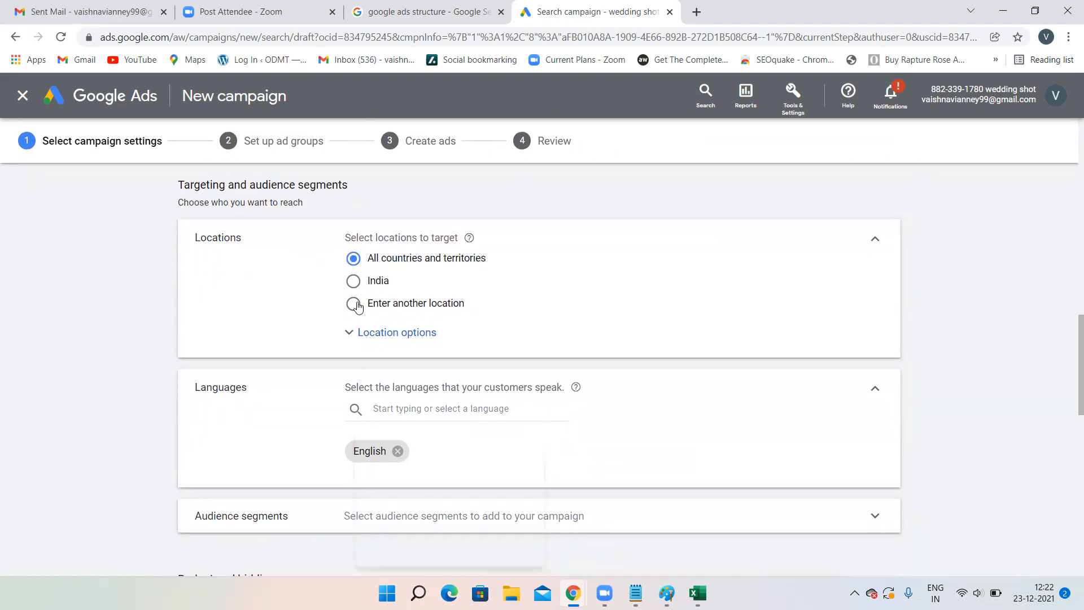
Step: Choose to enter another location and target the city of Hyderabad, Telangana, India
{"action": "left_click", "coordinate": [354, 304]}
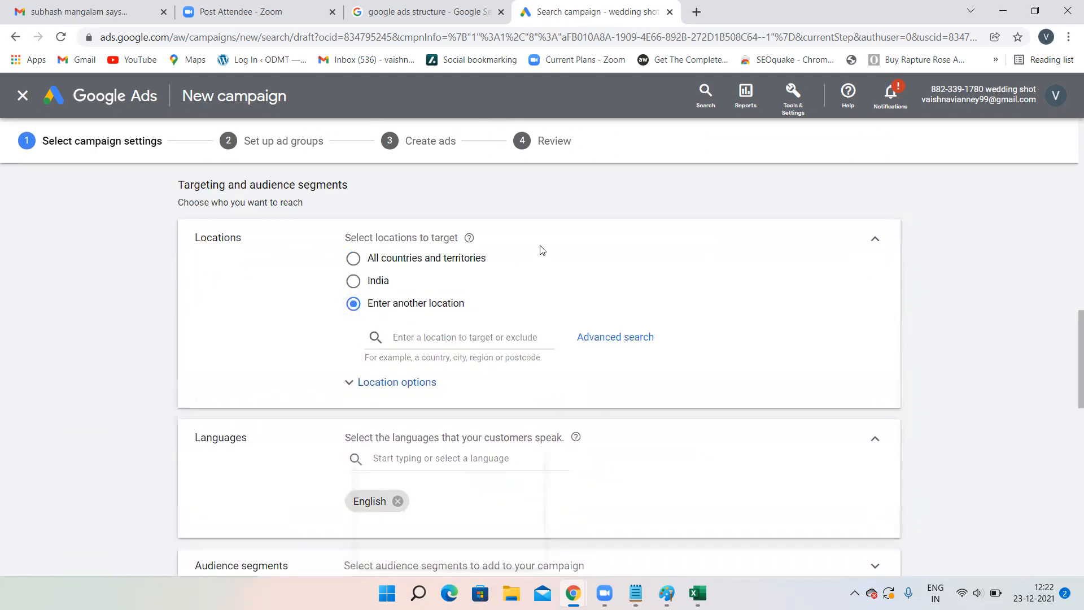
{"action": "scroll", "coordinate": [541, 249], "scroll_direction": "up", "scroll_amount": 15}
{"action": "scroll", "coordinate": [532, 306], "scroll_direction": "down", "scroll_amount": 14}
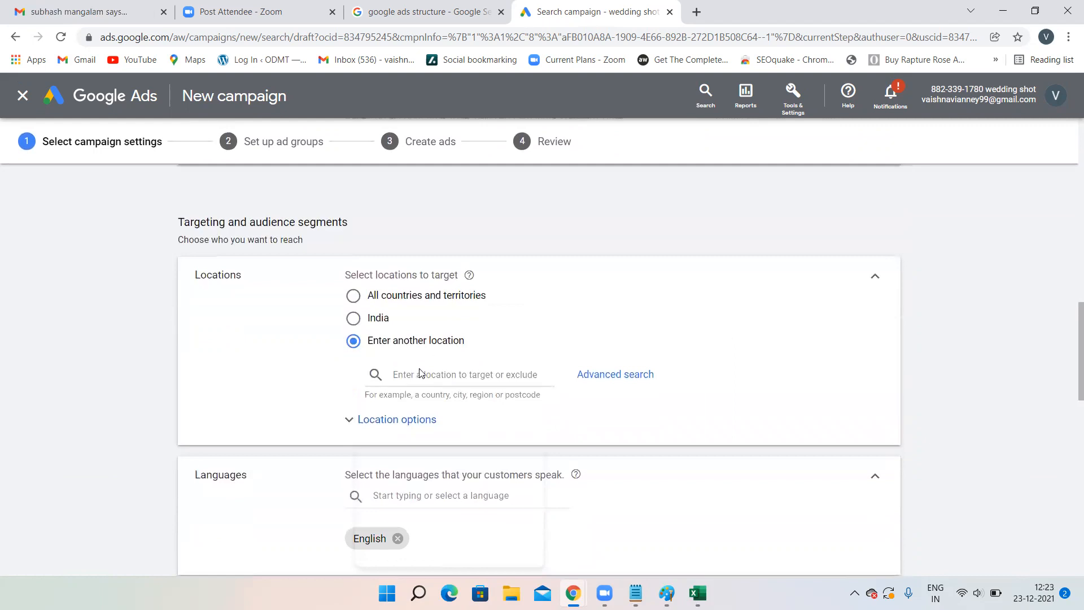
{"action": "left_click", "coordinate": [445, 372]}
{"action": "type", "text": "hy"}
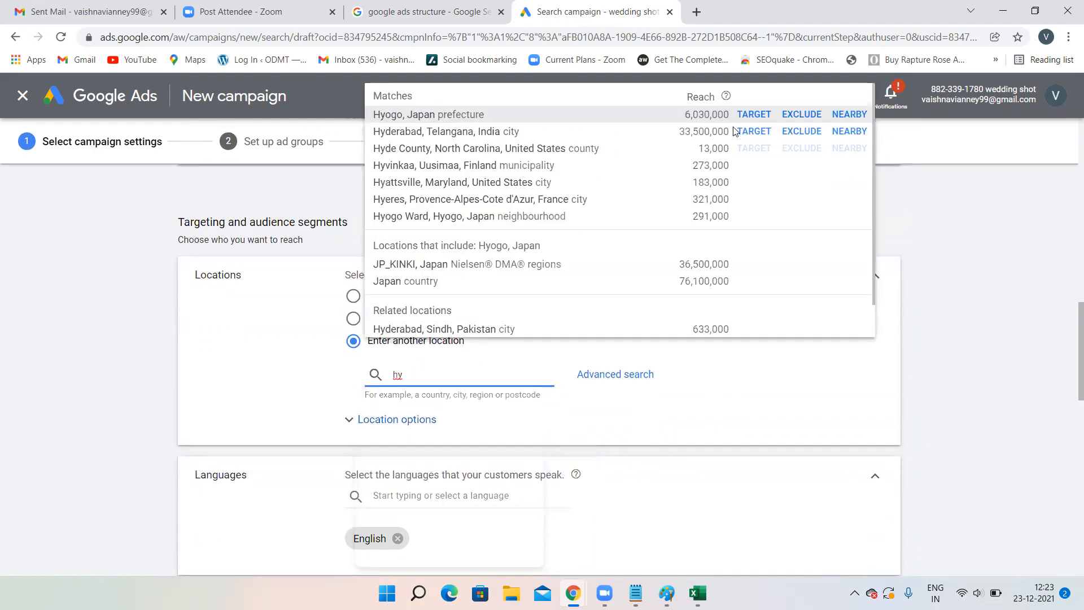
{"action": "left_click", "coordinate": [750, 131]}
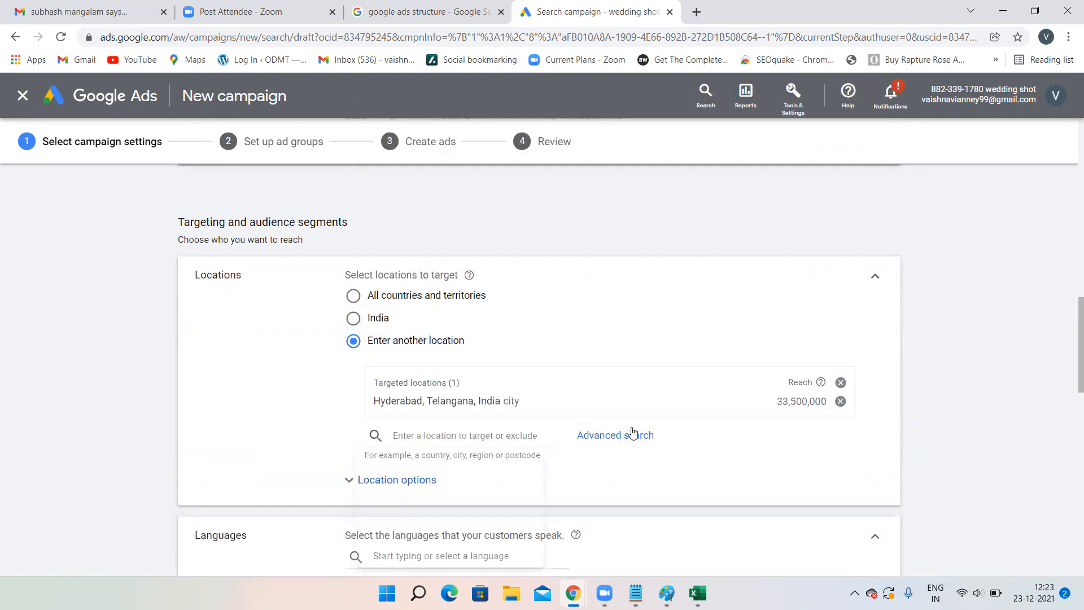
Step: Use the advanced location search to add a 20 mi radius target around Punjagutta, Hyderabad, Telangana
{"action": "left_click", "coordinate": [615, 436]}
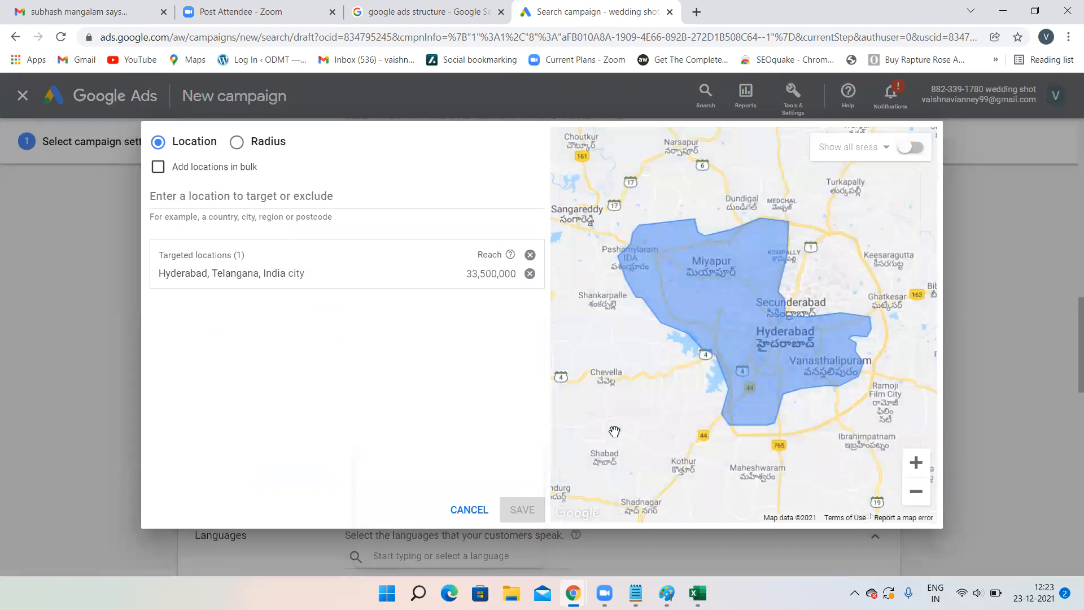
{"action": "left_click", "coordinate": [245, 141]}
{"action": "left_click", "coordinate": [253, 189]}
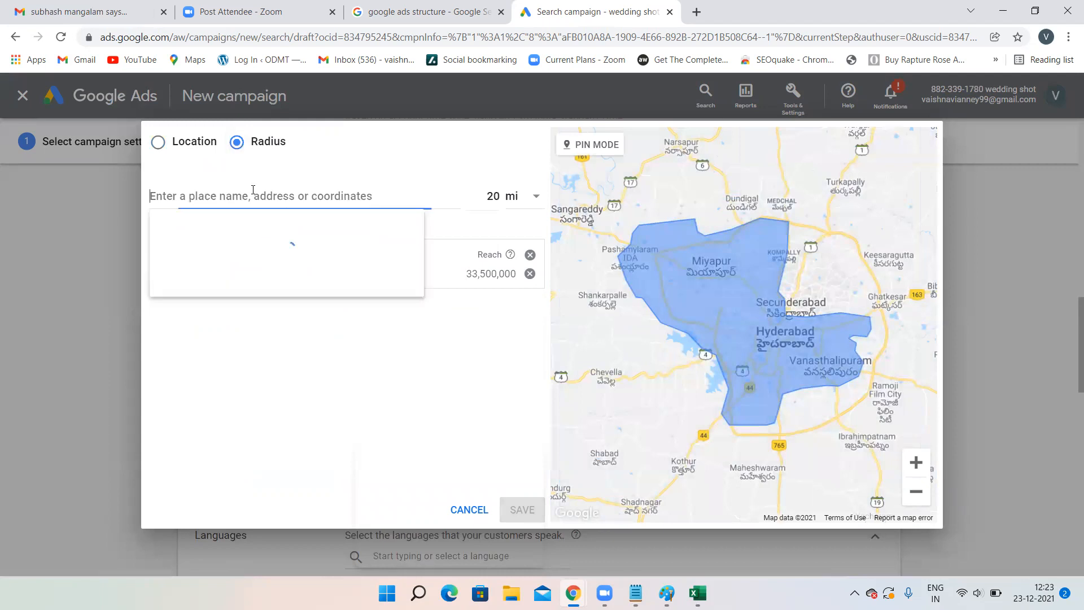
{"action": "type", "text": "pu"}
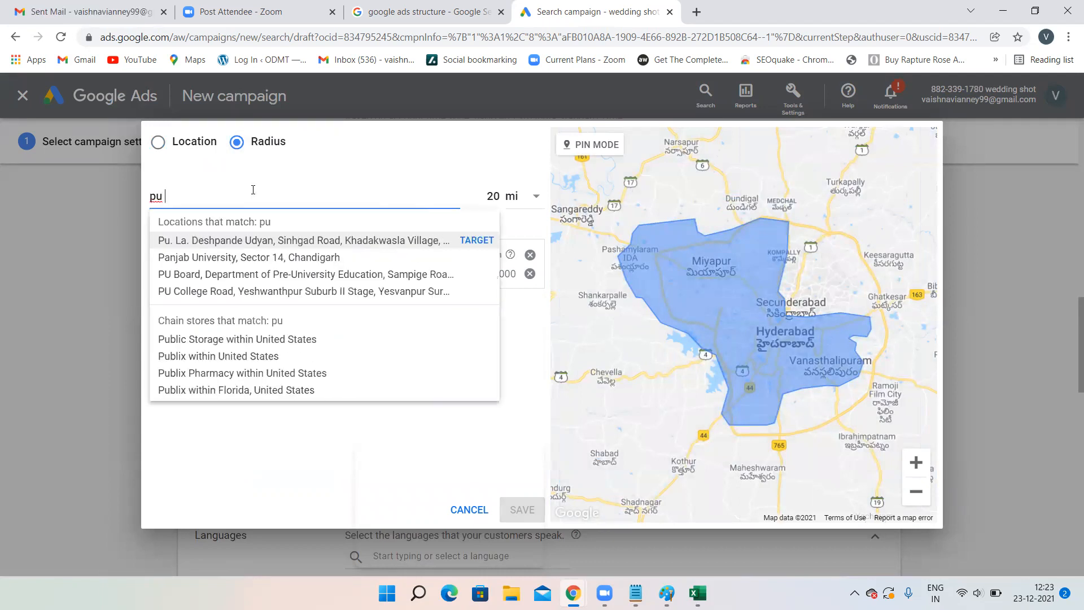
{"action": "type", "text": " njagut"}
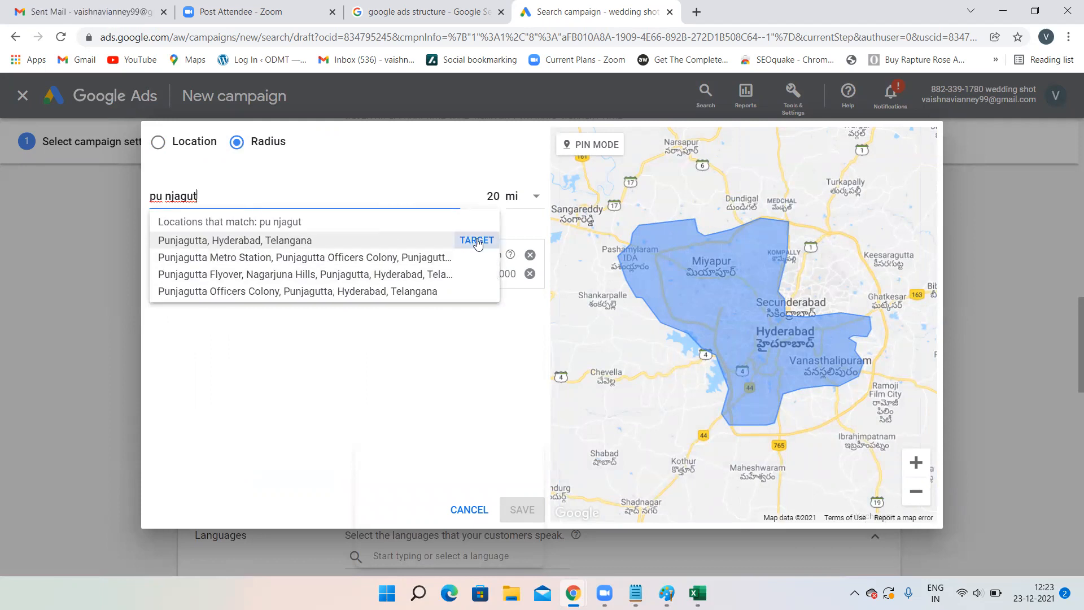
{"action": "left_click", "coordinate": [476, 241]}
{"action": "left_click", "coordinate": [535, 198]}
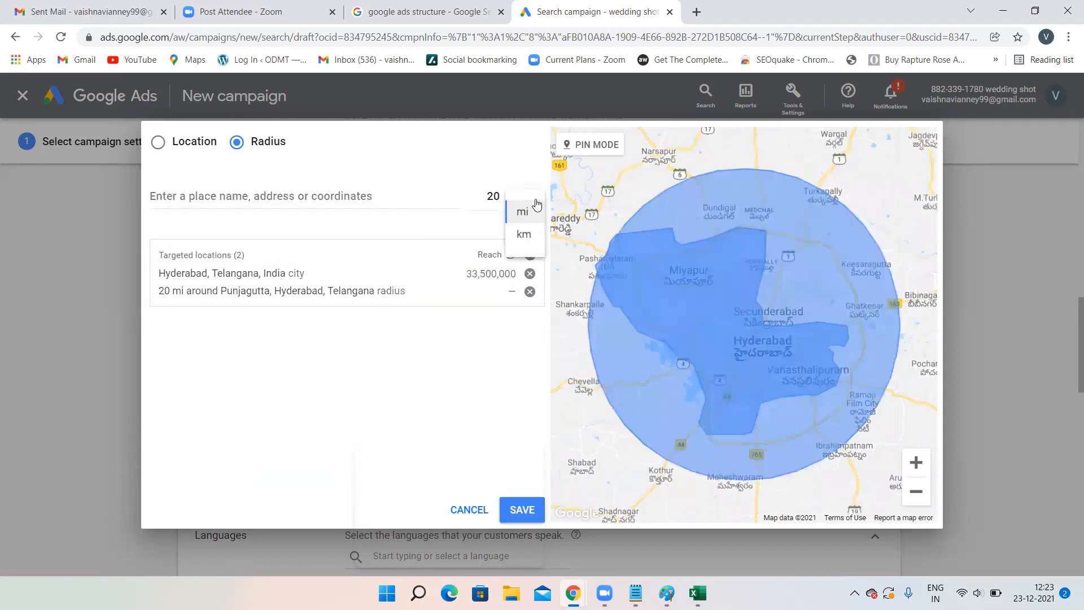
{"action": "left_click", "coordinate": [323, 352]}
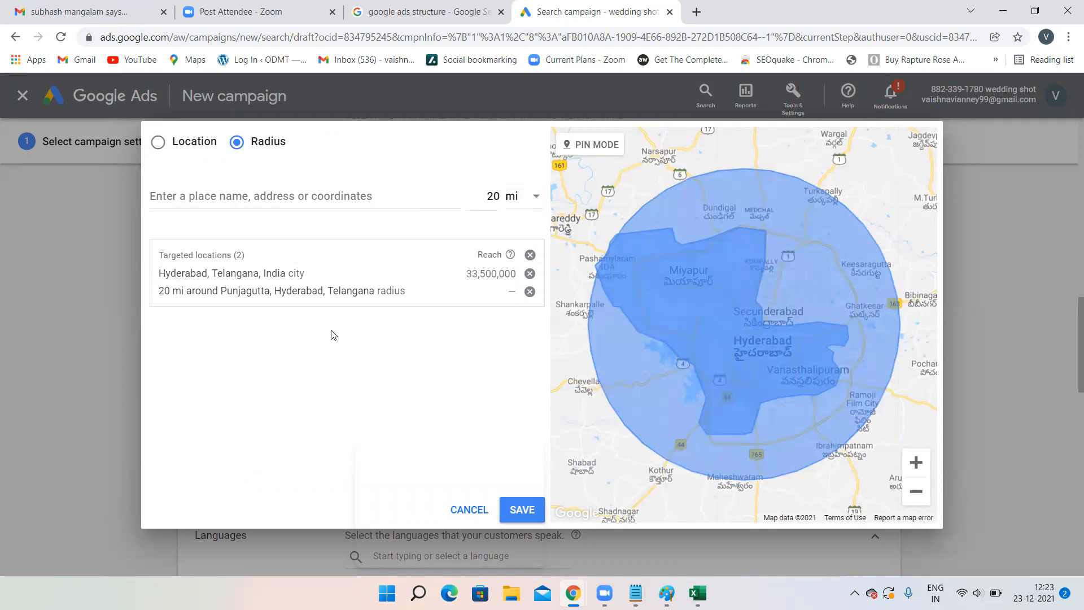
Step: Remove the Punjagutta radius and the Hyderabad city entry from the targeted locations
{"action": "left_click", "coordinate": [530, 291]}
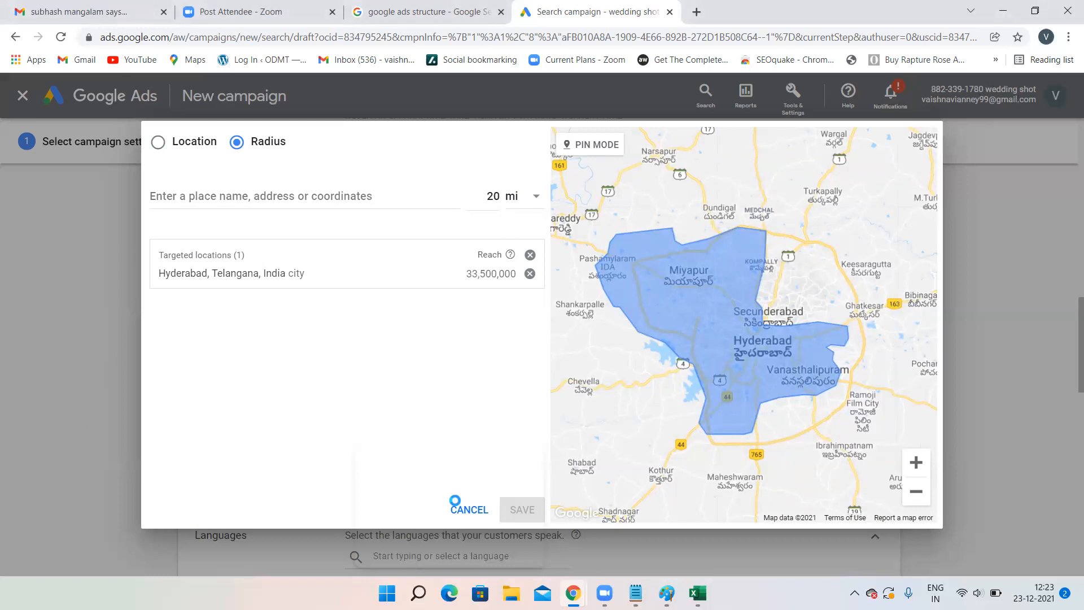
{"action": "left_click", "coordinate": [530, 275]}
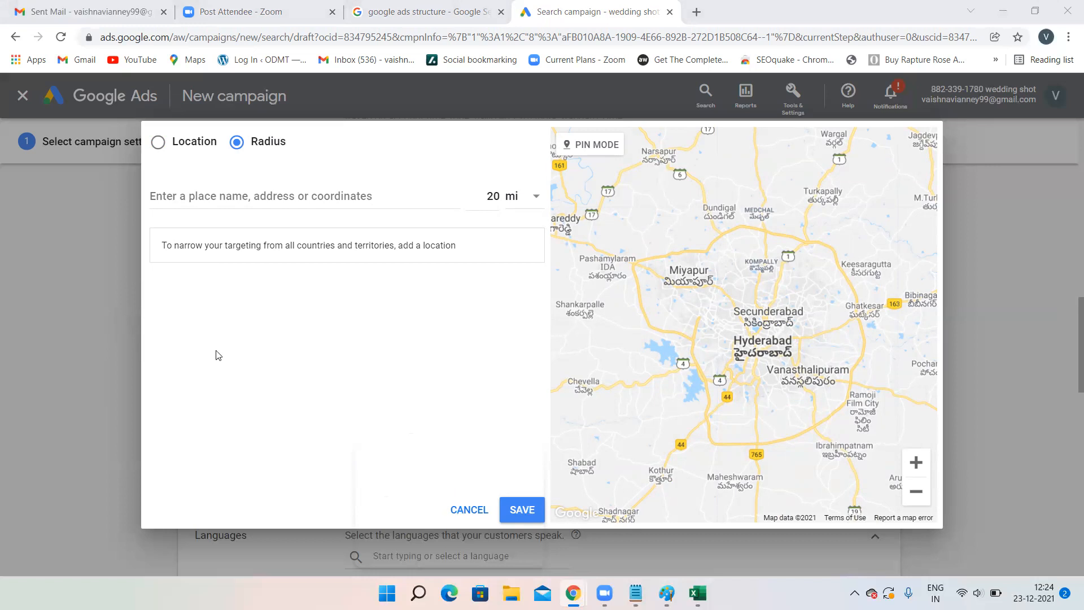
{"action": "double_click", "coordinate": [82, 360]}
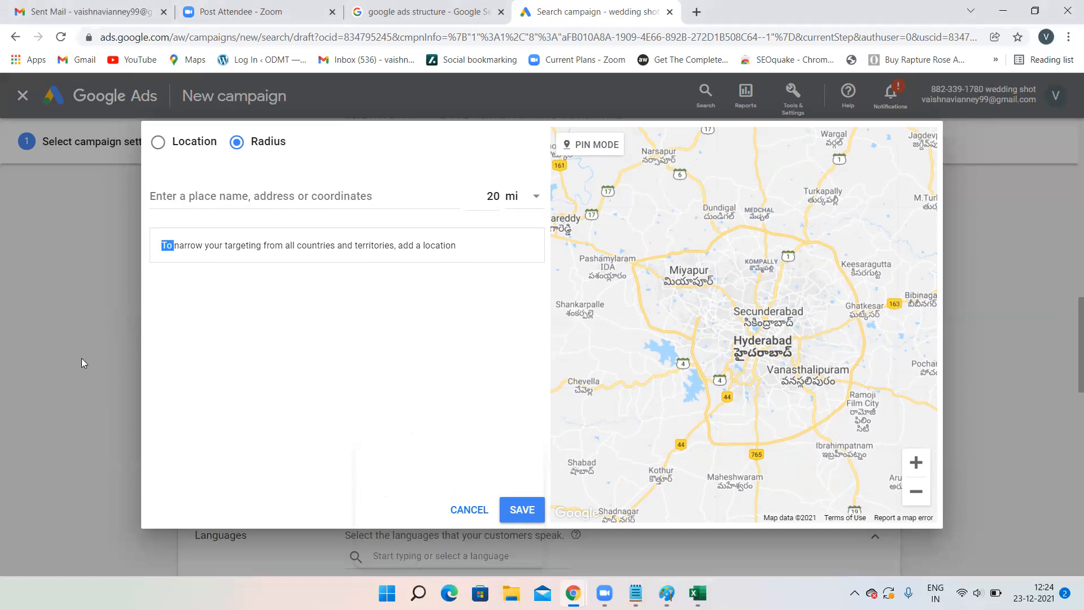
Step: Add a radius target of 5 km around Punjagutta, Hyderabad, Telangana
{"action": "left_click", "coordinate": [223, 196]}
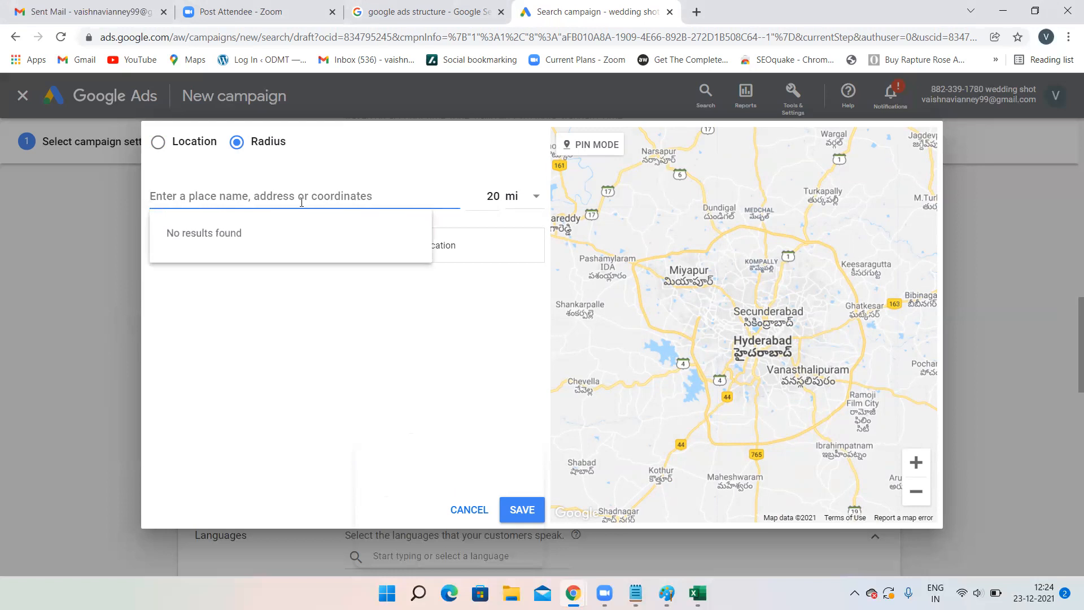
{"action": "type", "text": "punjagutta"}
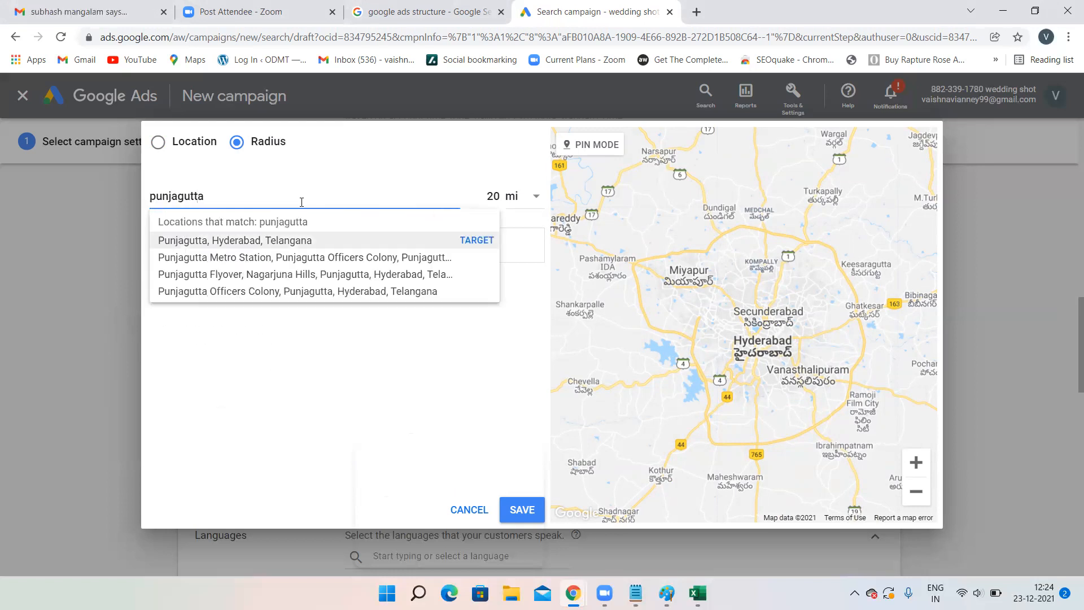
{"action": "left_click", "coordinate": [538, 199]}
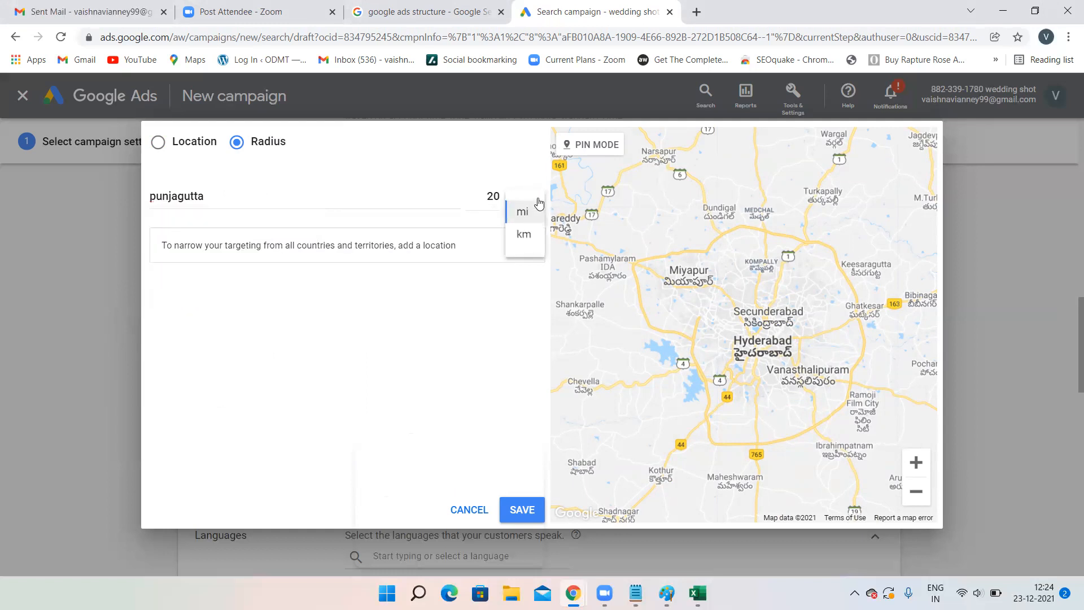
{"action": "left_click", "coordinate": [524, 235]}
{"action": "left_click", "coordinate": [499, 199]}
{"action": "key", "text": "BackSpace"}
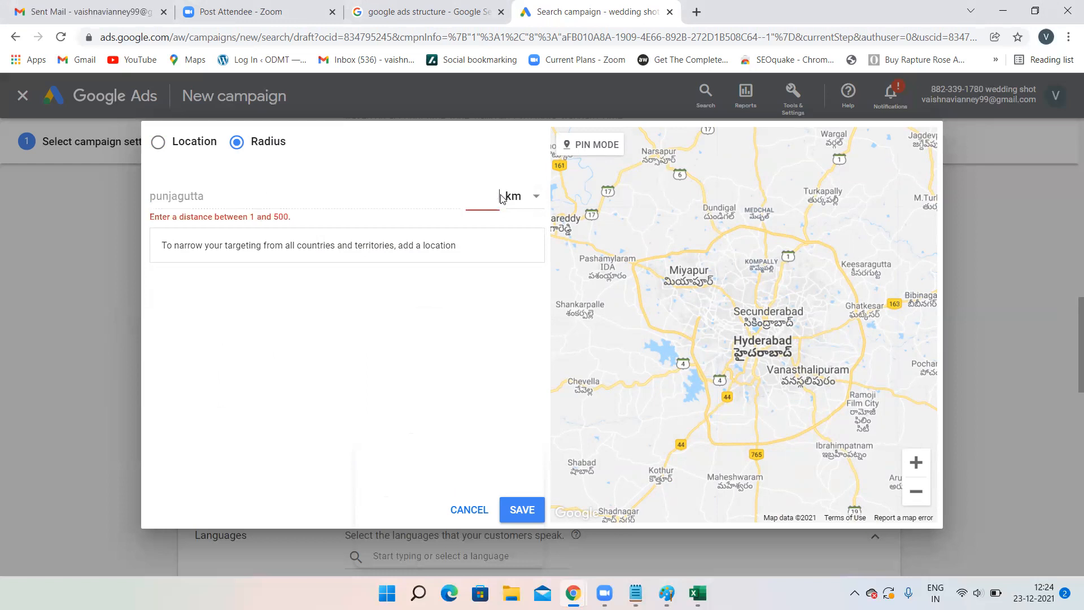
{"action": "type", "text": "5"}
{"action": "left_click", "coordinate": [228, 191]}
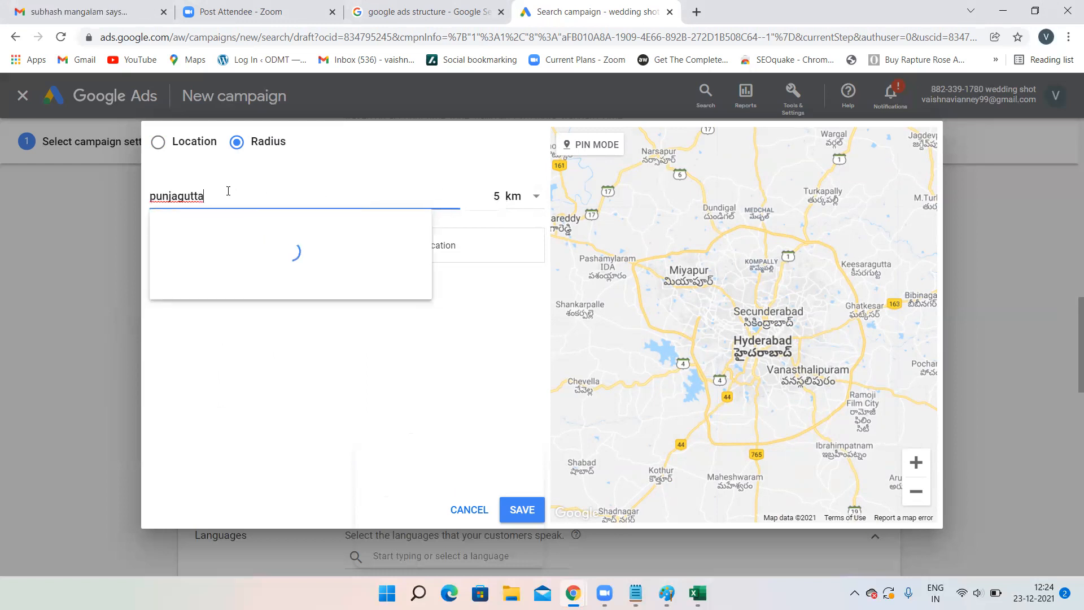
{"action": "type", "text": "punjagutta"}
{"action": "left_click", "coordinate": [473, 240]}
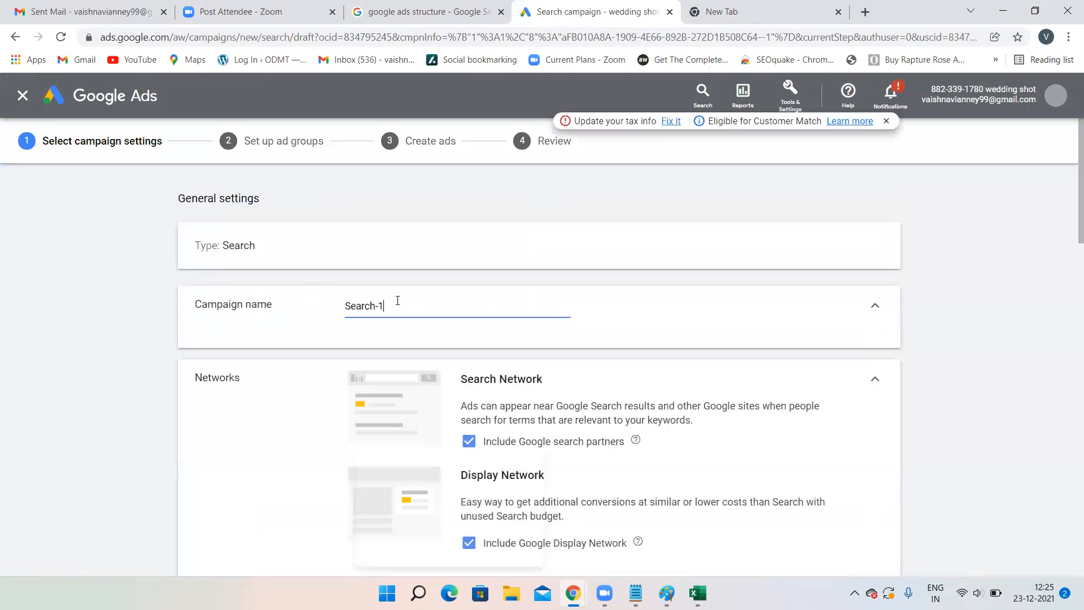
Step: Rename the campaign as Hyderabad in the general settings
{"action": "scroll", "coordinate": [402, 288], "scroll_direction": "down", "scroll_amount": 1}
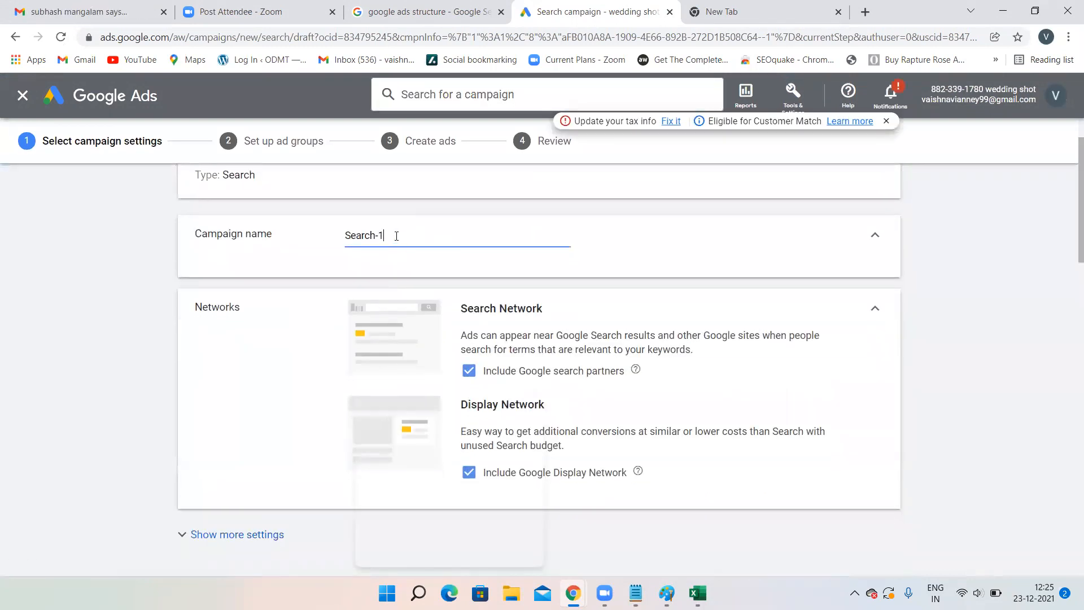
{"action": "left_click_drag", "start_coordinate": [396, 236], "coordinate": [316, 232]}
{"action": "key", "text": "BackSpace"}
{"action": "type", "text": "Hyderabad"}
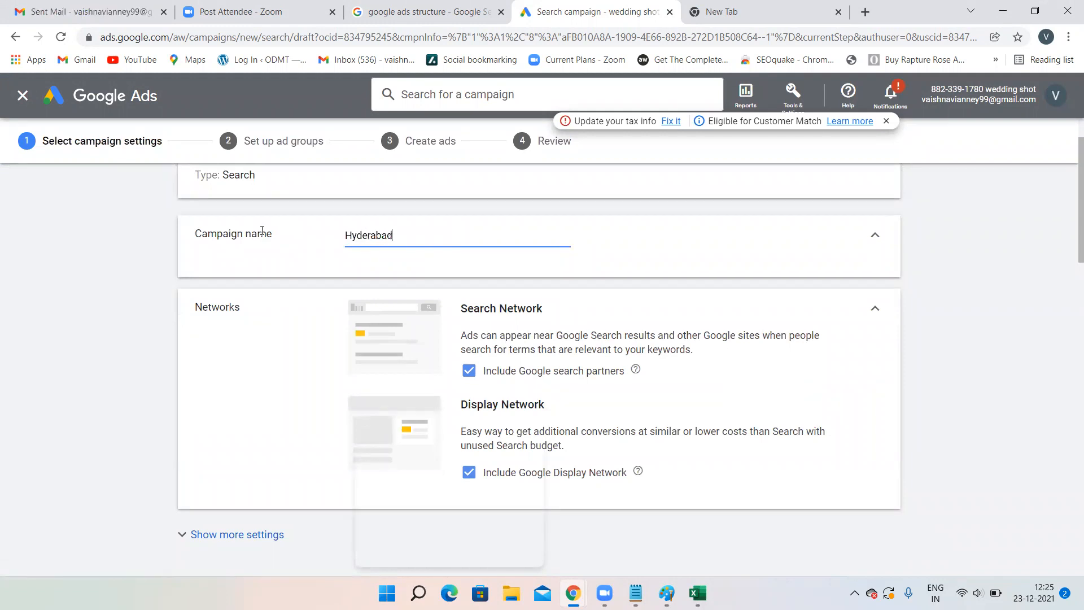
Step: Exclude Google search partners and the Google Display Network from the campaign's networks
{"action": "left_click", "coordinate": [469, 370]}
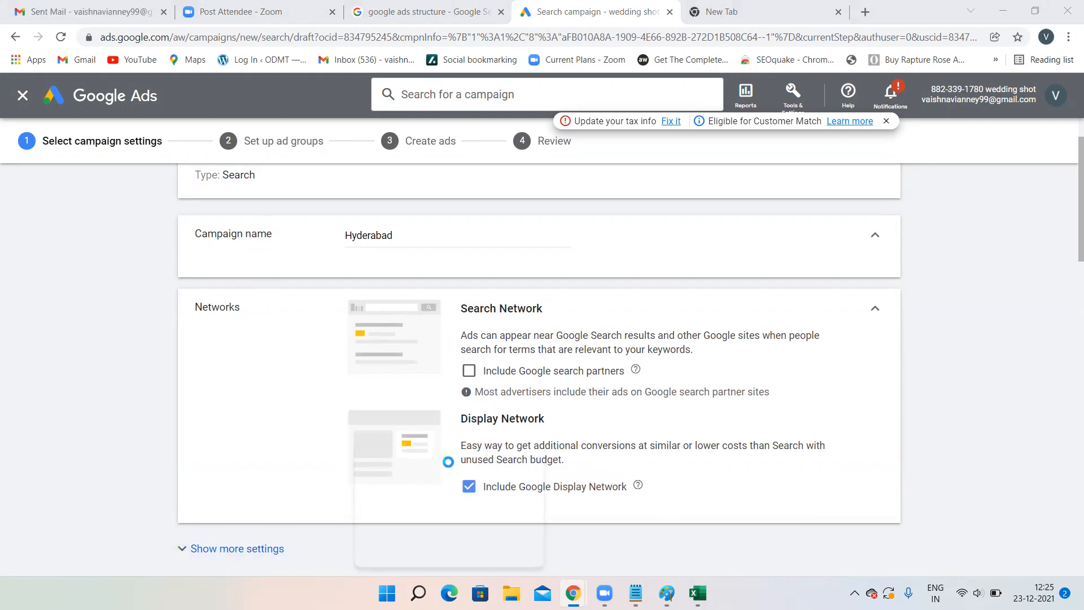
{"action": "scroll", "coordinate": [667, 360], "scroll_direction": "down", "scroll_amount": 1}
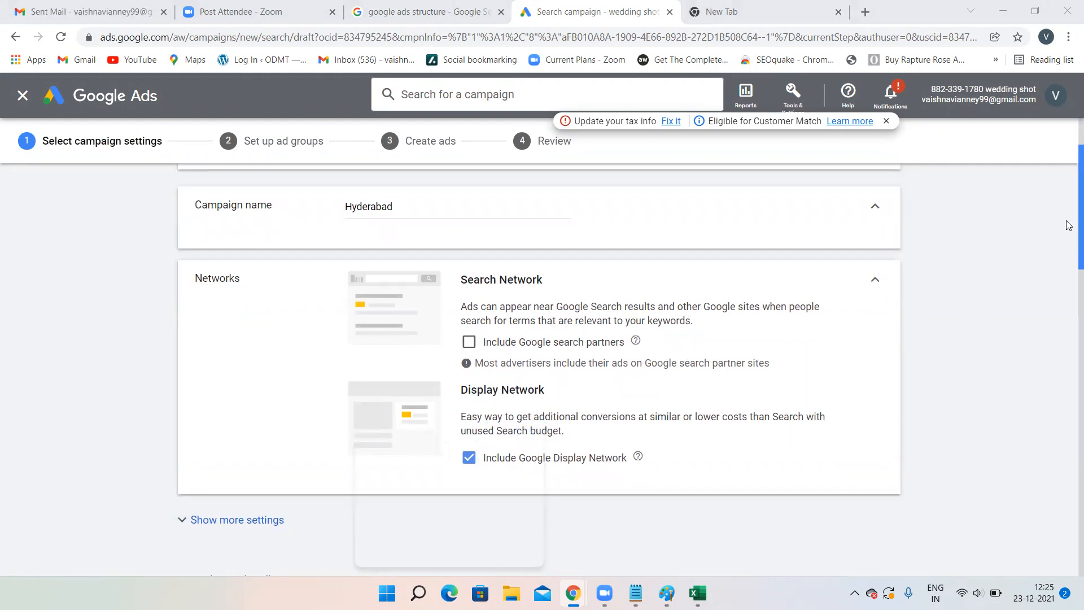
{"action": "left_click_drag", "start_coordinate": [1069, 225], "coordinate": [1070, 267]}
{"action": "left_click", "coordinate": [469, 306]}
{"action": "scroll", "coordinate": [588, 361], "scroll_direction": "down", "scroll_amount": 3}
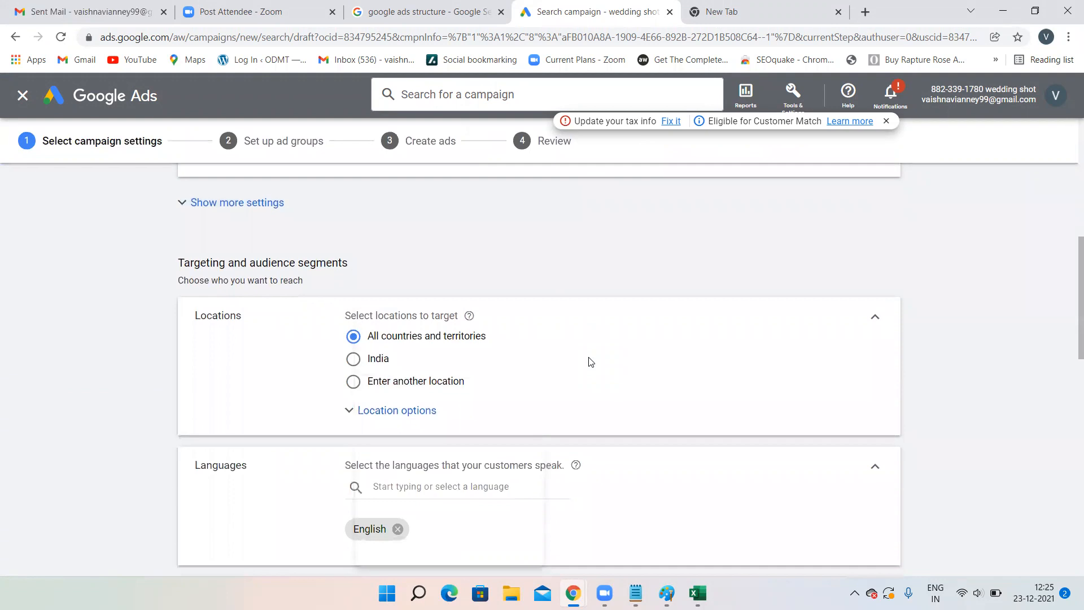
Step: Set the campaign's location targeting to another location and target Hyderabad, Telangana, India
{"action": "left_click", "coordinate": [355, 382]}
{"action": "type", "text": "hy"}
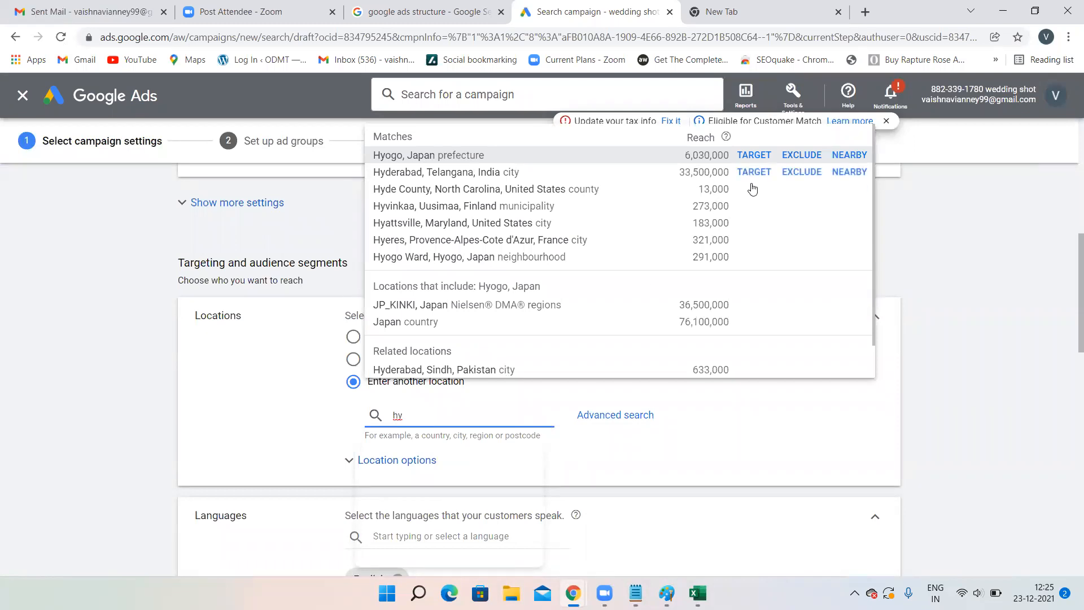
{"action": "left_click", "coordinate": [754, 172]}
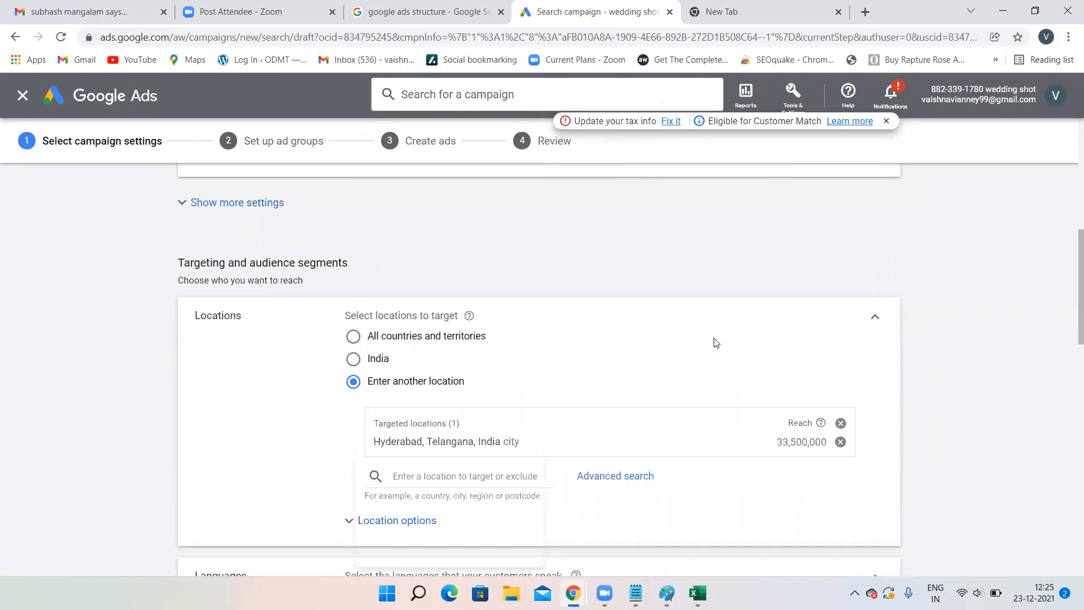
Step: Expand the location options and examine the target and exclude choices available for the targeted city
{"action": "scroll", "coordinate": [715, 343], "scroll_direction": "down", "scroll_amount": 5}
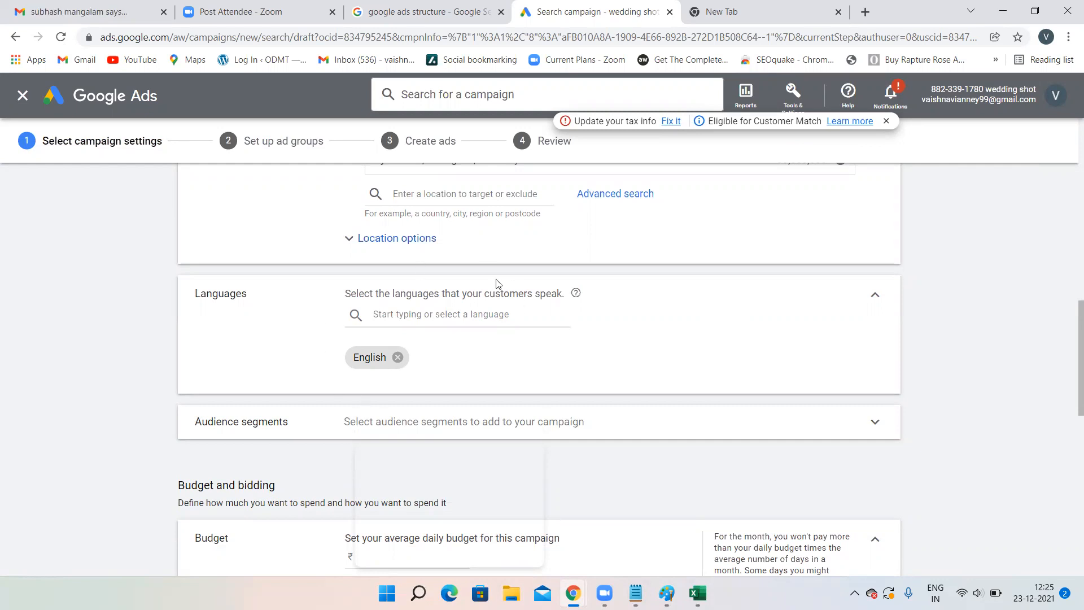
{"action": "scroll", "coordinate": [512, 314], "scroll_direction": "up", "scroll_amount": 1}
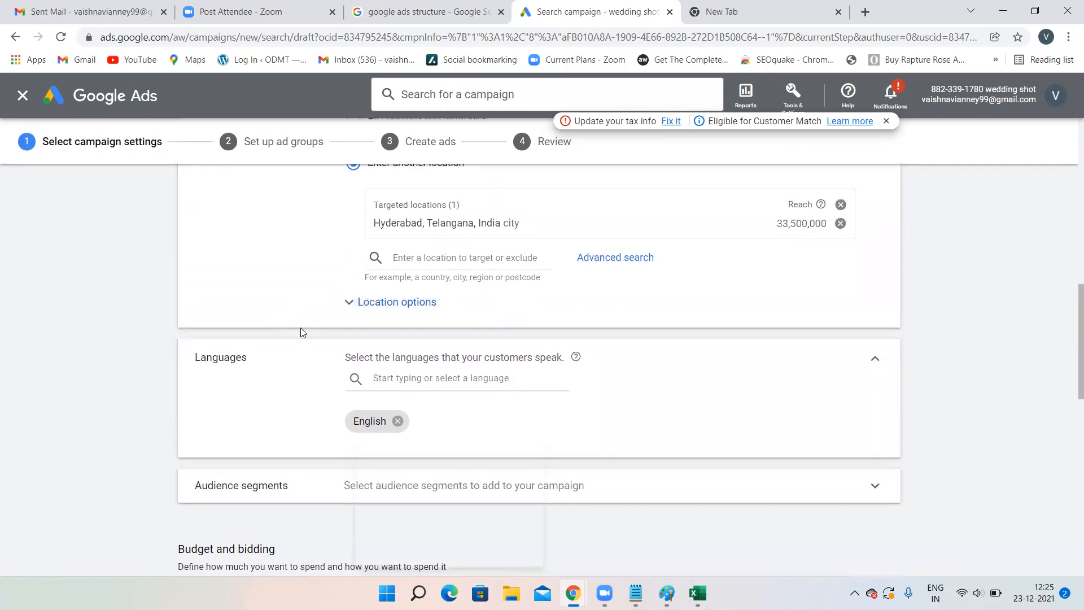
{"action": "scroll", "coordinate": [518, 301], "scroll_direction": "up", "scroll_amount": 2}
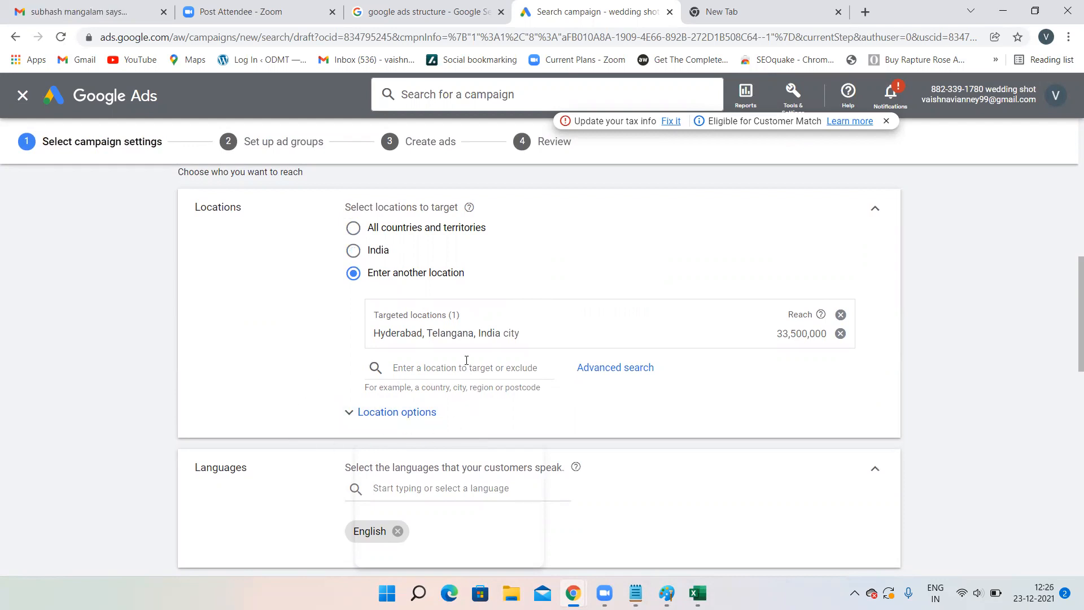
{"action": "scroll", "coordinate": [462, 364], "scroll_direction": "down", "scroll_amount": 2}
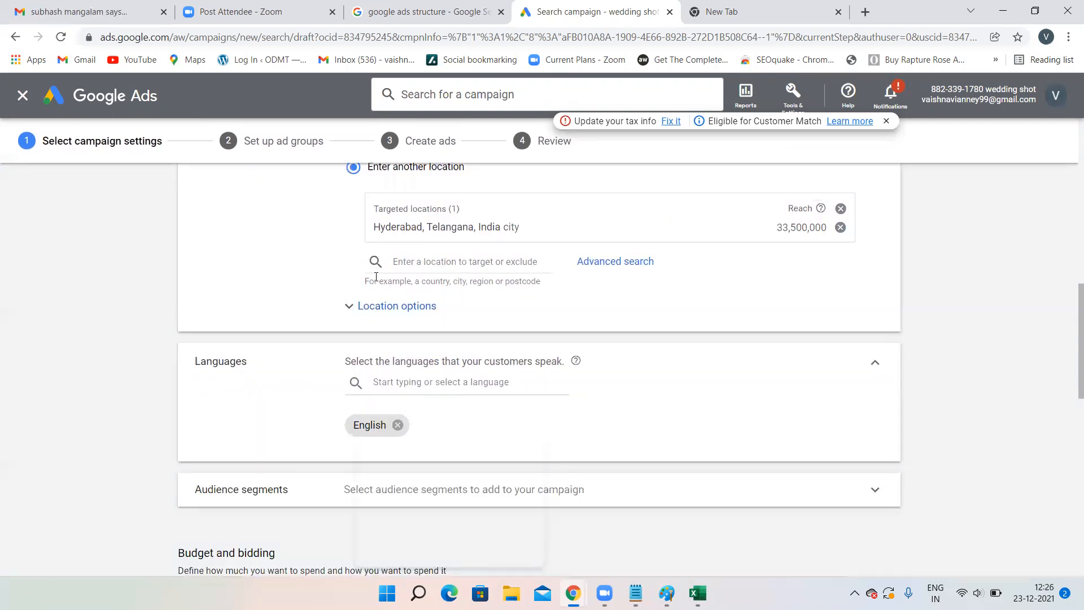
{"action": "scroll", "coordinate": [377, 277], "scroll_direction": "down", "scroll_amount": 2}
{"action": "scroll", "coordinate": [376, 277], "scroll_direction": "up", "scroll_amount": 1}
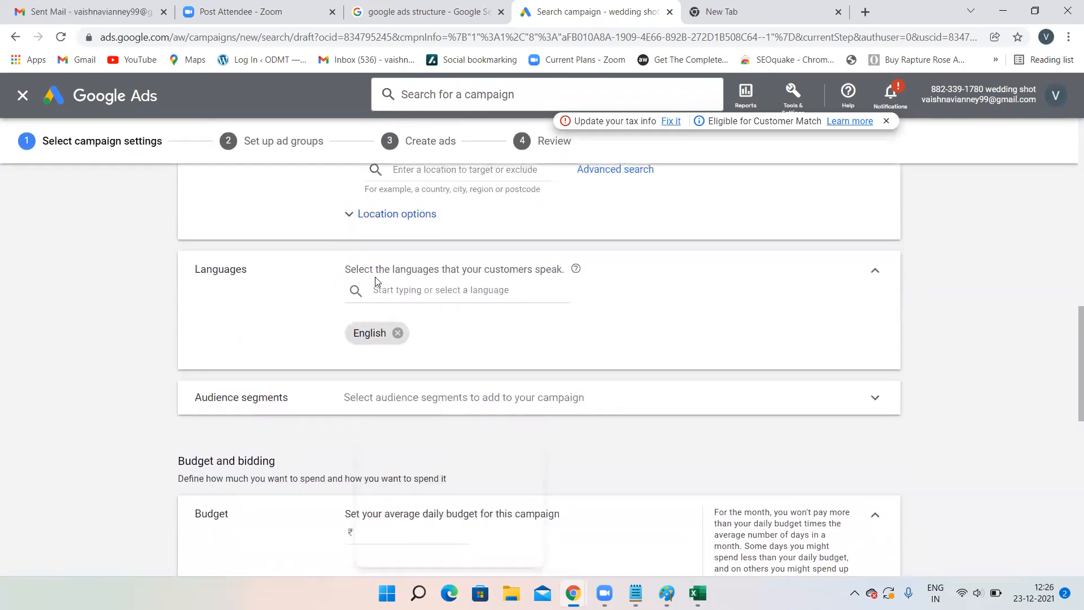
{"action": "left_click", "coordinate": [398, 218]}
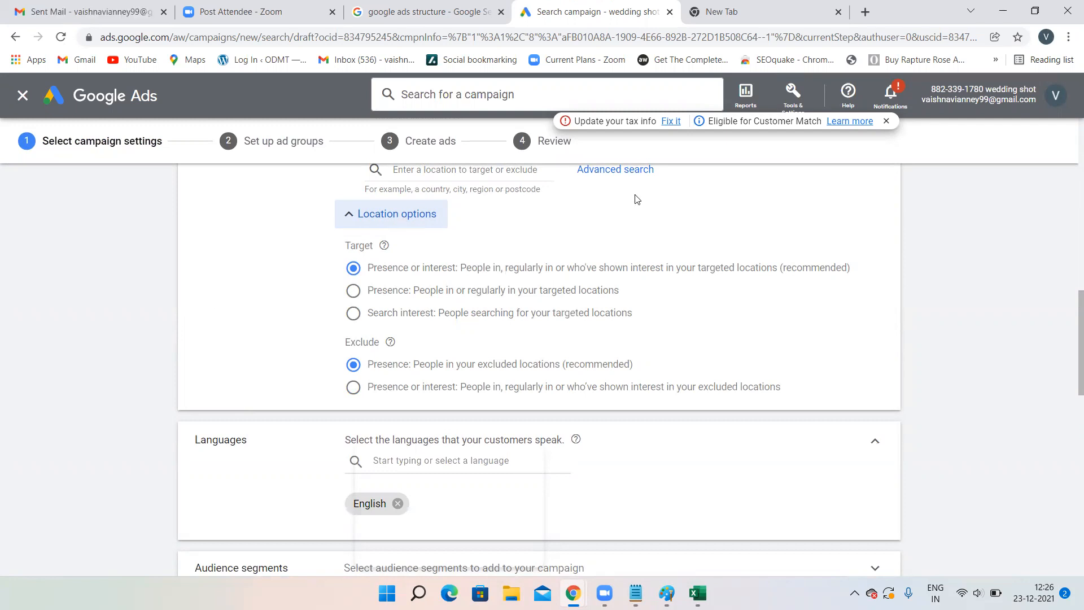
{"action": "scroll", "coordinate": [632, 209], "scroll_direction": "up", "scroll_amount": 5}
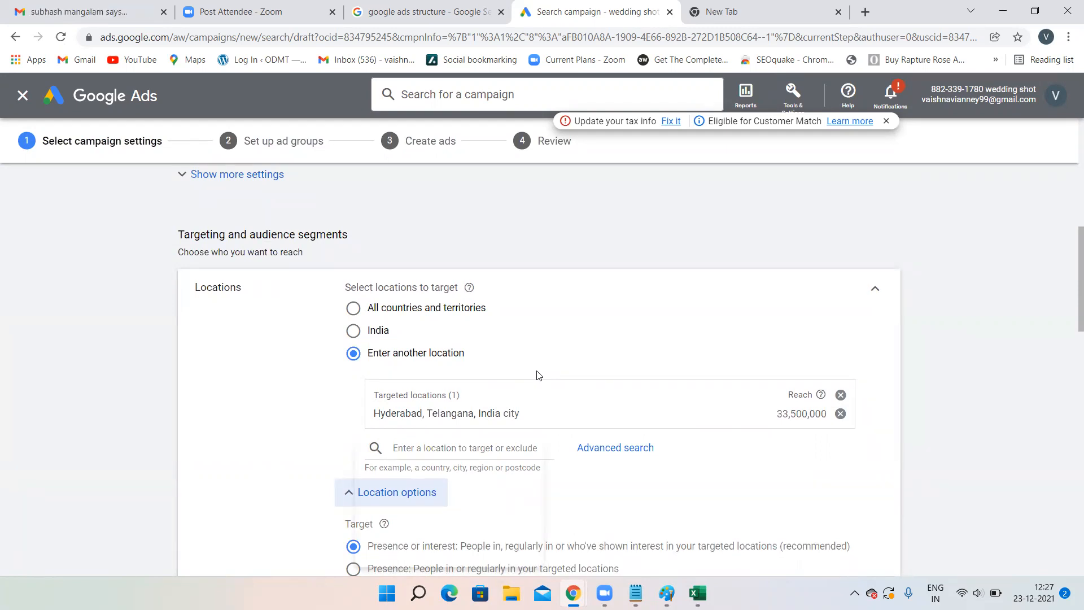
{"action": "scroll", "coordinate": [537, 375], "scroll_direction": "up", "scroll_amount": 2}
{"action": "scroll", "coordinate": [537, 376], "scroll_direction": "down", "scroll_amount": 2}
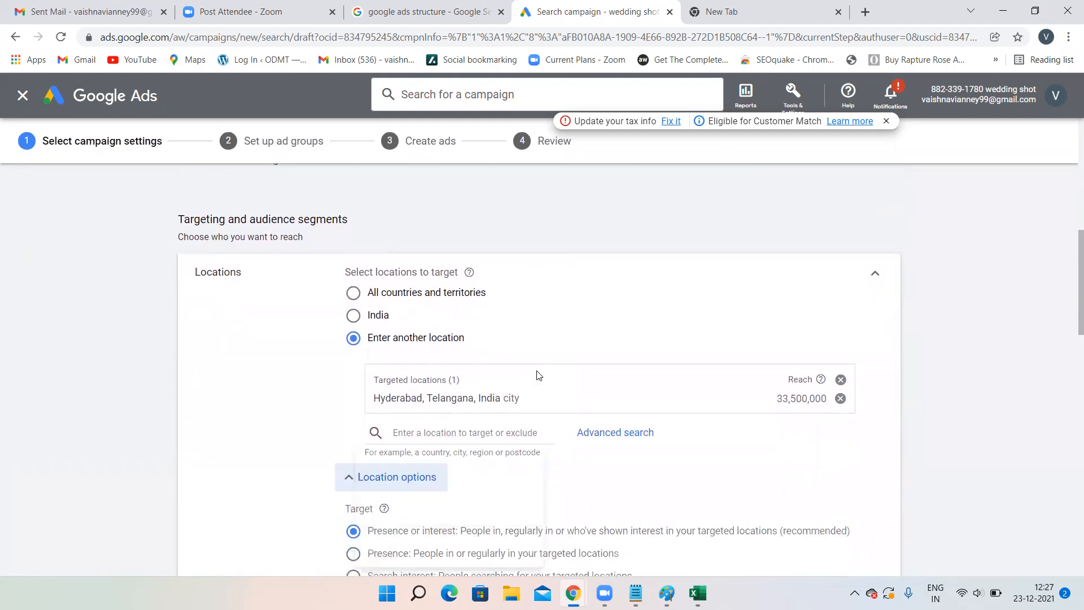
{"action": "scroll", "coordinate": [537, 376], "scroll_direction": "up", "scroll_amount": 2}
{"action": "scroll", "coordinate": [537, 375], "scroll_direction": "down", "scroll_amount": 1}
{"action": "scroll", "coordinate": [540, 376], "scroll_direction": "down", "scroll_amount": 4}
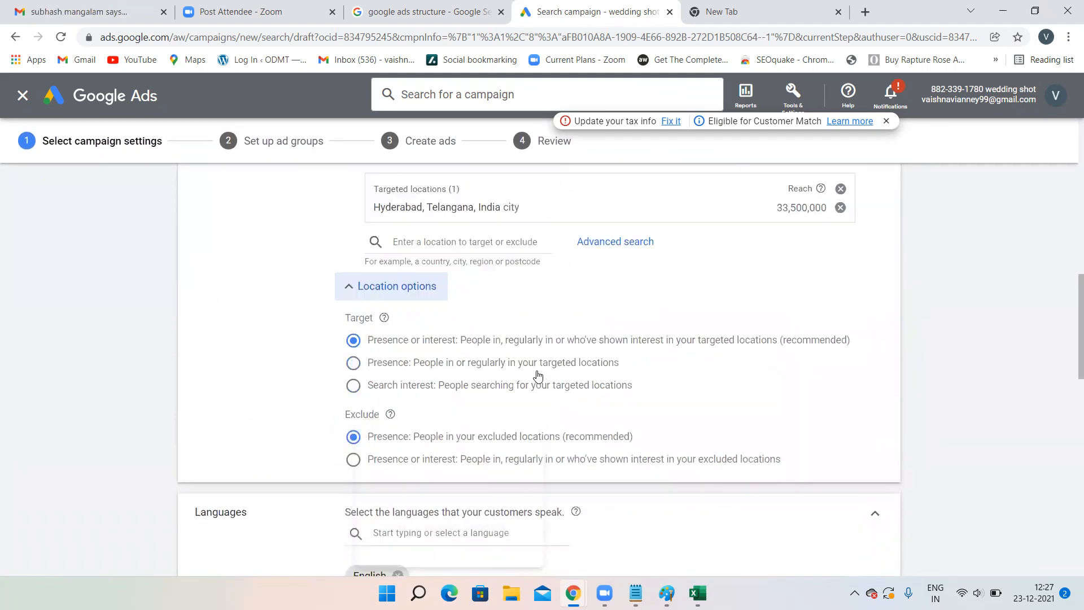
{"action": "left_click", "coordinate": [397, 287]}
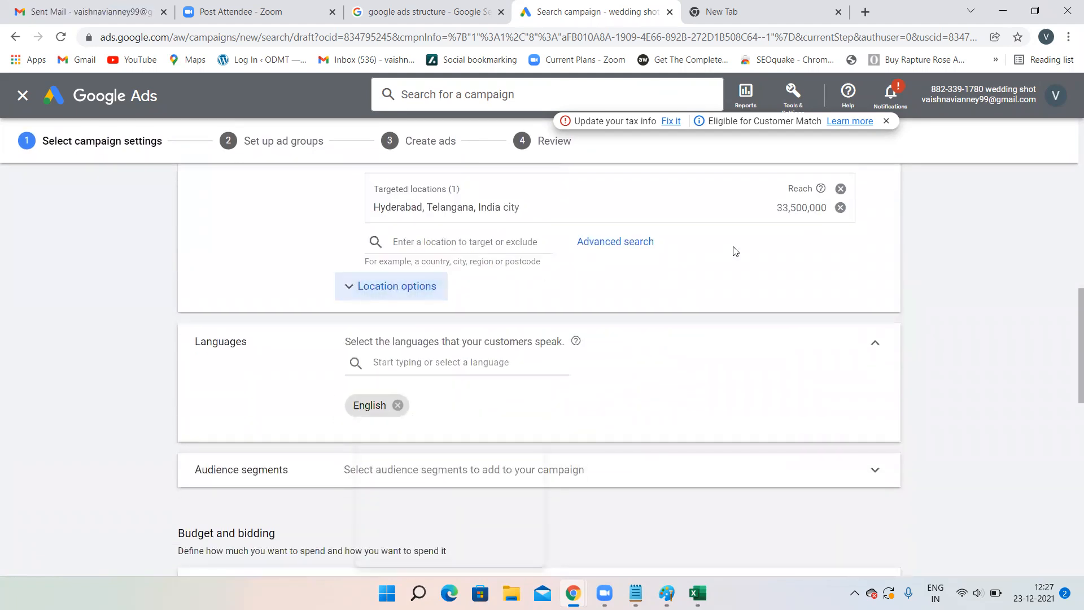
{"action": "scroll", "coordinate": [735, 250], "scroll_direction": "up", "scroll_amount": 3}
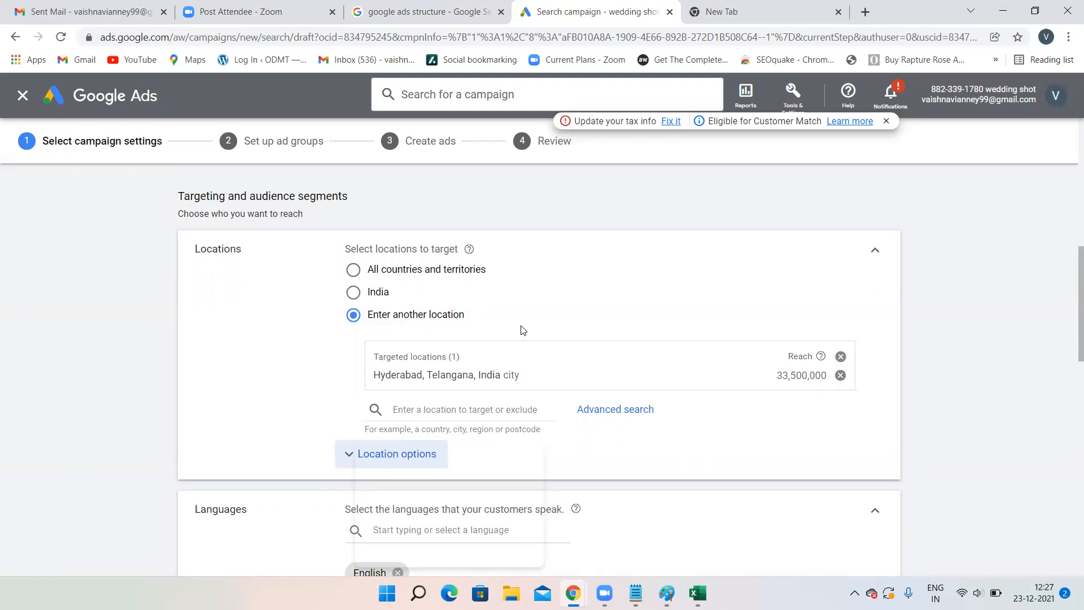
{"action": "scroll", "coordinate": [523, 331], "scroll_direction": "down", "scroll_amount": 1}
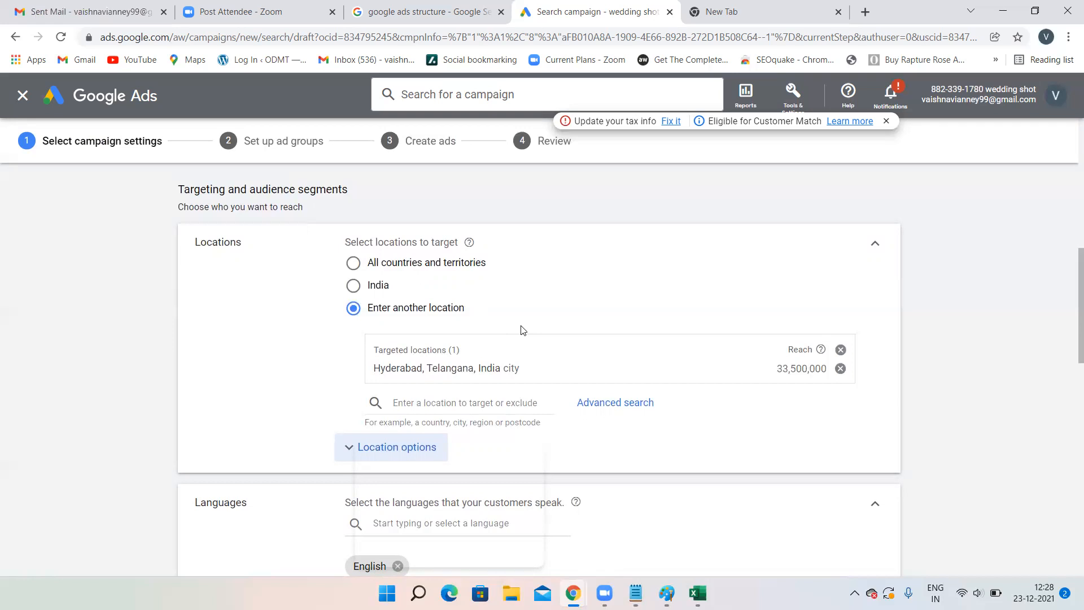
{"action": "scroll", "coordinate": [521, 330], "scroll_direction": "down", "scroll_amount": 2}
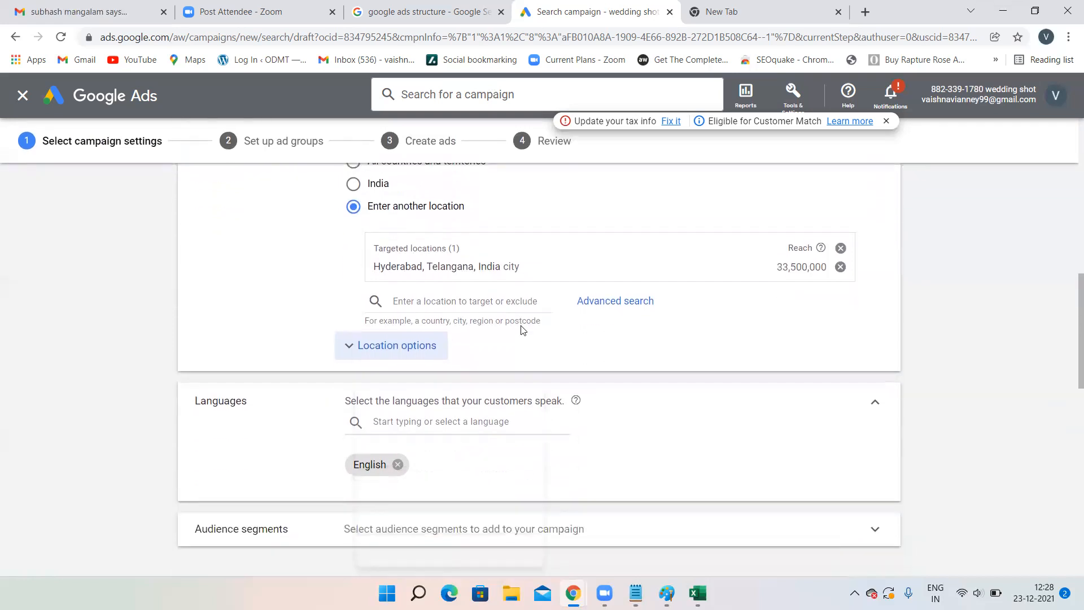
Step: In the location options, set the target to Presence: People in or regularly in your targeted locations
{"action": "left_click", "coordinate": [390, 343]}
{"action": "scroll", "coordinate": [588, 343], "scroll_direction": "down", "scroll_amount": 4}
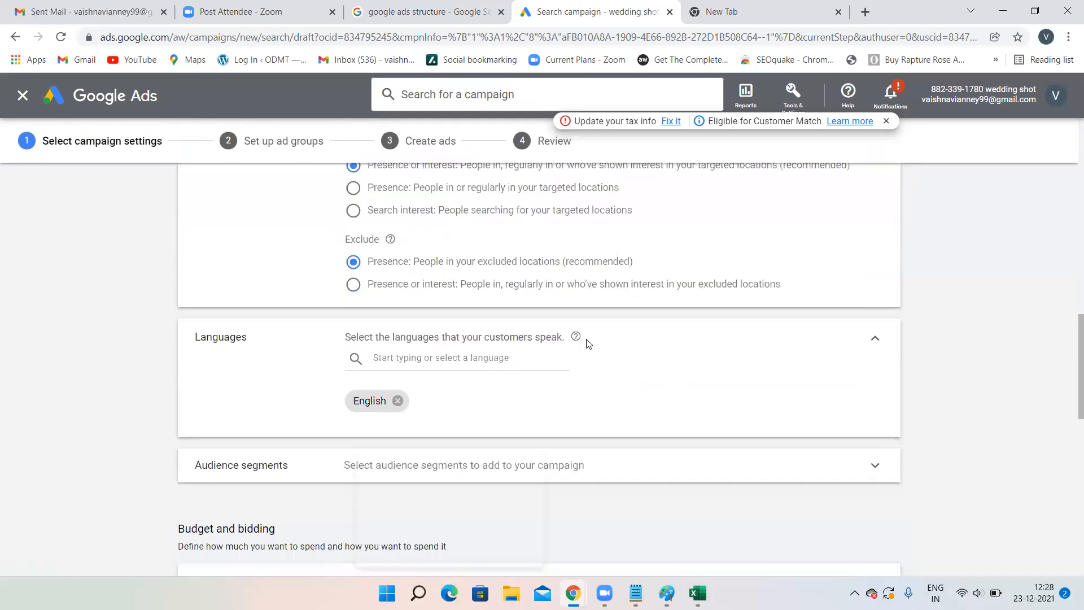
{"action": "scroll", "coordinate": [587, 343], "scroll_direction": "up", "scroll_amount": 2}
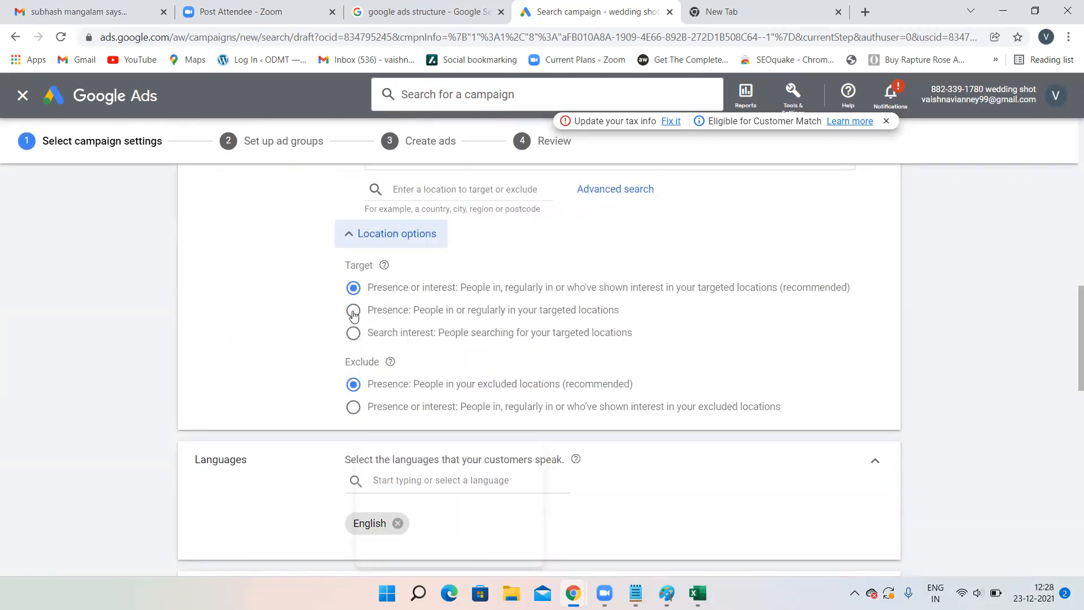
{"action": "left_click", "coordinate": [353, 311]}
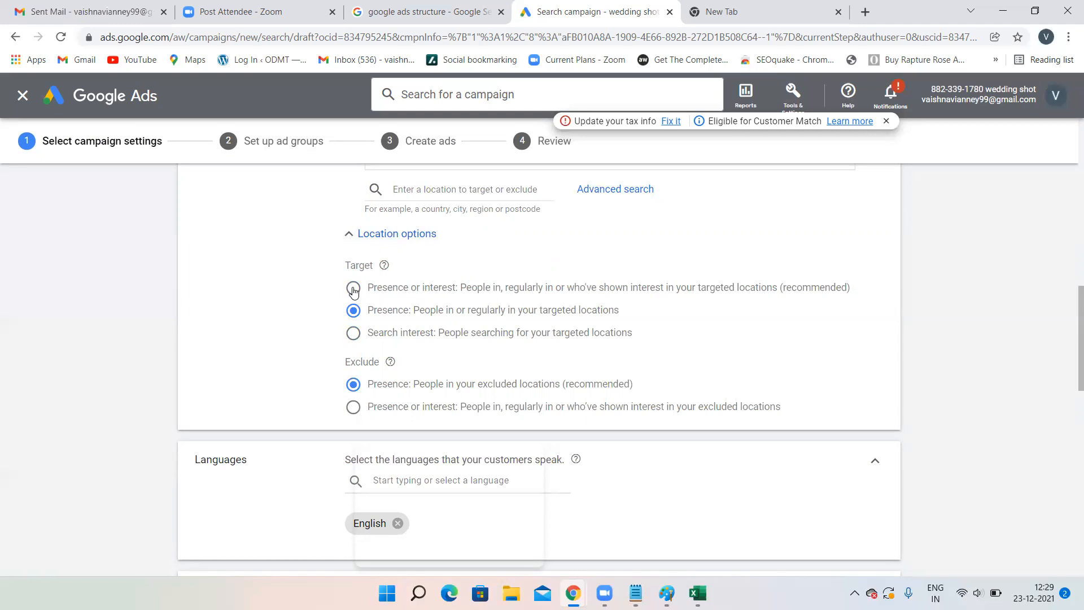
{"action": "left_click", "coordinate": [354, 287]}
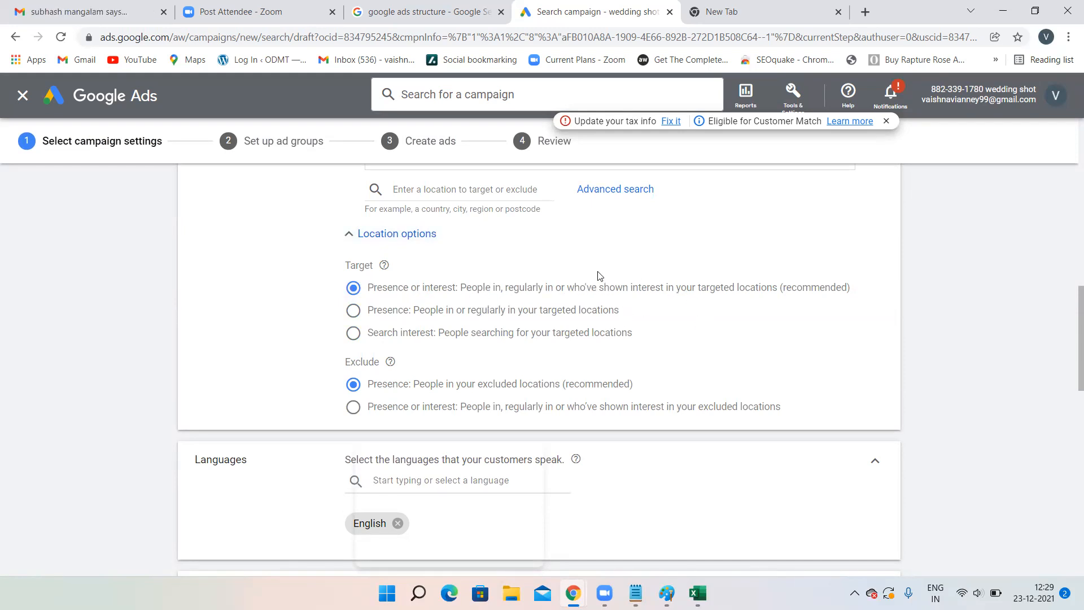
{"action": "left_click_drag", "start_coordinate": [567, 288], "coordinate": [763, 300]}
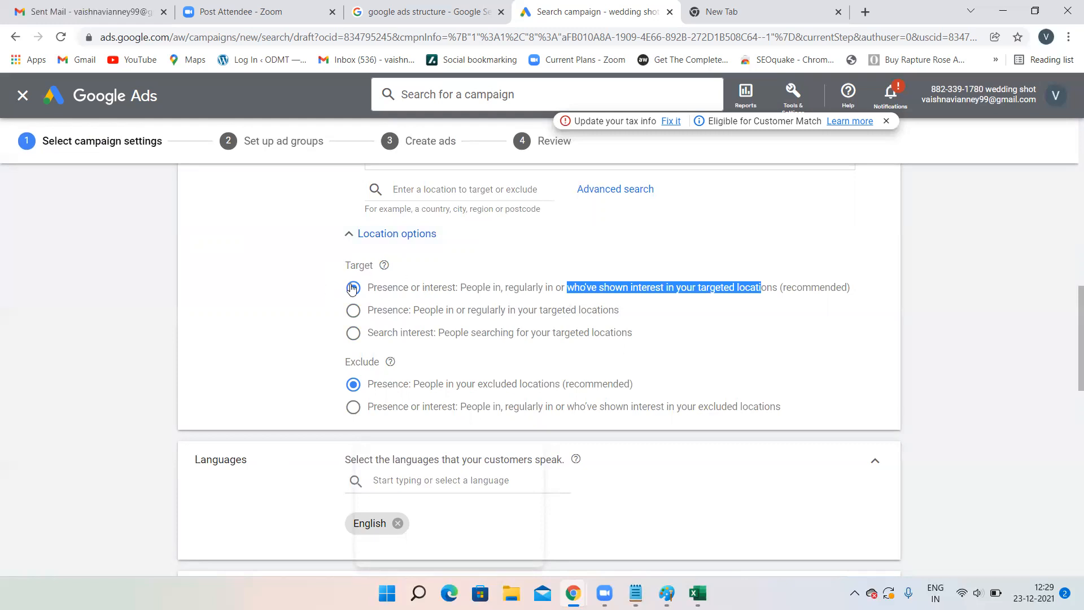
{"action": "left_click", "coordinate": [314, 293]}
{"action": "left_click", "coordinate": [353, 311]}
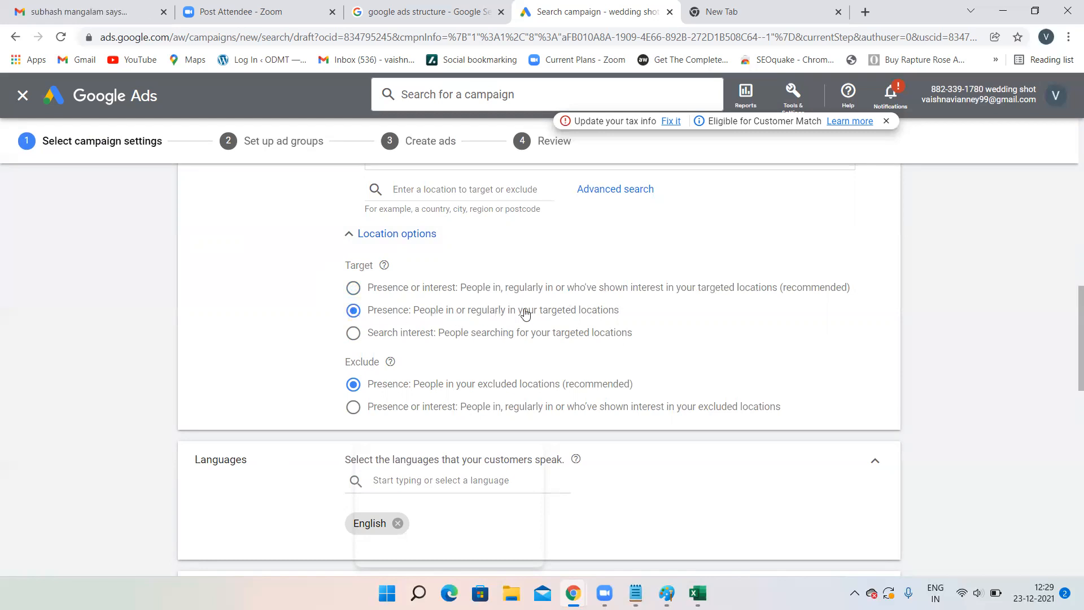
{"action": "left_click_drag", "start_coordinate": [620, 310], "coordinate": [415, 310]}
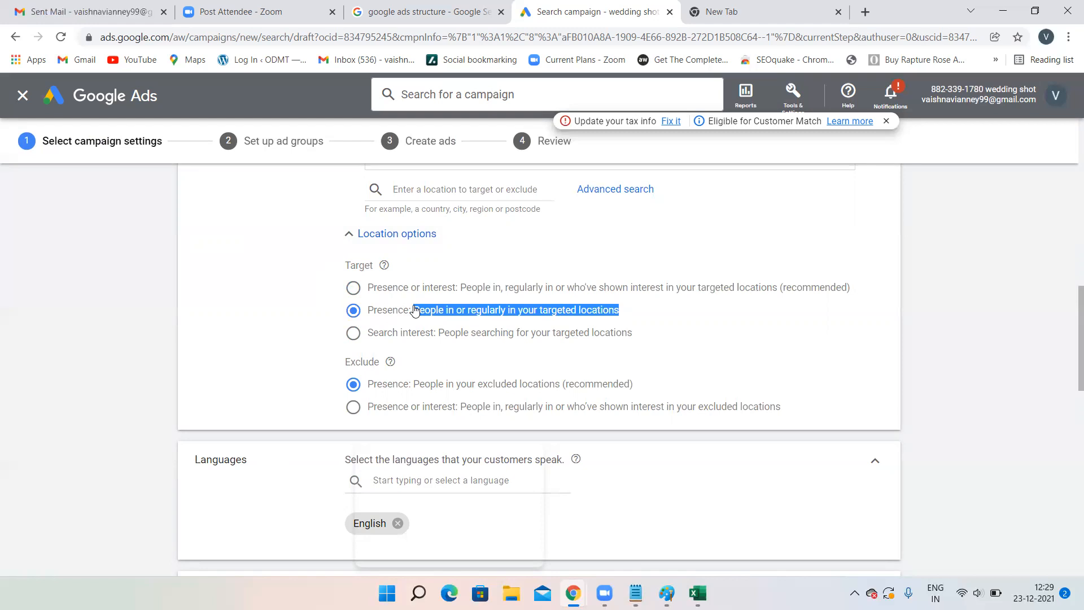
{"action": "left_click_drag", "start_coordinate": [415, 310], "coordinate": [413, 310]}
Step: Switch to the open Notepad notes and add the line "cpc - 100" below the Keyword planner heading
{"action": "scroll", "coordinate": [684, 352], "scroll_direction": "down", "scroll_amount": 1}
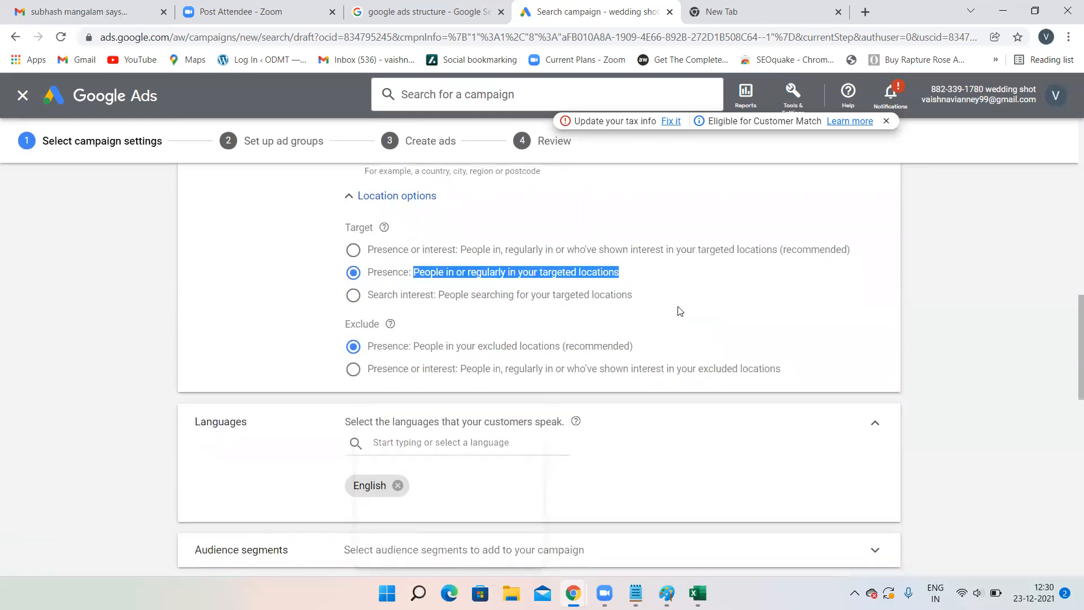
{"action": "scroll", "coordinate": [678, 310], "scroll_direction": "down", "scroll_amount": 4}
{"action": "scroll", "coordinate": [679, 312], "scroll_direction": "down", "scroll_amount": 1}
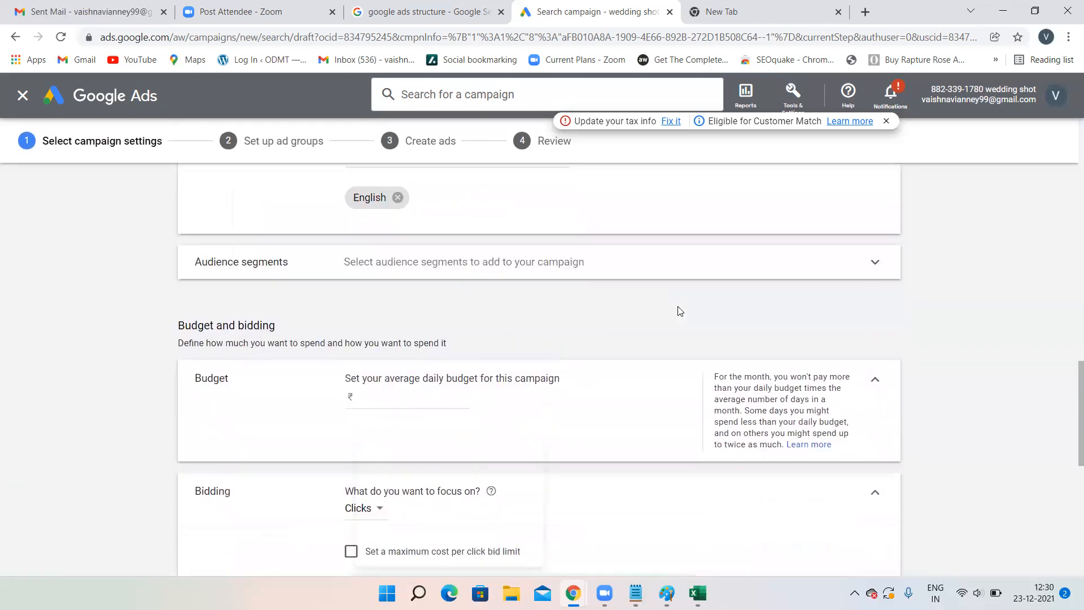
{"action": "scroll", "coordinate": [680, 312], "scroll_direction": "down", "scroll_amount": 3}
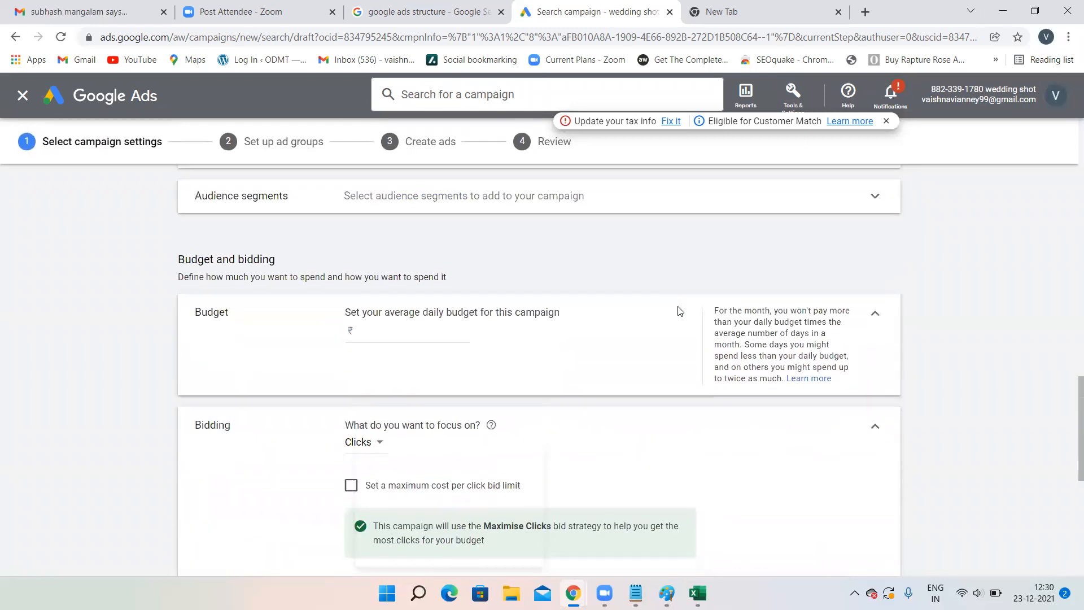
{"action": "scroll", "coordinate": [680, 311], "scroll_direction": "up", "scroll_amount": 1}
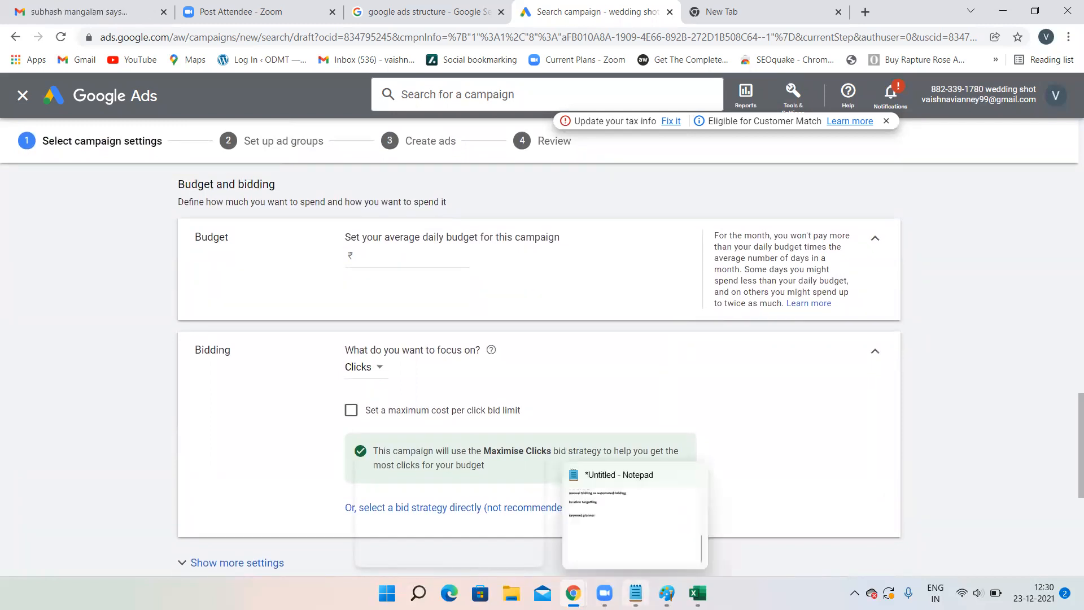
{"action": "left_click", "coordinate": [635, 593]}
{"action": "key", "text": "Return"}
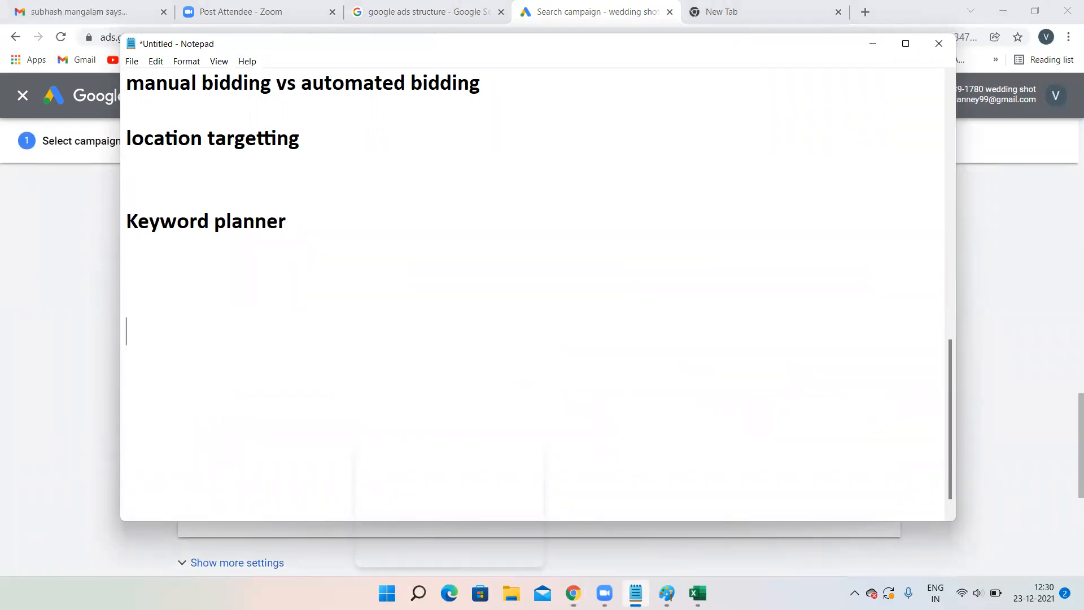
{"action": "type", "text": "cpc -"}
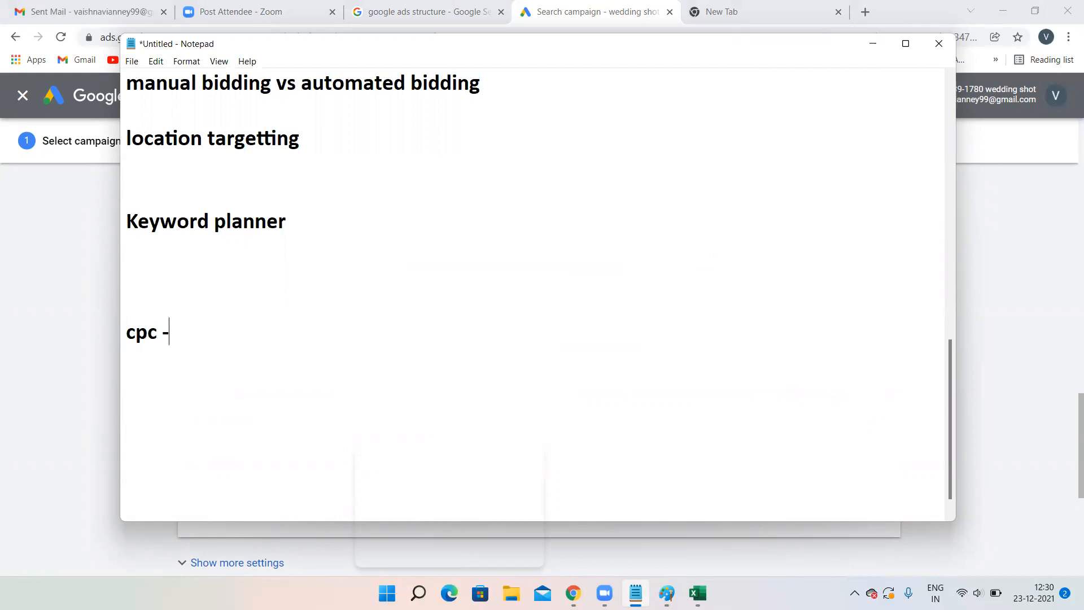
{"action": "type", "text": " 100"}
{"action": "key", "text": "Return"}
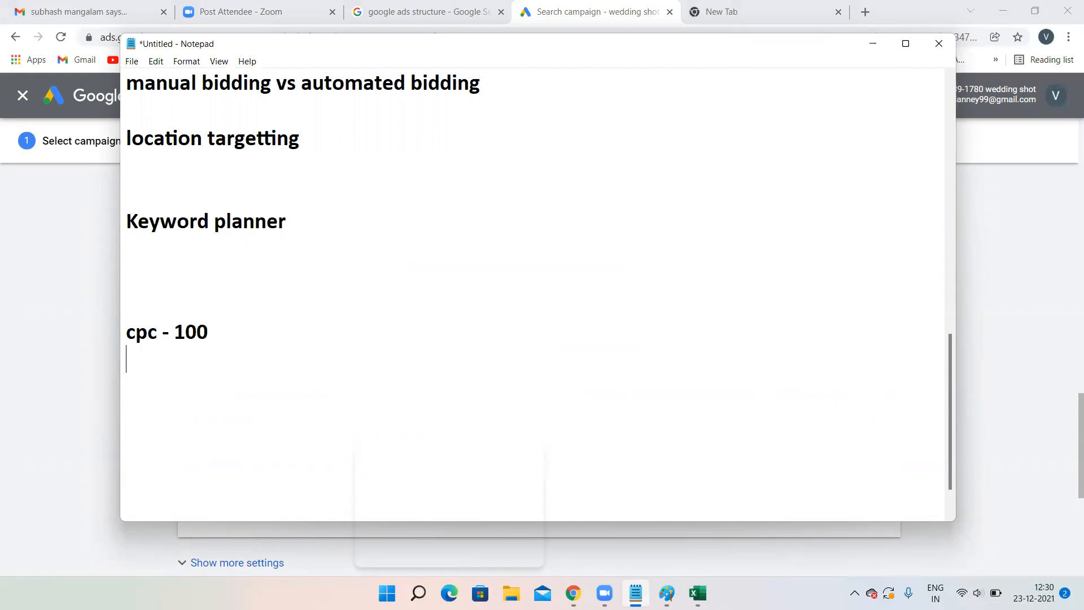
Step: Add the lines "daily budget - 1000" and "clicks - 10" below the cpc line
{"action": "type", "text": "daily  udget"}
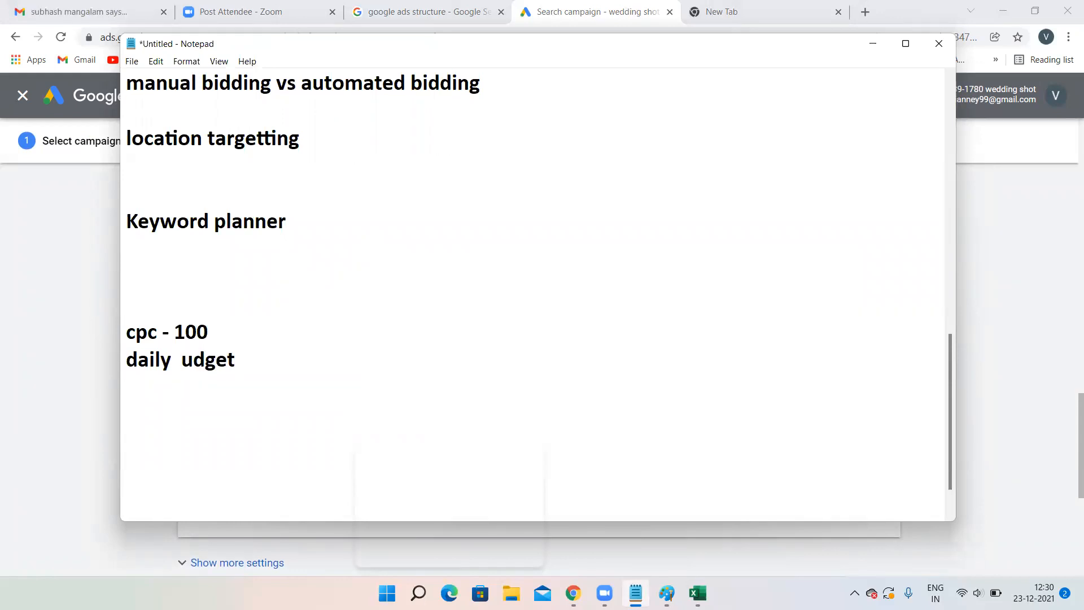
{"action": "key", "text": "BackSpace"}
{"action": "key", "text": "BackSpace"}
{"action": "key", "text": "BackSpace"}
{"action": "key", "text": "BackSpace"}
{"action": "key", "text": "BackSpace"}
{"action": "key", "text": "BackSpace"}
{"action": "type", "text": "b"}
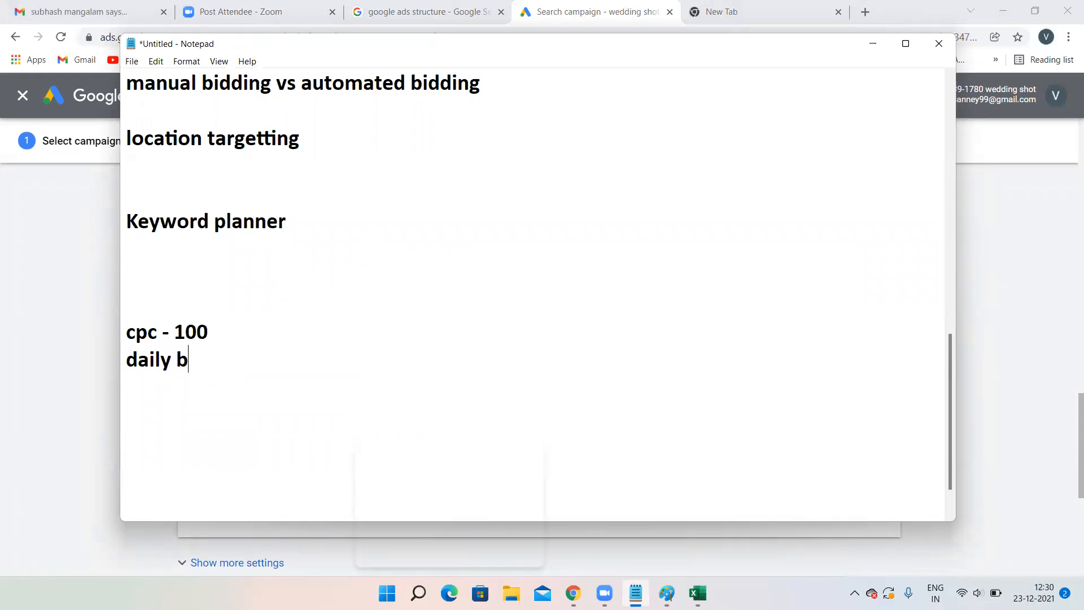
{"action": "type", "text": "udget - 1000"}
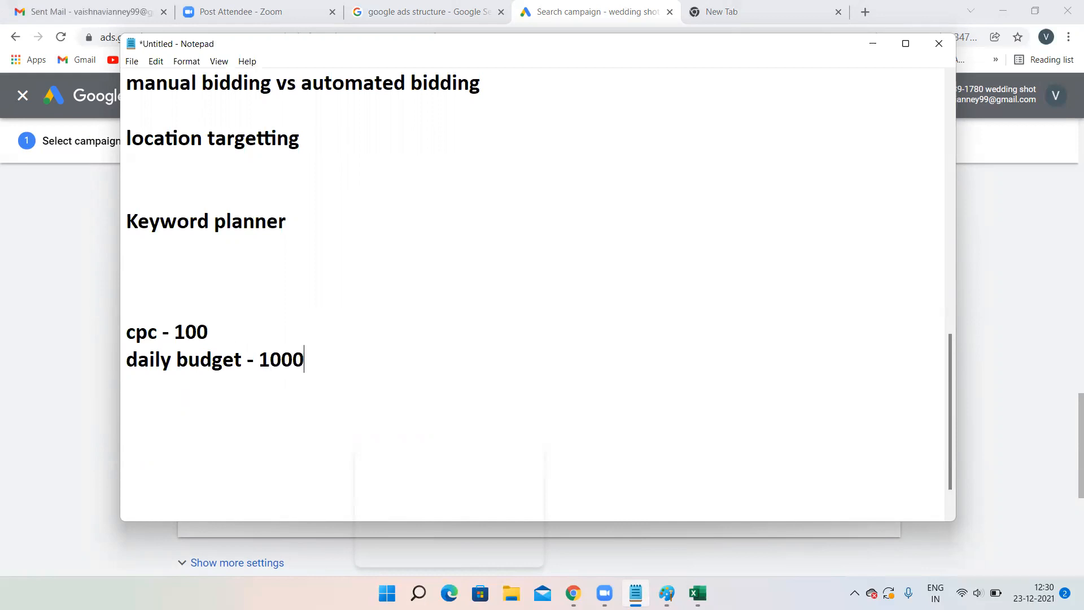
{"action": "key", "text": "Return"}
{"action": "type", "text": "clicks -"}
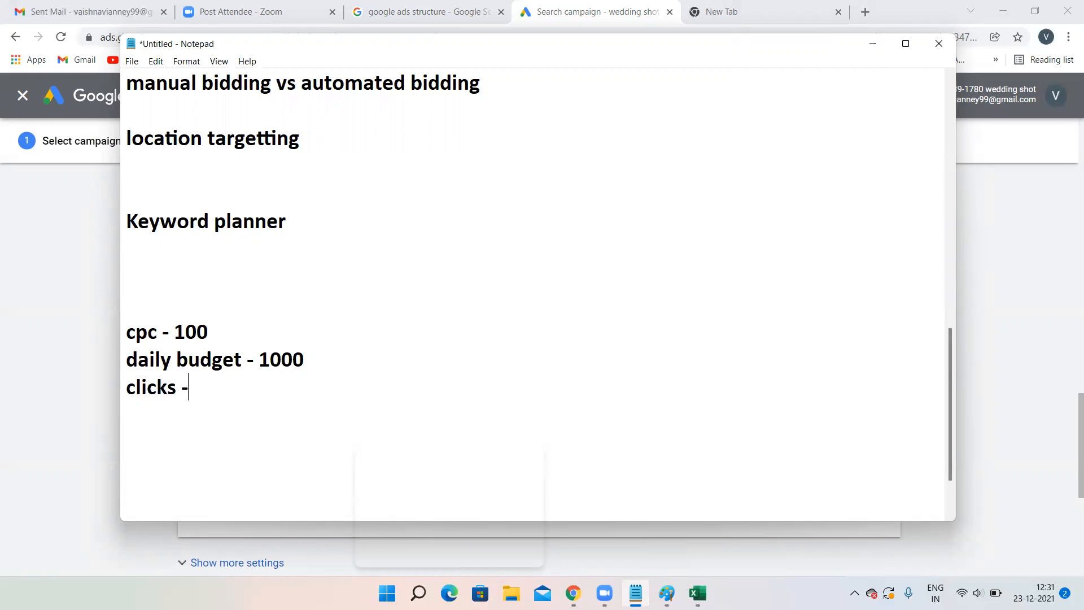
{"action": "type", "text": "10"}
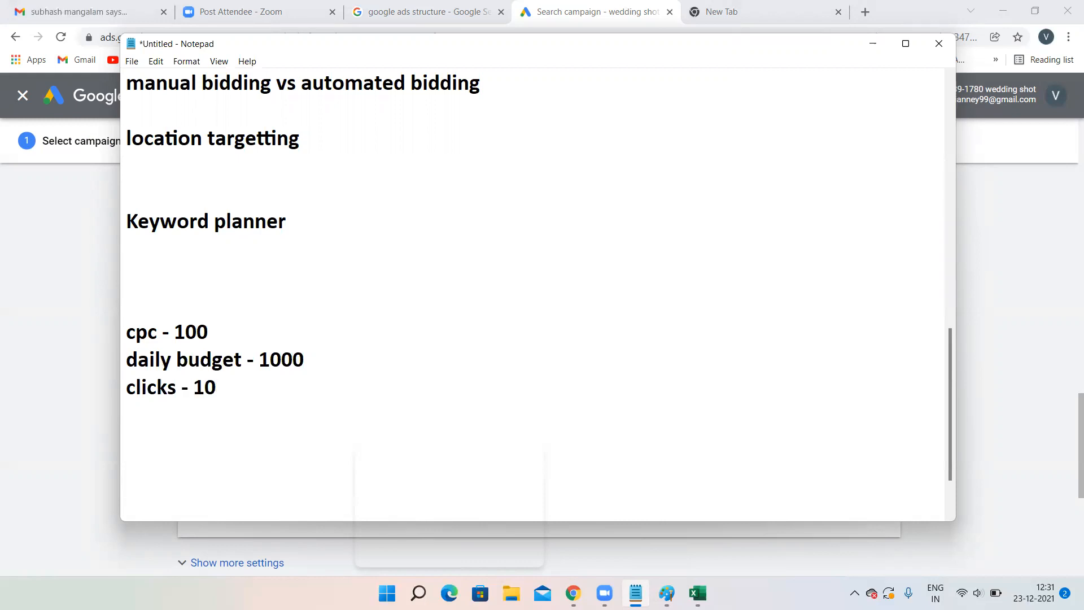
Step: Below the clicks line, leave some space and add "30 days" followed by the entry "day 1 - 5 clicks - 500"
{"action": "key", "text": "Return"}
{"action": "key", "text": "Return"}
{"action": "key", "text": "Return"}
{"action": "key", "text": "Return"}
{"action": "type", "text": "30 days"}
{"action": "key", "text": "Return"}
{"action": "key", "text": "Return"}
{"action": "key", "text": "Return"}
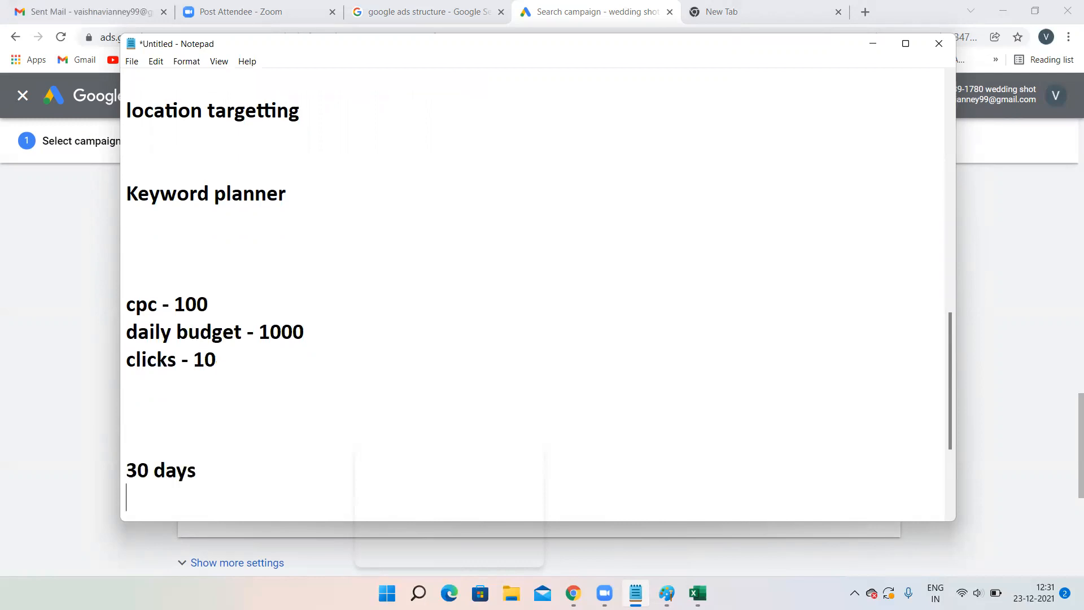
{"action": "type", "text": "day 1 "}
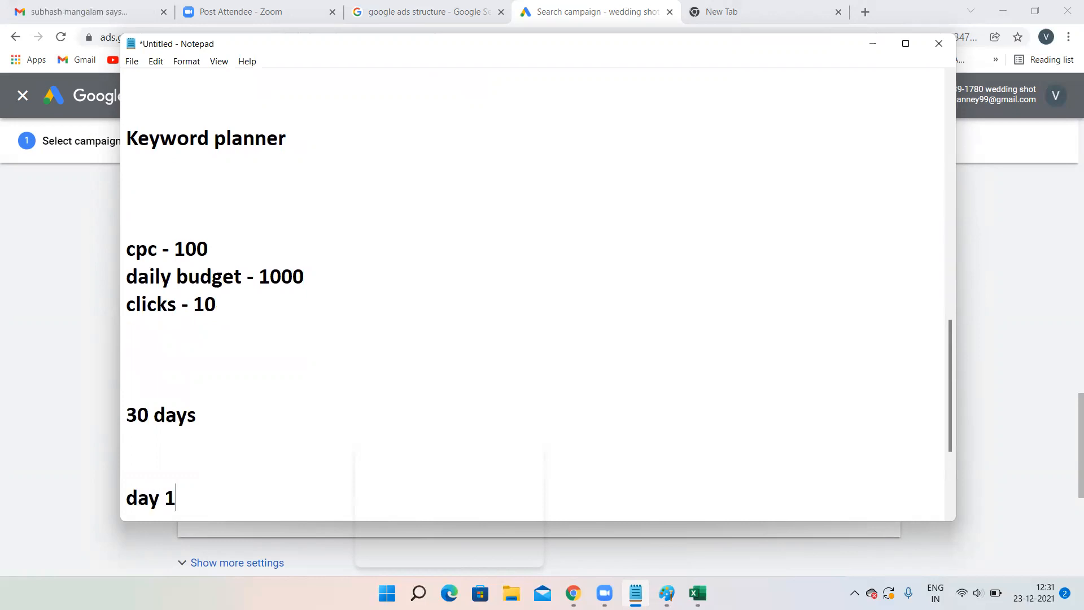
{"action": "type", "text": "- 5 clic"}
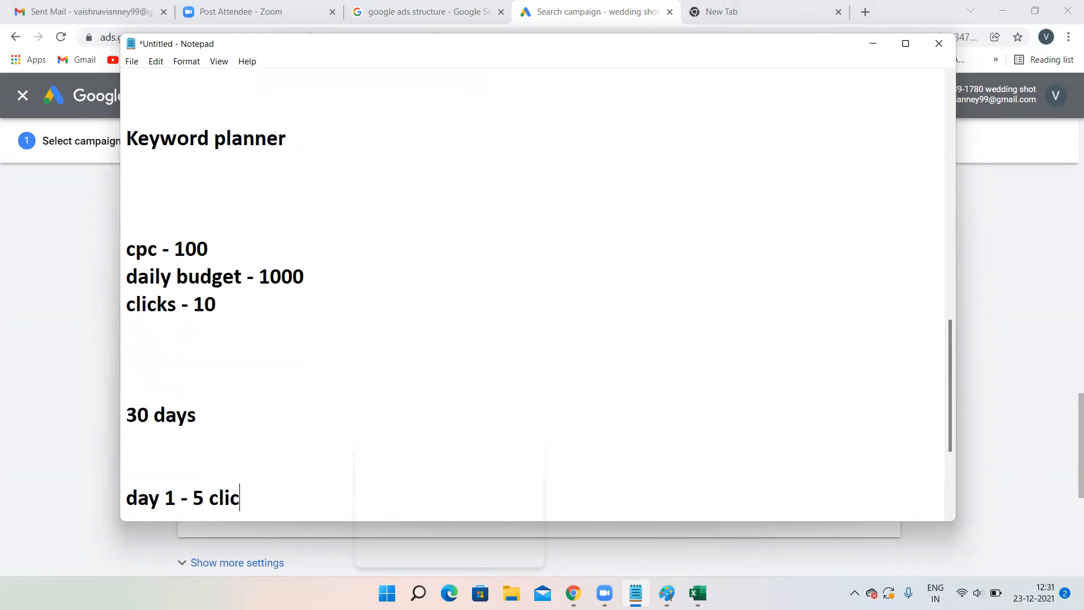
{"action": "type", "text": "ks - 500"}
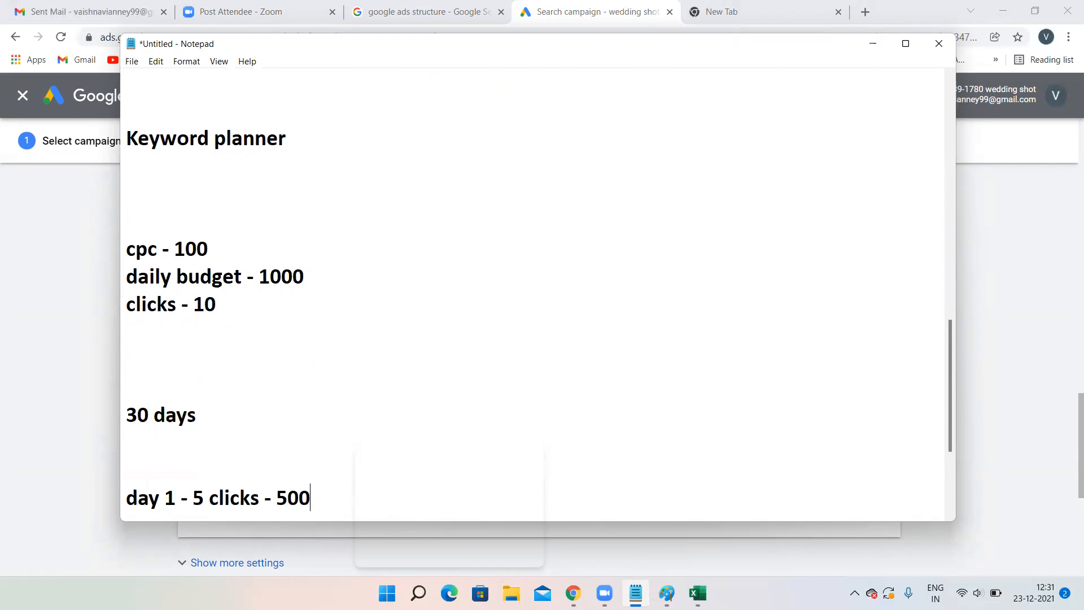
Step: Add the line "day 2 - 2 clicks - 200" under the day 1 entry
{"action": "left_click_drag", "start_coordinate": [256, 267], "coordinate": [324, 272]}
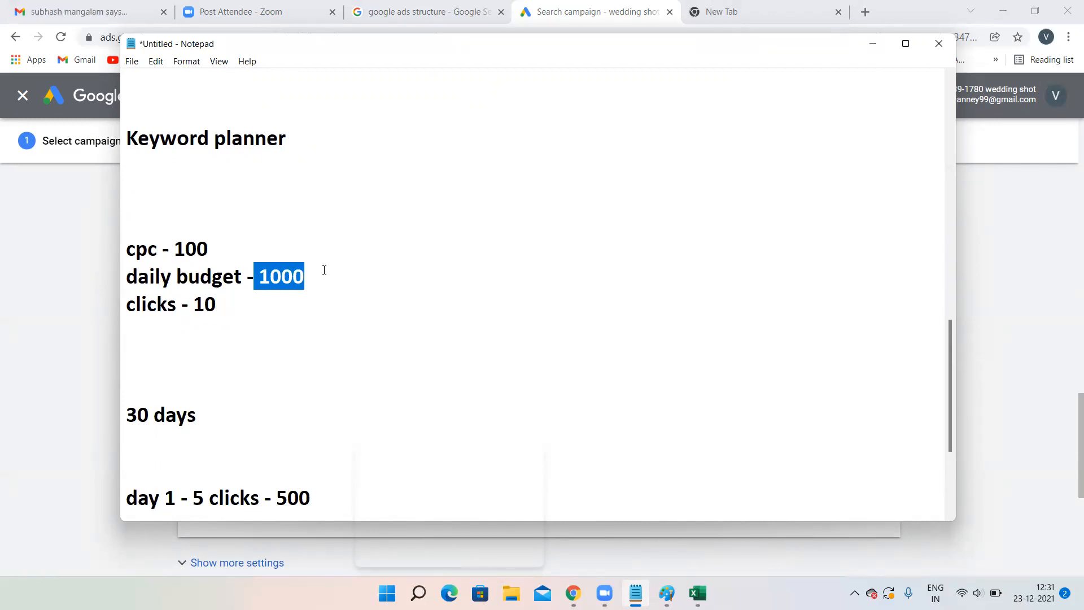
{"action": "left_click_drag", "start_coordinate": [189, 497], "coordinate": [261, 502]}
{"action": "left_click", "coordinate": [340, 502]}
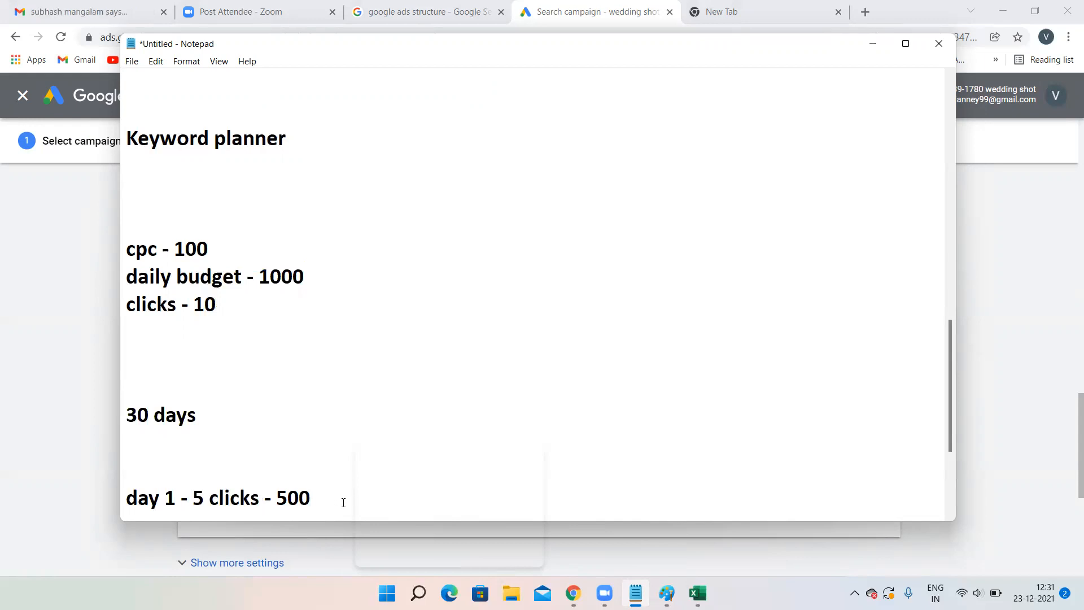
{"action": "key", "text": "Return"}
{"action": "type", "text": "day "}
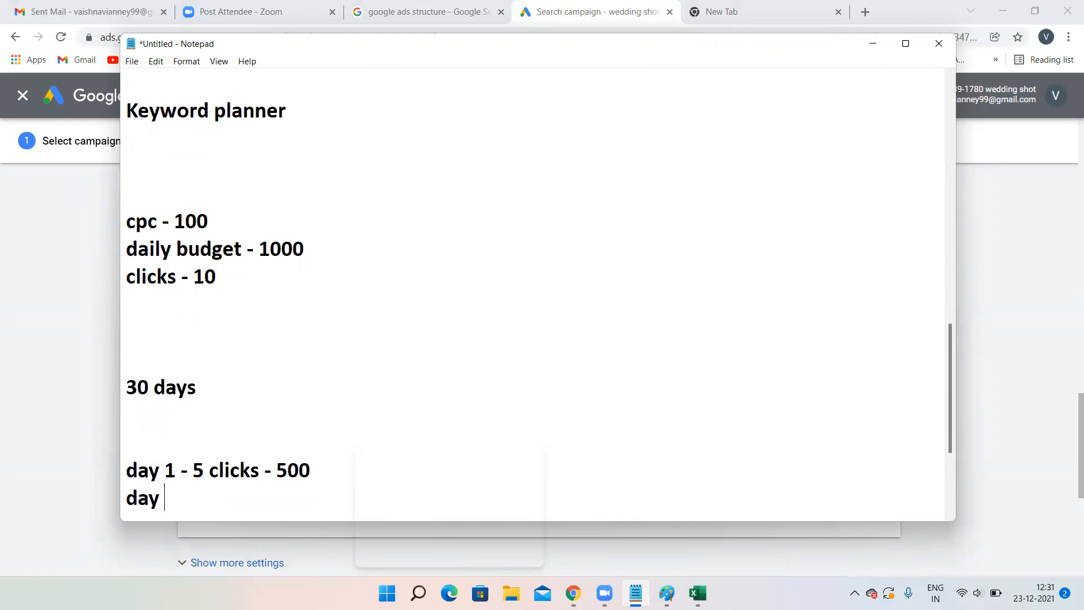
{"action": "type", "text": "2 - 2 "}
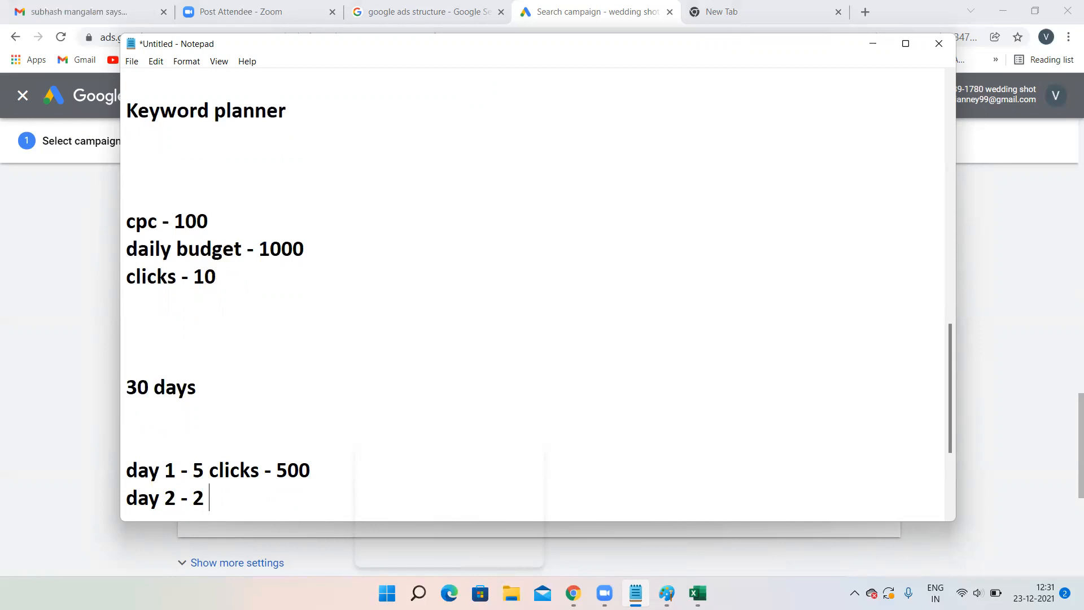
{"action": "type", "text": "clicks - 200"}
{"action": "key", "text": "Return"}
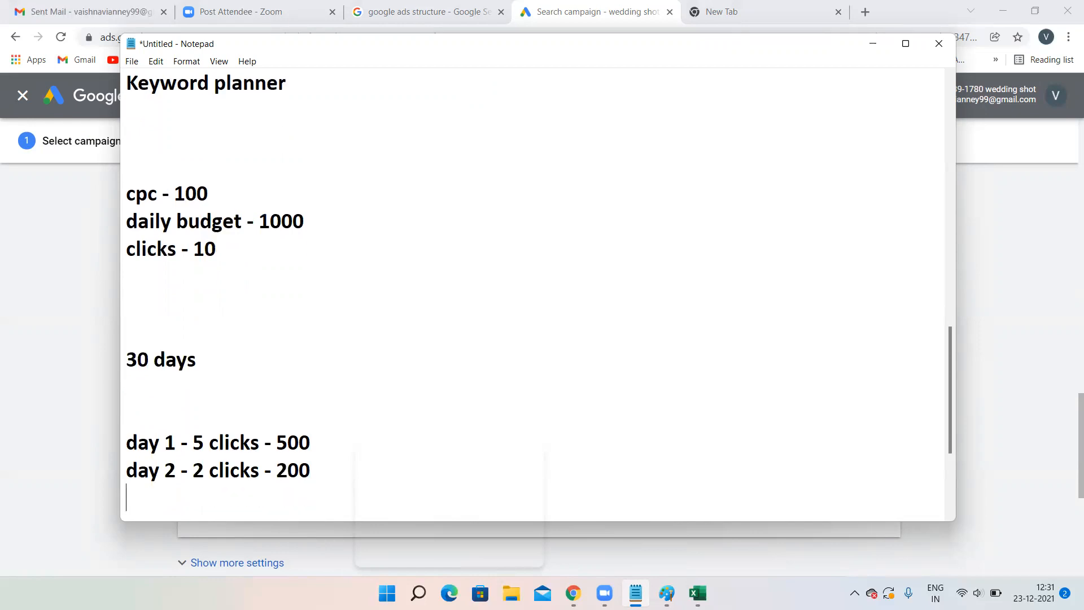
Step: Add the line "day 3 - 10 clicks - 1000" under the day 2 entry
{"action": "type", "text": "da"}
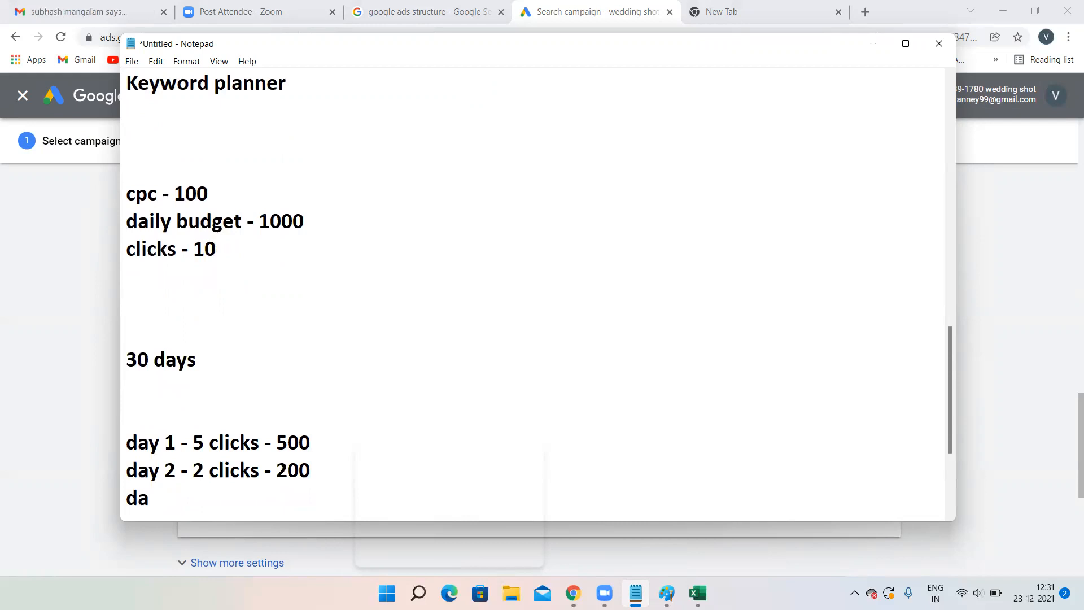
{"action": "type", "text": "y 3 "}
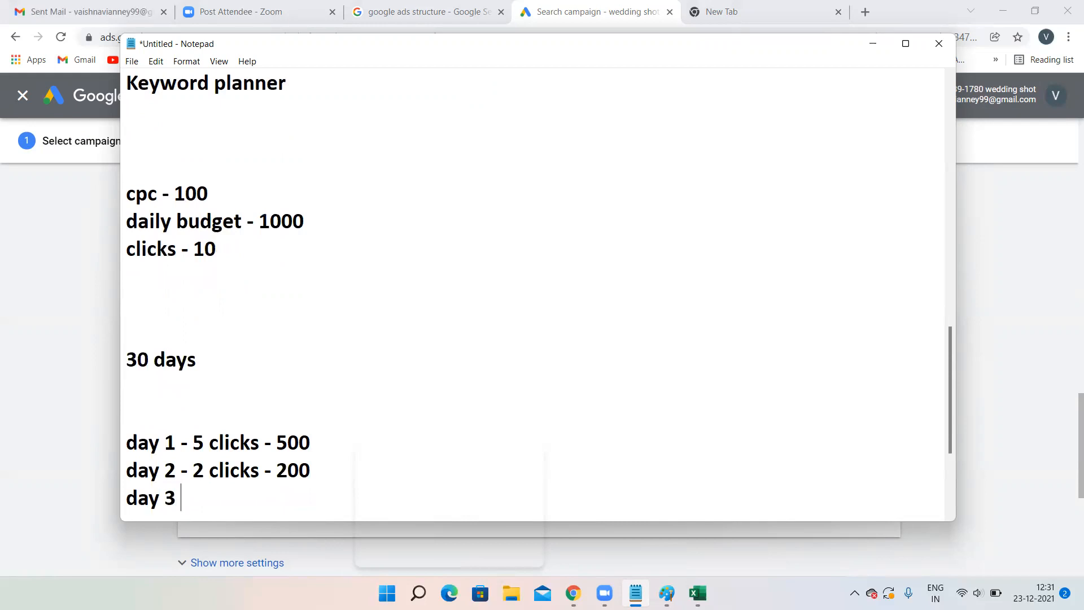
{"action": "type", "text": "- "}
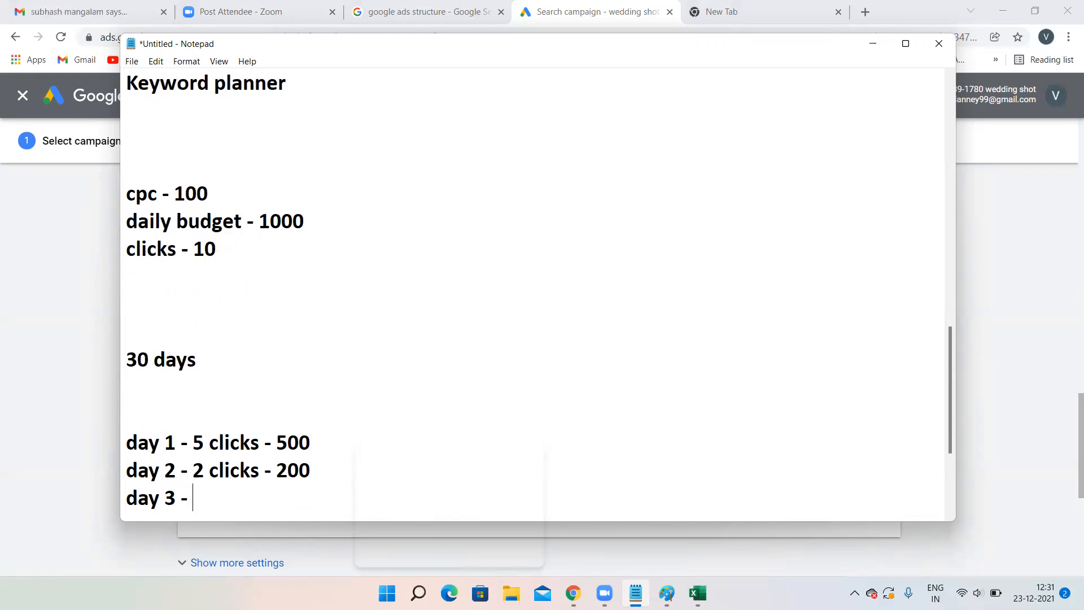
{"action": "type", "text": "10 clic"}
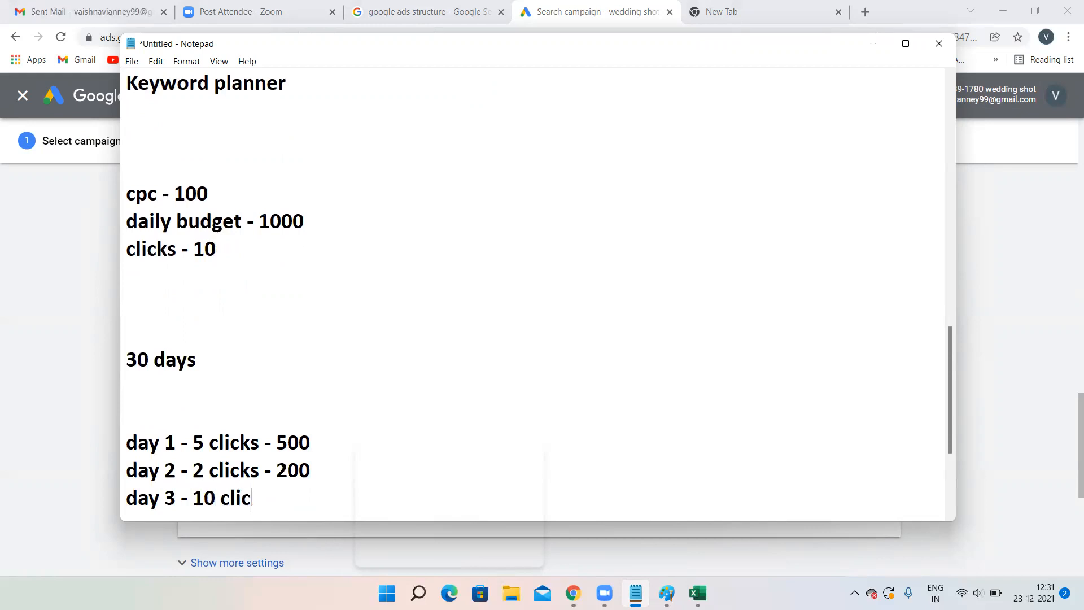
{"action": "type", "text": "ks - 1000"}
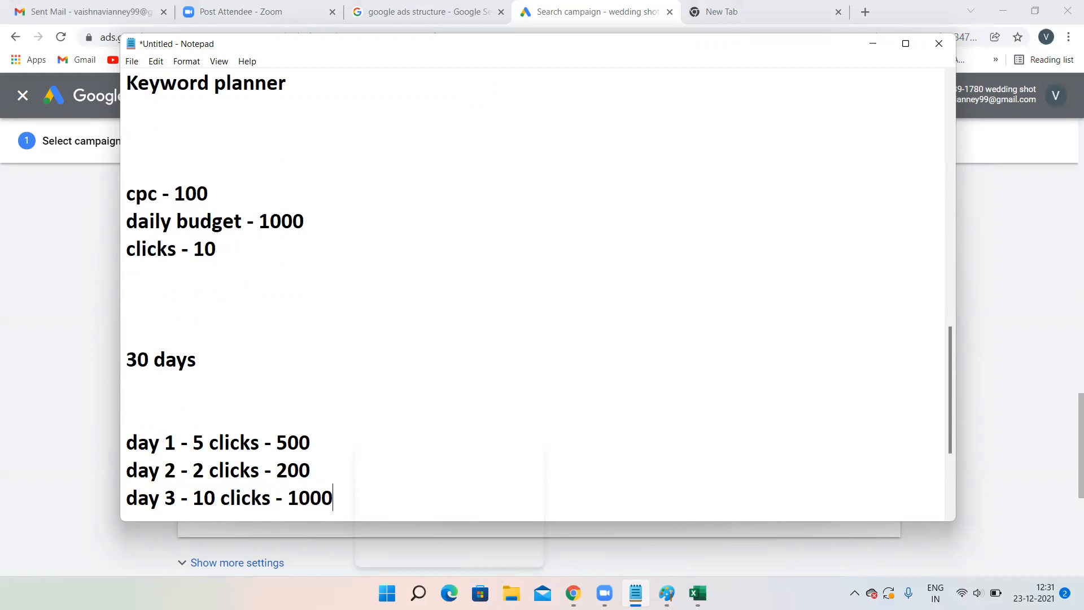
{"action": "key", "text": "Return"}
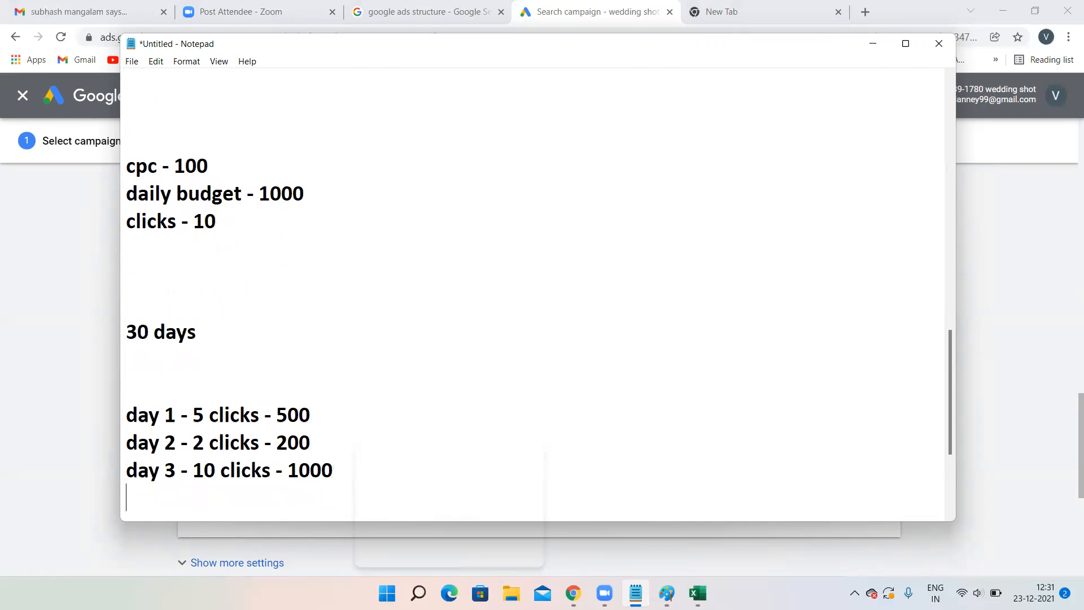
Step: Add the line "daily 4 - 20 clicks - 2000" under the day 3 entry
{"action": "type", "text": "dail"}
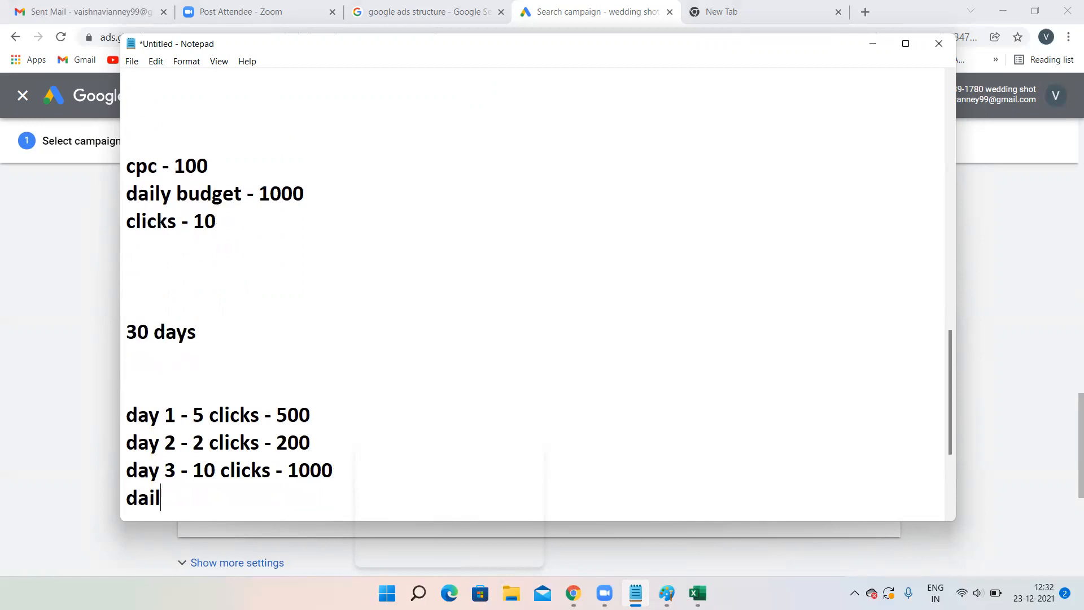
{"action": "type", "text": "y 4 - 20 "}
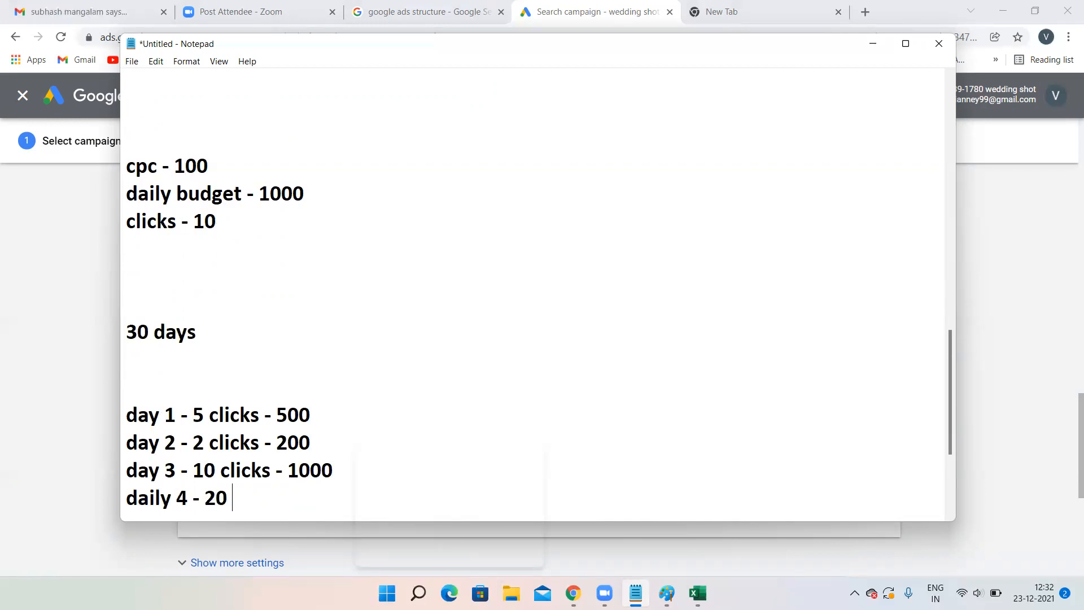
{"action": "type", "text": "clicks -"}
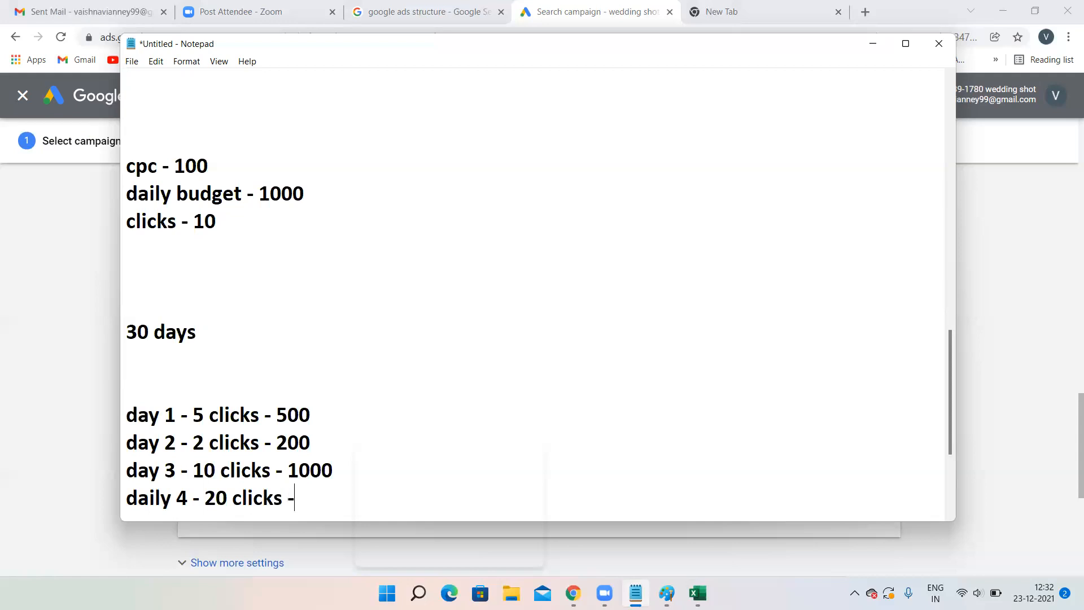
{"action": "type", "text": " 2000"}
Step: Highlight the daily budget amount, reposition the notes window, and review the budget topics against the day-by-day click entries
{"action": "left_click_drag", "start_coordinate": [259, 193], "coordinate": [347, 190]}
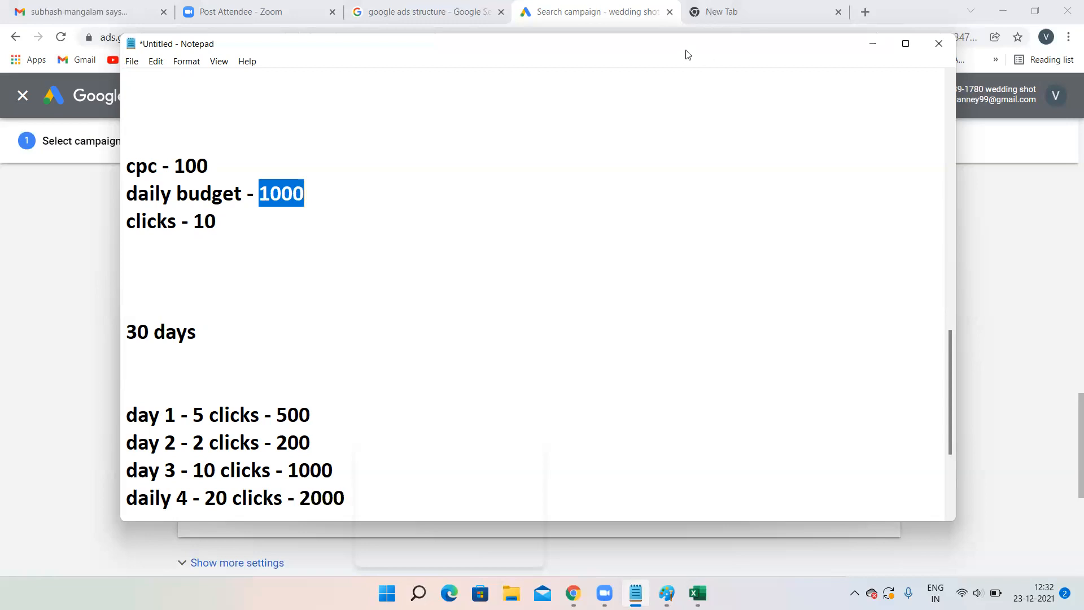
{"action": "left_click_drag", "start_coordinate": [687, 52], "coordinate": [698, 24]}
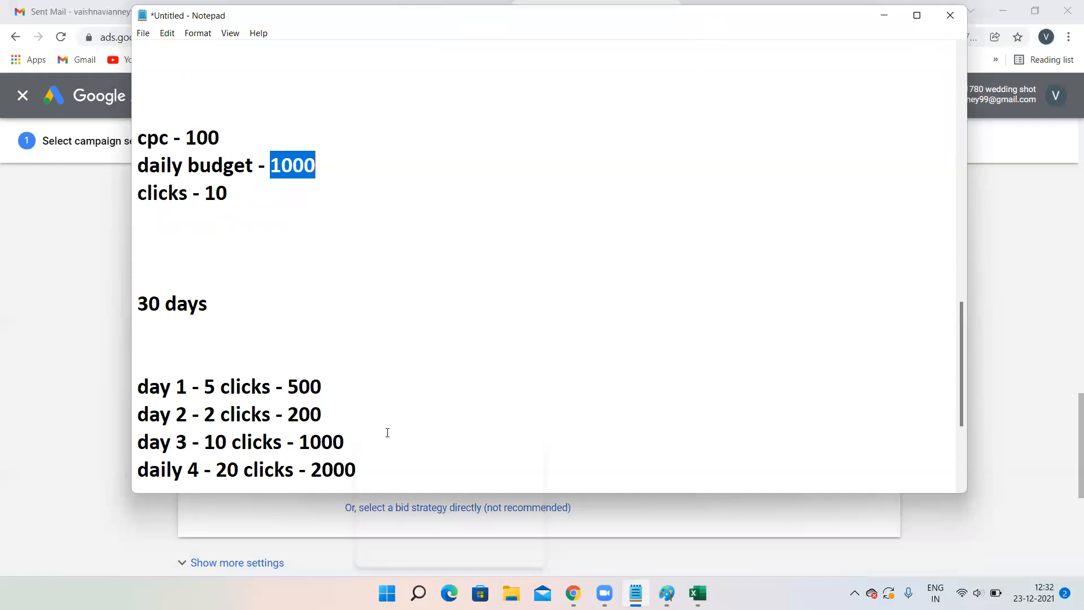
{"action": "left_click", "coordinate": [329, 331]}
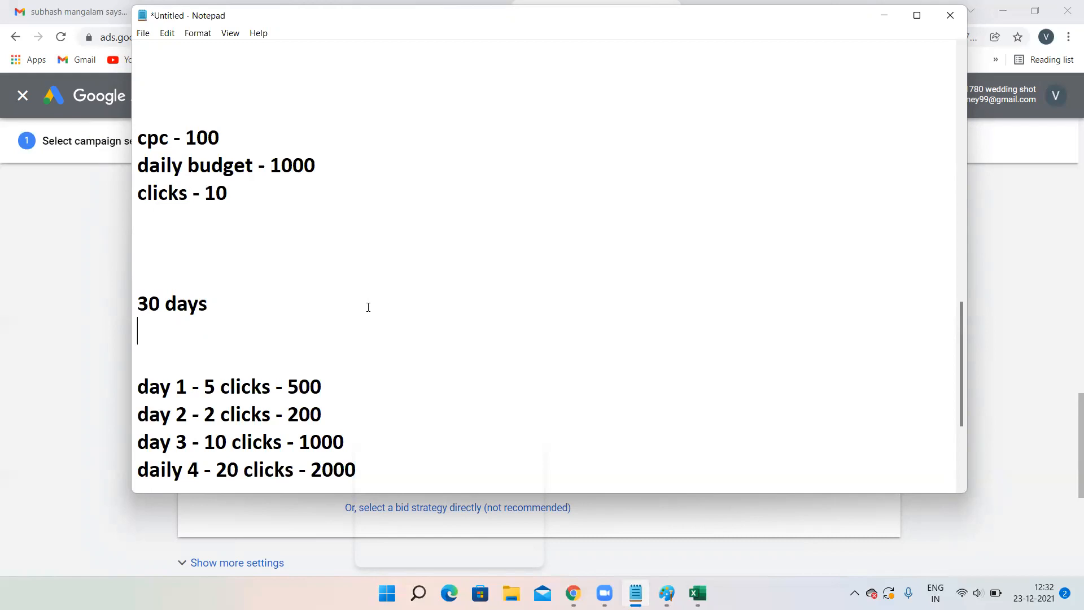
{"action": "left_click_drag", "start_coordinate": [150, 215], "coordinate": [249, 61]}
{"action": "left_click", "coordinate": [537, 185]}
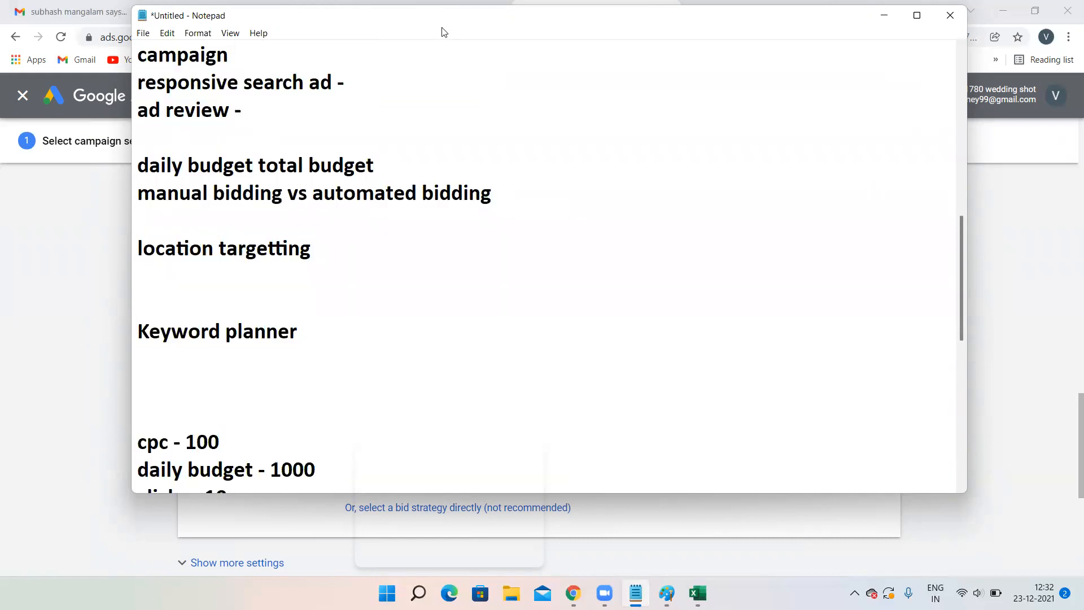
{"action": "left_click_drag", "start_coordinate": [439, 30], "coordinate": [338, 25]}
{"action": "scroll", "coordinate": [210, 384], "scroll_direction": "down", "scroll_amount": 3}
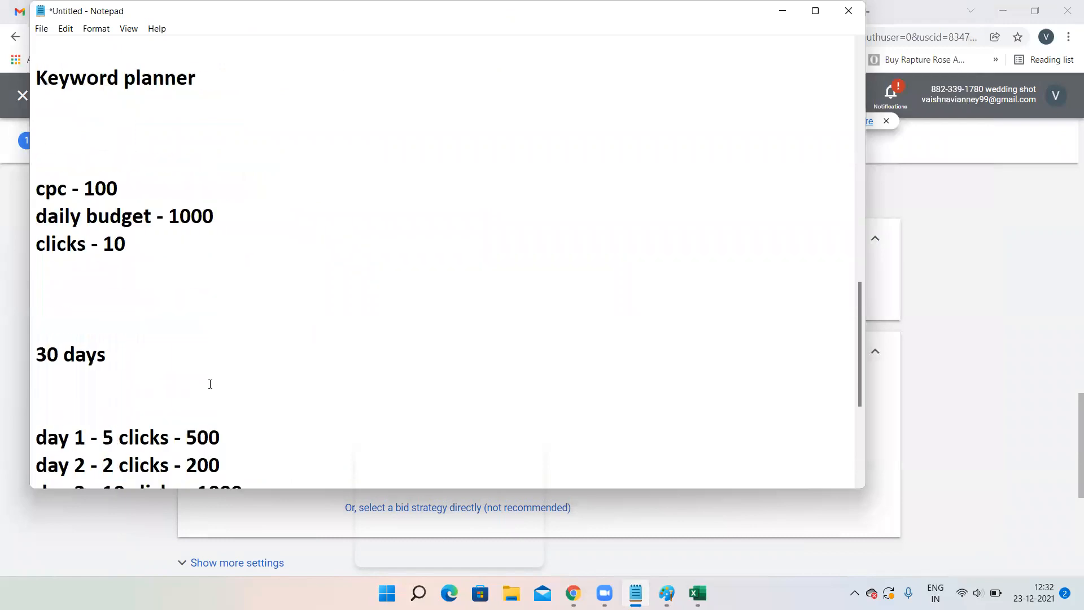
{"action": "scroll", "coordinate": [235, 371], "scroll_direction": "down", "scroll_amount": 1}
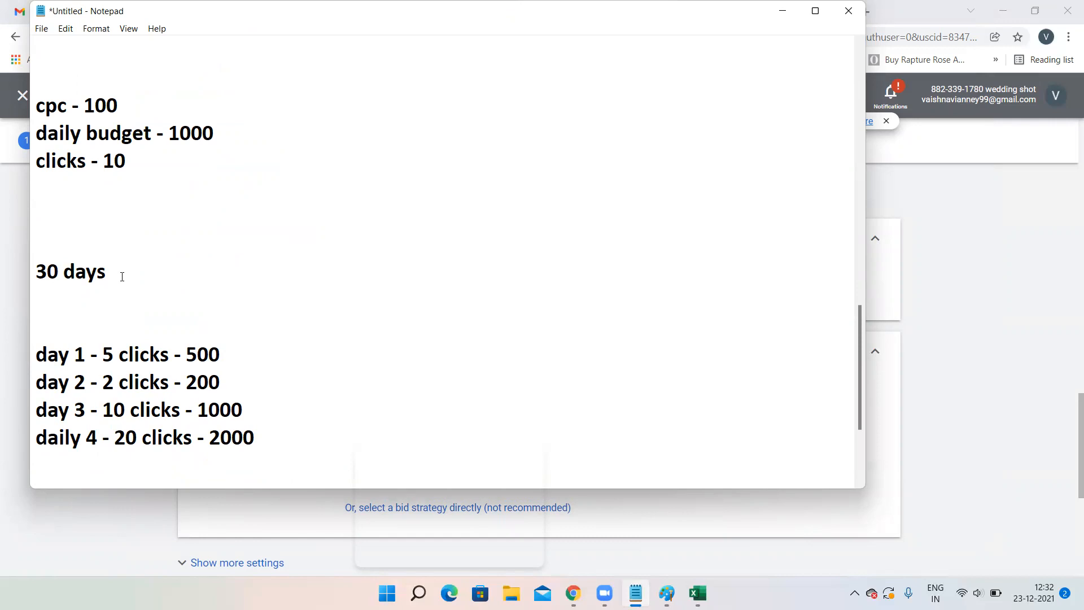
Step: Append "- 500" to the day 1 entry and "- 800" to the day 2 entry as leftover budget
{"action": "left_click", "coordinate": [235, 346]}
{"action": "type", "text": "- 500"}
{"action": "left_click", "coordinate": [226, 382]}
{"action": "type", "text": "- 800"}
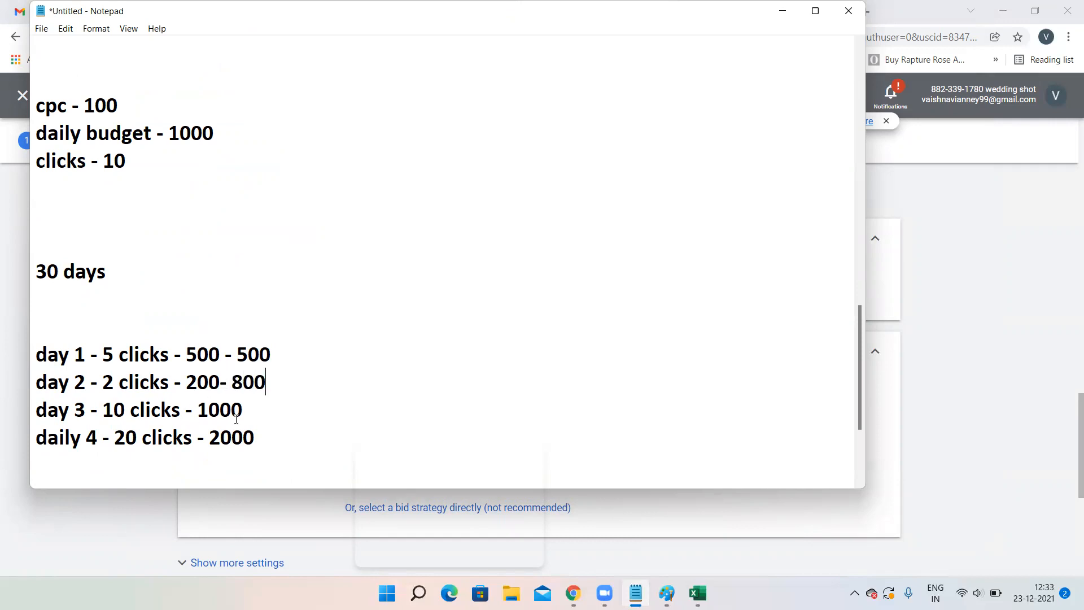
Step: Below the fourth day's entry, add the spaced filler lines "...." and "...", followed by the lines "day 30 -" and "30000"
{"action": "left_click", "coordinate": [265, 439]}
{"action": "key", "text": "Return"}
{"action": "key", "text": "Return"}
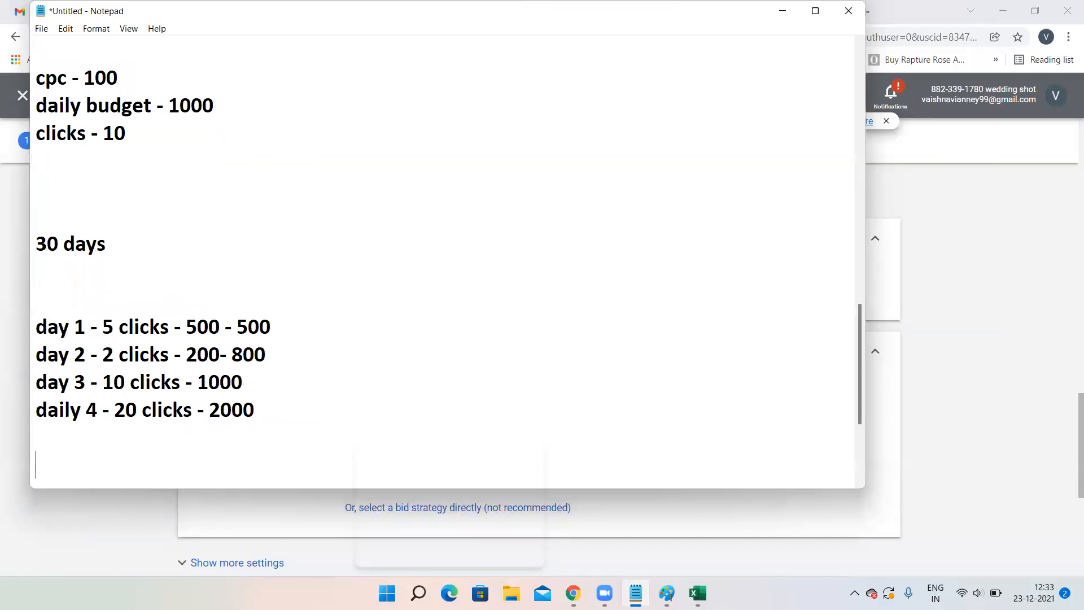
{"action": "type", "text": "...."}
{"action": "key", "text": "Return"}
{"action": "key", "text": "Return"}
{"action": "type", "text": "..."}
{"action": "key", "text": "Return"}
{"action": "type", "text": "day 30 -"}
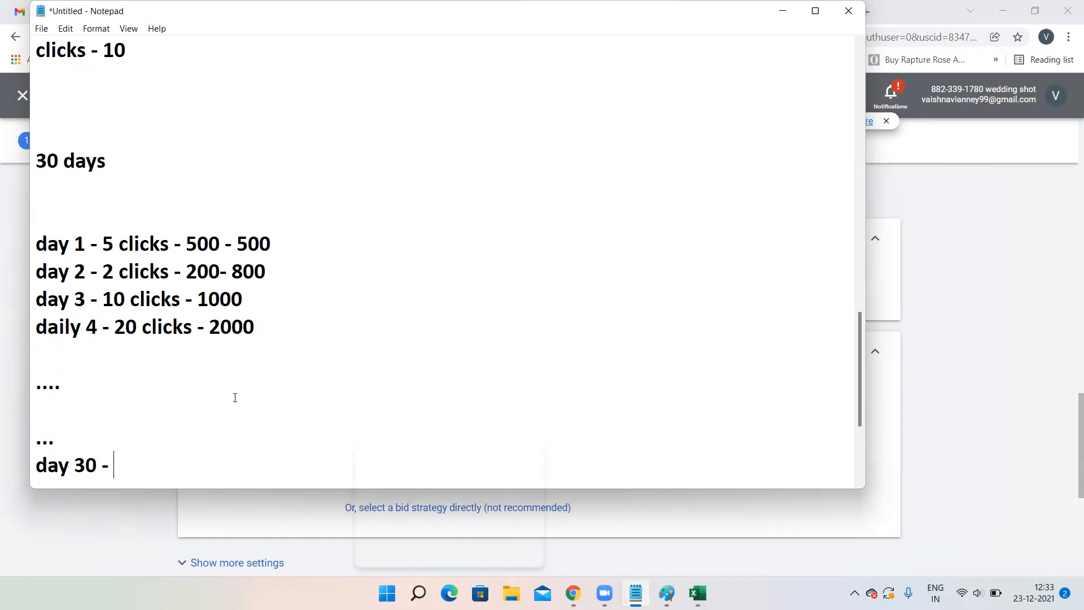
{"action": "key", "text": "Return"}
{"action": "type", "text": "30000"}
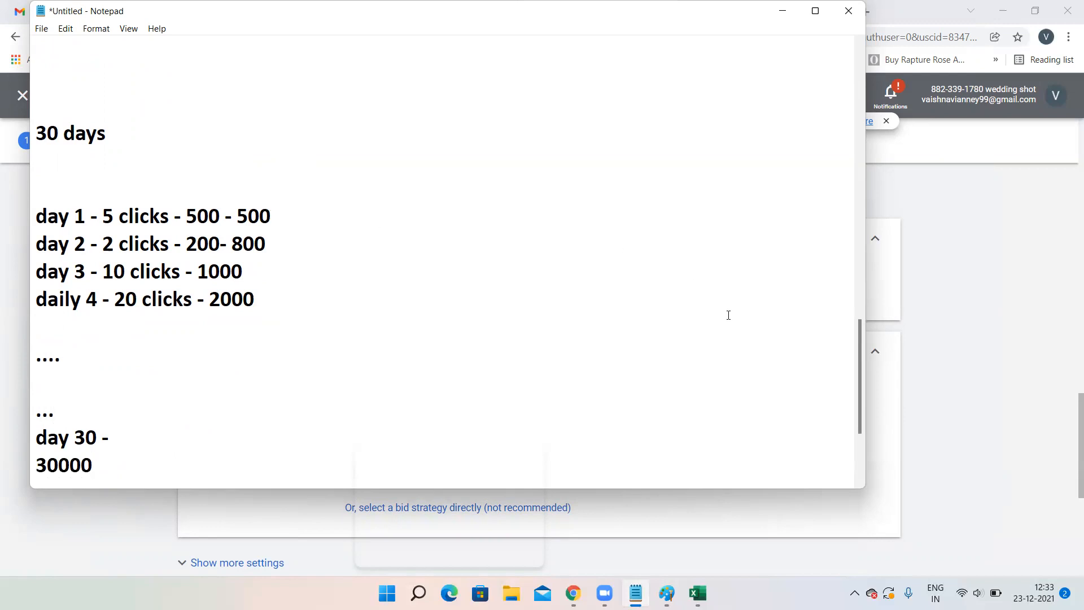
Step: Compare the clicks figure, the fourth day's spend, the amount under day 30, the daily budget and the 30 days line by highlighting each
{"action": "left_click_drag", "start_coordinate": [862, 370], "coordinate": [857, 334]}
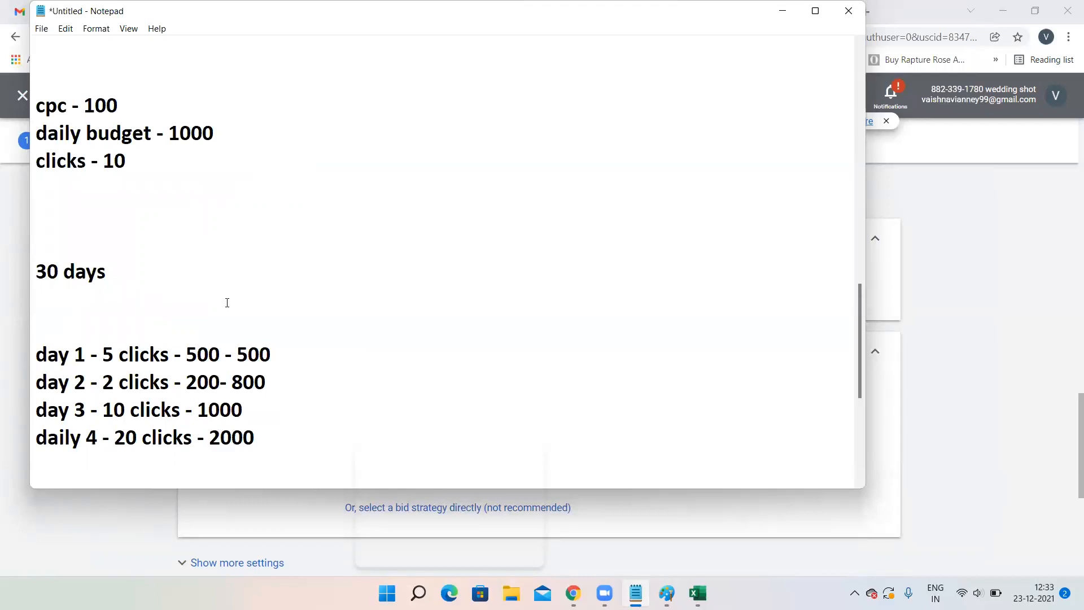
{"action": "left_click_drag", "start_coordinate": [128, 161], "coordinate": [103, 158]}
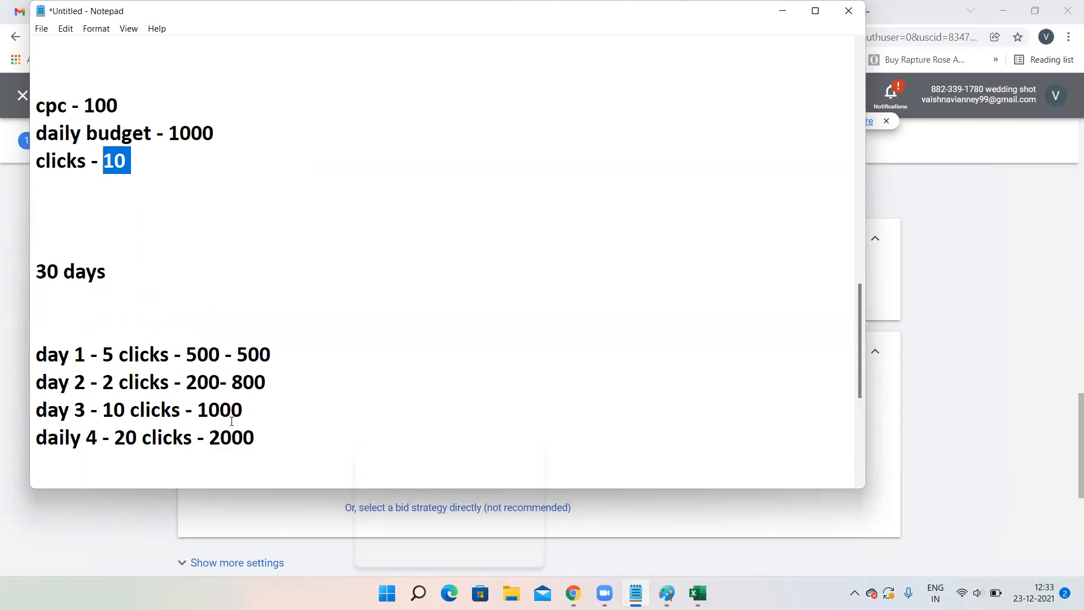
{"action": "left_click_drag", "start_coordinate": [261, 432], "coordinate": [210, 429]}
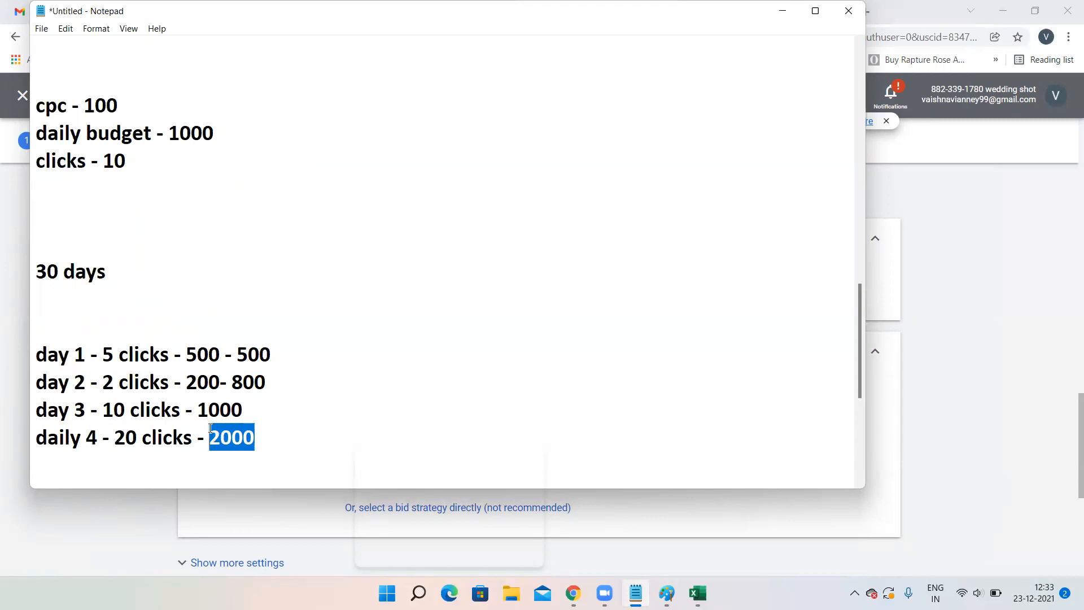
{"action": "left_click", "coordinate": [206, 322]}
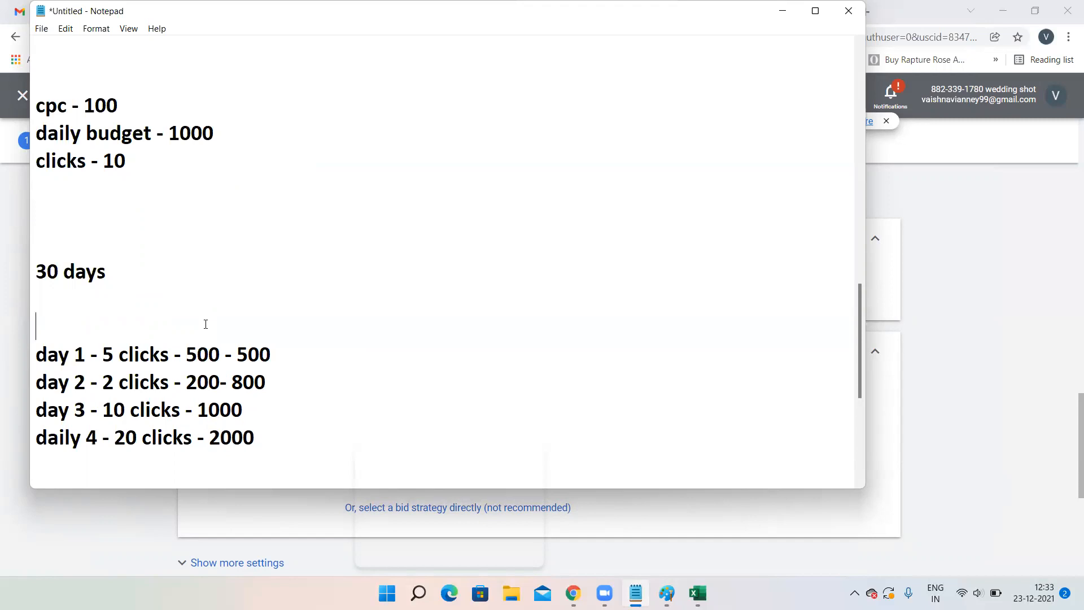
{"action": "scroll", "coordinate": [206, 322], "scroll_direction": "down", "scroll_amount": 3}
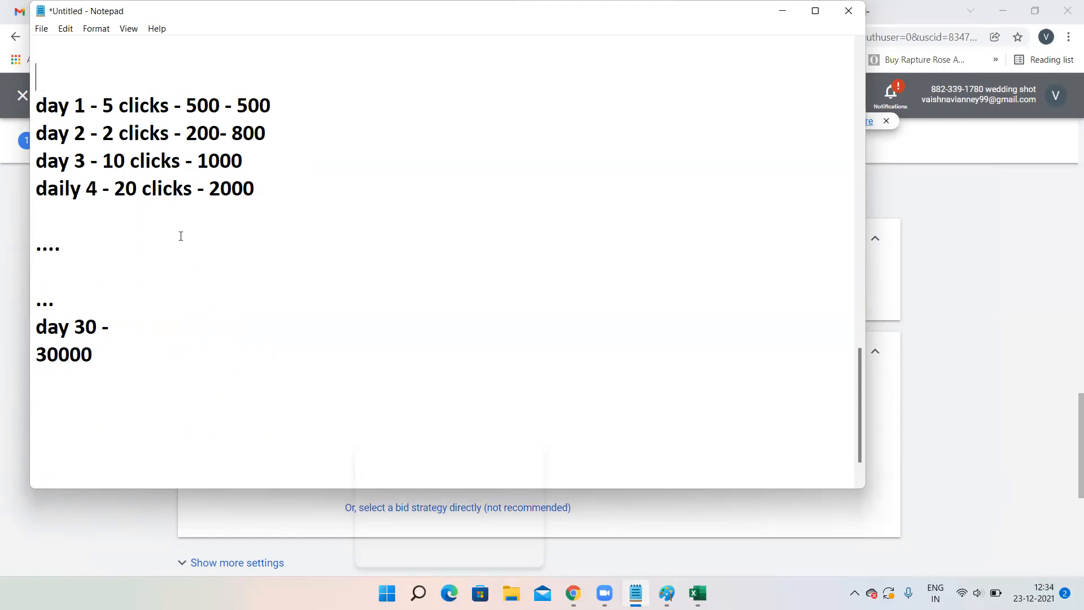
{"action": "left_click_drag", "start_coordinate": [99, 348], "coordinate": [24, 347]}
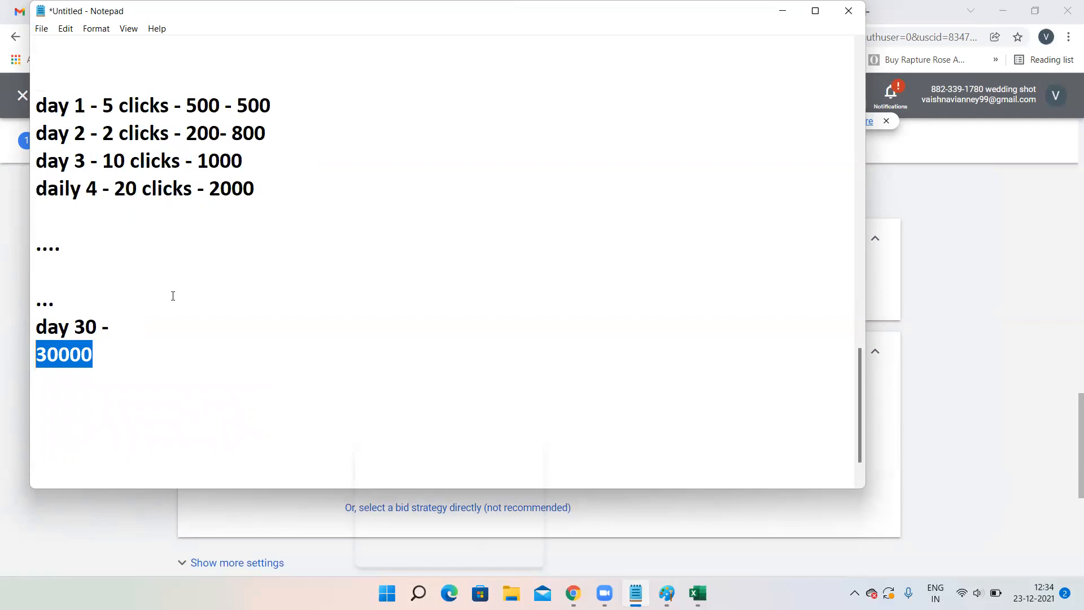
{"action": "scroll", "coordinate": [173, 296], "scroll_direction": "up", "scroll_amount": 1}
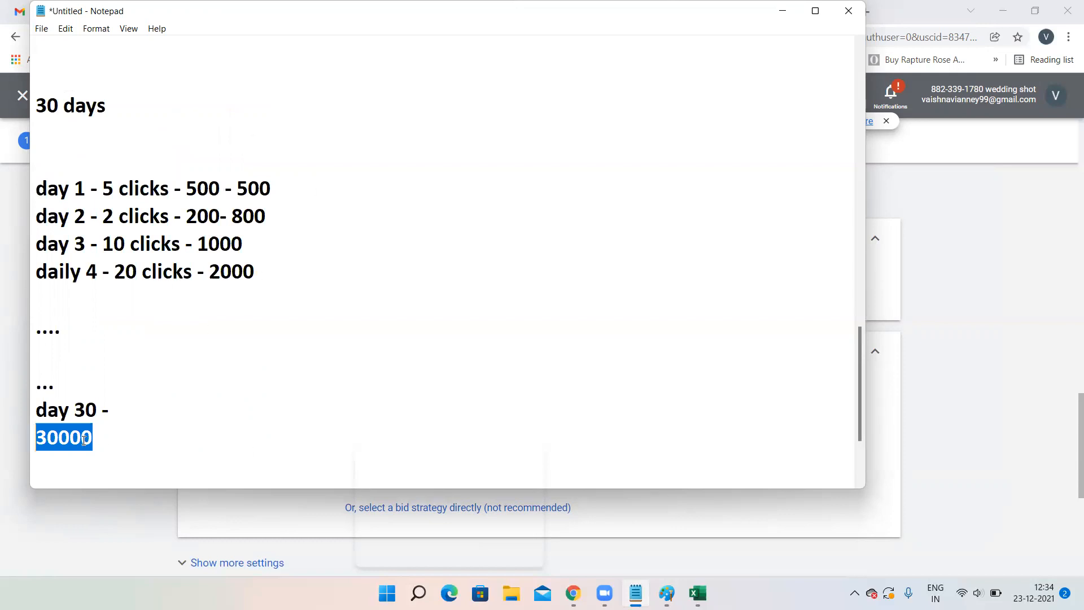
{"action": "left_click_drag", "start_coordinate": [100, 437], "coordinate": [34, 432]}
{"action": "scroll", "coordinate": [134, 373], "scroll_direction": "up", "scroll_amount": 2}
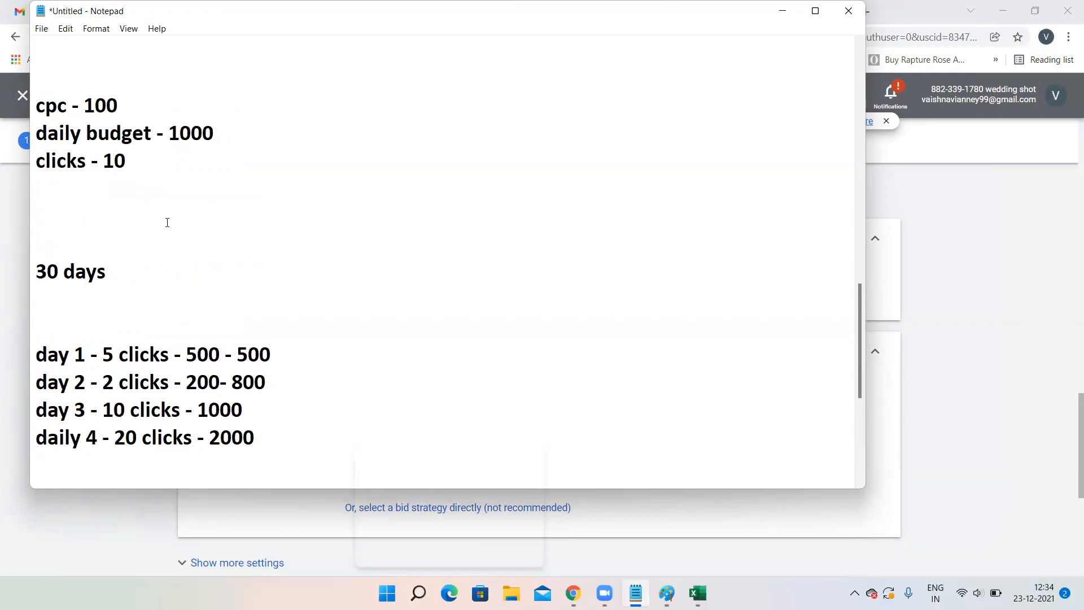
{"action": "left_click_drag", "start_coordinate": [170, 132], "coordinate": [236, 130]}
{"action": "left_click_drag", "start_coordinate": [104, 261], "coordinate": [31, 269]}
Step: Insert blank lines below "30 days" and add the line "tota budget - 30000"
{"action": "left_click", "coordinate": [160, 266]}
{"action": "key", "text": "Return"}
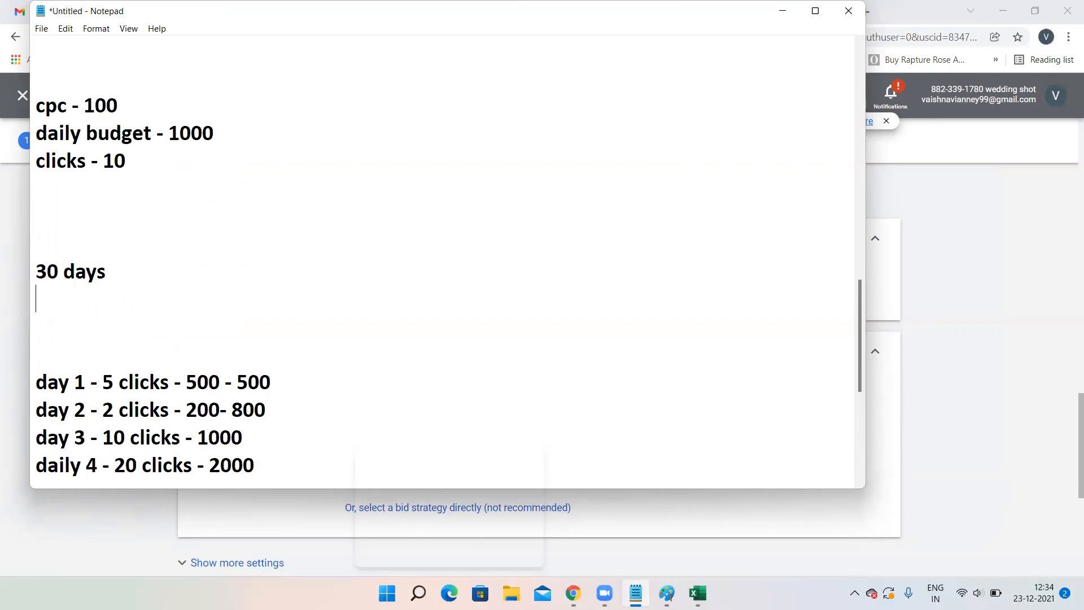
{"action": "key", "text": "Return"}
{"action": "key", "text": "Return"}
{"action": "type", "text": "tota budget - 30000"}
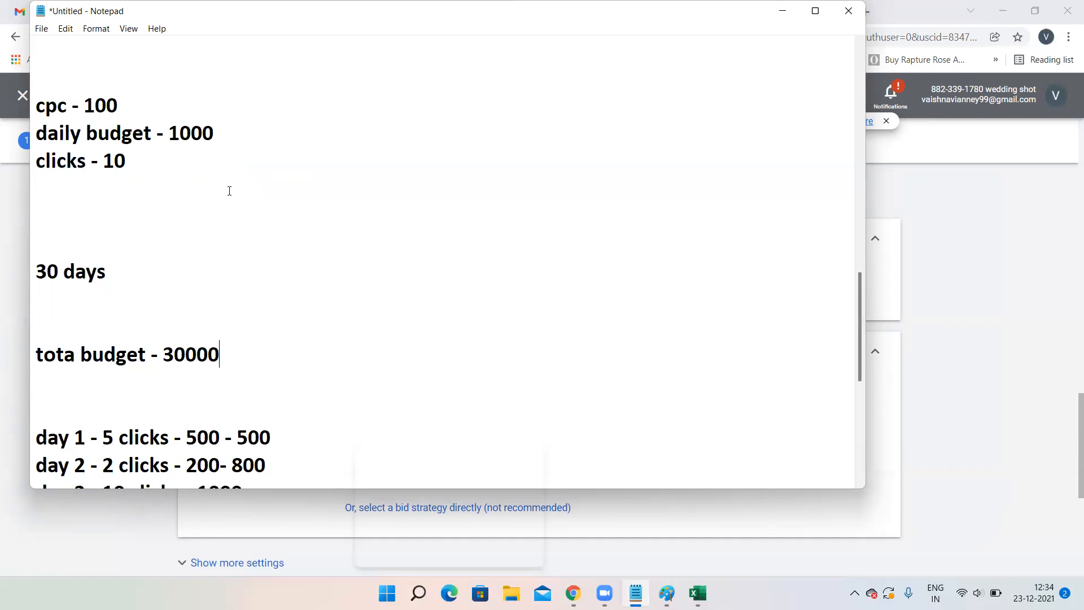
Step: Highlight the daily budget, the day 1 leftover amount and the day 3 spend to compare them with the total budget
{"action": "left_click_drag", "start_coordinate": [226, 121], "coordinate": [171, 125]}
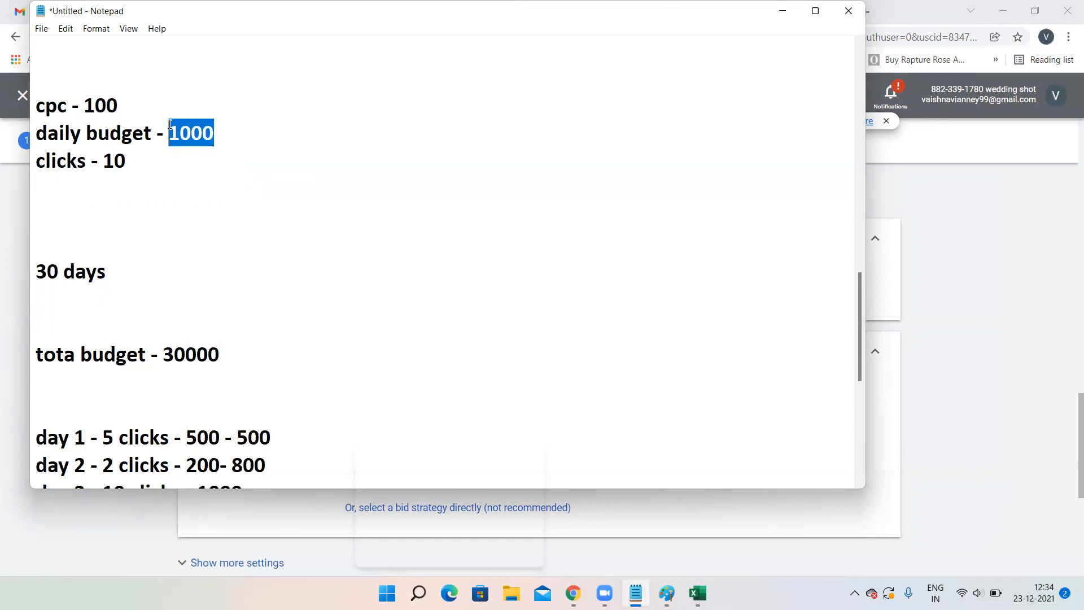
{"action": "scroll", "coordinate": [205, 261], "scroll_direction": "down", "scroll_amount": 2}
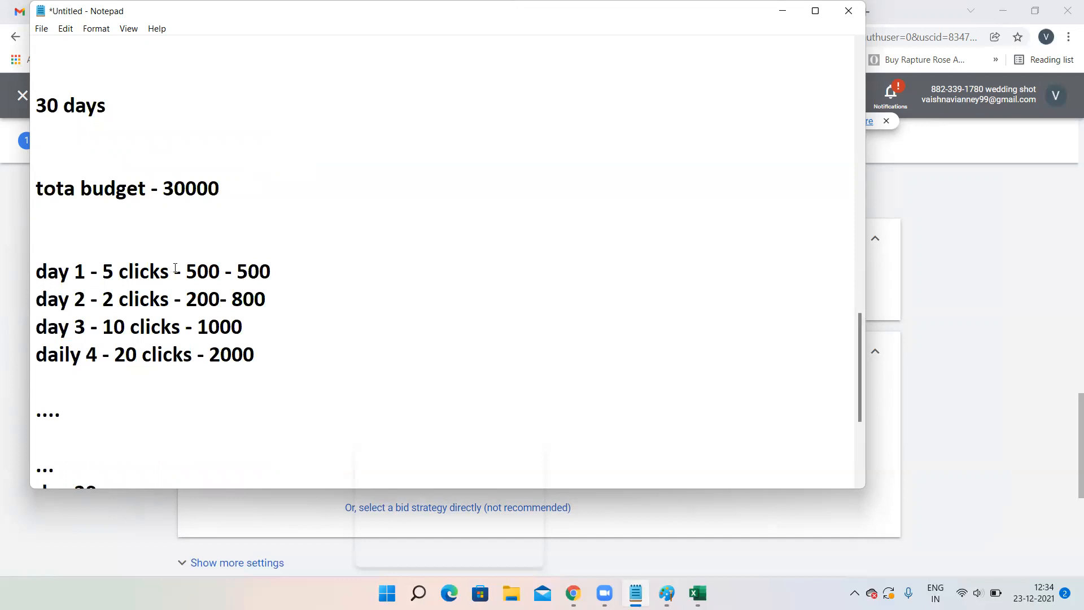
{"action": "left_click_drag", "start_coordinate": [272, 270], "coordinate": [236, 270]}
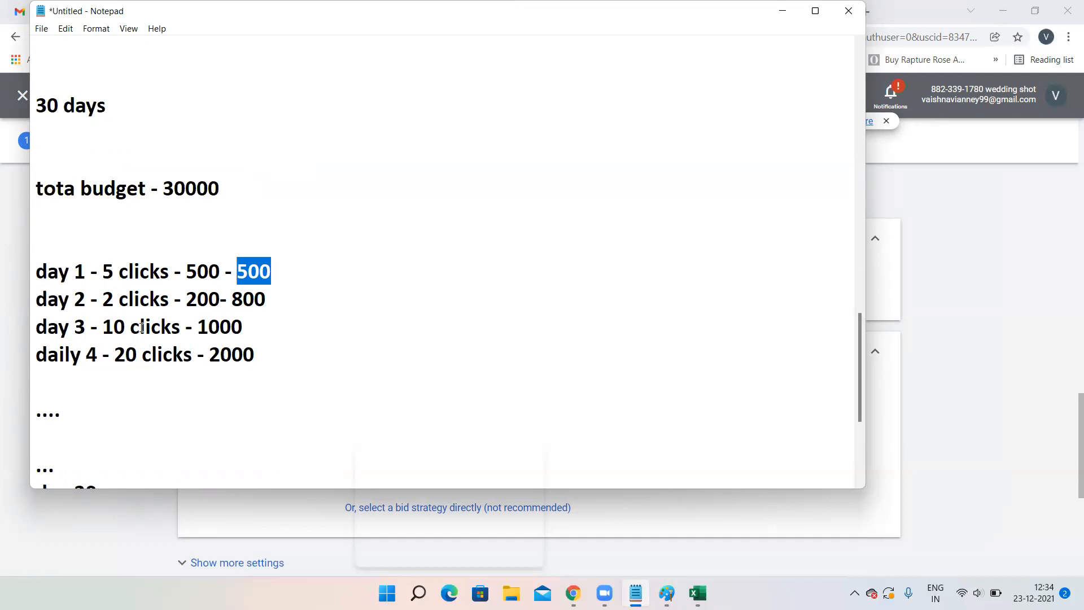
{"action": "scroll", "coordinate": [162, 170], "scroll_direction": "up", "scroll_amount": 1}
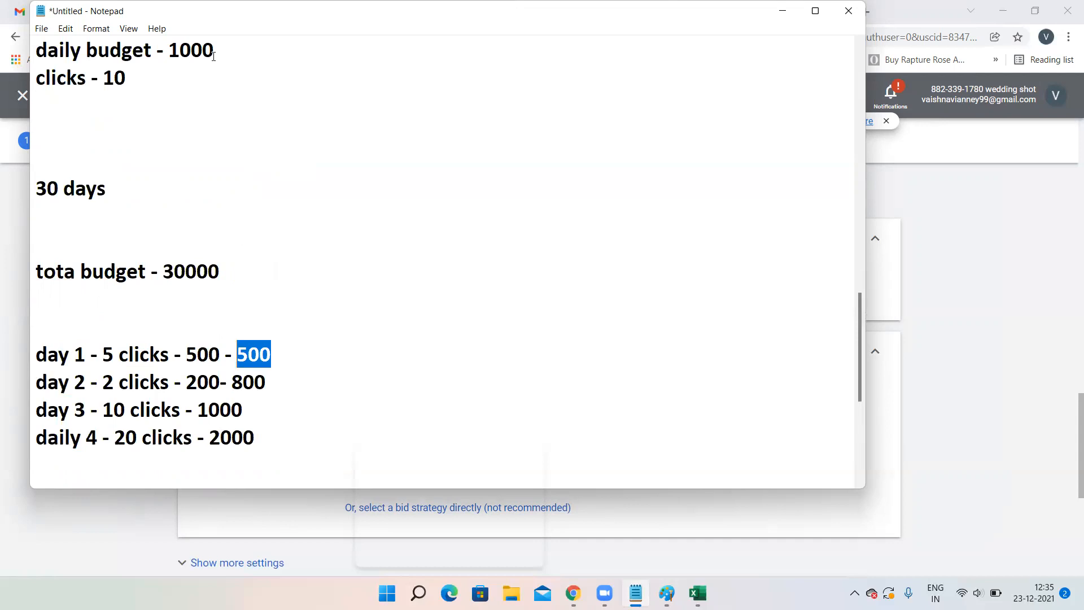
{"action": "scroll", "coordinate": [213, 57], "scroll_direction": "up", "scroll_amount": 1}
{"action": "scroll", "coordinate": [213, 57], "scroll_direction": "down", "scroll_amount": 2}
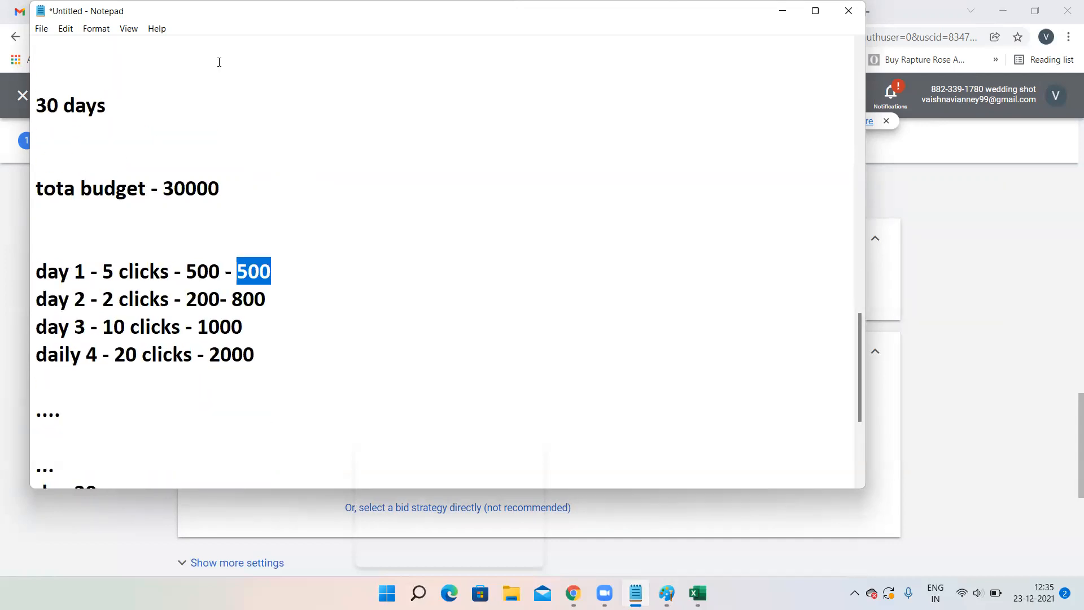
{"action": "left_click_drag", "start_coordinate": [106, 315], "coordinate": [199, 330]}
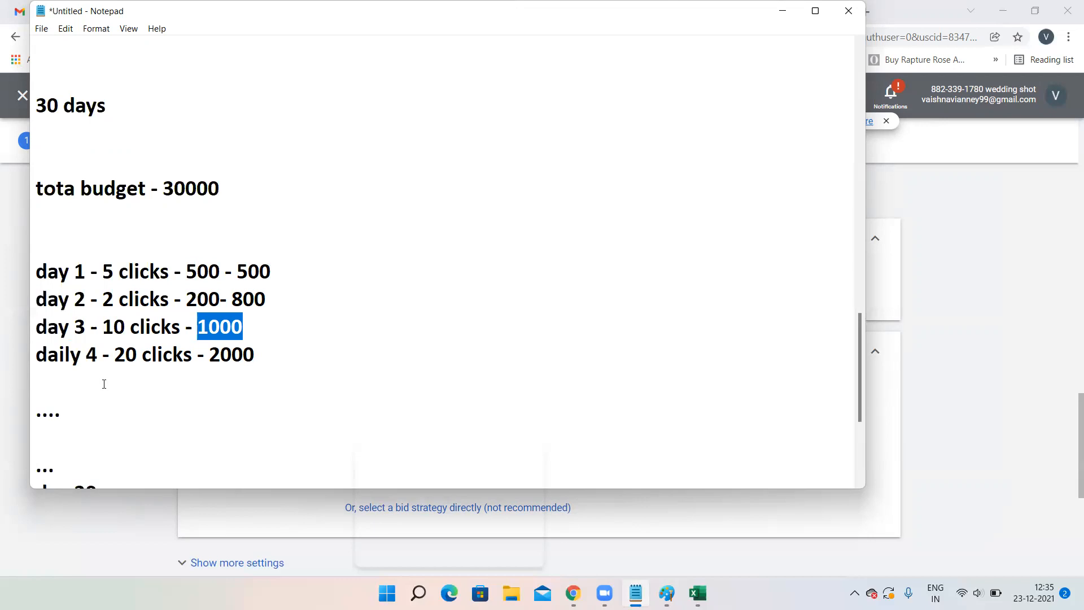
Step: Correct the label of the fourth day's entry from "daily 4" to "day 4"
{"action": "left_click", "coordinate": [88, 359]}
{"action": "left_click", "coordinate": [73, 357]}
{"action": "key", "text": "BackSpace"}
{"action": "key", "text": "BackSpace"}
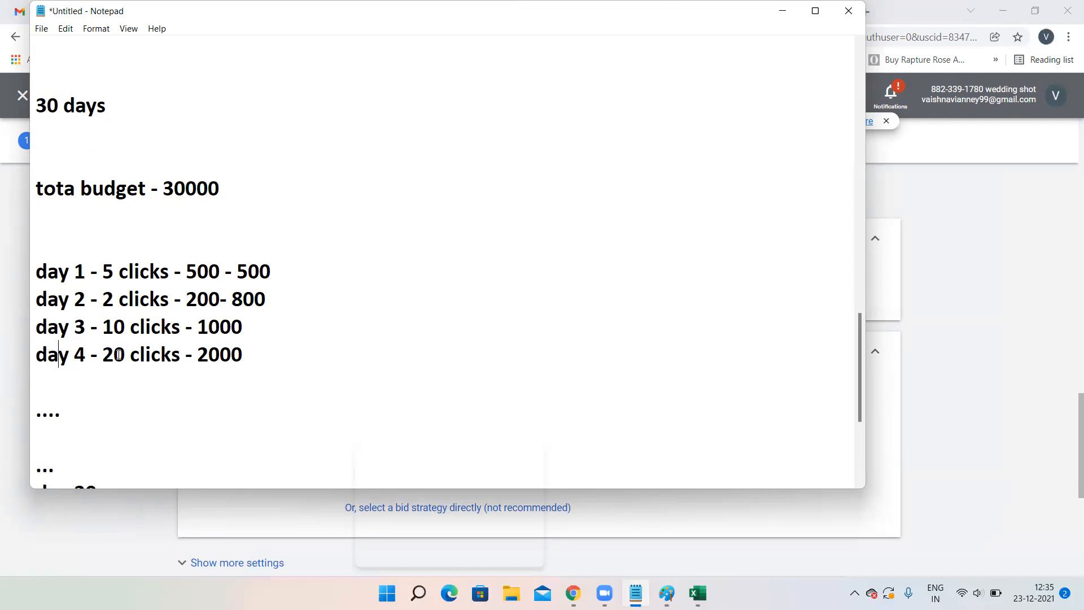
Step: Compare the daily spends by highlighting the day 4 and day 3 amounts and the figures for days 1 and 2
{"action": "left_click_drag", "start_coordinate": [259, 346], "coordinate": [201, 348]}
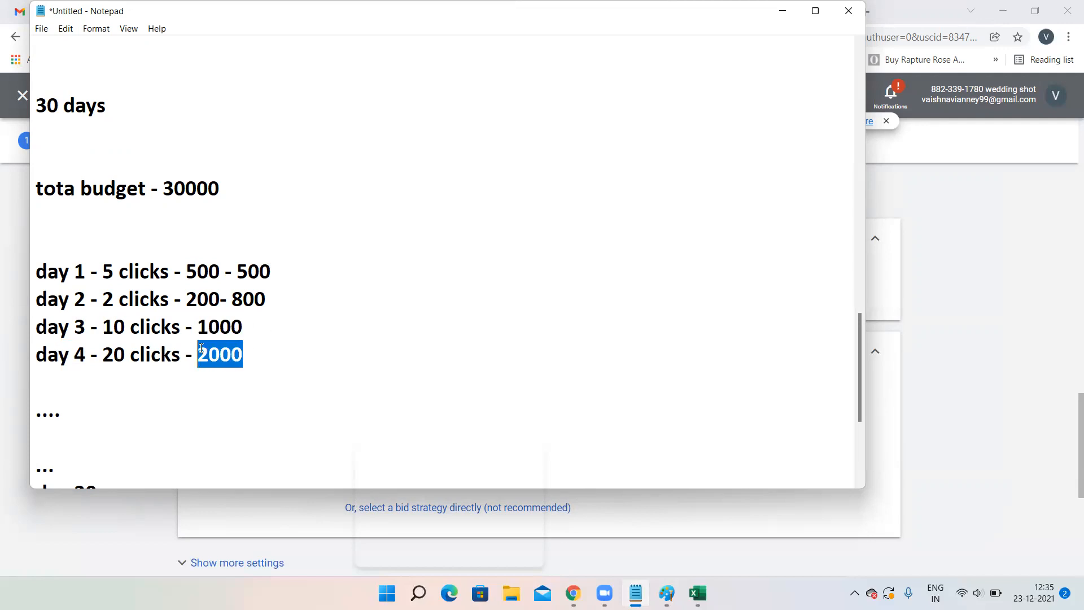
{"action": "scroll", "coordinate": [198, 225], "scroll_direction": "up", "scroll_amount": 1}
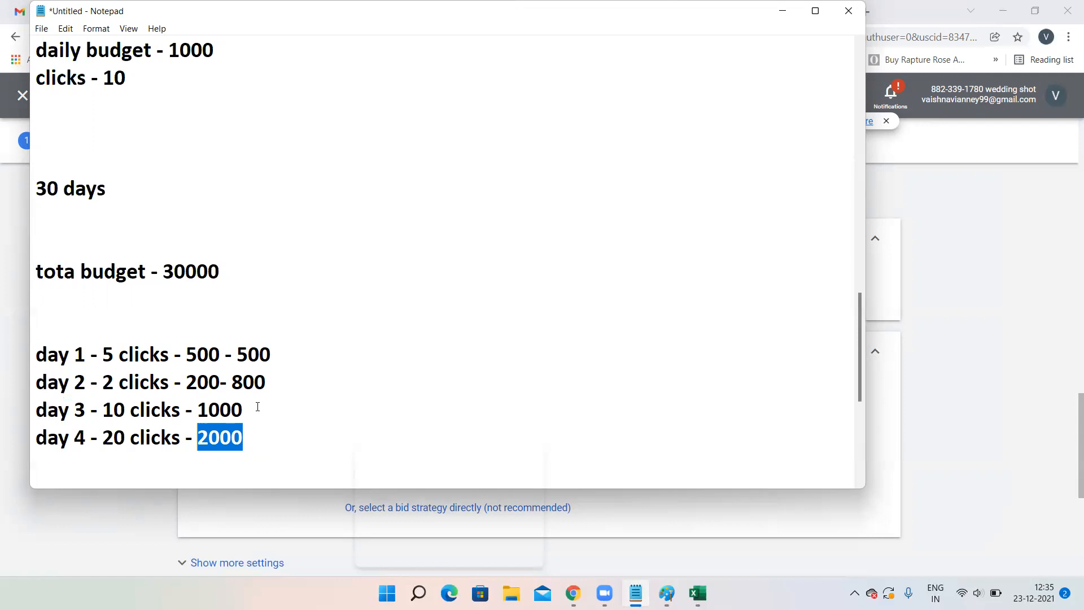
{"action": "left_click", "coordinate": [261, 432]}
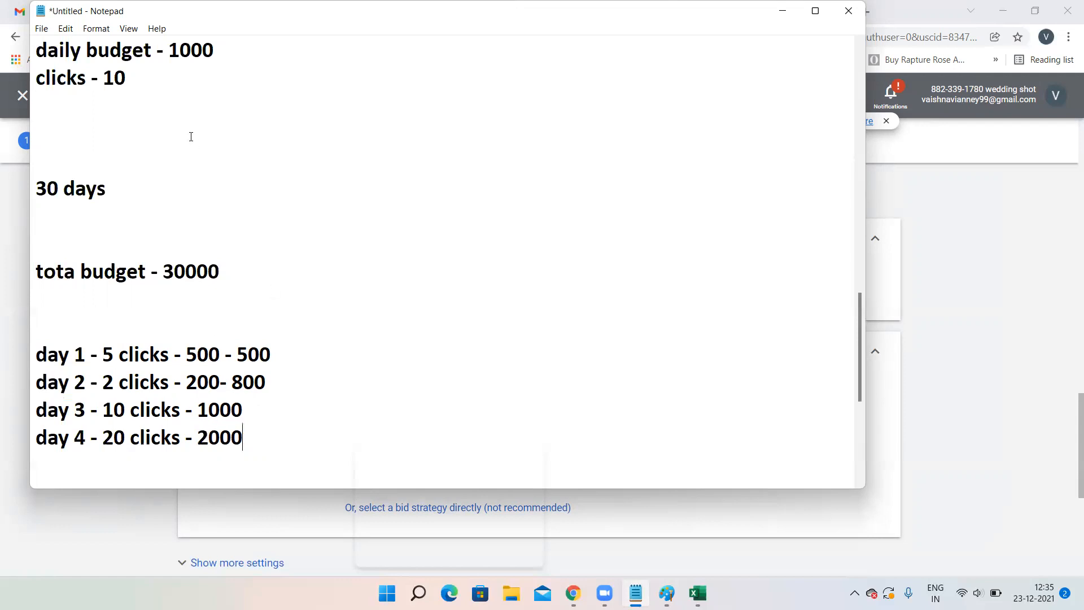
{"action": "left_click_drag", "start_coordinate": [254, 443], "coordinate": [199, 438]}
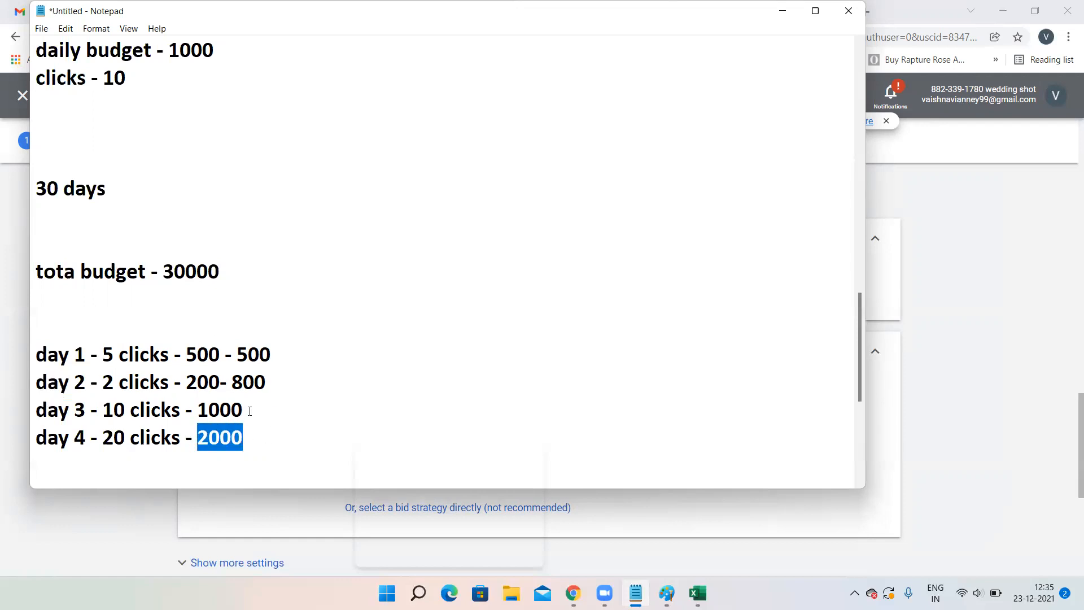
{"action": "left_click_drag", "start_coordinate": [249, 405], "coordinate": [201, 404]}
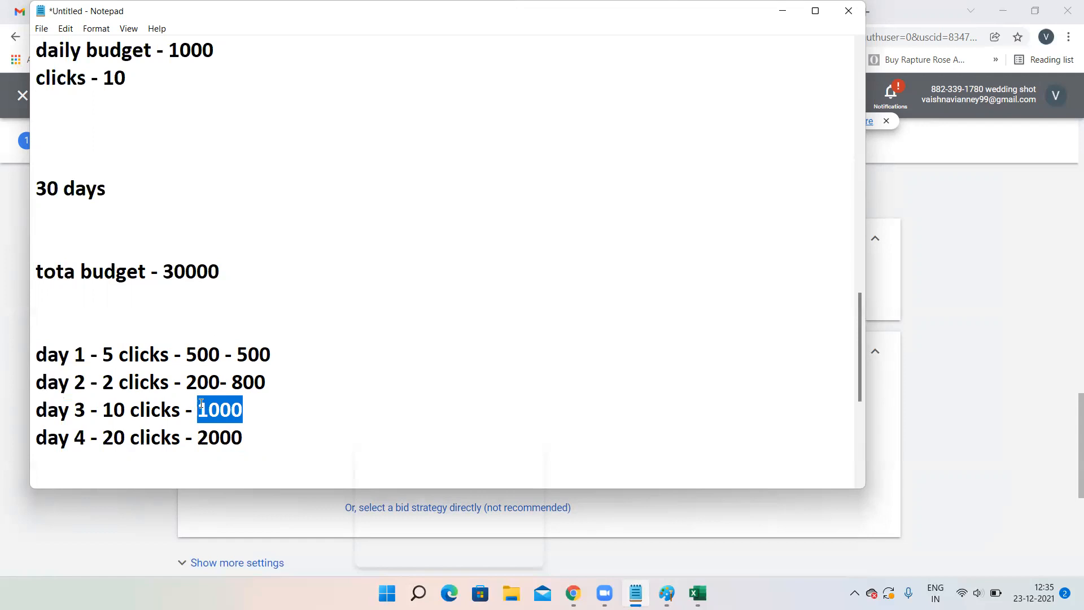
{"action": "left_click_drag", "start_coordinate": [256, 436], "coordinate": [197, 428]}
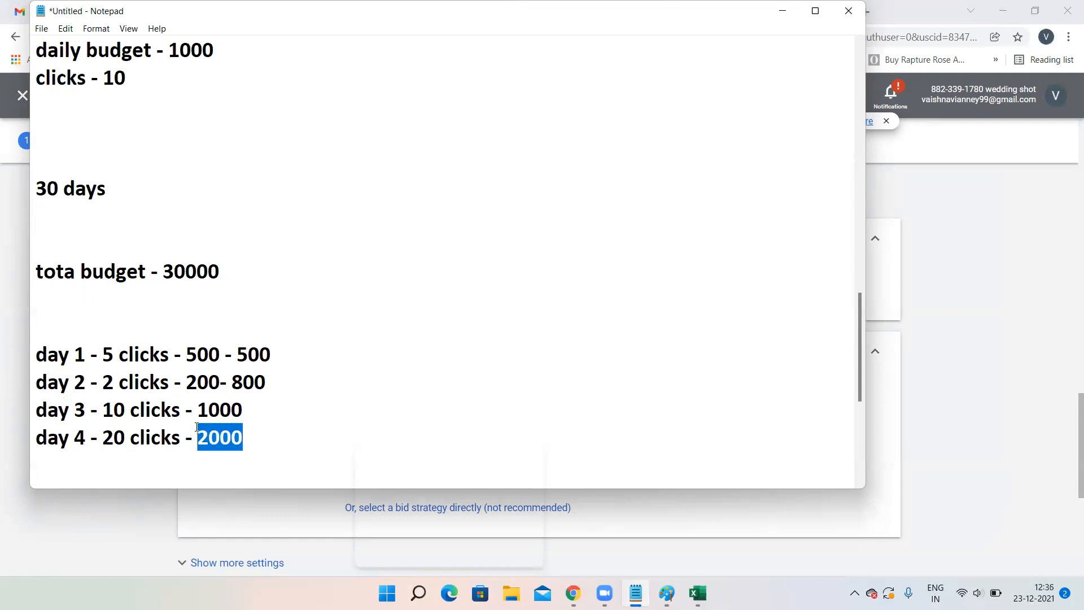
{"action": "double_click", "coordinate": [275, 381]}
{"action": "left_click_drag", "start_coordinate": [222, 382], "coordinate": [186, 355]}
{"action": "left_click", "coordinate": [362, 335]}
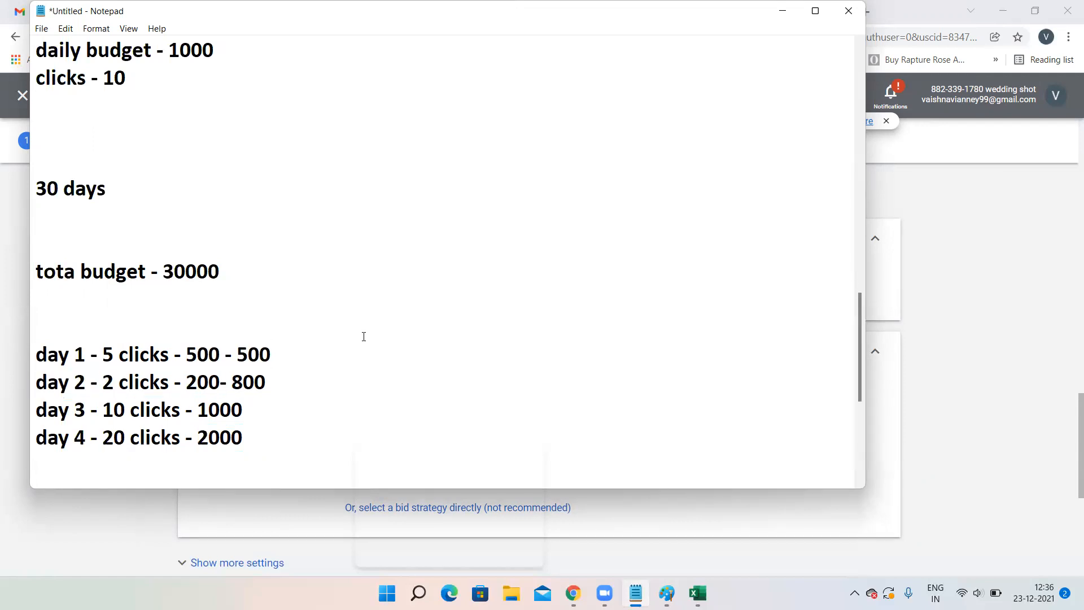
Step: Highlight the amount written under day 30 to point out the month's total spend
{"action": "scroll", "coordinate": [364, 337], "scroll_direction": "down", "scroll_amount": 1}
{"action": "scroll", "coordinate": [364, 337], "scroll_direction": "down", "scroll_amount": 1}
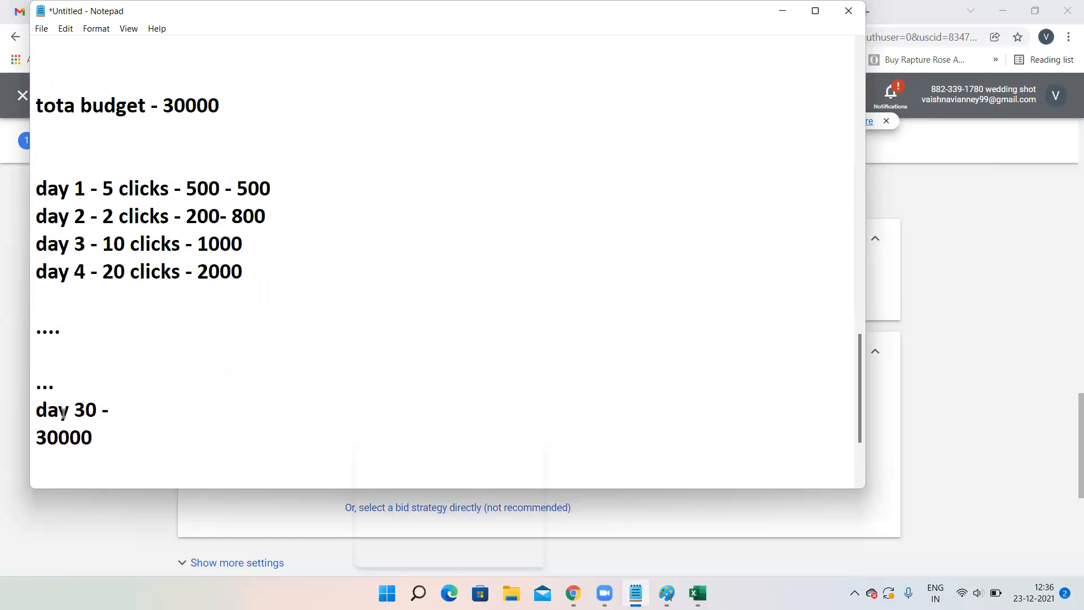
{"action": "left_click_drag", "start_coordinate": [94, 438], "coordinate": [28, 431]}
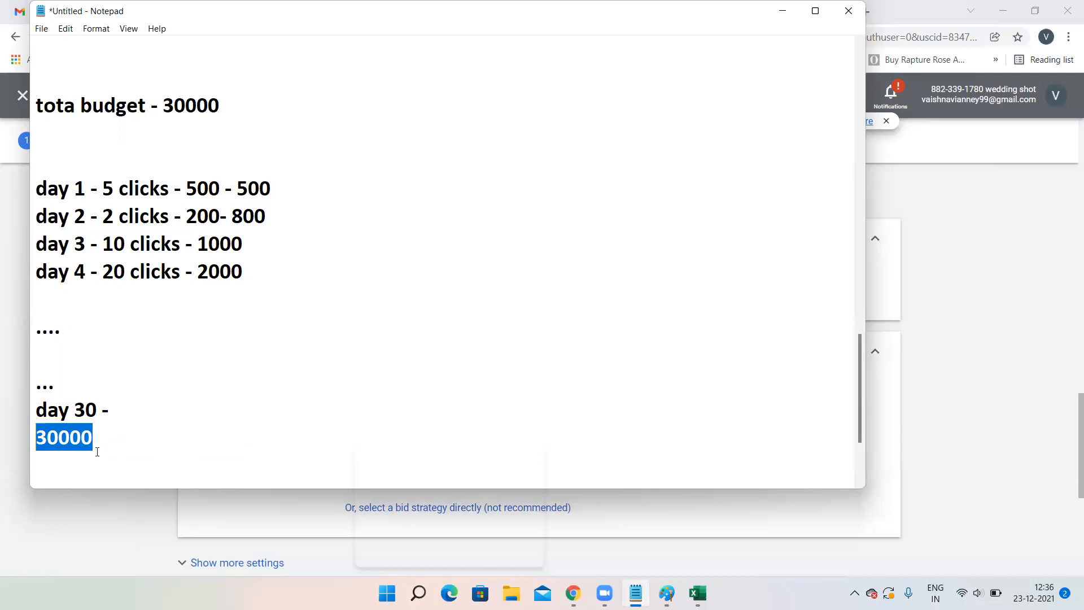
{"action": "left_click_drag", "start_coordinate": [94, 438], "coordinate": [38, 436]}
Step: Switch from Notepad to Google Ads and set the campaign's average daily budget to ₹1000
{"action": "left_click", "coordinate": [782, 11]}
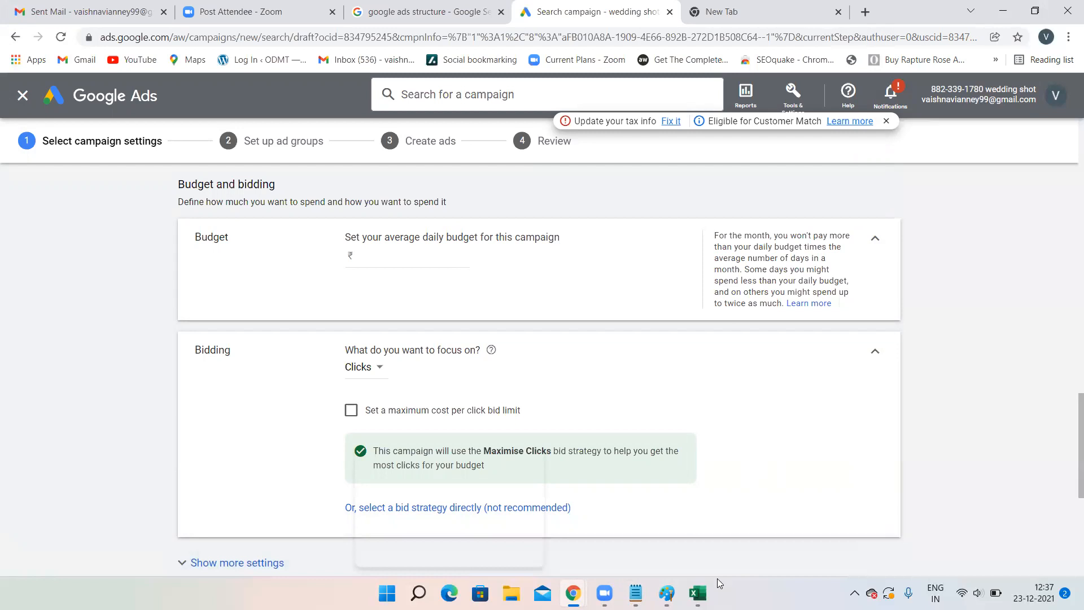
{"action": "left_click", "coordinate": [635, 593]}
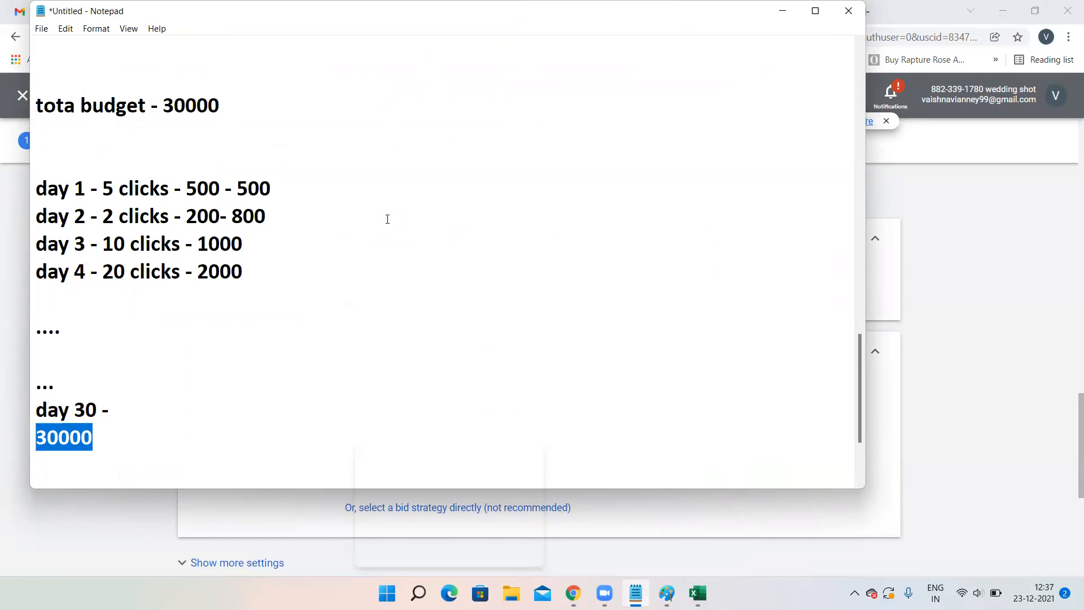
{"action": "left_click", "coordinate": [779, 17]}
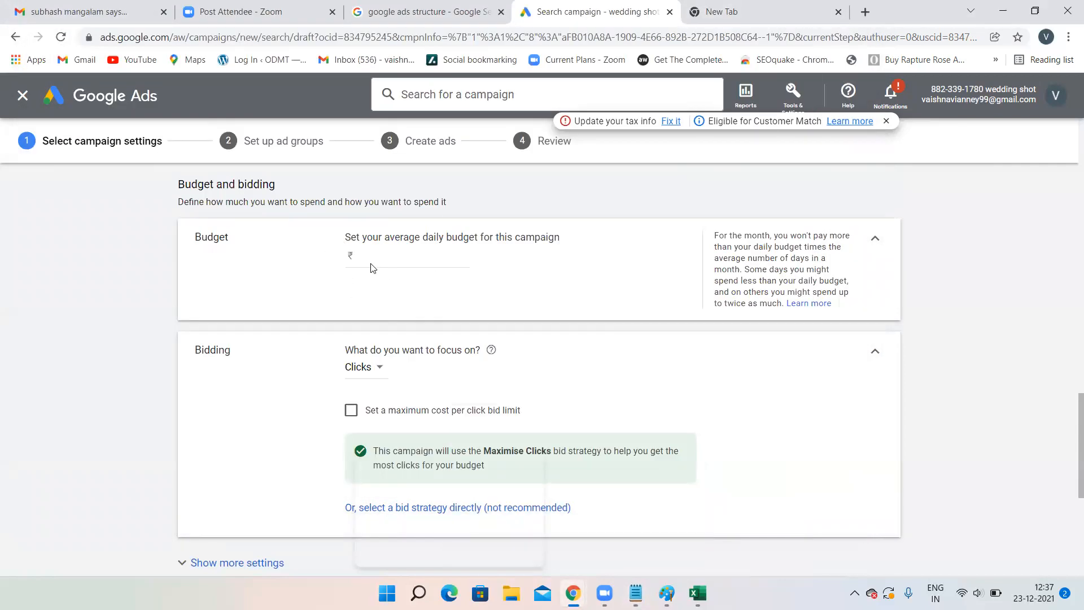
{"action": "left_click", "coordinate": [373, 253]}
{"action": "type", "text": "1"}
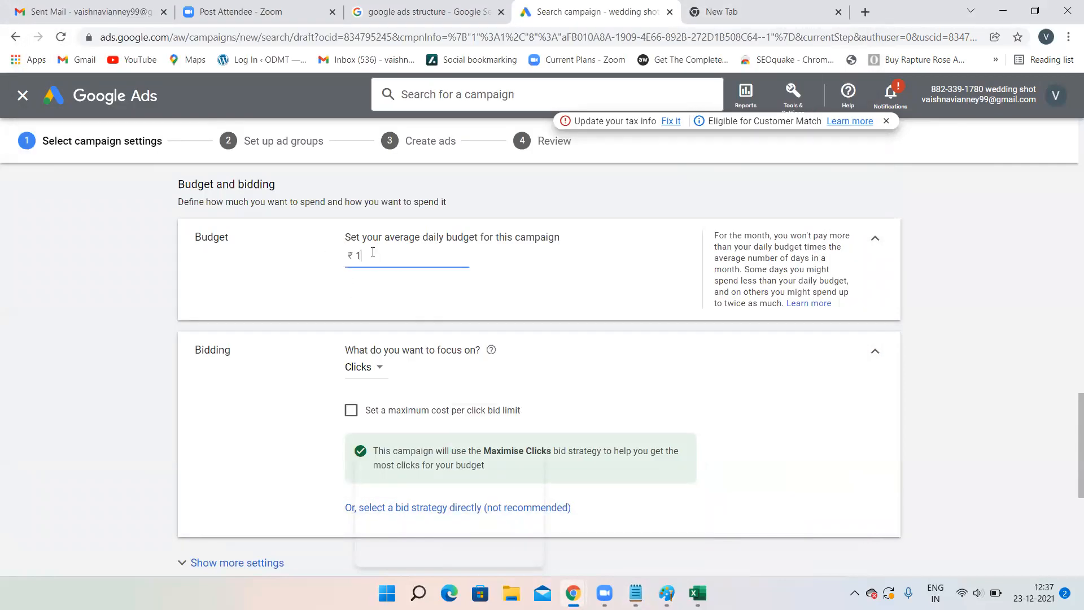
{"action": "type", "text": "000"}
Step: Switch to direct bid strategy selection, keep Maximise clicks and enable the maximum cost per click bid limit
{"action": "scroll", "coordinate": [591, 333], "scroll_direction": "down", "scroll_amount": 3}
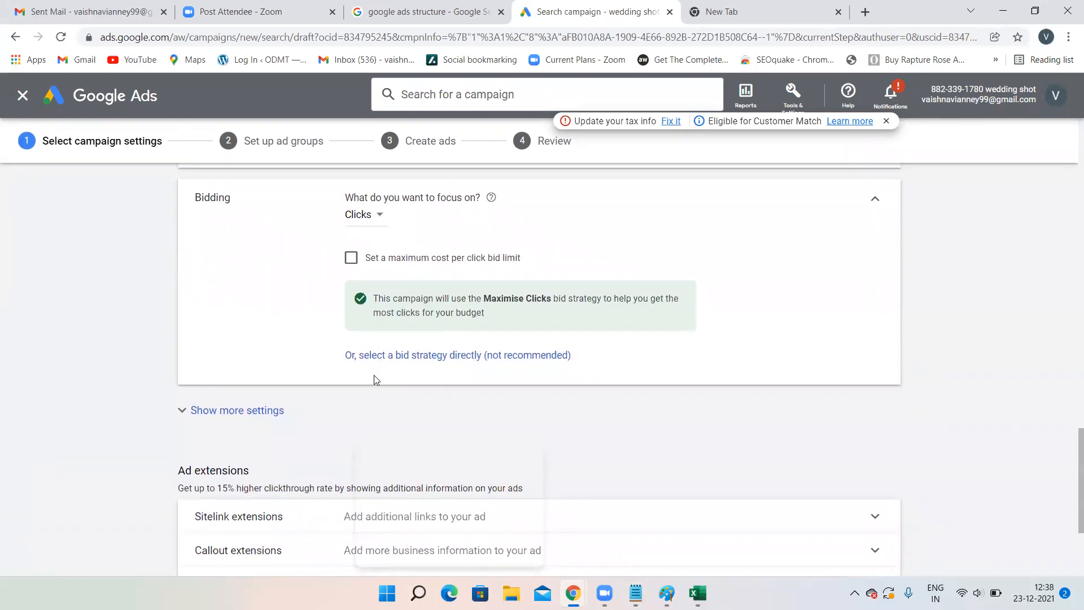
{"action": "left_click", "coordinate": [398, 359]}
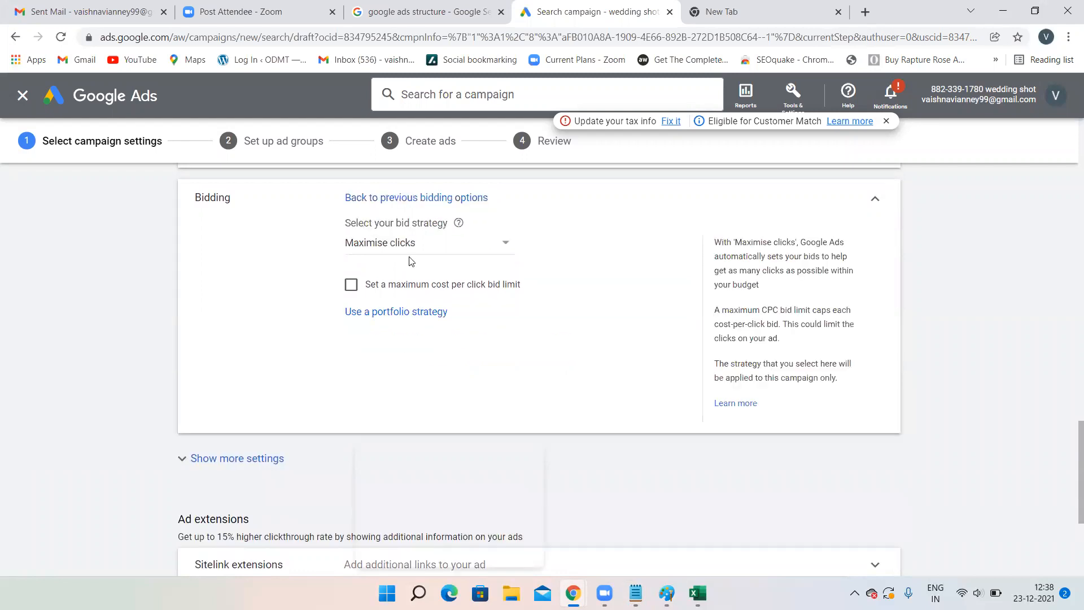
{"action": "left_click", "coordinate": [434, 244]}
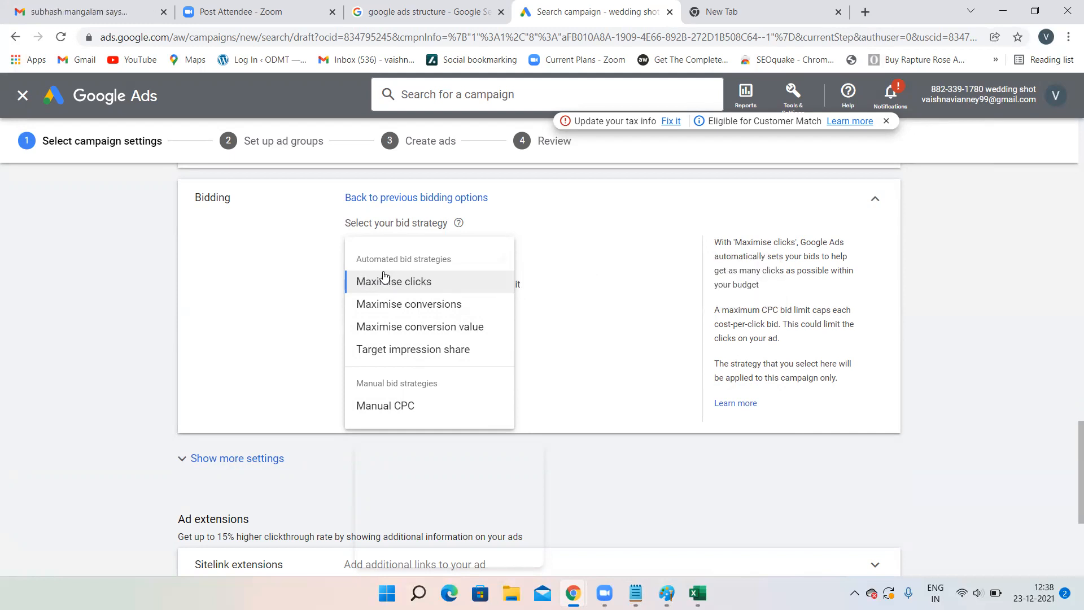
{"action": "left_click", "coordinate": [227, 297]}
{"action": "left_click", "coordinate": [351, 285]}
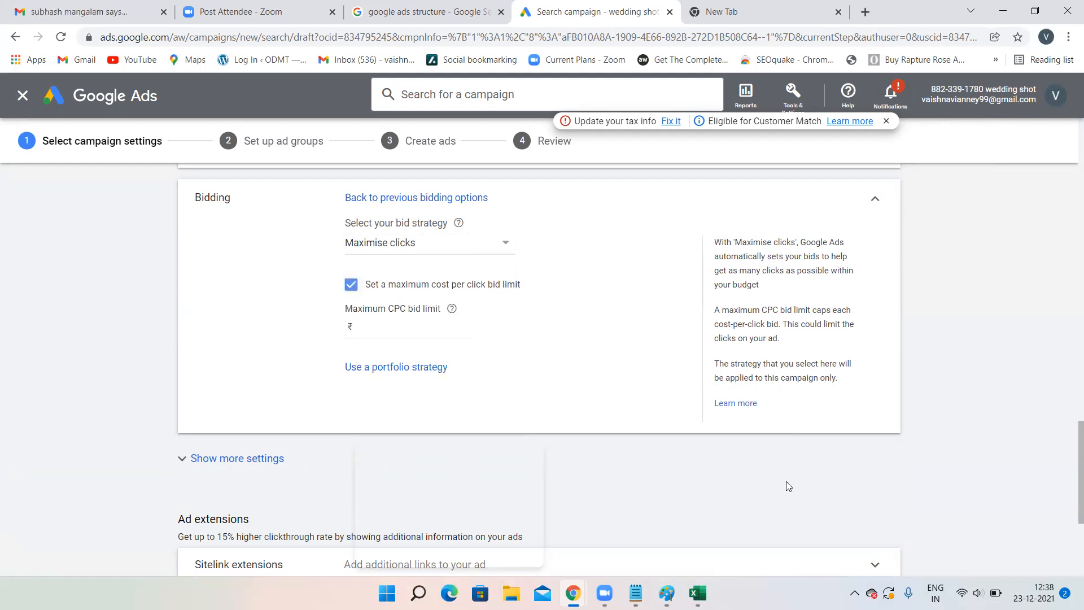
Step: Examine the top of page bid ranges in the Keyword Stats workbook in Excel, and return to Google Ads
{"action": "left_click", "coordinate": [698, 593]}
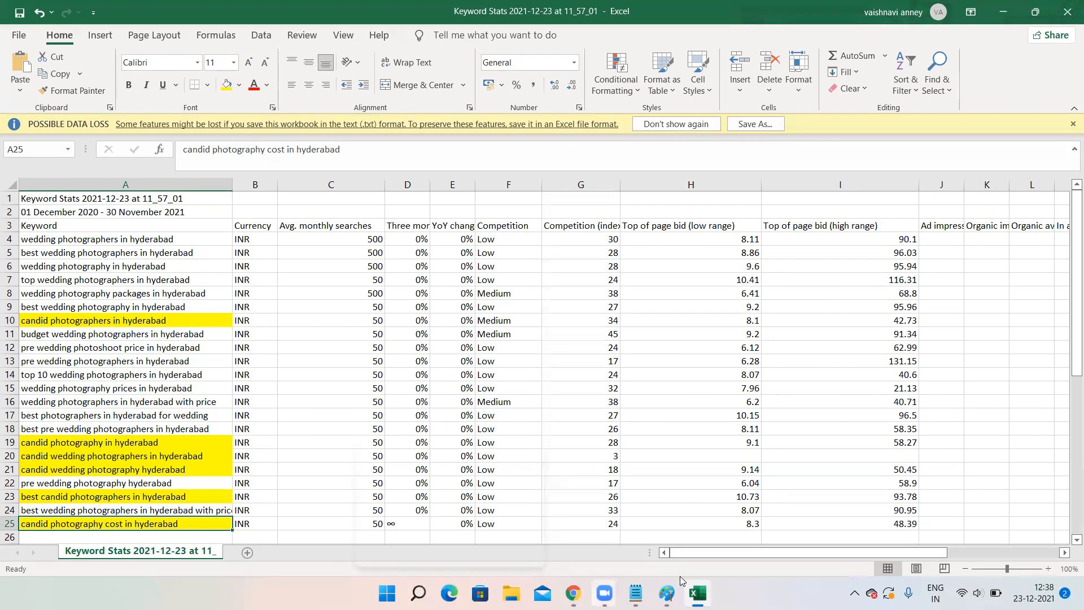
{"action": "left_click", "coordinate": [1004, 10]}
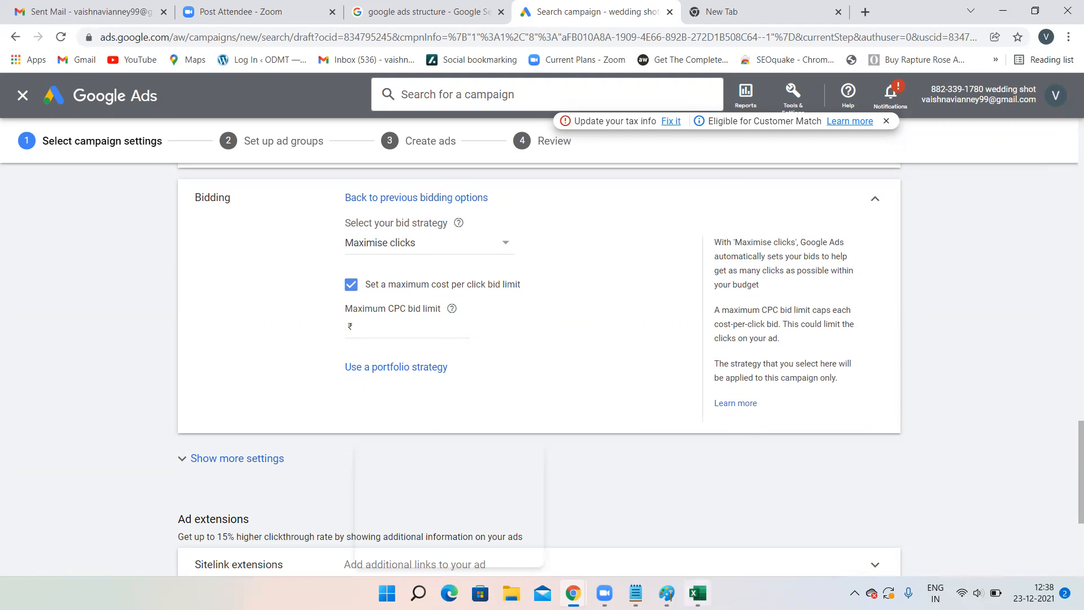
{"action": "left_click", "coordinate": [698, 593]}
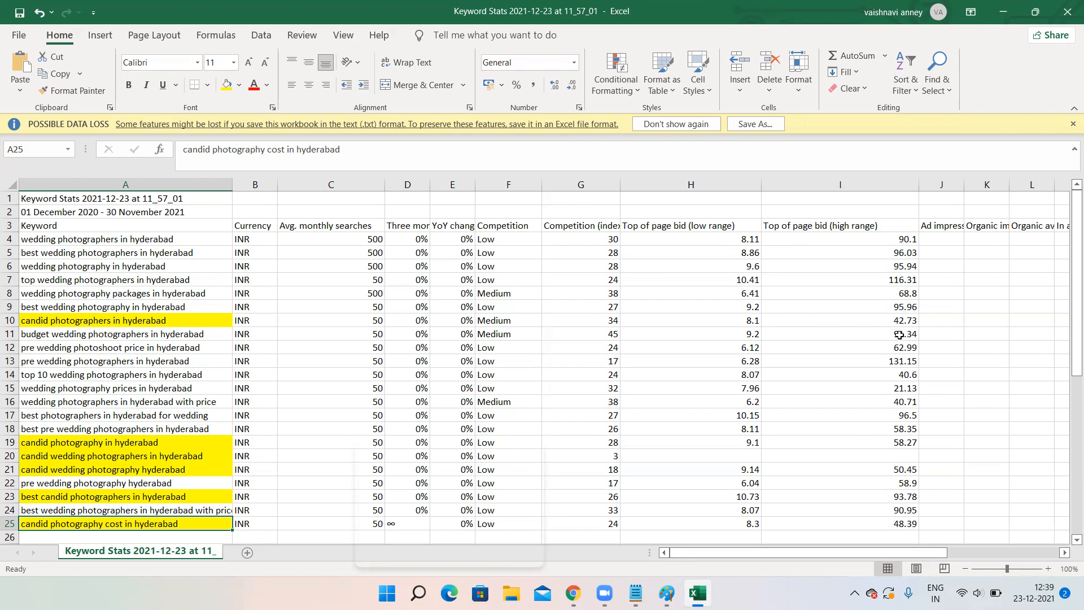
{"action": "scroll", "coordinate": [869, 332], "scroll_direction": "down", "scroll_amount": 1}
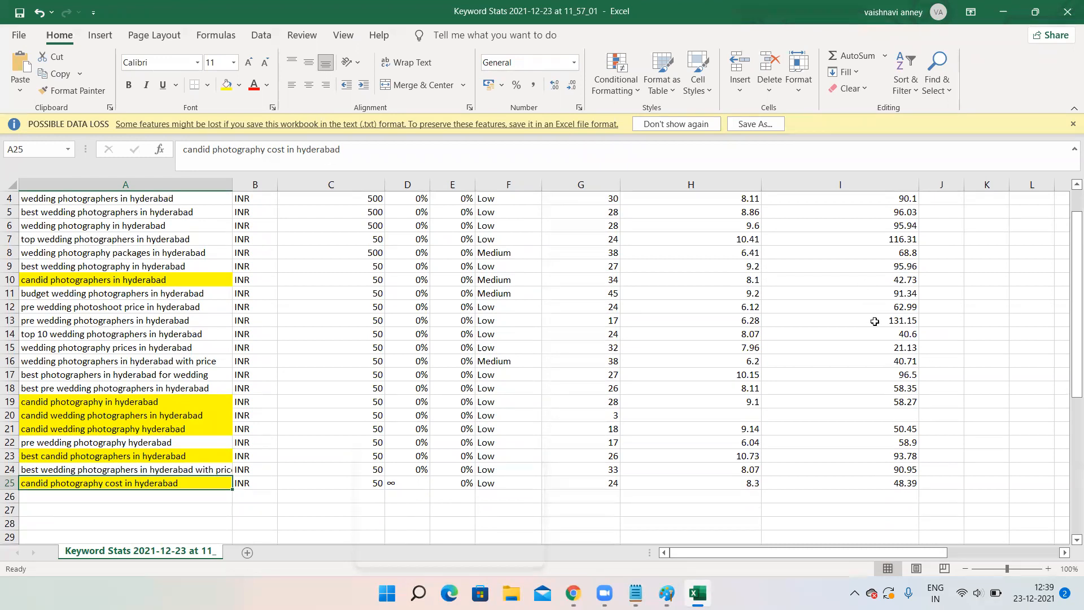
{"action": "scroll", "coordinate": [875, 322], "scroll_direction": "up", "scroll_amount": 1}
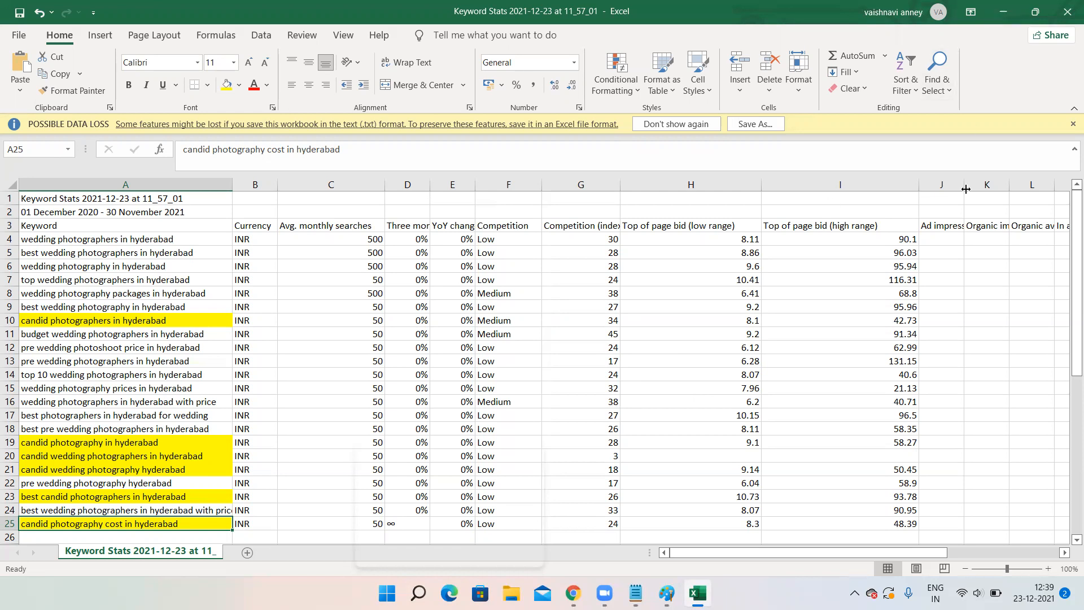
{"action": "left_click", "coordinate": [1005, 12]}
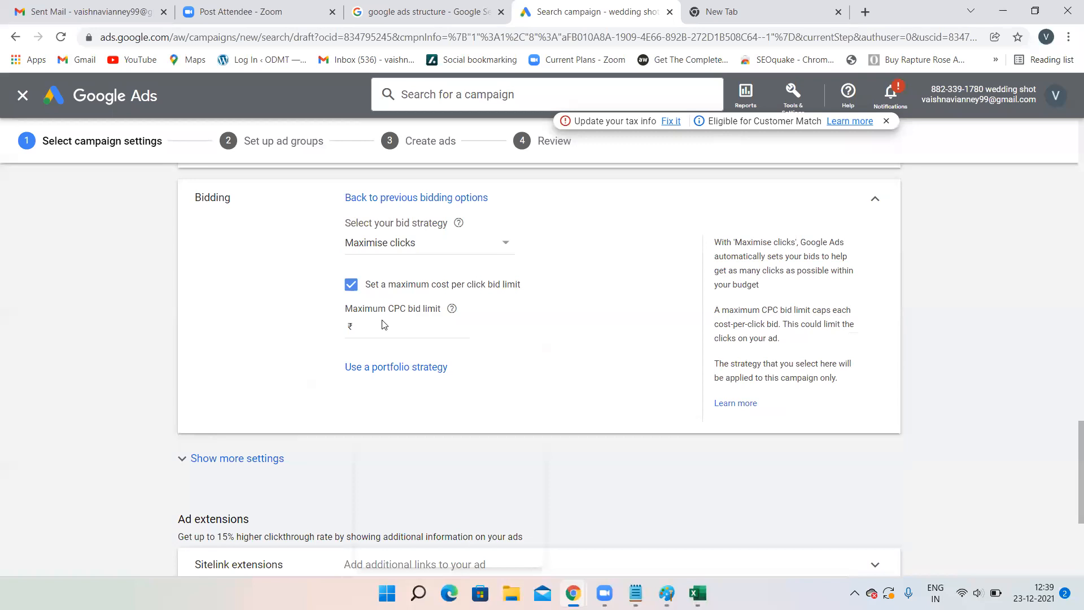
Step: Set the maximum CPC bid limit to ₹100
{"action": "left_click", "coordinate": [364, 325]}
{"action": "type", "text": "100"}
{"action": "mouse_move", "coordinate": [698, 593]}
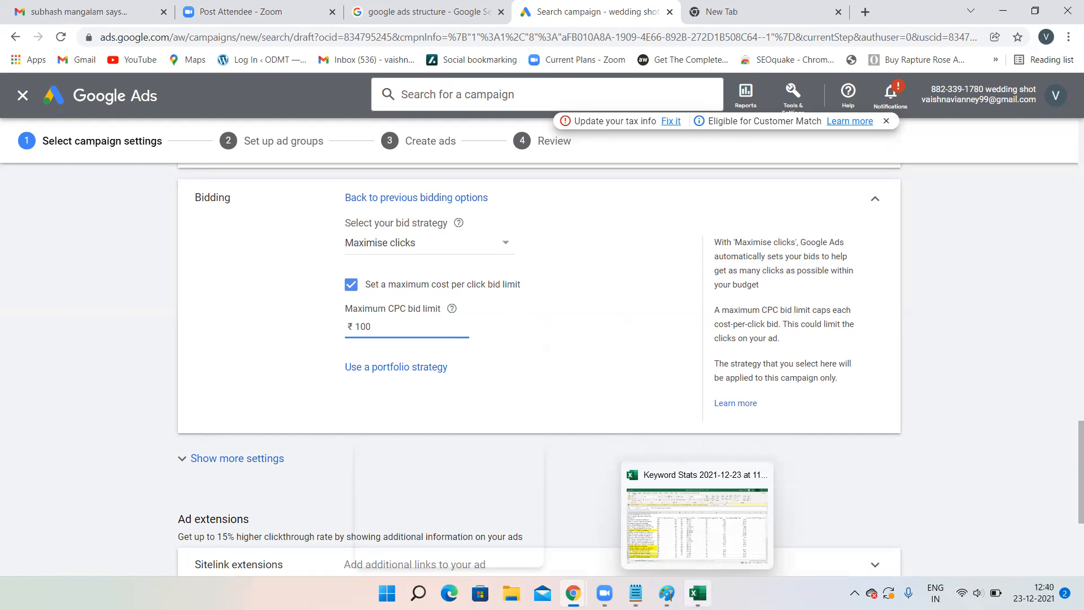
Step: Show the campaign's additional settings and expand the Ad rotation options
{"action": "scroll", "coordinate": [427, 388], "scroll_direction": "down", "scroll_amount": 1}
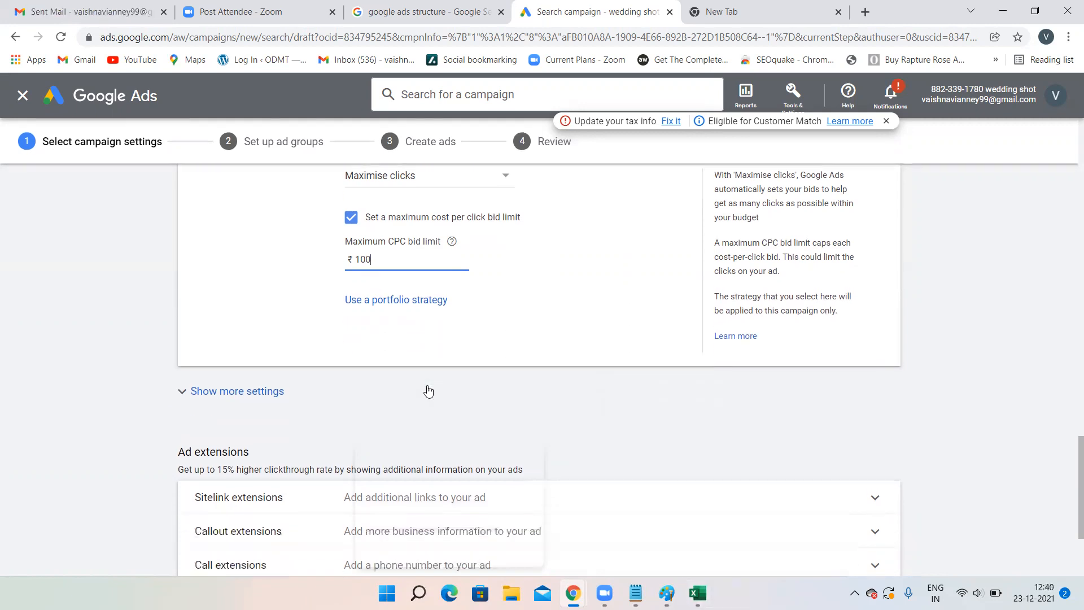
{"action": "left_click", "coordinate": [252, 387]}
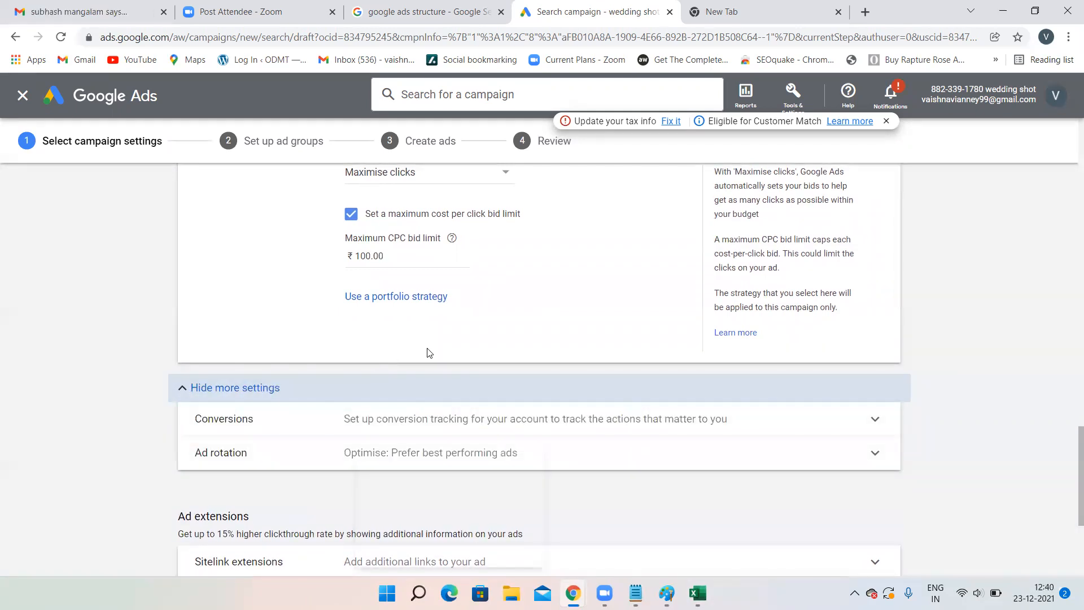
{"action": "scroll", "coordinate": [431, 354], "scroll_direction": "down", "scroll_amount": 2}
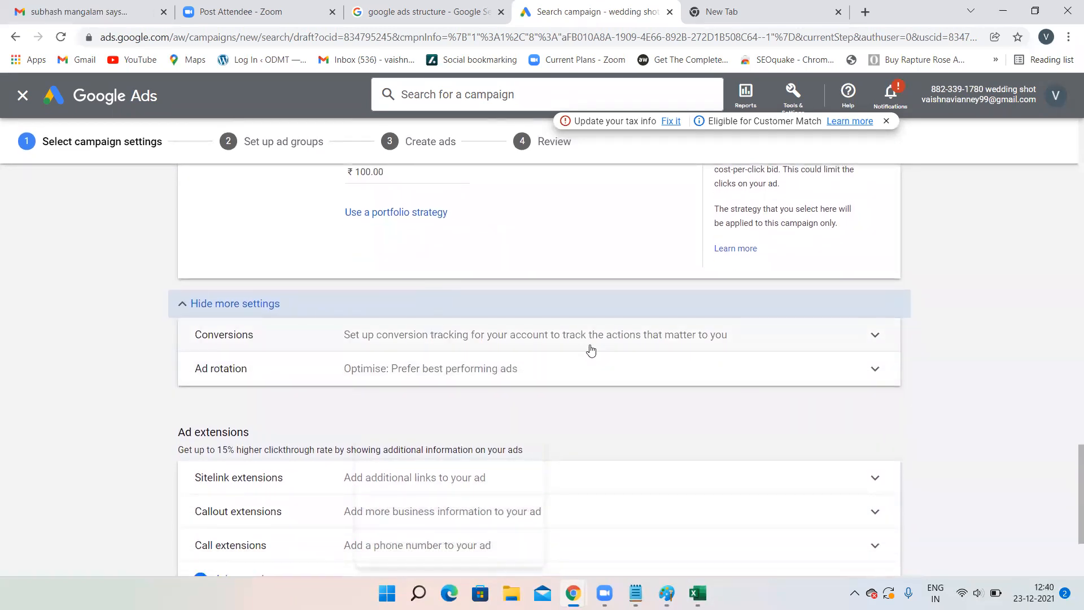
{"action": "scroll", "coordinate": [588, 346], "scroll_direction": "down", "scroll_amount": 1}
{"action": "left_click", "coordinate": [465, 305]}
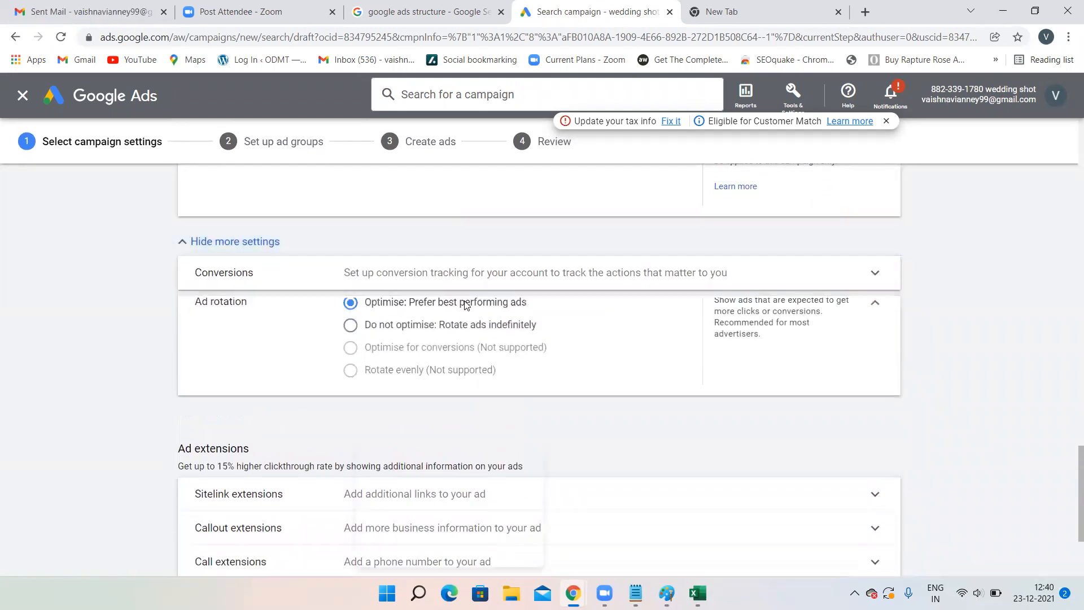
{"action": "scroll", "coordinate": [463, 300], "scroll_direction": "down", "scroll_amount": 1}
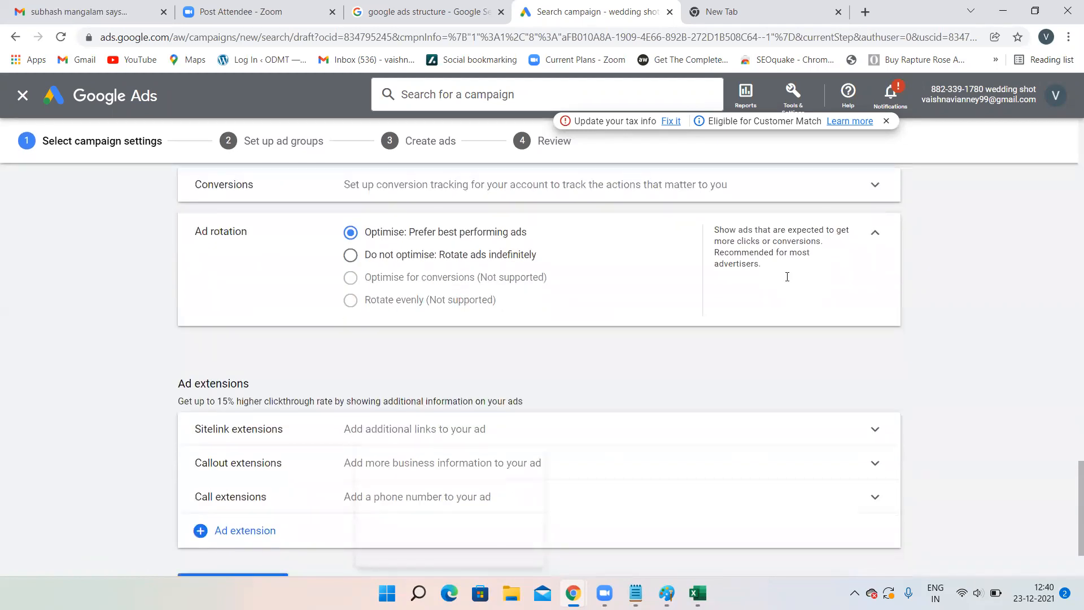
Step: Switch to Paint to review the Wedding Shot campaign structure diagram, and return to Google Ads
{"action": "left_click", "coordinate": [667, 593]}
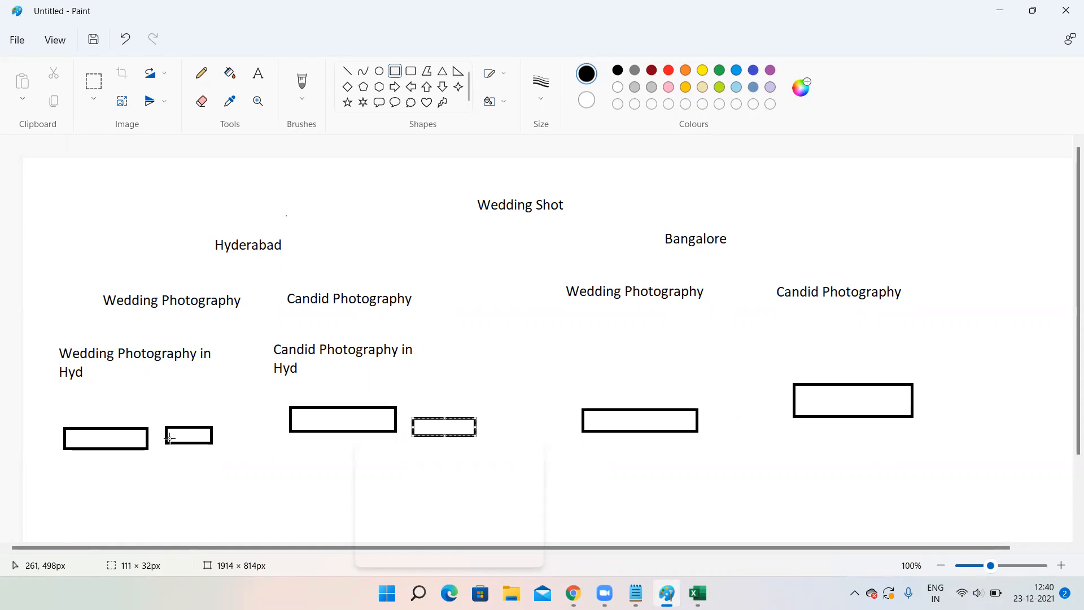
{"action": "left_click", "coordinate": [997, 10]}
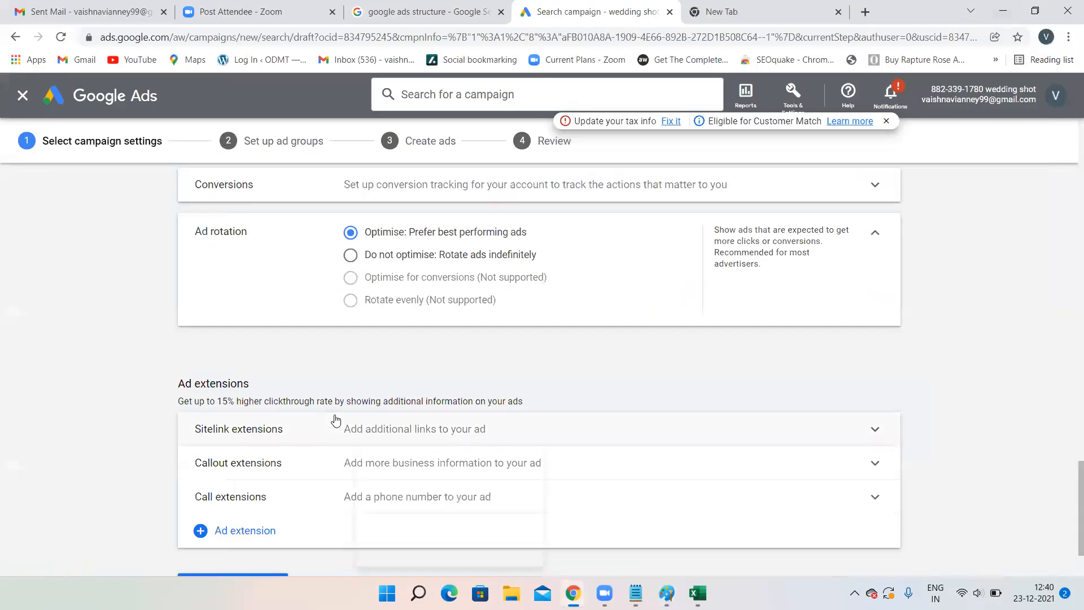
Step: Try the ad rotation option "Do not optimise: Rotate ads indefinitely" and restore "Optimise: Prefer best performing ads"
{"action": "scroll", "coordinate": [335, 419], "scroll_direction": "down", "scroll_amount": 1}
{"action": "scroll", "coordinate": [335, 420], "scroll_direction": "up", "scroll_amount": 2}
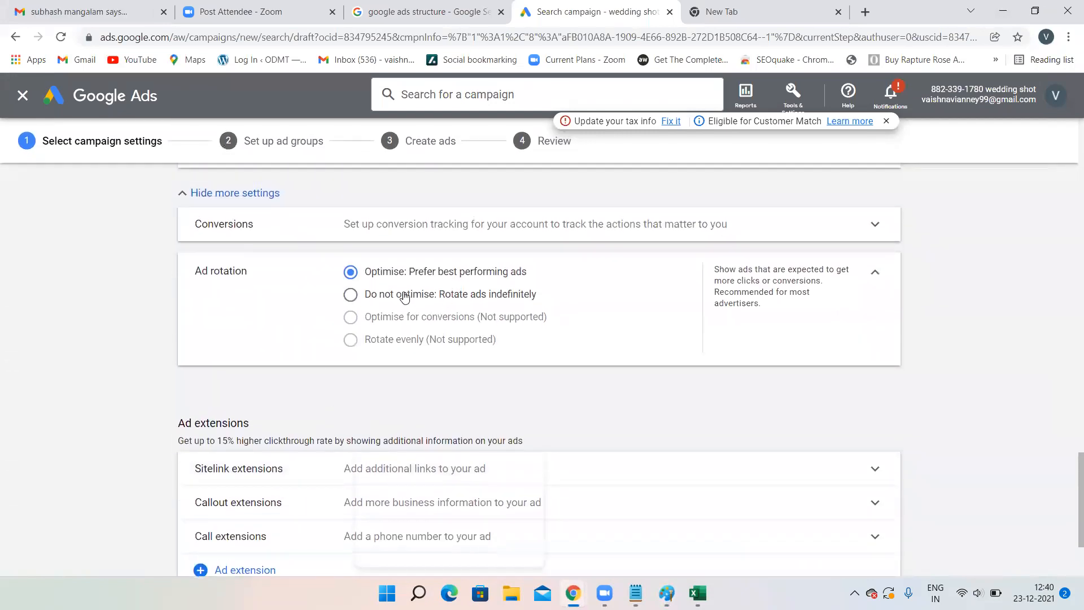
{"action": "left_click", "coordinate": [350, 294]}
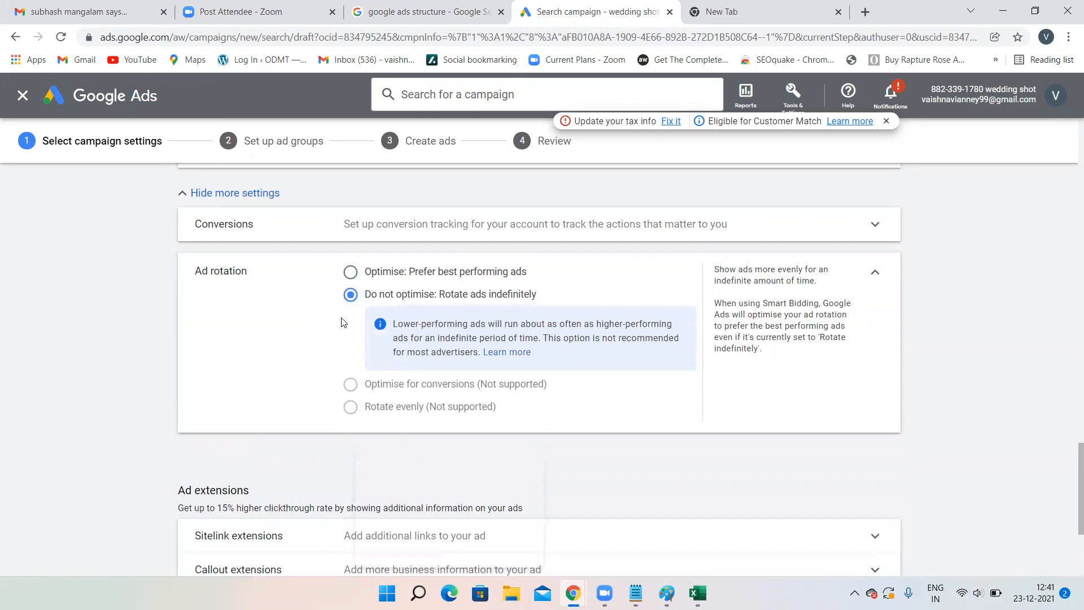
{"action": "left_click", "coordinate": [351, 273]}
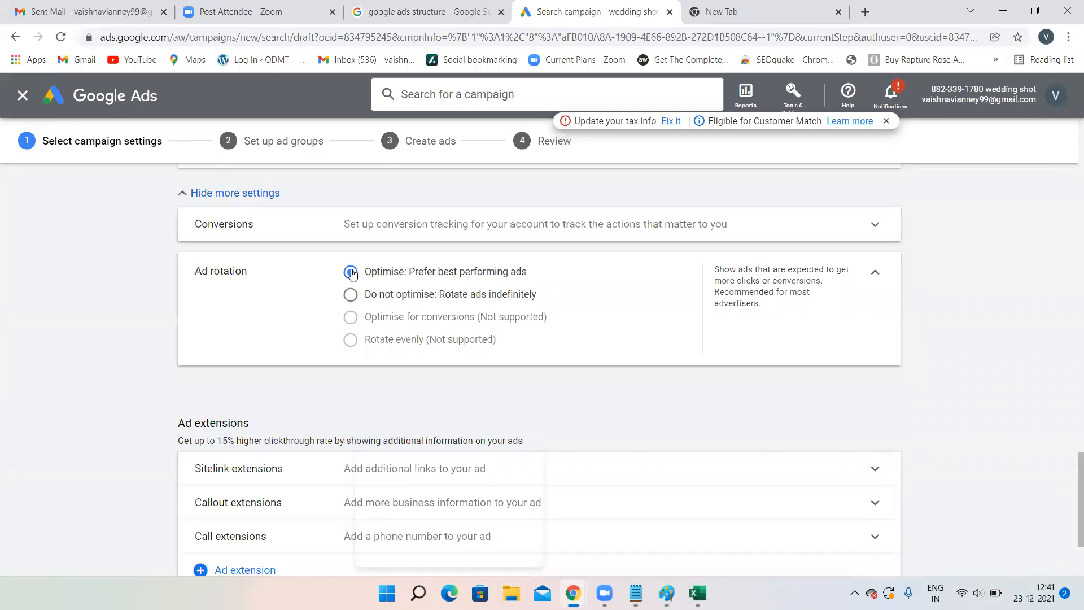
Step: Review the campaign settings from the campaign name through to the Ad extensions section
{"action": "scroll", "coordinate": [573, 355], "scroll_direction": "down", "scroll_amount": 2}
{"action": "scroll", "coordinate": [573, 355], "scroll_direction": "down", "scroll_amount": 1}
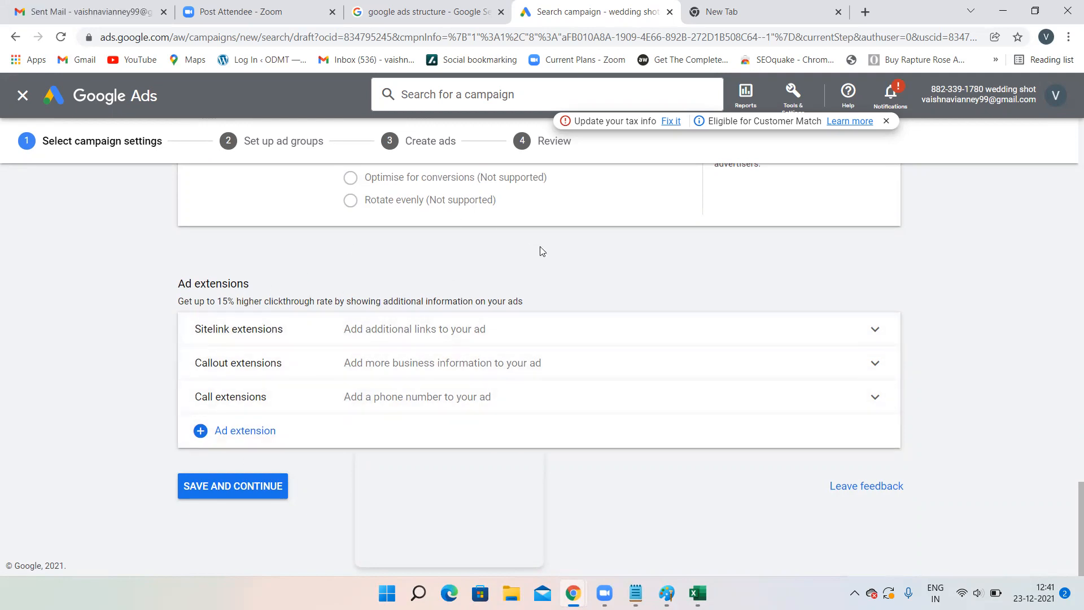
{"action": "scroll", "coordinate": [540, 248], "scroll_direction": "up", "scroll_amount": 20}
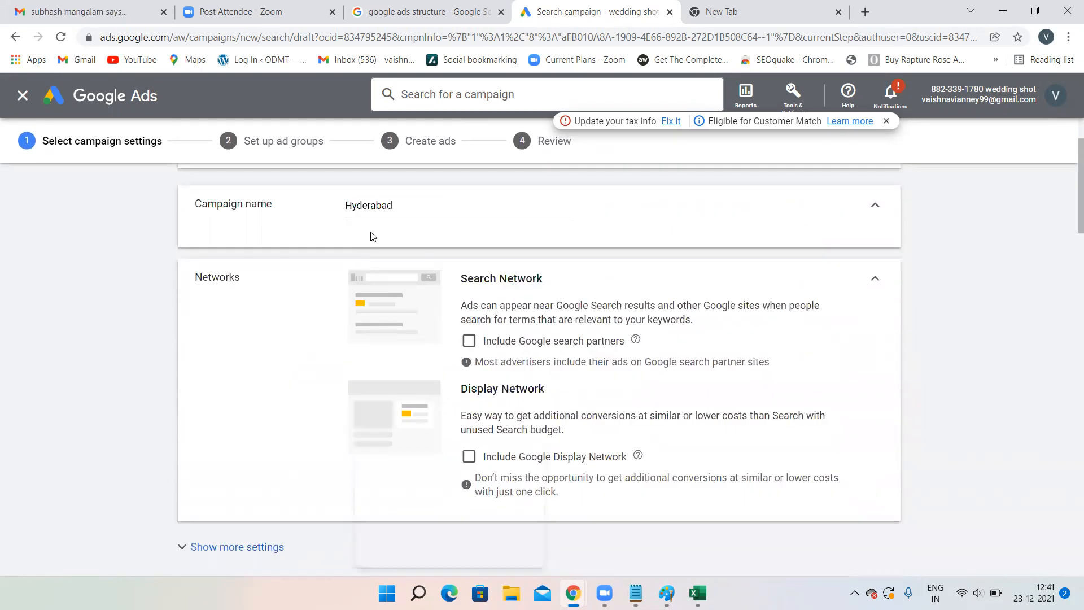
{"action": "scroll", "coordinate": [371, 235], "scroll_direction": "down", "scroll_amount": 18}
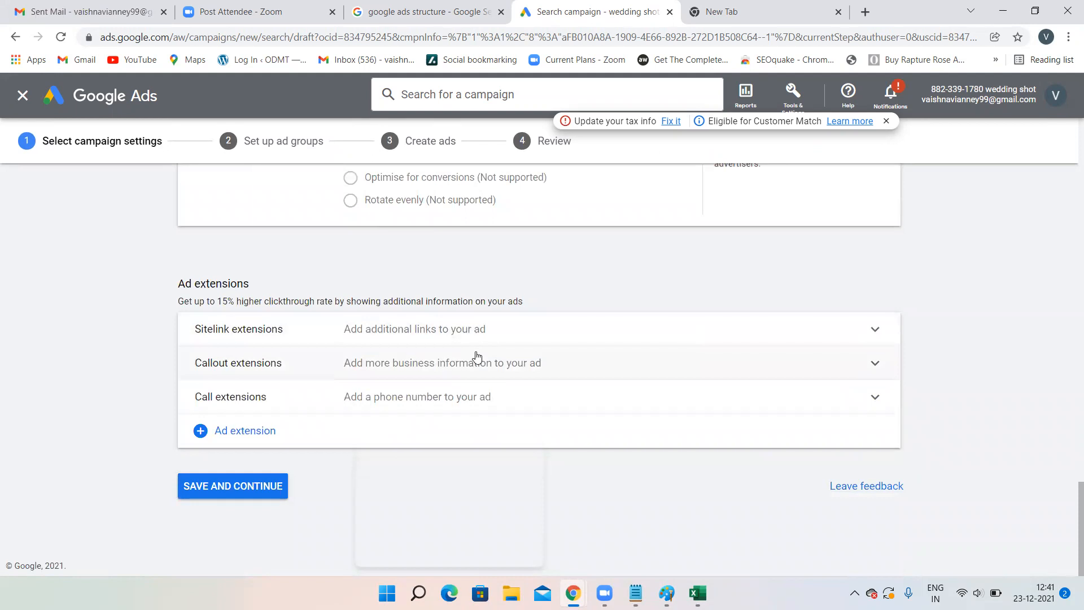
Step: Open the Google Ads account listed just above ODMT - INDIA and view its campaign overview
{"action": "left_click", "coordinate": [728, 11]}
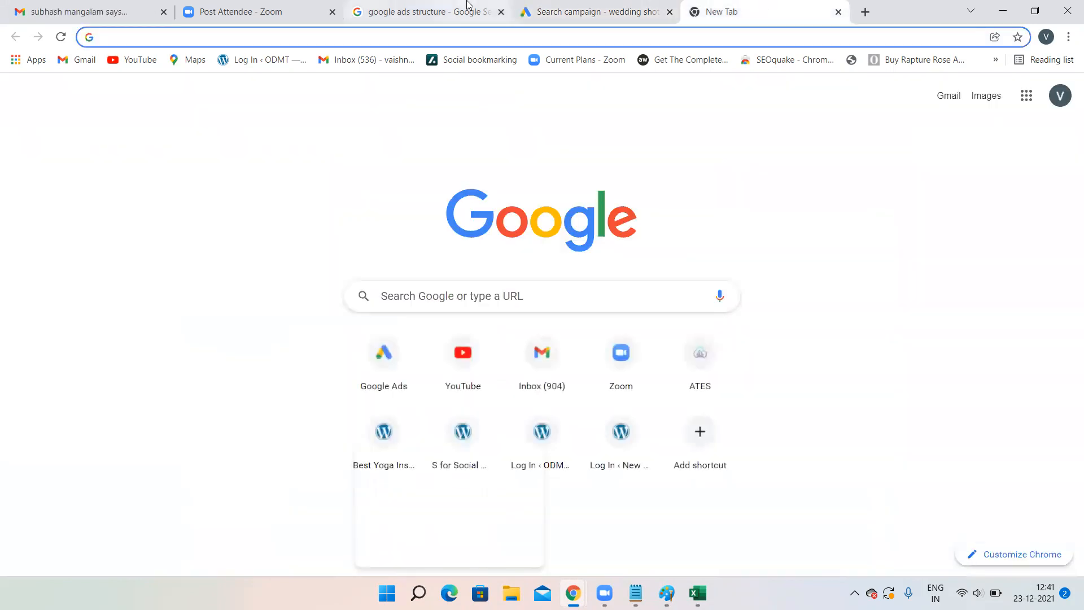
{"action": "left_click", "coordinate": [468, 5]}
{"action": "left_click", "coordinate": [627, 8]}
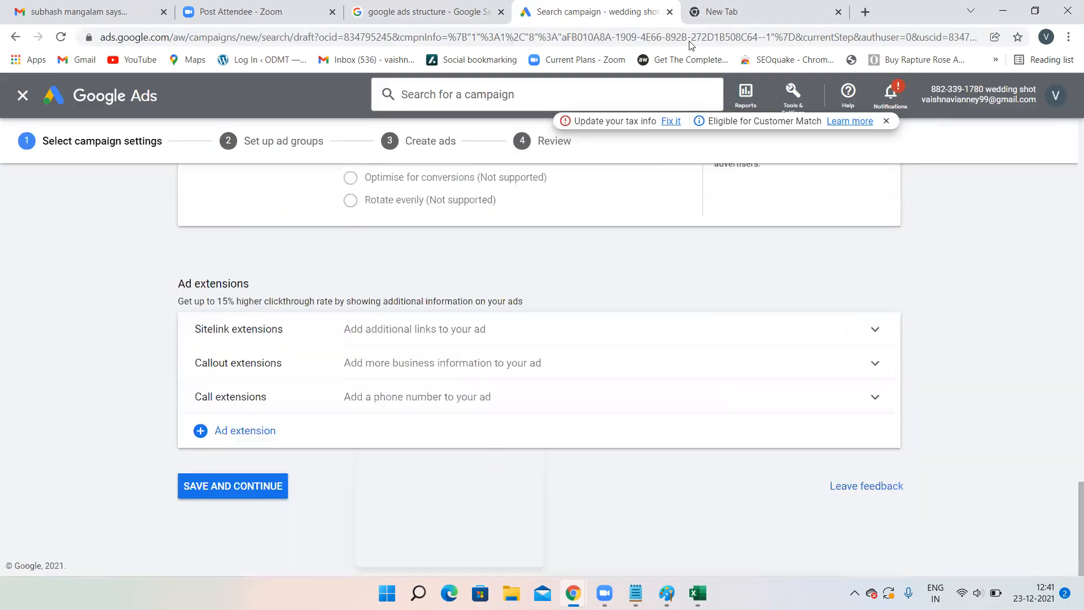
{"action": "left_click", "coordinate": [1057, 96]}
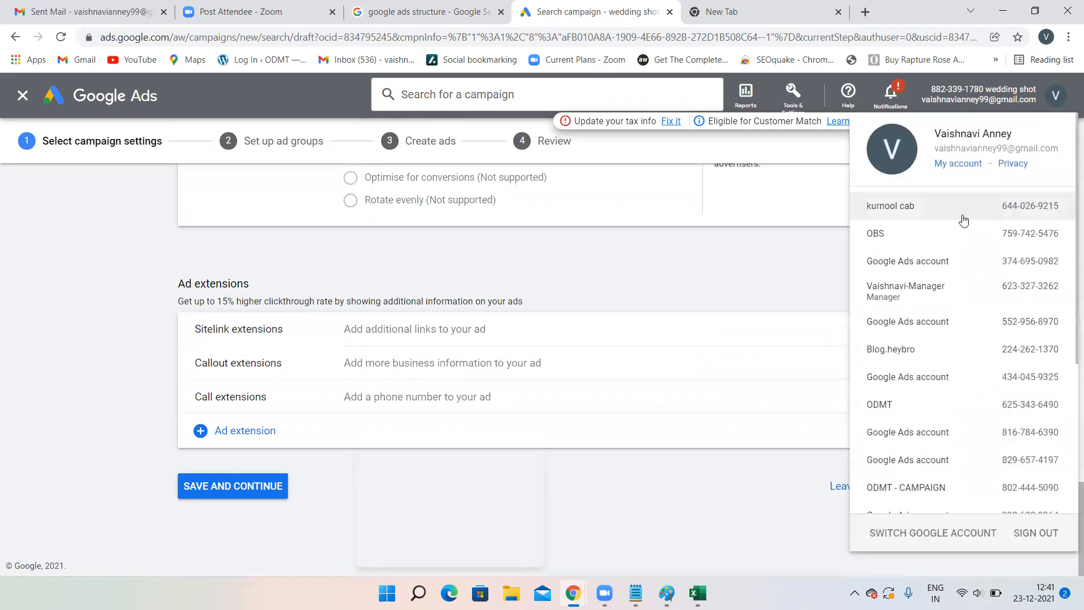
{"action": "scroll", "coordinate": [965, 232], "scroll_direction": "down", "scroll_amount": 4}
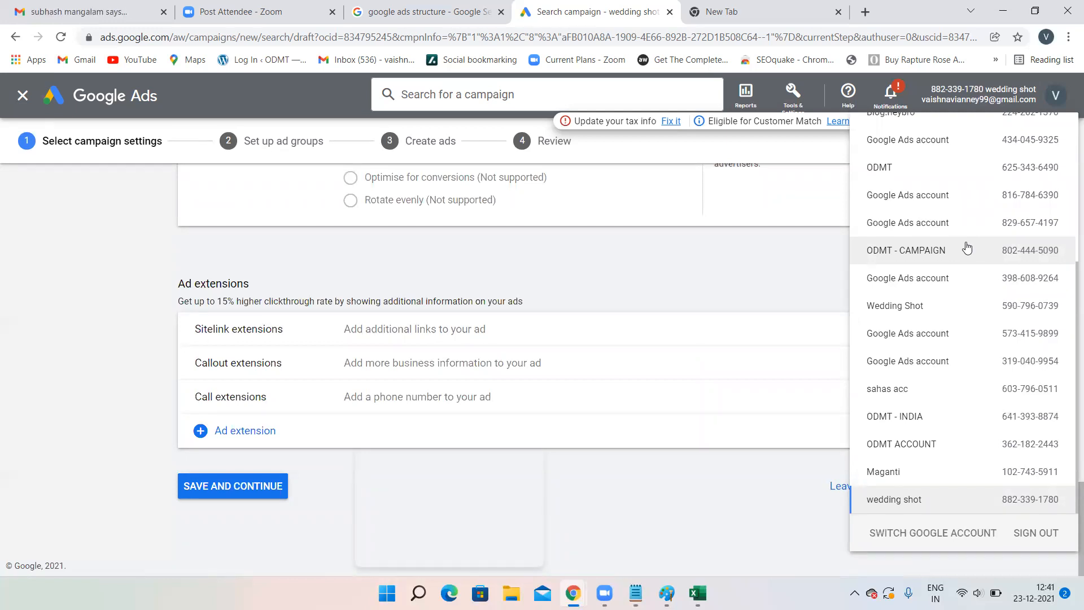
{"action": "left_click", "coordinate": [932, 389]}
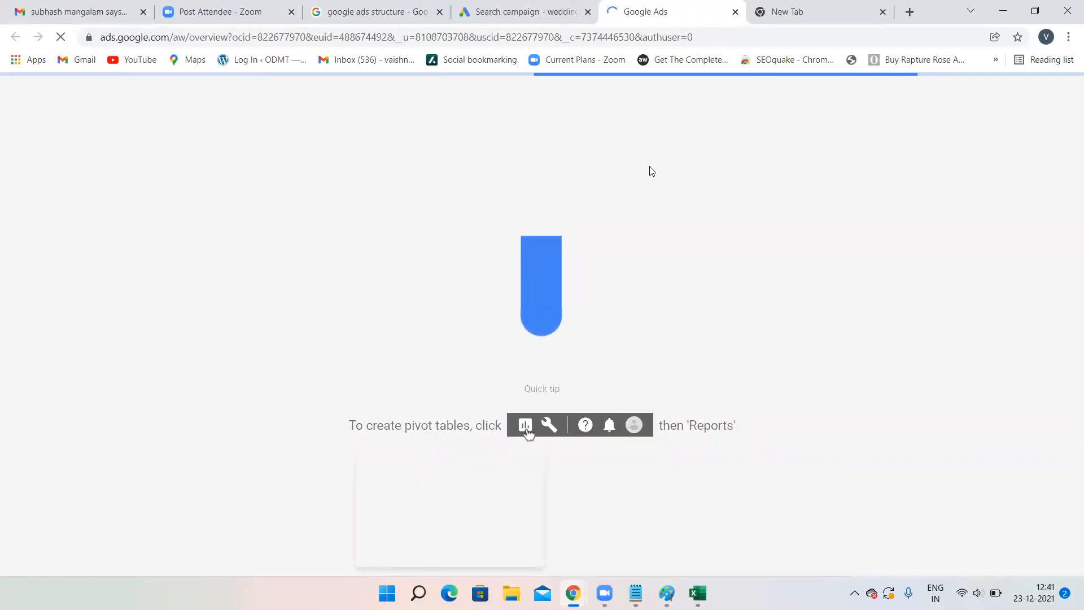
{"action": "left_click", "coordinate": [518, 14]}
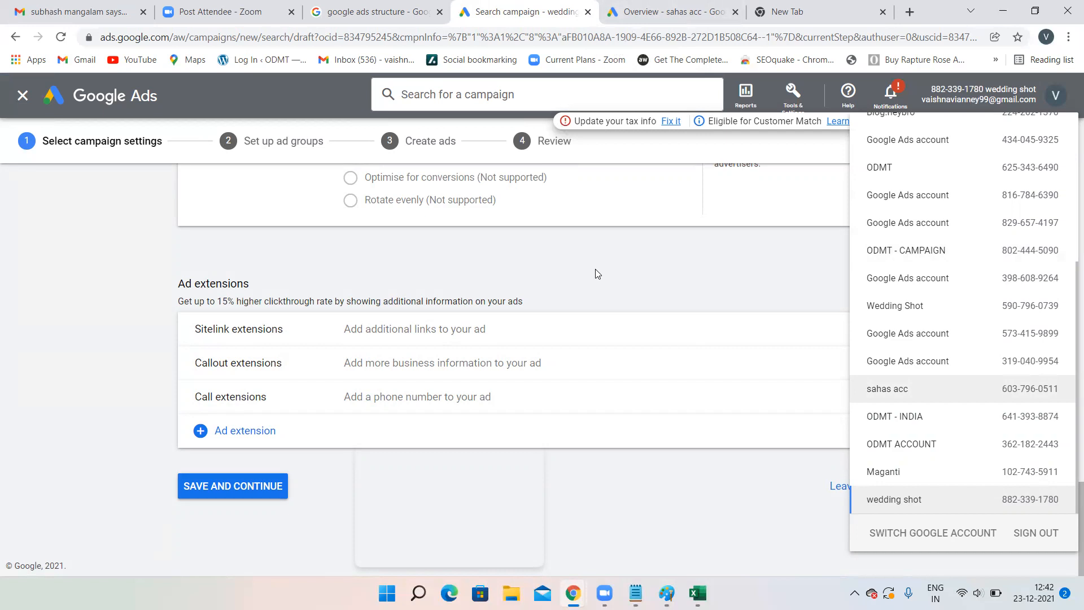
{"action": "left_click", "coordinate": [727, 6]}
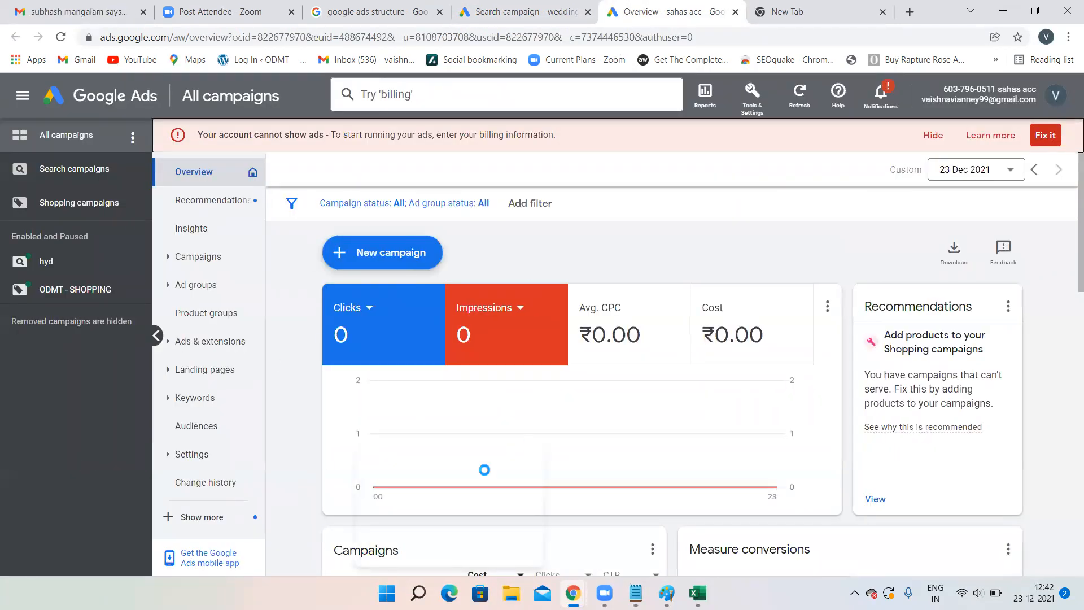
Step: Open the account's Extensions summary and look through the Sitelink, Callout and Structured snippet extensions
{"action": "left_click", "coordinate": [207, 342]}
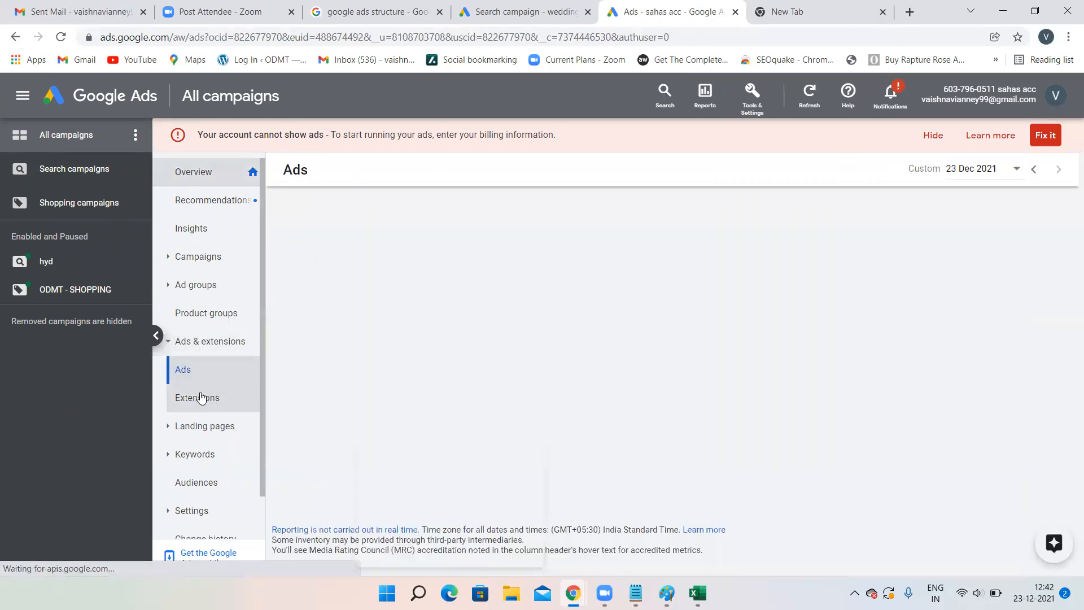
{"action": "left_click", "coordinate": [200, 397]}
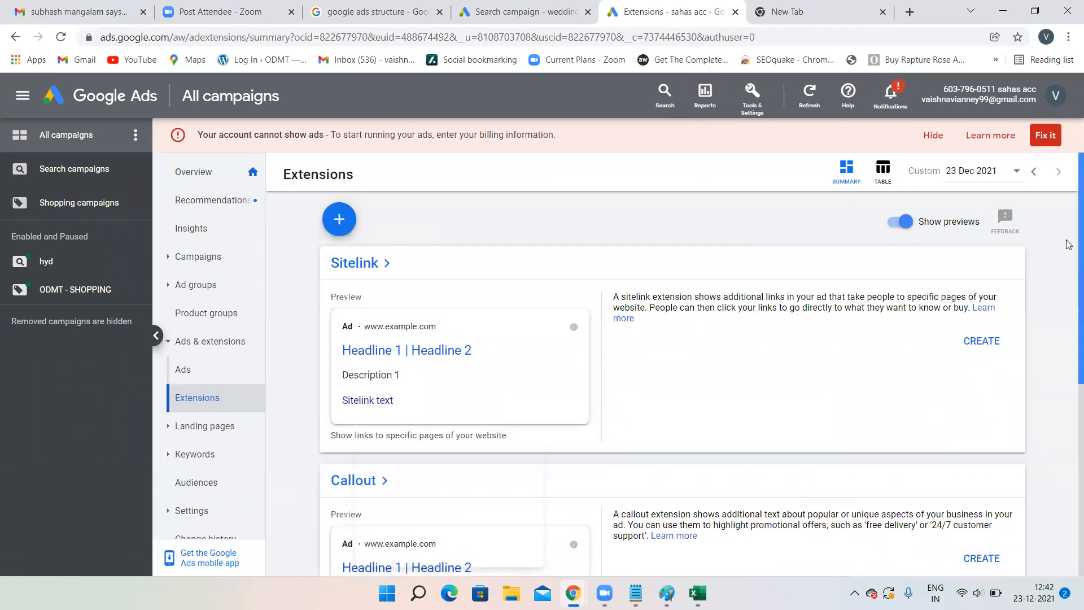
{"action": "scroll", "coordinate": [1069, 297], "scroll_direction": "down", "scroll_amount": 3}
{"action": "scroll", "coordinate": [1069, 298], "scroll_direction": "down", "scroll_amount": 4}
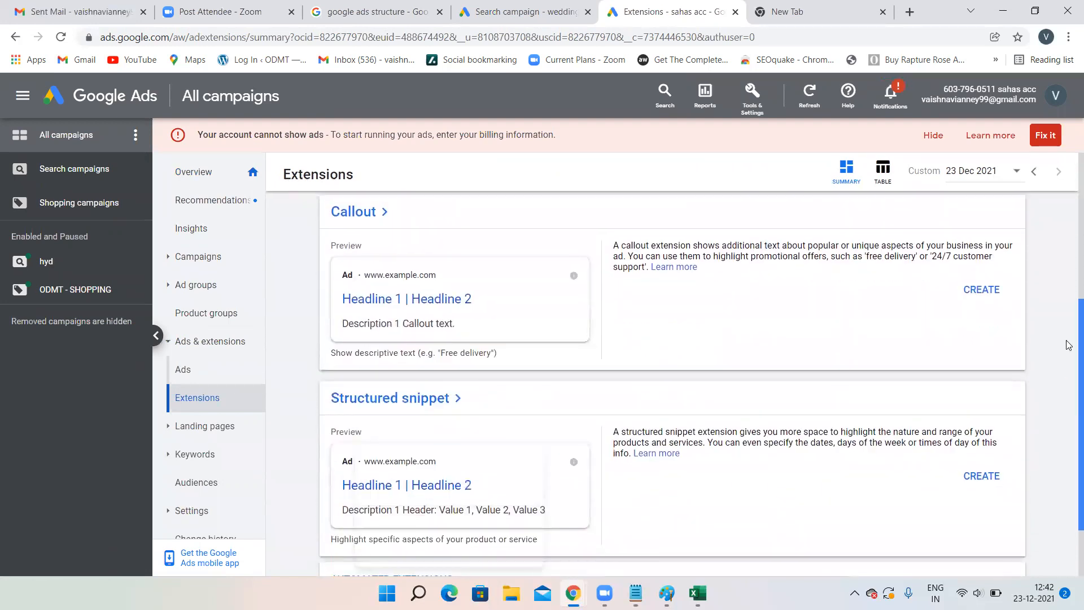
{"action": "scroll", "coordinate": [1069, 217], "scroll_direction": "up", "scroll_amount": 5}
{"action": "scroll", "coordinate": [1069, 241], "scroll_direction": "down", "scroll_amount": 4}
{"action": "scroll", "coordinate": [726, 169], "scroll_direction": "up", "scroll_amount": 4}
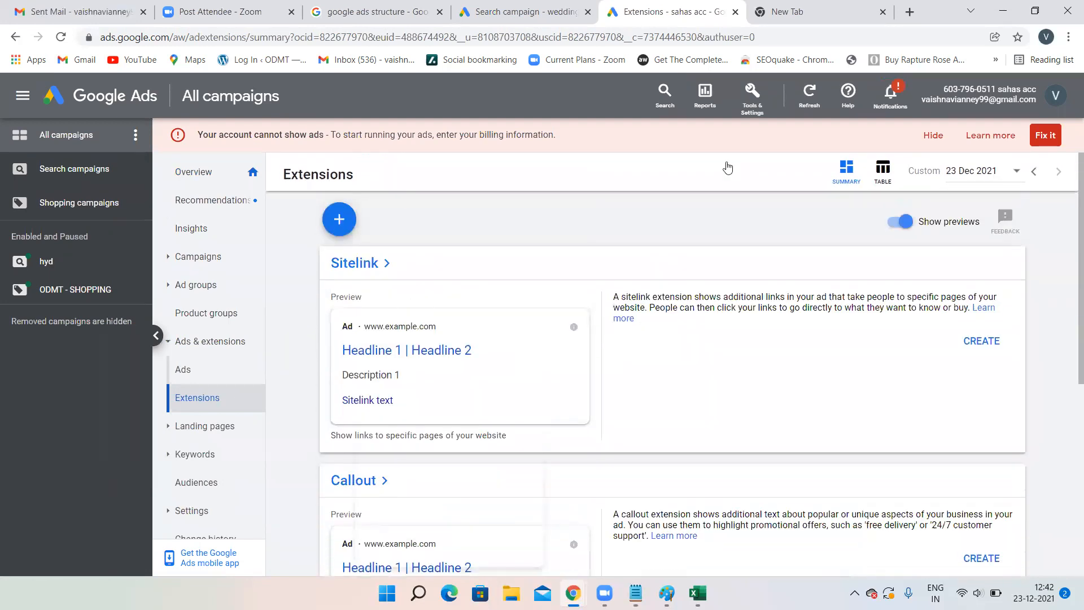
Step: Open the new sitelink extension form and compare it with the Ad extensions section of the campaign draft
{"action": "left_click", "coordinate": [328, 216]}
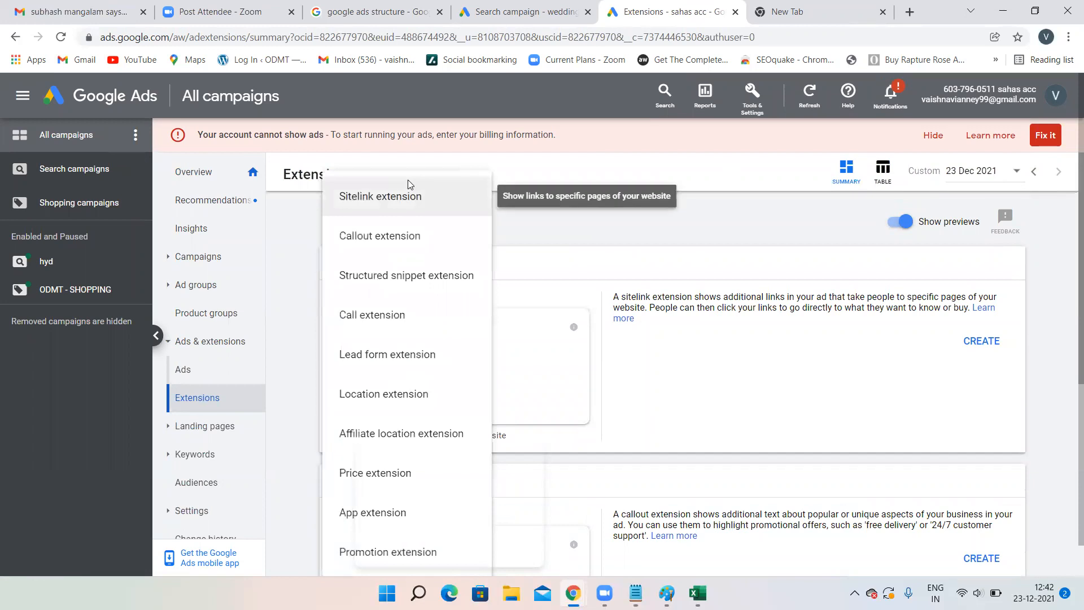
{"action": "left_click", "coordinate": [406, 188]}
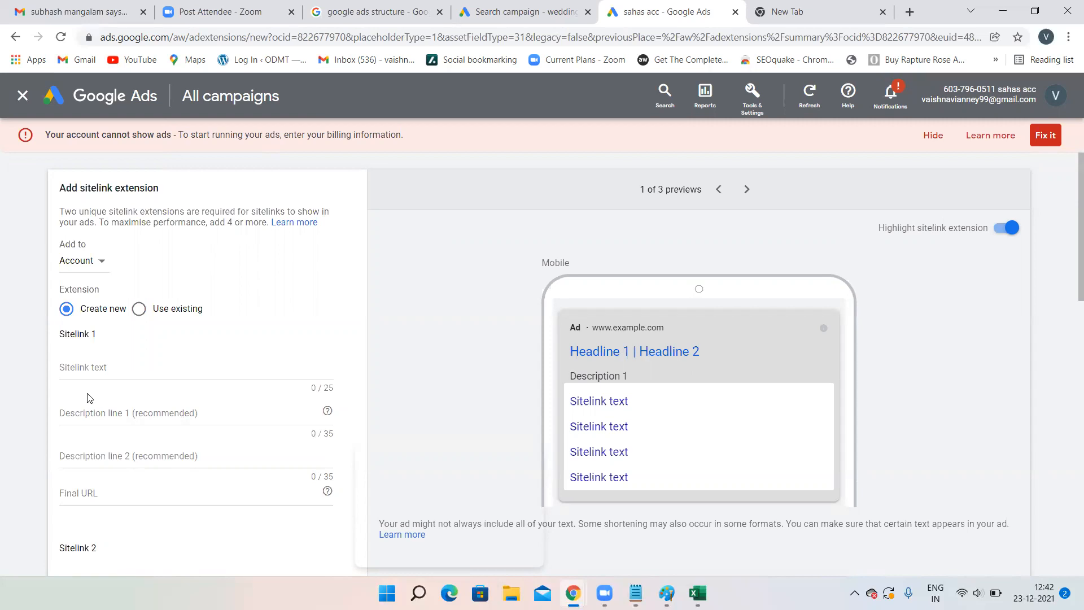
{"action": "left_click", "coordinate": [491, 11]}
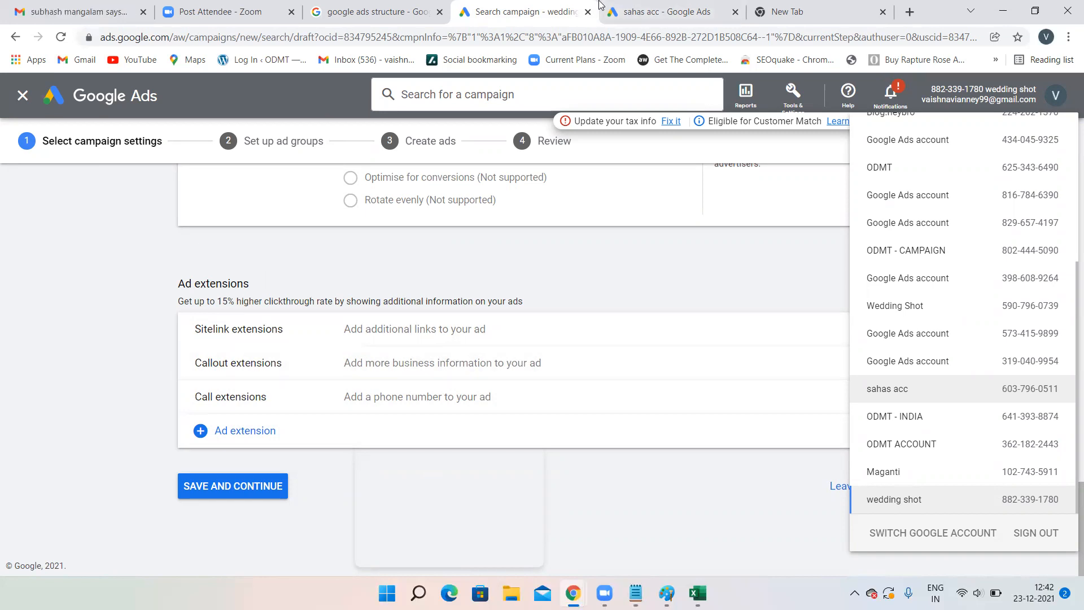
{"action": "left_click", "coordinate": [639, 11]}
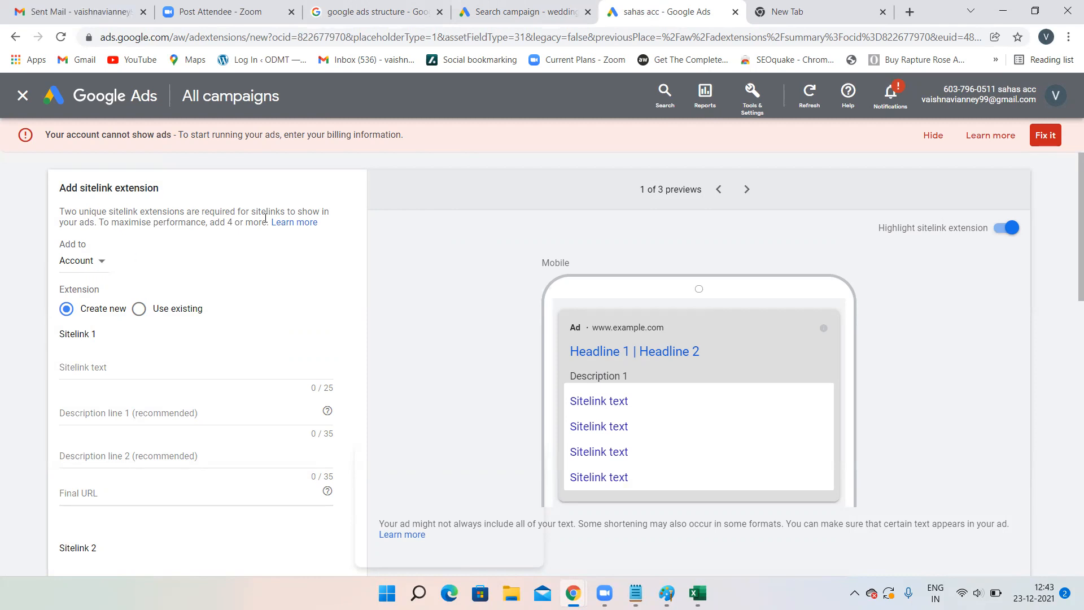
{"action": "left_click", "coordinate": [525, 11]}
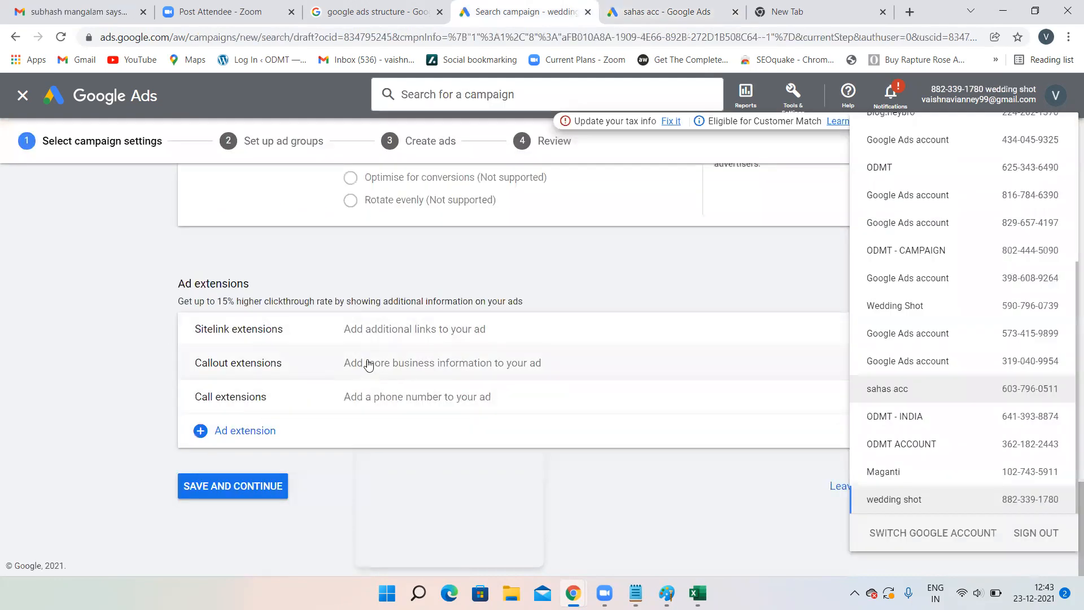
Step: Close the other account's sitelink form and save the campaign settings to continue to ad group setup
{"action": "left_click", "coordinate": [733, 17]}
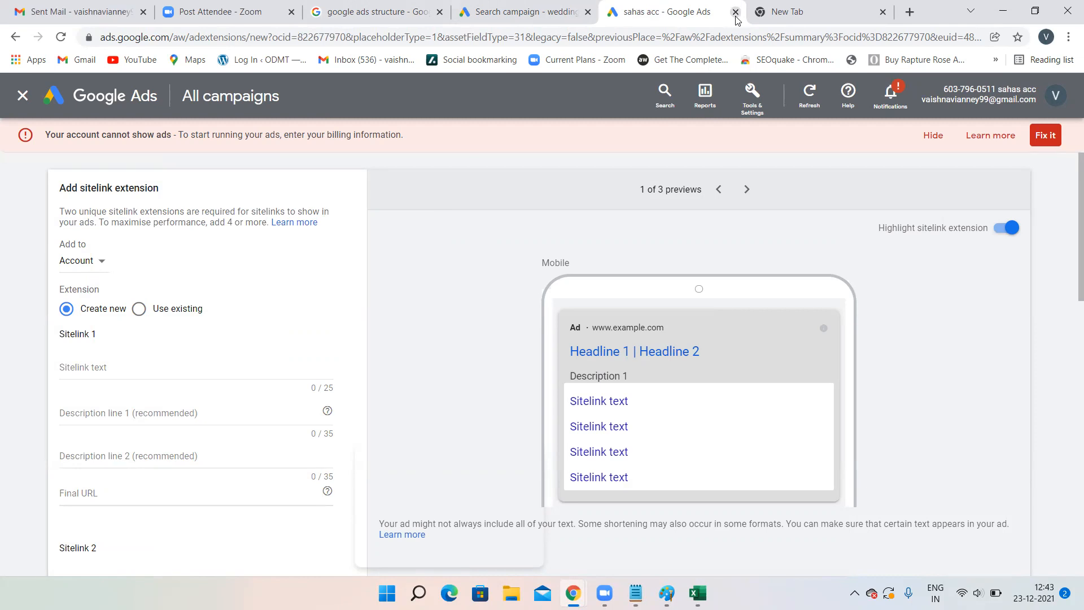
{"action": "left_click", "coordinate": [735, 13]}
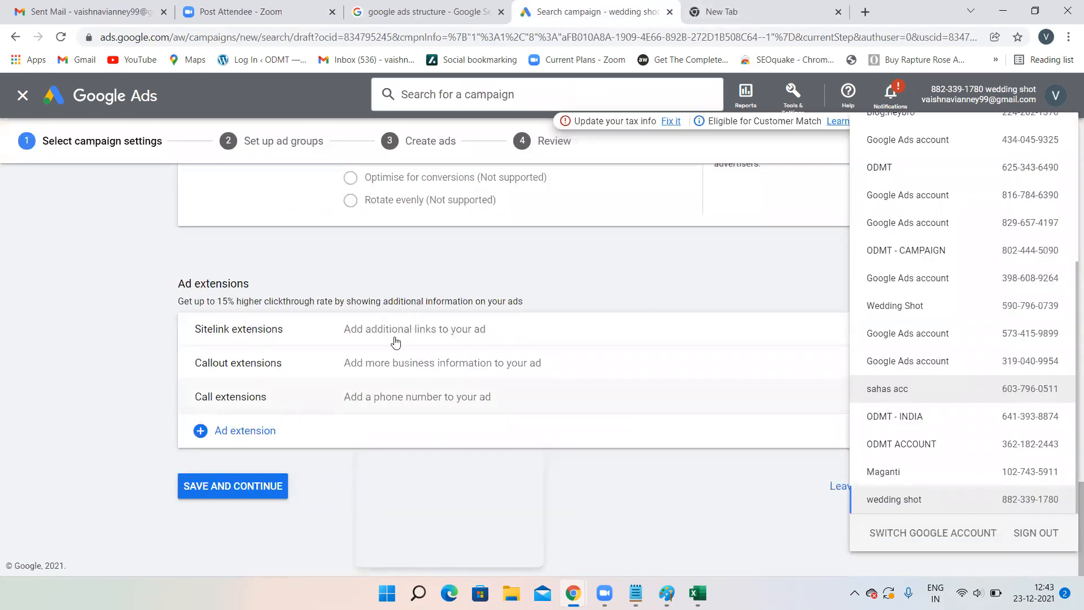
{"action": "scroll", "coordinate": [503, 347], "scroll_direction": "up", "scroll_amount": 3}
{"action": "scroll", "coordinate": [503, 347], "scroll_direction": "down", "scroll_amount": 3}
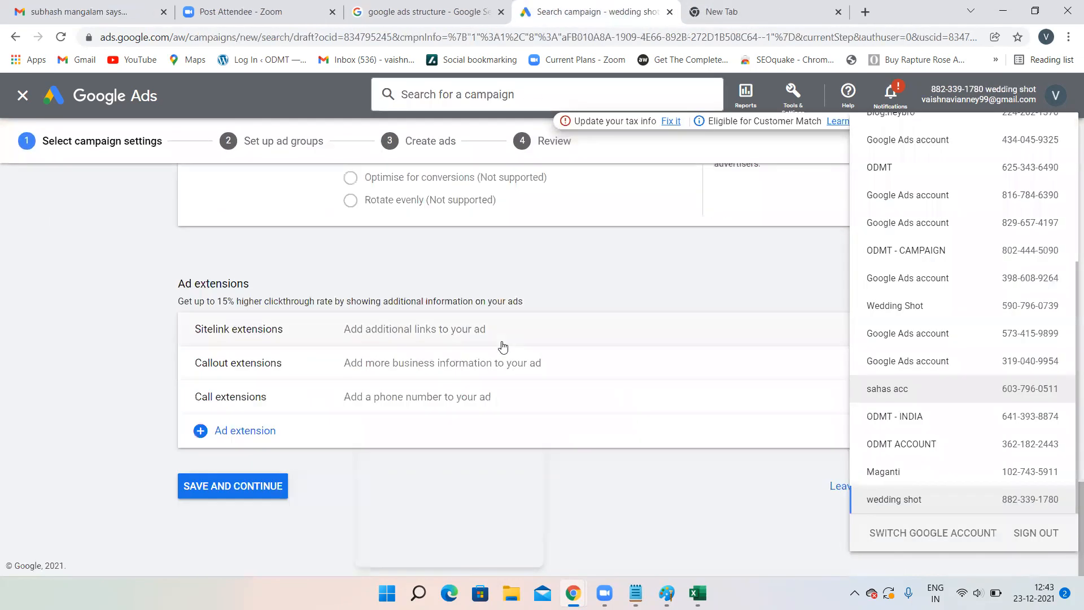
{"action": "left_click", "coordinate": [216, 485]}
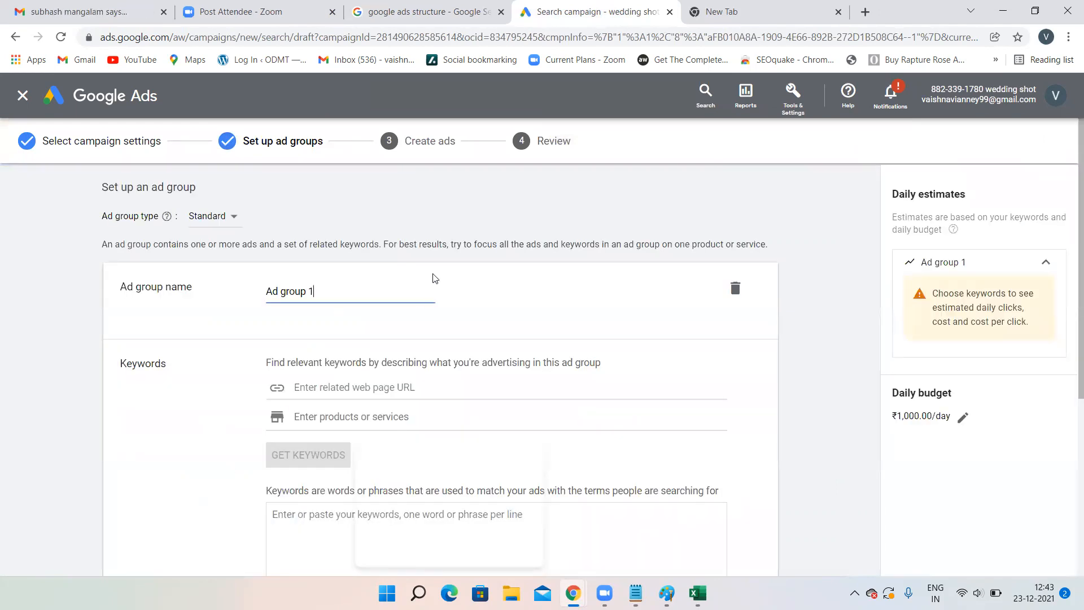
Step: Rename the ad group as "wedding photography"
{"action": "left_click_drag", "start_coordinate": [322, 291], "coordinate": [237, 306]}
{"action": "key", "text": "BackSpace"}
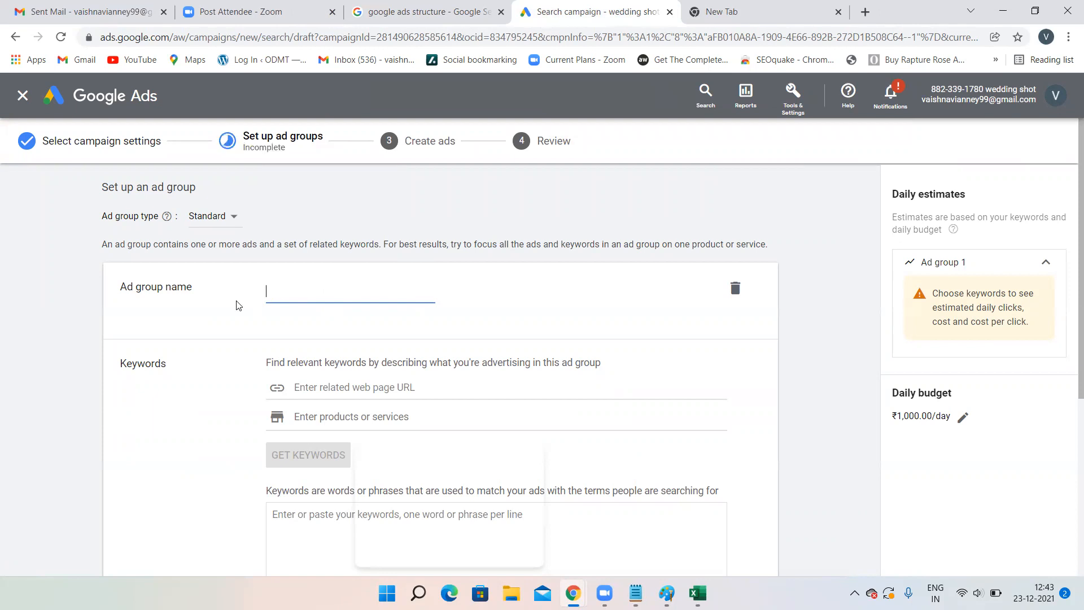
{"action": "type", "text": "wedding"}
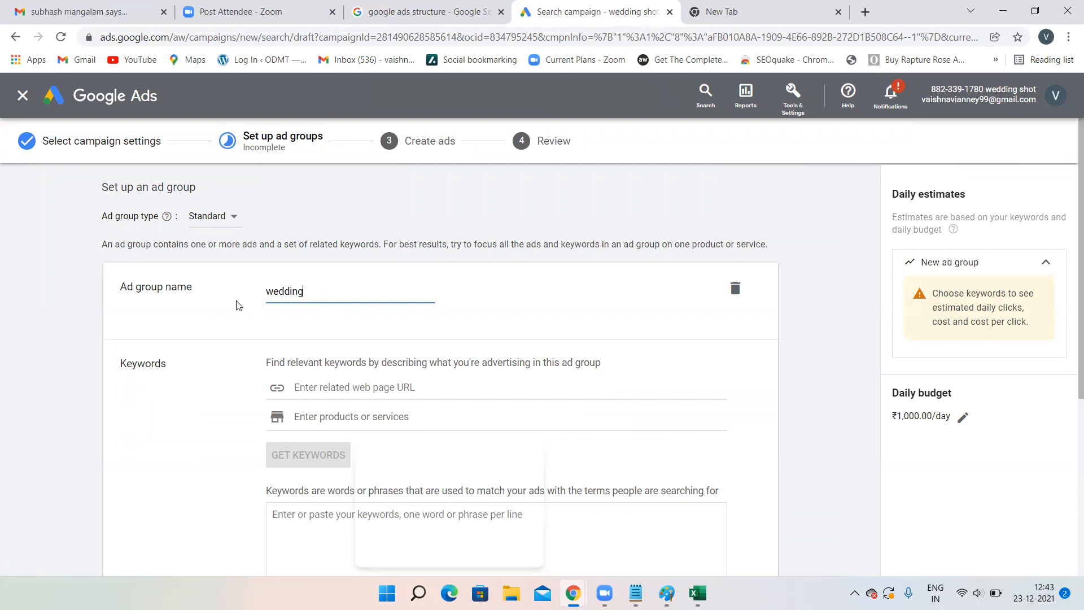
{"action": "type", "text": " photography"}
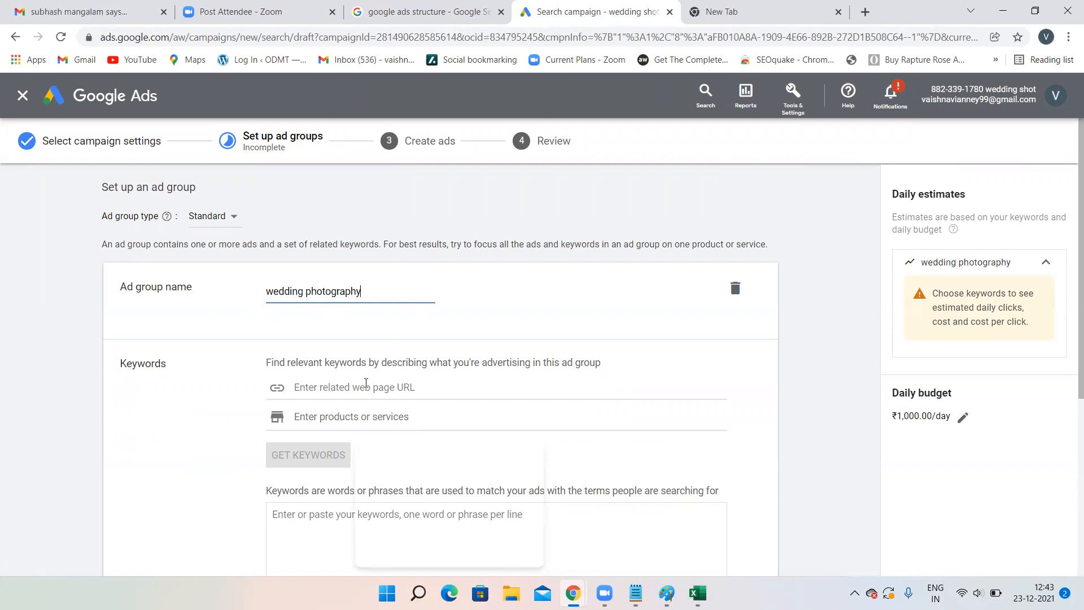
Step: Get keyword suggestions for the ad group using "wedding photographers in Hyderabad" as the product or service
{"action": "scroll", "coordinate": [364, 384], "scroll_direction": "down", "scroll_amount": 1}
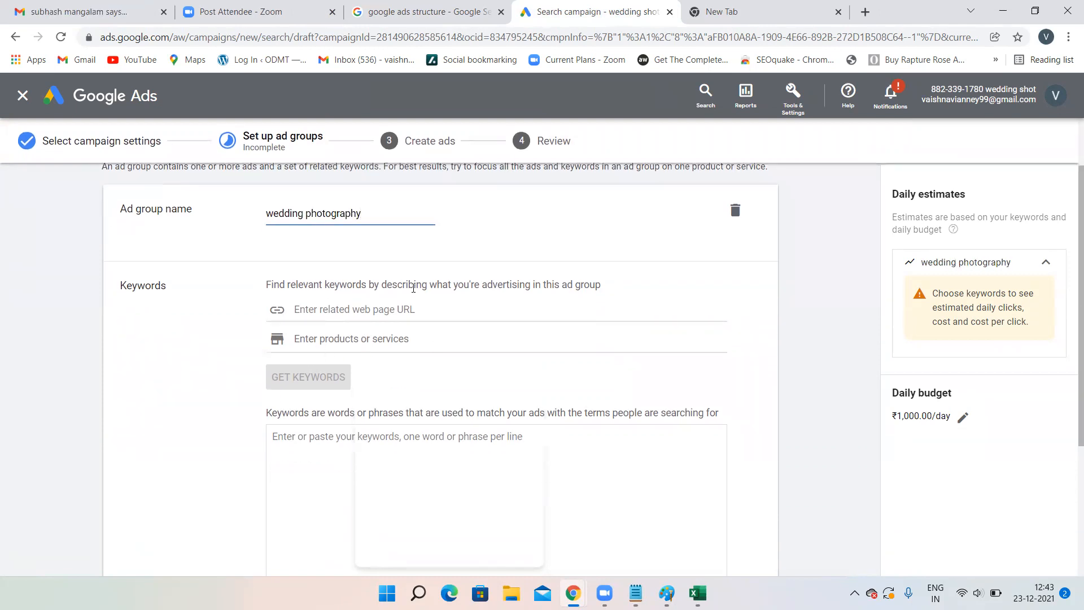
{"action": "scroll", "coordinate": [497, 294], "scroll_direction": "down", "scroll_amount": 1}
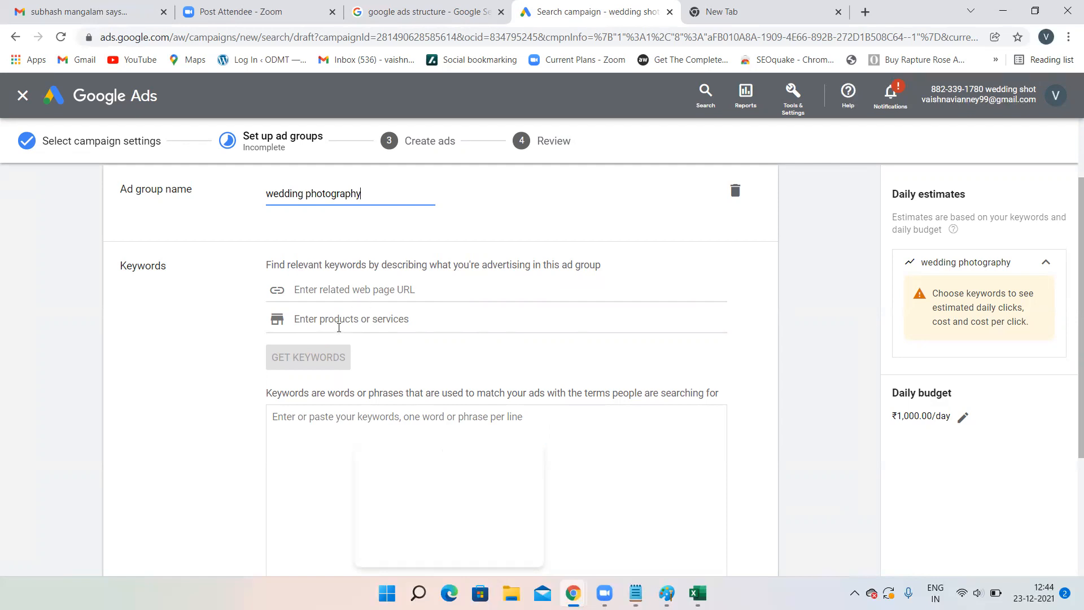
{"action": "left_click", "coordinate": [340, 320]}
{"action": "type", "text": "w"}
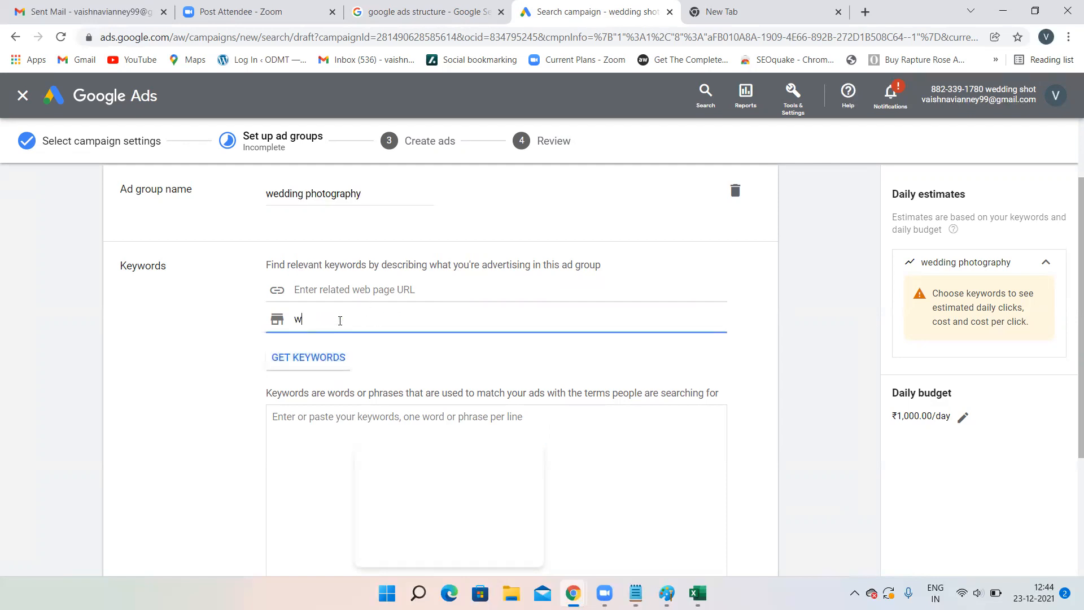
{"action": "type", "text": "edding p"}
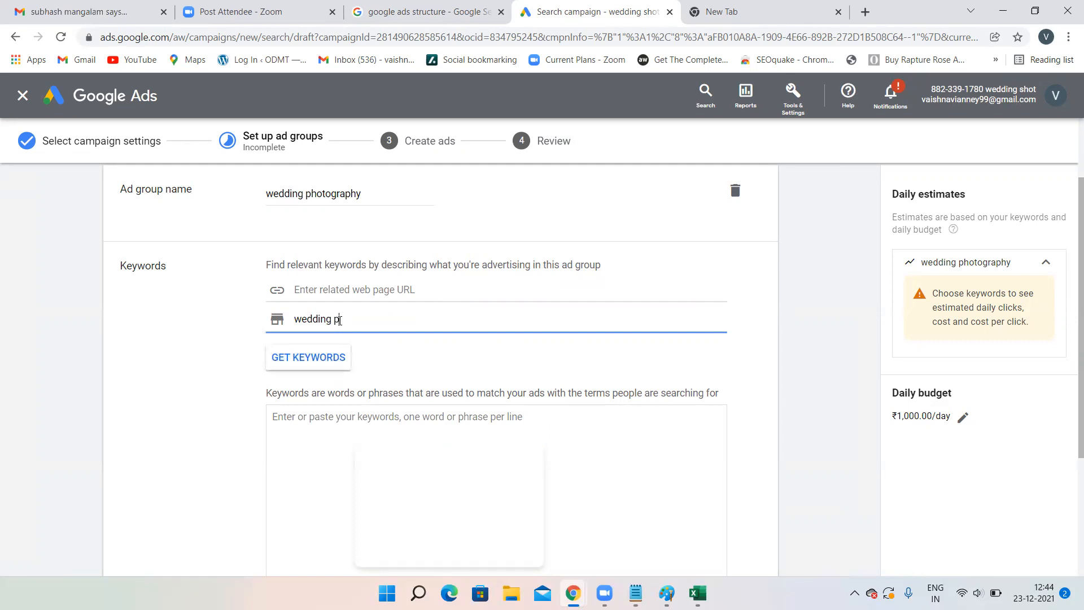
{"action": "type", "text": "hotographers in Hyderabad"}
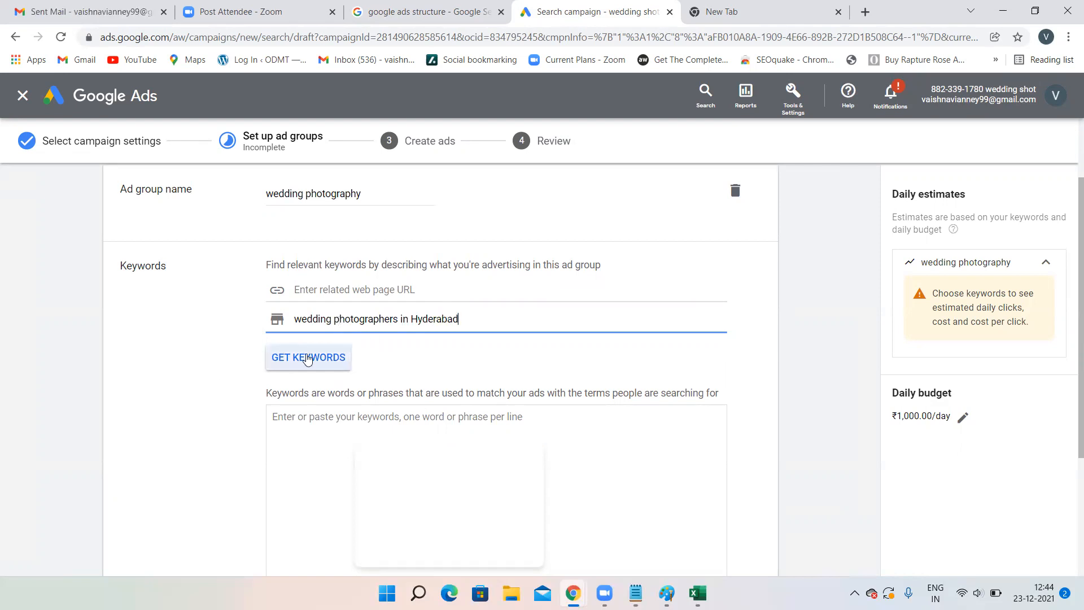
{"action": "left_click", "coordinate": [310, 357]}
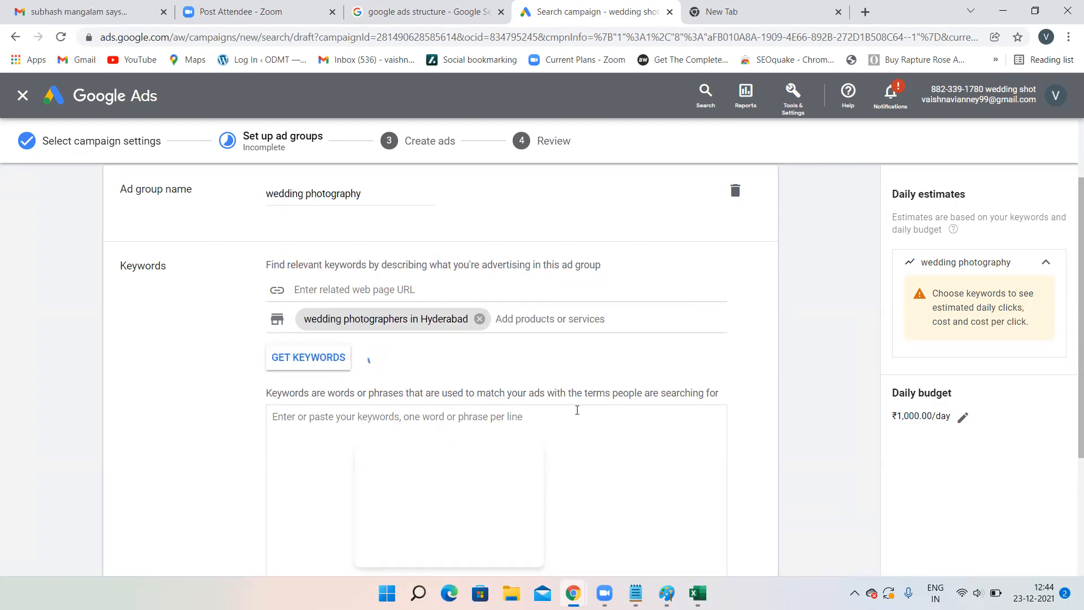
Step: Look over the suggested keywords and remove the "wedding photographers in Hyderabad" entry from the products or services
{"action": "scroll", "coordinate": [482, 377], "scroll_direction": "down", "scroll_amount": 1}
{"action": "scroll", "coordinate": [483, 377], "scroll_direction": "up", "scroll_amount": 3}
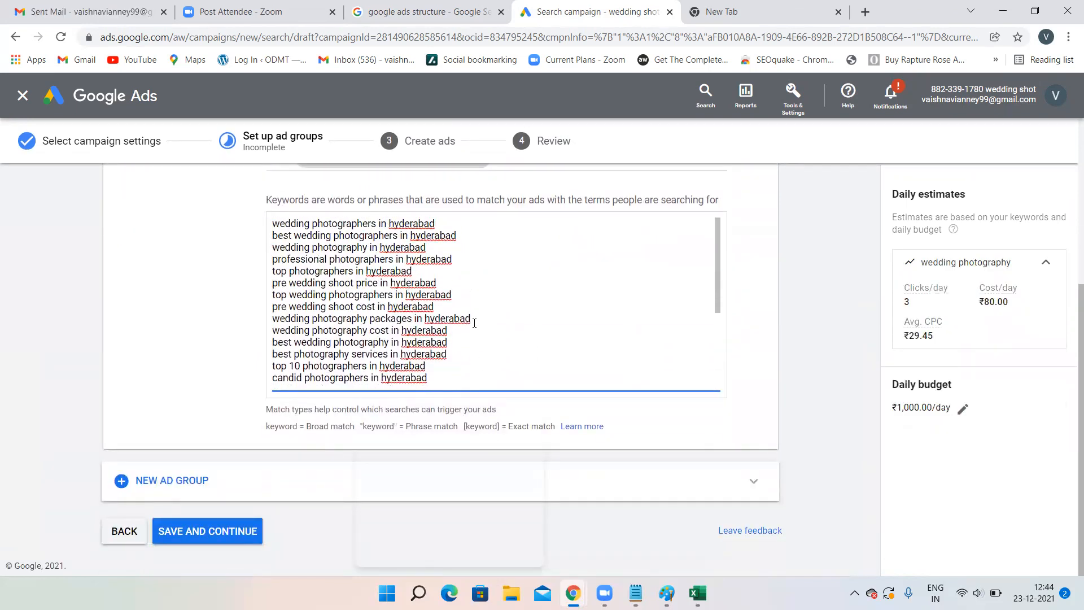
{"action": "scroll", "coordinate": [474, 323], "scroll_direction": "up", "scroll_amount": 2}
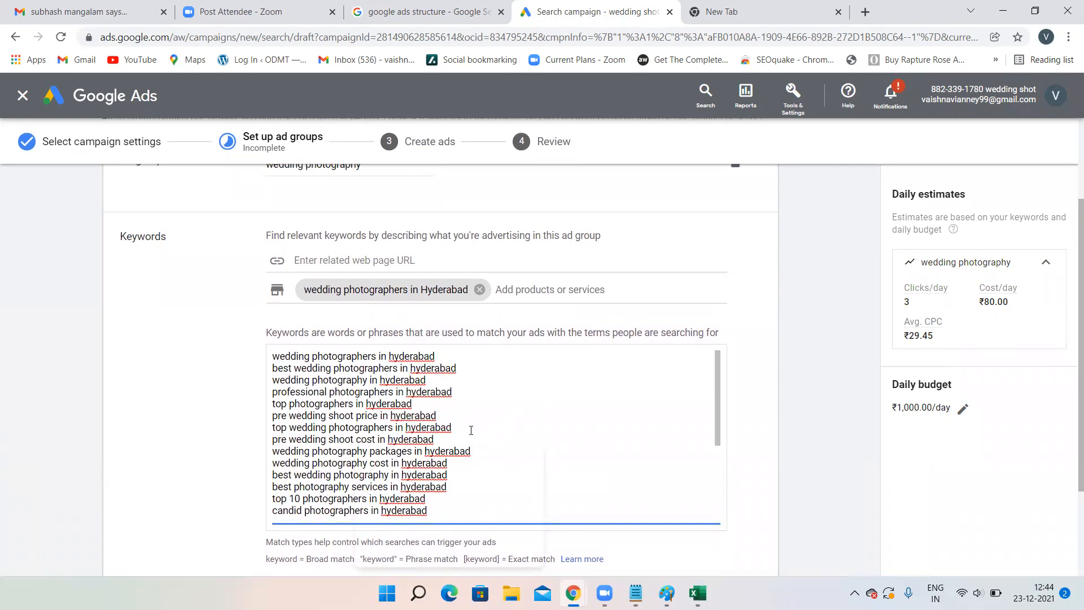
{"action": "left_click", "coordinate": [480, 289]}
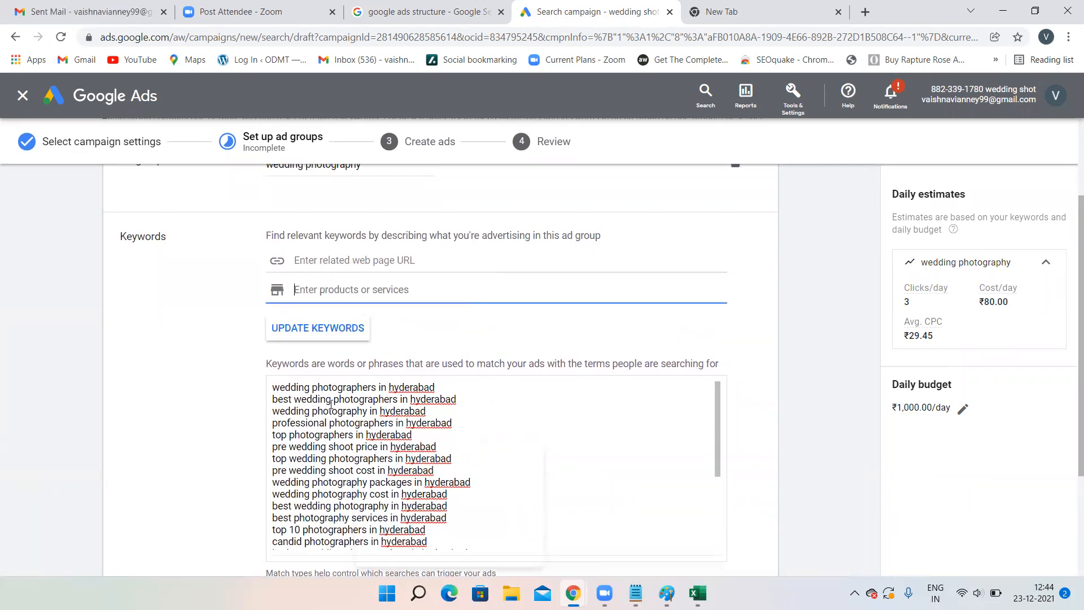
Step: Clear all the suggested Hyderabad keywords from the wedding photography ad group's keyword list
{"action": "mouse_move", "coordinate": [274, 384]}
{"action": "left_mouse_down"}
{"action": "mouse_move", "coordinate": [334, 436]}
{"action": "mouse_move", "coordinate": [266, 377]}
{"action": "left_mouse_up"}
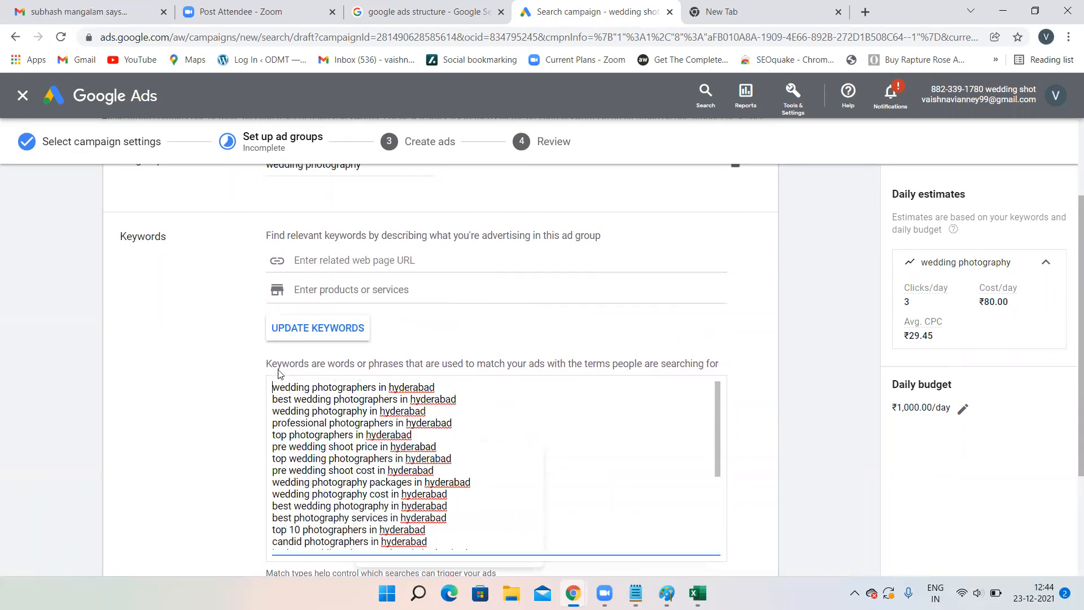
{"action": "scroll", "coordinate": [523, 360], "scroll_direction": "down", "scroll_amount": 5}
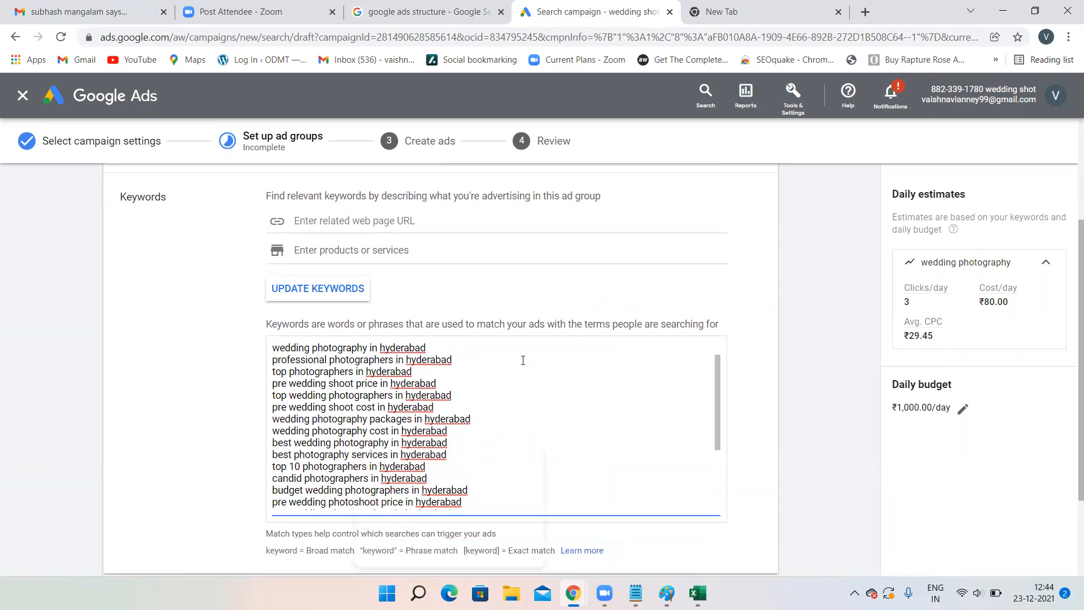
{"action": "scroll", "coordinate": [316, 373], "scroll_direction": "up", "scroll_amount": 5}
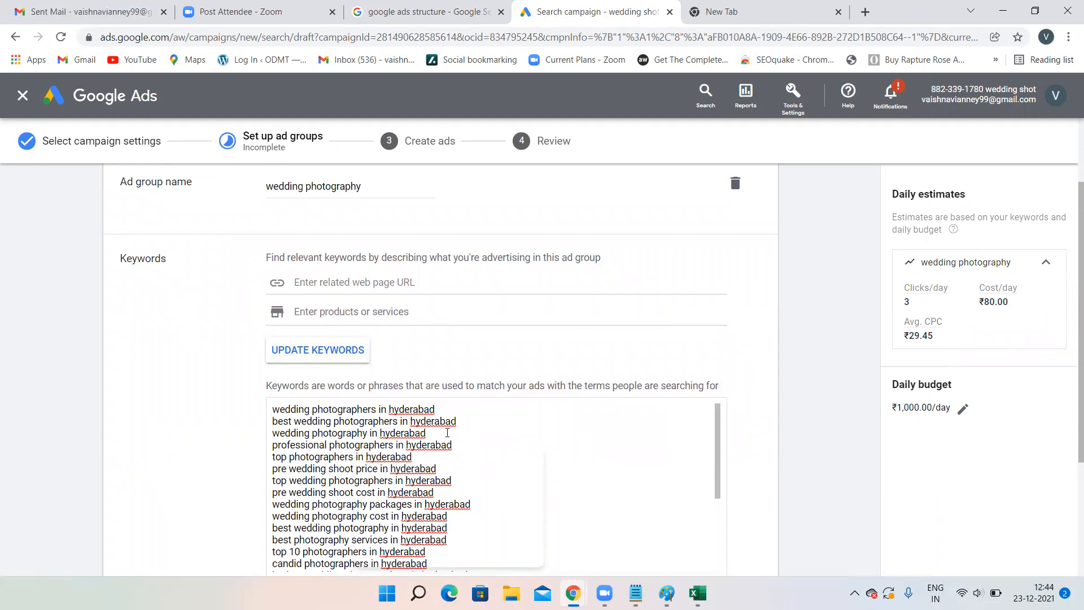
{"action": "left_click_drag", "start_coordinate": [471, 415], "coordinate": [315, 428]}
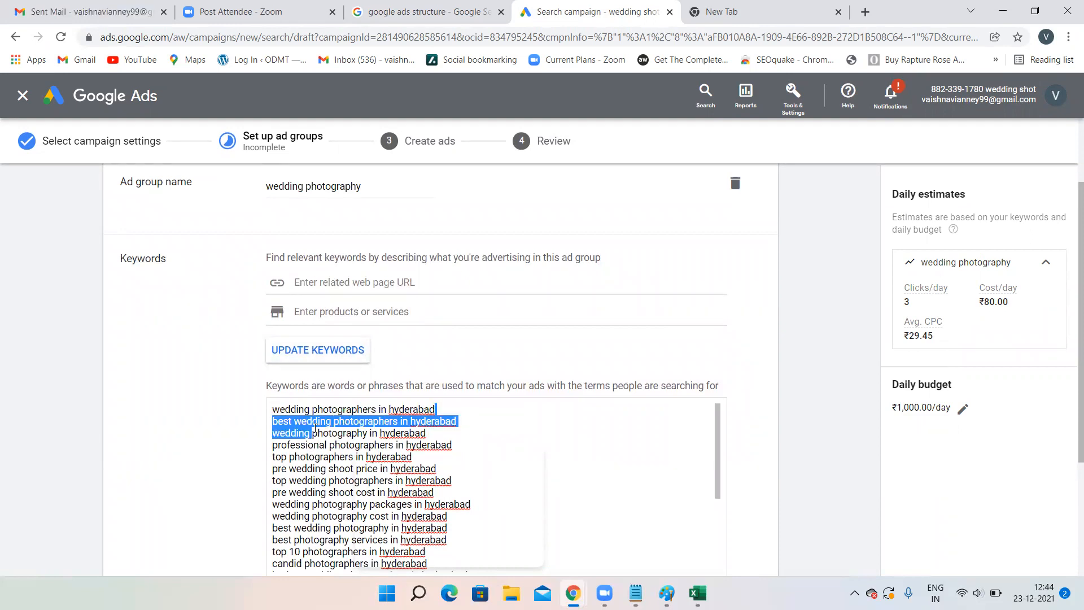
{"action": "key", "text": "BackSpace"}
{"action": "scroll", "coordinate": [627, 407], "scroll_direction": "down", "scroll_amount": 5}
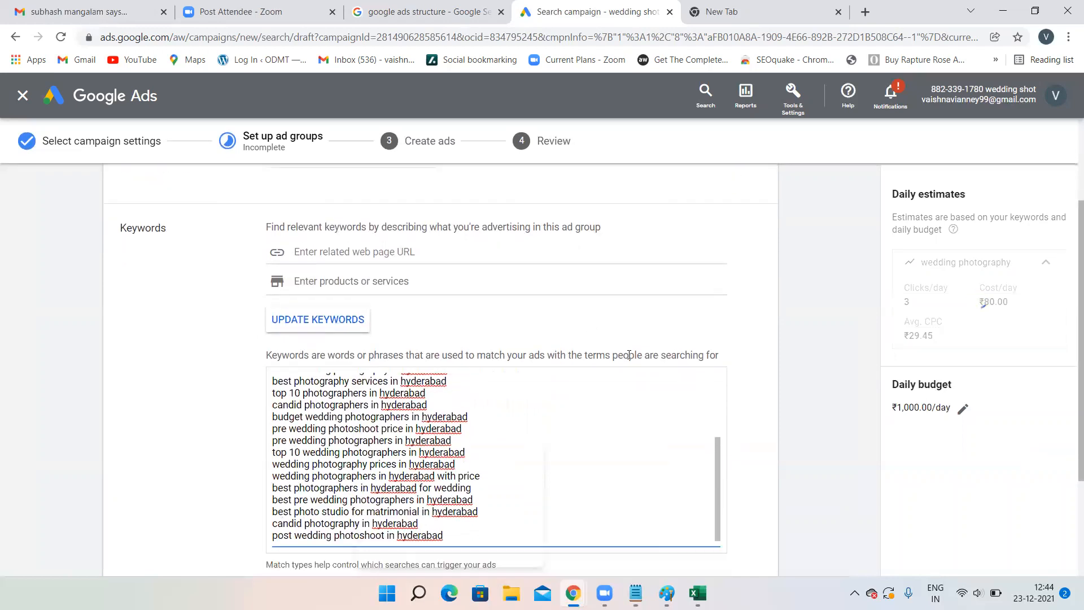
{"action": "scroll", "coordinate": [628, 355], "scroll_direction": "down", "scroll_amount": 3}
{"action": "left_click_drag", "start_coordinate": [467, 375], "coordinate": [251, 205]}
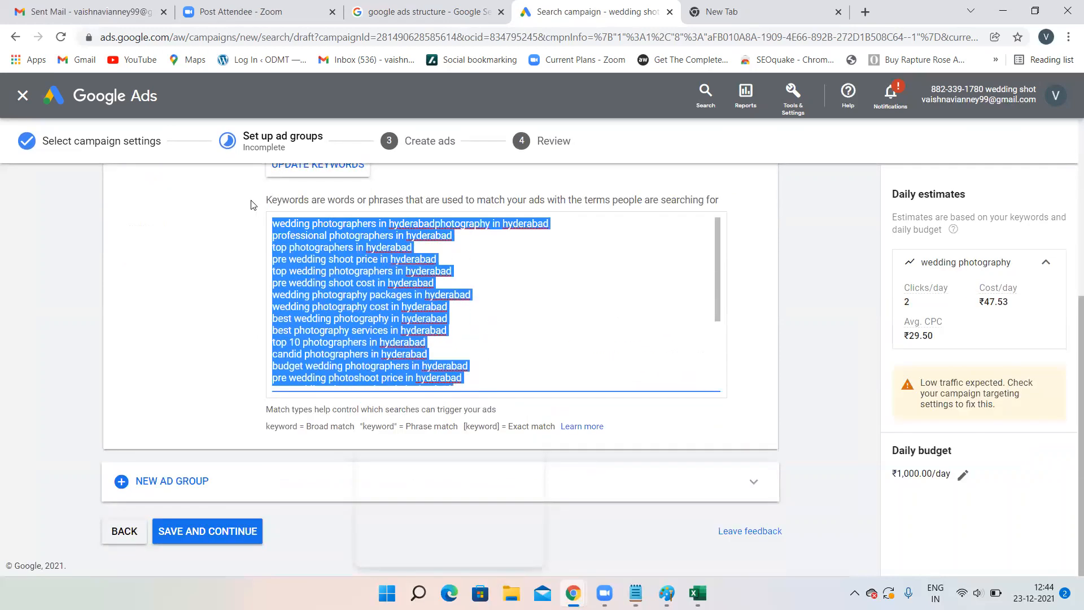
{"action": "key", "text": "BackSpace"}
{"action": "scroll", "coordinate": [272, 212], "scroll_direction": "up", "scroll_amount": 3}
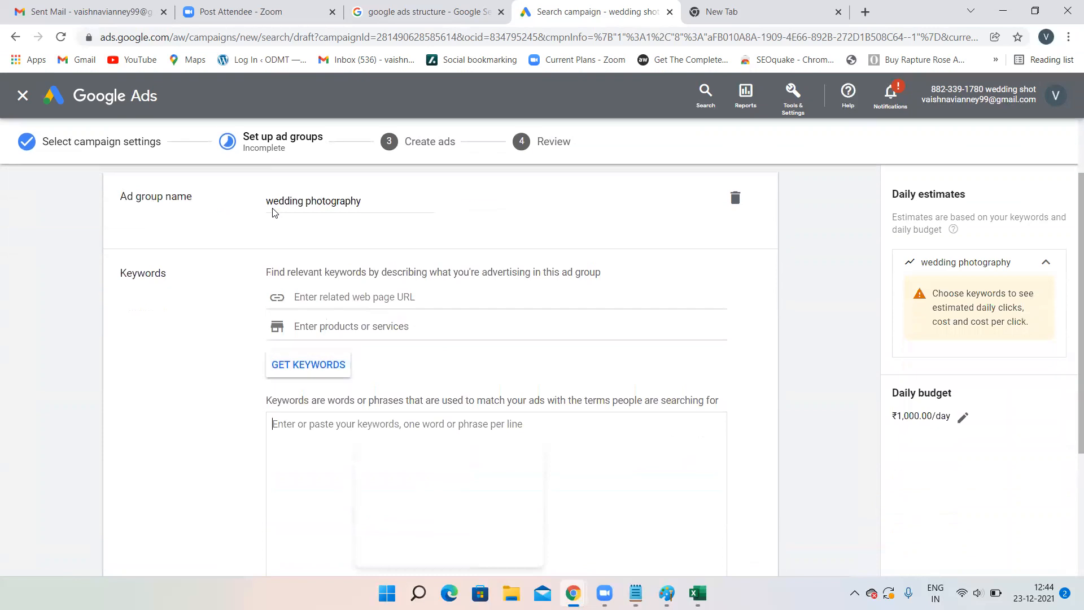
Step: Search Google for "wedshot" in the other browser tab and look through the results for a business website
{"action": "left_click", "coordinate": [339, 296]}
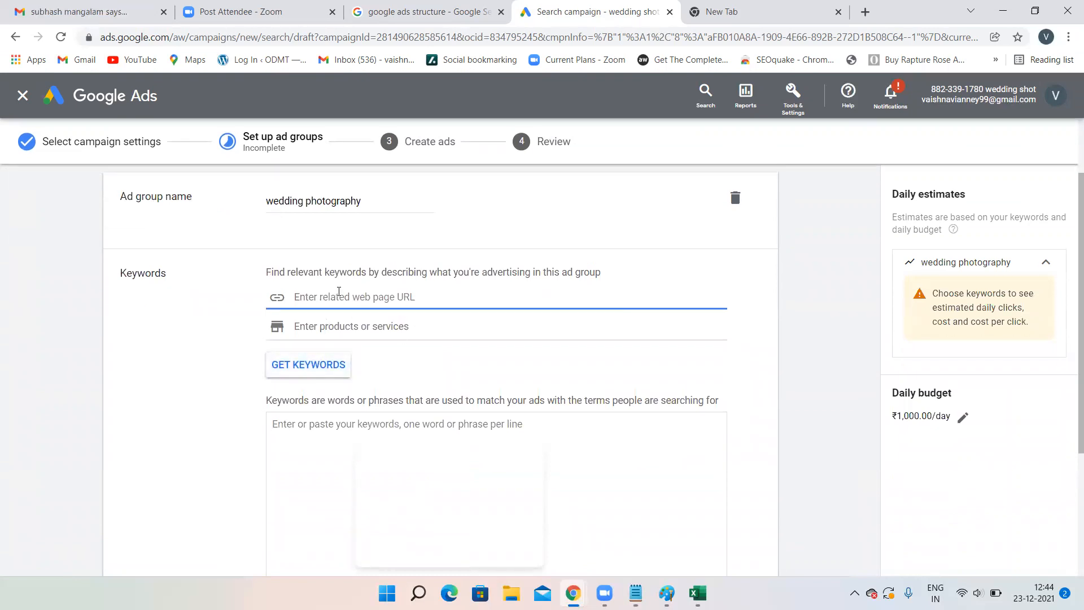
{"action": "left_click", "coordinate": [689, 16]}
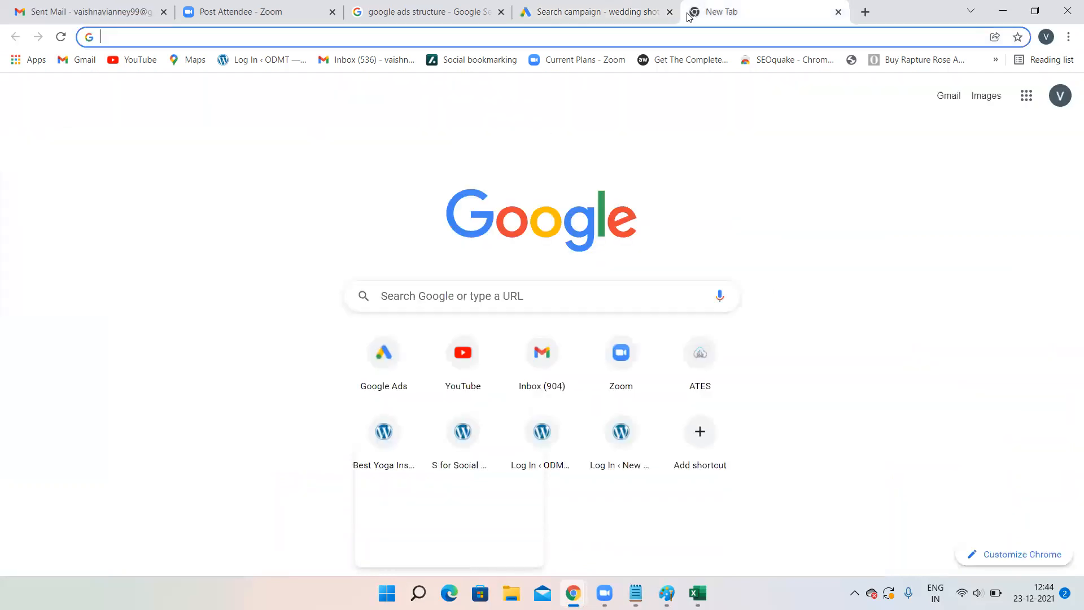
{"action": "left_click", "coordinate": [481, 37]}
{"action": "type", "text": "weds"}
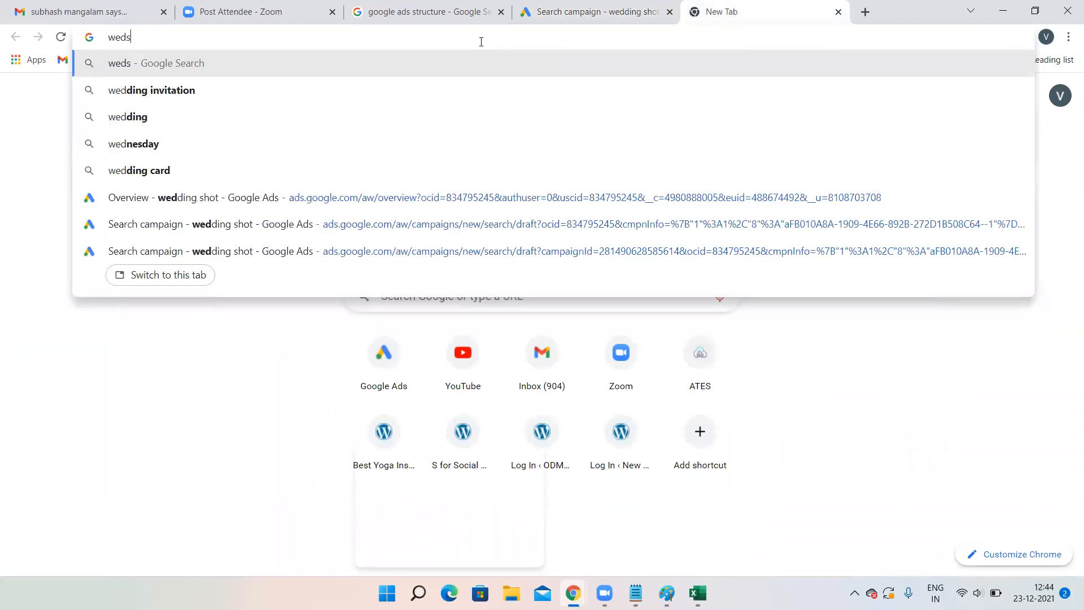
{"action": "type", "text": "hot"}
{"action": "key", "text": "Return"}
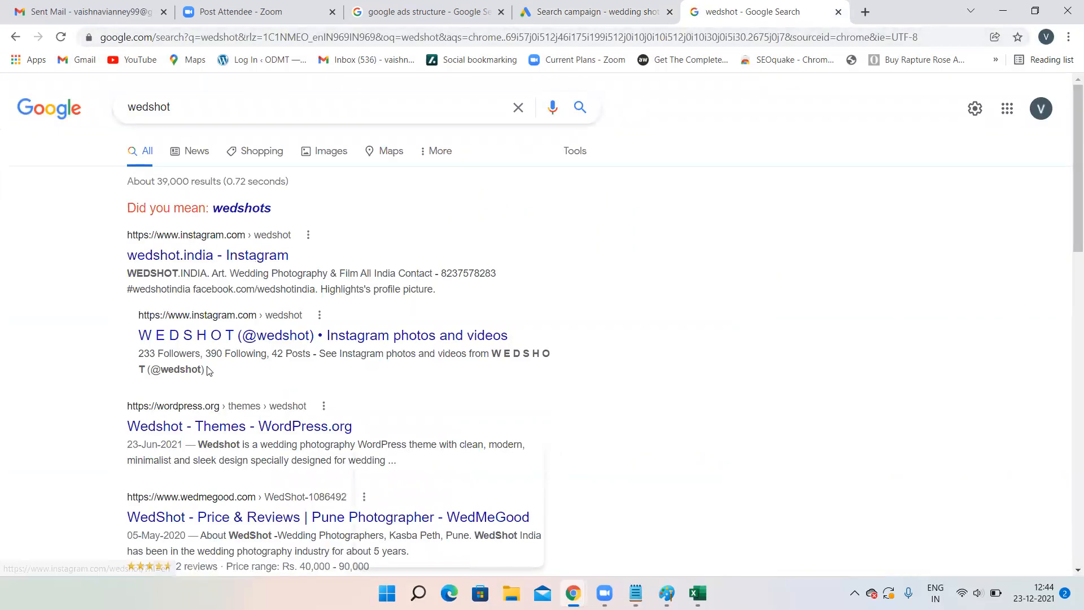
{"action": "scroll", "coordinate": [209, 370], "scroll_direction": "down", "scroll_amount": 3}
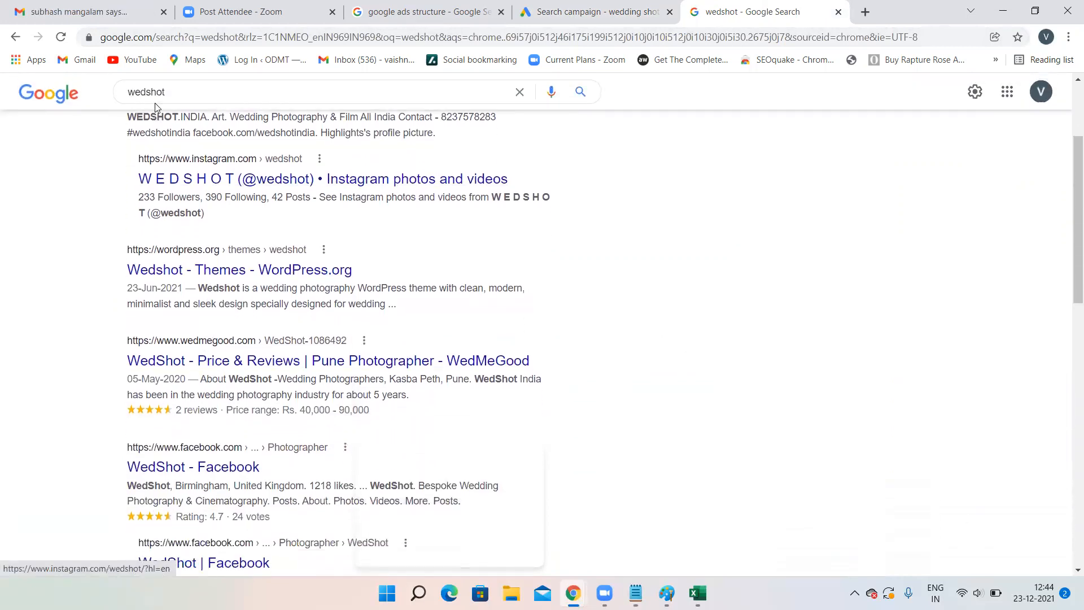
Step: Change the Google search to "weddingshot" and look through the results for a wedding photography website
{"action": "left_click", "coordinate": [150, 92]}
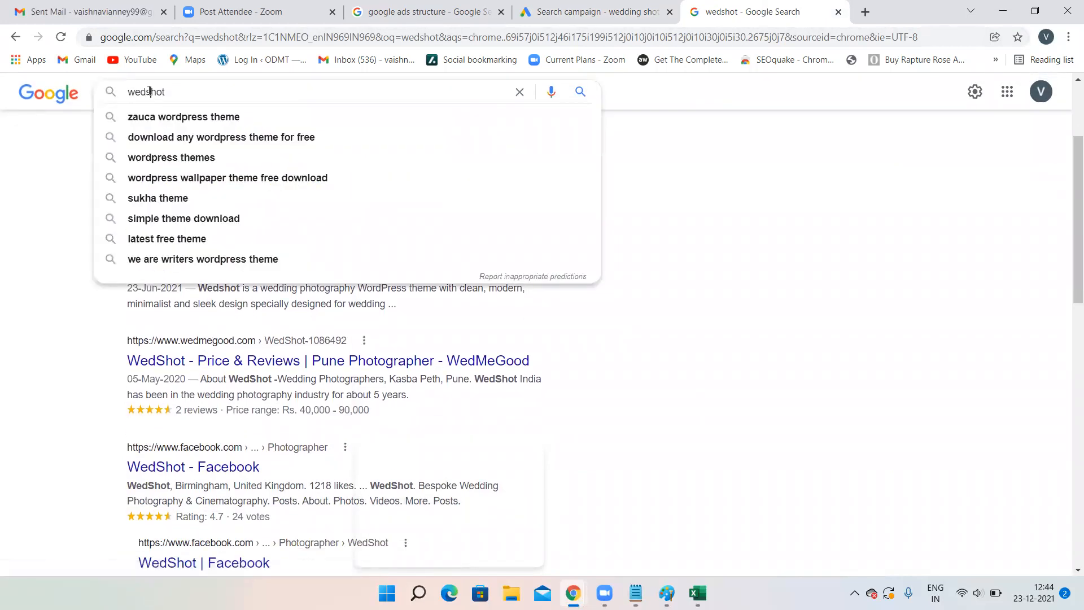
{"action": "type", "text": "ding"}
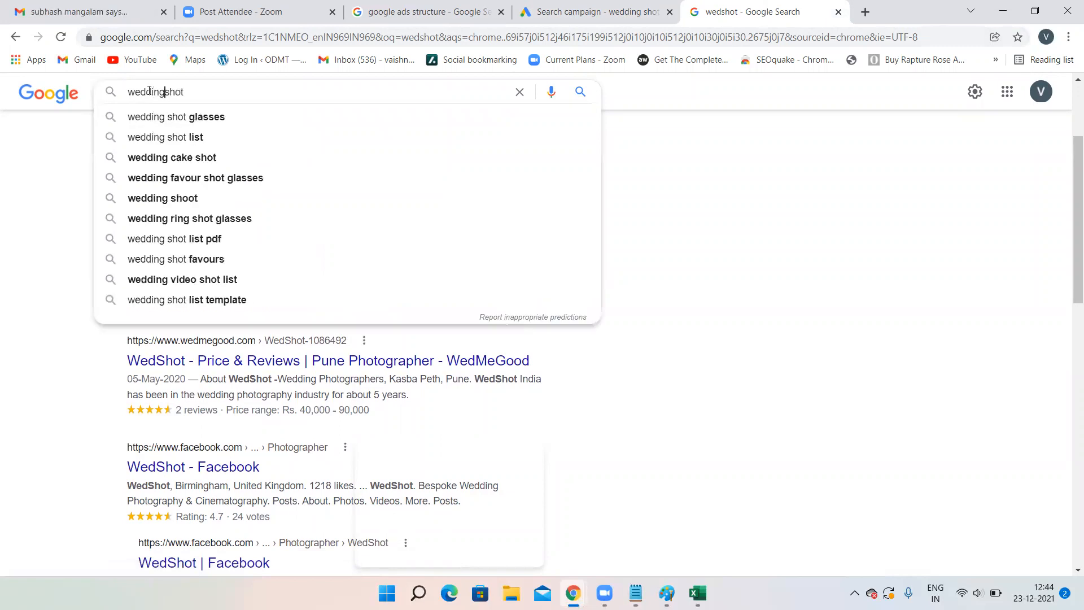
{"action": "key", "text": "Return"}
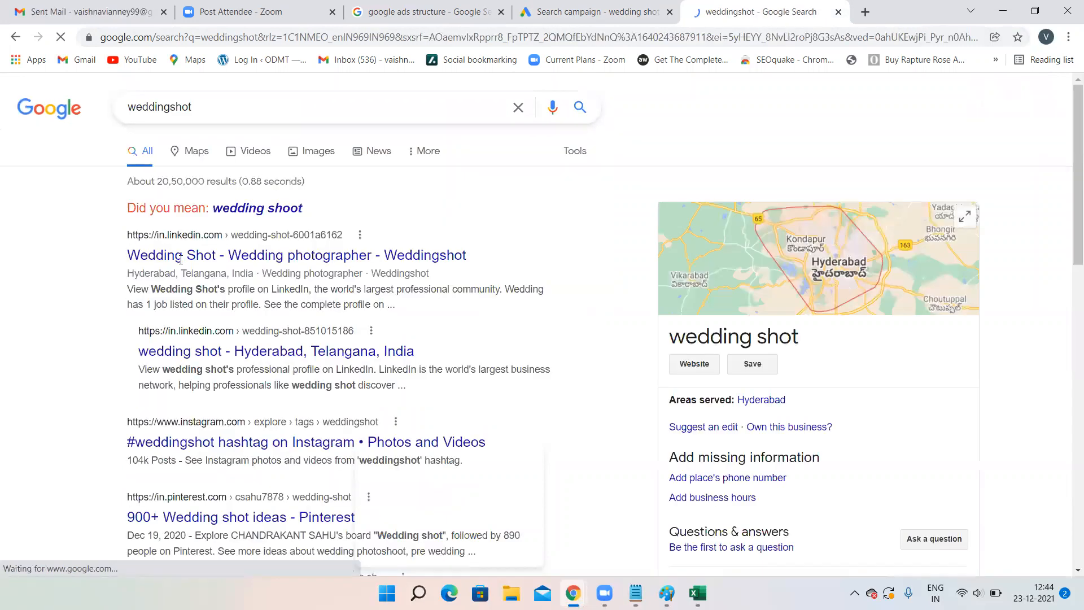
{"action": "scroll", "coordinate": [346, 285], "scroll_direction": "down", "scroll_amount": 1}
{"action": "scroll", "coordinate": [347, 286], "scroll_direction": "down", "scroll_amount": 10}
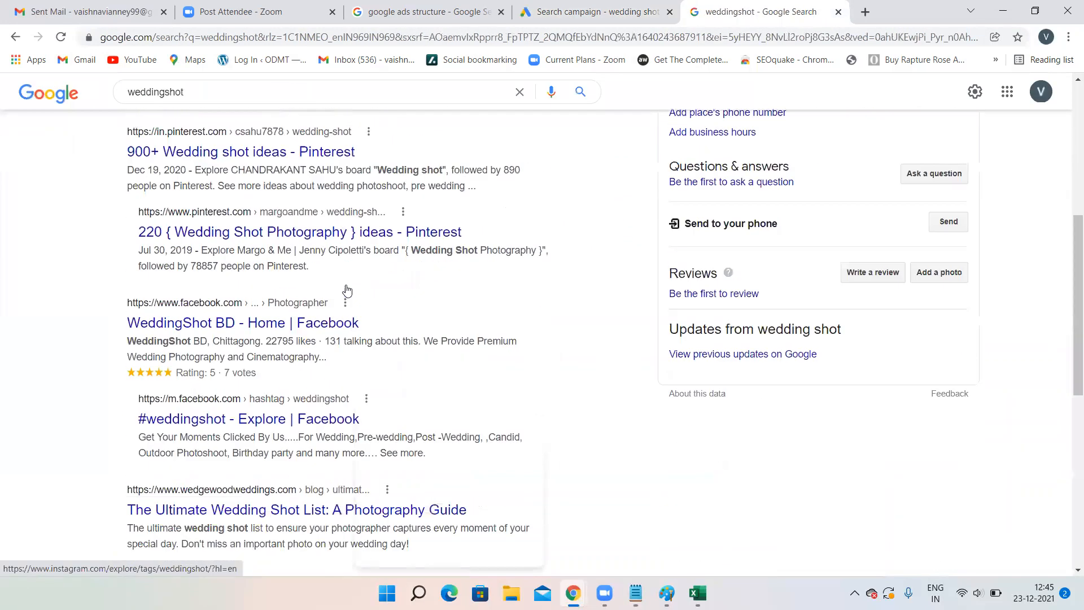
{"action": "scroll", "coordinate": [347, 288], "scroll_direction": "down", "scroll_amount": 3}
{"action": "scroll", "coordinate": [346, 288], "scroll_direction": "up", "scroll_amount": 15}
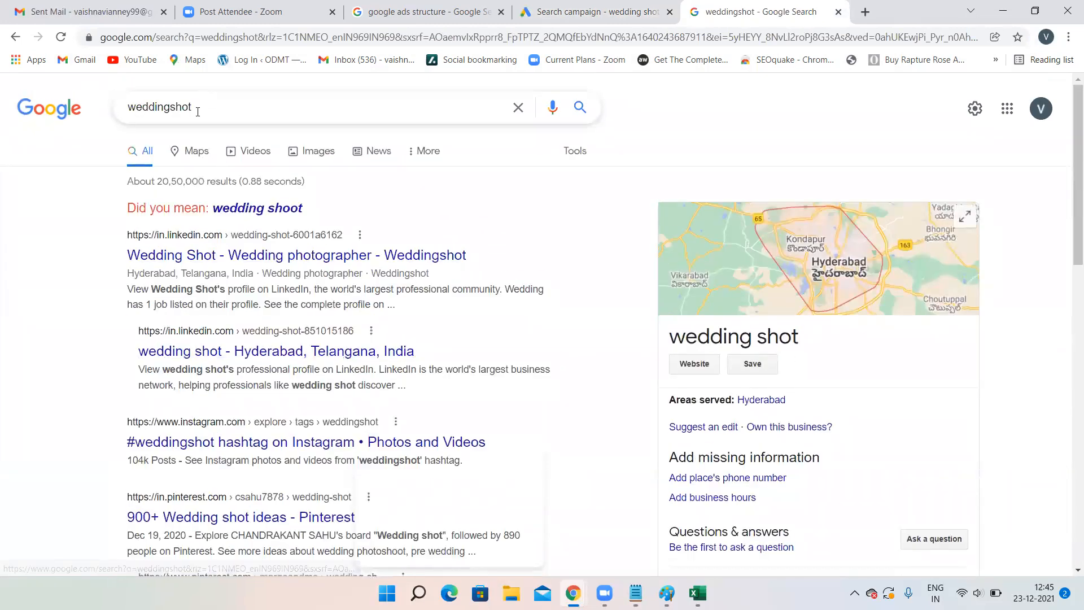
Step: Search Google for "weddingshoot" and open the weddingshoot.in website from the results
{"action": "left_click", "coordinate": [188, 107]}
{"action": "type", "text": "o"}
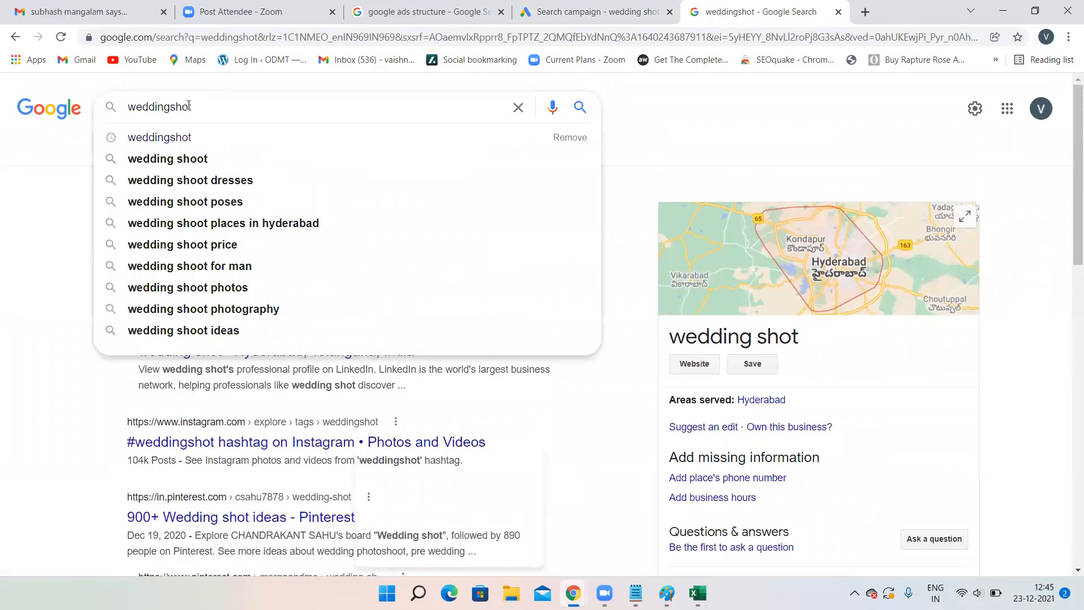
{"action": "key", "text": "Return"}
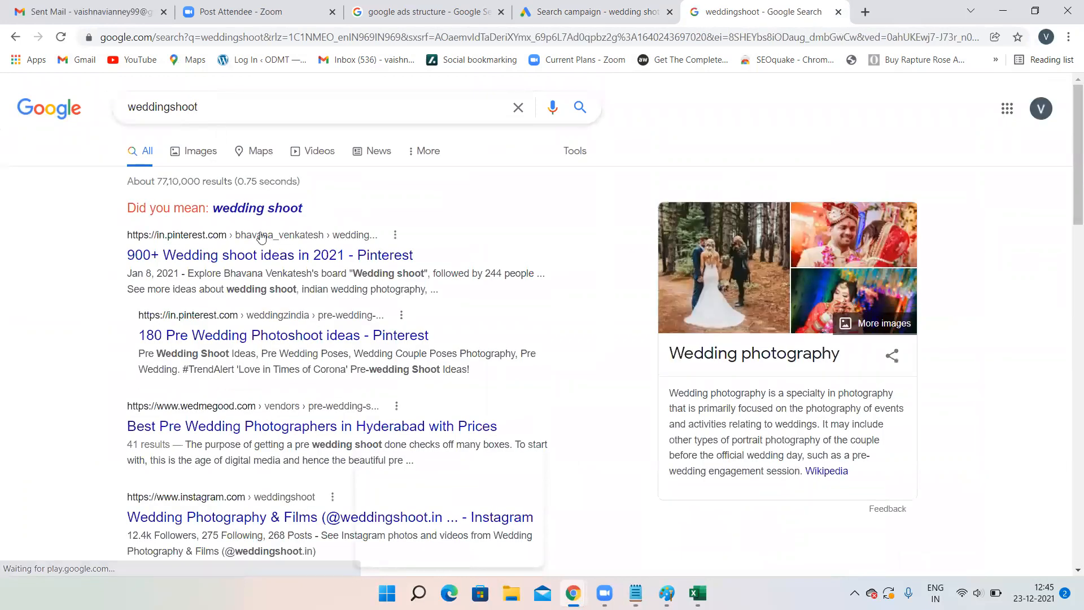
{"action": "scroll", "coordinate": [252, 345], "scroll_direction": "down", "scroll_amount": 4}
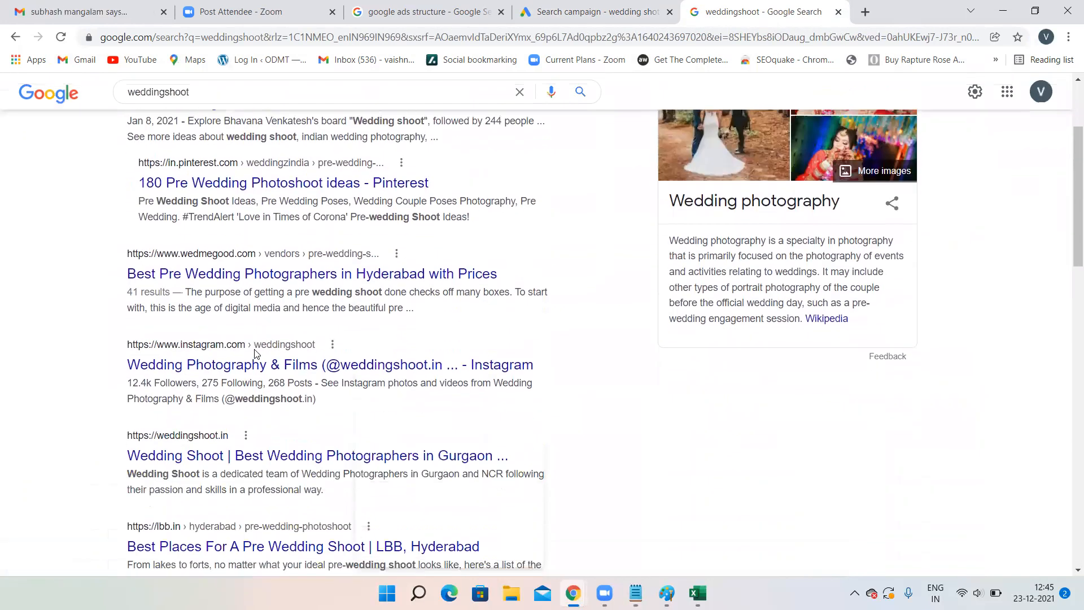
{"action": "left_click", "coordinate": [183, 370]}
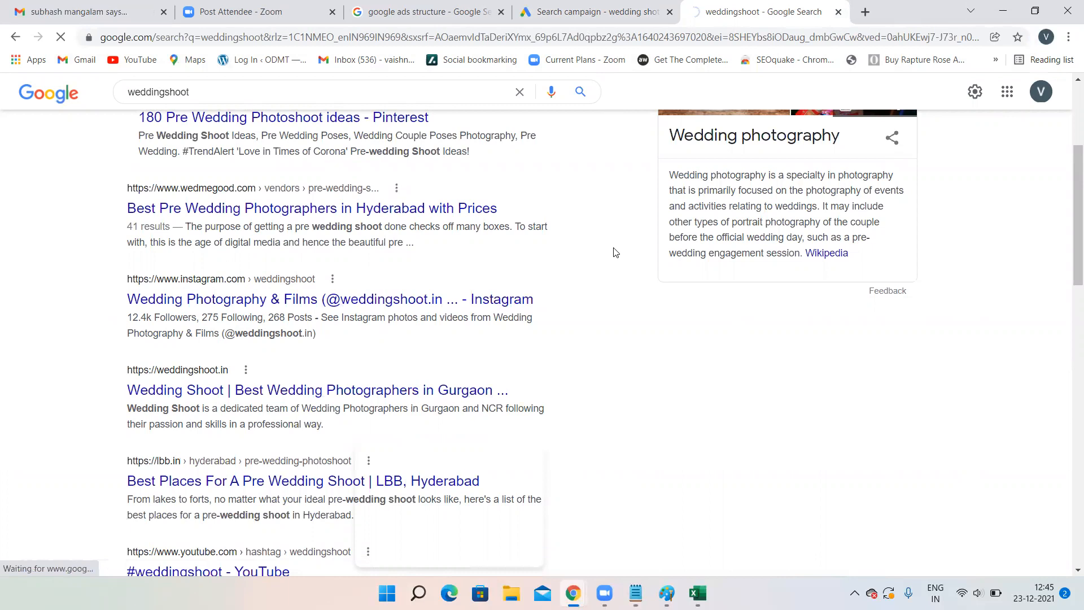
{"action": "scroll", "coordinate": [713, 329], "scroll_direction": "down", "scroll_amount": 2}
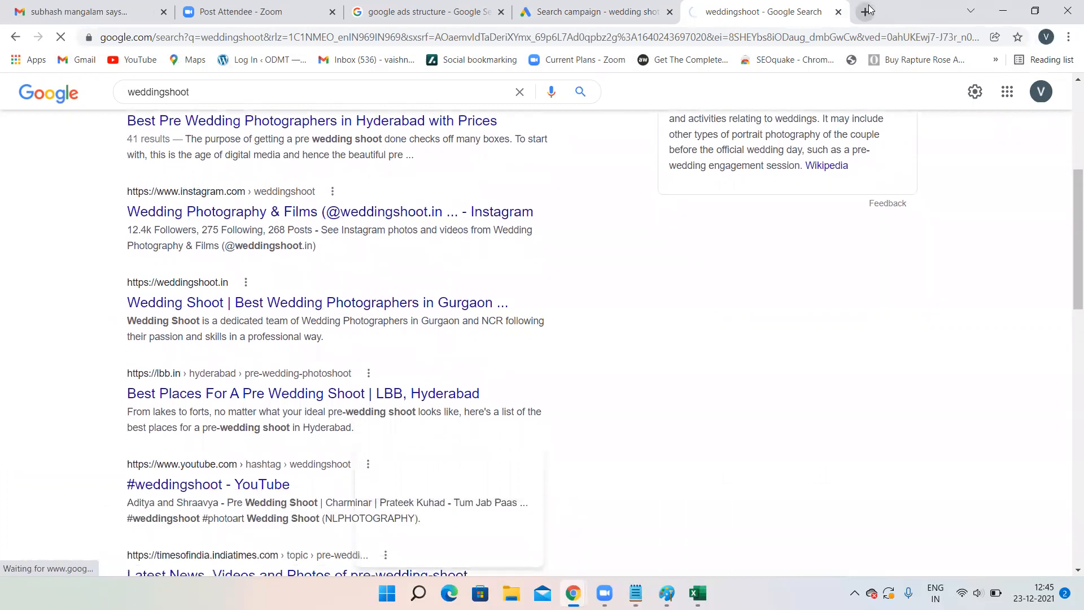
Step: Open the ATES website, ates.co.in, in a new browser tab and copy its web address
{"action": "left_click", "coordinate": [865, 12]}
{"action": "left_click", "coordinate": [693, 39]}
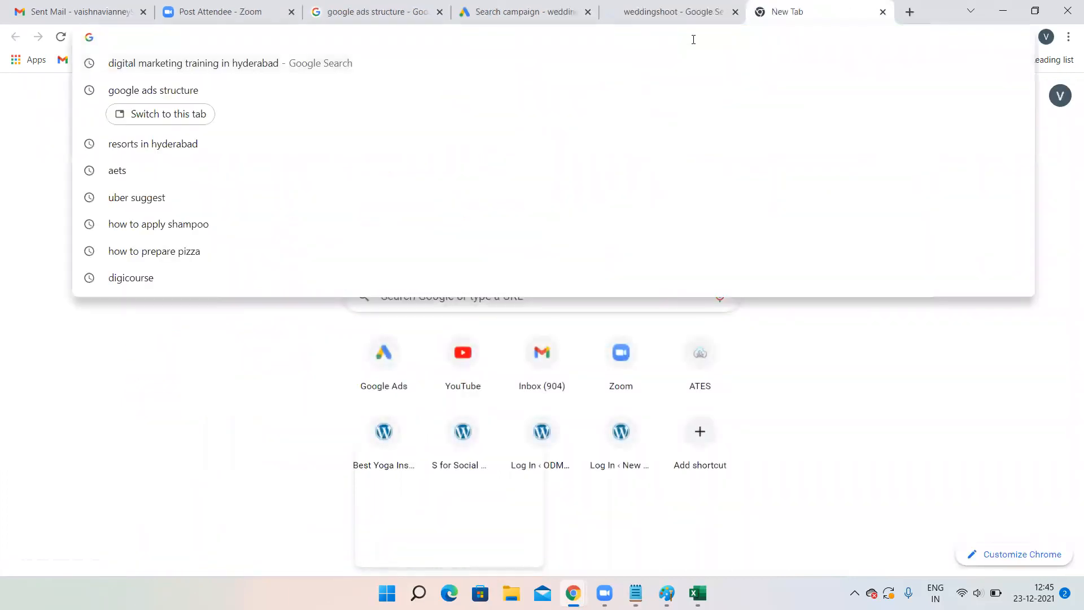
{"action": "type", "text": "ates"}
{"action": "key", "text": "Return"}
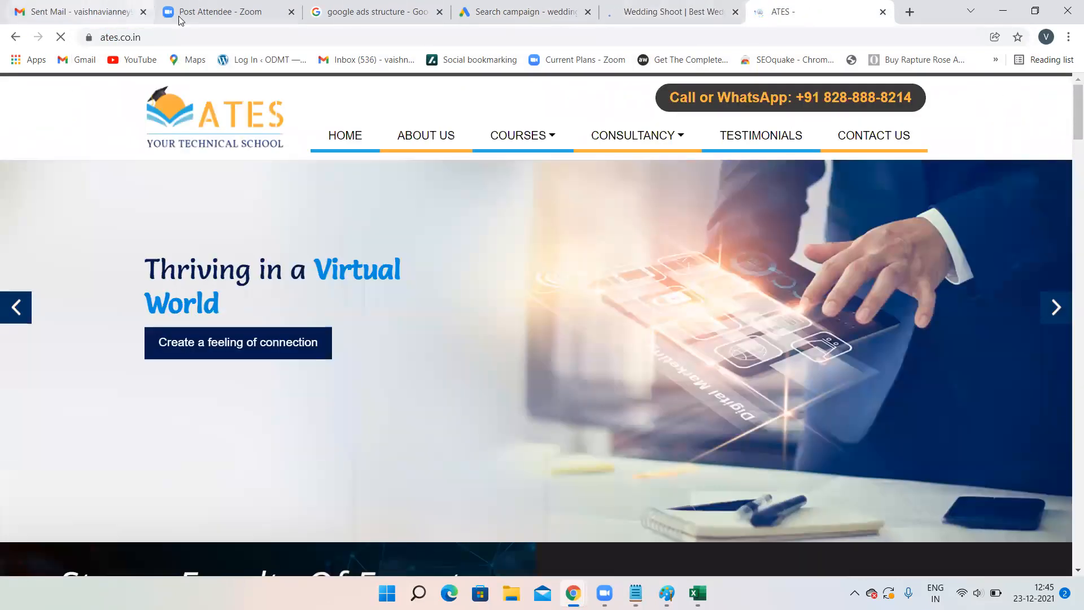
{"action": "left_click", "coordinate": [75, 40]}
{"action": "key", "text": "ctrl+c"}
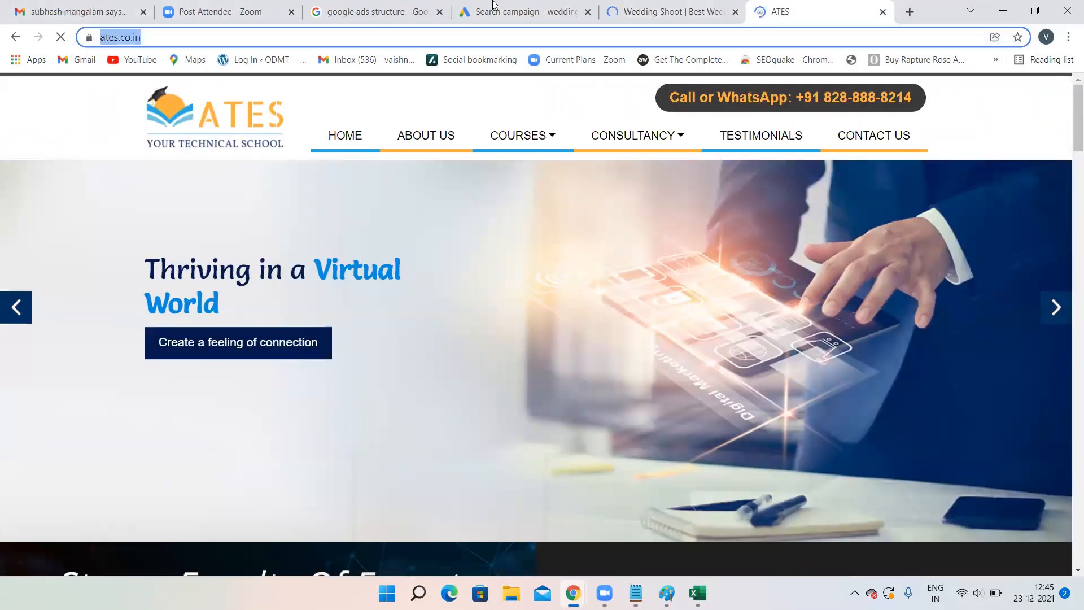
{"action": "left_click", "coordinate": [516, 10]}
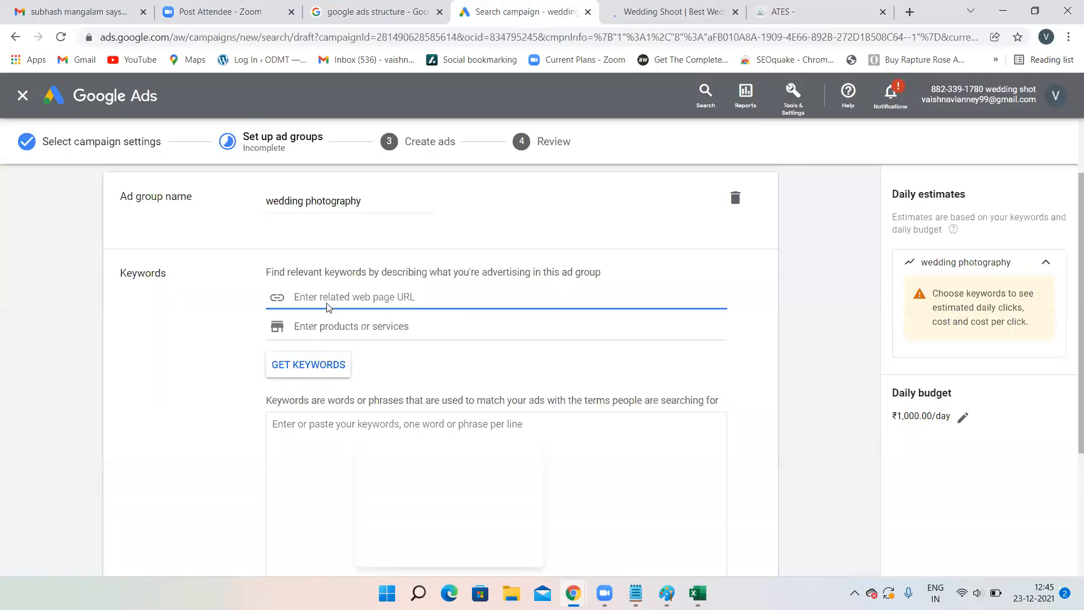
{"action": "key", "text": "ctrl+v"}
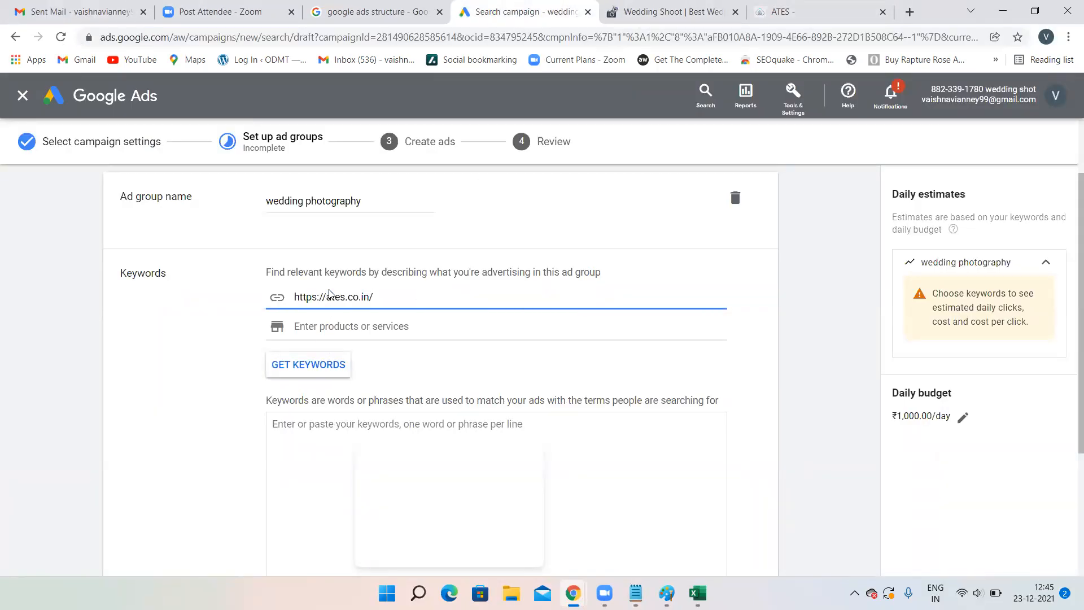
{"action": "left_click", "coordinate": [296, 367]}
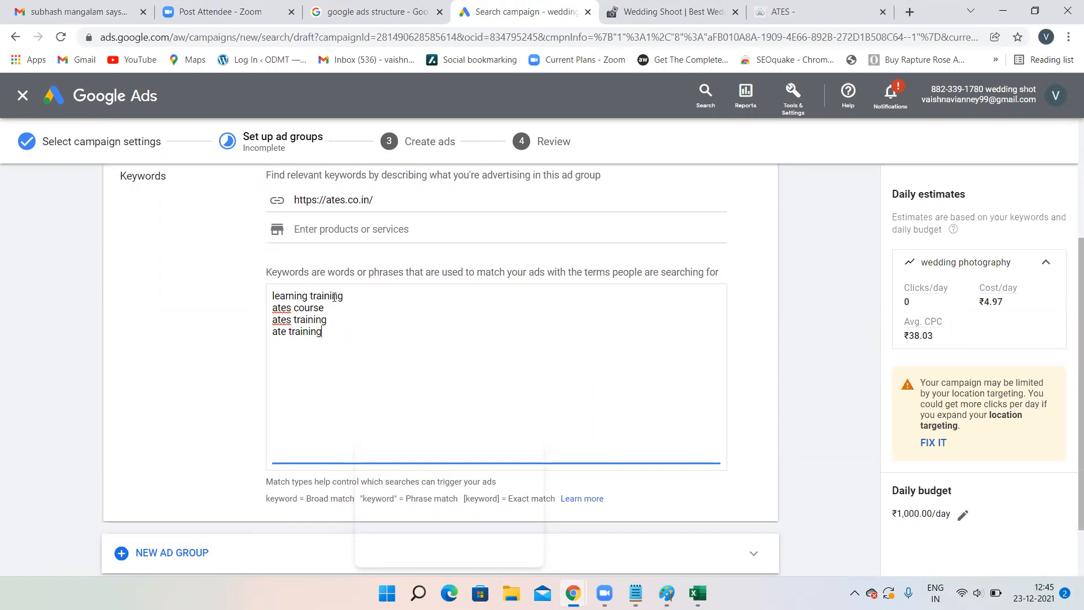
{"action": "left_click_drag", "start_coordinate": [338, 331], "coordinate": [268, 294]}
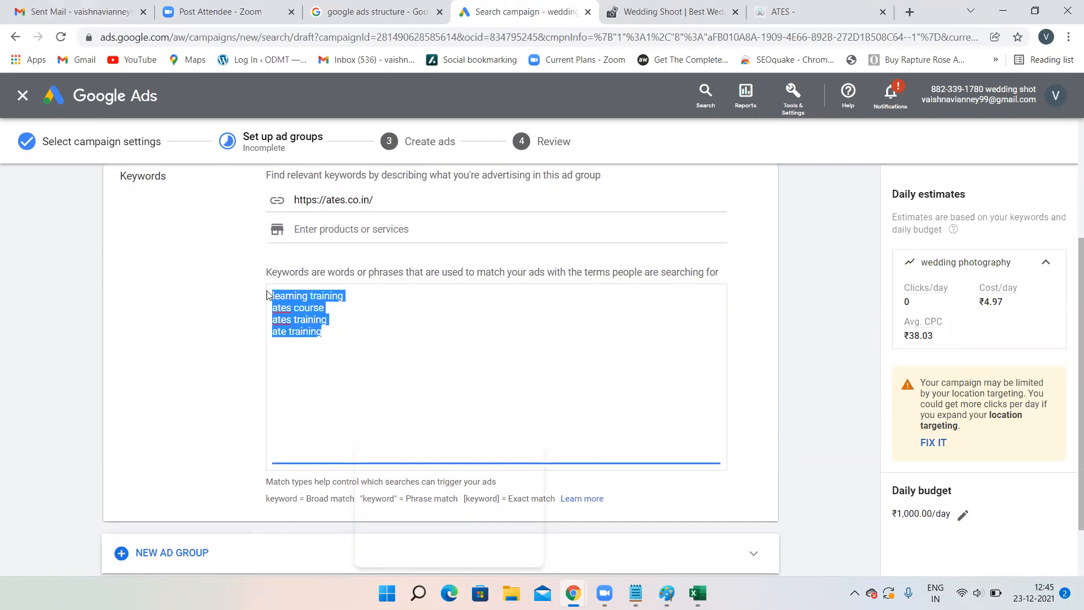
{"action": "key", "text": "BackSpace"}
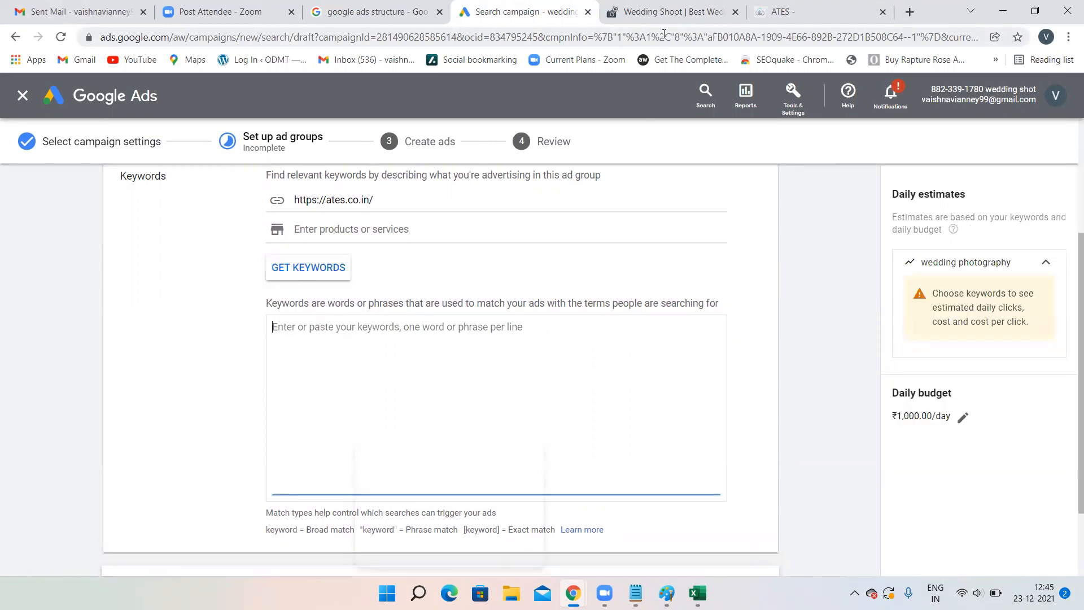
{"action": "left_click", "coordinate": [669, 7]}
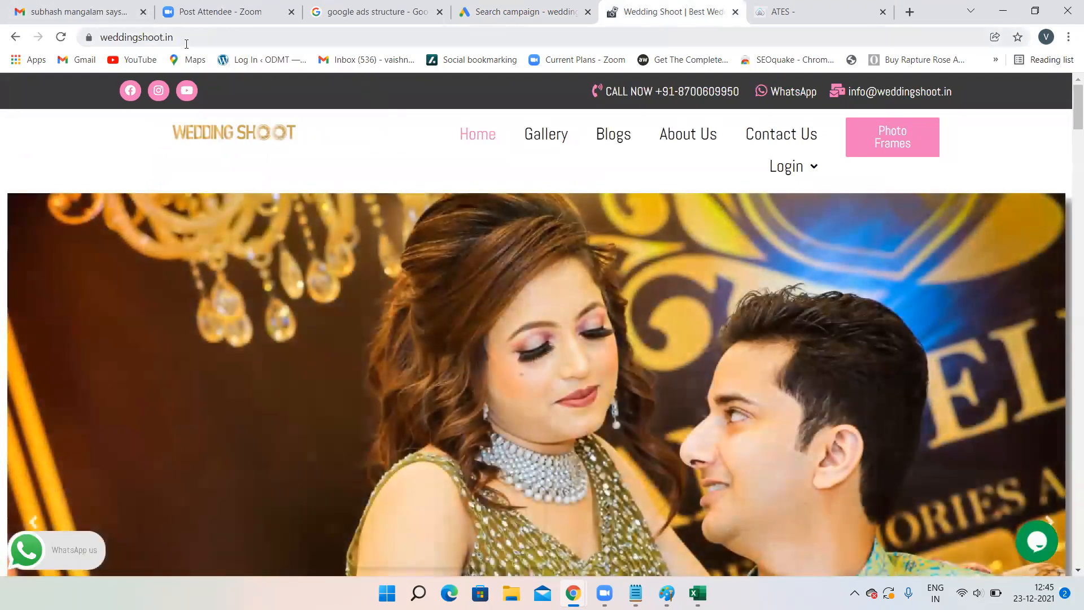
{"action": "left_click_drag", "start_coordinate": [188, 40], "coordinate": [95, 35]}
{"action": "key", "text": "ctrl+c"}
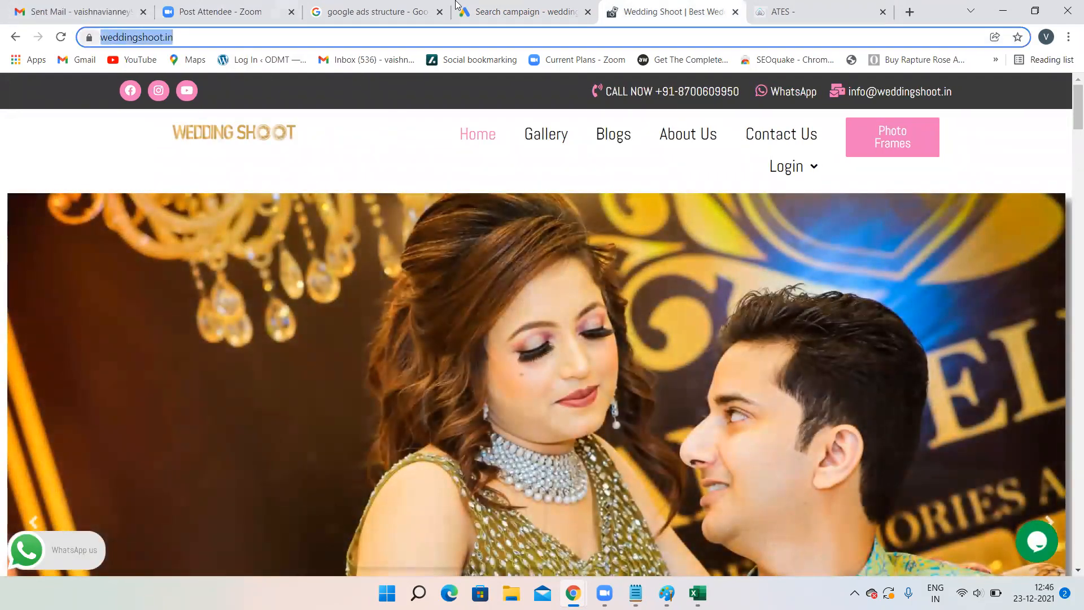
{"action": "left_click", "coordinate": [497, 11]}
{"action": "triple_click", "coordinate": [386, 198]}
{"action": "key", "text": "ctrl+v"}
{"action": "left_click", "coordinate": [332, 269]}
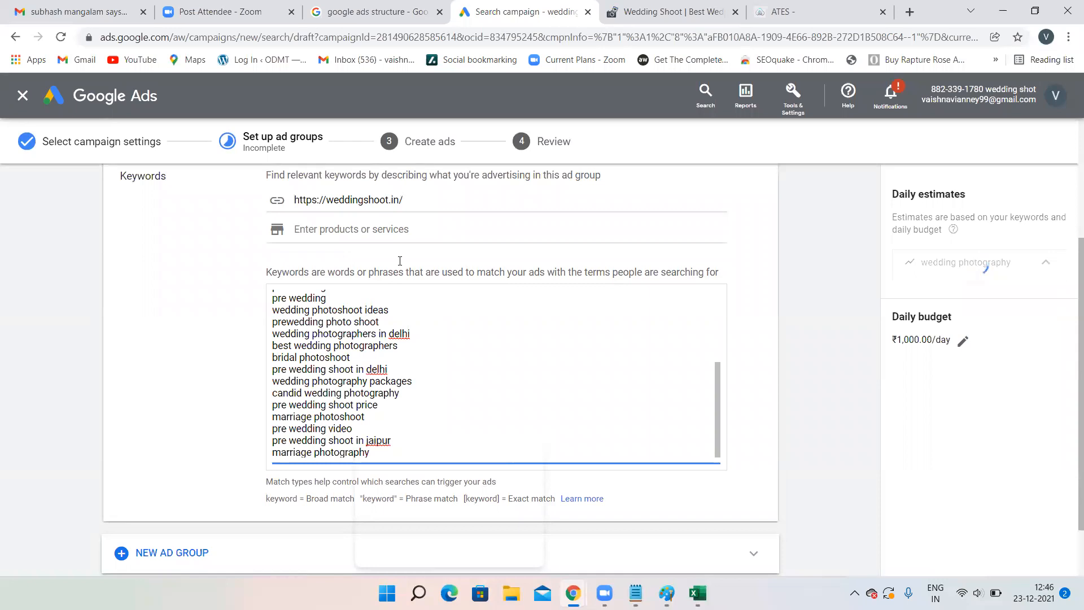
{"action": "scroll", "coordinate": [444, 353], "scroll_direction": "down", "scroll_amount": 1}
{"action": "scroll", "coordinate": [444, 353], "scroll_direction": "up", "scroll_amount": 3}
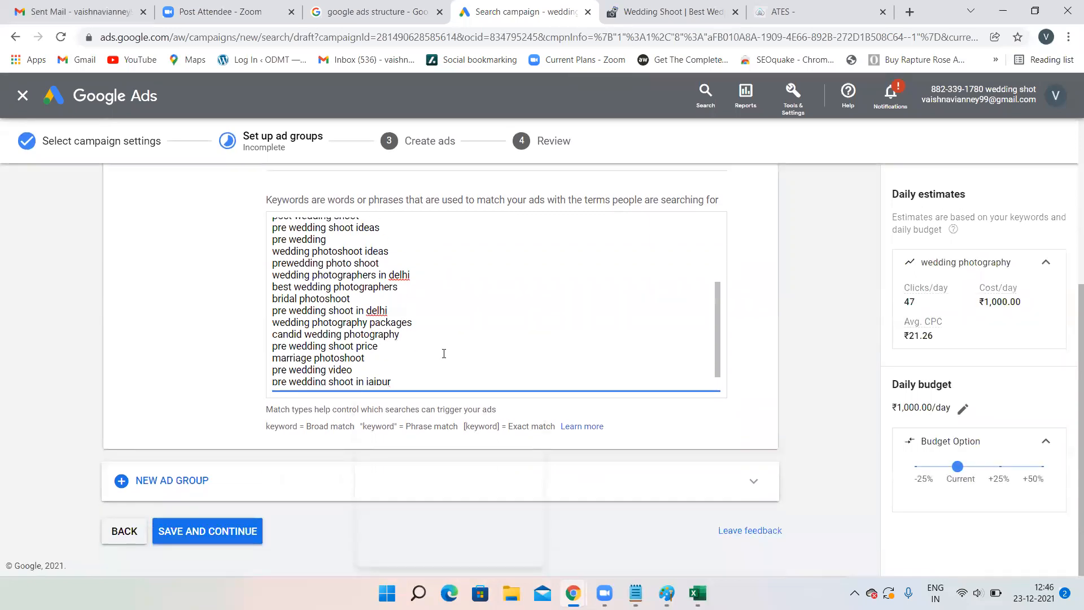
{"action": "scroll", "coordinate": [444, 353], "scroll_direction": "up", "scroll_amount": 4}
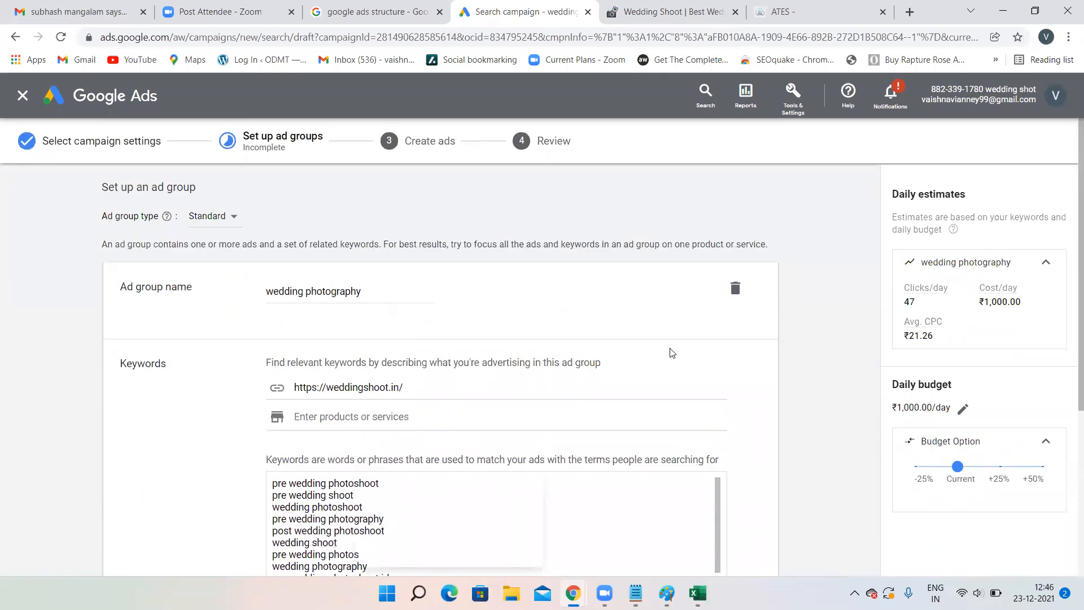
Step: Clear all the suggested keywords from the wedding photography ad group's keyword list
{"action": "scroll", "coordinate": [493, 386], "scroll_direction": "down", "scroll_amount": 4}
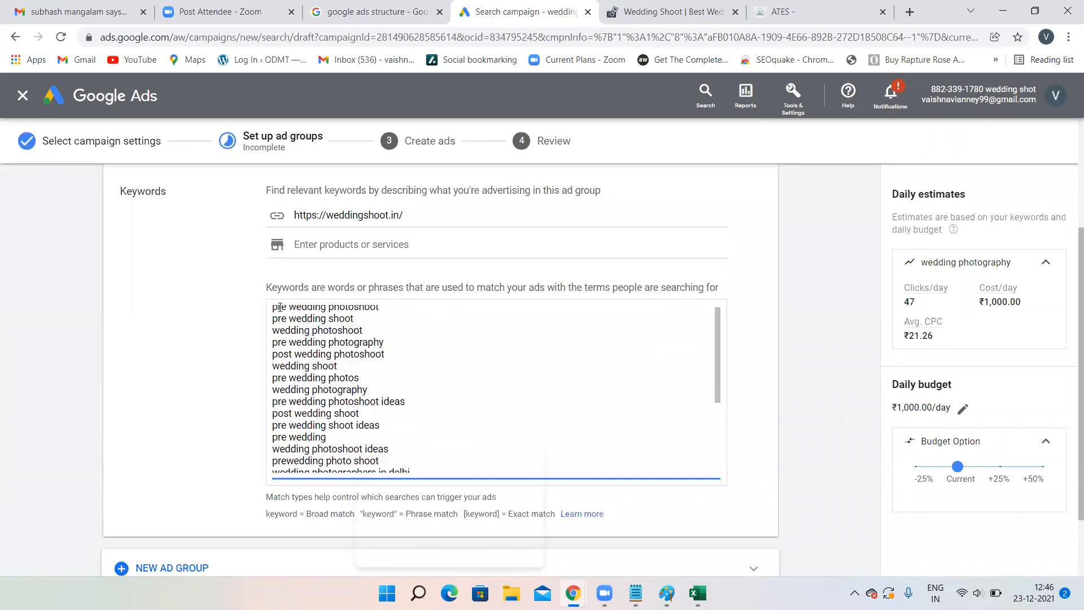
{"action": "left_click_drag", "start_coordinate": [278, 307], "coordinate": [415, 418]}
{"action": "key", "text": "BackSpace"}
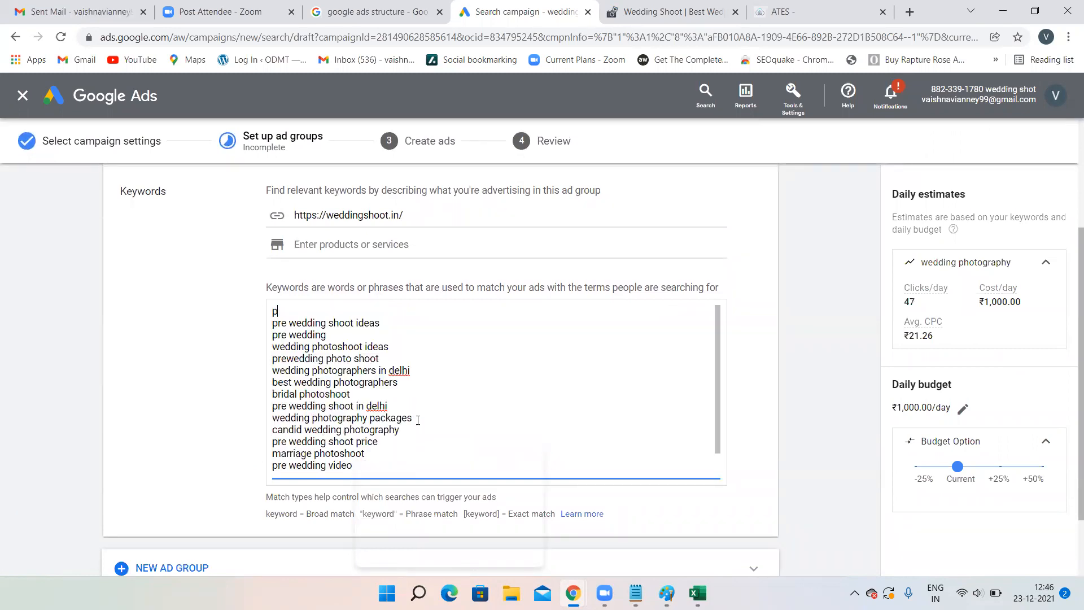
{"action": "scroll", "coordinate": [376, 377], "scroll_direction": "down", "scroll_amount": 2}
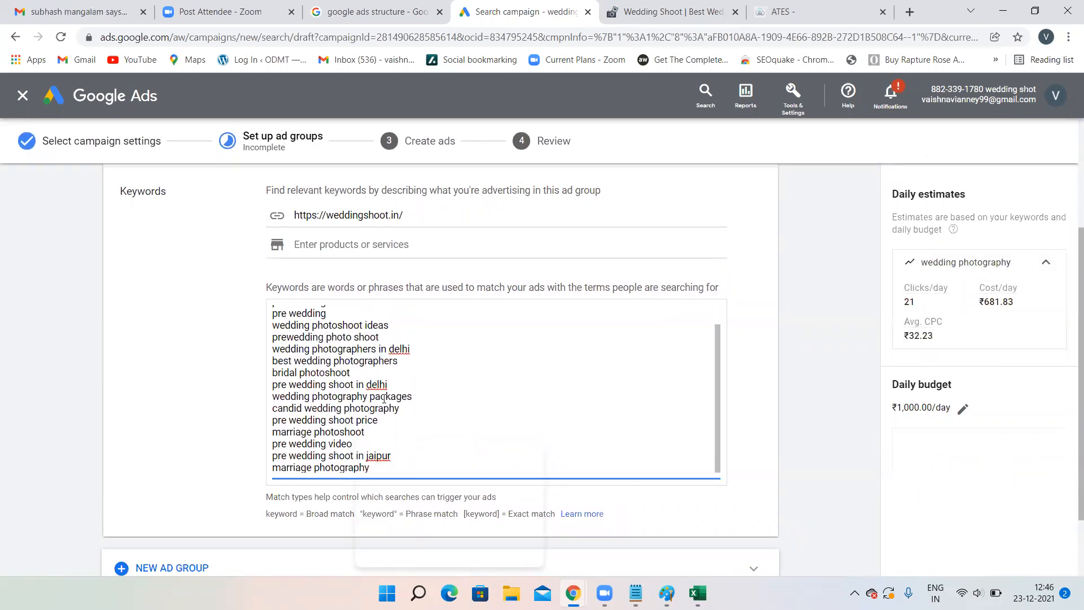
{"action": "scroll", "coordinate": [686, 343], "scroll_direction": "down", "scroll_amount": 2}
{"action": "left_click_drag", "start_coordinate": [407, 375], "coordinate": [237, 180]}
{"action": "key", "text": "BackSpace"}
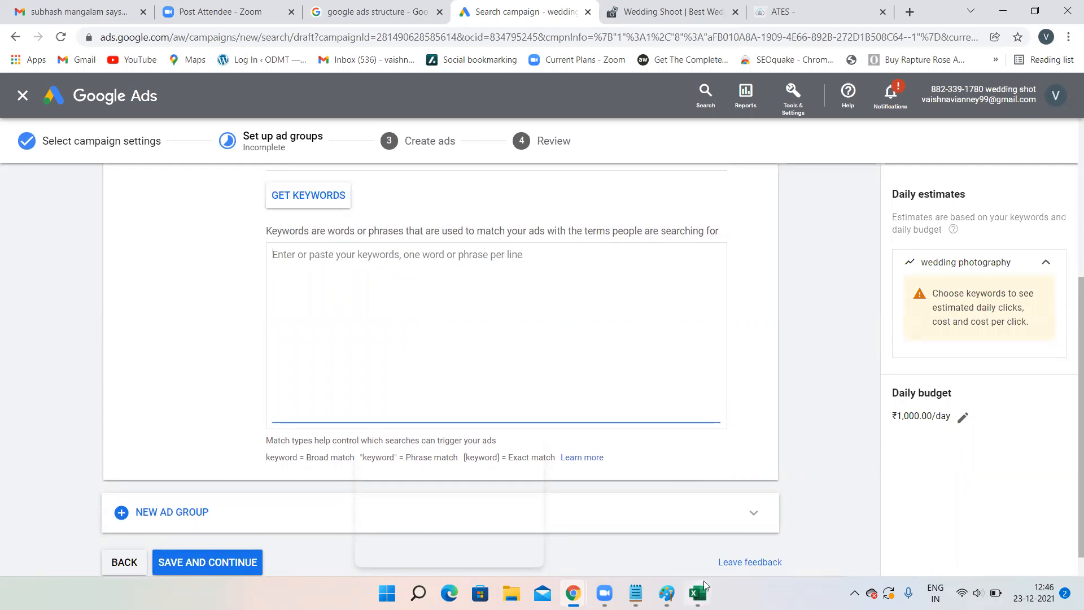
Step: Switch to Excel, copy the keywords in cells A4 to A9, and paste them into the ad group's keyword list in Google Ads
{"action": "key", "text": "alt+Tab"}
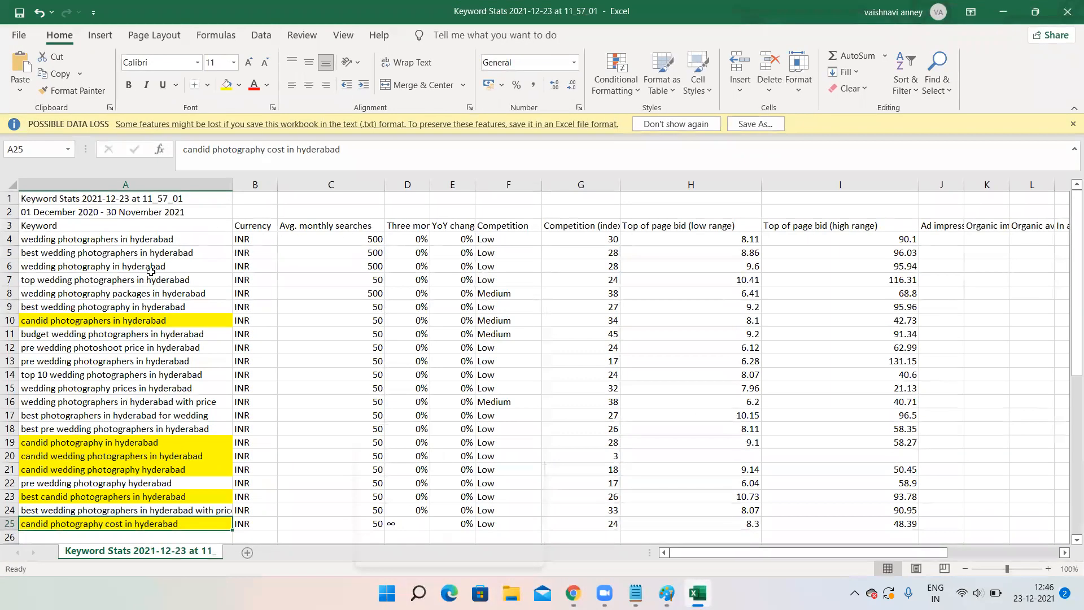
{"action": "left_click_drag", "start_coordinate": [205, 308], "coordinate": [54, 242]}
{"action": "right_click", "coordinate": [54, 243]}
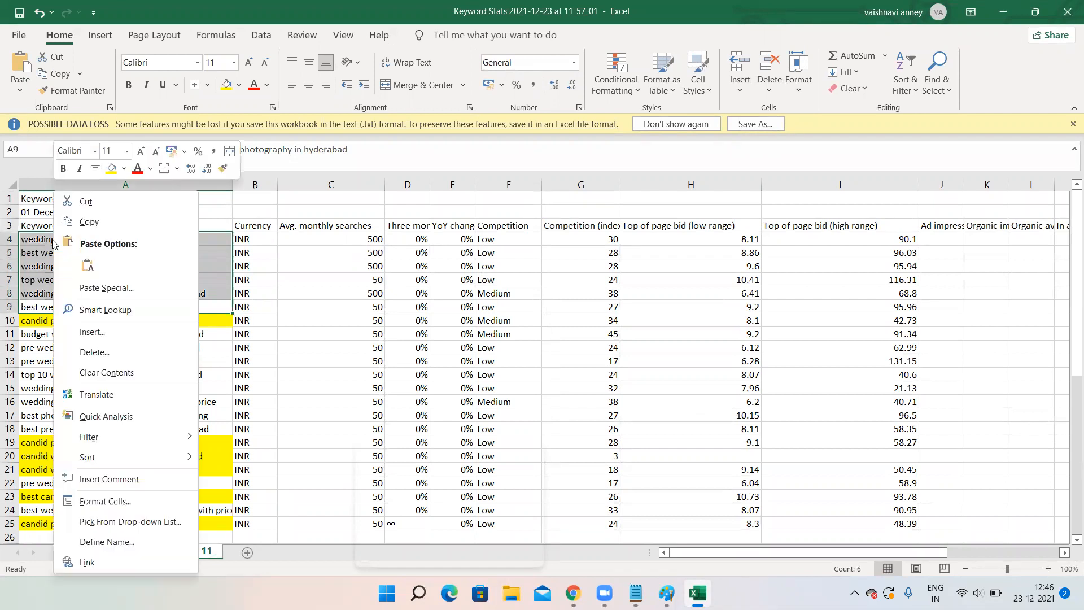
{"action": "left_click", "coordinate": [88, 221]}
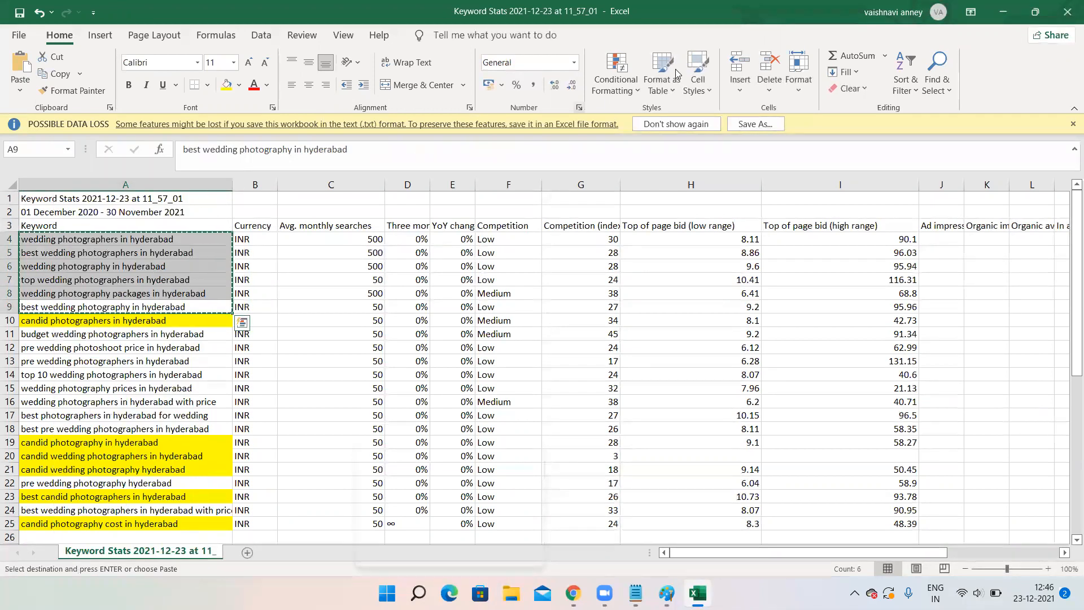
{"action": "left_click", "coordinate": [1003, 11]}
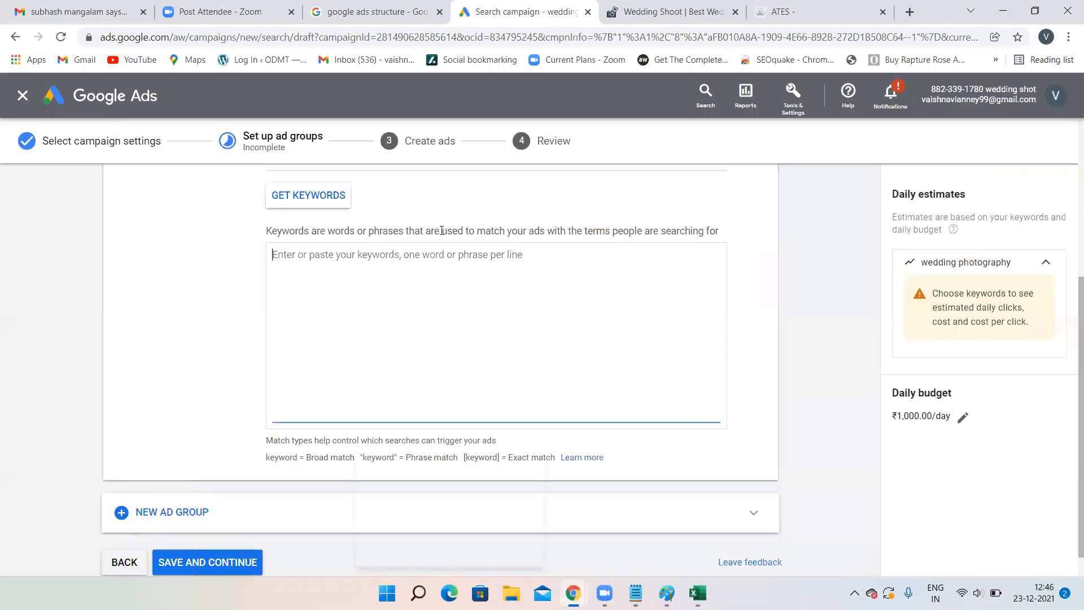
{"action": "right_click", "coordinate": [314, 270]}
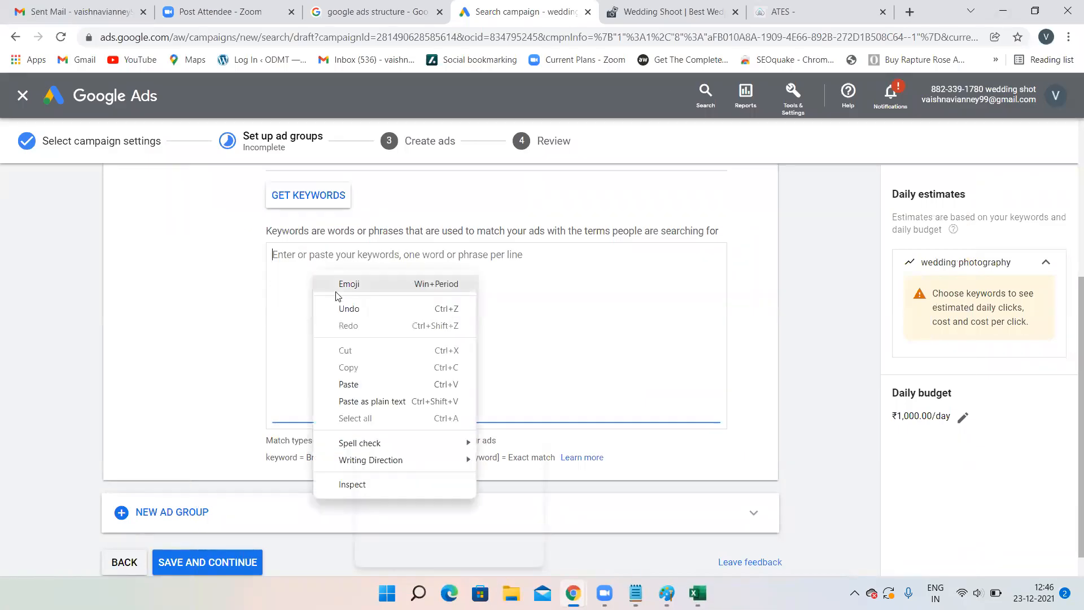
{"action": "left_click", "coordinate": [346, 384]}
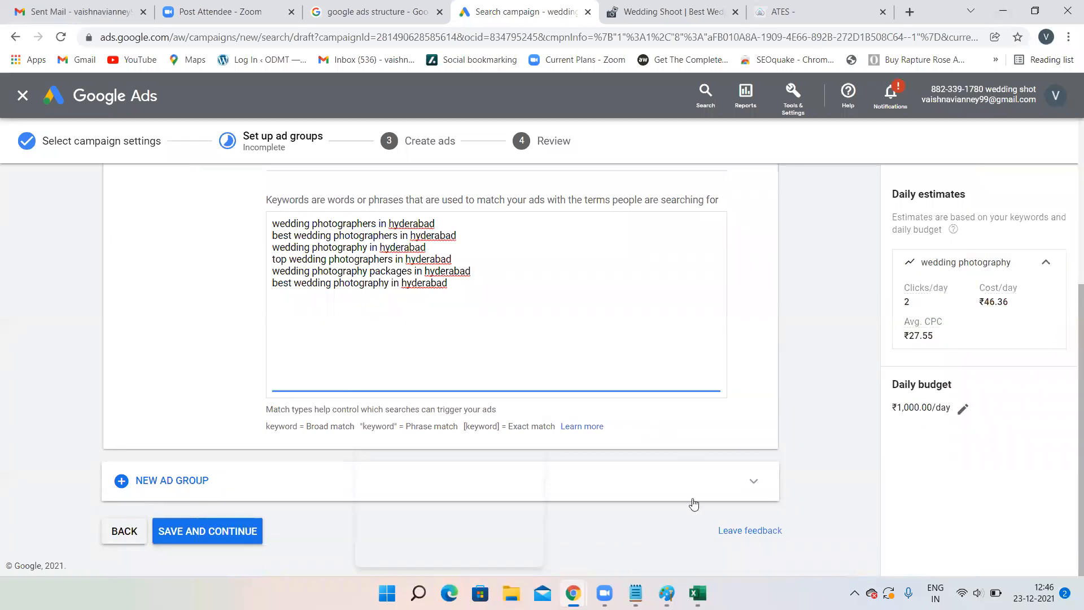
Step: Copy the keywords in cells A11 to A18 of the Excel sheet and paste them at the end of the ad group's keyword list in Google Ads
{"action": "left_click", "coordinate": [698, 593]}
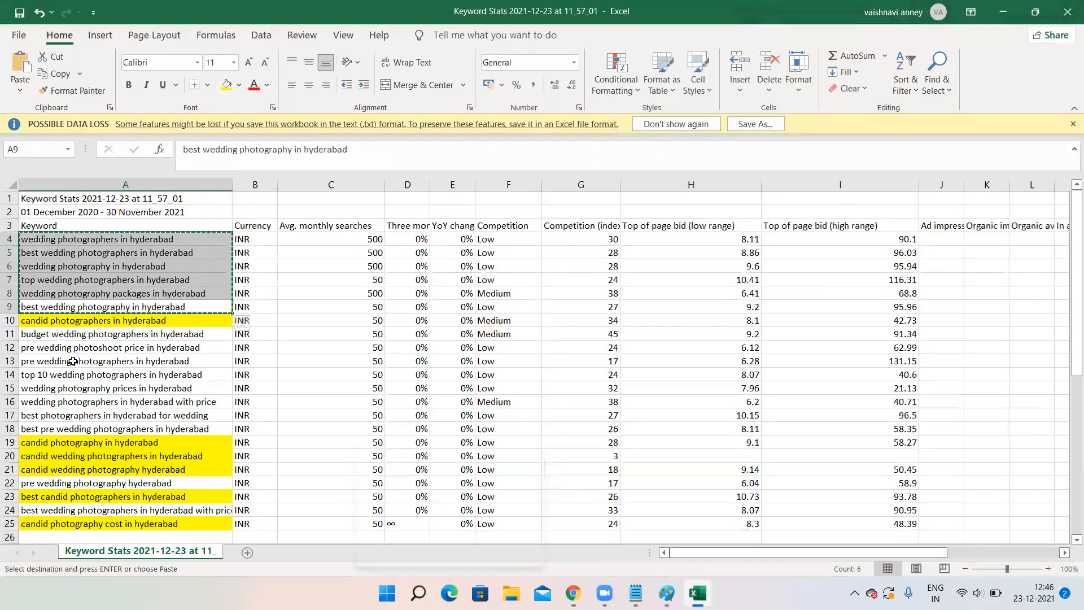
{"action": "left_click", "coordinate": [73, 361]}
{"action": "double_click", "coordinate": [128, 280]}
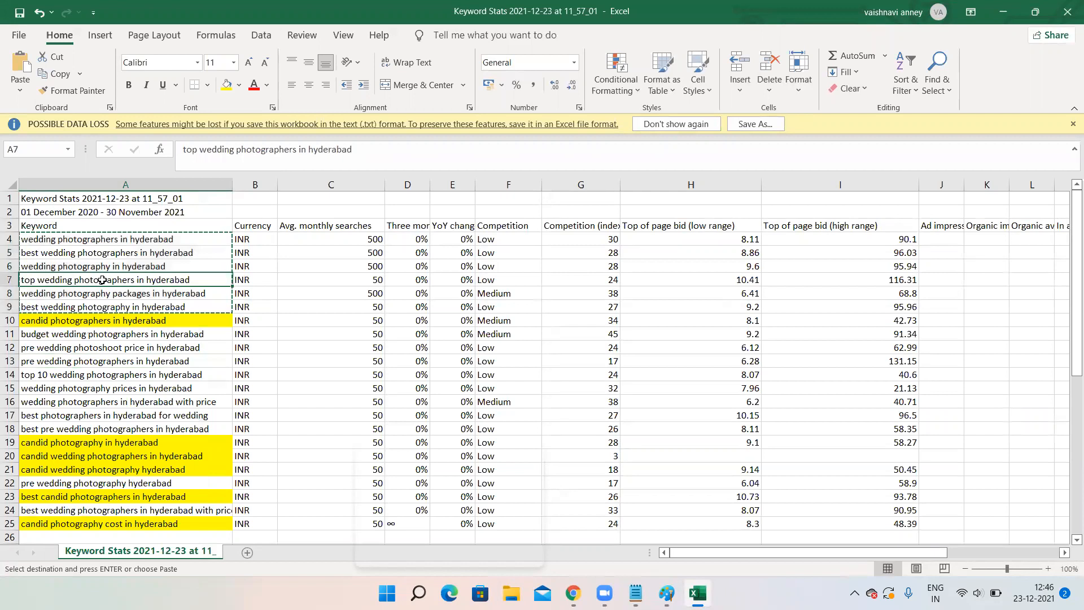
{"action": "left_click_drag", "start_coordinate": [22, 330], "coordinate": [144, 428]}
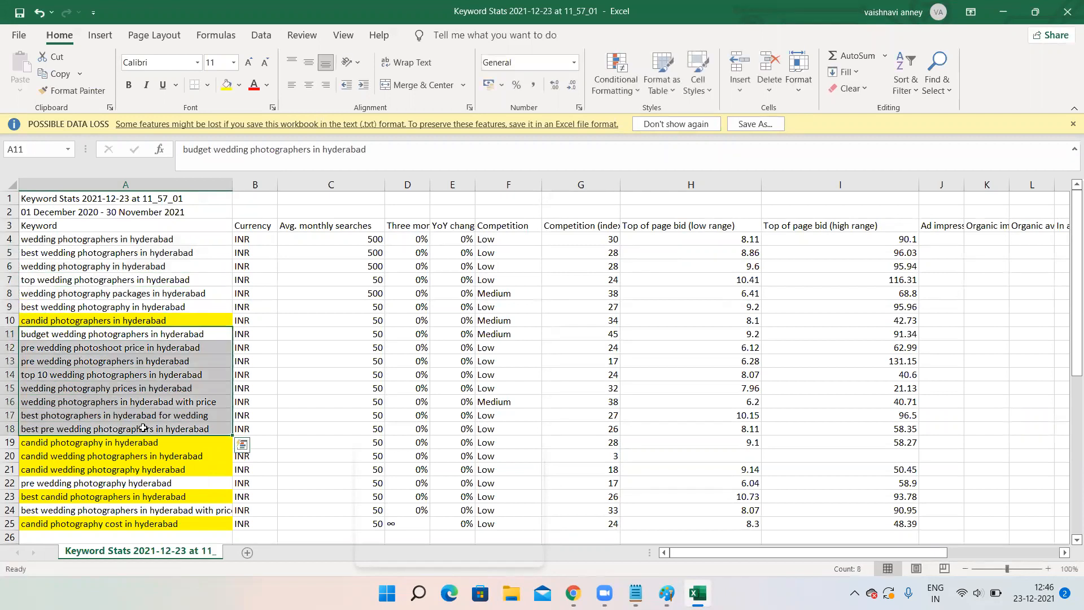
{"action": "right_click", "coordinate": [158, 411]}
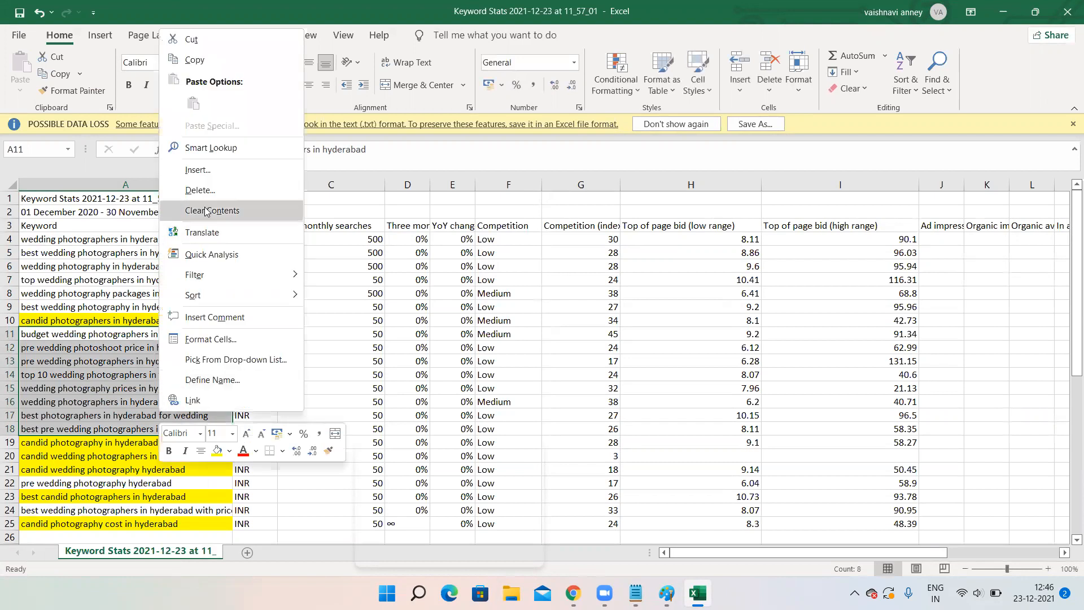
{"action": "left_click", "coordinate": [195, 60]}
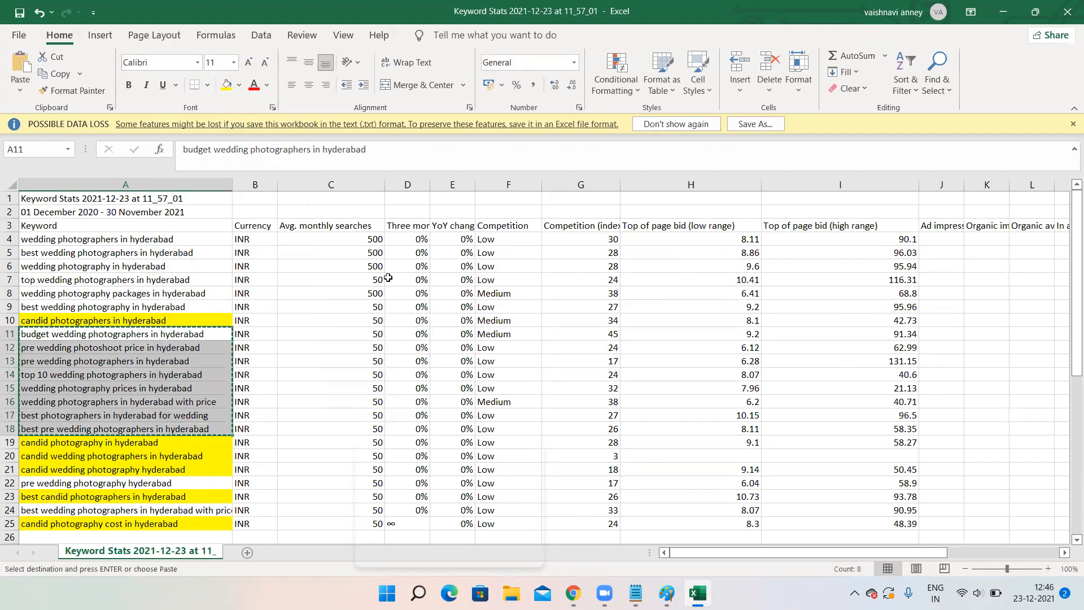
{"action": "left_click", "coordinate": [1003, 11]}
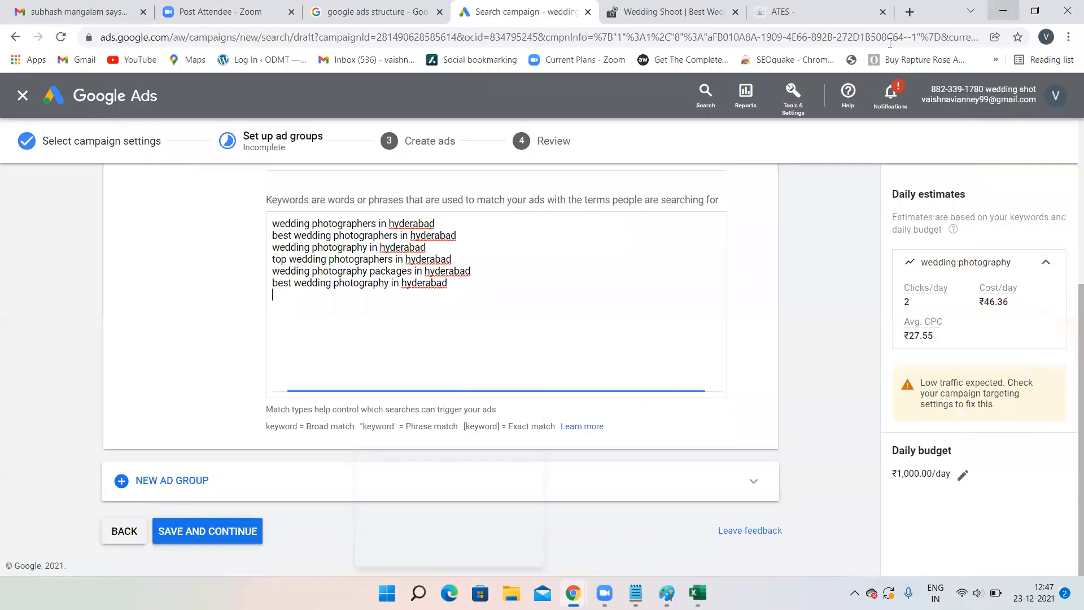
{"action": "right_click", "coordinate": [279, 308]}
{"action": "left_click", "coordinate": [312, 423]}
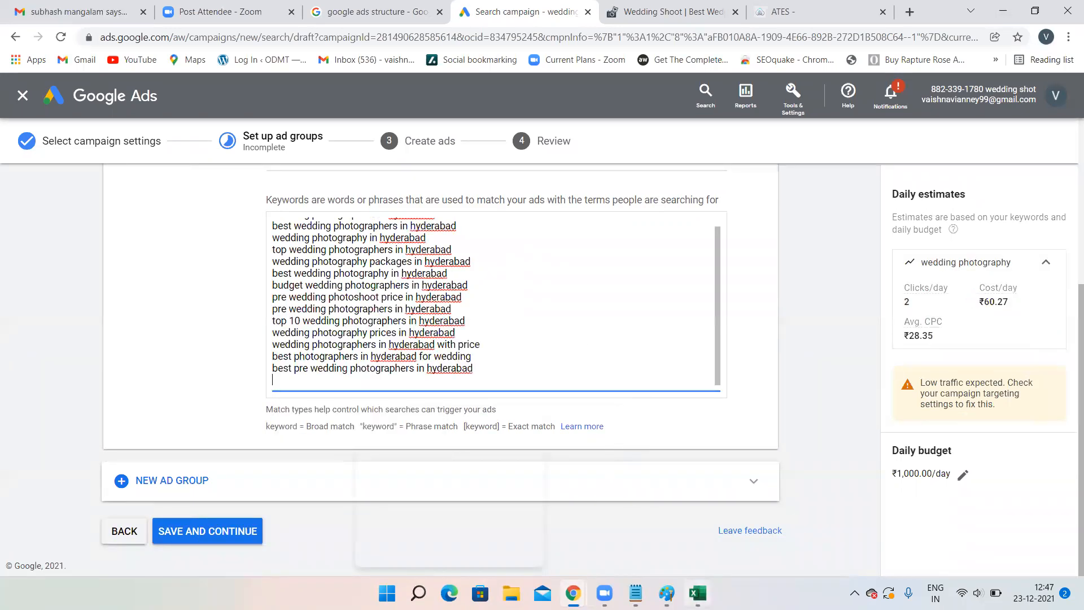
Step: Switch to Excel and copy the keywords in cells A22 to A24 of the Keyword Stats sheet
{"action": "left_click", "coordinate": [697, 593]}
{"action": "double_click", "coordinate": [135, 416]}
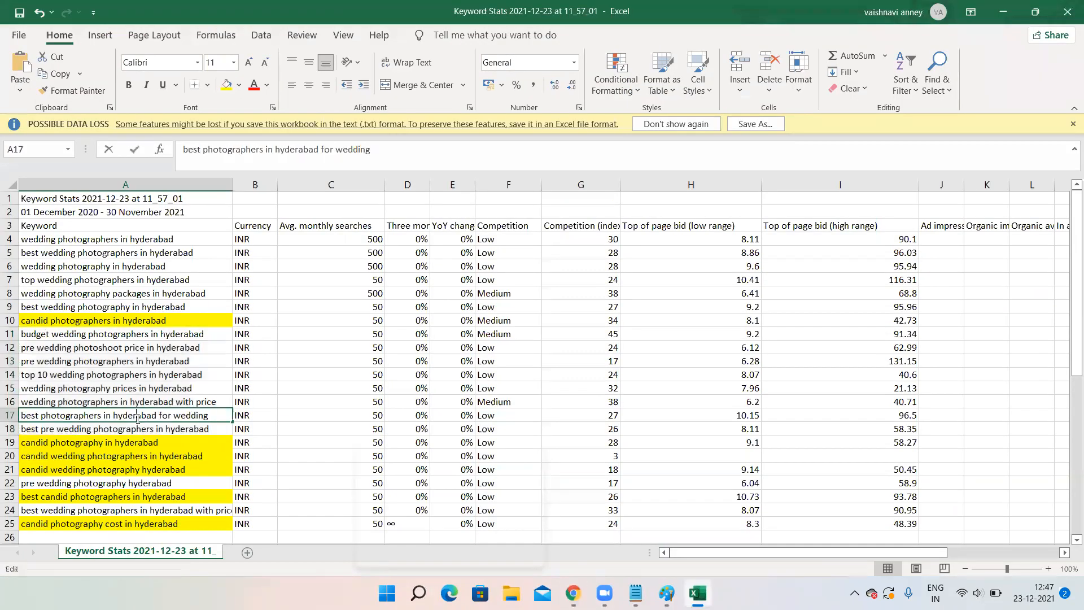
{"action": "scroll", "coordinate": [133, 425], "scroll_direction": "down", "scroll_amount": 1}
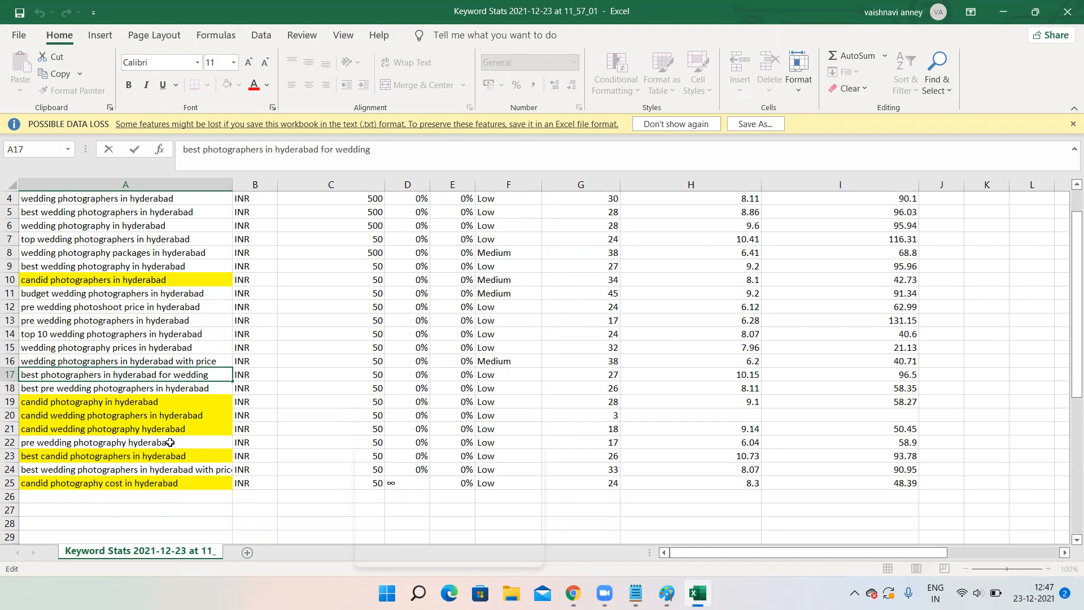
{"action": "left_click", "coordinate": [170, 442]}
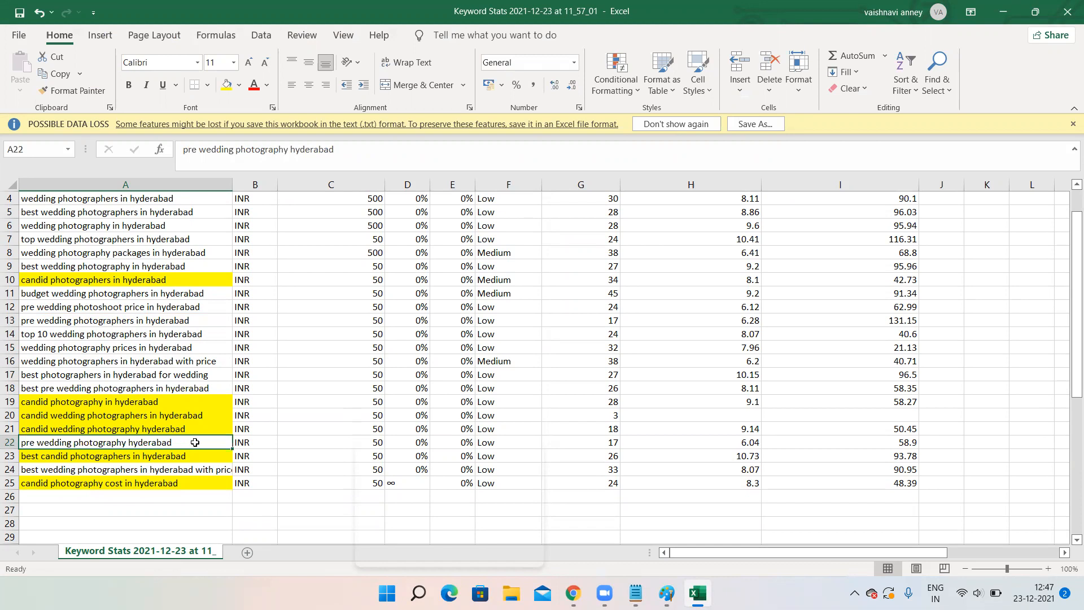
{"action": "right_click", "coordinate": [195, 442]}
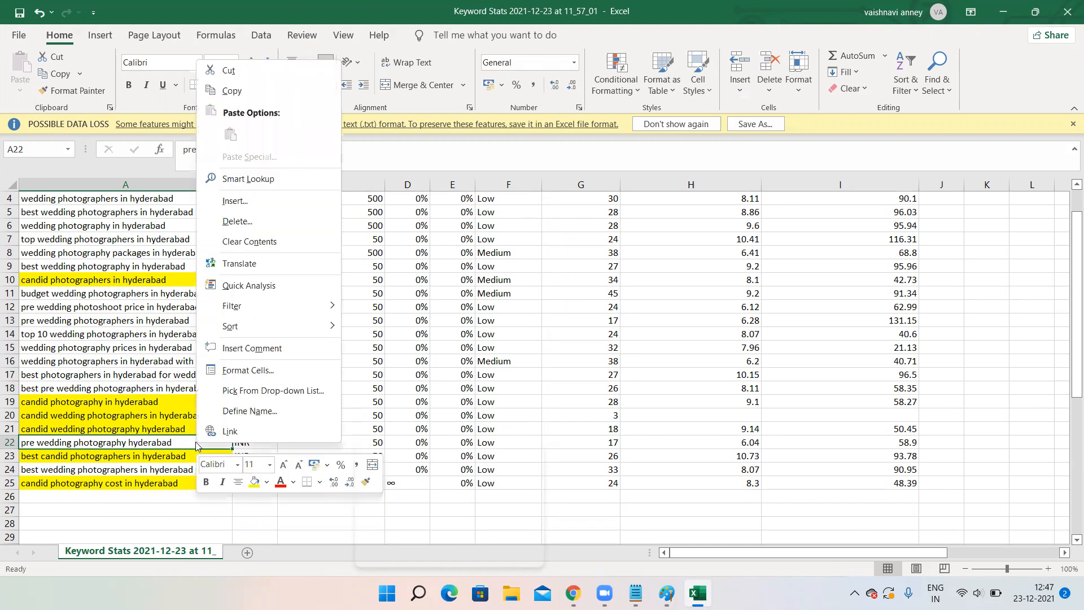
{"action": "left_click", "coordinate": [23, 444]}
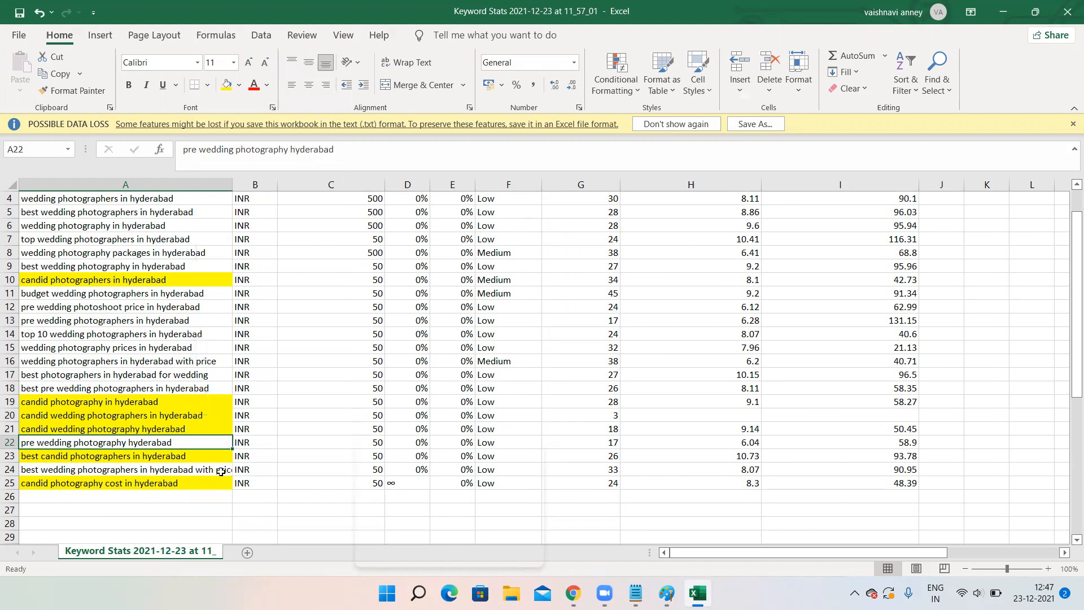
{"action": "left_click_drag", "start_coordinate": [221, 471], "coordinate": [219, 445]}
{"action": "right_click", "coordinate": [219, 445]}
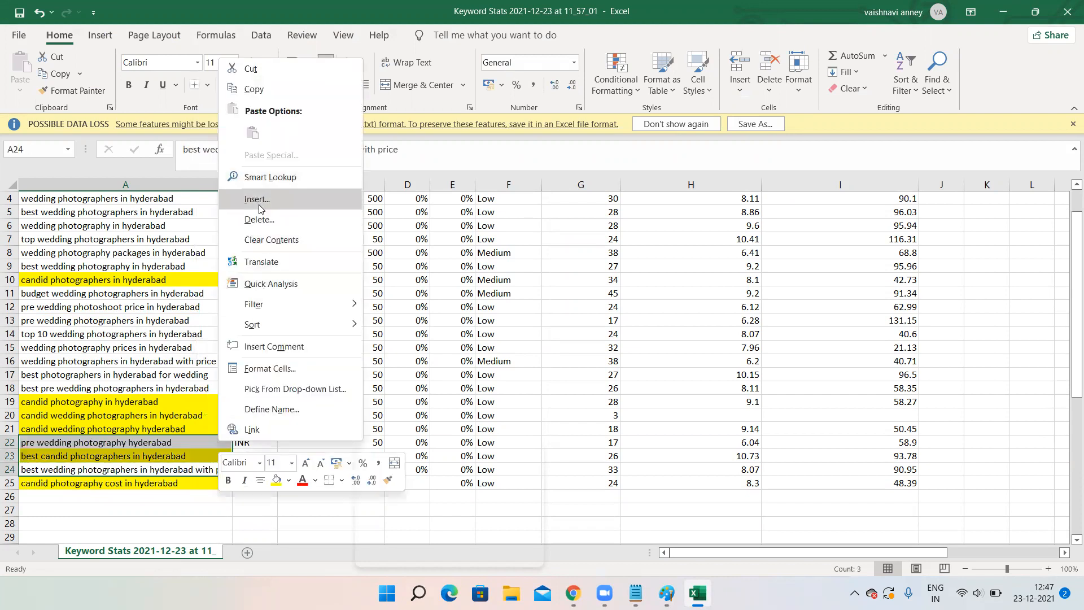
{"action": "left_click", "coordinate": [253, 89]}
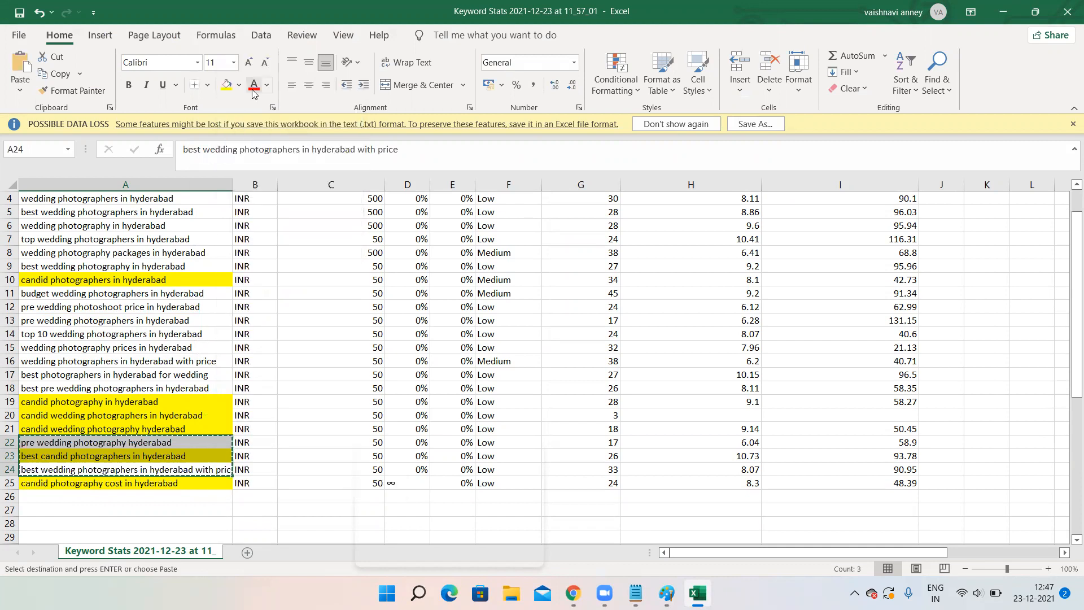
{"action": "left_click", "coordinate": [109, 319]}
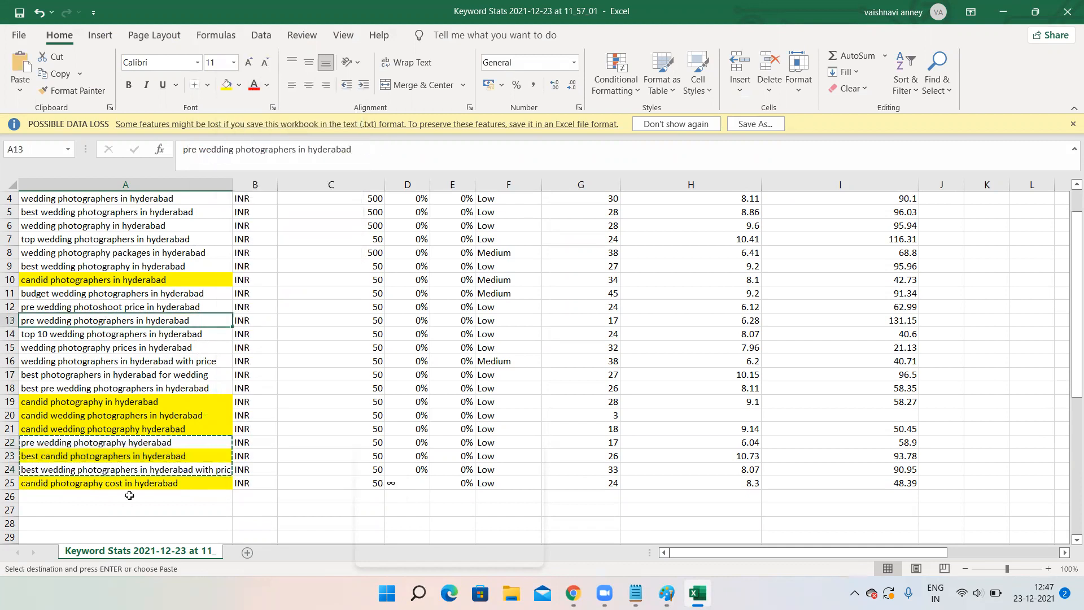
{"action": "left_click", "coordinate": [128, 469]}
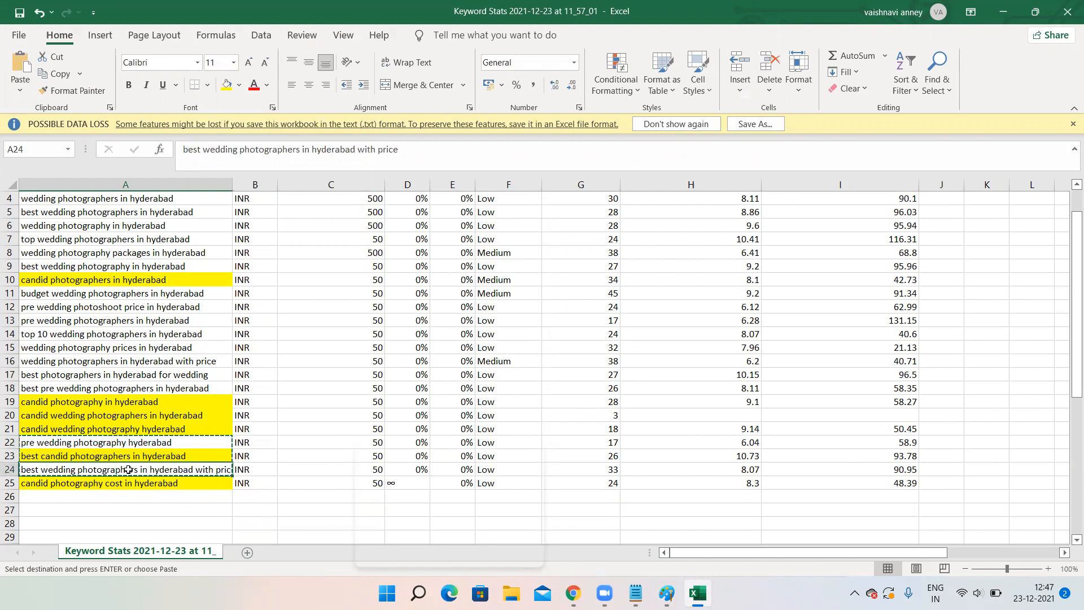
{"action": "double_click", "coordinate": [124, 455]}
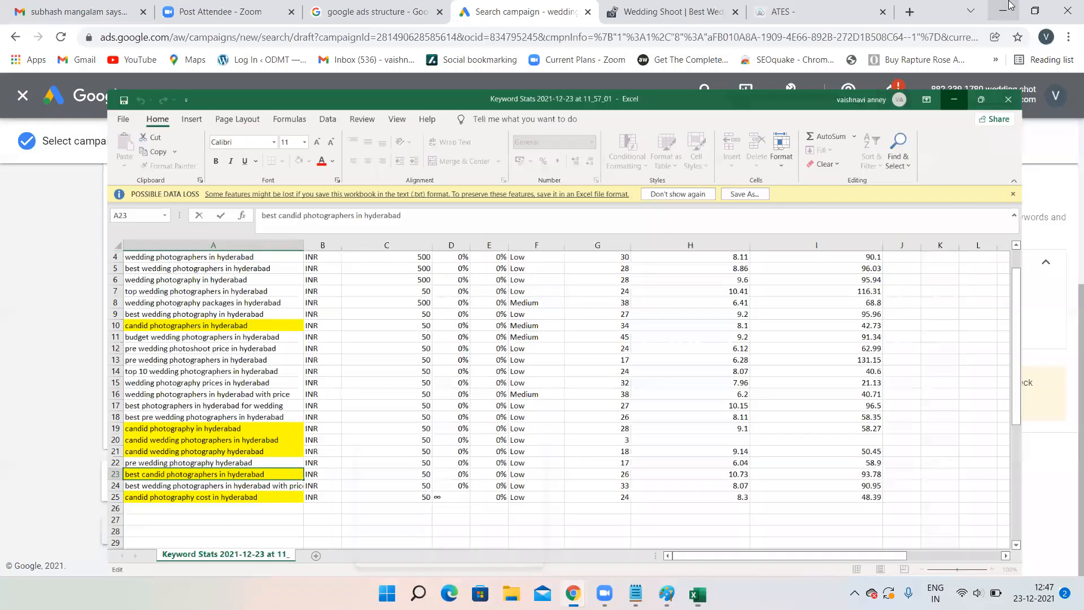
Step: Try to paste the copied keywords at the end of the ad group's keyword list in Google Ads, and return to the Excel sheet
{"action": "left_click", "coordinate": [1003, 12]}
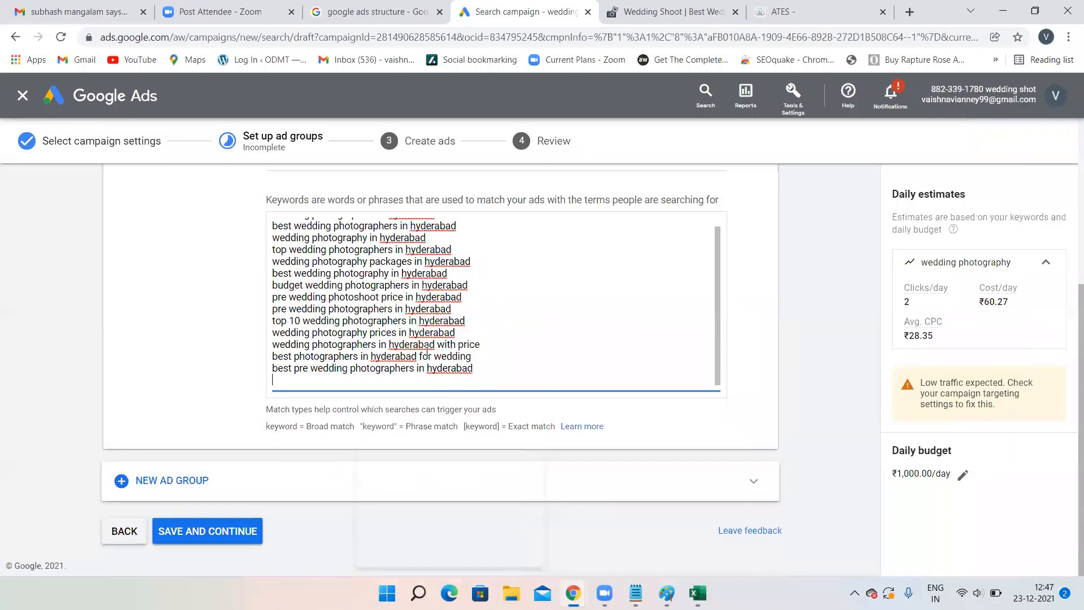
{"action": "right_click", "coordinate": [552, 408]}
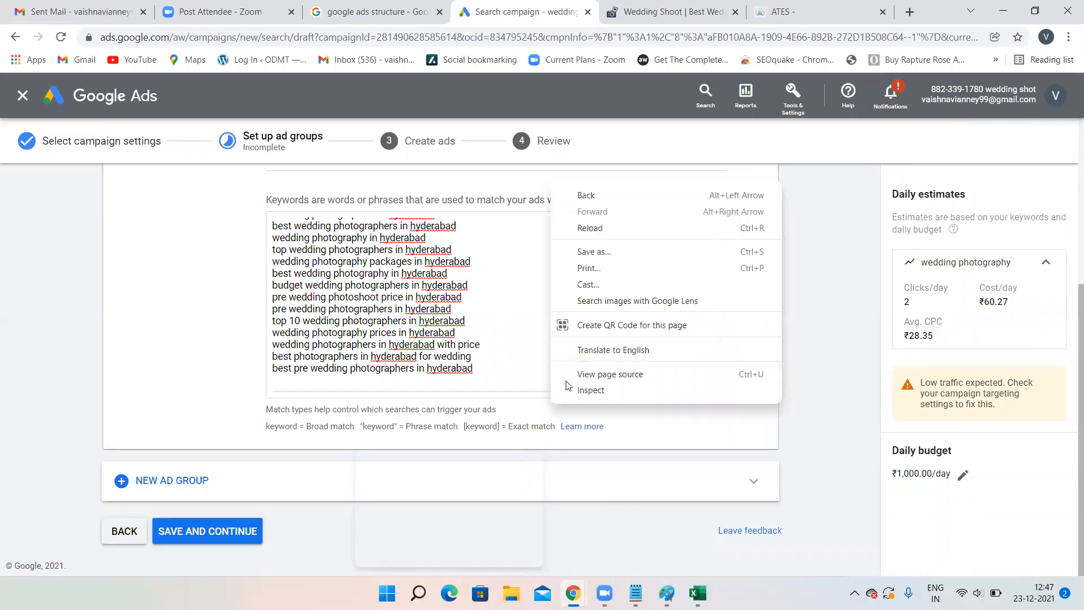
{"action": "left_click", "coordinate": [326, 377]}
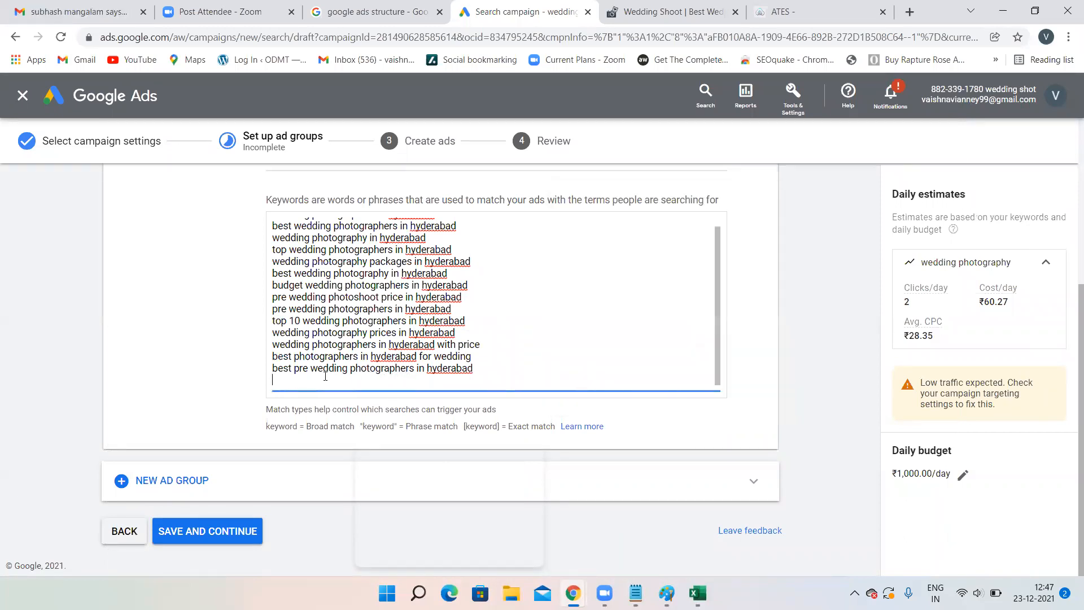
{"action": "right_click", "coordinate": [326, 376]}
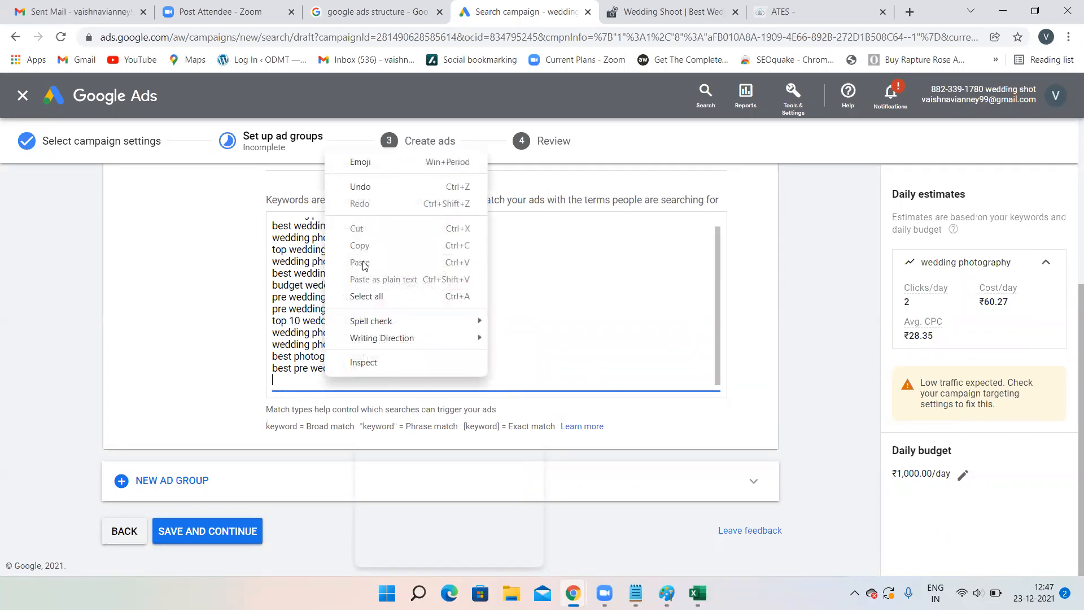
{"action": "left_click", "coordinate": [499, 323]}
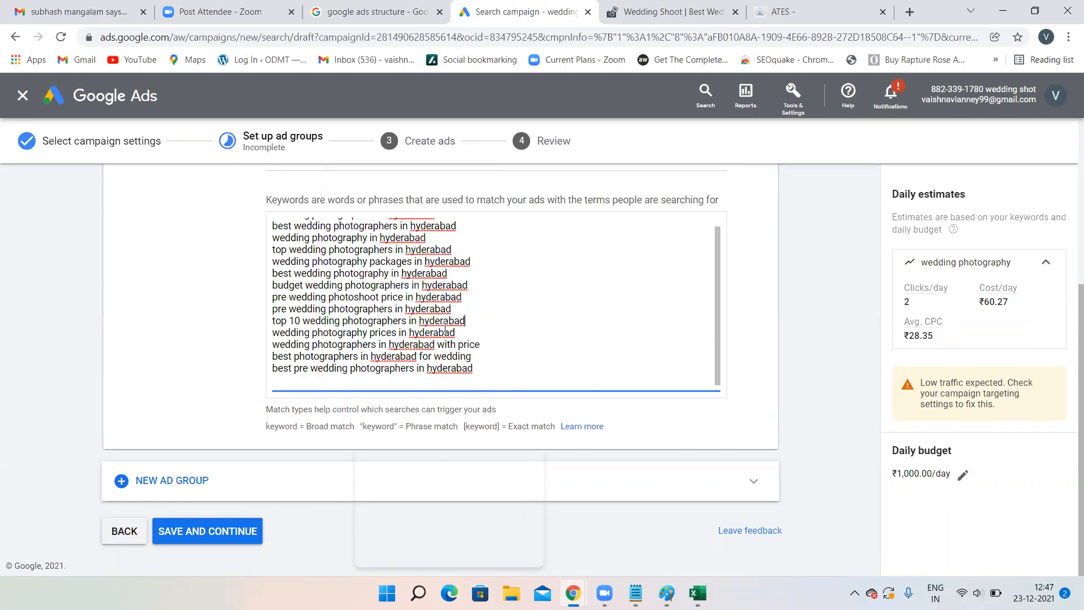
{"action": "right_click", "coordinate": [280, 379]}
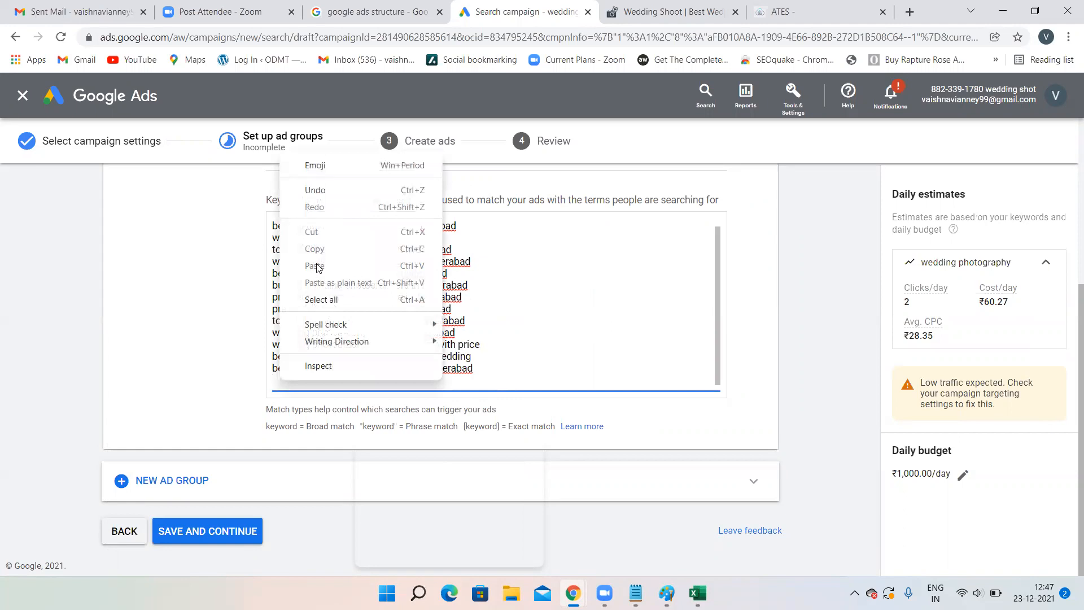
{"action": "left_click", "coordinate": [621, 309]}
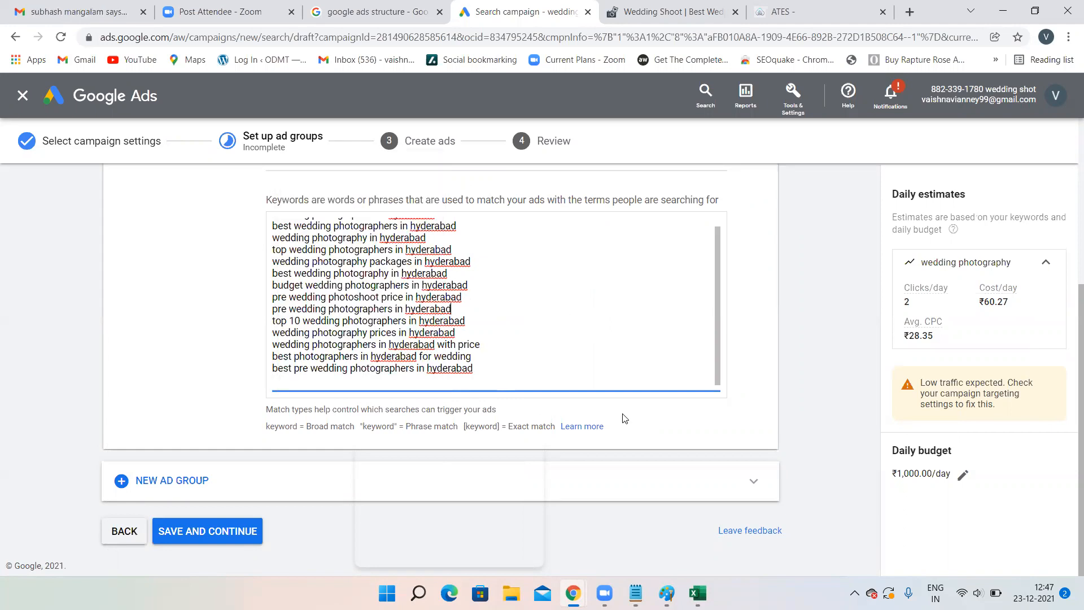
{"action": "left_click", "coordinate": [698, 593]}
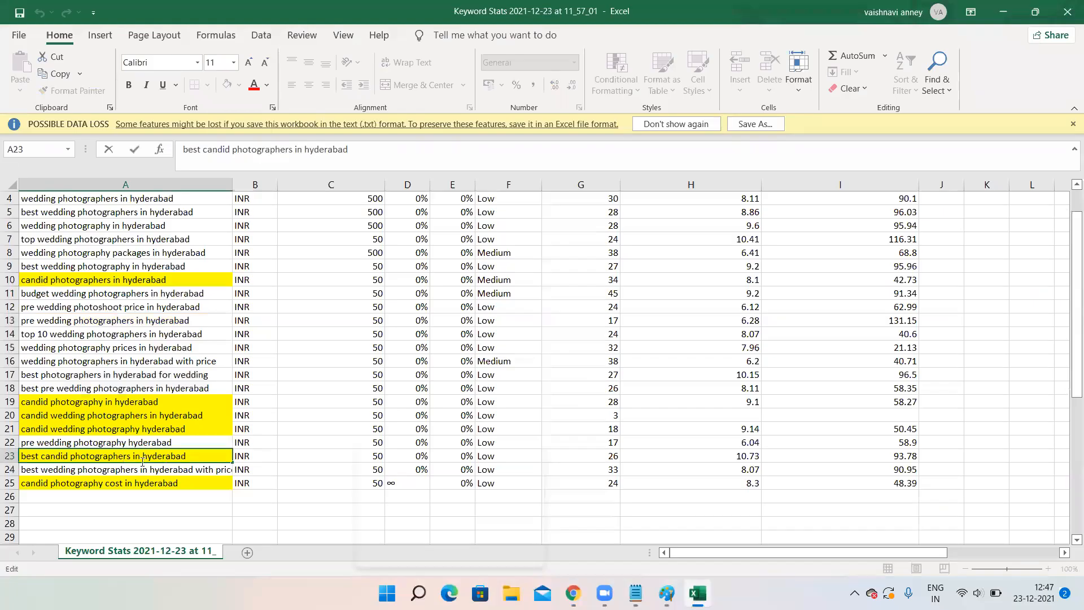
Step: Copy the keywords in cells A22 to A24 of the Excel sheet and paste them at the end of the ad group's keyword list in Google Ads
{"action": "left_click_drag", "start_coordinate": [22, 443], "coordinate": [63, 471]}
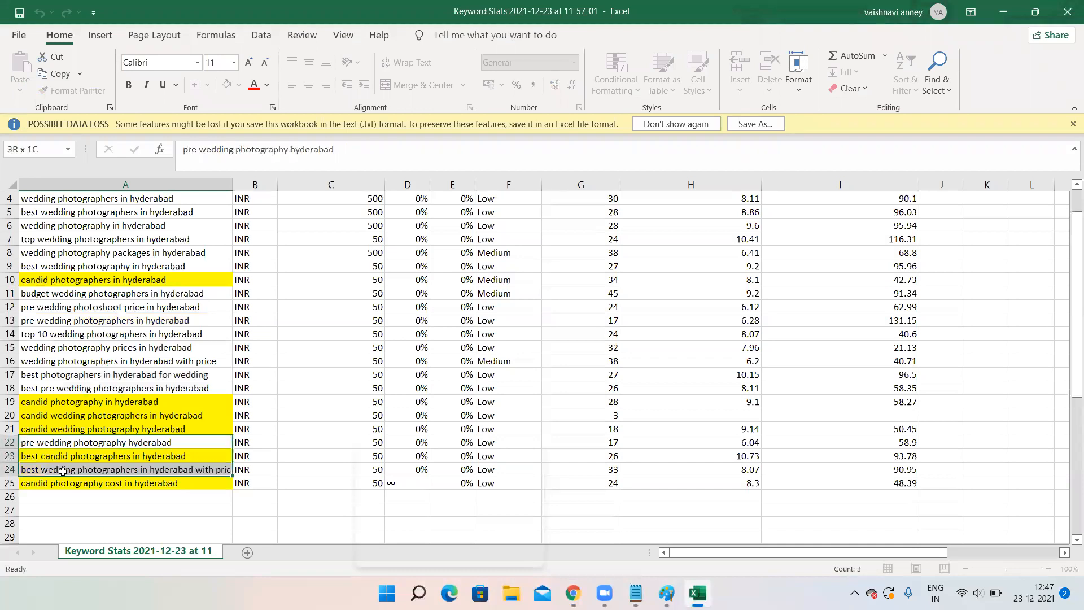
{"action": "right_click", "coordinate": [63, 471]}
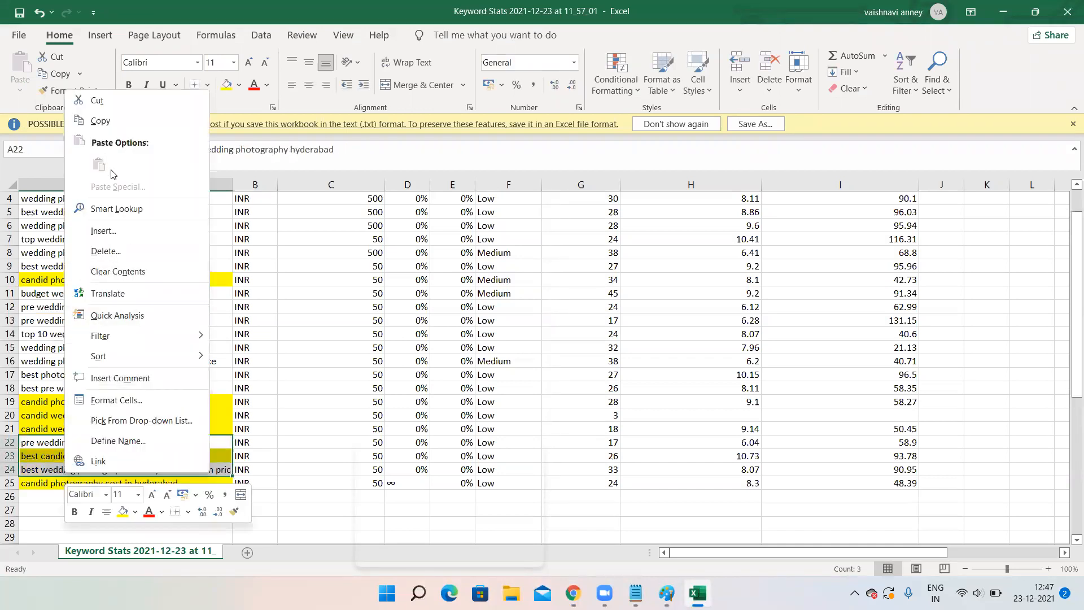
{"action": "left_click", "coordinate": [101, 121]}
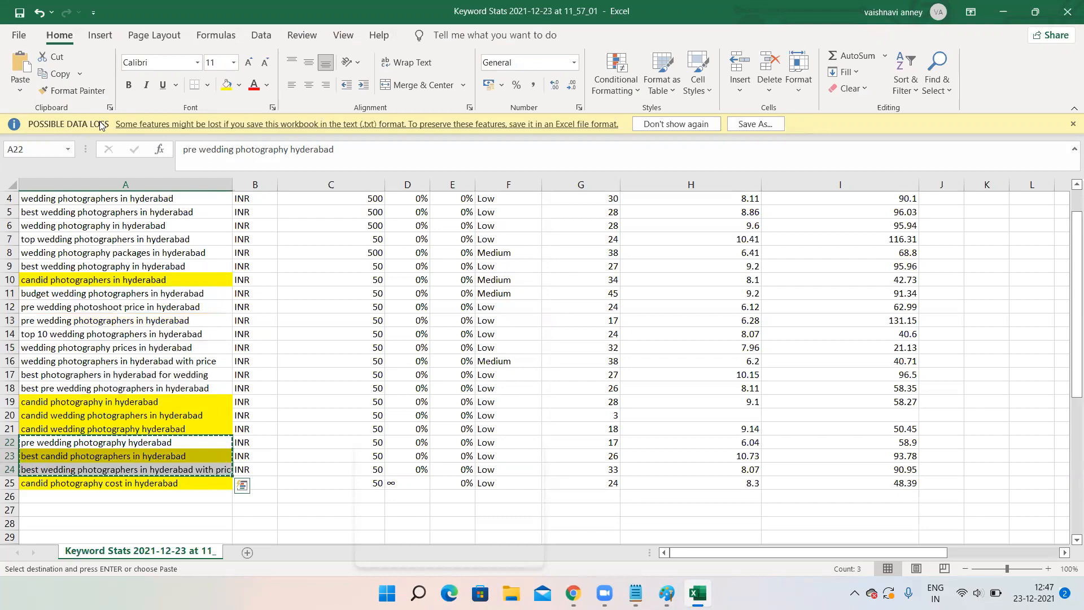
{"action": "left_click", "coordinate": [1003, 11]}
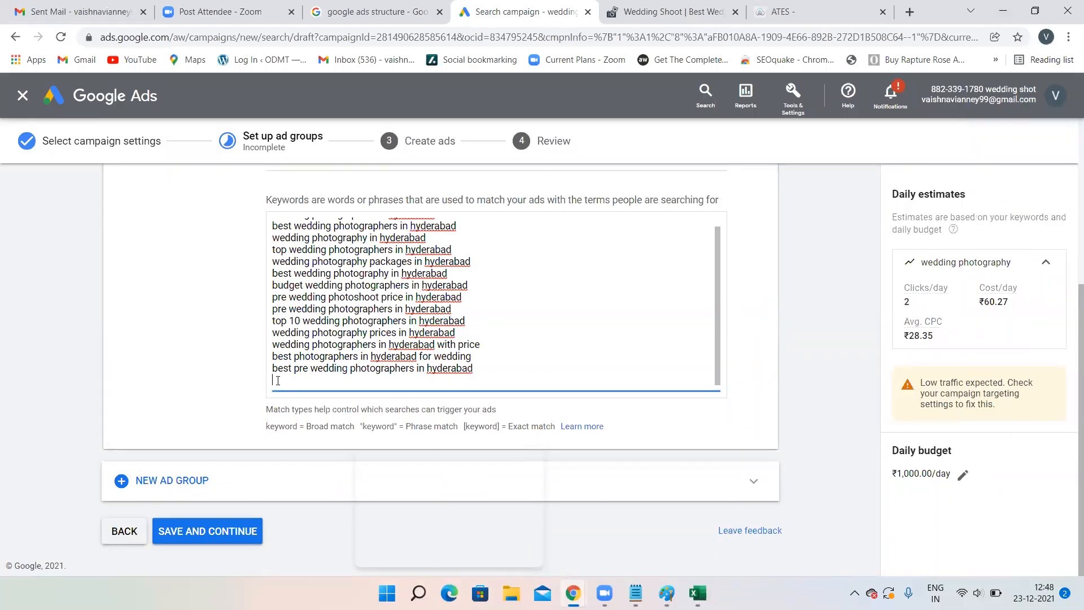
{"action": "right_click", "coordinate": [278, 381]}
{"action": "left_click", "coordinate": [314, 267]}
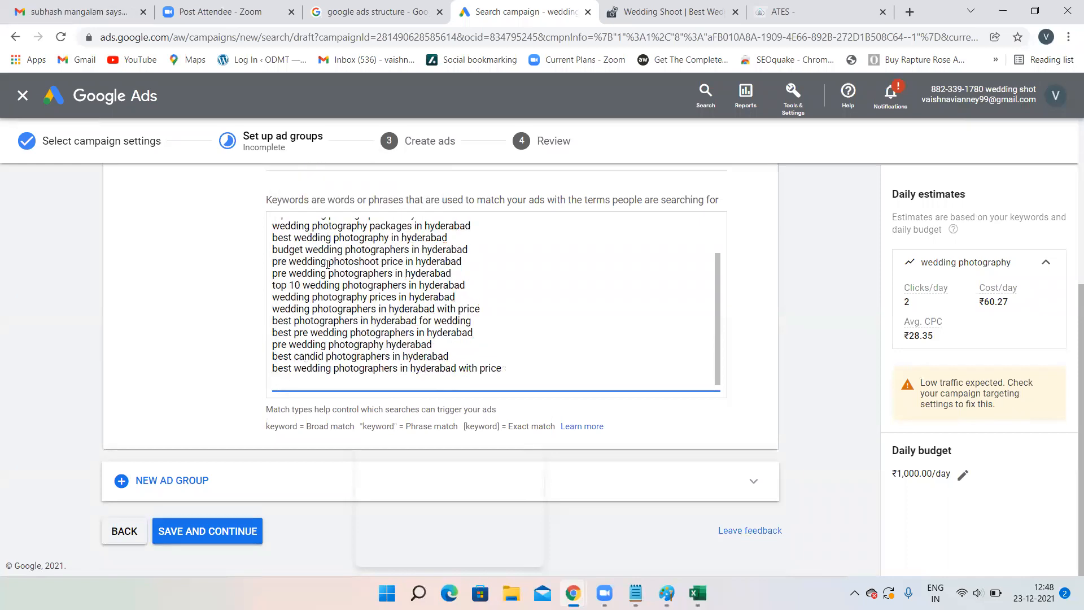
Step: Remove the keyword "best candid photographers in hyderabad" and its empty line from the ad group's keyword list
{"action": "left_click_drag", "start_coordinate": [449, 357], "coordinate": [267, 360]}
{"action": "key", "text": "BackSpace"}
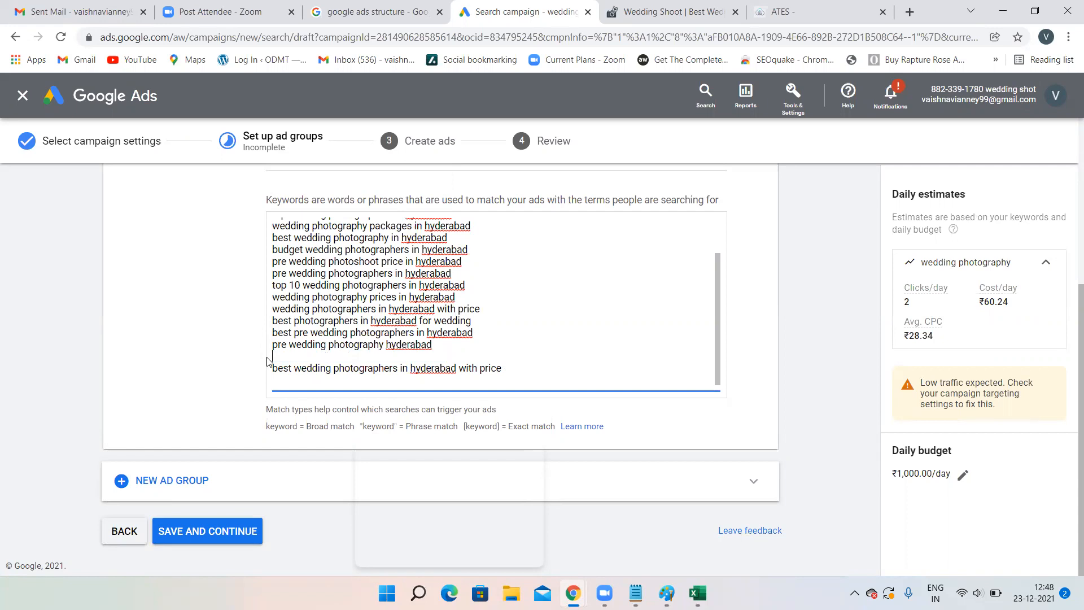
{"action": "key", "text": "BackSpace"}
Step: Make the first keyword, wedding photographers in hyderabad, a phrase match by enclosing it in double quotation marks
{"action": "scroll", "coordinate": [511, 319], "scroll_direction": "up", "scroll_amount": 1}
{"action": "scroll", "coordinate": [511, 319], "scroll_direction": "up", "scroll_amount": 1}
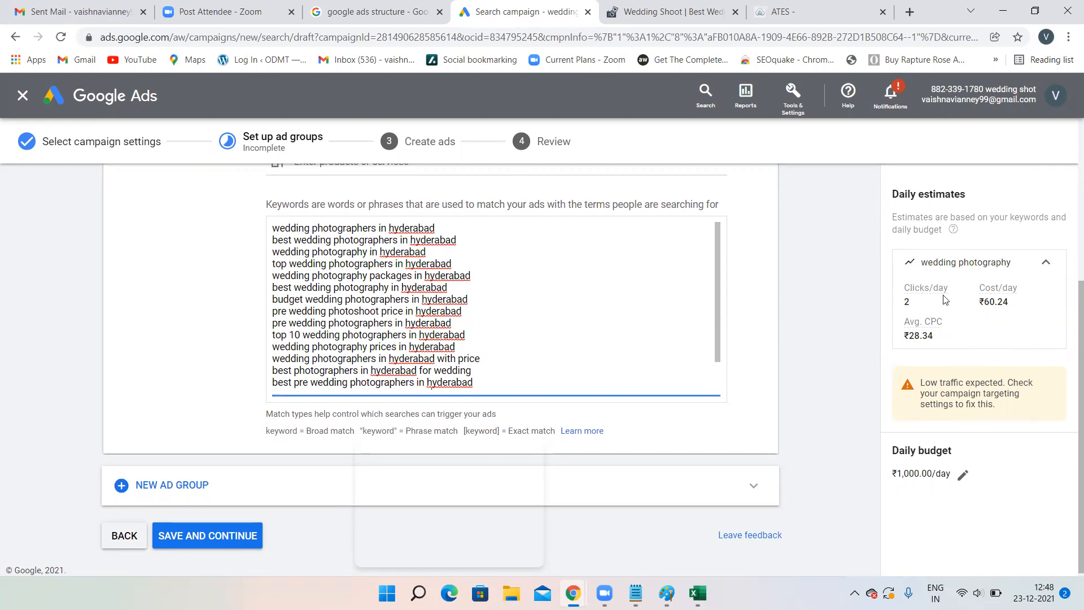
{"action": "scroll", "coordinate": [599, 344], "scroll_direction": "up", "scroll_amount": 2}
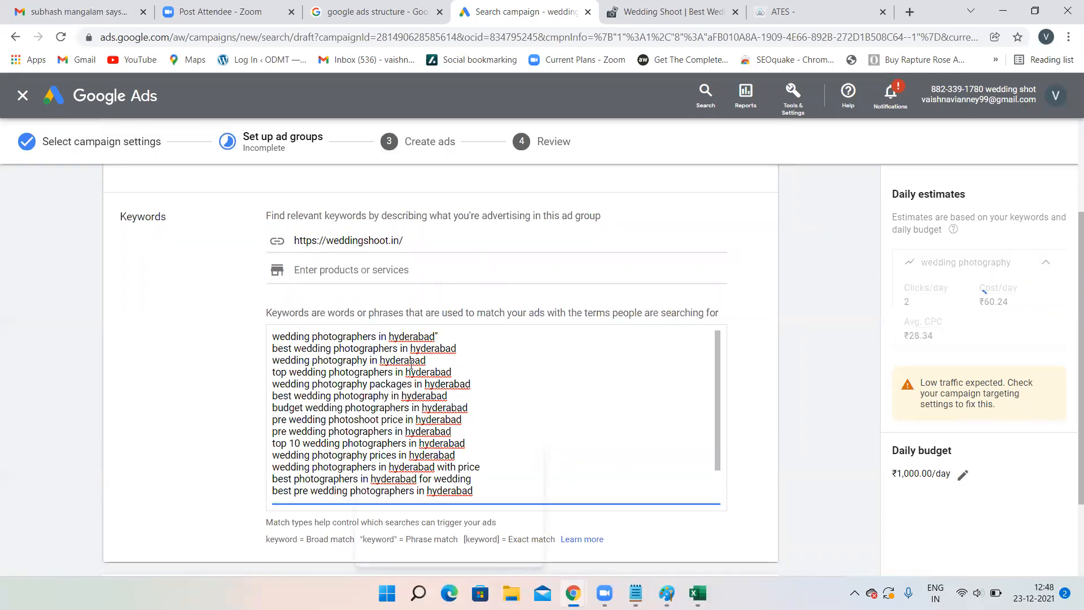
{"action": "left_click", "coordinate": [272, 335]}
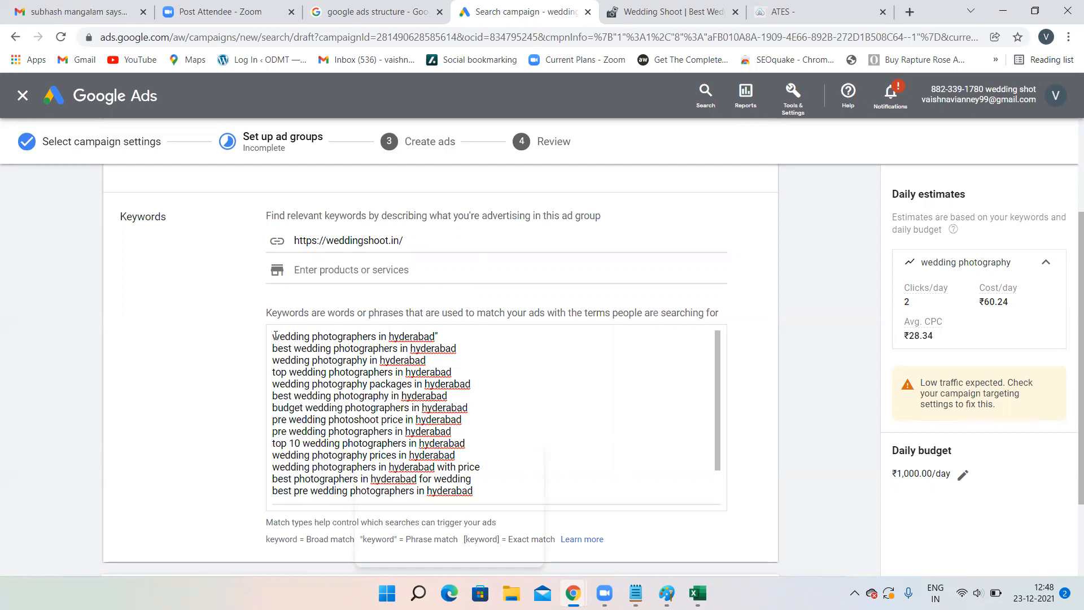
{"action": "left_click", "coordinate": [274, 335]}
{"action": "type", "text": "\""}
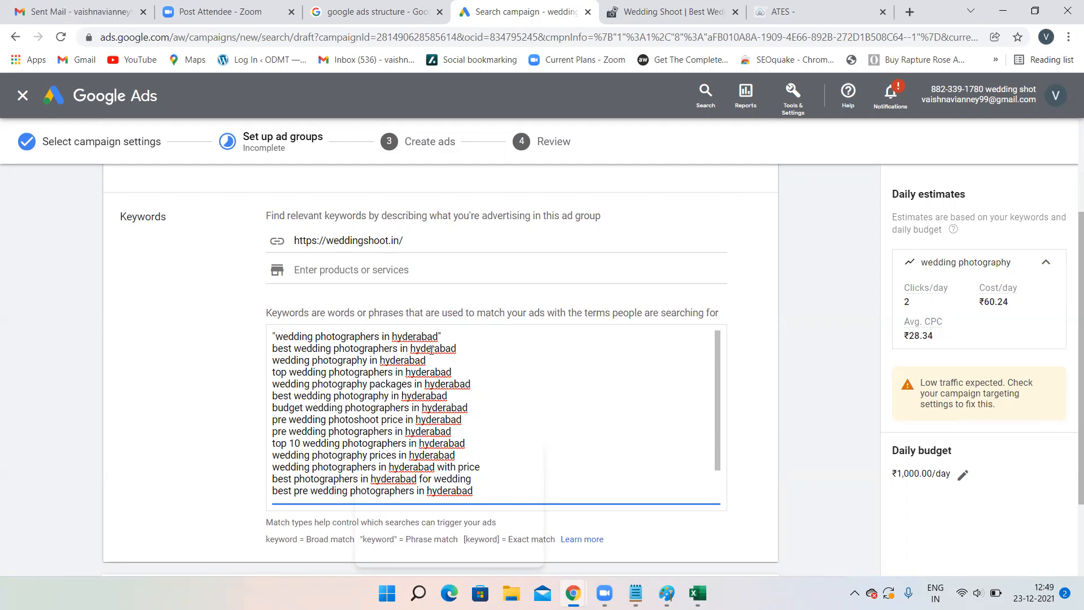
Step: Delete the keyword line best wedding photographers in hyderabad, and enclose wedding photography in hyderabad in double quotation marks for phrase match
{"action": "left_click_drag", "start_coordinate": [457, 348], "coordinate": [272, 350]}
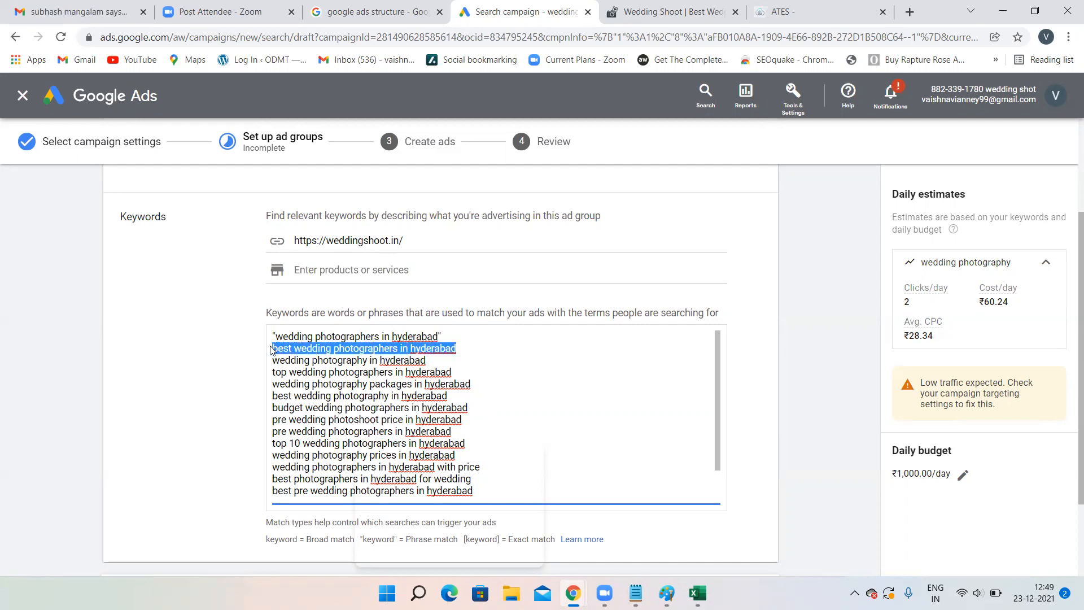
{"action": "left_click_drag", "start_coordinate": [445, 337], "coordinate": [262, 328]}
{"action": "left_click_drag", "start_coordinate": [459, 349], "coordinate": [267, 349]}
{"action": "left_click_drag", "start_coordinate": [452, 334], "coordinate": [271, 336]}
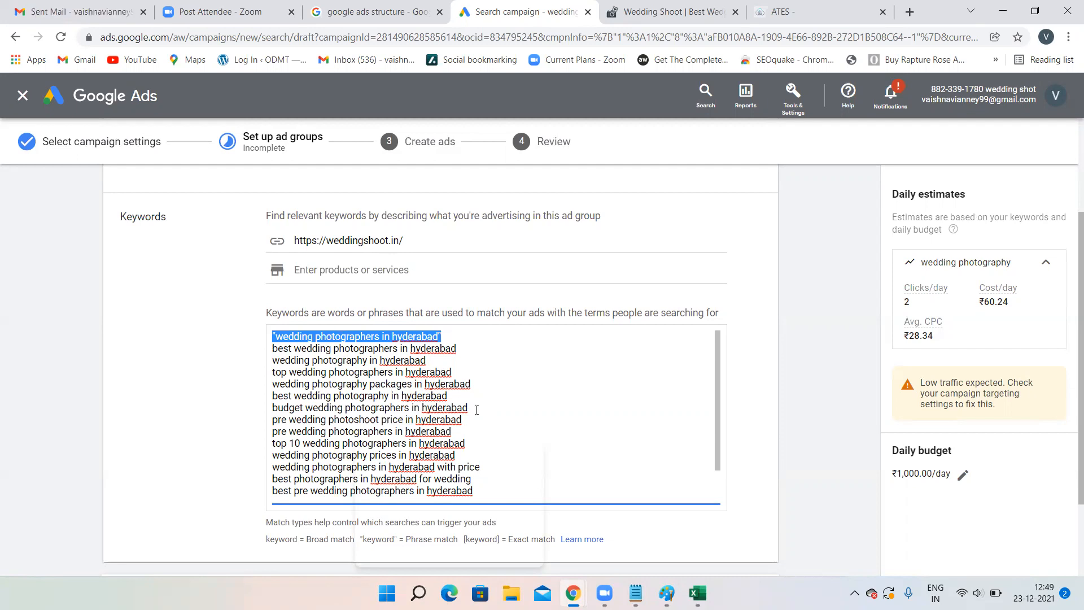
{"action": "left_click_drag", "start_coordinate": [473, 347], "coordinate": [274, 349]}
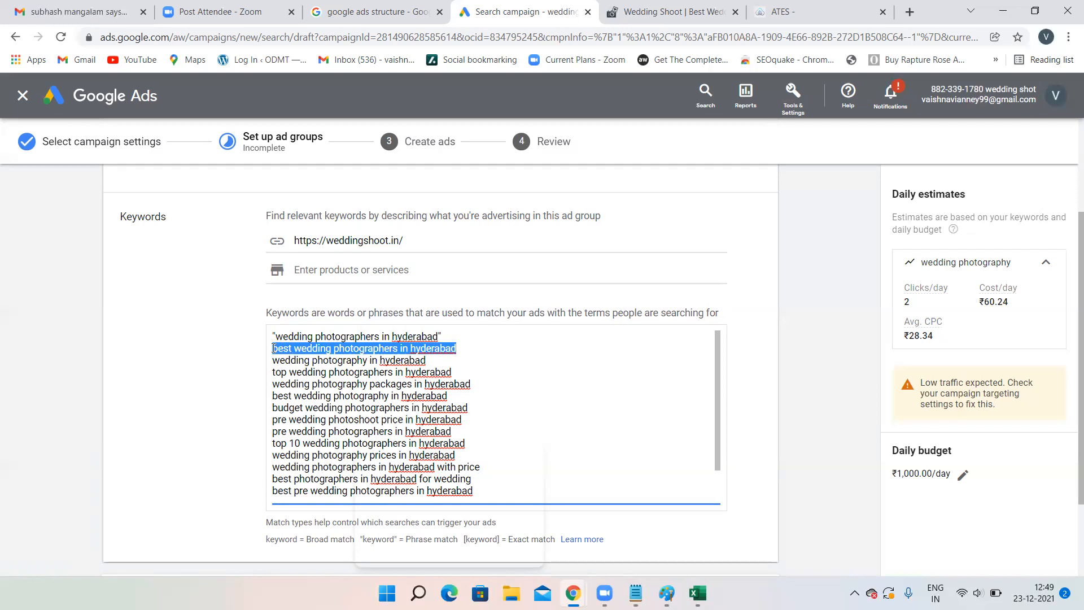
{"action": "key", "text": "BackSpace"}
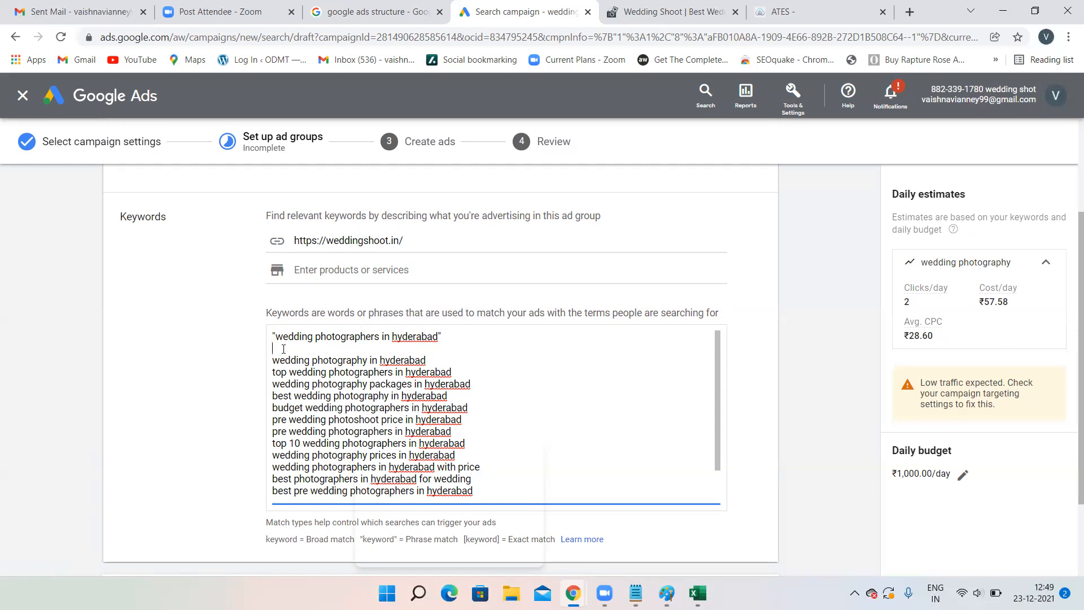
{"action": "key", "text": "BackSpace"}
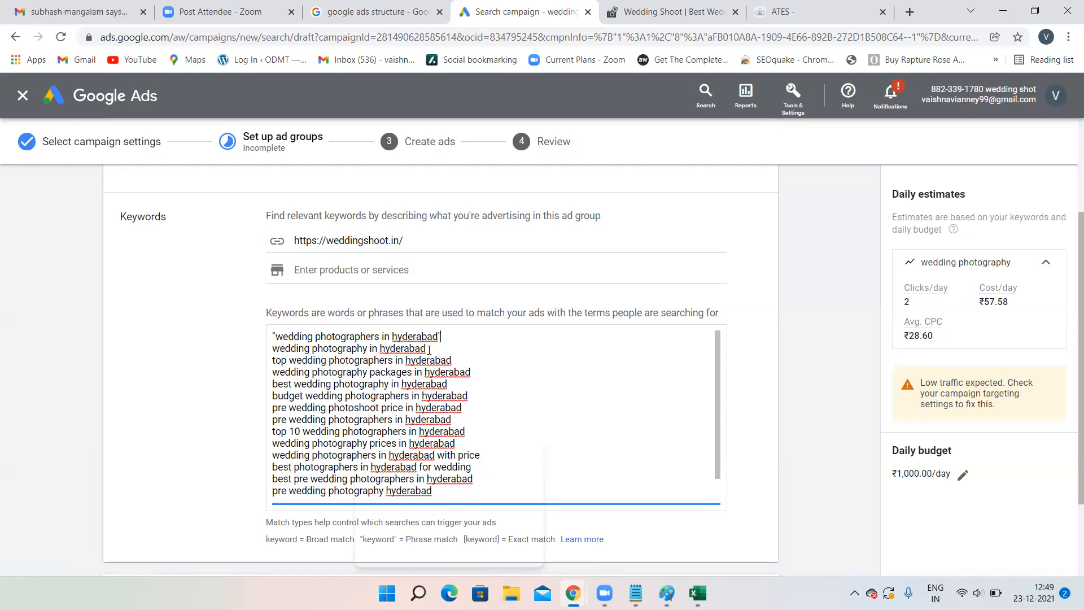
{"action": "left_click", "coordinate": [273, 349]}
{"action": "type", "text": "\""}
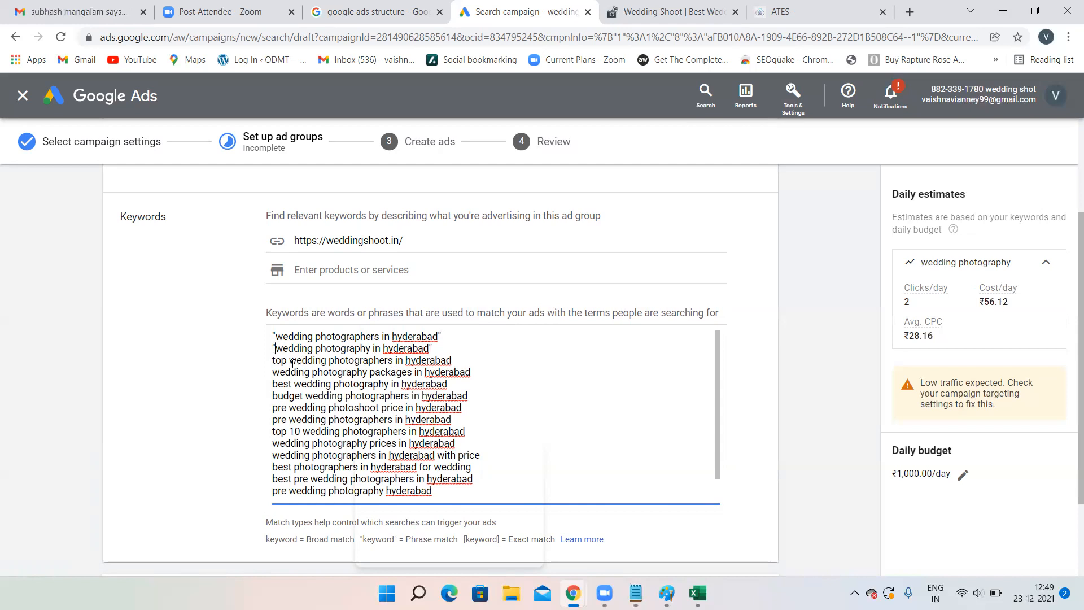
Step: Remove the keyword top wedding photographers in hyderabad and its line from the ad group's keyword list
{"action": "left_click_drag", "start_coordinate": [290, 361], "coordinate": [272, 364]}
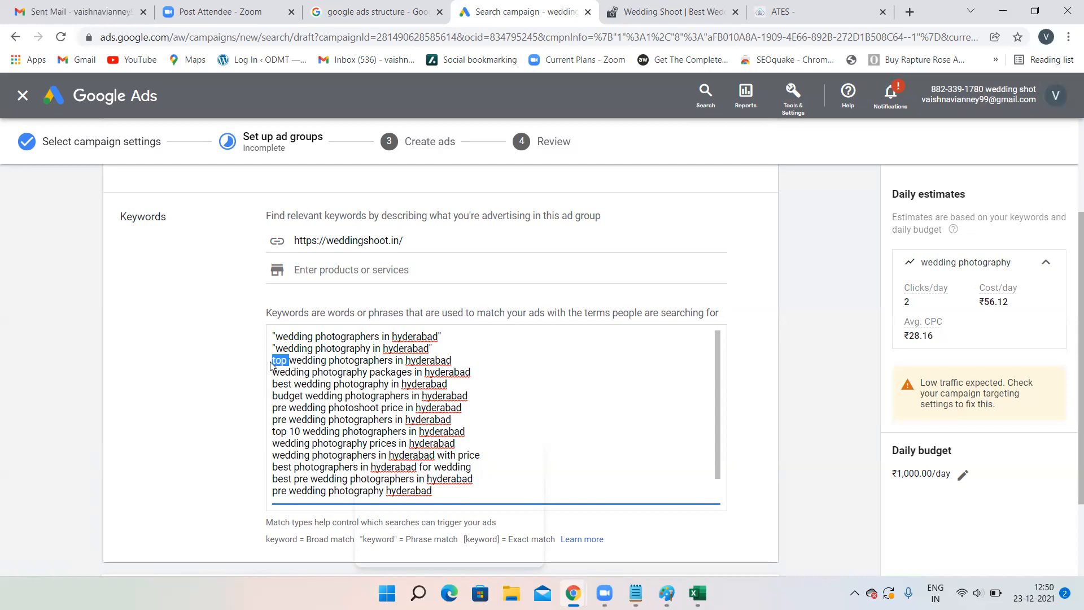
{"action": "left_click_drag", "start_coordinate": [442, 336], "coordinate": [276, 322]}
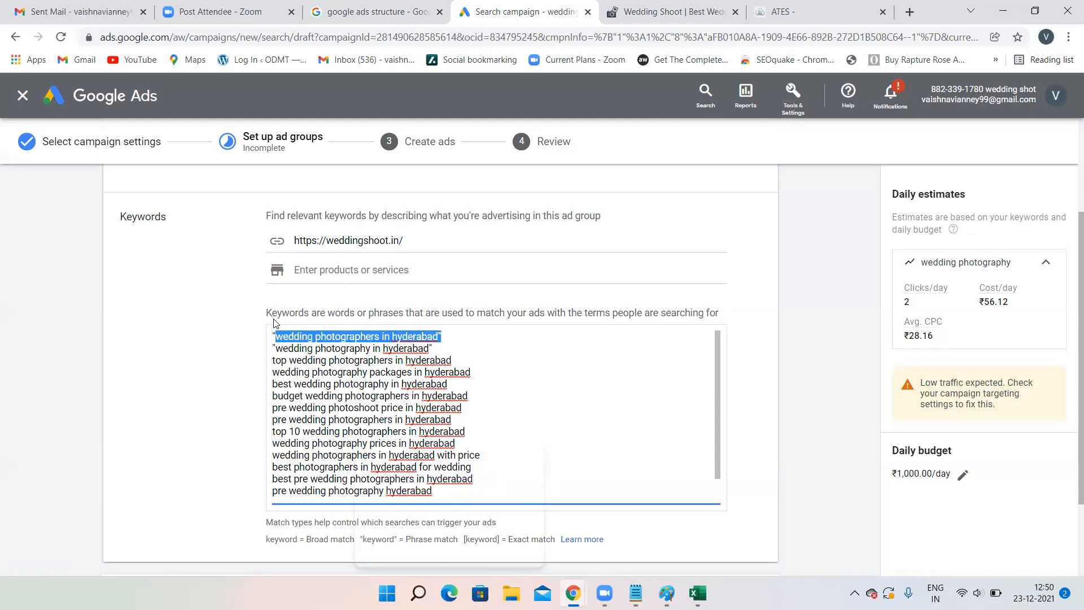
{"action": "left_click_drag", "start_coordinate": [288, 359], "coordinate": [458, 359]}
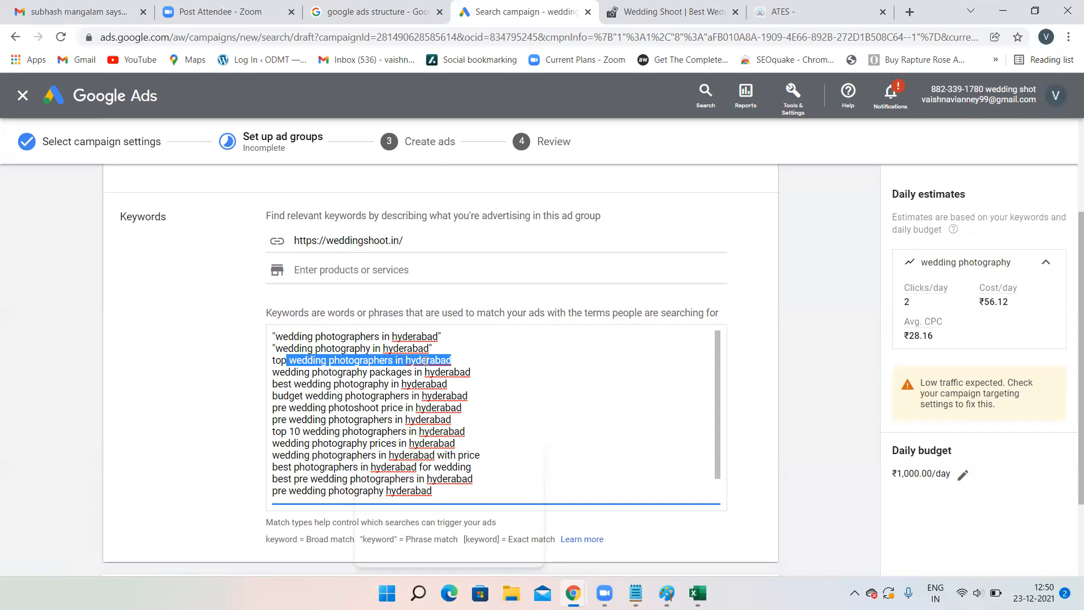
{"action": "left_click_drag", "start_coordinate": [452, 360], "coordinate": [483, 334]}
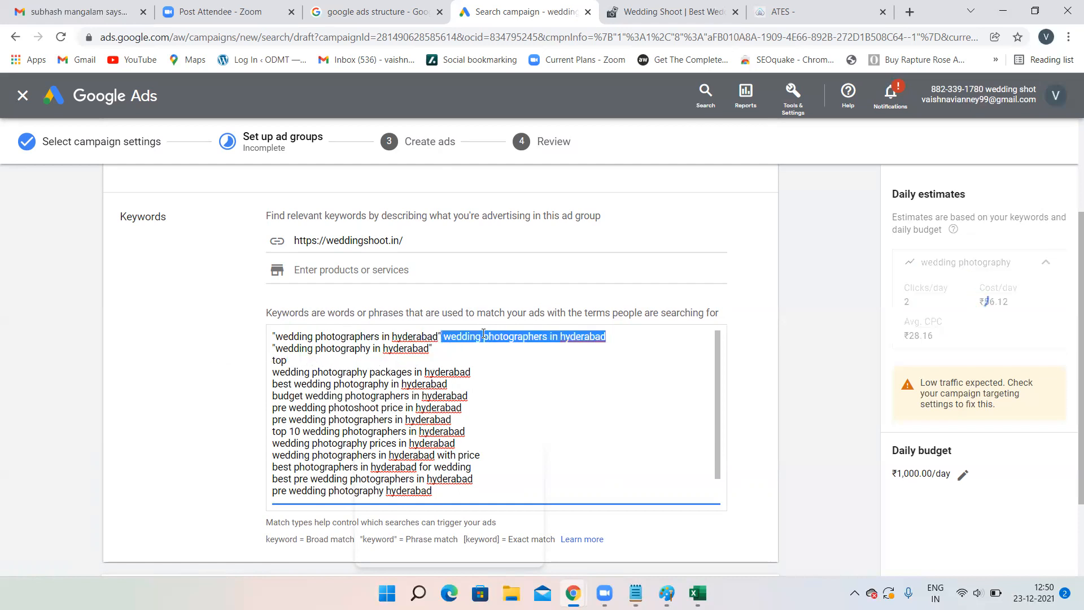
{"action": "key", "text": "BackSpace"}
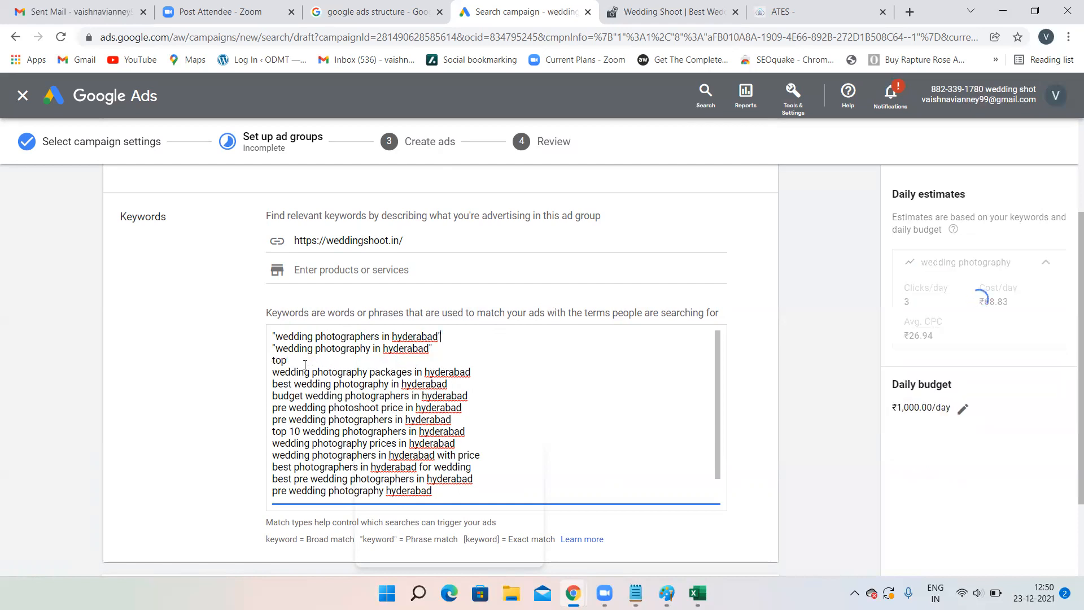
{"action": "double_click", "coordinate": [279, 360]}
{"action": "key", "text": "BackSpace"}
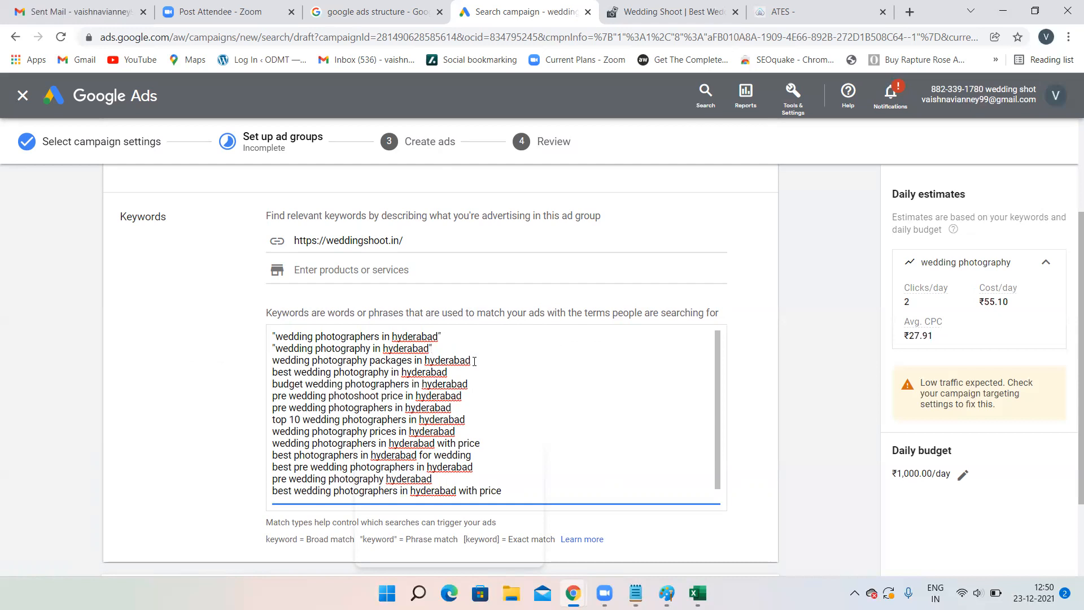
Step: Delete the keyword wedding photography packages in hyderabad and its empty line from the keyword list
{"action": "left_click_drag", "start_coordinate": [474, 362], "coordinate": [252, 366]}
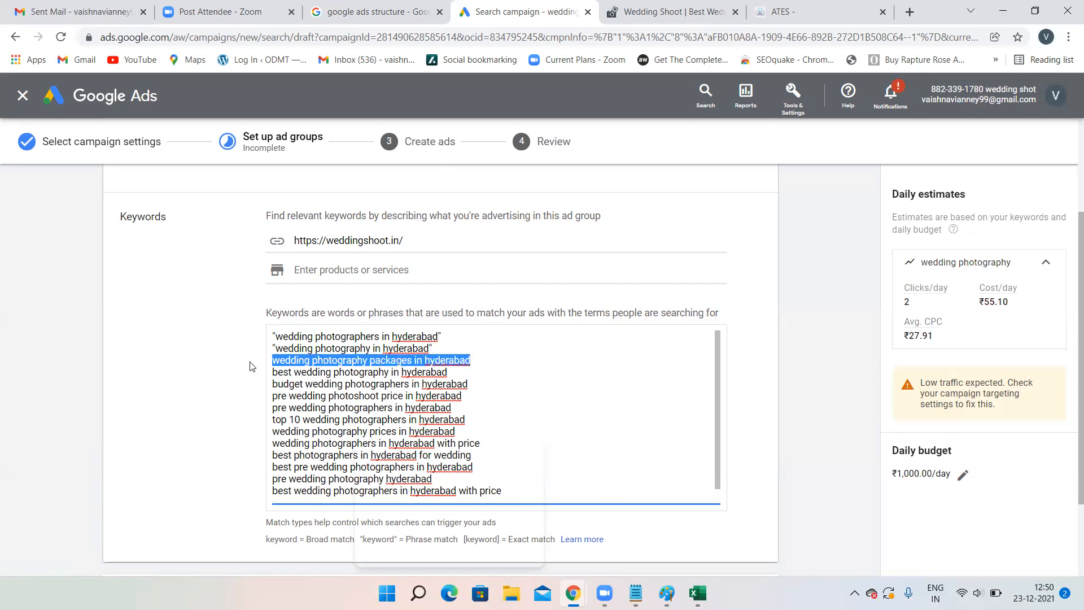
{"action": "key", "text": "BackSpace"}
{"action": "key", "text": "BackSpace"}
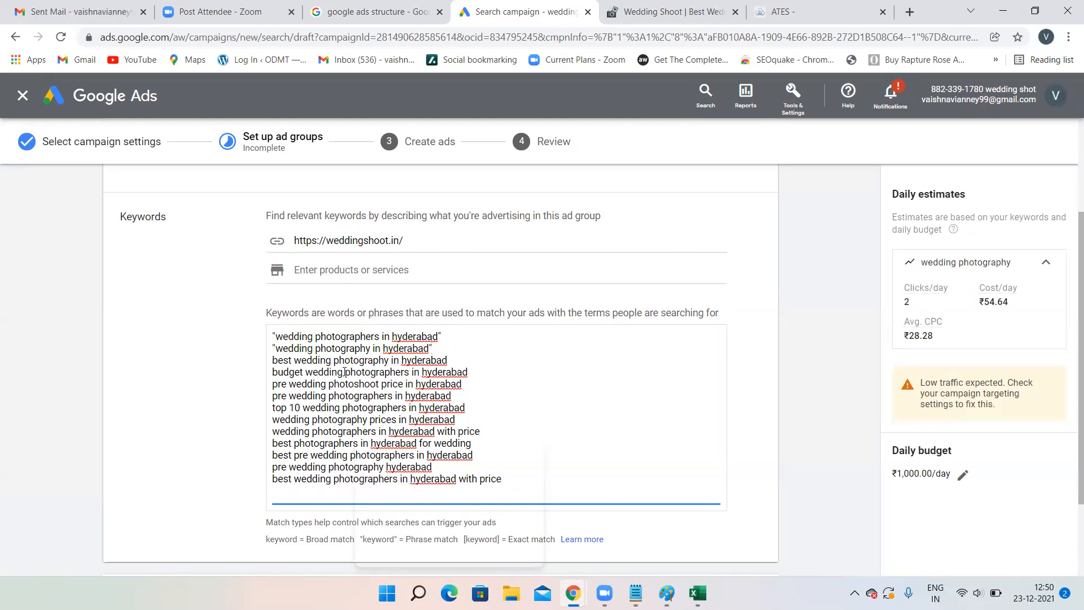
Step: Make the keyword best wedding photography in hyderabad a phrase match by enclosing it in double quotation marks
{"action": "left_click", "coordinate": [459, 362]}
{"action": "type", "text": "\""}
{"action": "left_click", "coordinate": [273, 360]}
{"action": "type", "text": "\""}
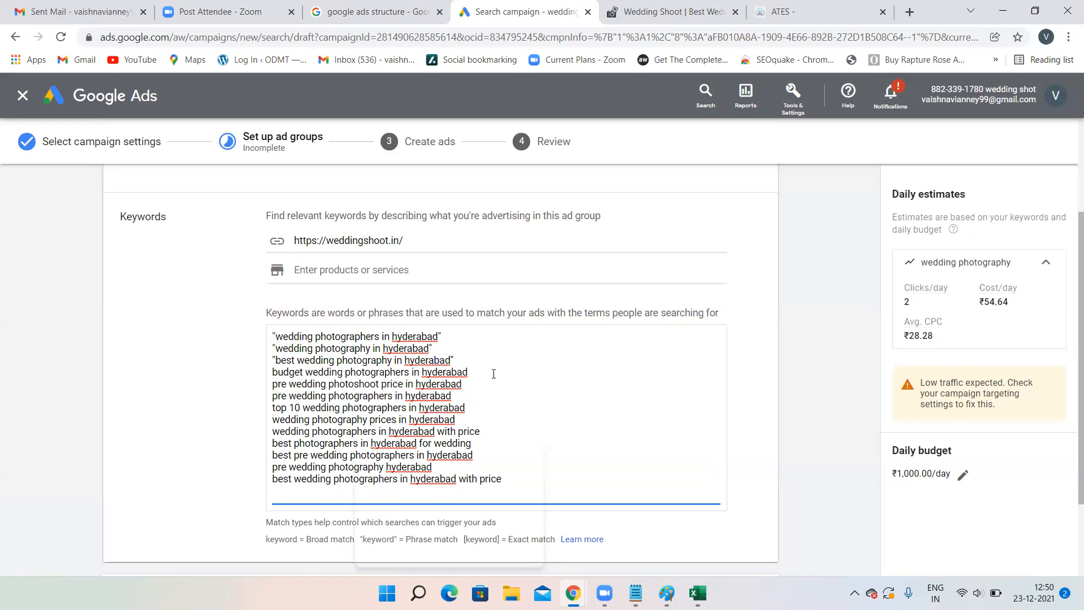
{"action": "scroll", "coordinate": [650, 480], "scroll_direction": "down", "scroll_amount": 1}
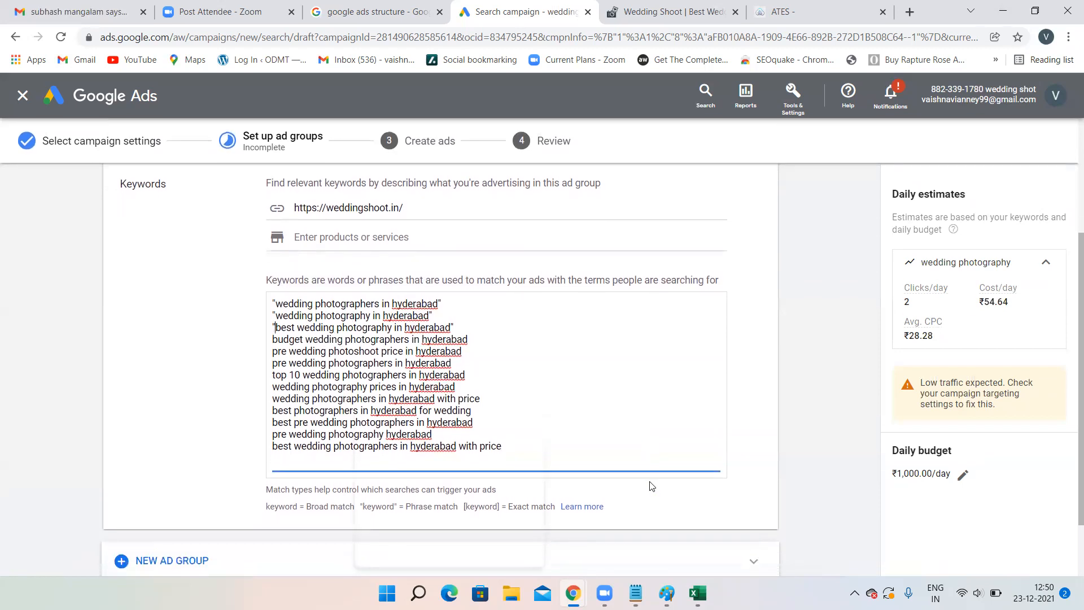
Step: Delete the keyword "best wedding photography in hyderabad" and its blank line from the ad group's keyword list
{"action": "scroll", "coordinate": [652, 487], "scroll_direction": "up", "scroll_amount": 1}
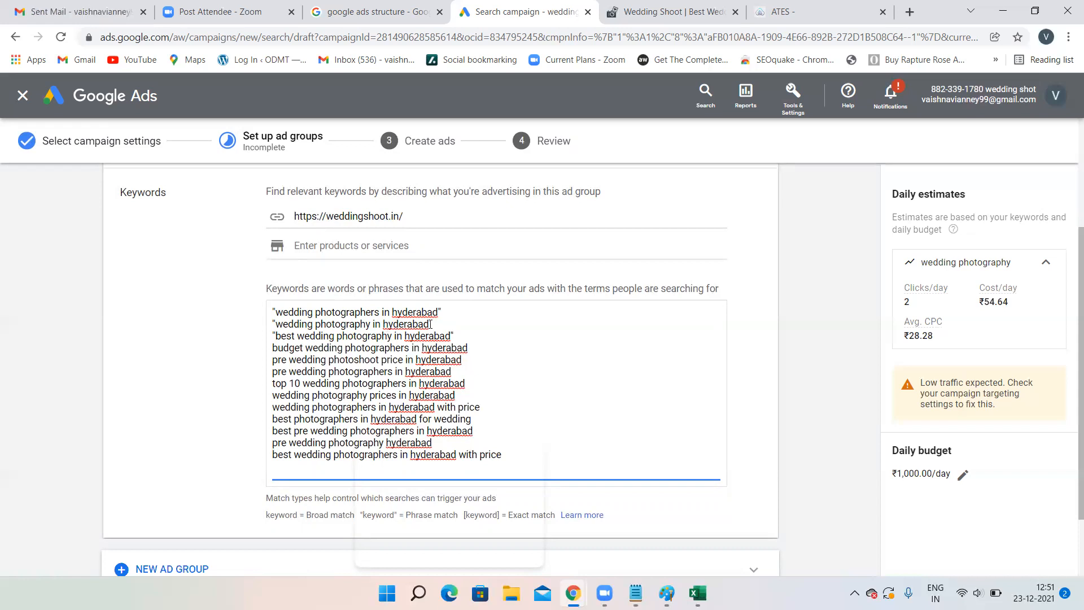
{"action": "left_click_drag", "start_coordinate": [455, 336], "coordinate": [249, 339]}
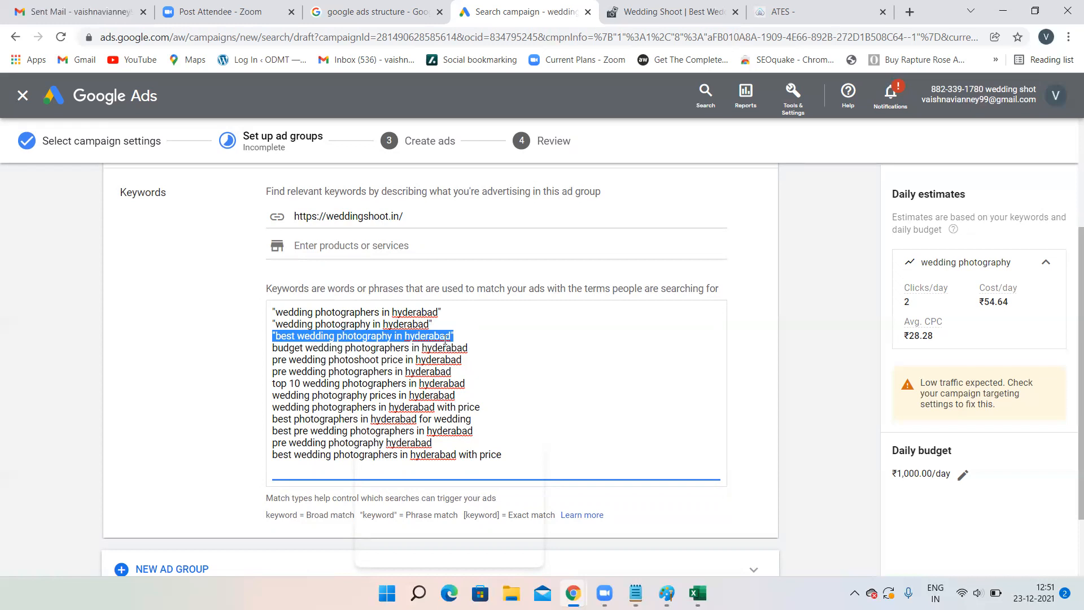
{"action": "left_click", "coordinate": [463, 336]}
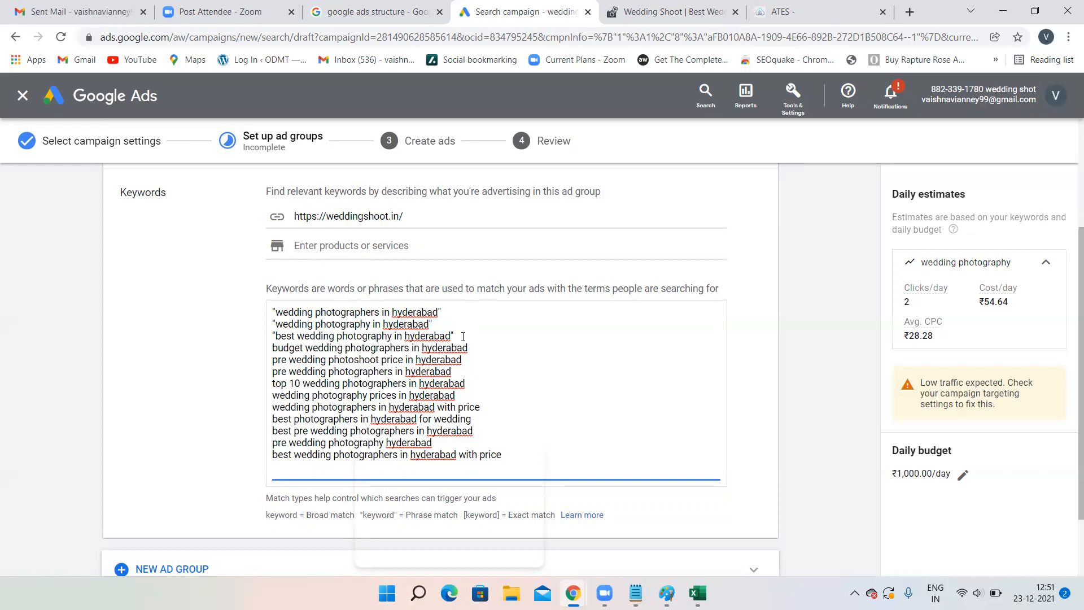
{"action": "type", "text": "\""}
{"action": "left_click_drag", "start_coordinate": [462, 338], "coordinate": [275, 336]}
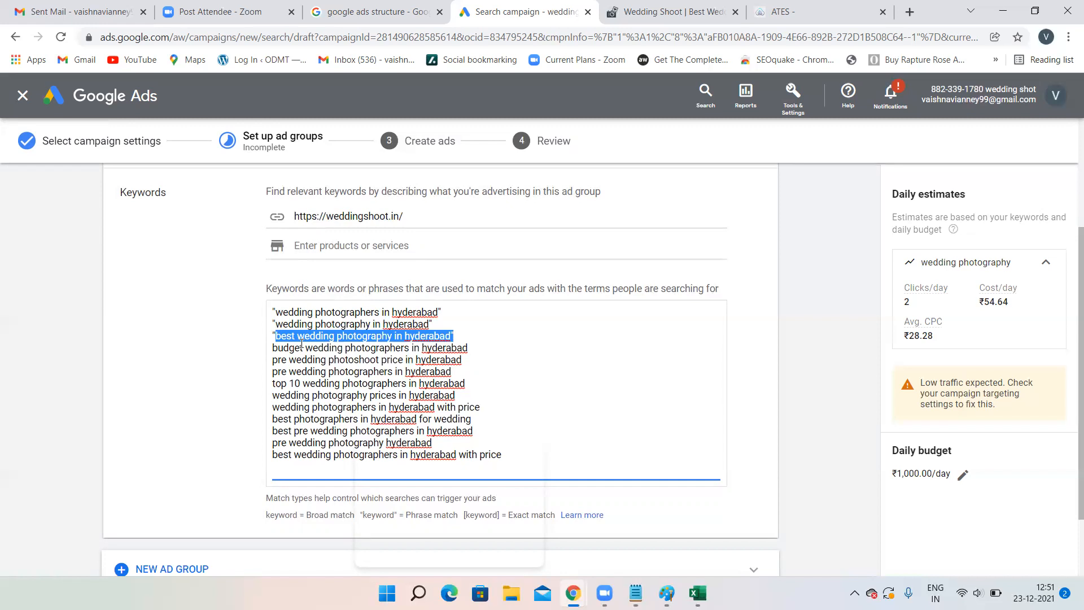
{"action": "key", "text": "BackSpace"}
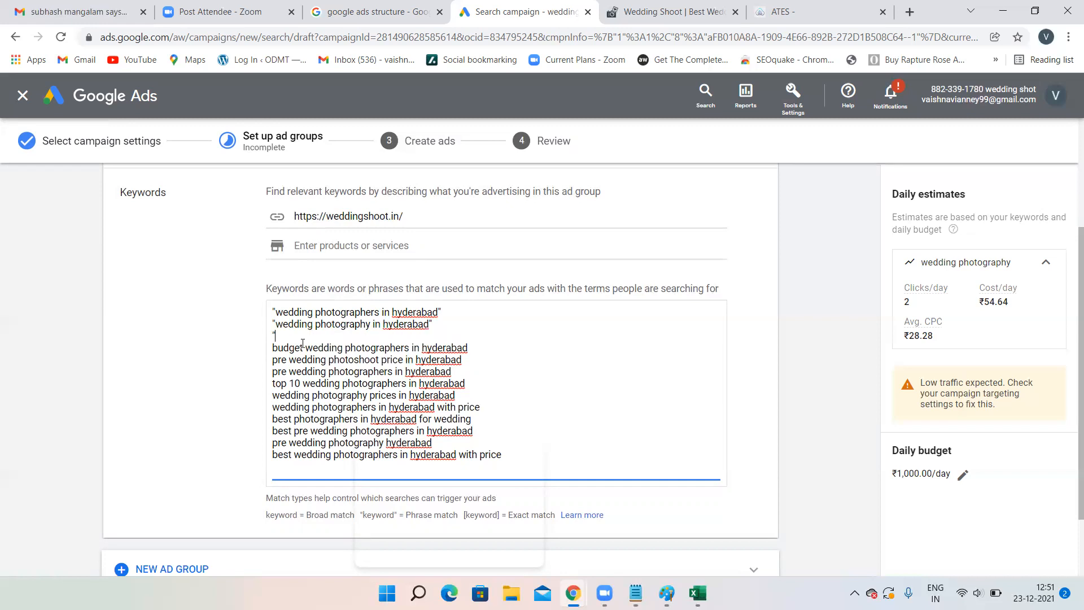
{"action": "key", "text": "BackSpace"}
{"action": "key", "text": "BackSpace"}
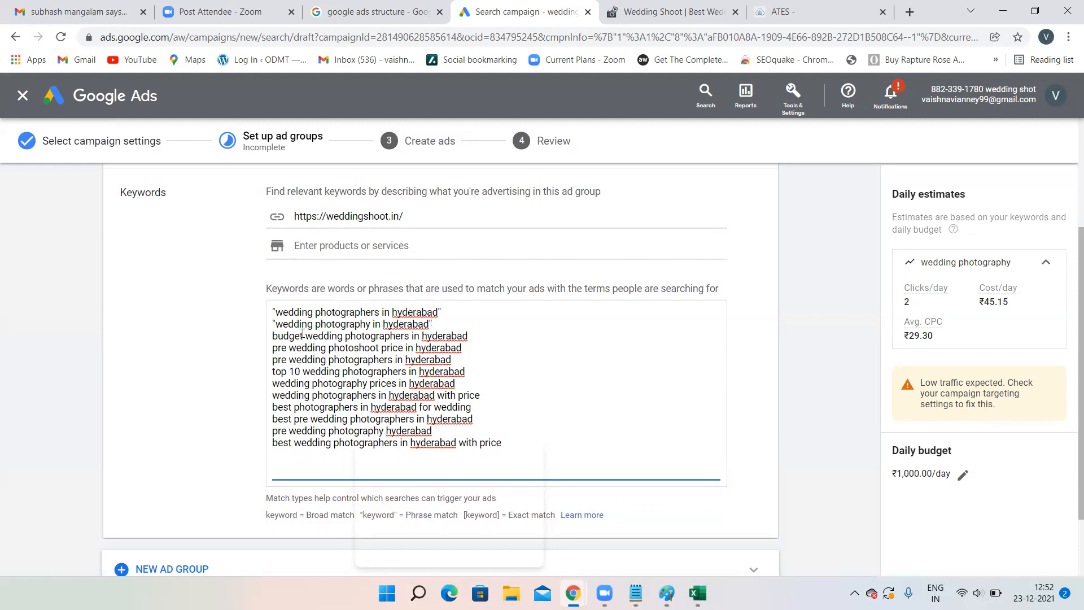
Step: Remove the "budget wedding photographers in hyderabad" line from the keyword list
{"action": "left_click_drag", "start_coordinate": [489, 335], "coordinate": [270, 339]}
{"action": "key", "text": "BackSpace"}
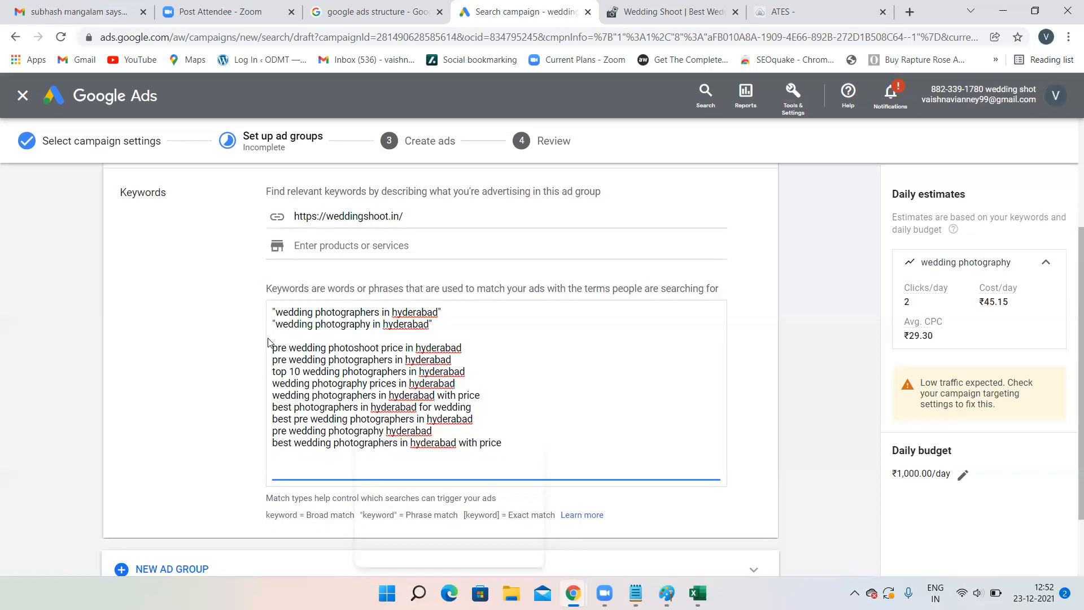
{"action": "key", "text": "BackSpace"}
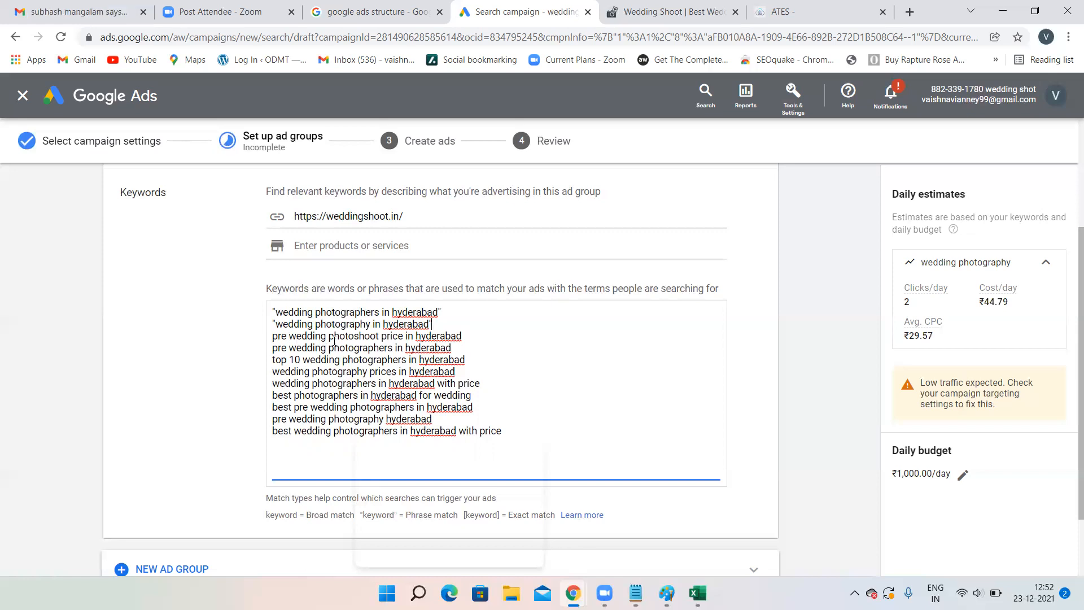
Step: Make "pre wedding photoshoot price in hyderabad" a phrase match keyword by enclosing it in double quotation marks
{"action": "left_click", "coordinate": [473, 335]}
{"action": "type", "text": "\""}
{"action": "left_click", "coordinate": [273, 336]}
{"action": "type", "text": "\""}
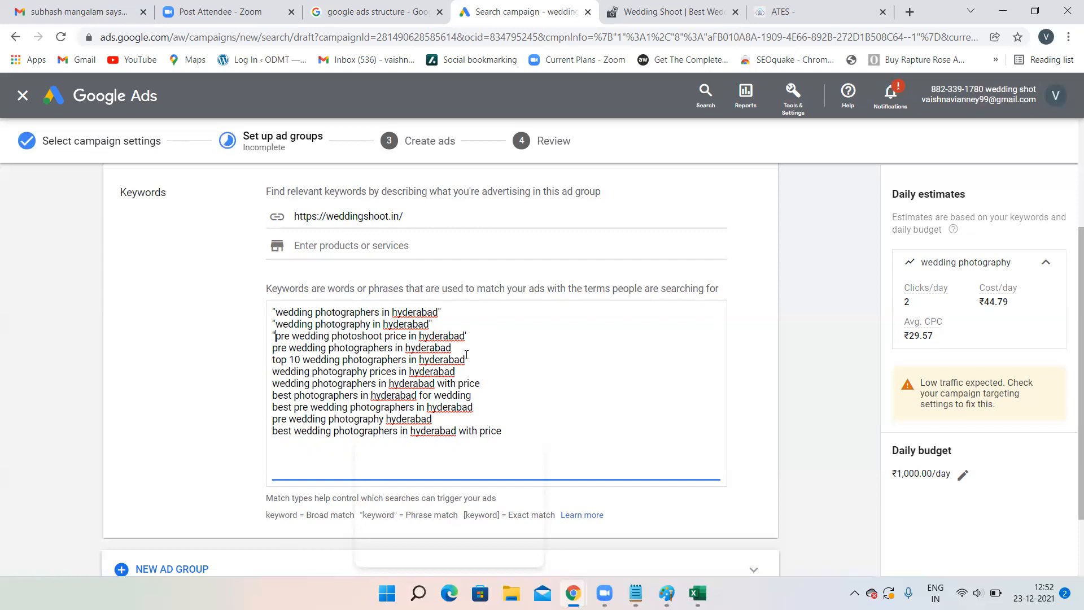
Step: Delete the keywords "pre wedding photographers in hyderabad" and "top 10 wedding photographers in hyderabad" from the list
{"action": "left_click_drag", "start_coordinate": [459, 350], "coordinate": [272, 348]}
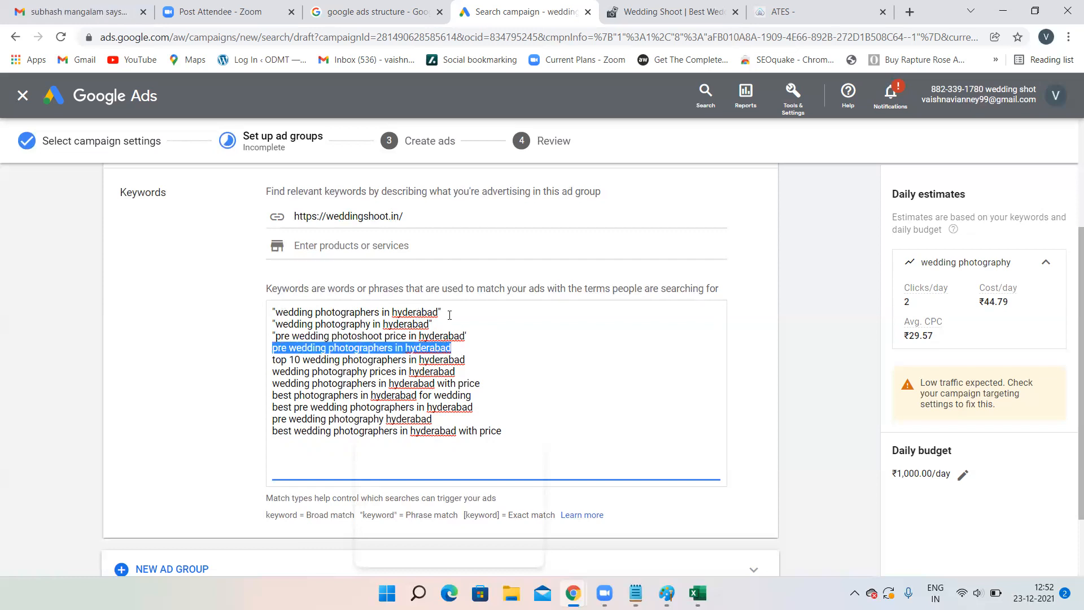
{"action": "key", "text": "BackSpace"}
{"action": "key", "text": "BackSpace"}
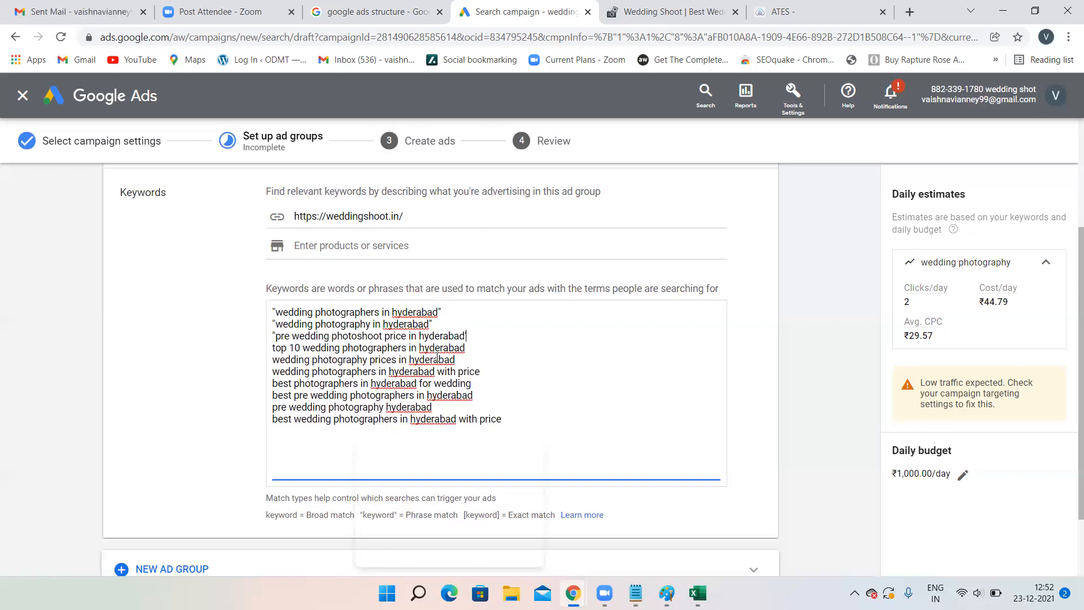
{"action": "left_click_drag", "start_coordinate": [466, 348], "coordinate": [258, 349]}
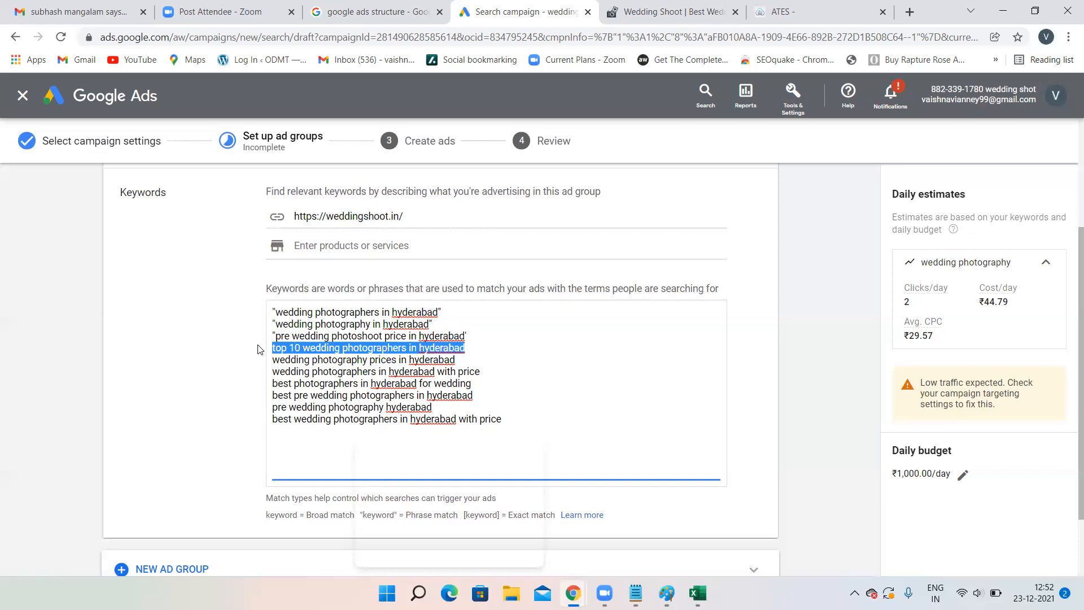
{"action": "key", "text": "BackSpace"}
{"action": "key", "text": "BackSpace"}
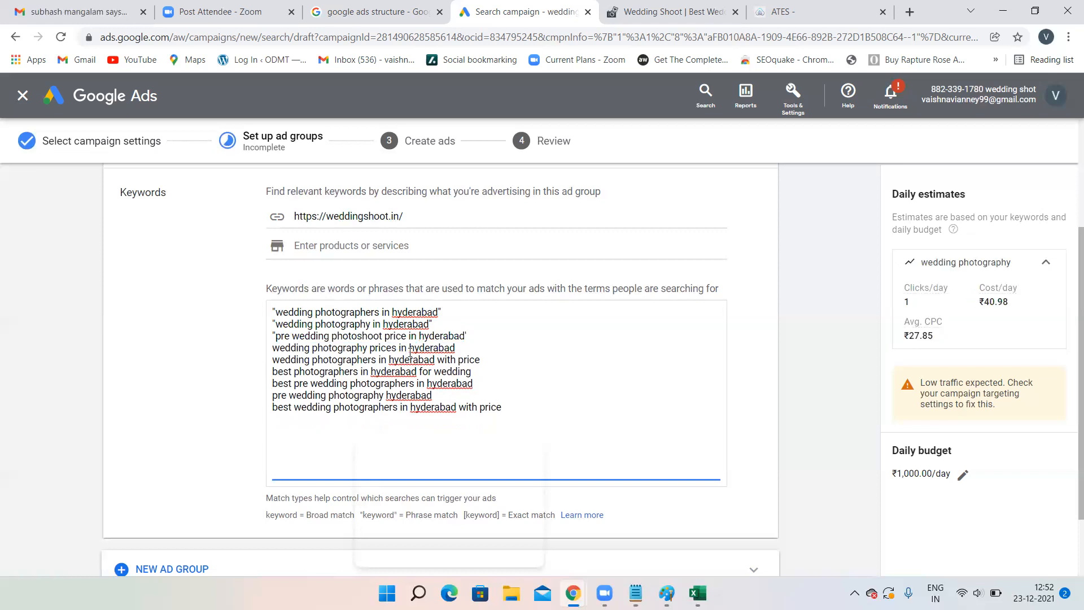
Step: Enclose "wedding photography prices in hyderabad" in double quotation marks to make it a phrase match keyword
{"action": "left_click", "coordinate": [456, 347]}
{"action": "type", "text": "\""}
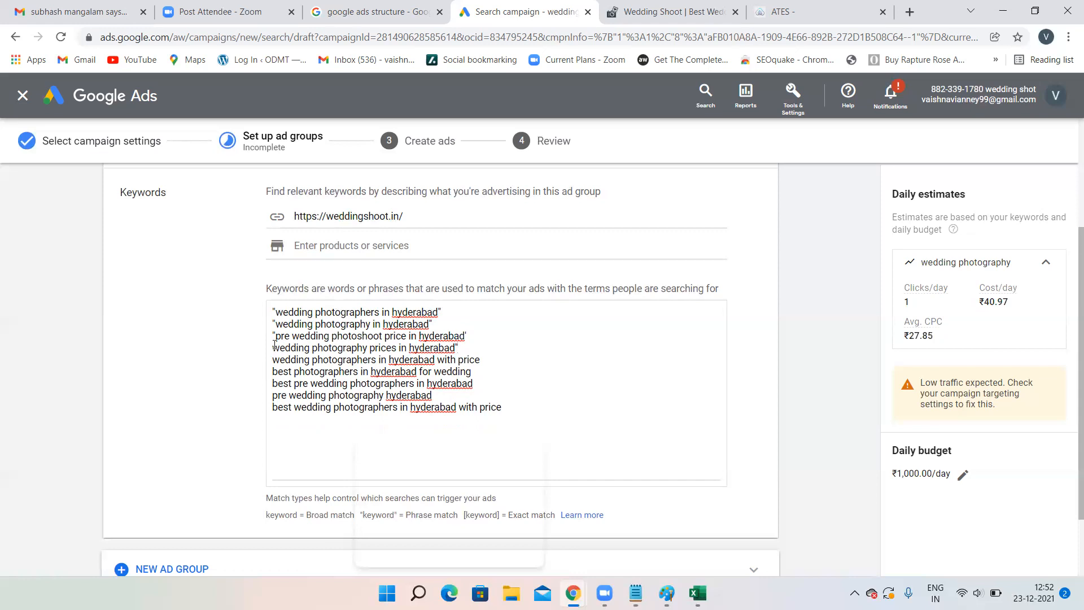
{"action": "left_click", "coordinate": [273, 347]}
{"action": "type", "text": "\""}
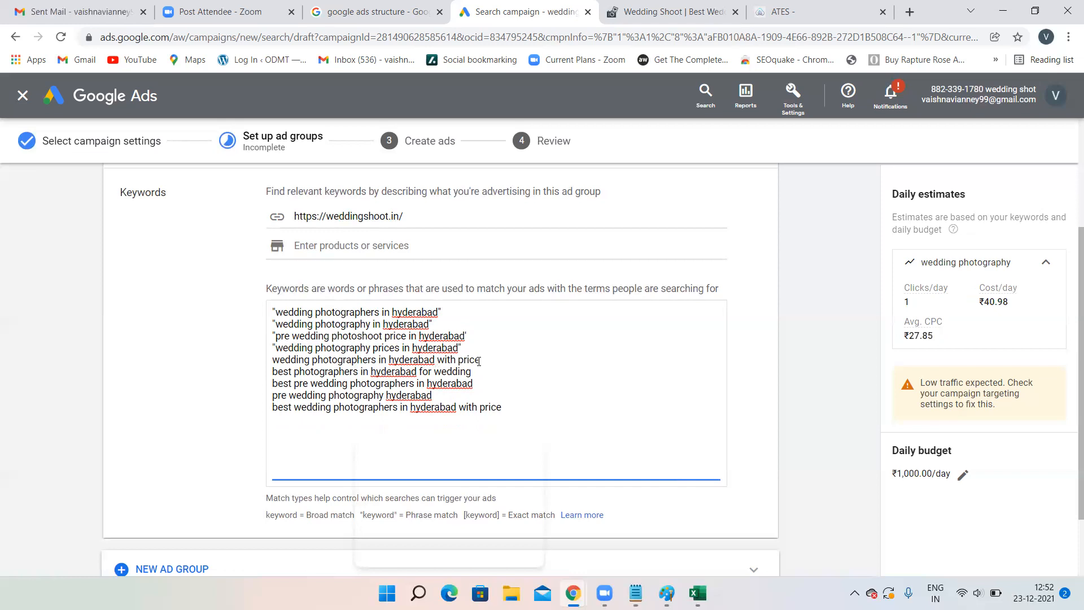
Step: Delete the keyword "wedding photographers in hyderabad with price" from the list
{"action": "left_click_drag", "start_coordinate": [273, 359], "coordinate": [438, 359]}
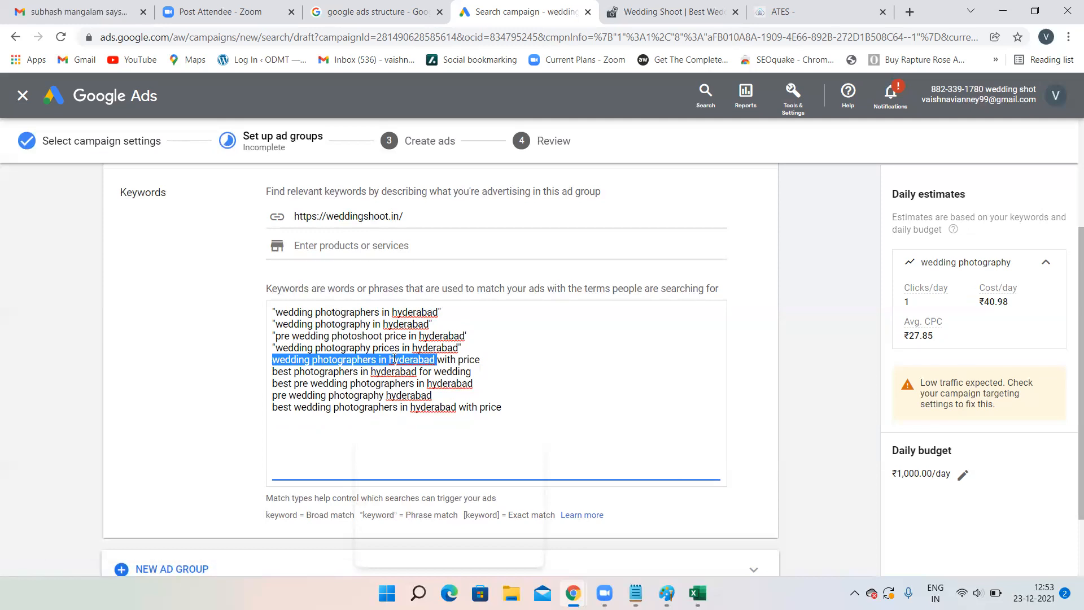
{"action": "left_click_drag", "start_coordinate": [485, 360], "coordinate": [275, 354]}
{"action": "key", "text": "BackSpace"}
{"action": "key", "text": "BackSpace"}
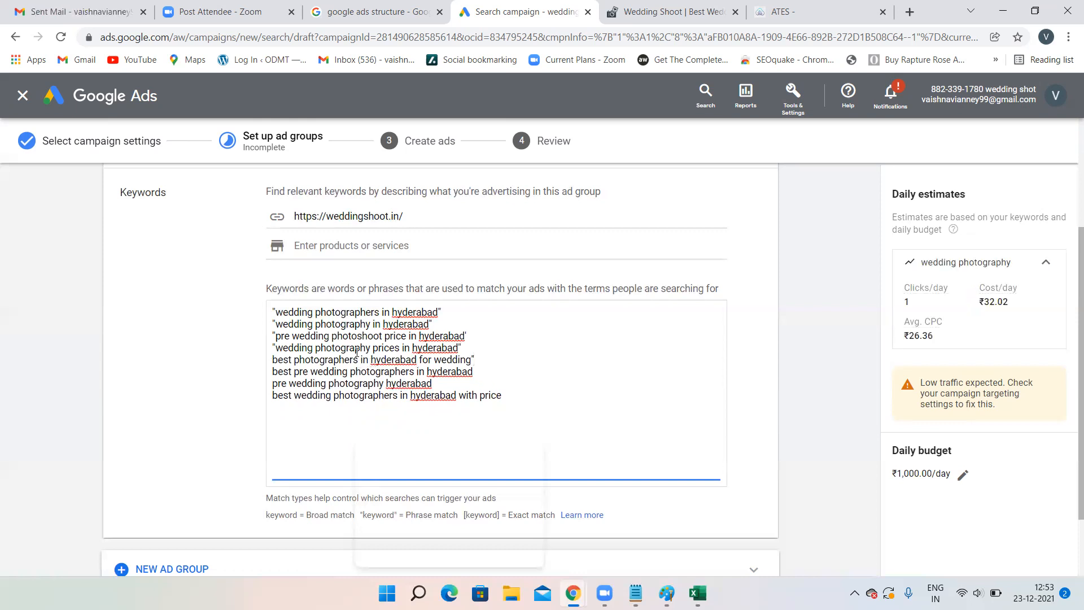
Step: Set "best photographers in hyderabad for wedding" and "best pre wedding photographers in hyderabad" to phrase match with double quotation marks
{"action": "left_click", "coordinate": [273, 358]}
{"action": "type", "text": "\""}
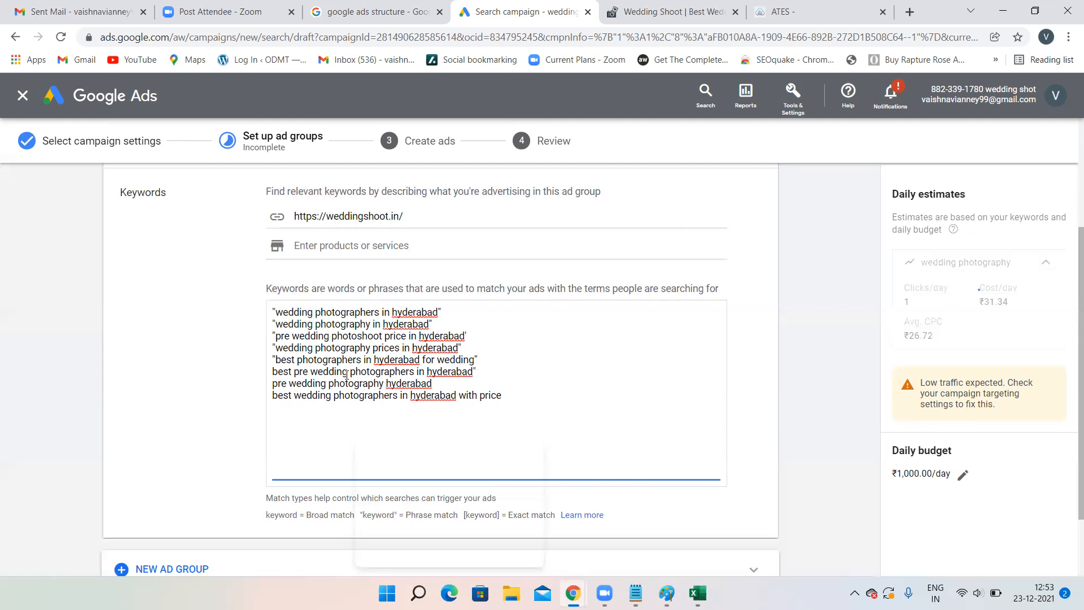
{"action": "left_click", "coordinate": [271, 370]}
{"action": "left_click", "coordinate": [273, 371]}
{"action": "type", "text": "\""}
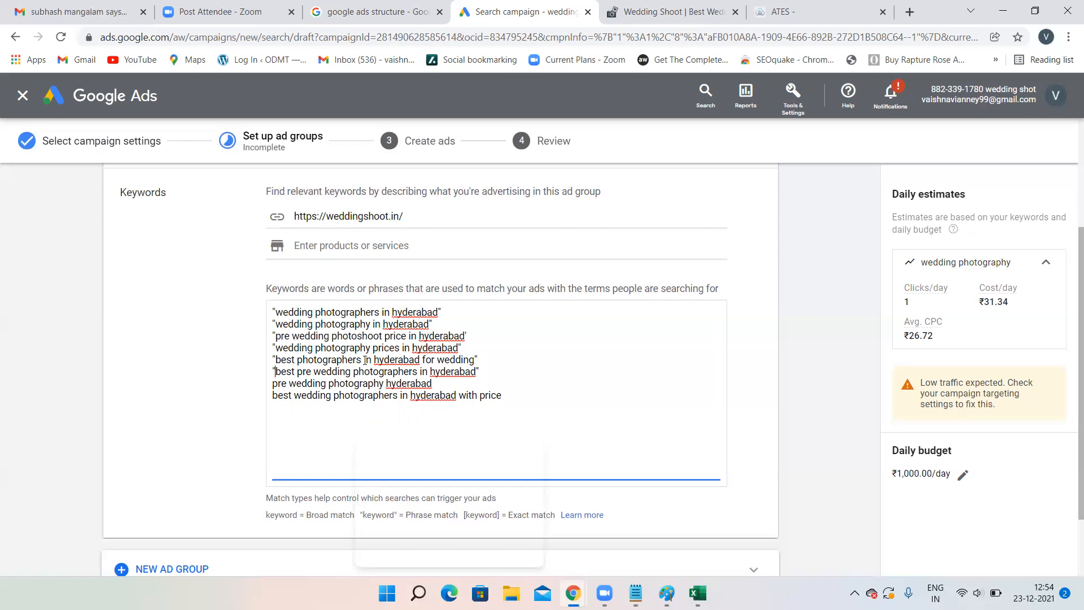
Step: Delete the three keywords listed below "best photographers in hyderabad for wedding"
{"action": "left_click_drag", "start_coordinate": [496, 373], "coordinate": [273, 369]}
{"action": "key", "text": "BackSpace"}
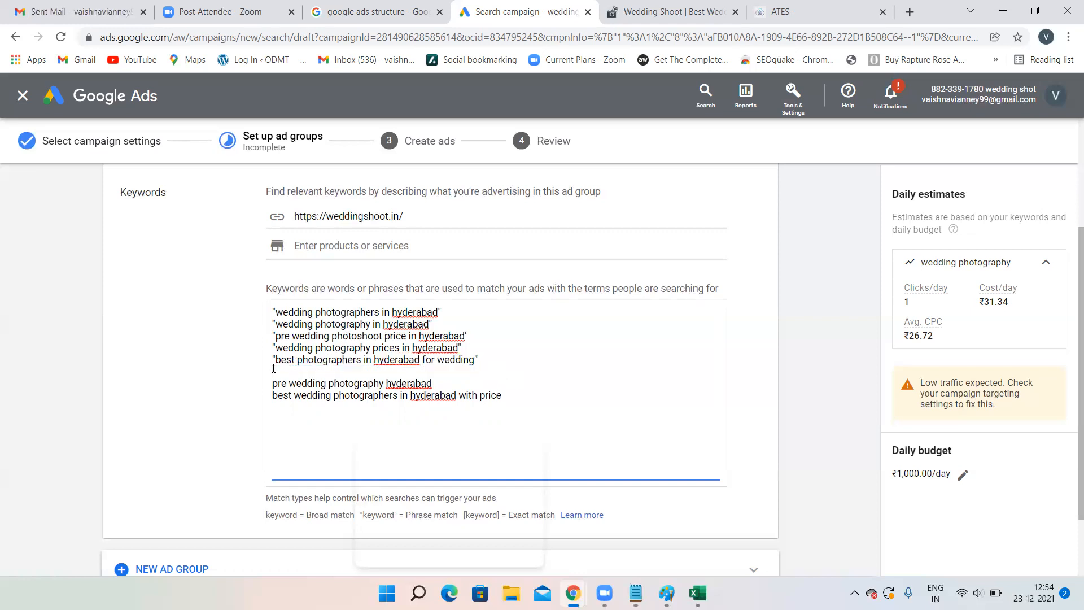
{"action": "left_click_drag", "start_coordinate": [432, 384], "coordinate": [251, 387]}
{"action": "key", "text": "BackSpace"}
{"action": "key", "text": "BackSpace"}
{"action": "key", "text": "BackSpace"}
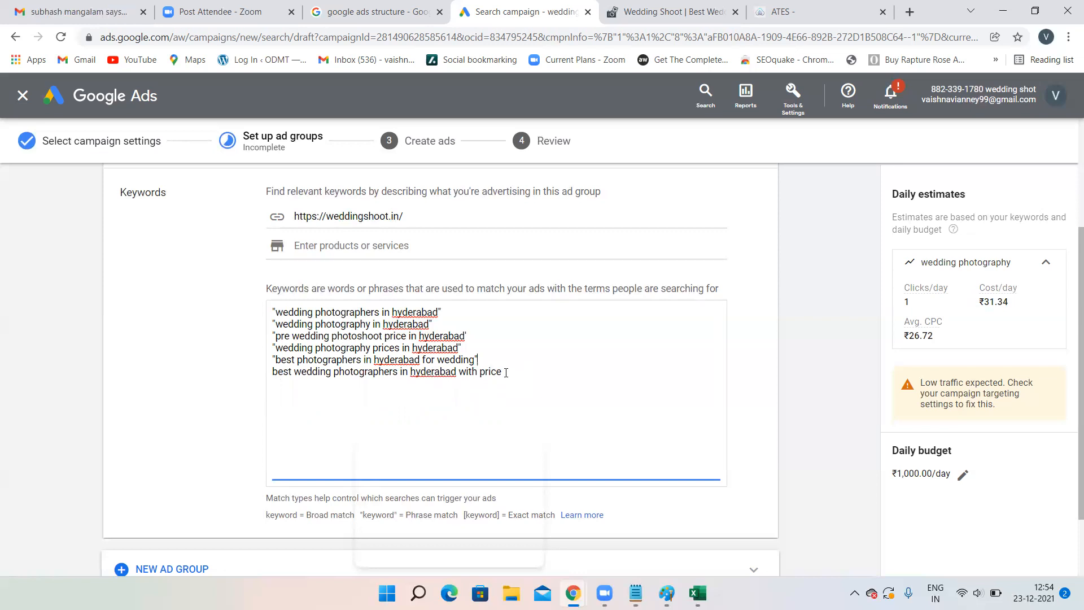
{"action": "left_click_drag", "start_coordinate": [495, 373], "coordinate": [265, 375]}
{"action": "key", "text": "BackSpace"}
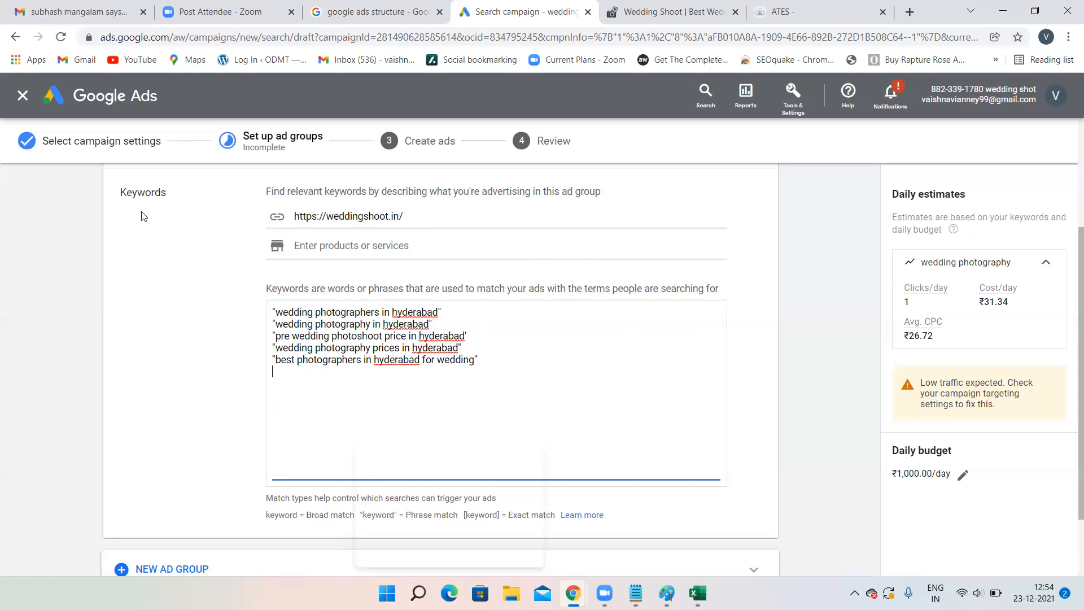
Step: Check the keyword list in the Excel Keyword Stats sheet, and return to the Google Ads campaign setup
{"action": "scroll", "coordinate": [638, 287], "scroll_direction": "down", "scroll_amount": 2}
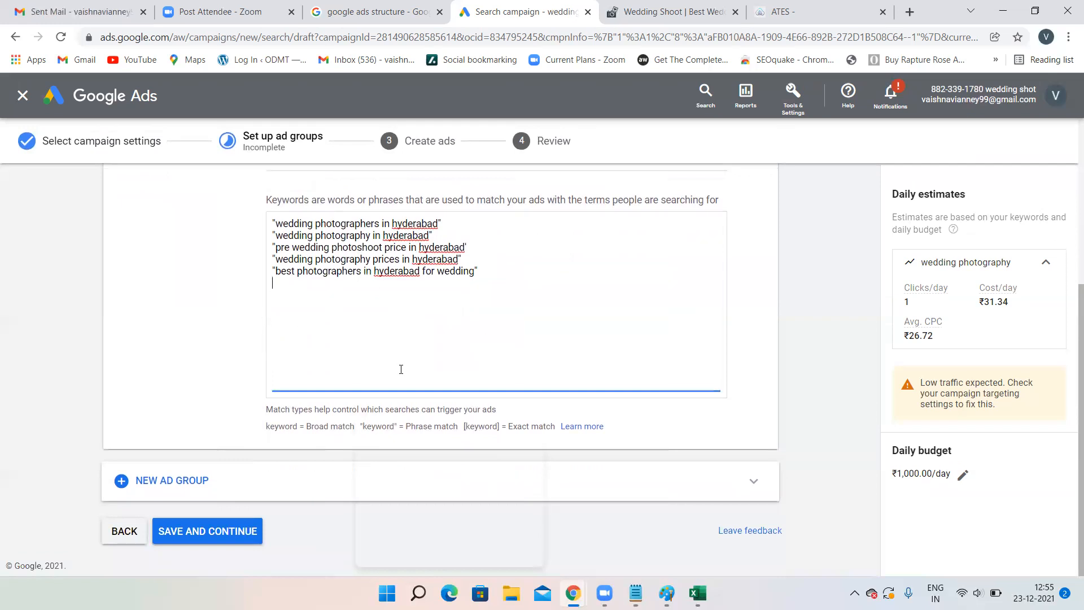
{"action": "left_click", "coordinate": [698, 593]}
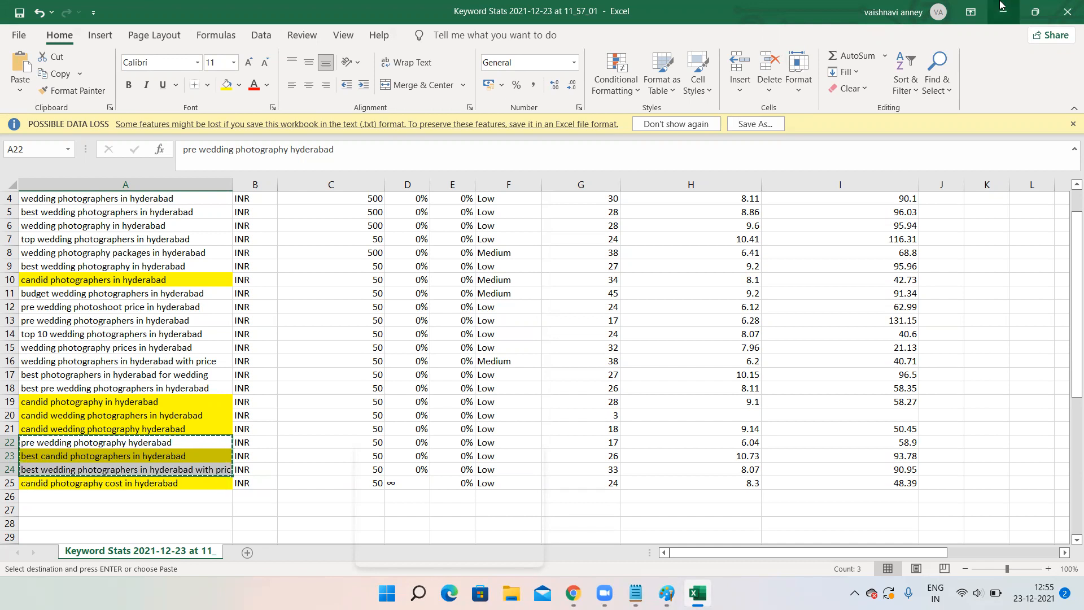
{"action": "key", "text": "alt+Tab"}
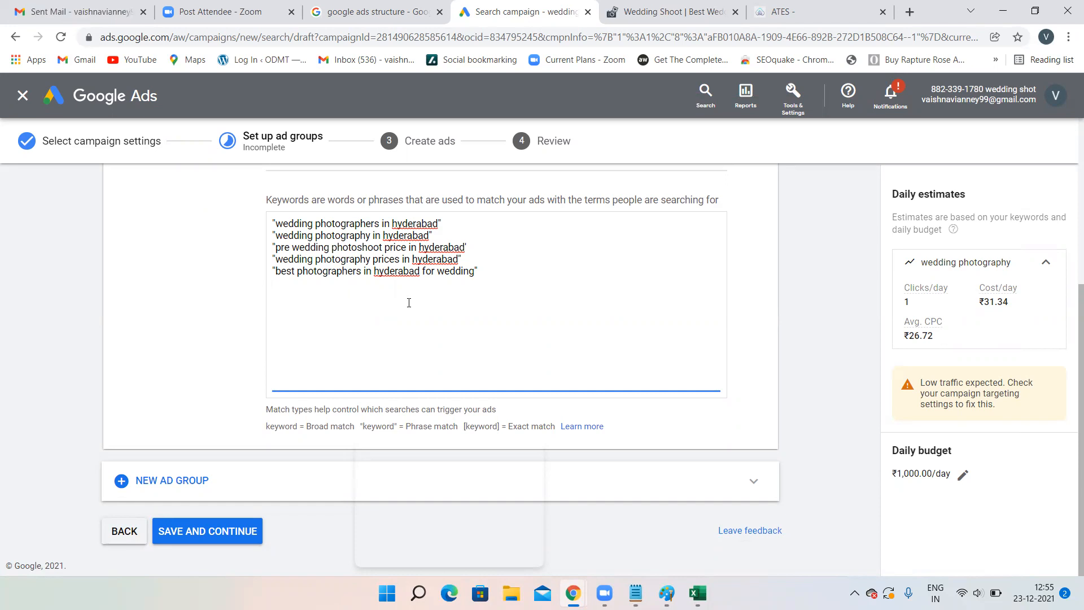
Step: Add a second ad group to the campaign and name it Candid Photography
{"action": "left_click", "coordinate": [160, 483]}
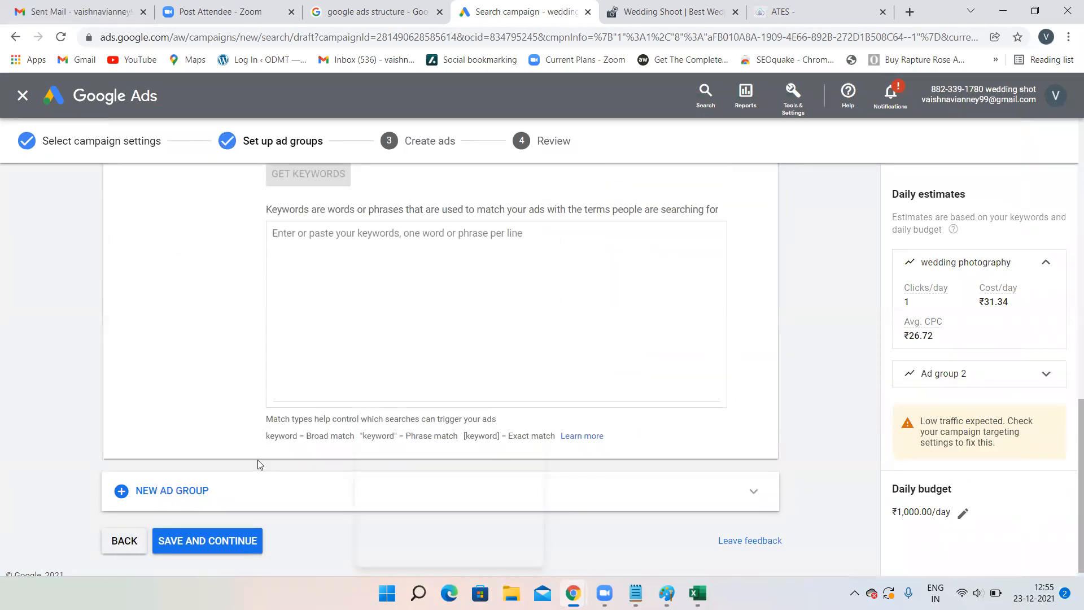
{"action": "scroll", "coordinate": [299, 406], "scroll_direction": "up", "scroll_amount": 3}
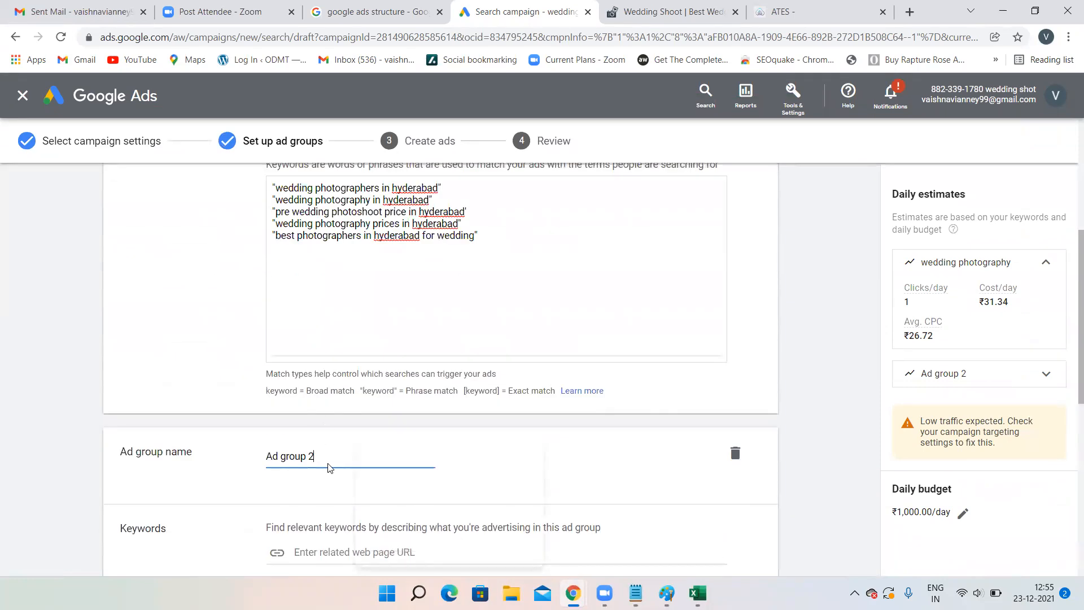
{"action": "left_click_drag", "start_coordinate": [327, 459], "coordinate": [184, 468]}
{"action": "key", "text": "BackSpace"}
{"action": "type", "text": "Ca"}
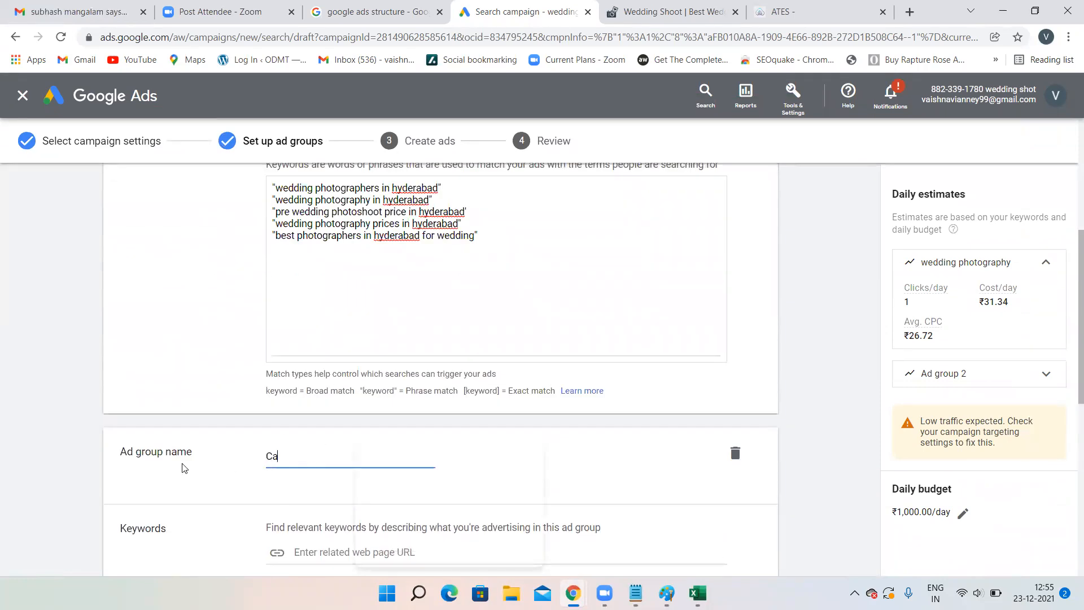
{"action": "type", "text": "ndid Photo"}
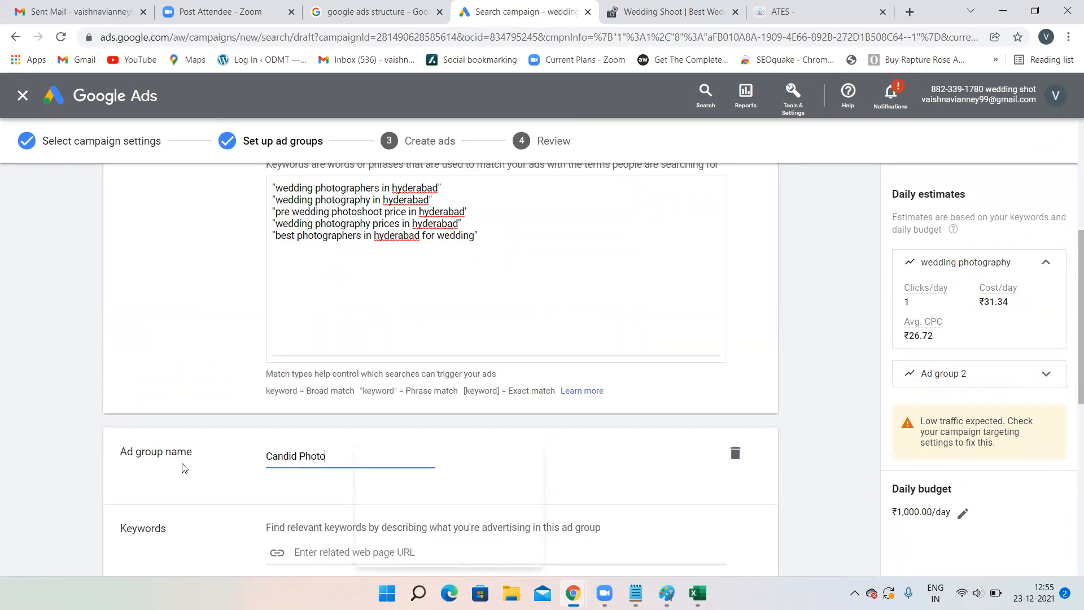
{"action": "type", "text": "graphy"}
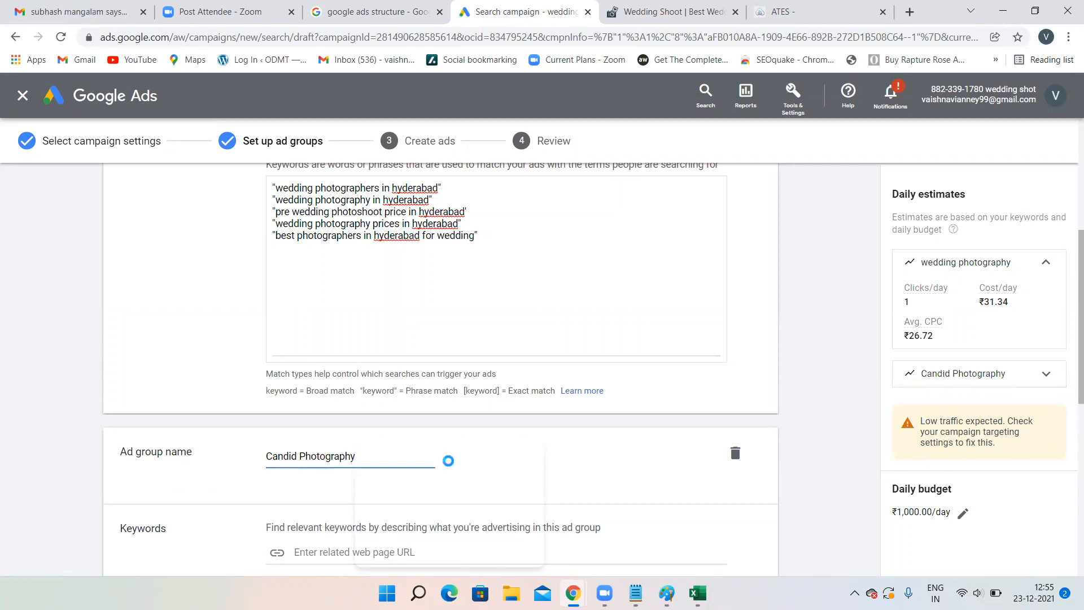
Step: Switch to the Excel Keyword Stats sheet and copy cells A19 to A26 for the Candid Photography ad group's keywords
{"action": "scroll", "coordinate": [569, 249], "scroll_direction": "down", "scroll_amount": 4}
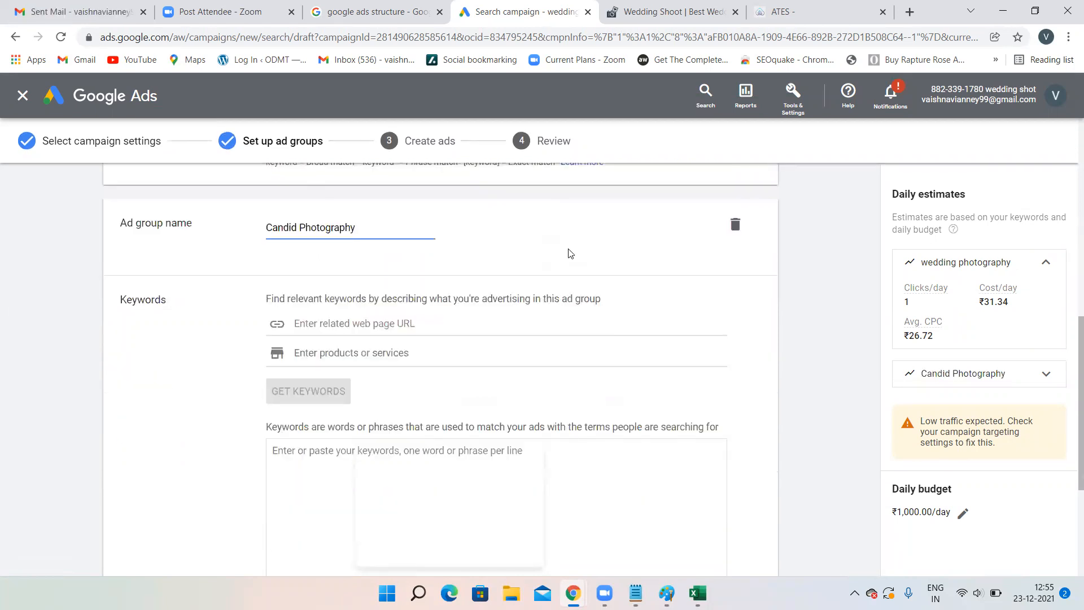
{"action": "scroll", "coordinate": [569, 251], "scroll_direction": "up", "scroll_amount": 9}
{"action": "scroll", "coordinate": [581, 335], "scroll_direction": "down", "scroll_amount": 12}
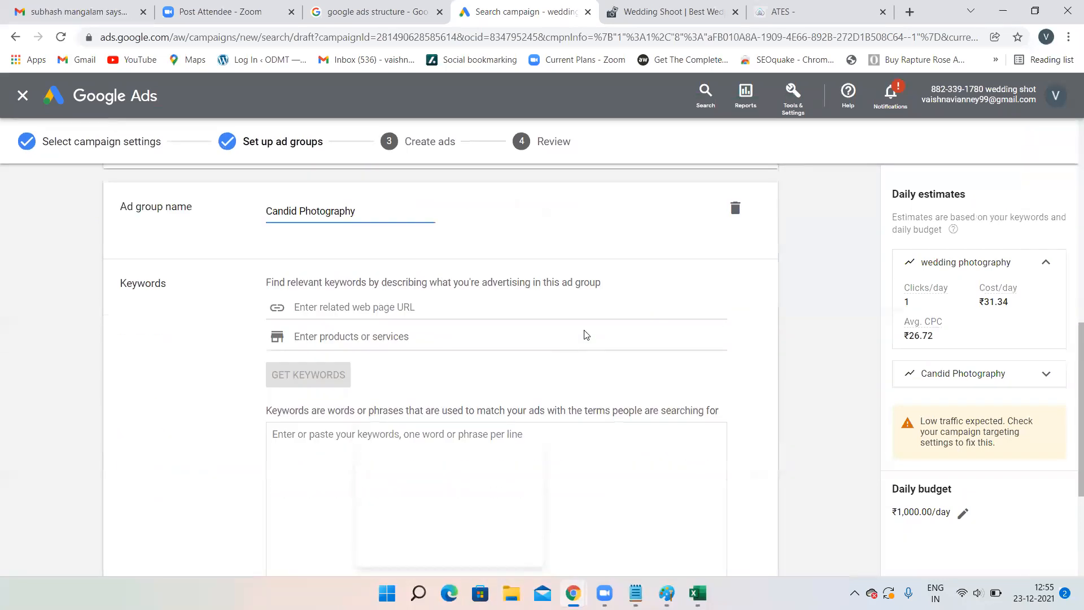
{"action": "scroll", "coordinate": [583, 333], "scroll_direction": "up", "scroll_amount": 2}
{"action": "scroll", "coordinate": [547, 345], "scroll_direction": "down", "scroll_amount": 2}
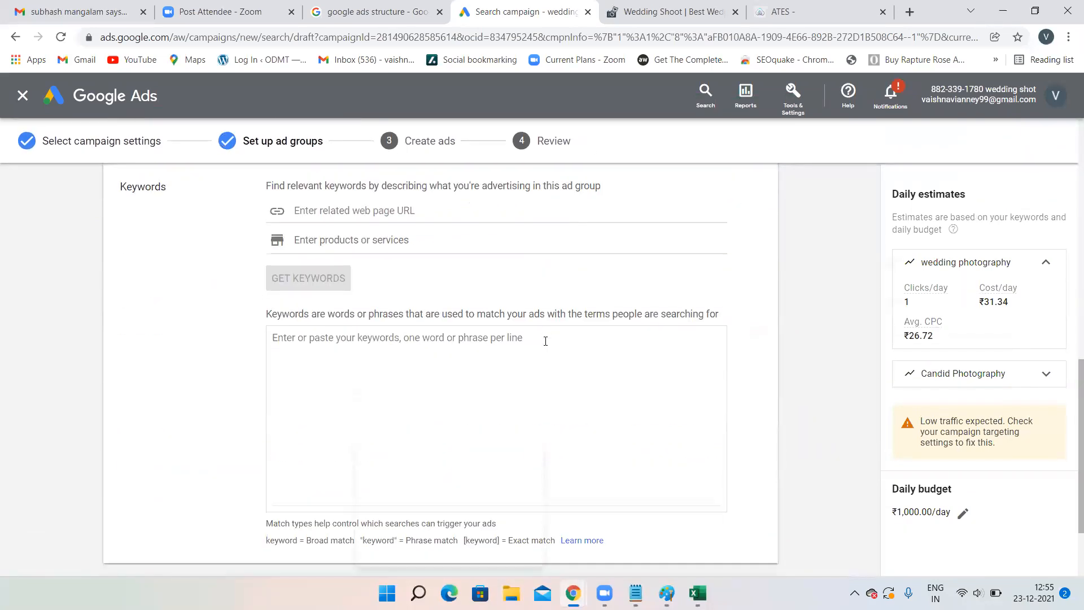
{"action": "left_click", "coordinate": [313, 337]}
{"action": "scroll", "coordinate": [516, 344], "scroll_direction": "down", "scroll_amount": 2}
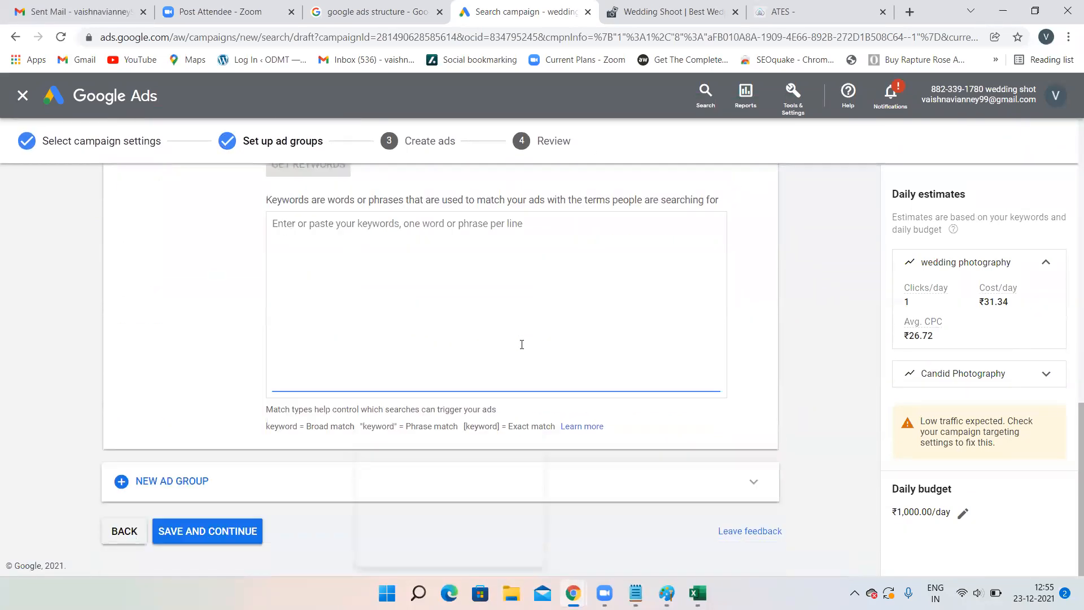
{"action": "left_click", "coordinate": [698, 593]}
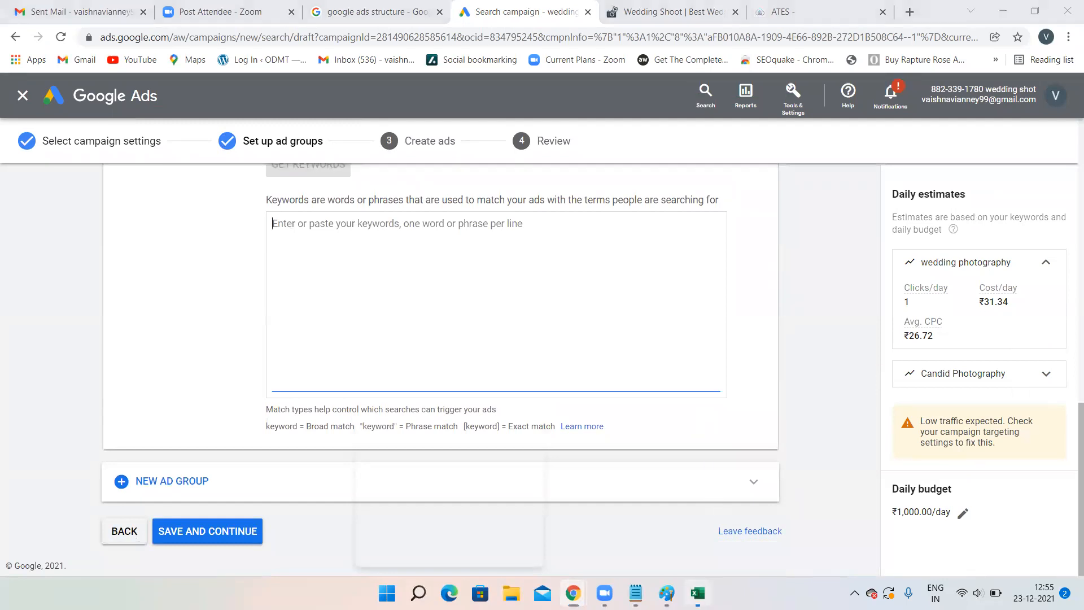
{"action": "type", "text": "pre wedding photography hyderabad best candid photographers in hyderabad best wedding photographers in hyderabad with price"}
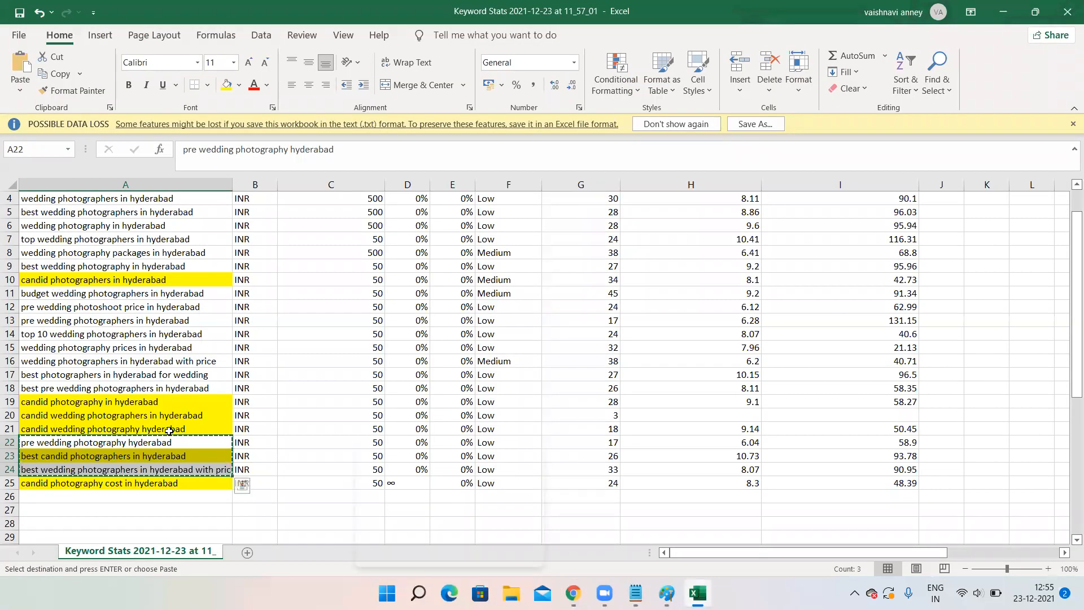
{"action": "left_click_drag", "start_coordinate": [203, 497], "coordinate": [162, 400]}
{"action": "right_click", "coordinate": [162, 400]}
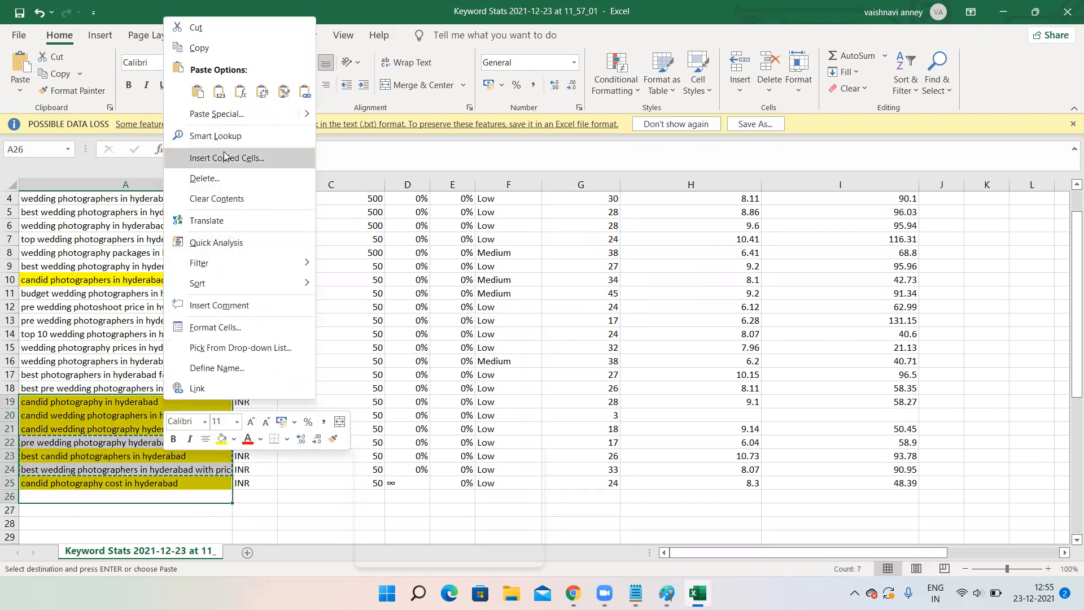
{"action": "left_click", "coordinate": [199, 50]}
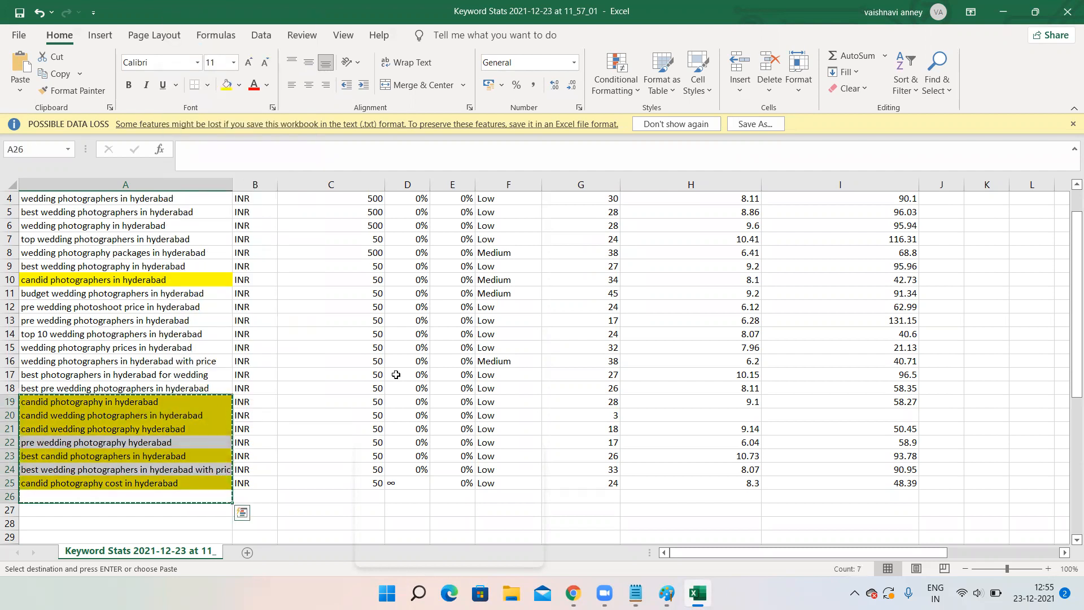
{"action": "key", "text": "Up"}
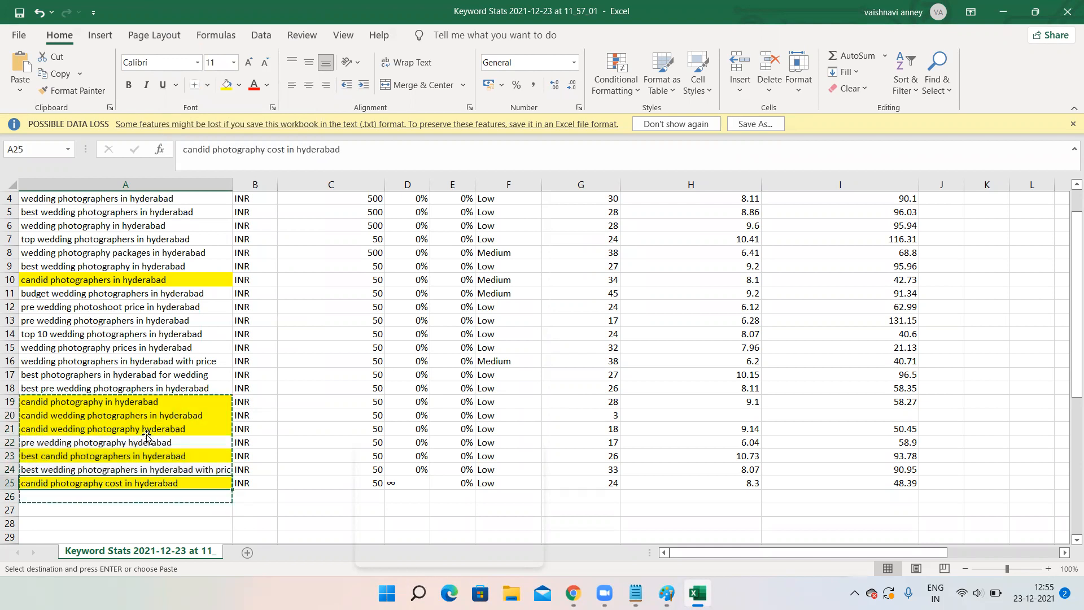
Step: Return to the Google Ads campaign setup and paste the copied keywords into the Candid Photography ad group's keyword list
{"action": "left_click", "coordinate": [1003, 11]}
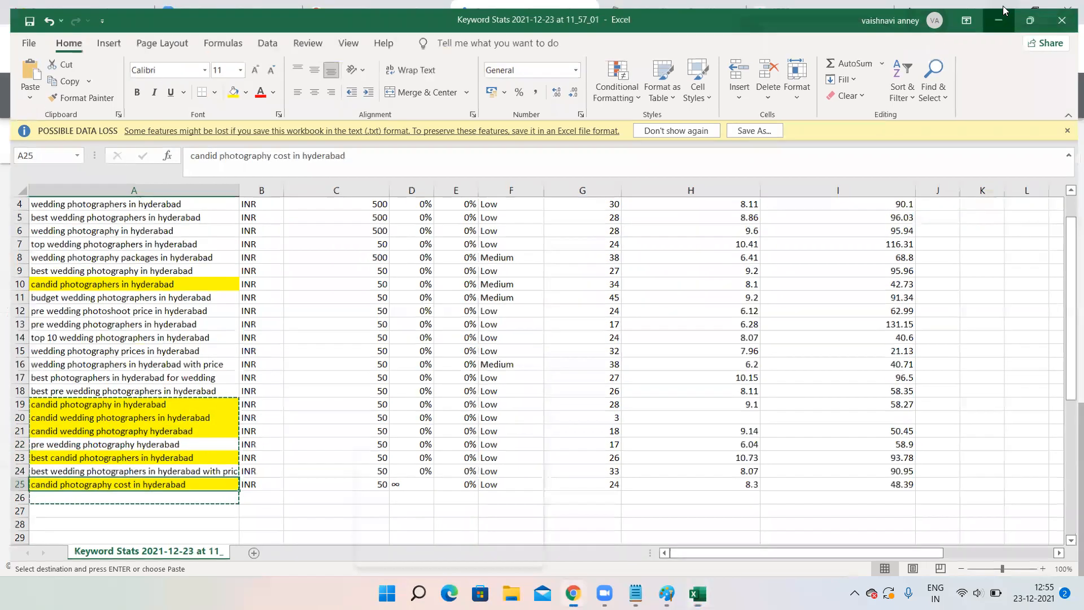
{"action": "right_click", "coordinate": [337, 243]}
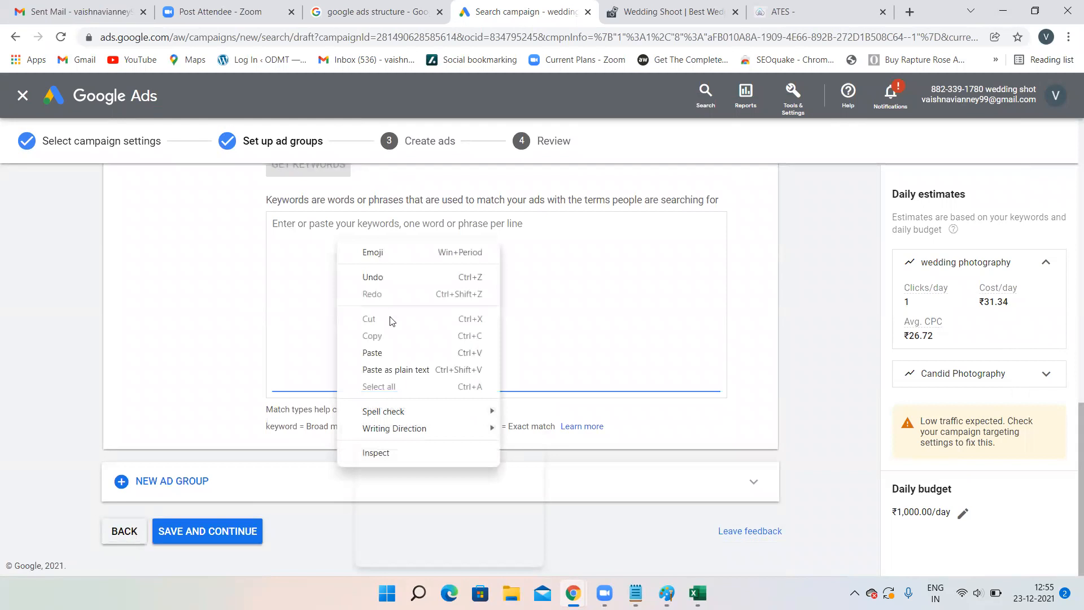
{"action": "left_click", "coordinate": [368, 353]}
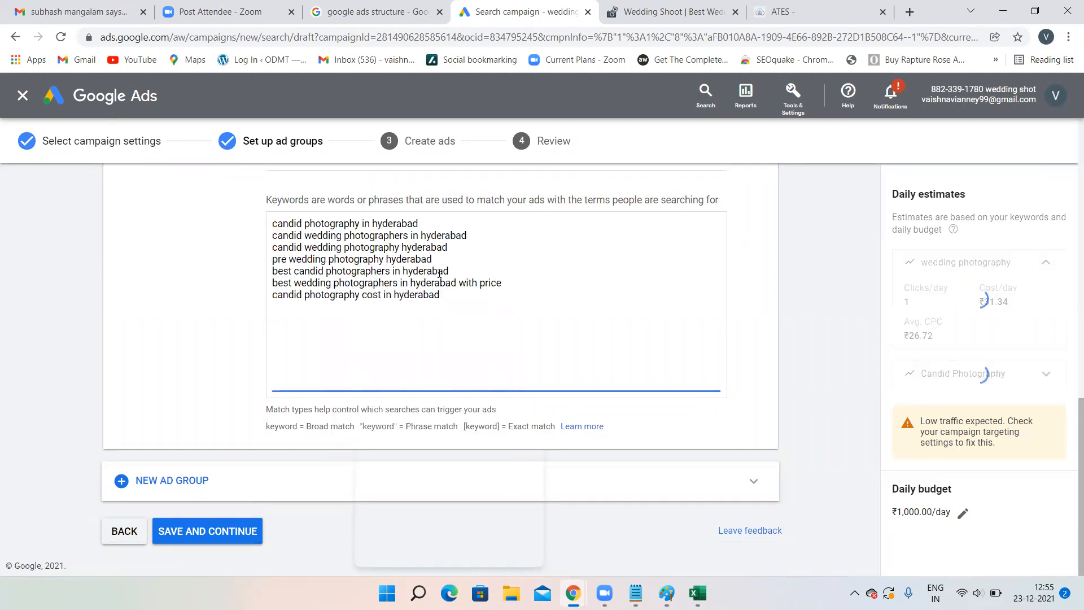
Step: Delete the keywords "pre wedding photography hyderabad" and "best wedding photographers in hyderabad with price" from the Candid Photography ad group
{"action": "left_click_drag", "start_coordinate": [432, 259], "coordinate": [274, 263]}
{"action": "key", "text": "BackSpace"}
{"action": "key", "text": "BackSpace"}
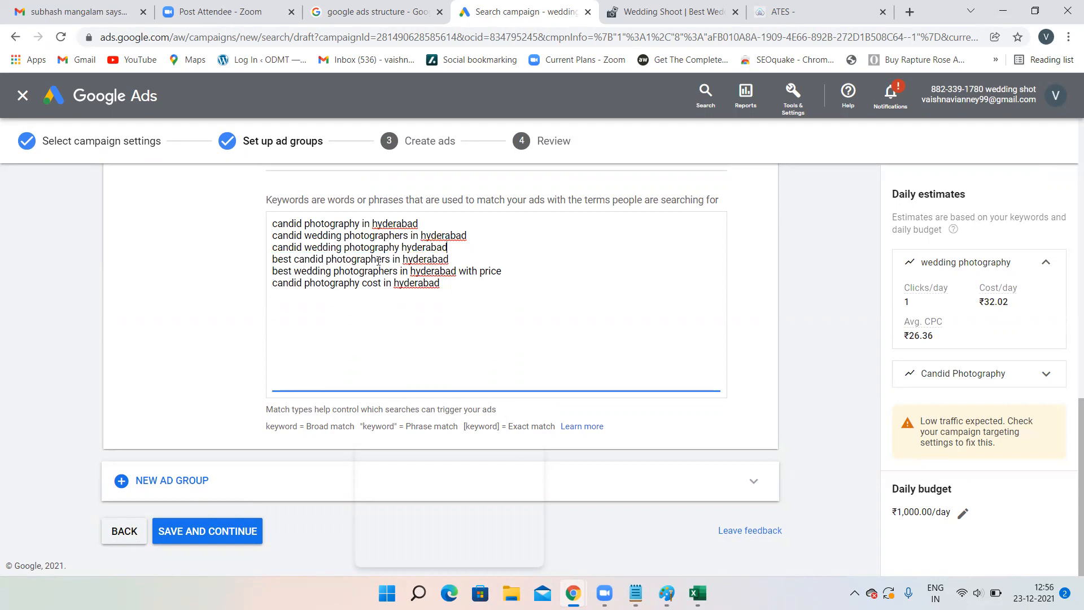
{"action": "left_click_drag", "start_coordinate": [501, 270], "coordinate": [255, 271]}
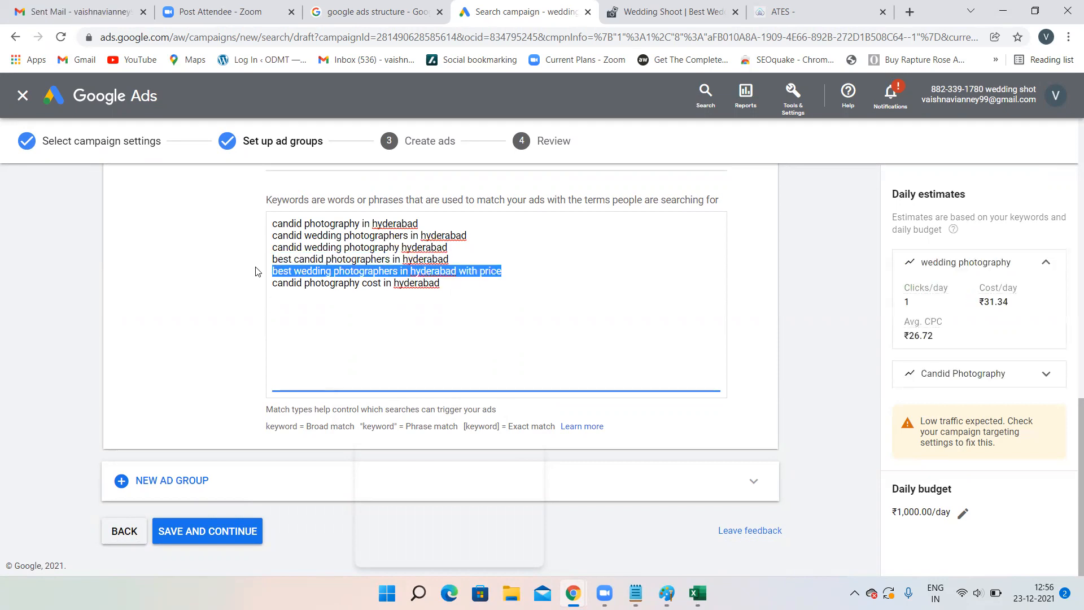
{"action": "key", "text": "BackSpace"}
{"action": "key", "text": "BackSpace"}
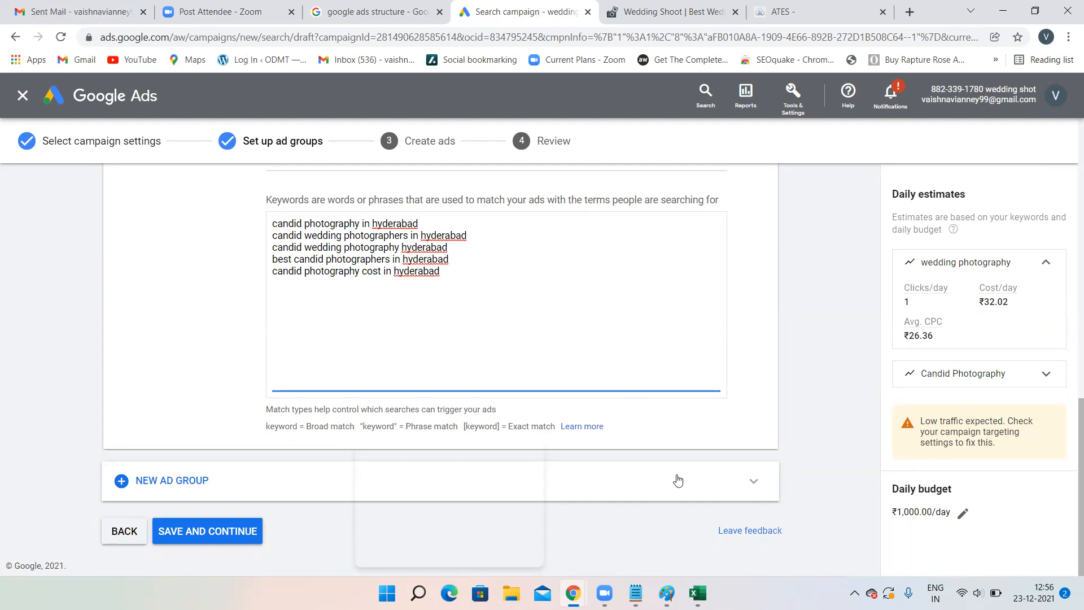
Step: Check the highlighted keywords in the Excel sheet, and add "candid photographers in hyderabad" as the first keyword of the Candid Photography ad group
{"action": "left_click", "coordinate": [698, 593]}
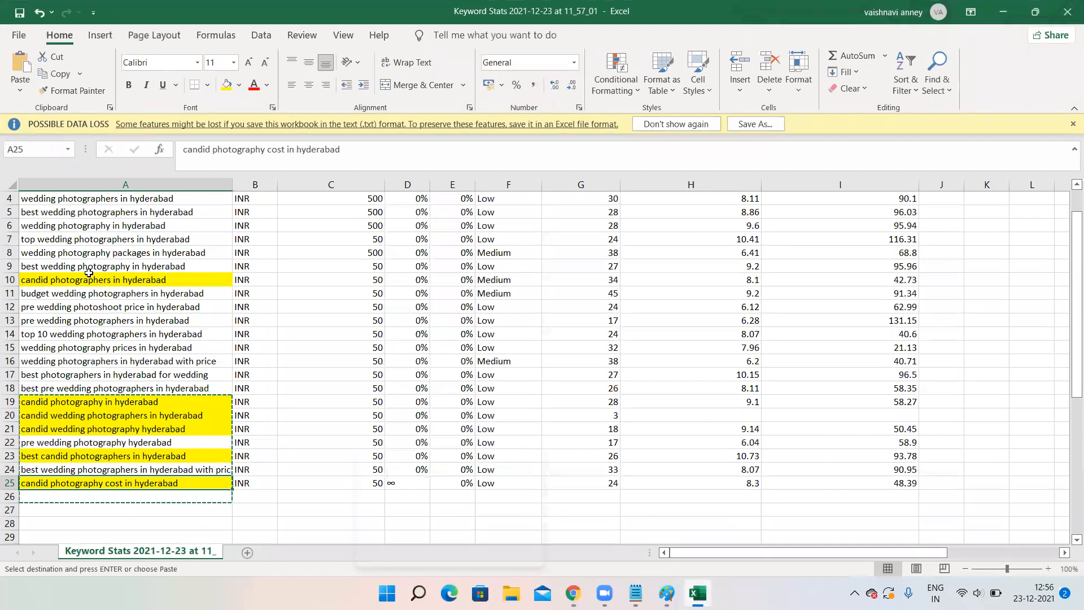
{"action": "left_click", "coordinate": [1007, 8]}
{"action": "left_click", "coordinate": [287, 293]}
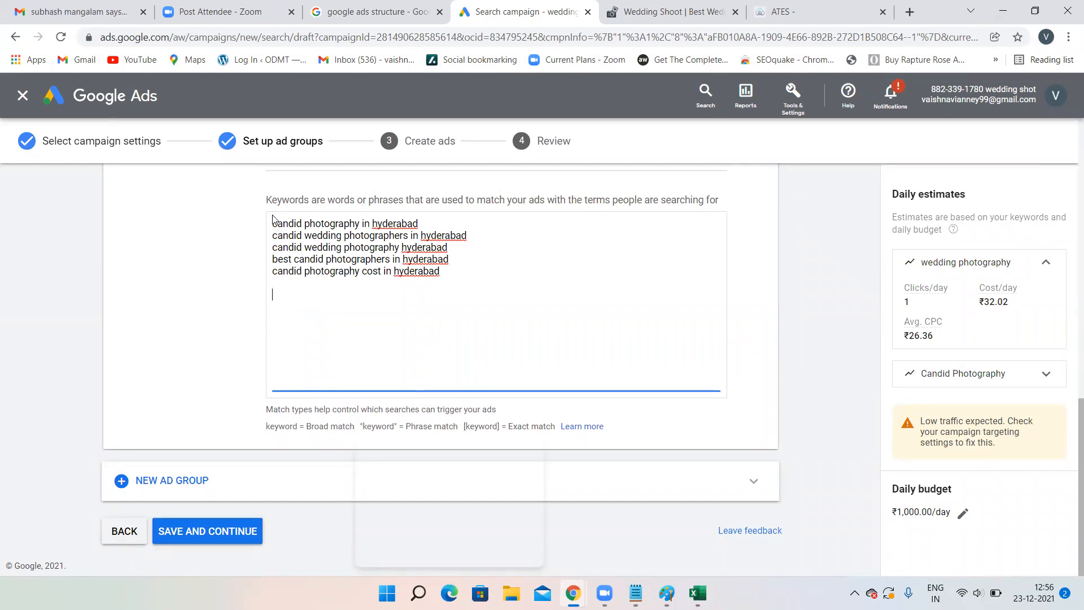
{"action": "key", "text": "ctrl+a"}
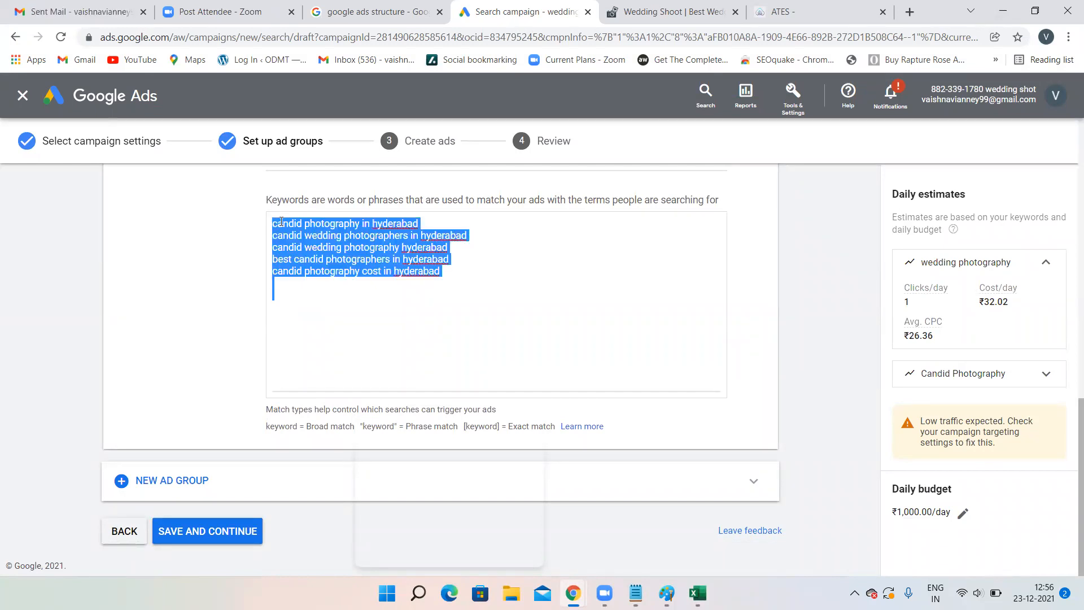
{"action": "left_click", "coordinate": [280, 222]}
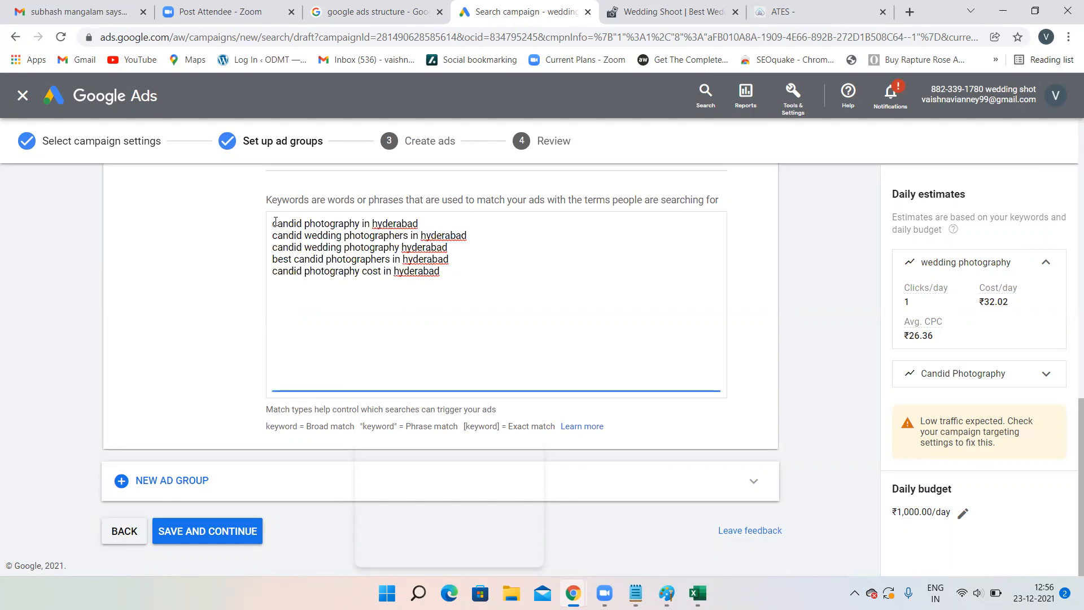
{"action": "type", "text": "candid p"}
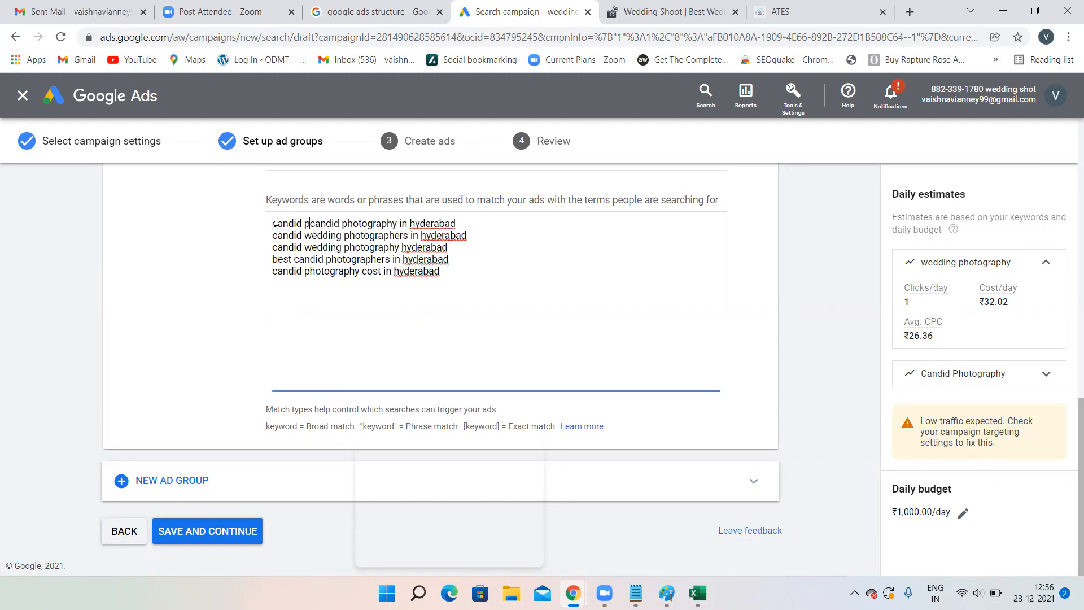
{"action": "type", "text": "hotograp"}
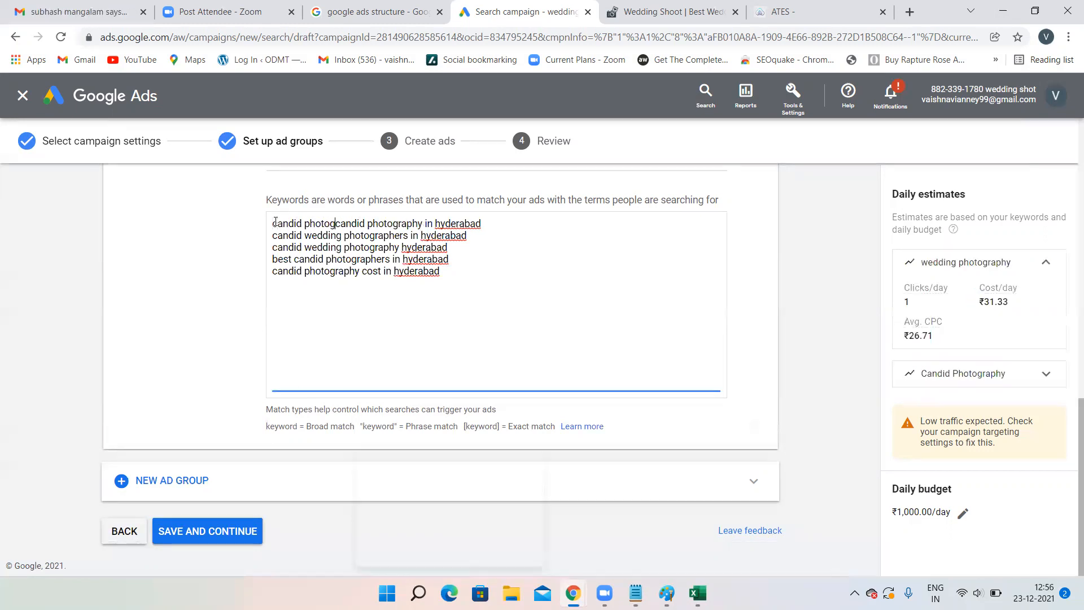
{"action": "type", "text": "hers in "}
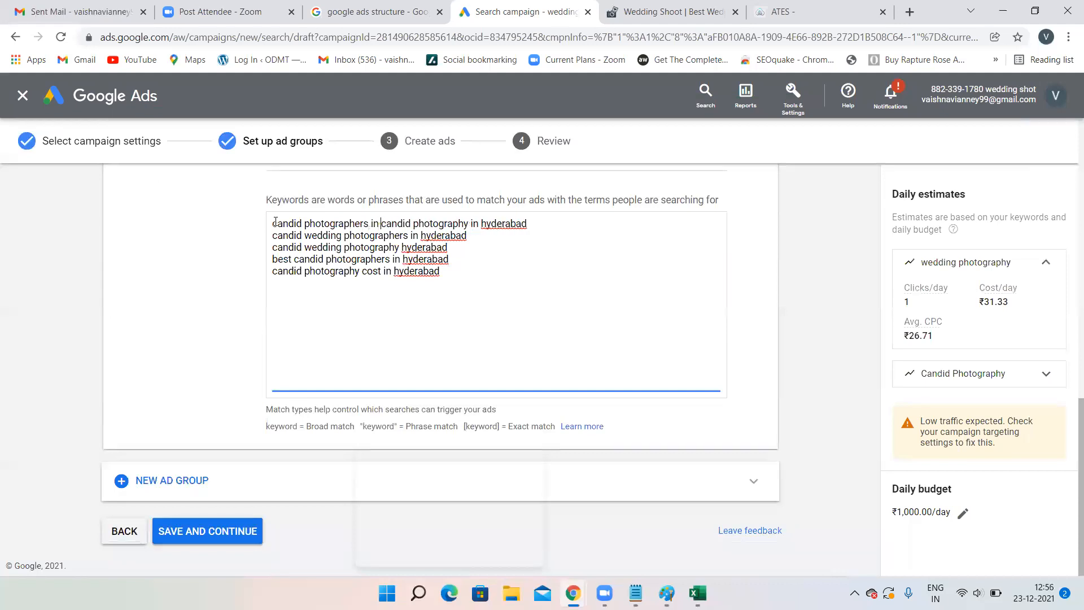
{"action": "type", "text": "hyderabad"}
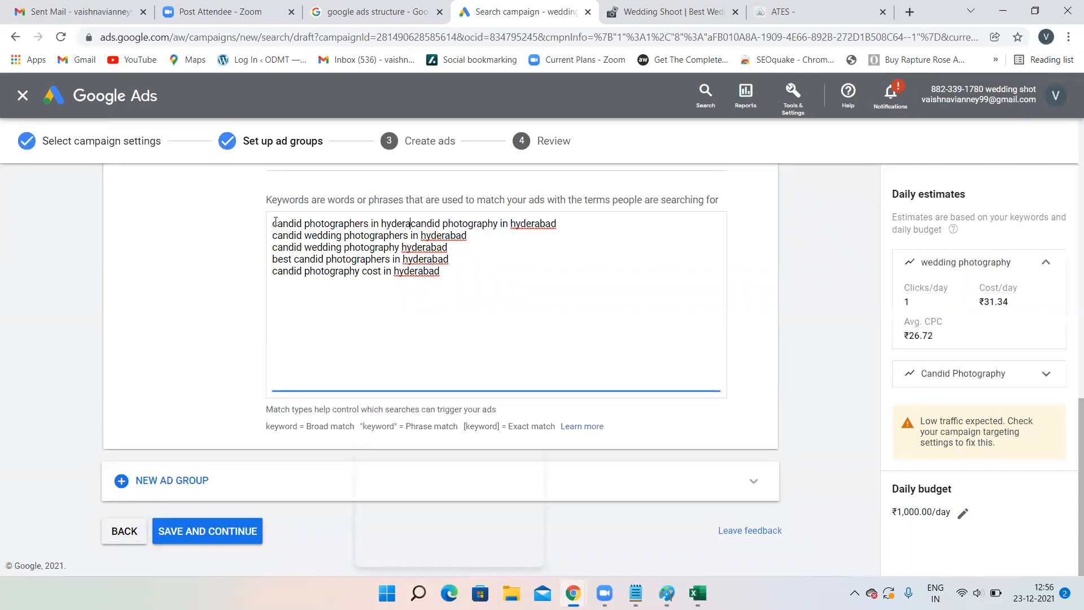
{"action": "key", "text": "Return"}
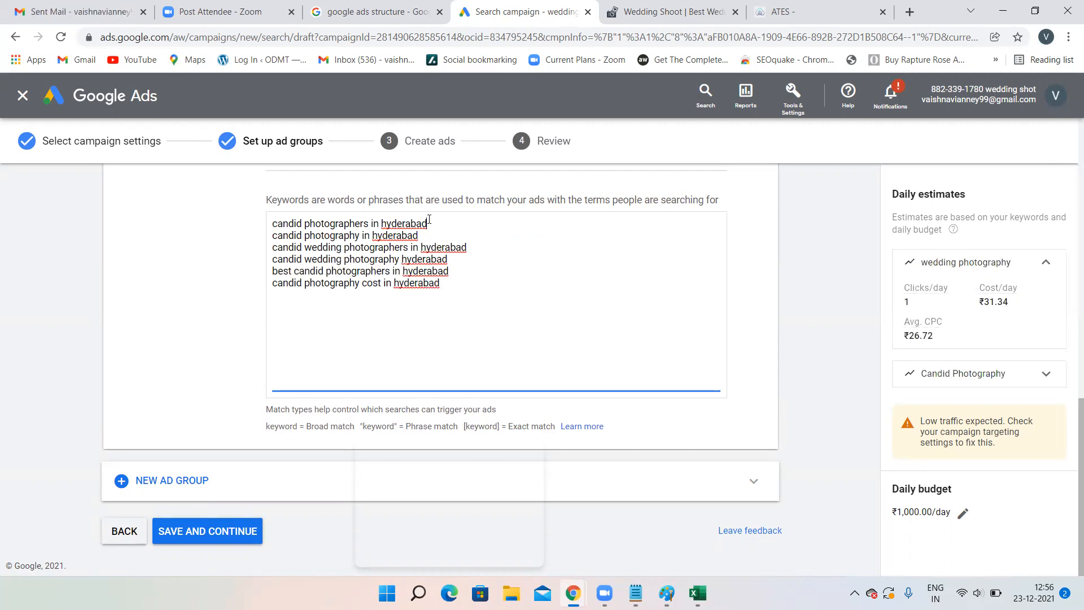
Step: Set the first four keywords of the Candid Photography ad group to phrase match with double quotation marks
{"action": "left_click", "coordinate": [273, 223]}
{"action": "type", "text": "\""}
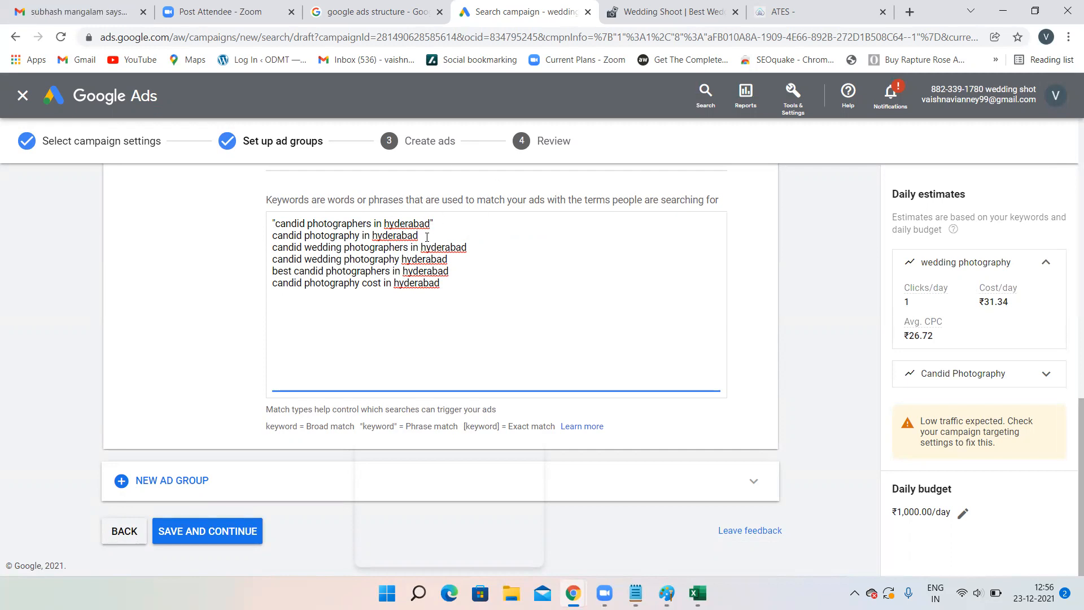
{"action": "left_click", "coordinate": [273, 237]}
{"action": "type", "text": "\""}
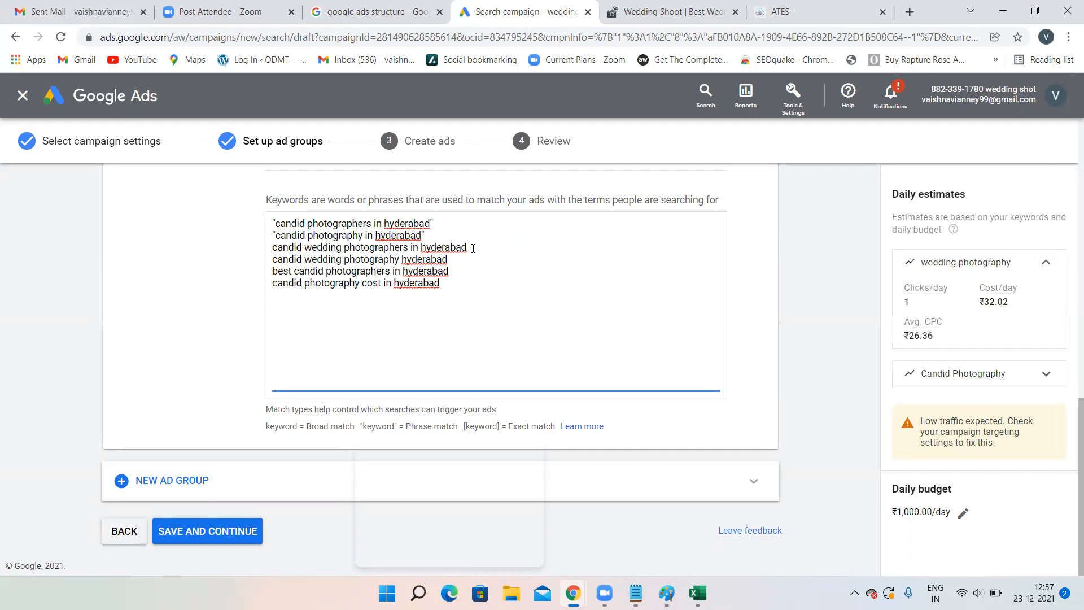
{"action": "left_click", "coordinate": [273, 247]}
{"action": "type", "text": "\""}
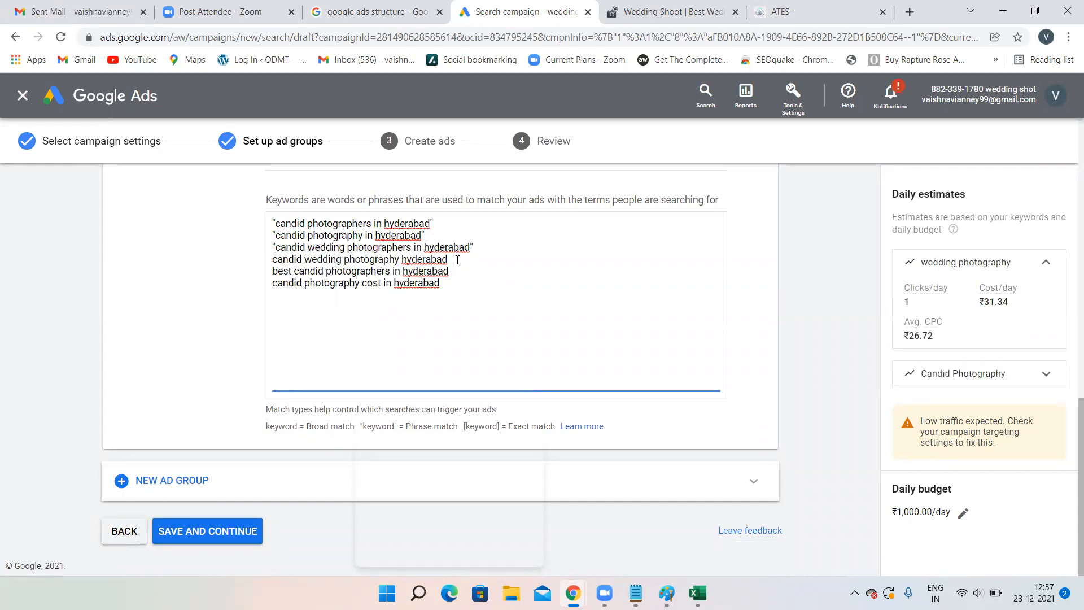
{"action": "left_click", "coordinate": [272, 260]}
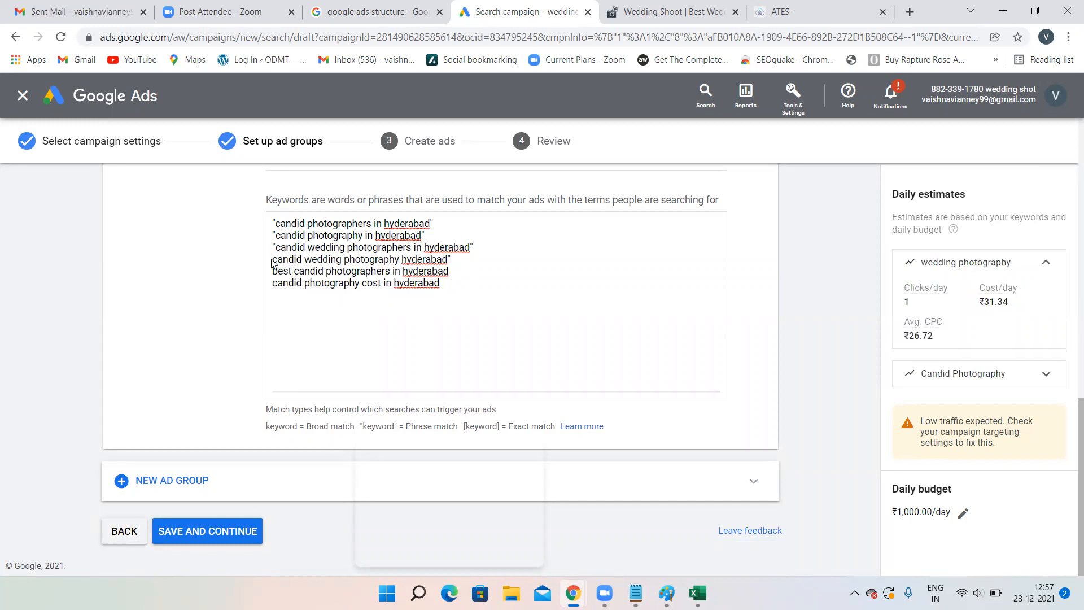
{"action": "left_click", "coordinate": [275, 259]}
{"action": "type", "text": "\""}
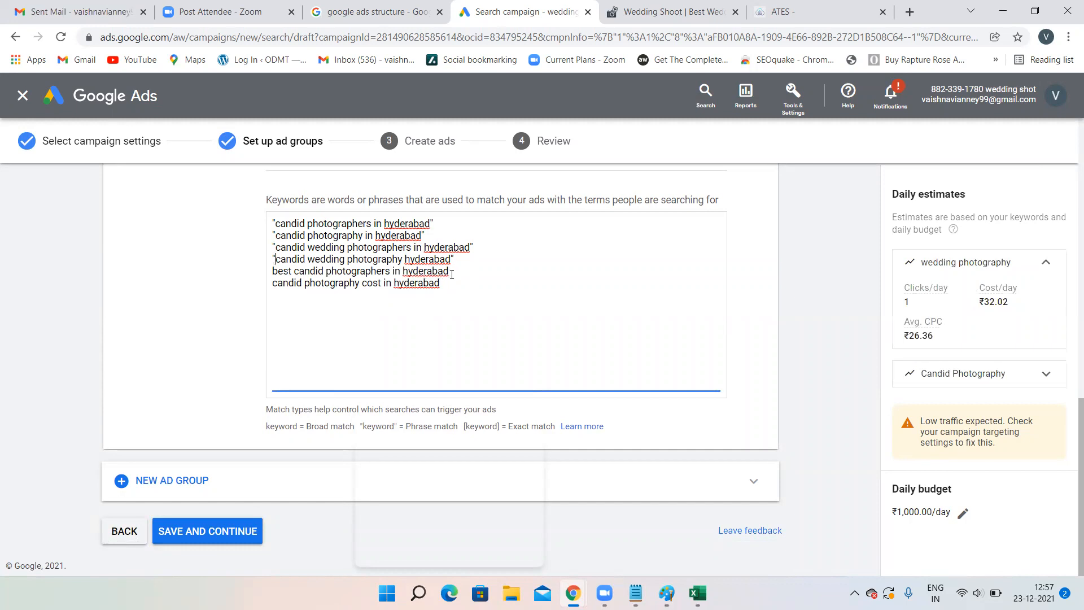
Step: Delete the keyword "best candid photographers in hyderabad" and its empty line from the Candid Photography ad group
{"action": "left_click_drag", "start_coordinate": [454, 274], "coordinate": [268, 276]}
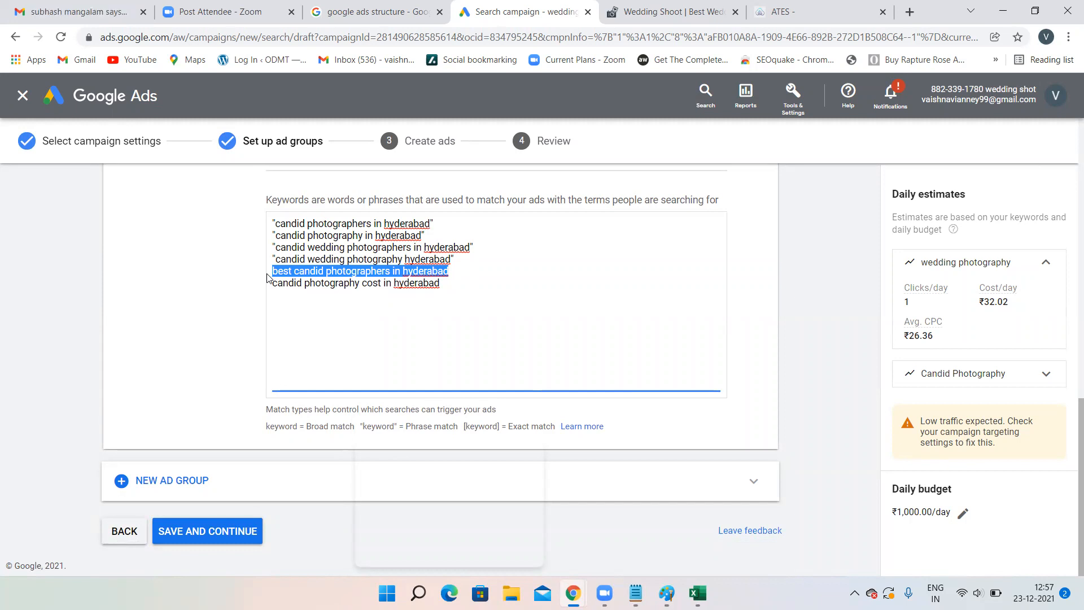
{"action": "key", "text": "BackSpace"}
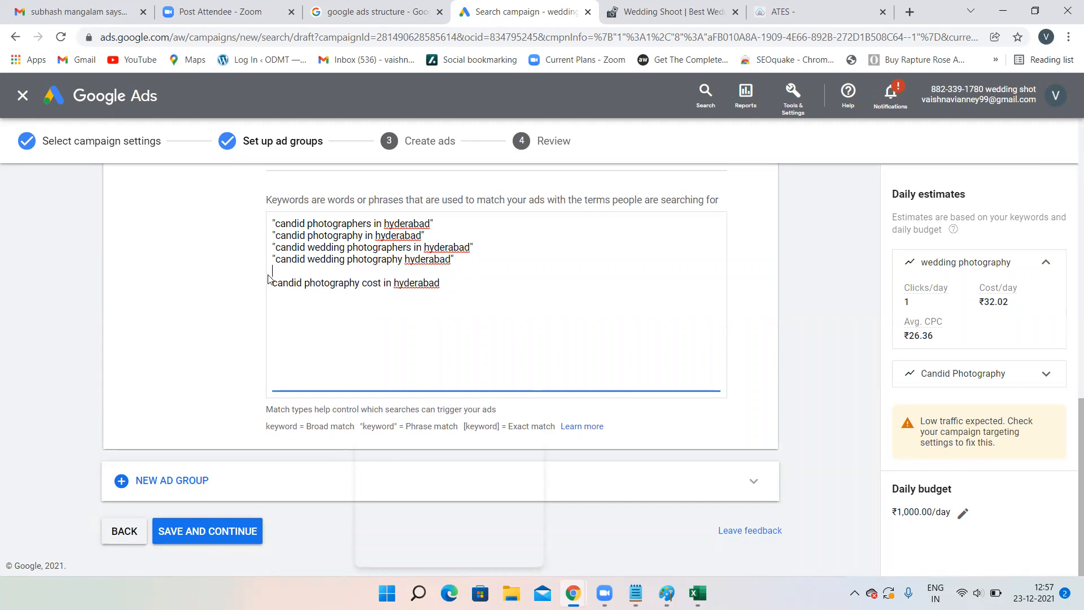
{"action": "key", "text": "BackSpace"}
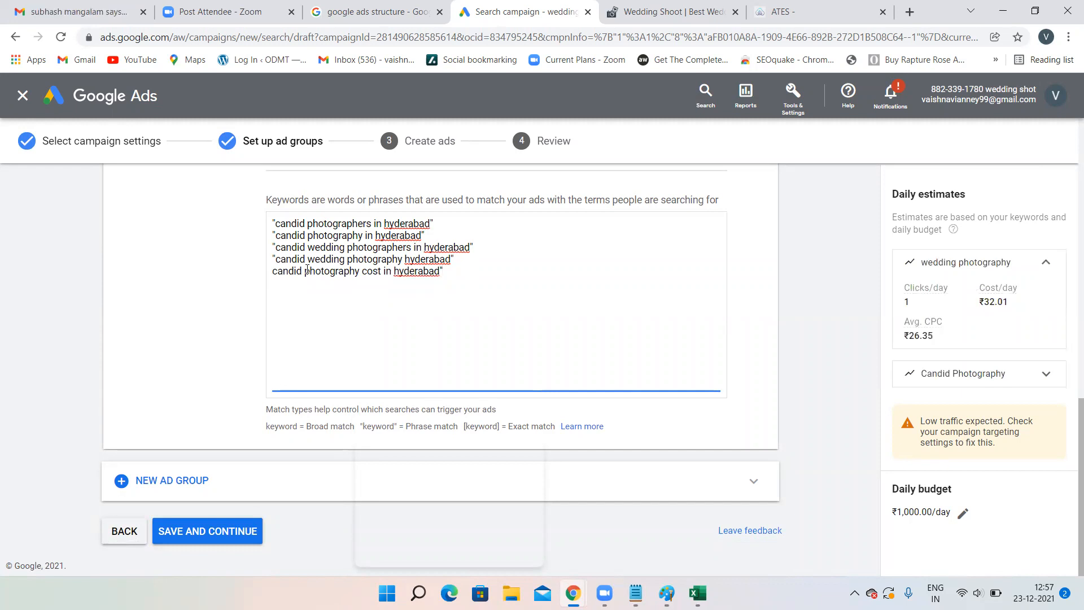
Step: Set the keyword "candid photography cost in hyderabad" to phrase match with double quotation marks
{"action": "left_click", "coordinate": [275, 271]}
{"action": "type", "text": "\""}
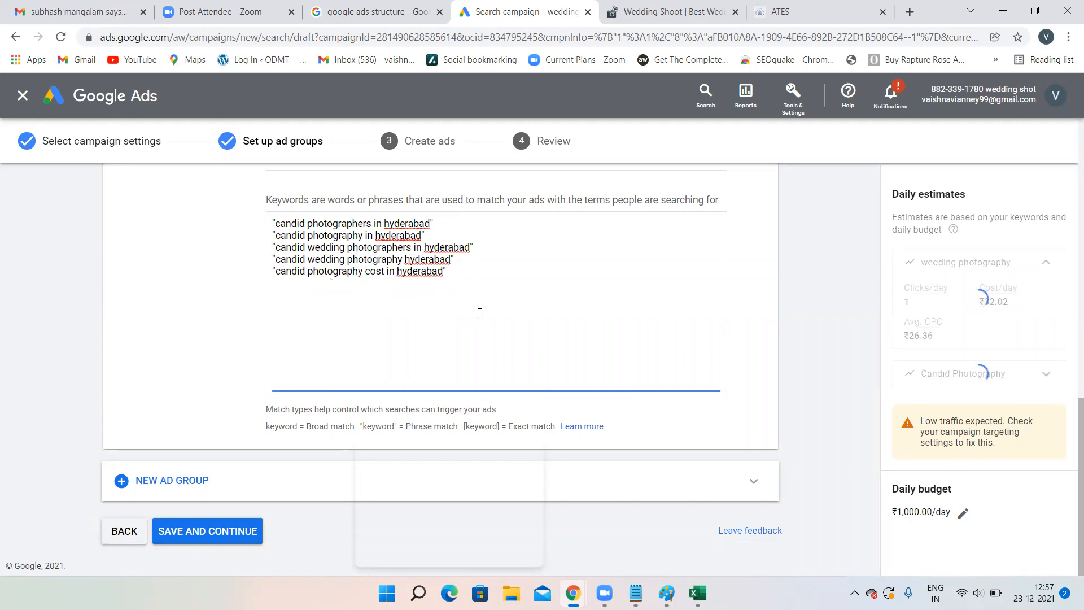
{"action": "scroll", "coordinate": [480, 313], "scroll_direction": "up", "scroll_amount": 3}
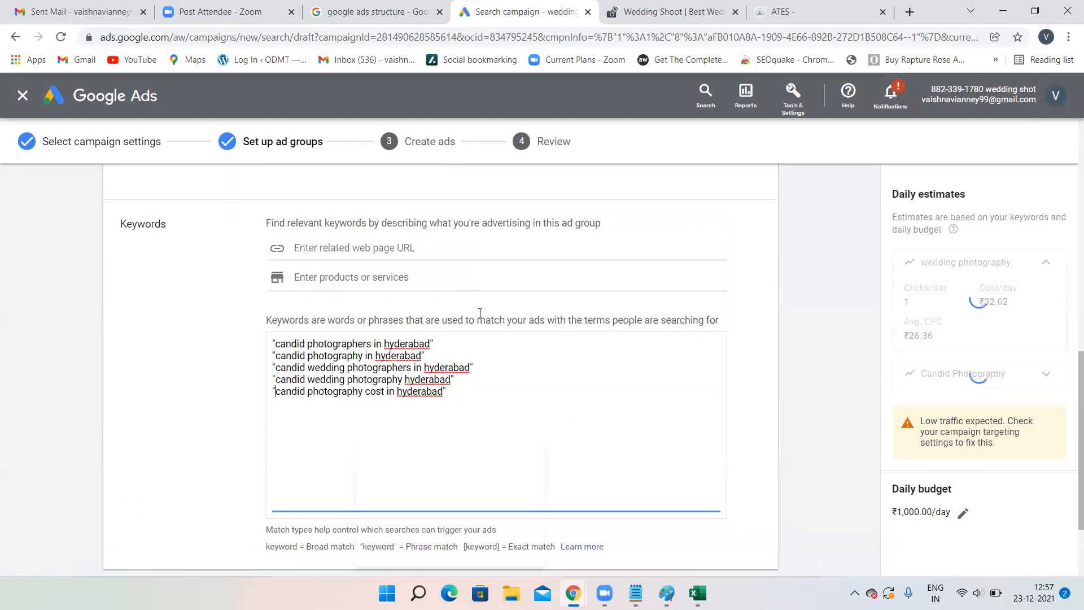
{"action": "scroll", "coordinate": [480, 313], "scroll_direction": "up", "scroll_amount": 2}
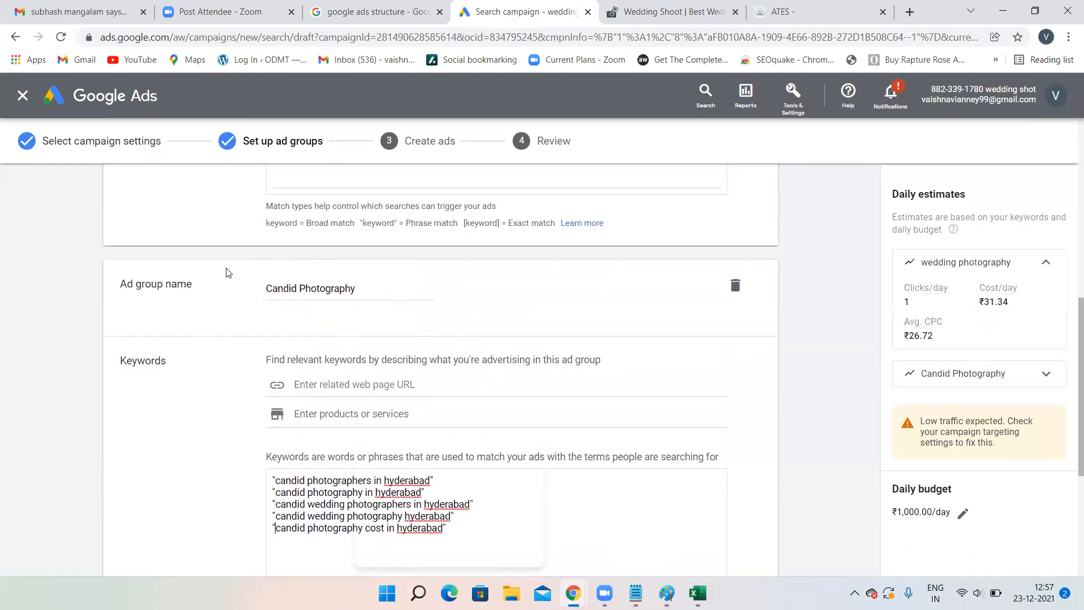
Step: Review both keyword lists and add the missing closing double quotation mark to "pre wedding photoshoot price in hyderabad" in the wedding photography ad group
{"action": "scroll", "coordinate": [435, 303], "scroll_direction": "down", "scroll_amount": 4}
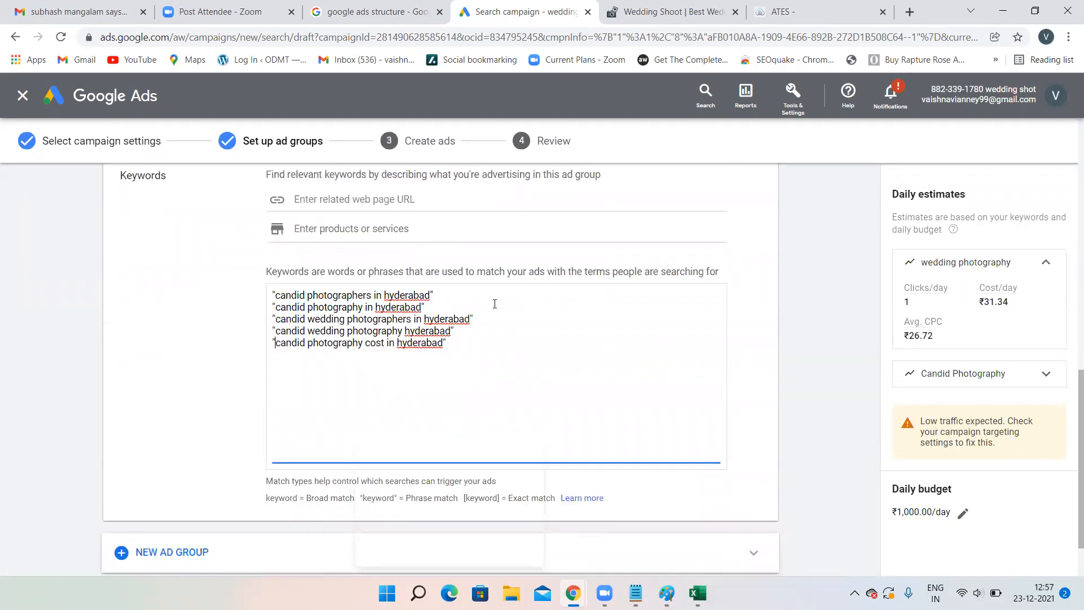
{"action": "scroll", "coordinate": [494, 303], "scroll_direction": "up", "scroll_amount": 10}
{"action": "scroll", "coordinate": [398, 349], "scroll_direction": "down", "scroll_amount": 2}
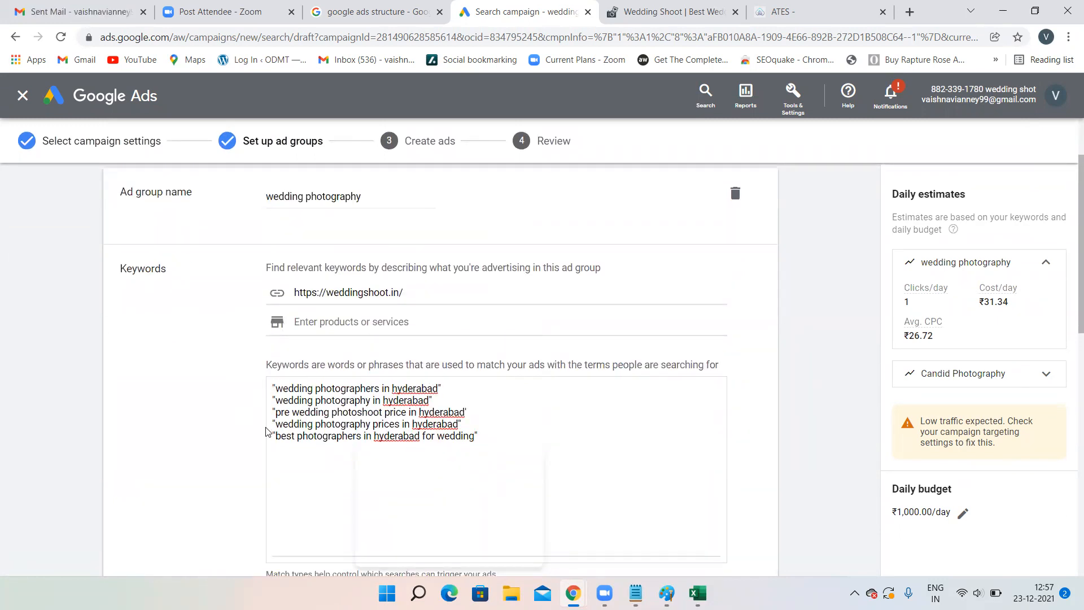
{"action": "scroll", "coordinate": [537, 366], "scroll_direction": "down", "scroll_amount": 2}
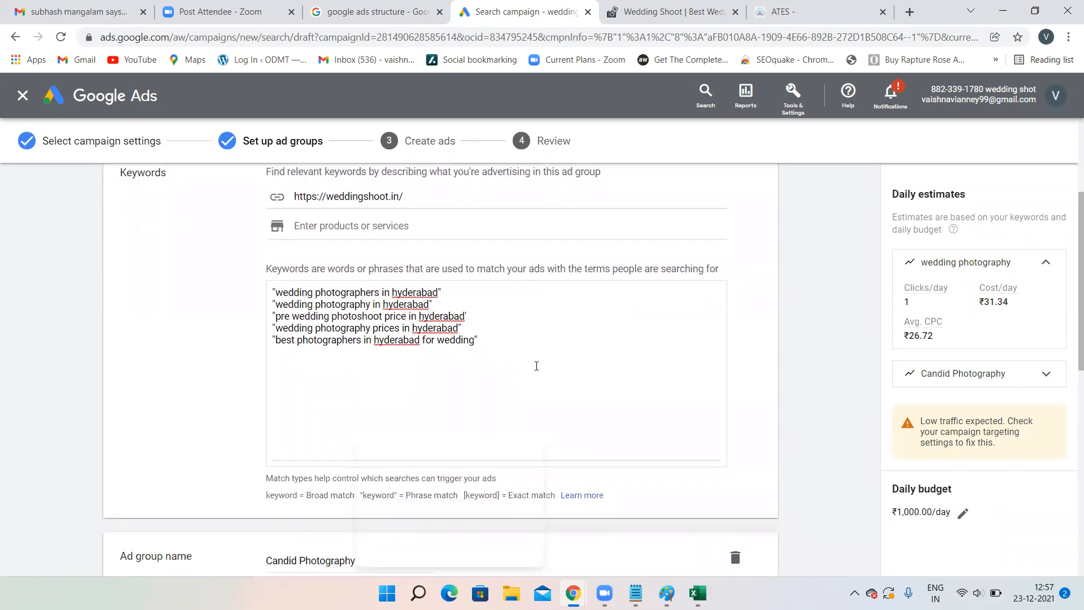
{"action": "left_click", "coordinate": [477, 314]}
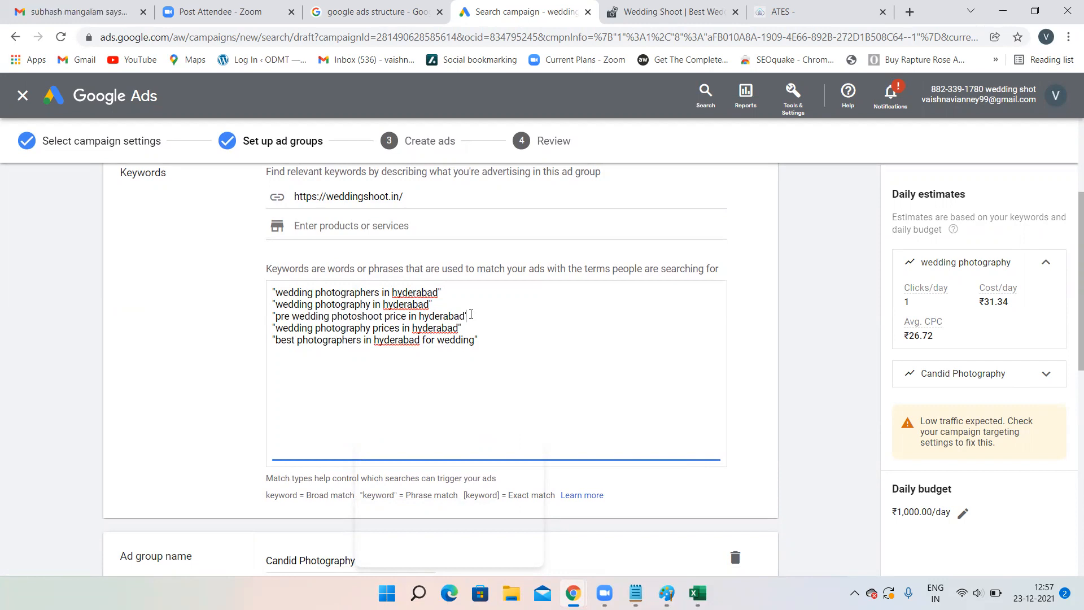
{"action": "type", "text": "\""}
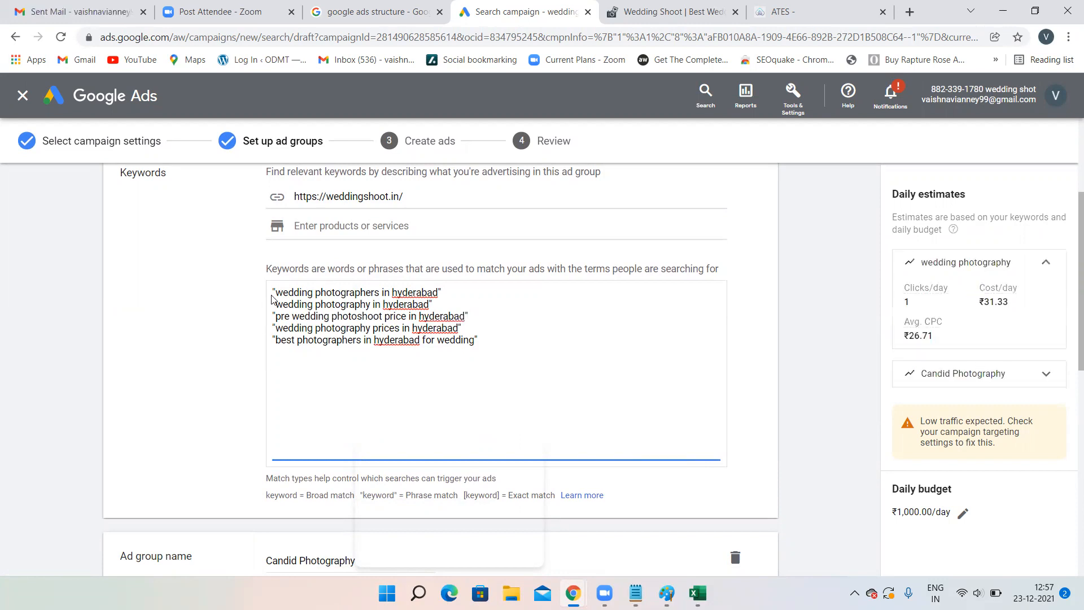
Step: Check both ad groups against the Google Ads account structure diagram, and save them to continue to ad creation
{"action": "scroll", "coordinate": [563, 369], "scroll_direction": "down", "scroll_amount": 7}
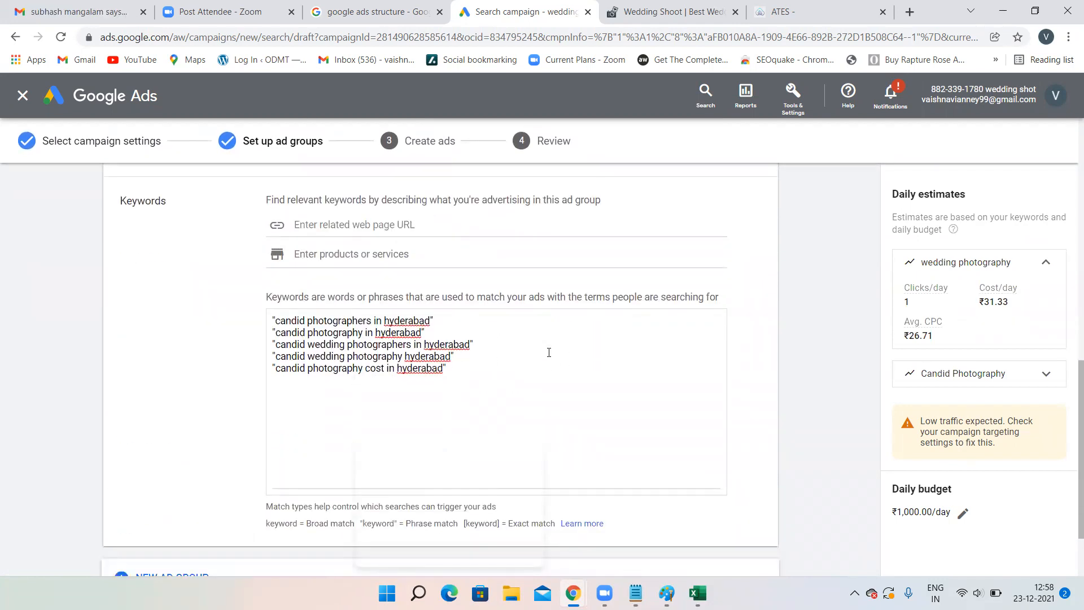
{"action": "scroll", "coordinate": [549, 353], "scroll_direction": "up", "scroll_amount": 10}
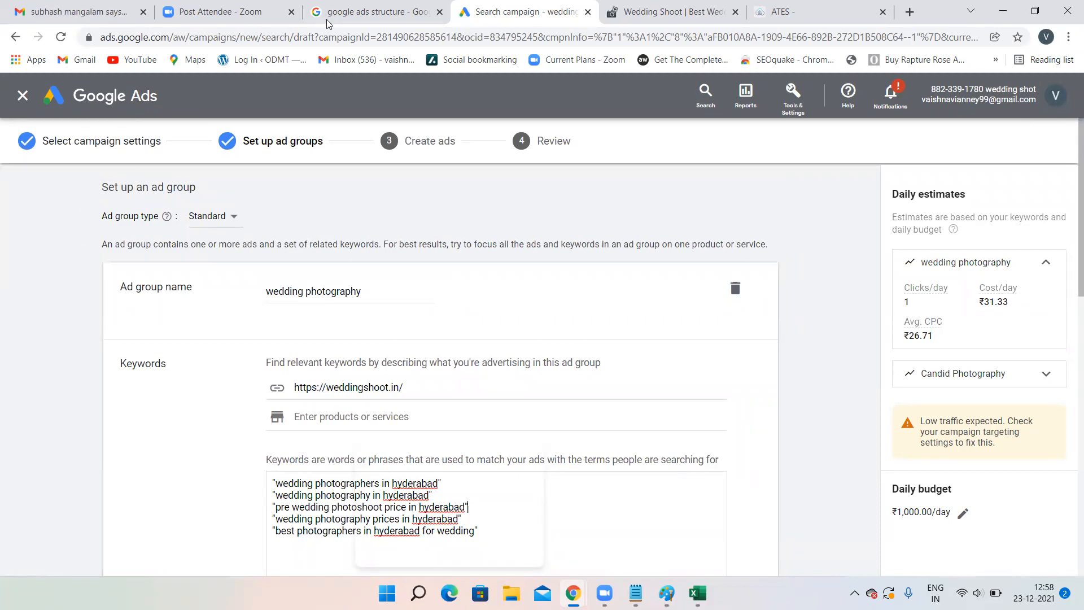
{"action": "left_click", "coordinate": [396, 12]}
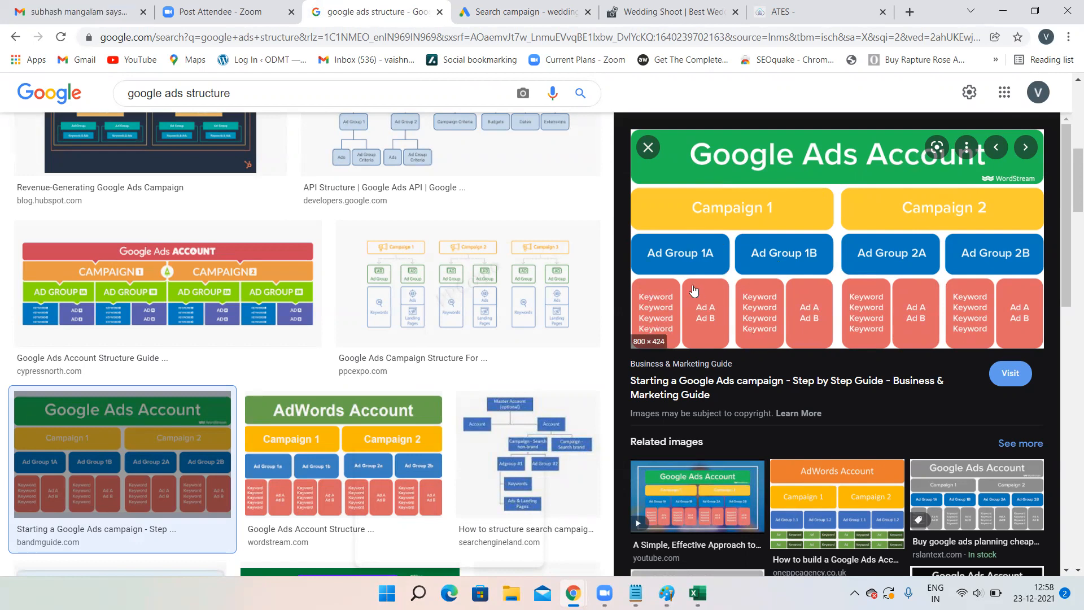
{"action": "left_click", "coordinate": [553, 6]}
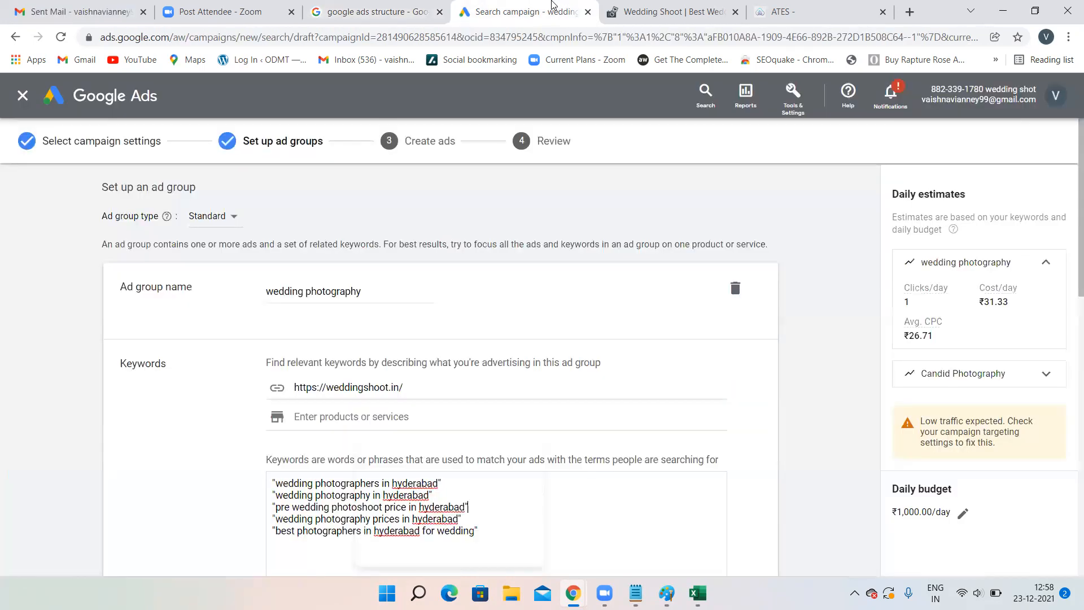
{"action": "scroll", "coordinate": [446, 326], "scroll_direction": "down", "scroll_amount": 12}
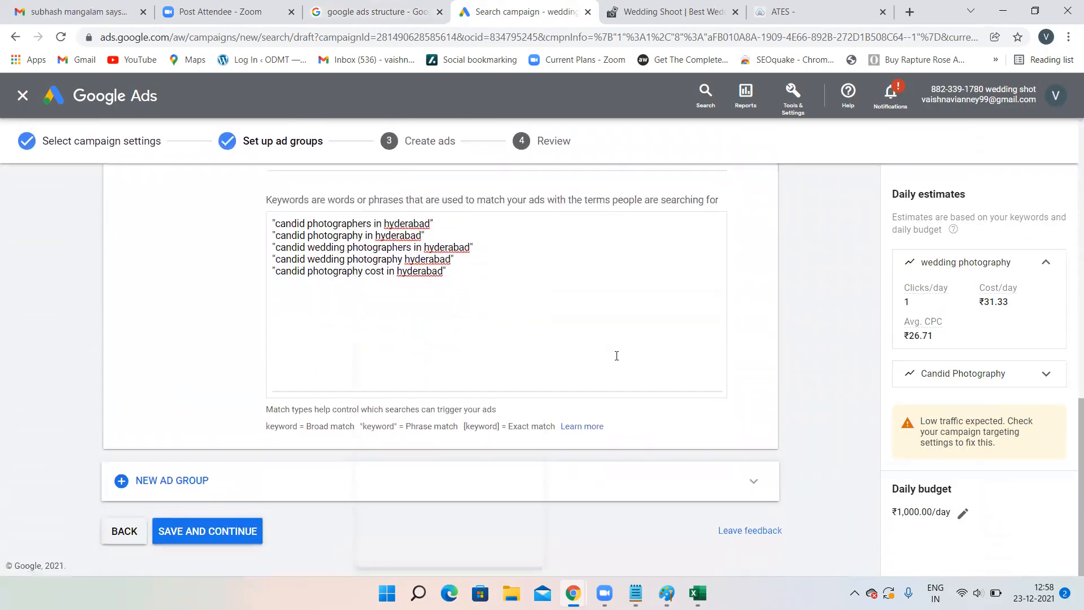
{"action": "left_click", "coordinate": [218, 535]}
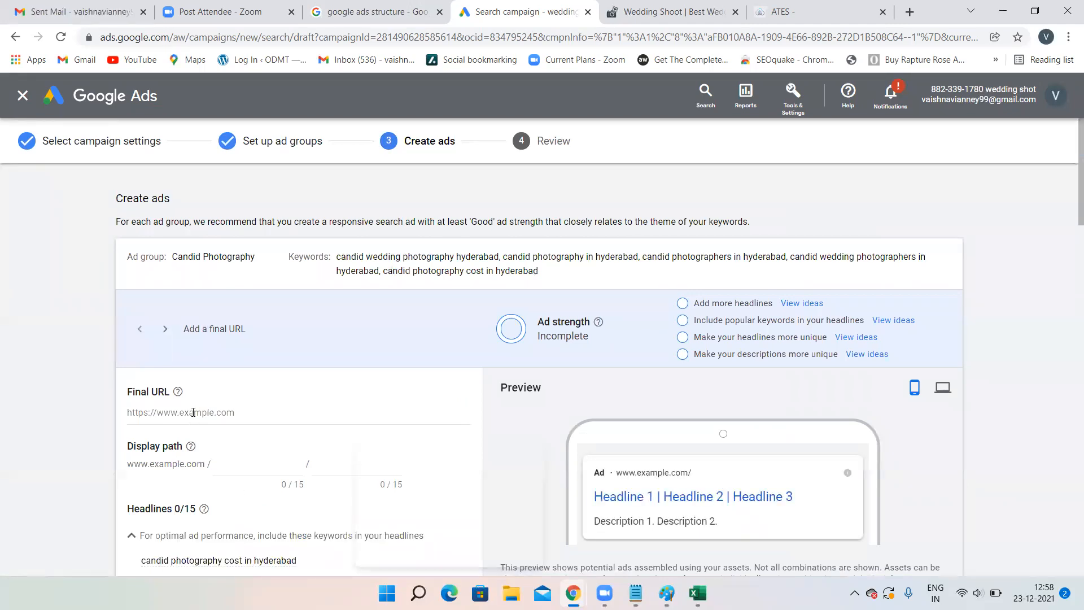
{"action": "left_click", "coordinate": [660, 11]}
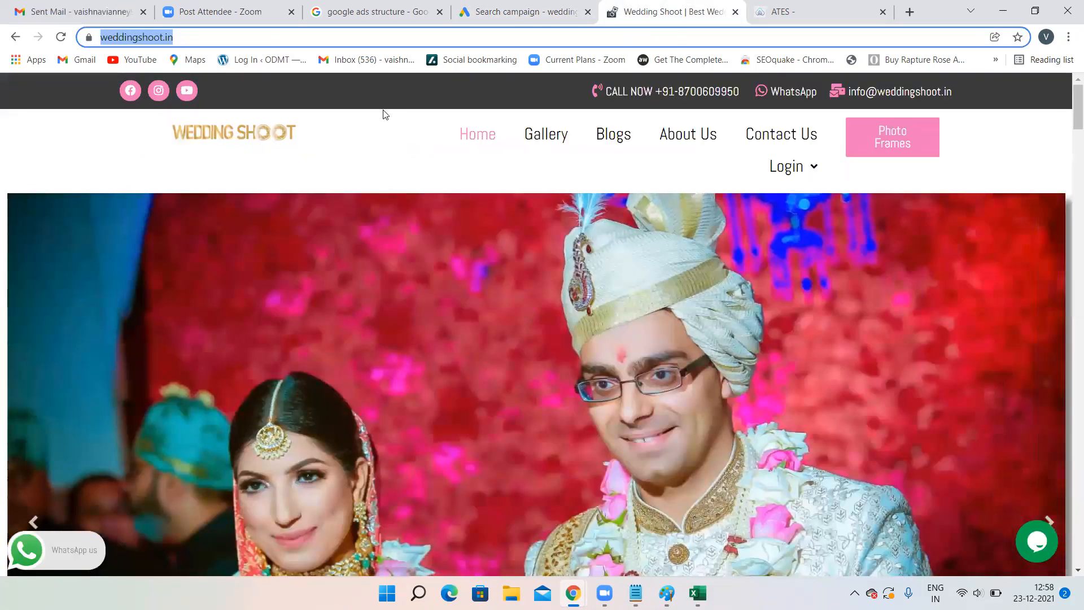
{"action": "left_click", "coordinate": [492, 10]}
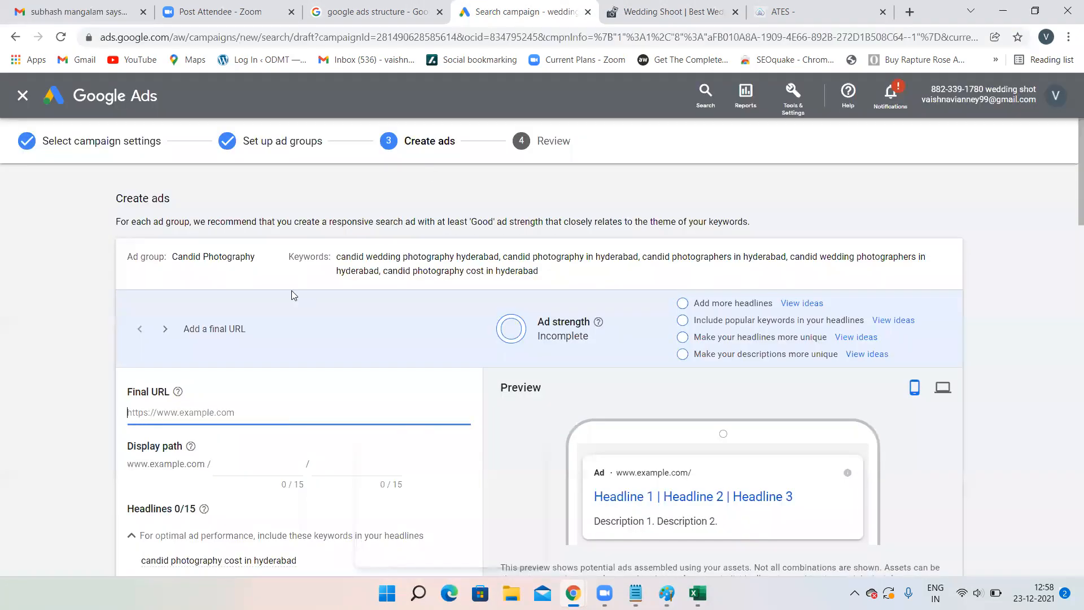
{"action": "type", "text": "https://weddingshoot.in/"}
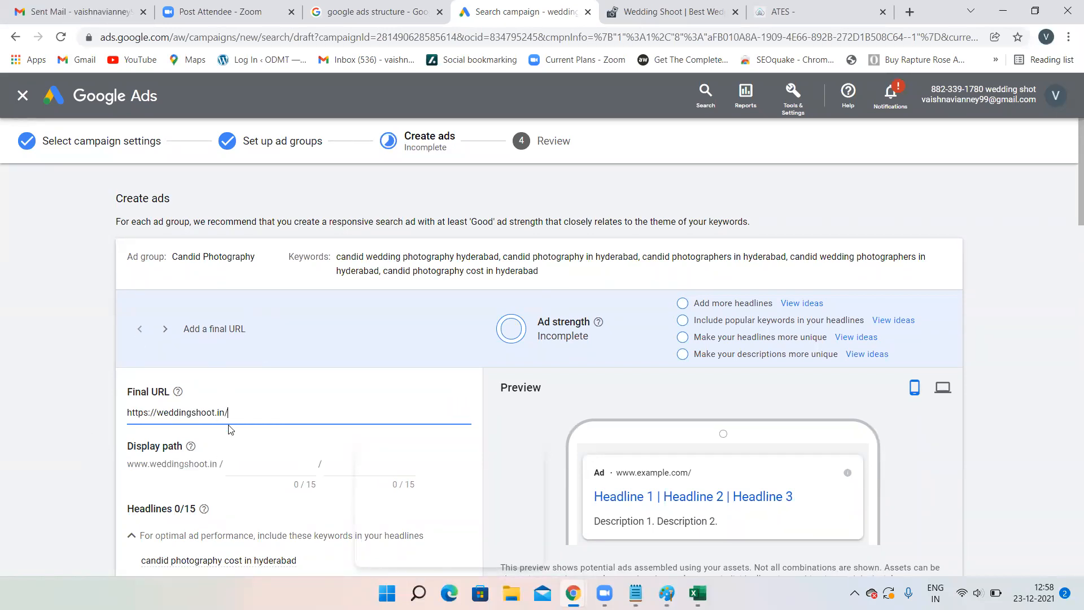
{"action": "scroll", "coordinate": [442, 322], "scroll_direction": "down", "scroll_amount": 2}
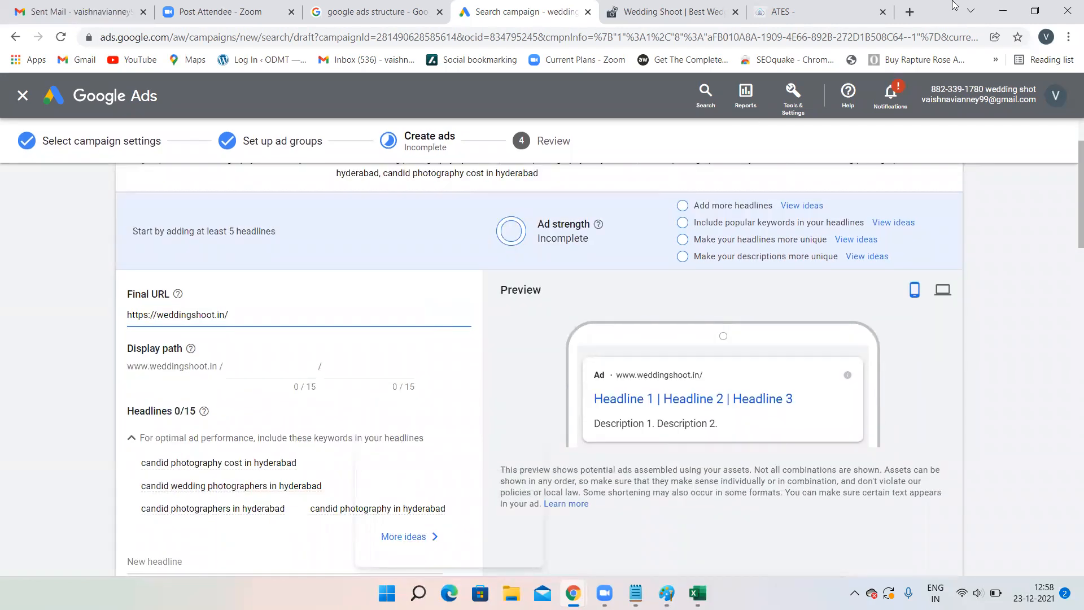
Step: Close the ATES page and search Google for "wedding photographers in hyderabad" in a new browser tab
{"action": "left_click", "coordinate": [883, 12]}
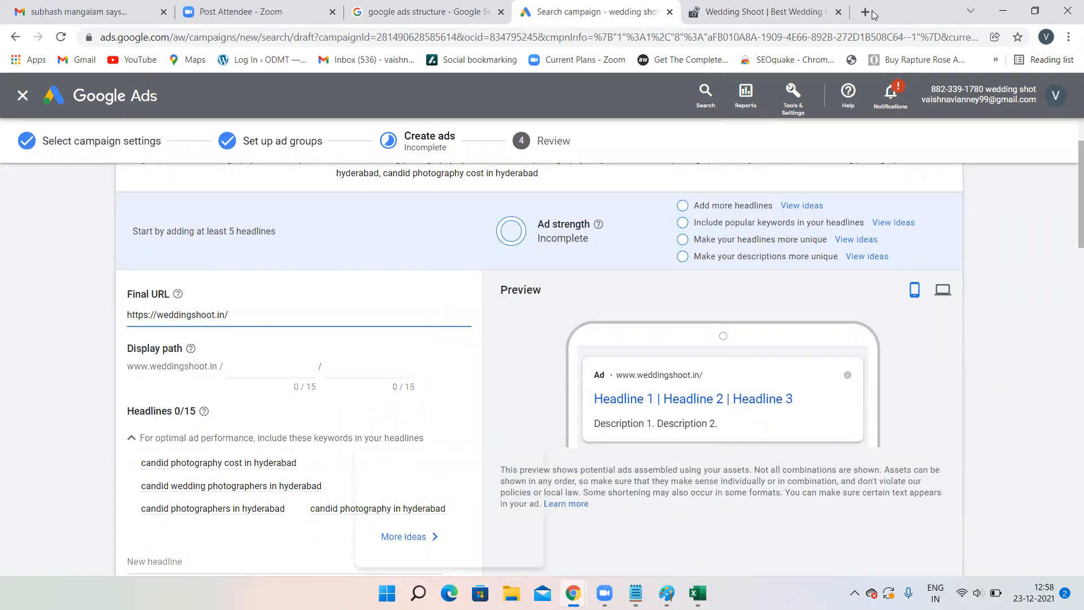
{"action": "left_click", "coordinate": [759, 11]}
{"action": "left_click", "coordinate": [742, 33]}
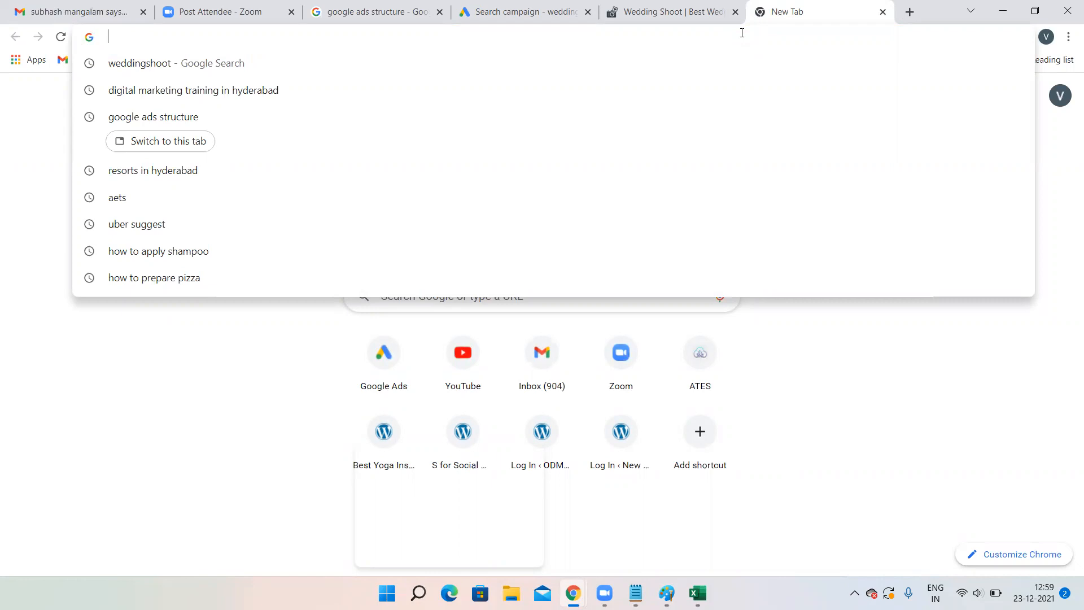
{"action": "type", "text": "wedding photography "}
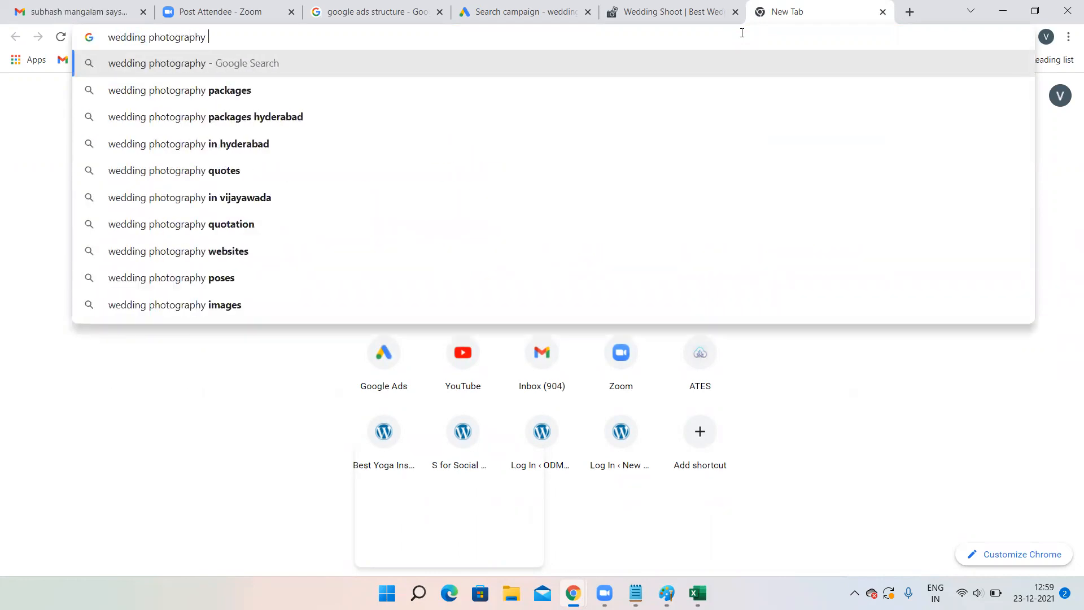
{"action": "type", "text": "in hyderabad"}
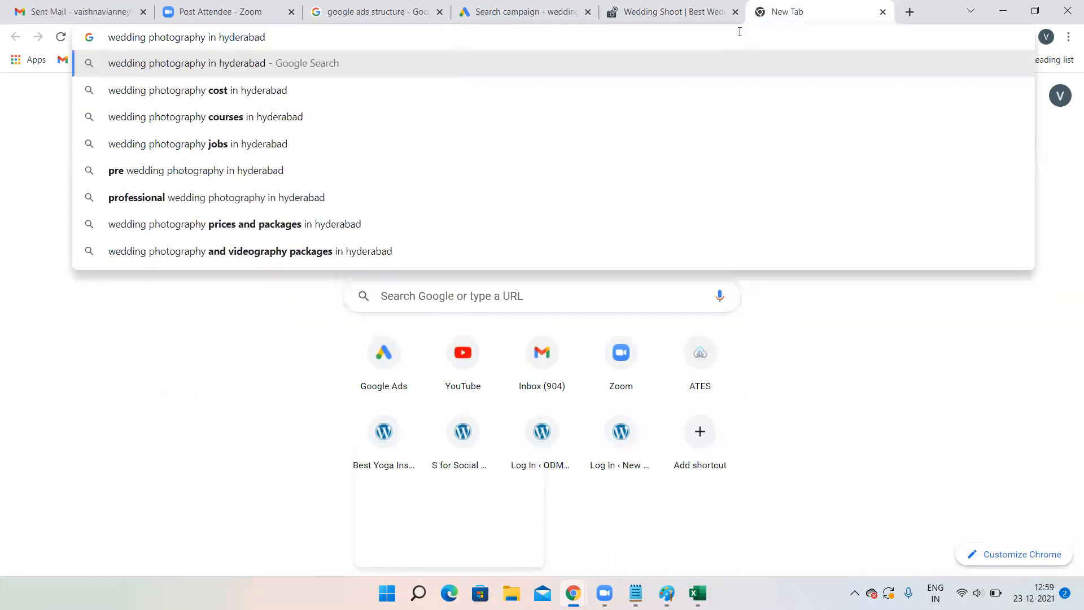
{"action": "left_click", "coordinate": [206, 37]}
{"action": "key", "text": "BackSpace"}
{"action": "type", "text": "ers"}
{"action": "key", "text": "Return"}
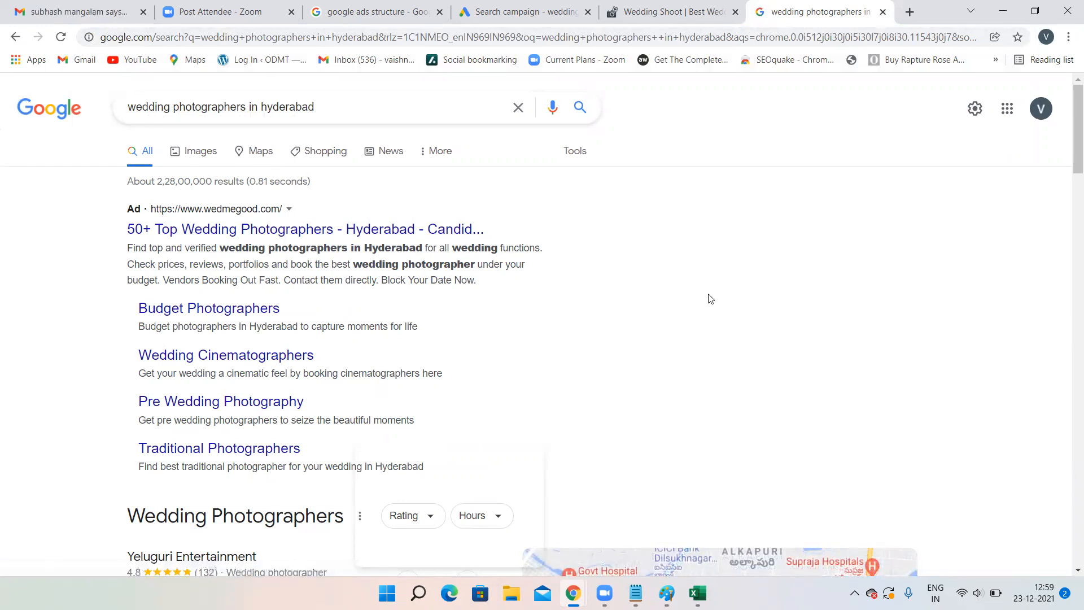
Step: Examine the ads and organic listings for wedding photographers, and open ShaadiSaga's Top 50 Wedding Photographers in Hyderabad result to view its landing page
{"action": "scroll", "coordinate": [709, 297], "scroll_direction": "down", "scroll_amount": 1}
{"action": "scroll", "coordinate": [710, 298], "scroll_direction": "down", "scroll_amount": 8}
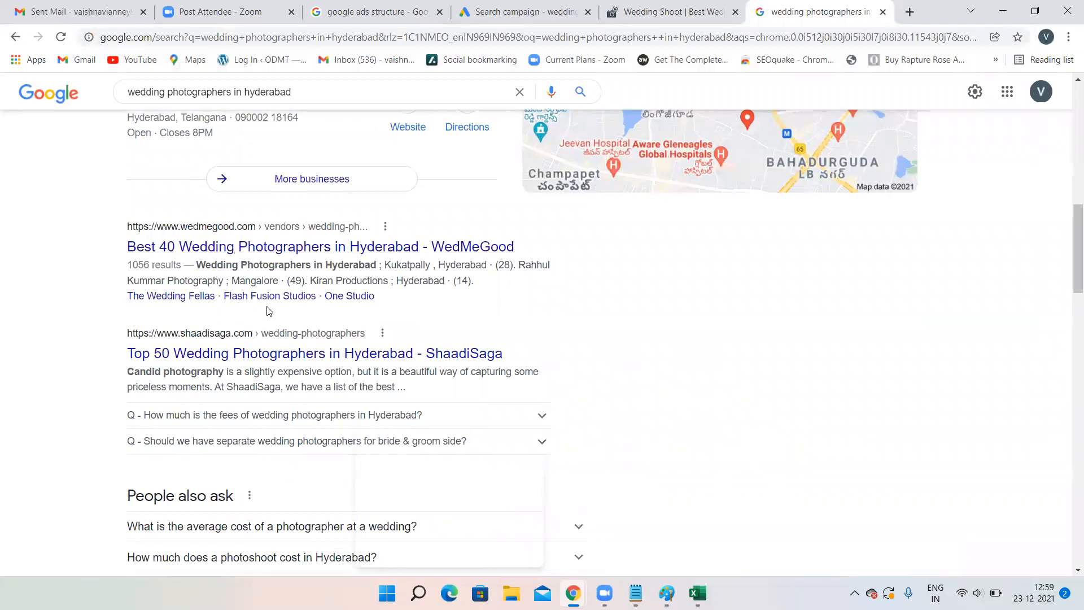
{"action": "scroll", "coordinate": [293, 307], "scroll_direction": "down", "scroll_amount": 1}
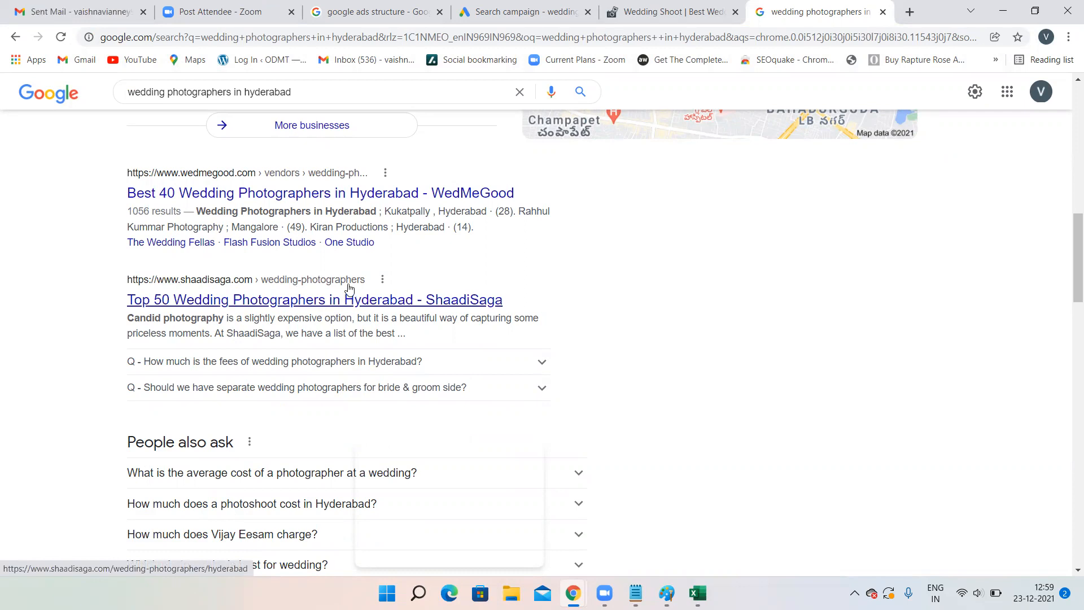
{"action": "scroll", "coordinate": [326, 274], "scroll_direction": "up", "scroll_amount": 12}
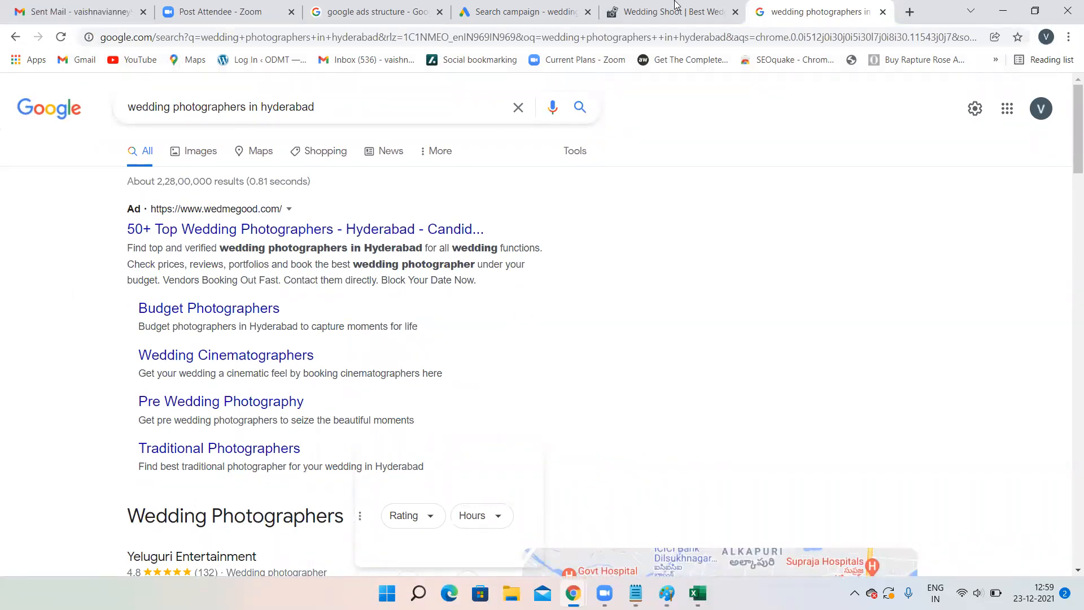
{"action": "scroll", "coordinate": [680, 349], "scroll_direction": "down", "scroll_amount": 6}
{"action": "scroll", "coordinate": [680, 348], "scroll_direction": "down", "scroll_amount": 8}
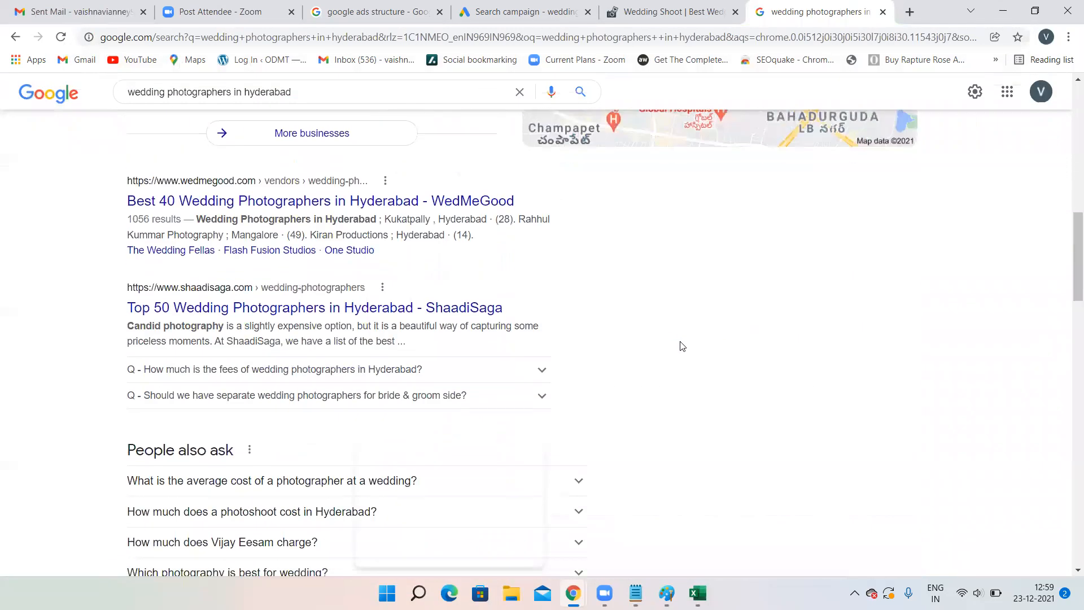
{"action": "scroll", "coordinate": [683, 346], "scroll_direction": "up", "scroll_amount": 2}
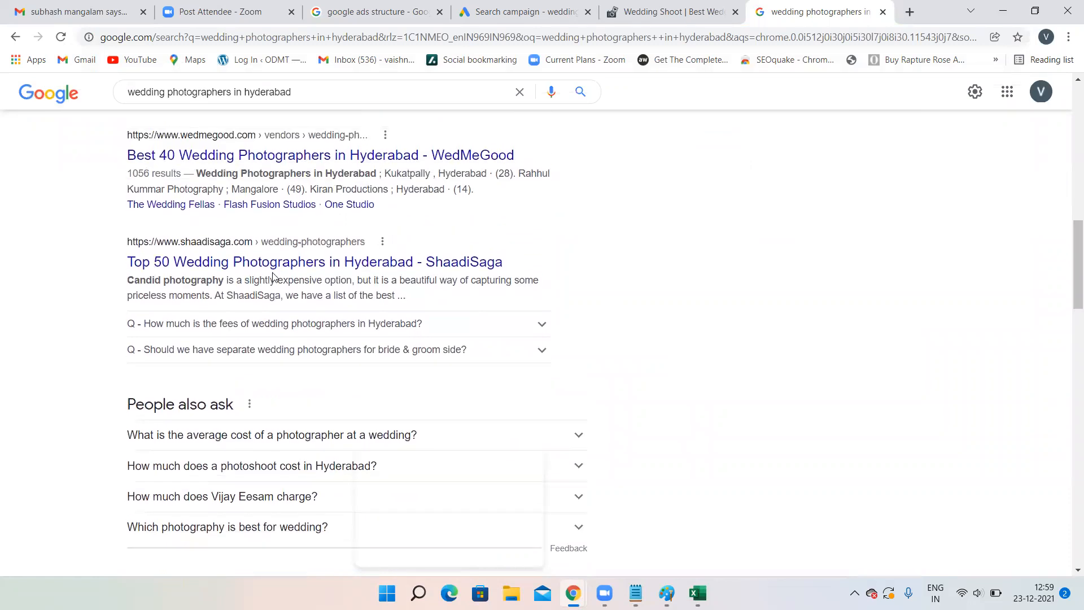
{"action": "left_click", "coordinate": [258, 266]}
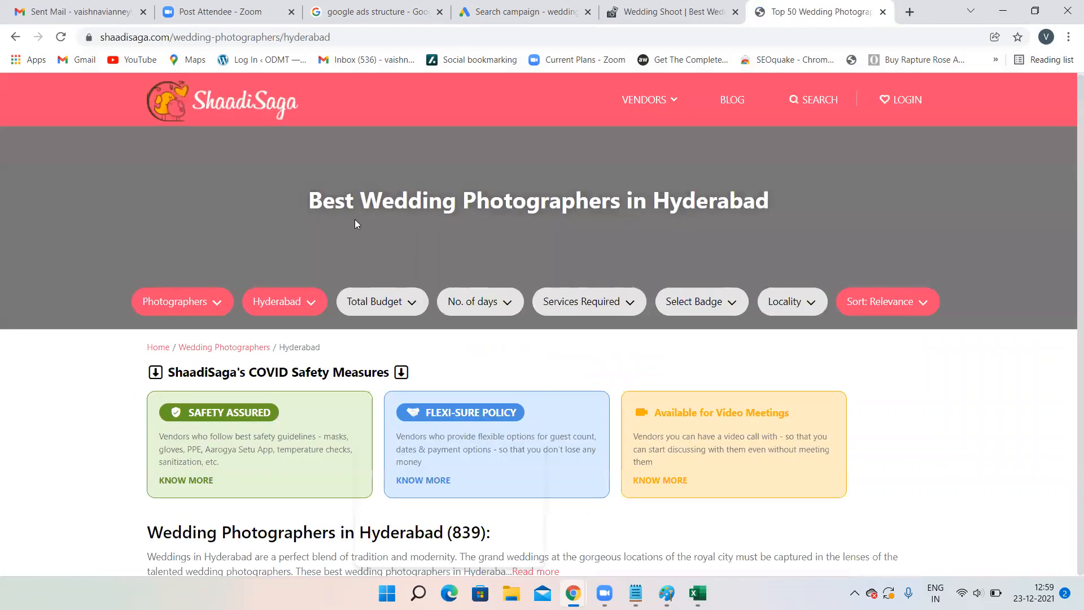
{"action": "scroll", "coordinate": [355, 218], "scroll_direction": "down", "scroll_amount": 2}
{"action": "scroll", "coordinate": [355, 218], "scroll_direction": "up", "scroll_amount": 2}
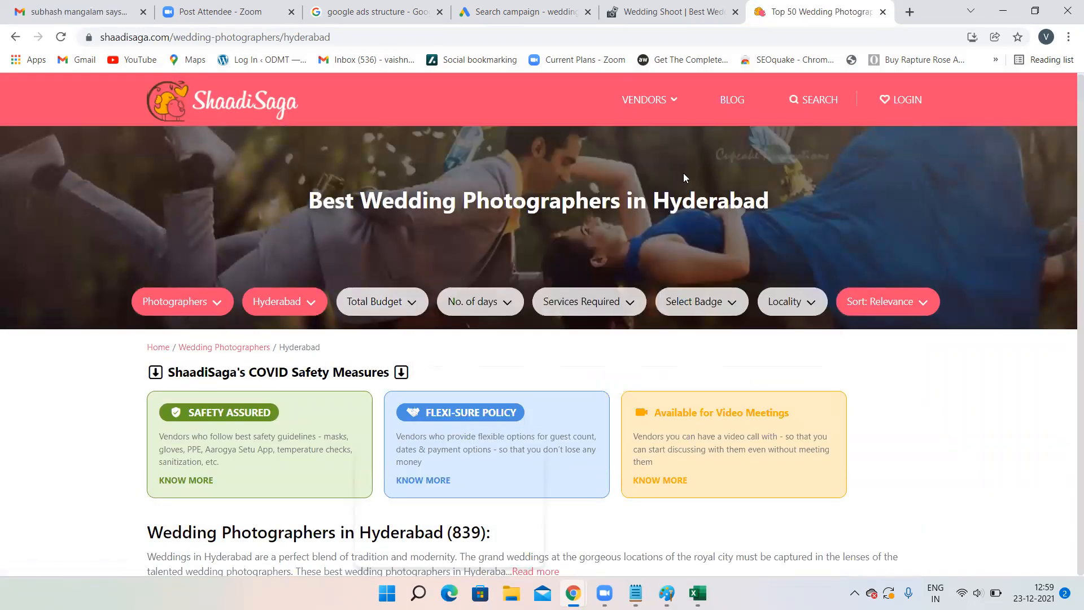
Step: Compare the ShaadiSaga landing page with the Wedding Shoot home page, and return to the ShaadiSaga listing in the search results
{"action": "left_click", "coordinate": [701, 12]}
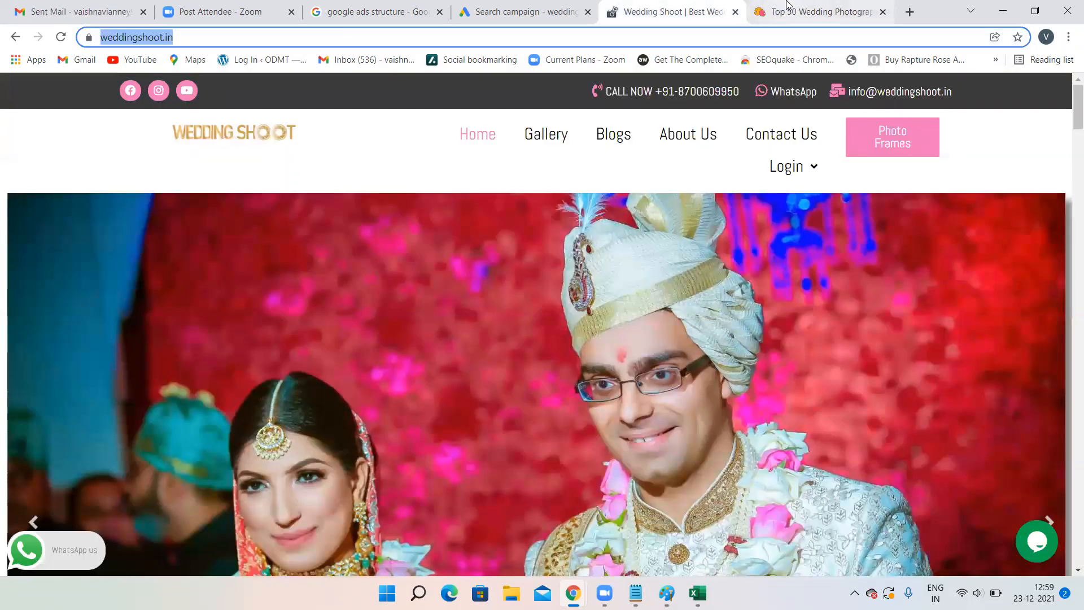
{"action": "left_click", "coordinate": [789, 10]}
{"action": "left_click", "coordinate": [11, 40]}
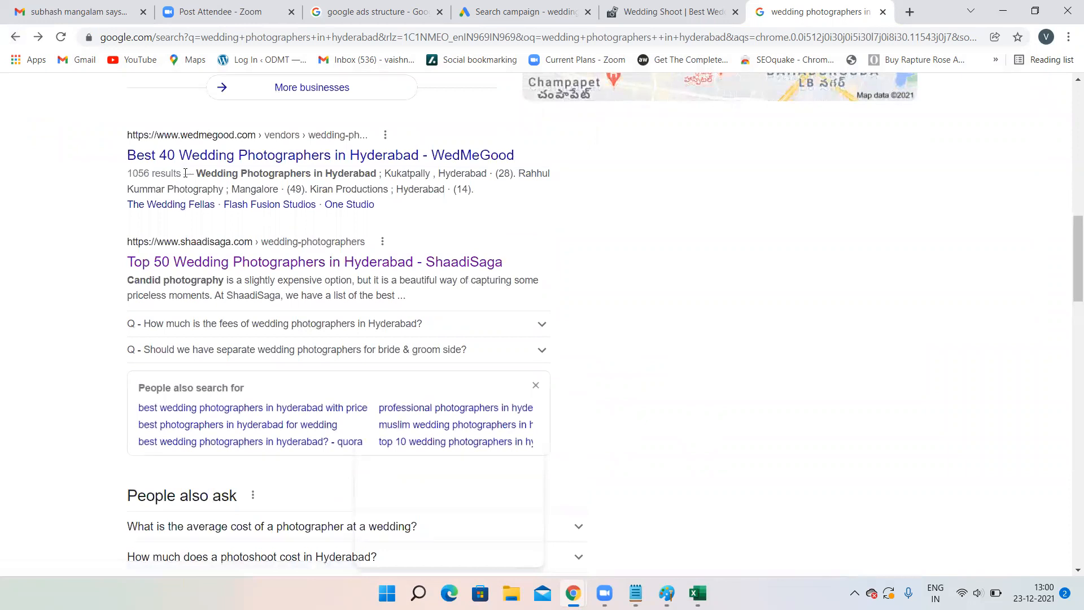
{"action": "left_click", "coordinate": [211, 259]}
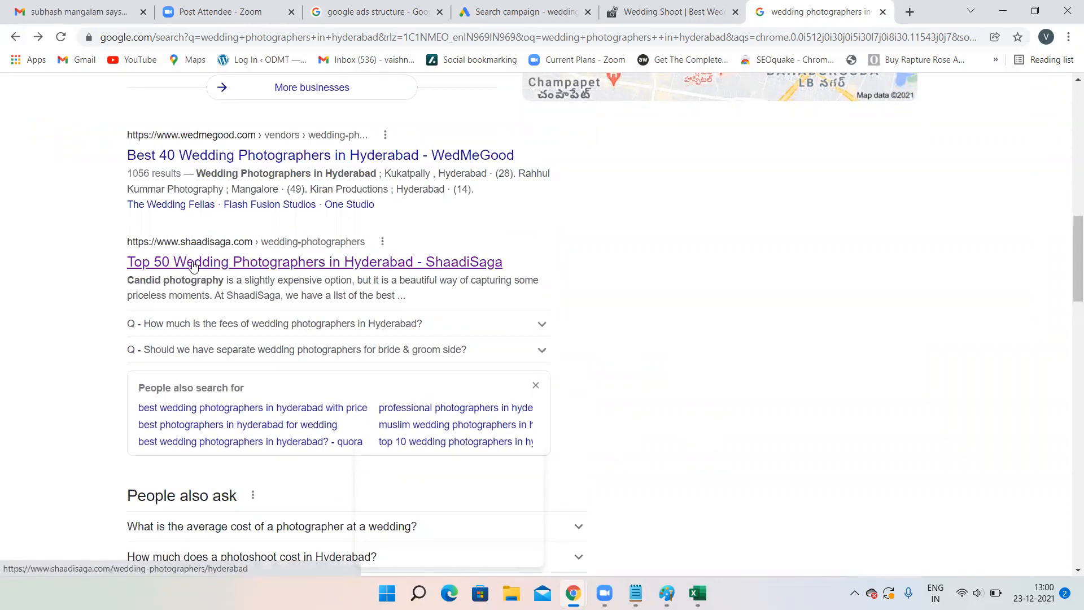
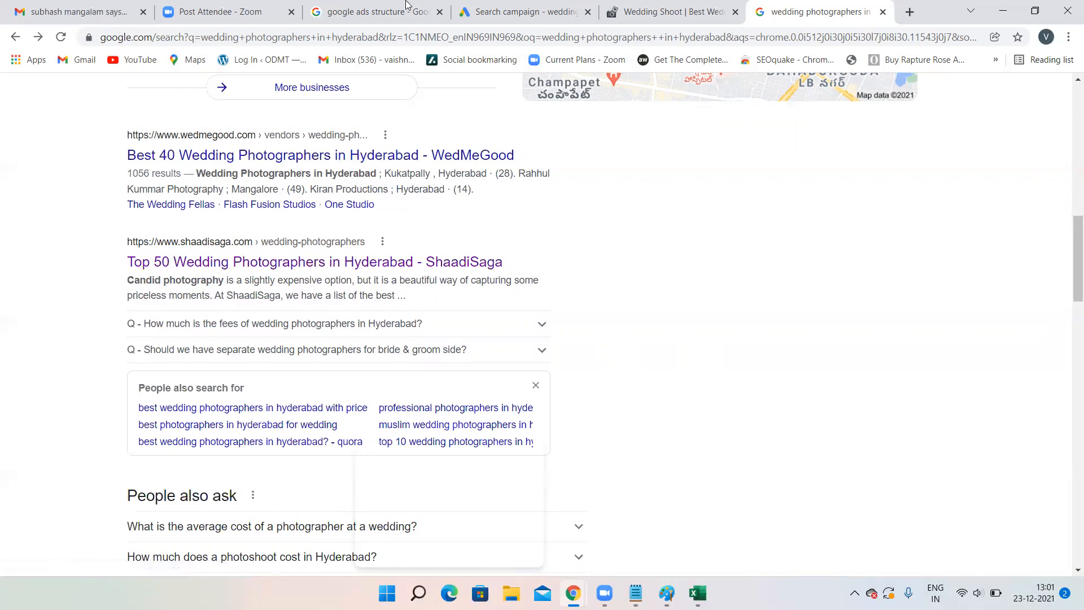
Step: Return to the Google Ads draft and set the ad's display path to "wedding" and "photography"
{"action": "left_click", "coordinate": [522, 11]}
{"action": "left_click", "coordinate": [236, 320]}
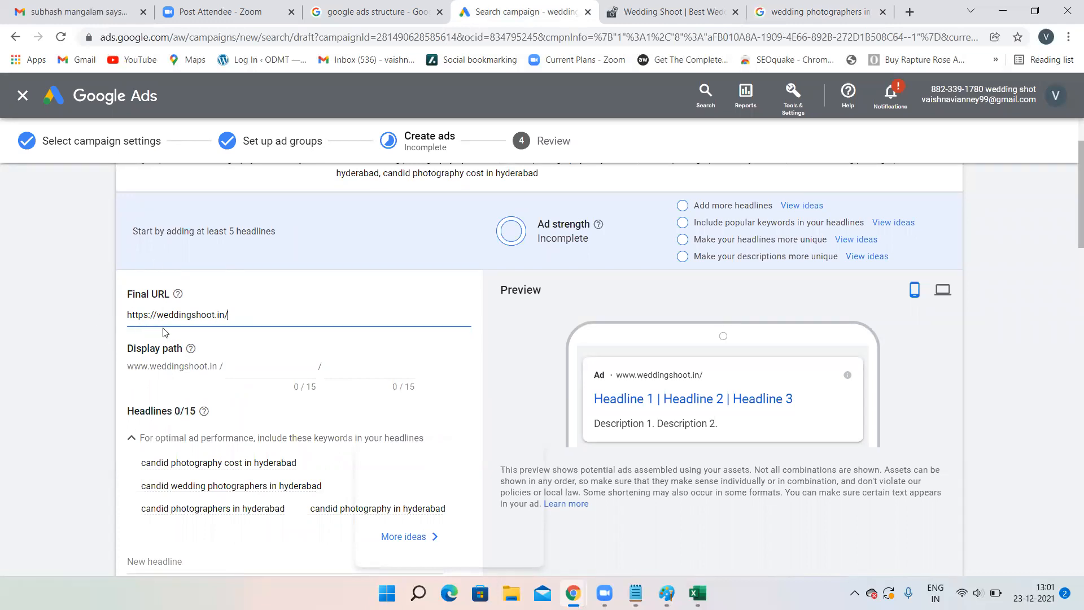
{"action": "left_click", "coordinate": [267, 363]}
{"action": "type", "text": "wedding"}
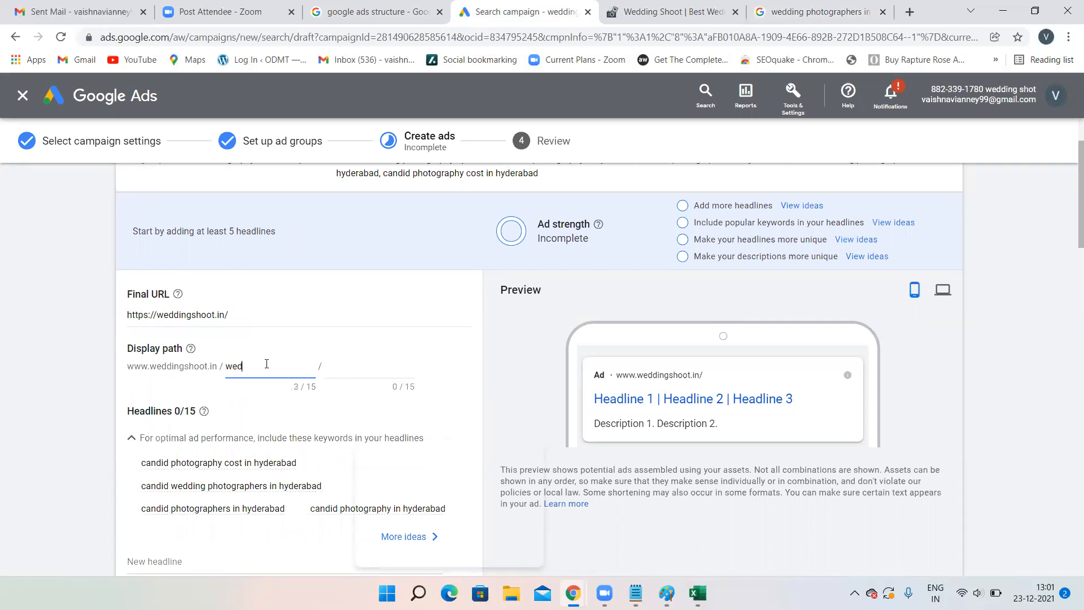
{"action": "left_click", "coordinate": [343, 367]}
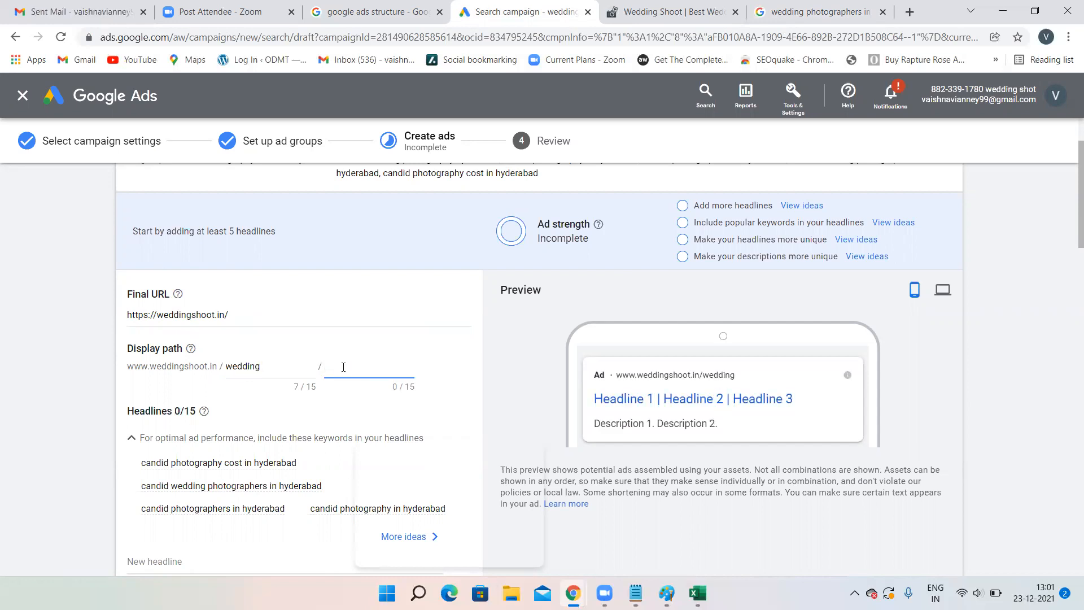
{"action": "type", "text": "photography"}
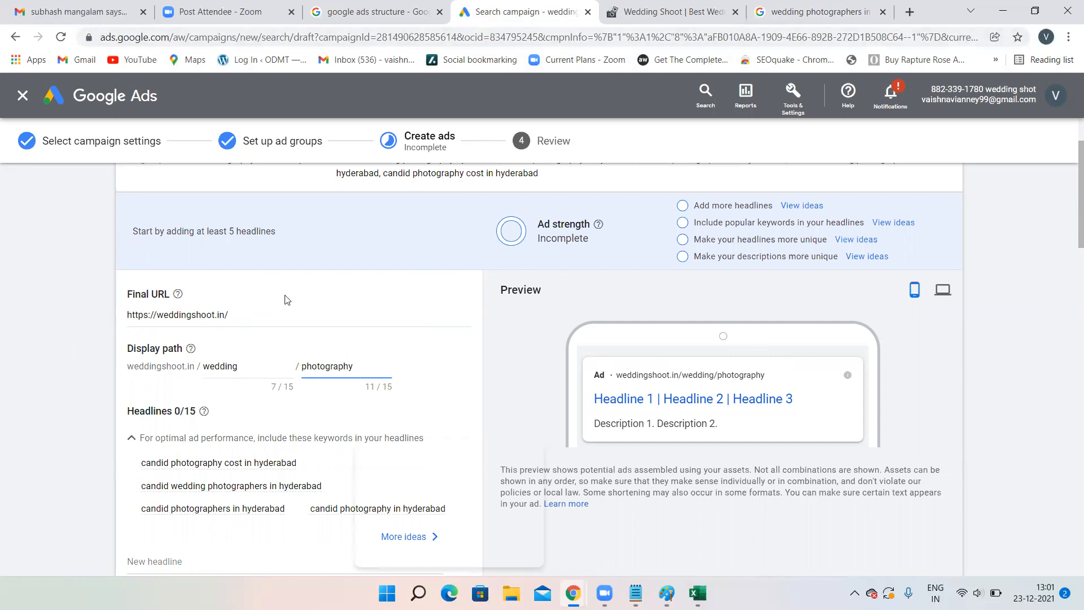
Step: Check the Wedding Shoot home page against the final URL and display path in the Google Ads draft
{"action": "left_click", "coordinate": [638, 5]}
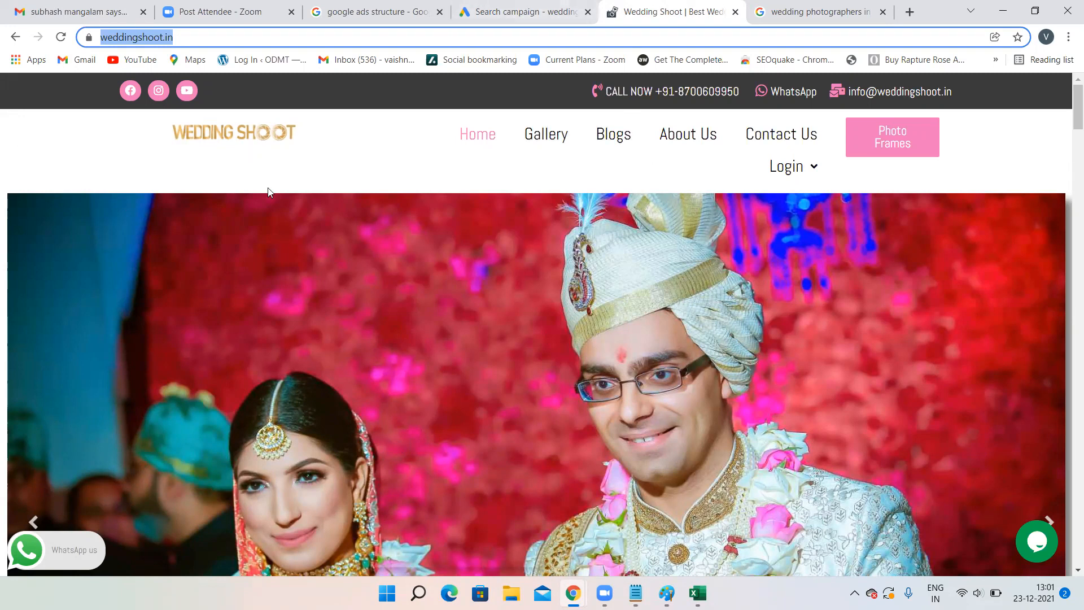
{"action": "left_click", "coordinate": [373, 11]}
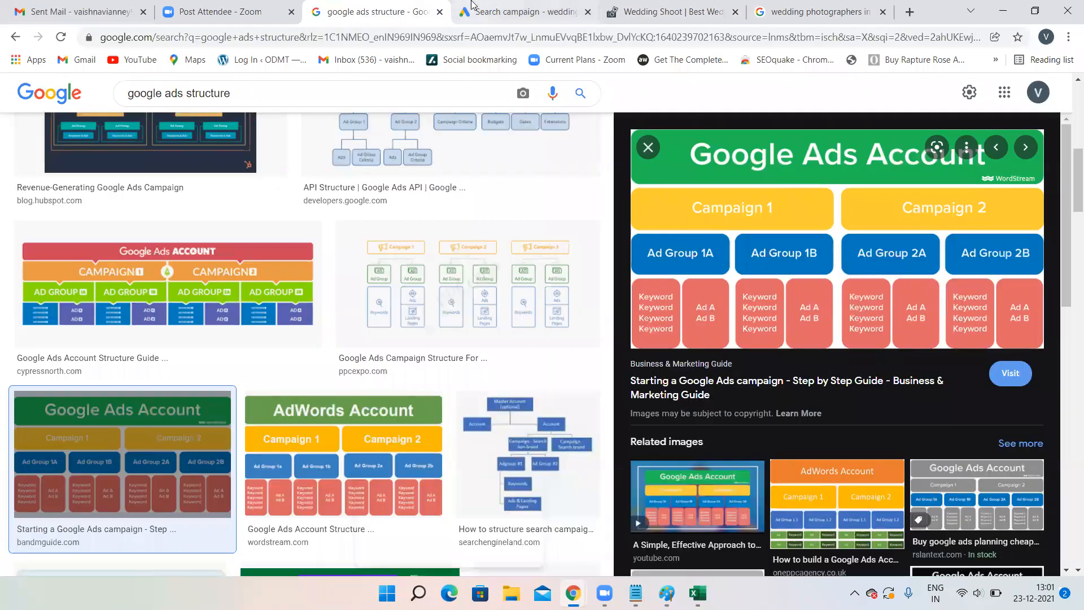
{"action": "left_click", "coordinate": [525, 11]}
{"action": "scroll", "coordinate": [286, 330], "scroll_direction": "down", "scroll_amount": 3}
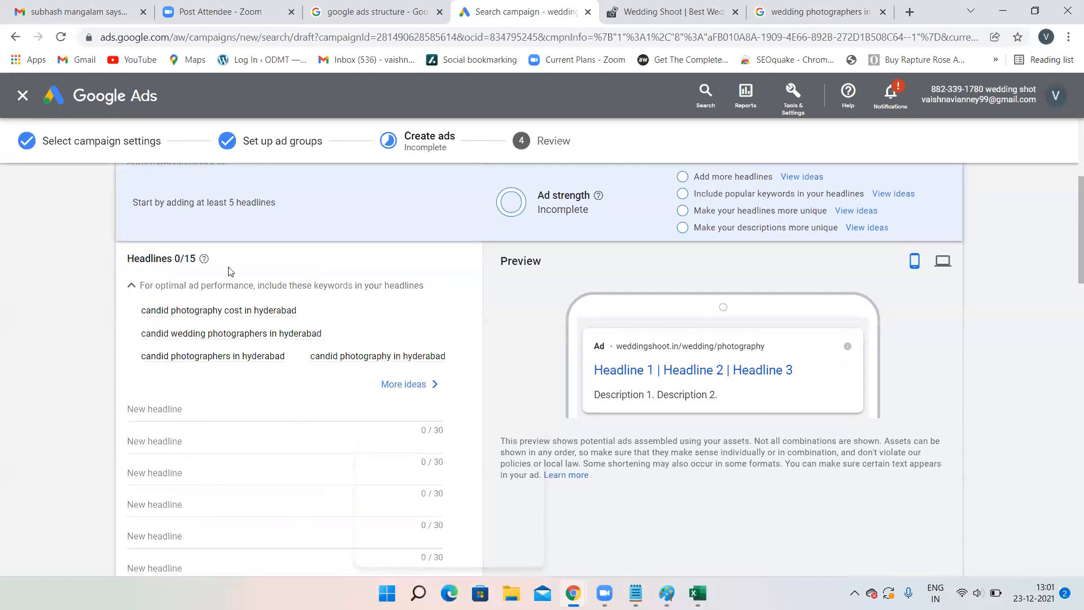
{"action": "scroll", "coordinate": [126, 354], "scroll_direction": "up", "scroll_amount": 2}
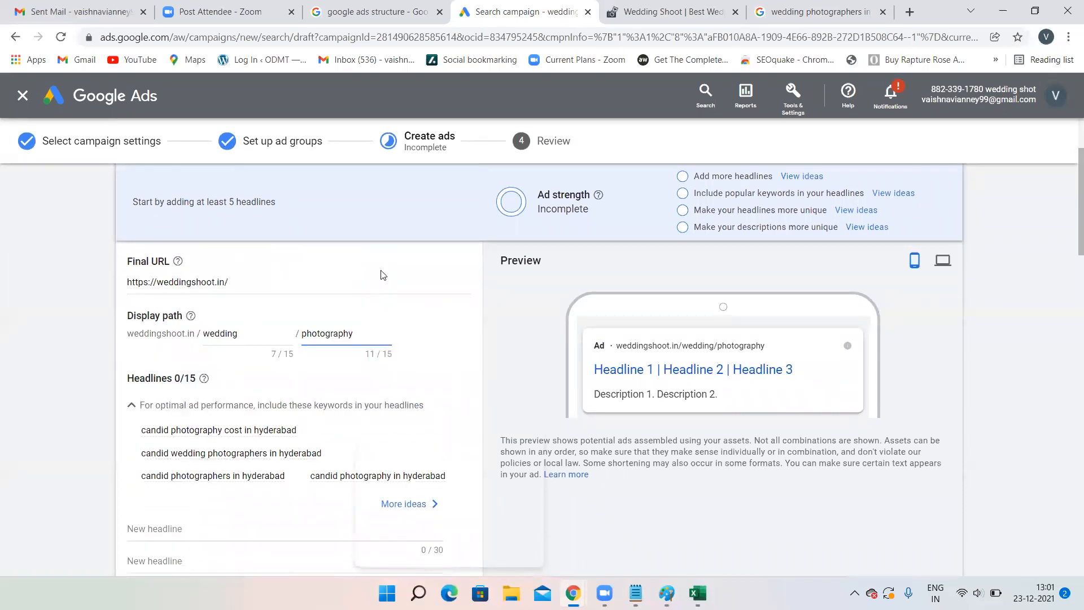
{"action": "left_click", "coordinate": [404, 291]}
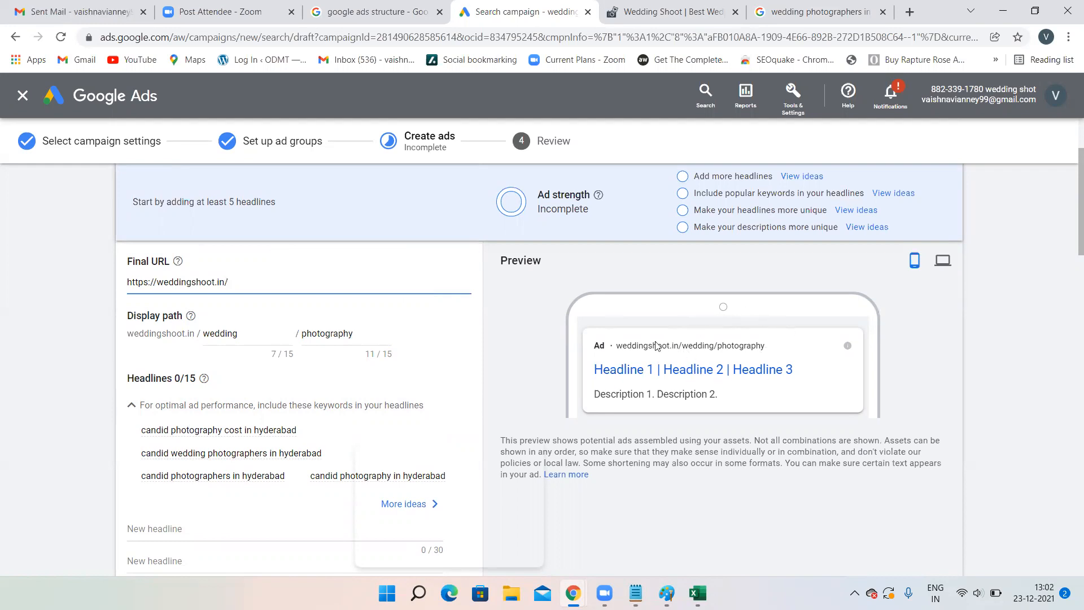
Step: Add the suggested headline "Best Wedding Photography" and set the second headline to "Wedding Photography", based on the suggested Gurgaon headline
{"action": "scroll", "coordinate": [151, 407], "scroll_direction": "down", "scroll_amount": 3}
{"action": "left_click", "coordinate": [195, 339]}
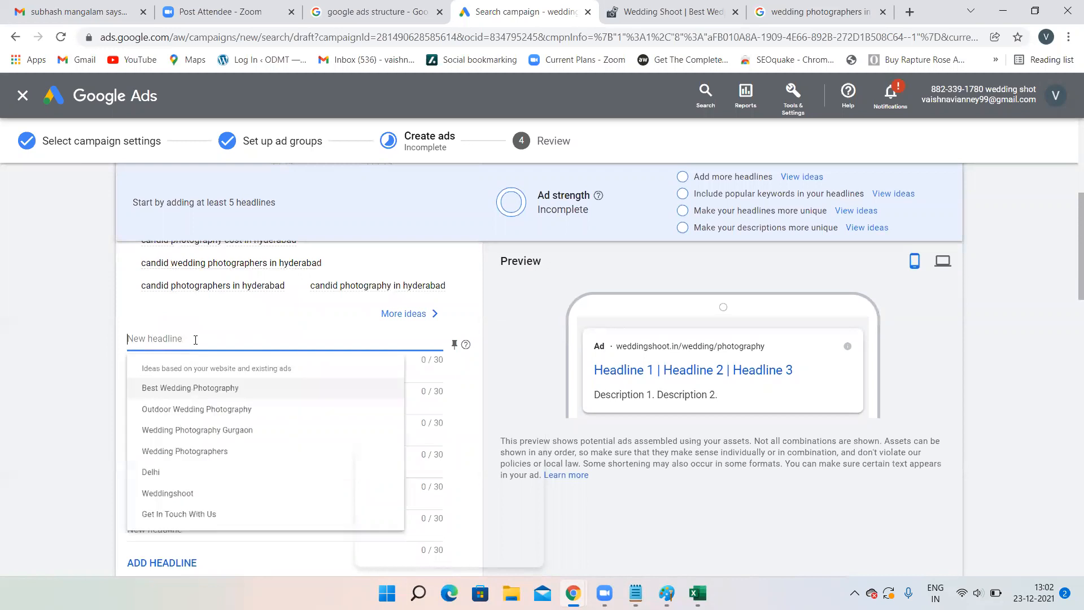
{"action": "left_click", "coordinate": [213, 393]}
{"action": "left_click", "coordinate": [192, 368]}
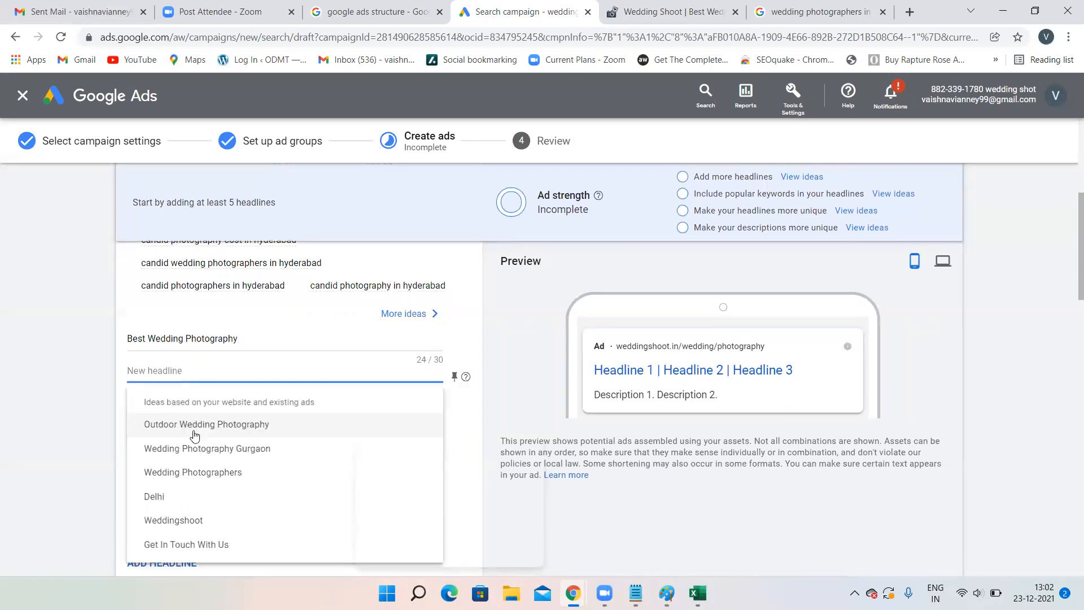
{"action": "left_click", "coordinate": [197, 447]}
{"action": "left_click_drag", "start_coordinate": [266, 365], "coordinate": [221, 366]}
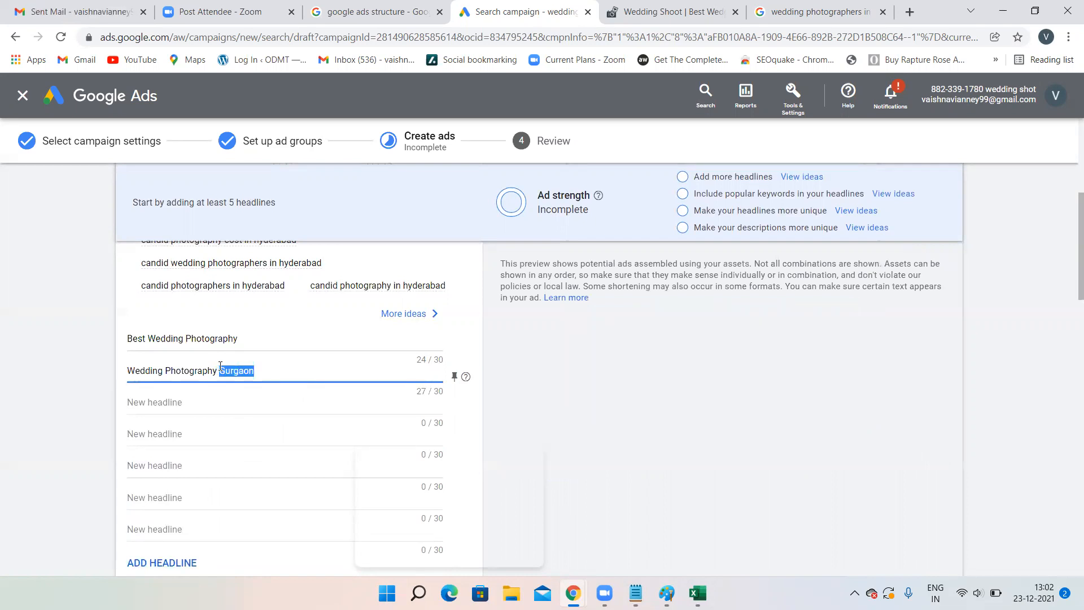
{"action": "key", "text": "BackSpace"}
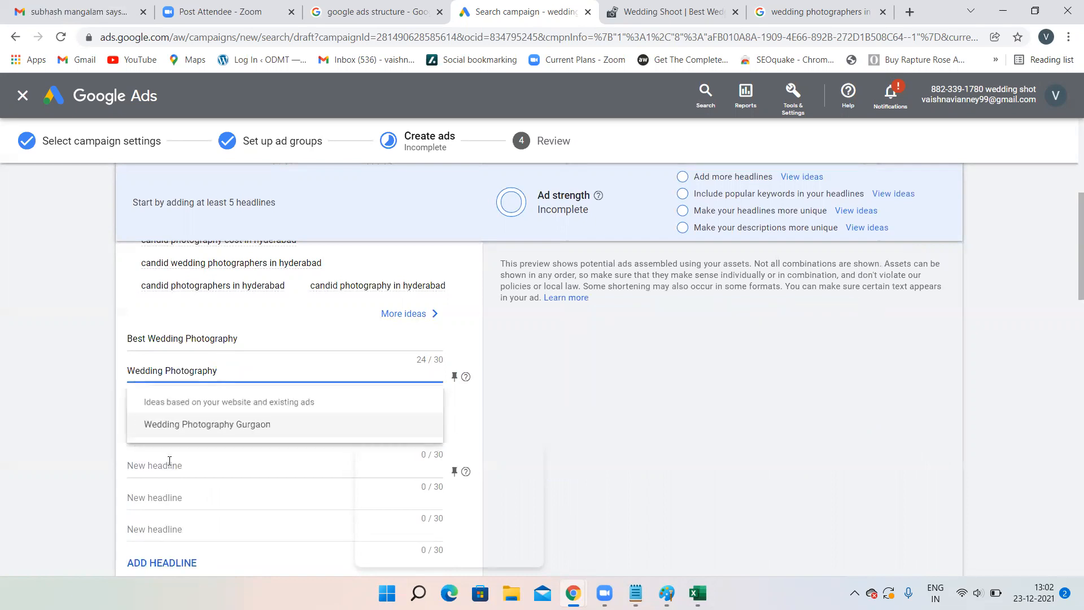
{"action": "left_click", "coordinate": [167, 463]}
Step: Add the suggested idea "Get In Touch With Us" as the third headline
{"action": "left_click", "coordinate": [211, 404]}
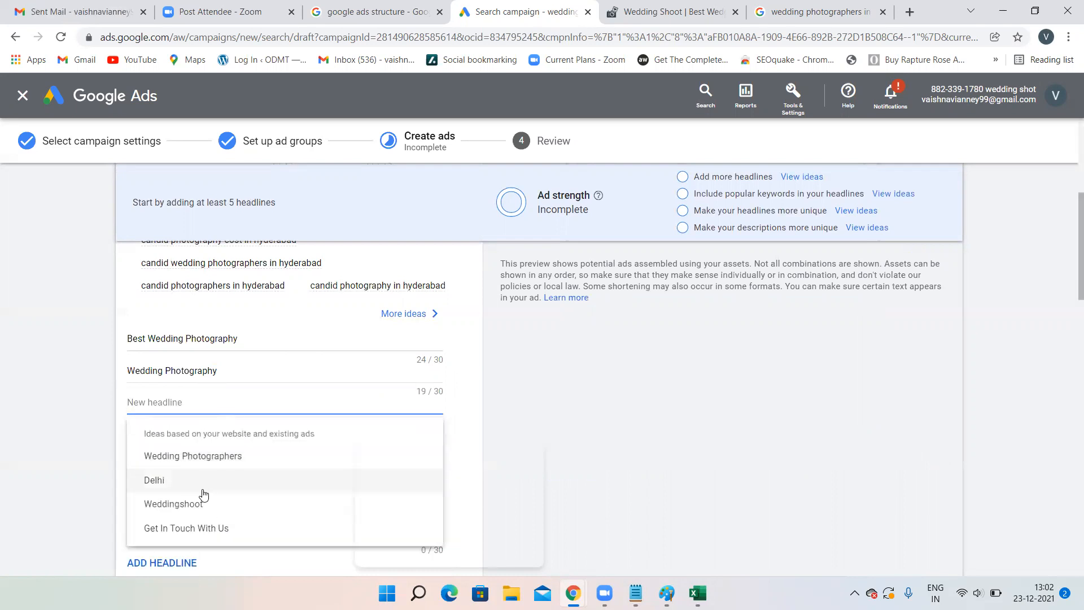
{"action": "left_click", "coordinate": [210, 530]}
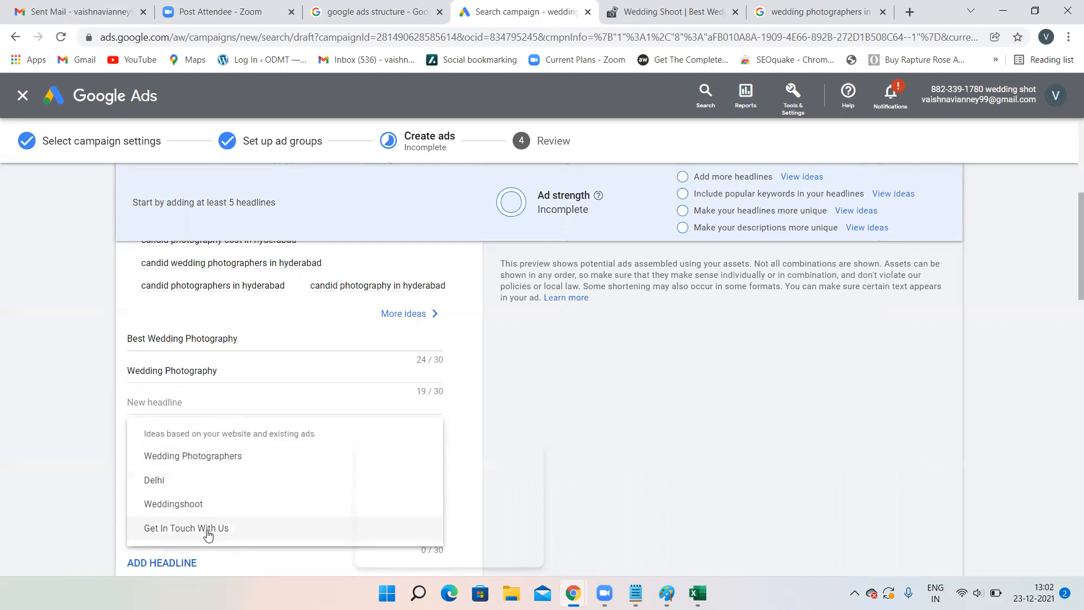
{"action": "left_click", "coordinate": [210, 430]}
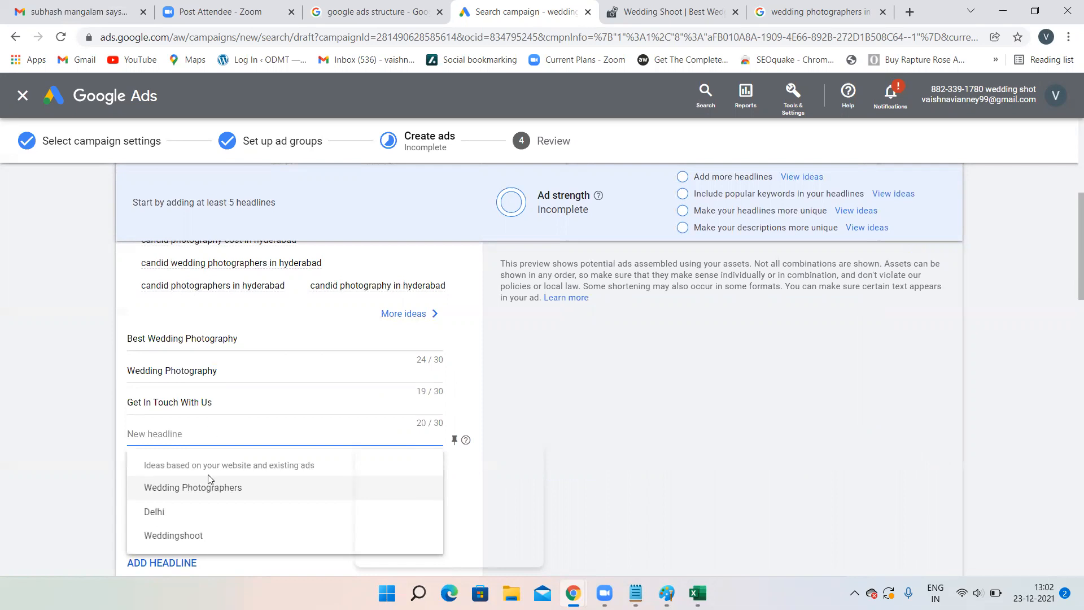
{"action": "left_click", "coordinate": [48, 413]}
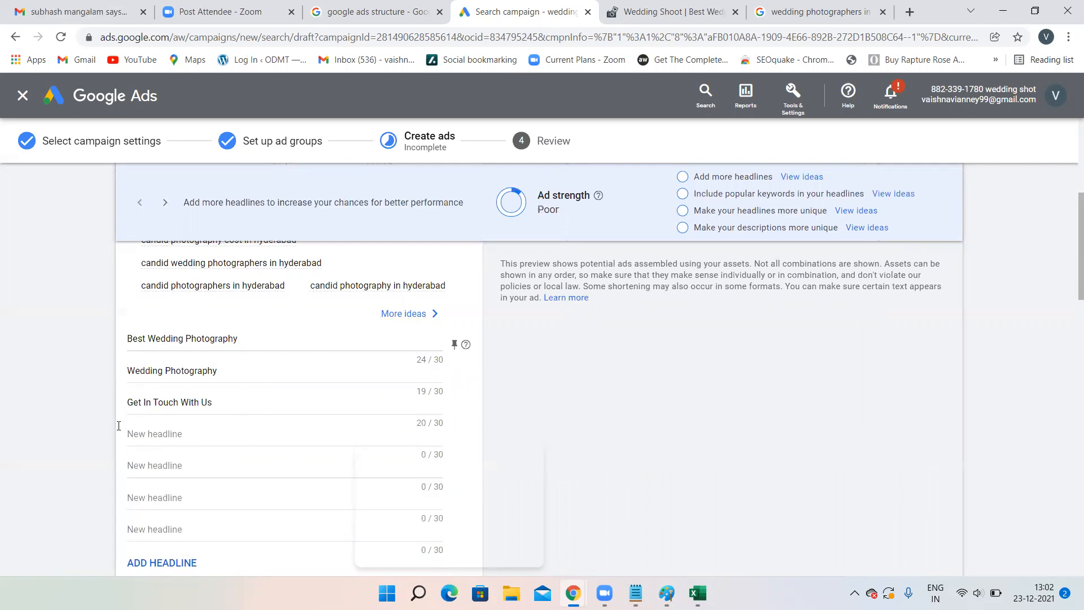
{"action": "scroll", "coordinate": [289, 332], "scroll_direction": "down", "scroll_amount": 1}
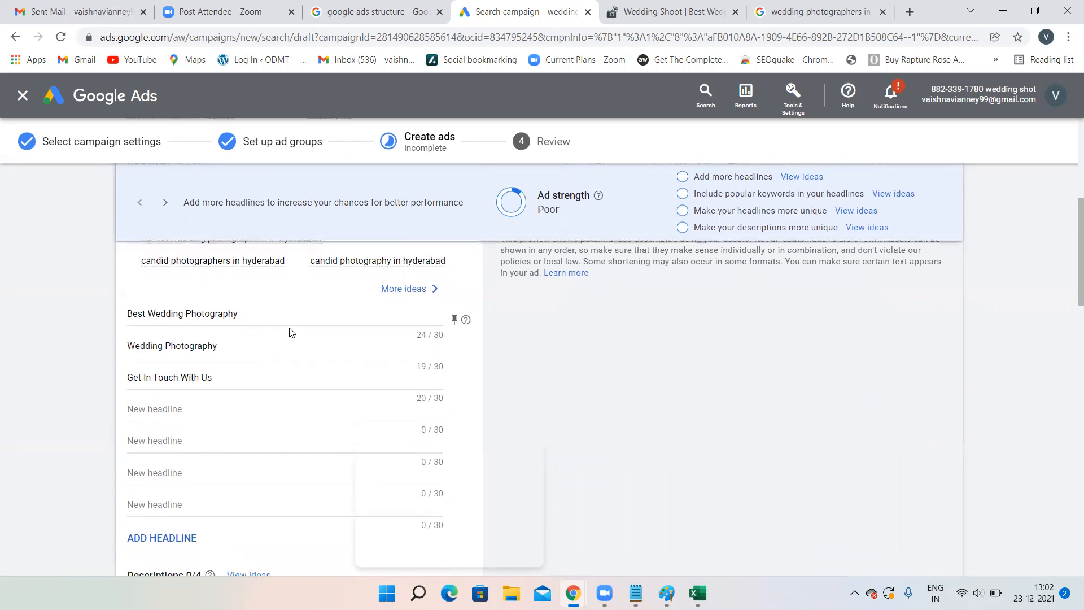
Step: Examine the ad and organic titles in the "wedding photographers in hyderabad" search results for headline wording, and return to the ad draft
{"action": "key", "text": "ctrl+Tab"}
{"action": "key", "text": "ctrl+Tab"}
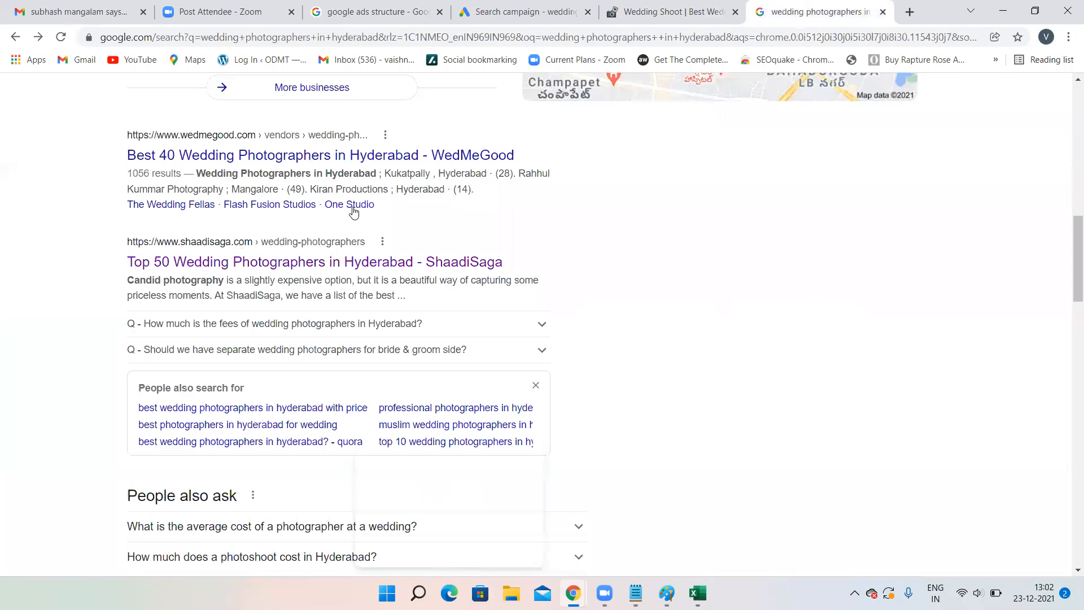
{"action": "scroll", "coordinate": [447, 225], "scroll_direction": "up", "scroll_amount": 9}
{"action": "scroll", "coordinate": [452, 224], "scroll_direction": "up", "scroll_amount": 3}
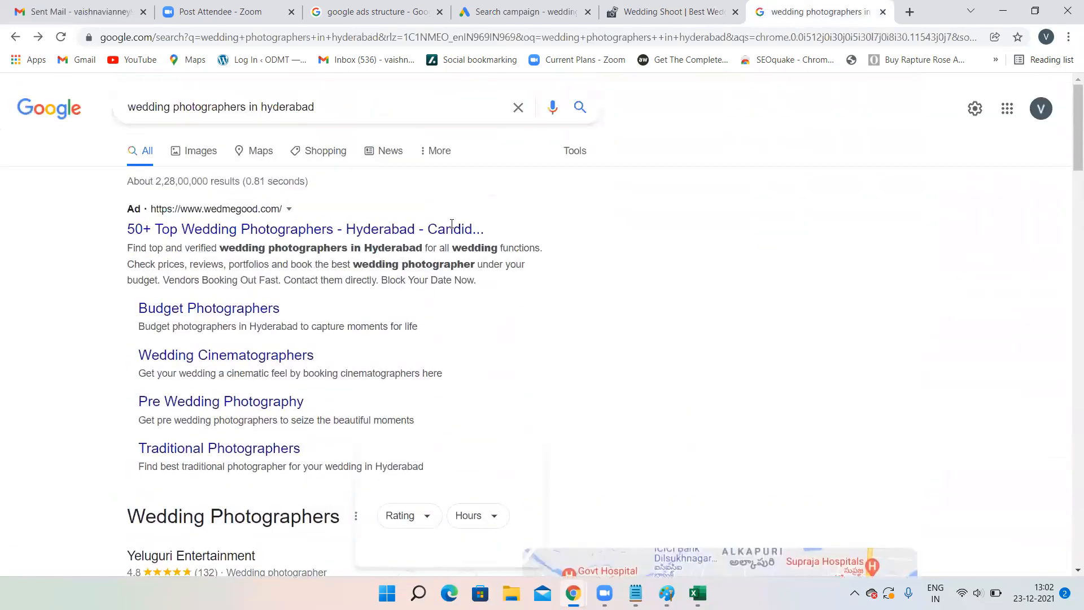
{"action": "scroll", "coordinate": [588, 297], "scroll_direction": "down", "scroll_amount": 15}
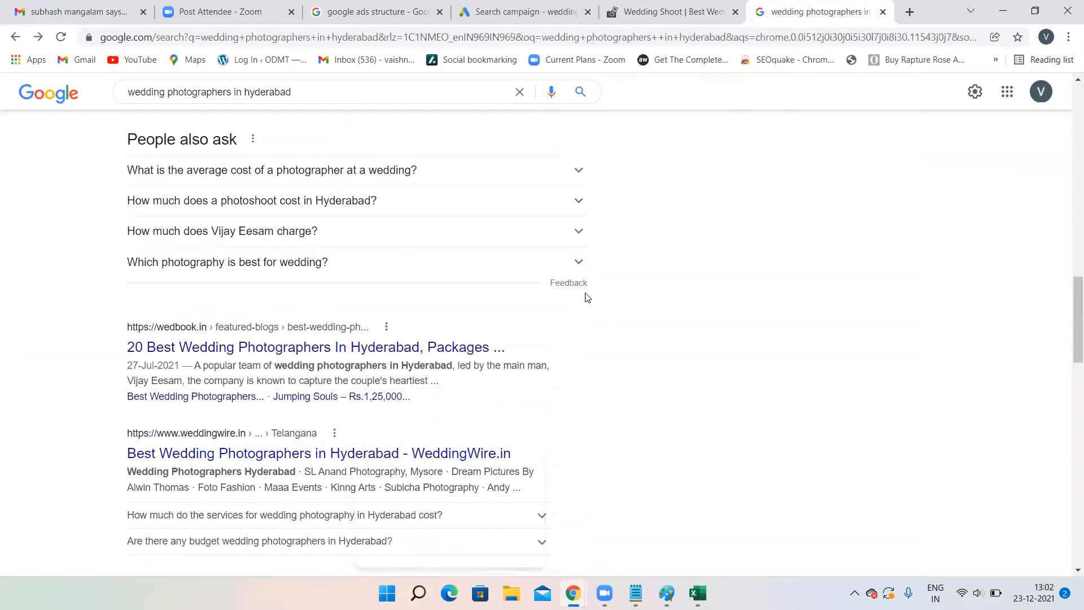
{"action": "scroll", "coordinate": [587, 298], "scroll_direction": "down", "scroll_amount": 1}
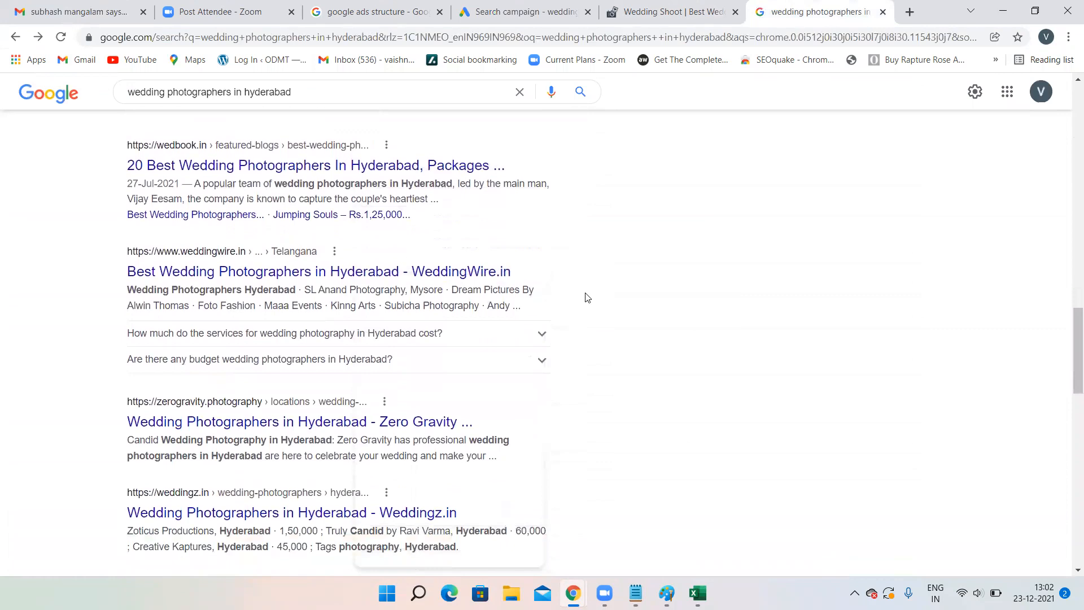
{"action": "left_click", "coordinate": [512, 12]}
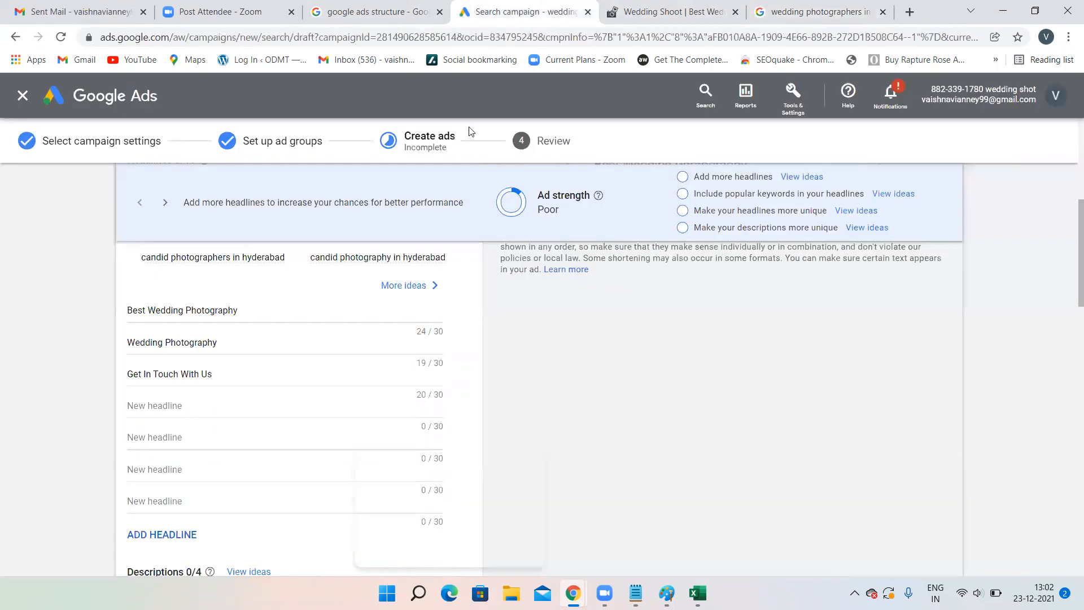
Step: Try "Top Wedding Photographers in Hyderabad" as the fourth headline
{"action": "left_click", "coordinate": [146, 403]}
{"action": "type", "text": "Top Wedding P"}
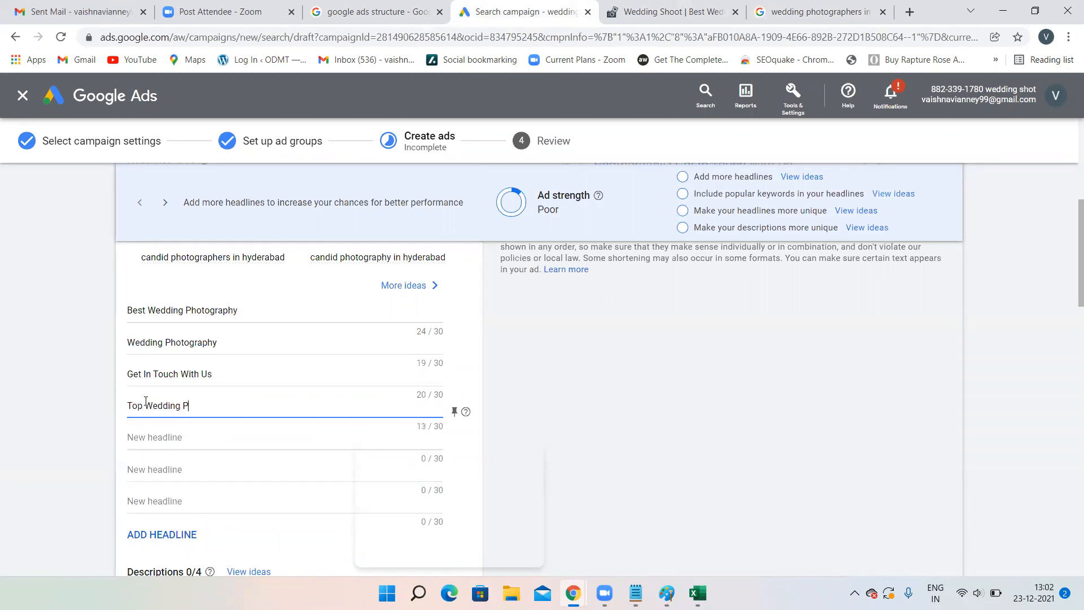
{"action": "type", "text": "hotographe"}
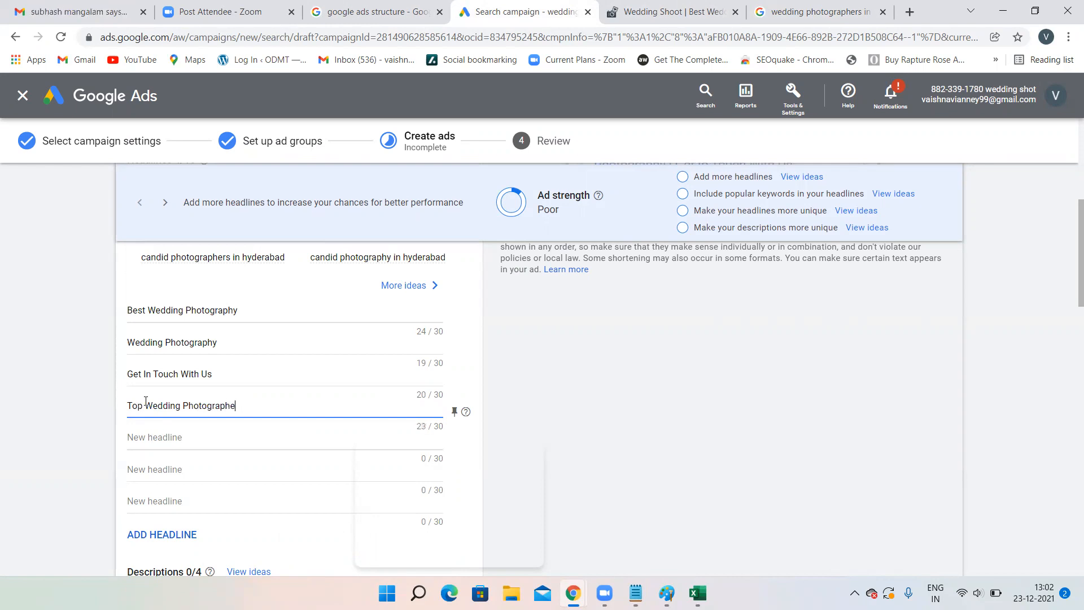
{"action": "type", "text": "rs in Hyderabad"}
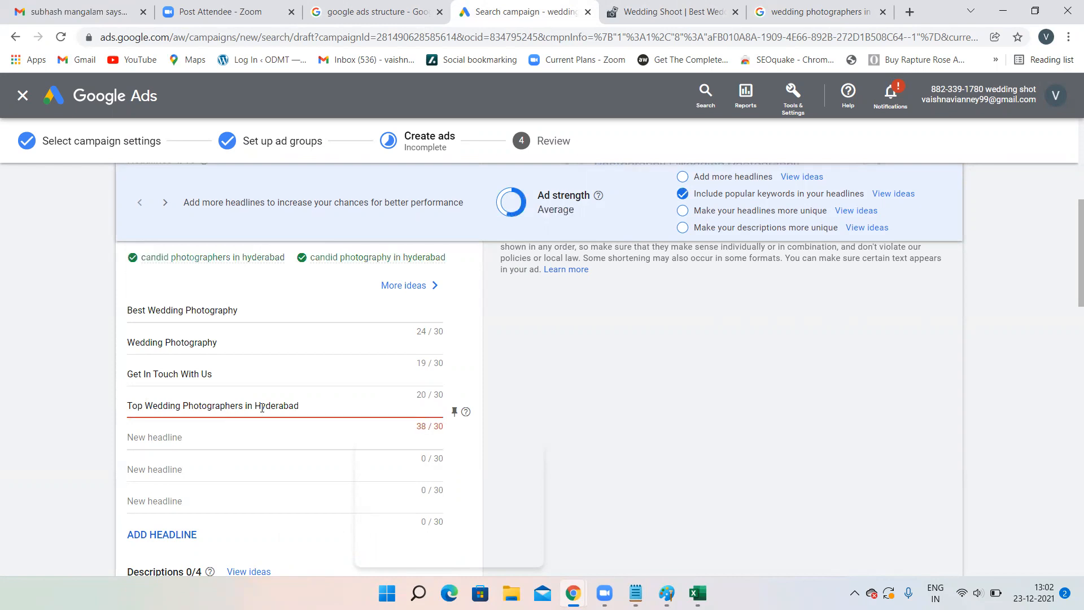
Step: Try to shorten the fourth headline to "Wedding Photography in Hyderabad"
{"action": "left_click_drag", "start_coordinate": [145, 406], "coordinate": [87, 411]}
{"action": "key", "text": "BackSpace"}
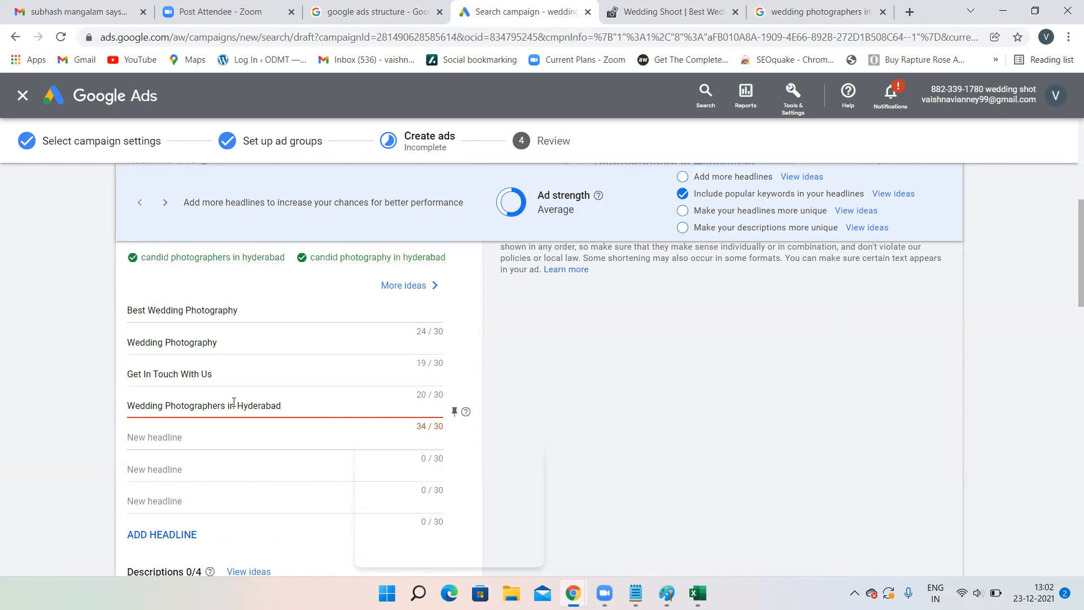
{"action": "left_click", "coordinate": [226, 404]}
{"action": "key", "text": "BackSpace"}
{"action": "key", "text": "BackSpace"}
{"action": "key", "text": "BackSpace"}
{"action": "type", "text": "y"}
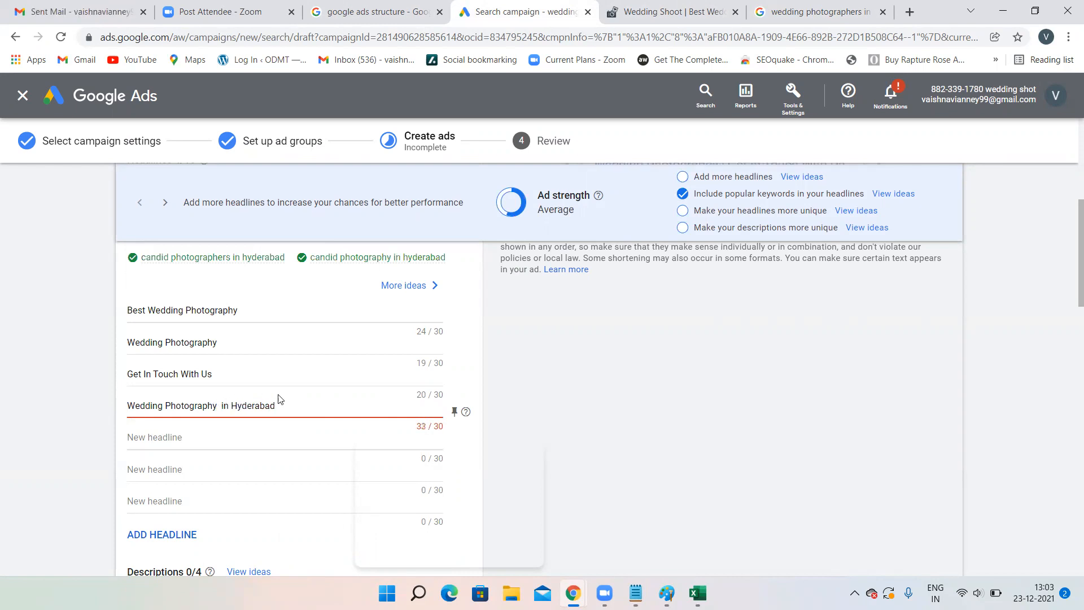
Step: Clear the fourth headline and enter "Get attractive packages" in its place
{"action": "left_click_drag", "start_coordinate": [284, 402], "coordinate": [58, 411]}
{"action": "key", "text": "BackSpace"}
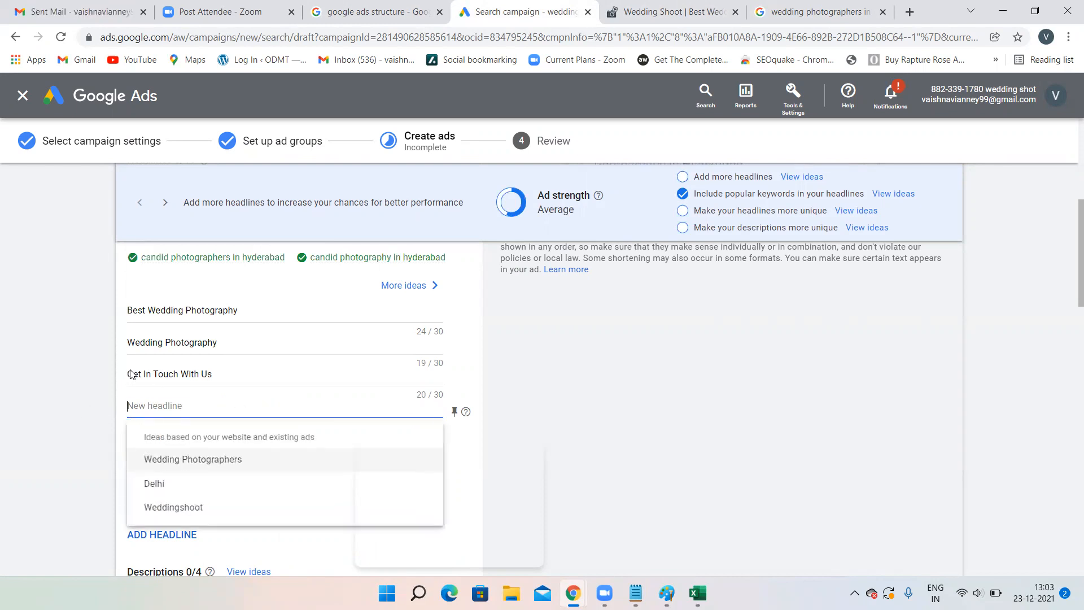
{"action": "left_click", "coordinate": [39, 358]}
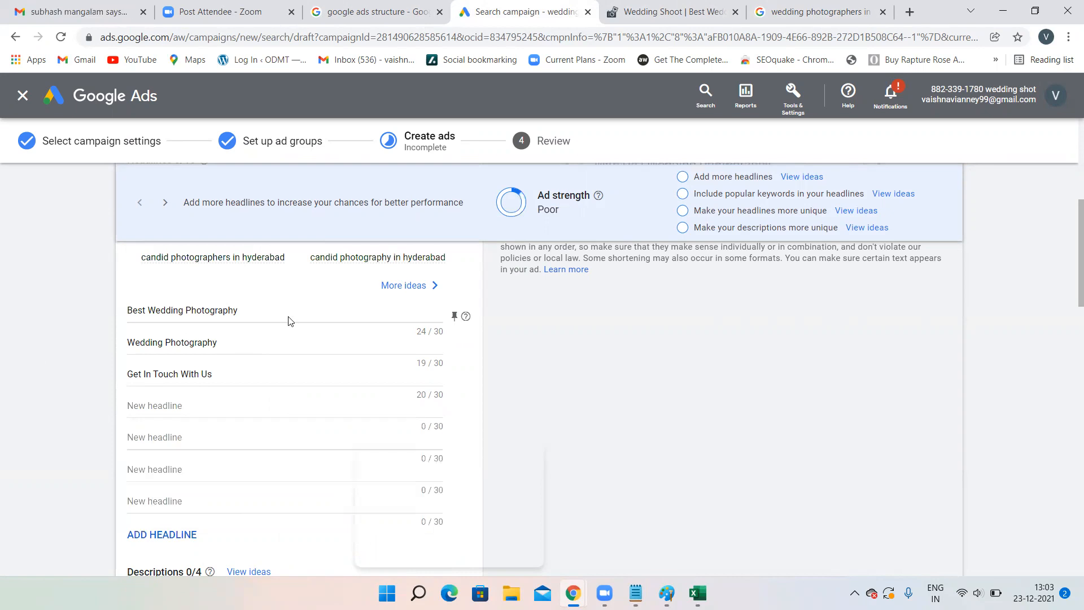
{"action": "type", "text": "Get attractive packages"}
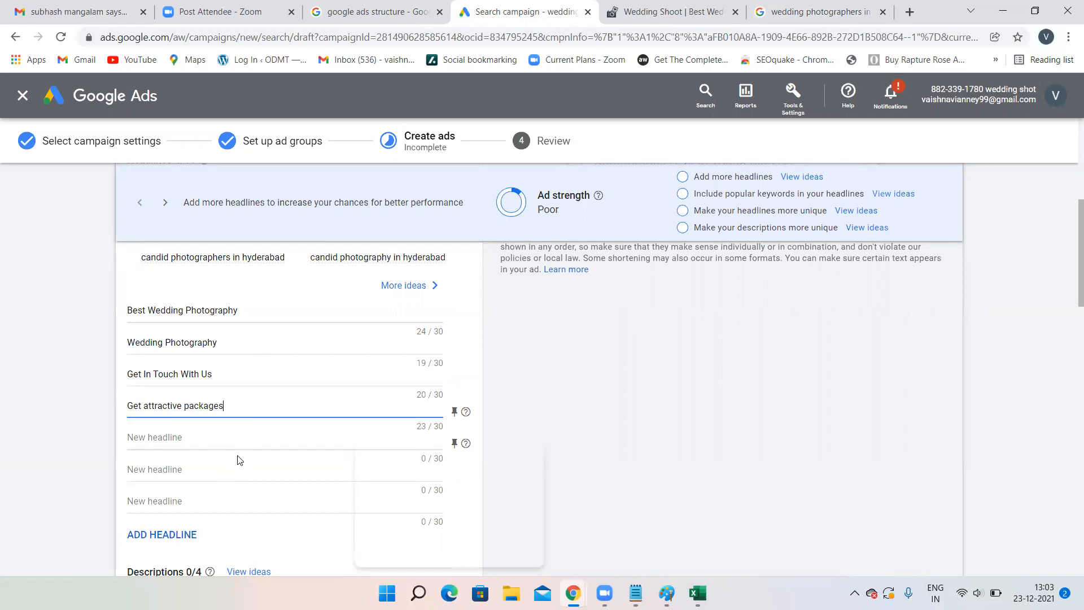
{"action": "scroll", "coordinate": [238, 457], "scroll_direction": "down", "scroll_amount": 5}
{"action": "scroll", "coordinate": [237, 461], "scroll_direction": "up", "scroll_amount": 4}
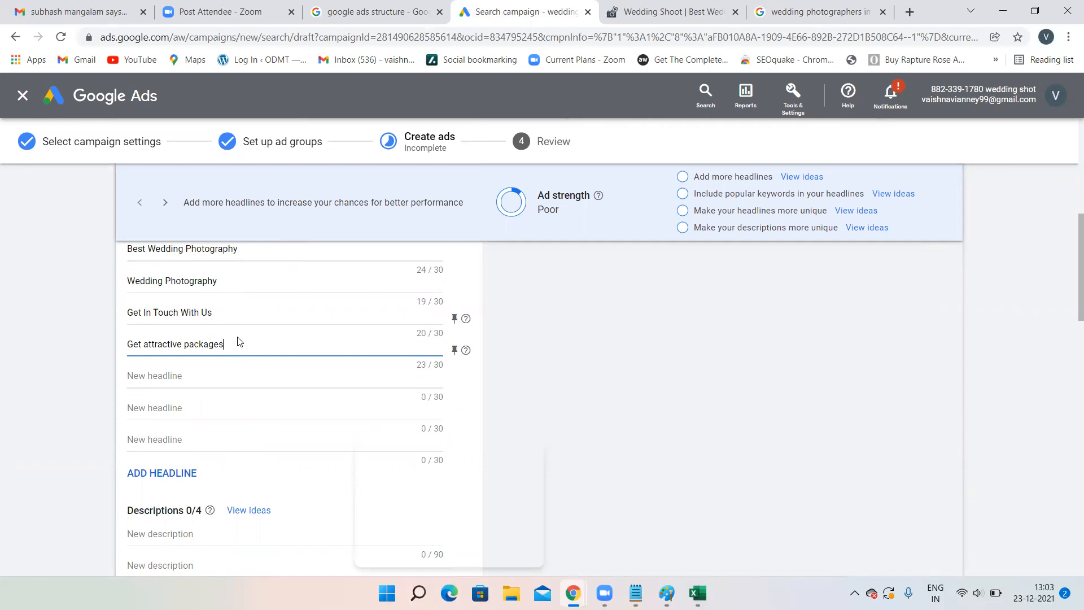
Step: Copy the text from "We are a team of young, passionate" through "all types of photograph" on the Wedding Shoot home page for the ad's first description
{"action": "scroll", "coordinate": [243, 356], "scroll_direction": "down", "scroll_amount": 2}
{"action": "left_click", "coordinate": [142, 416]}
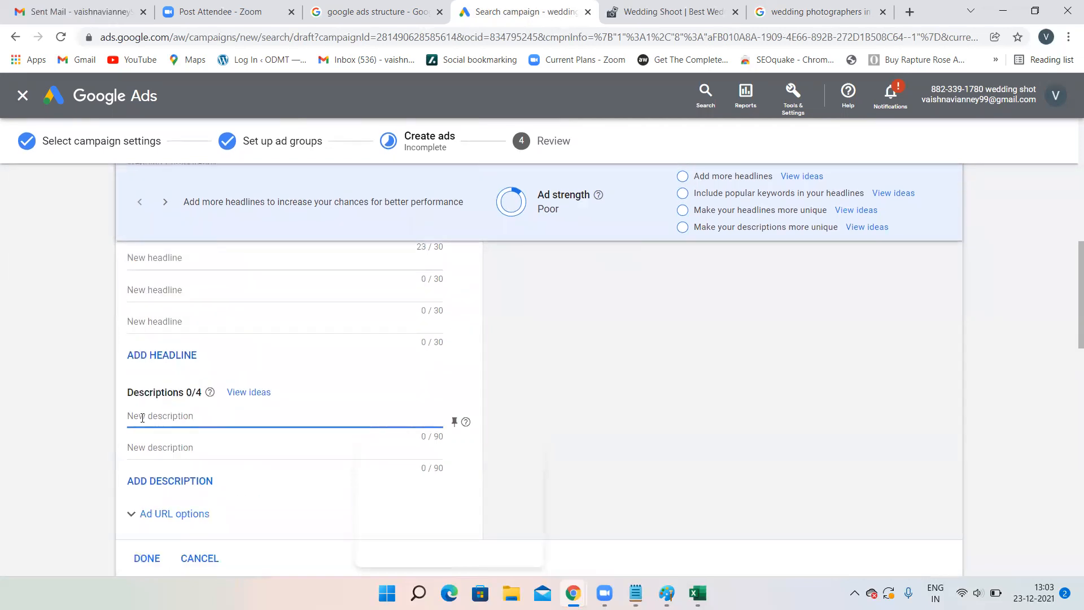
{"action": "key", "text": "ctrl+Tab"}
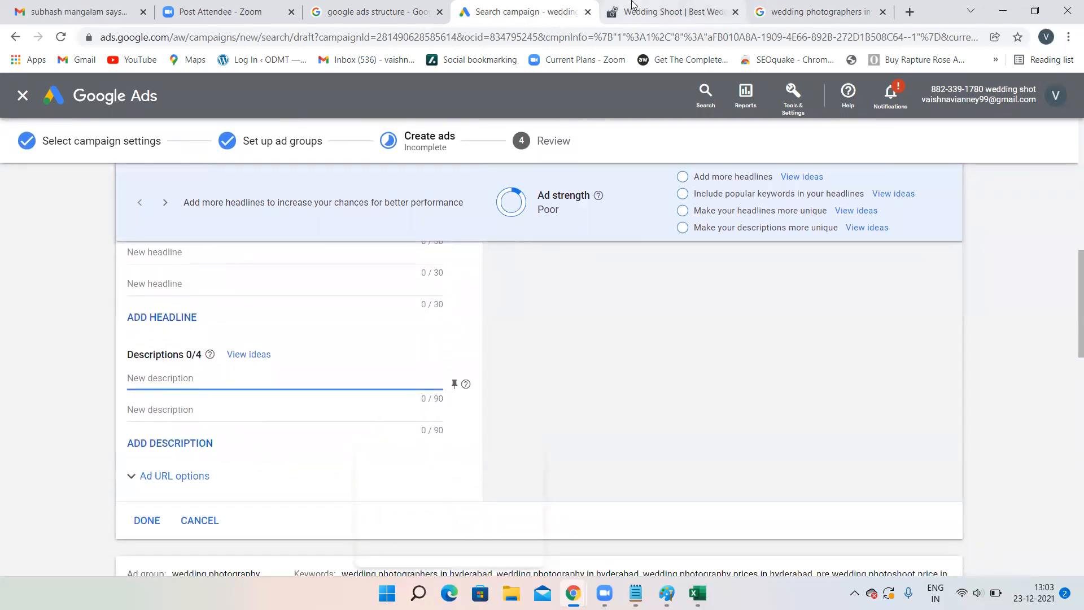
{"action": "scroll", "coordinate": [509, 280], "scroll_direction": "down", "scroll_amount": 10}
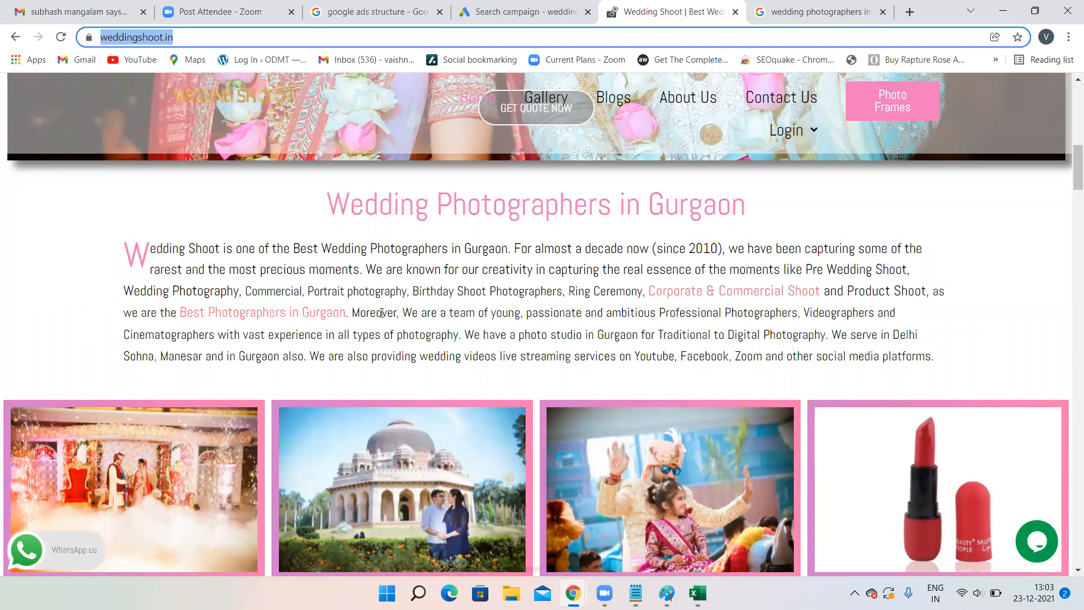
{"action": "left_click_drag", "start_coordinate": [402, 312], "coordinate": [455, 334]}
{"action": "key", "text": "ctrl+c"}
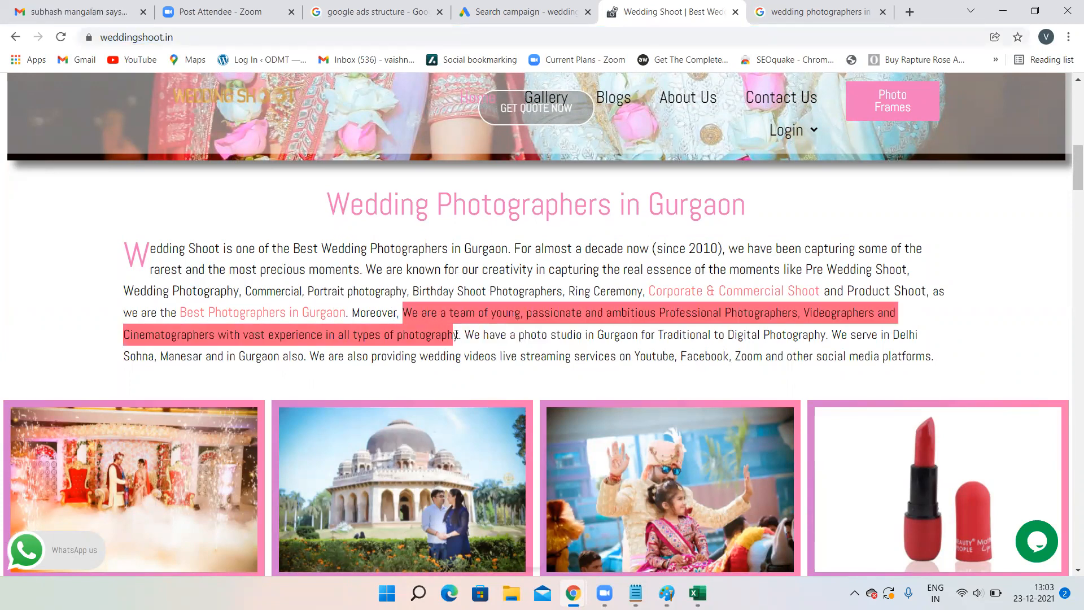
Step: Return to the ad draft and paste the copied team text as the first description
{"action": "left_click", "coordinate": [372, 11]}
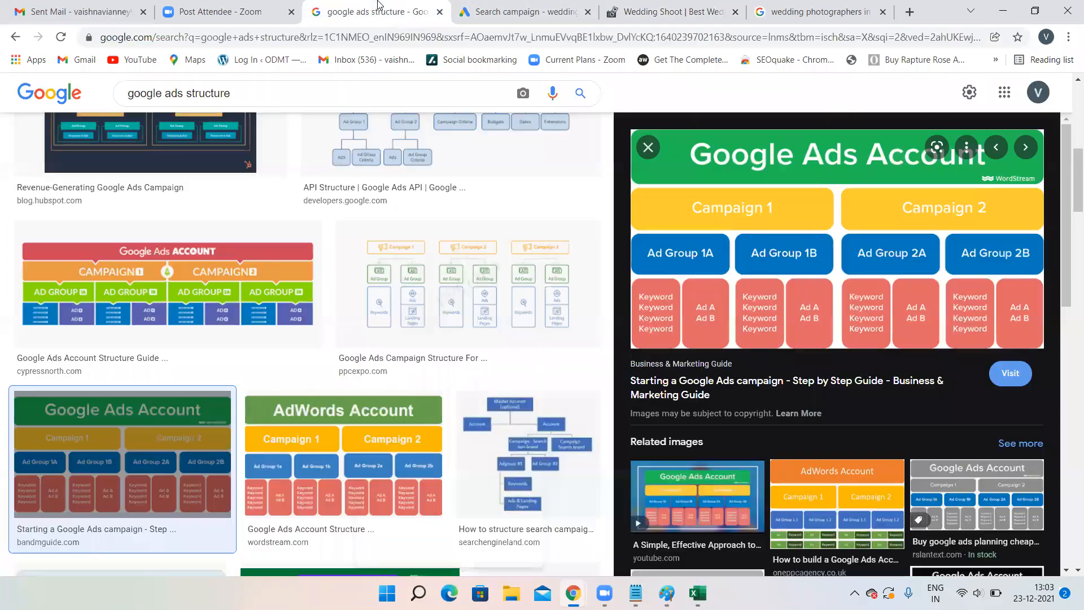
{"action": "left_click", "coordinate": [519, 4]}
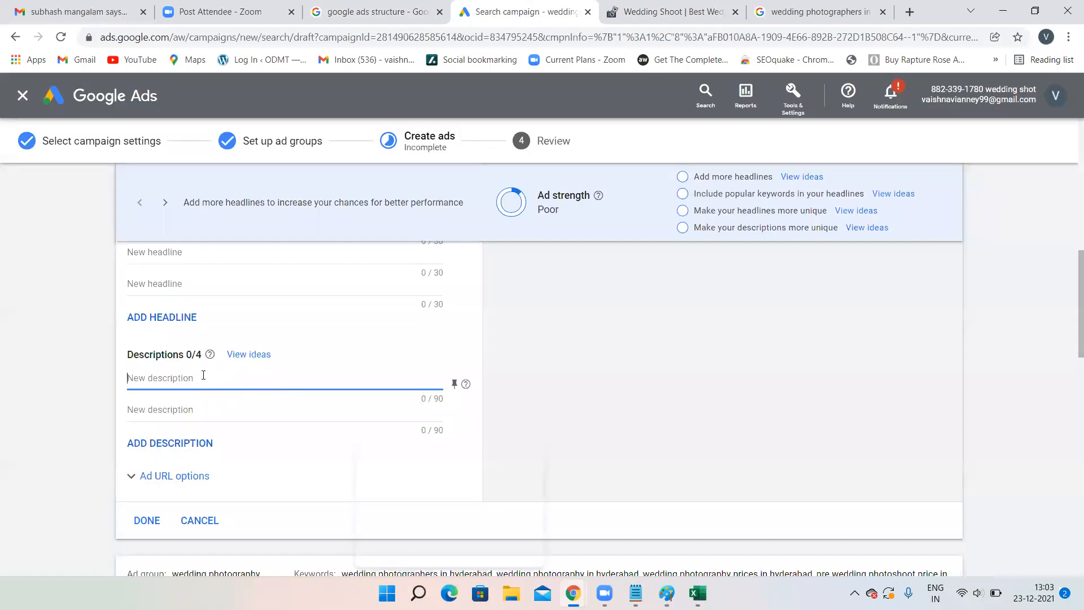
{"action": "key", "text": "ctrl+v"}
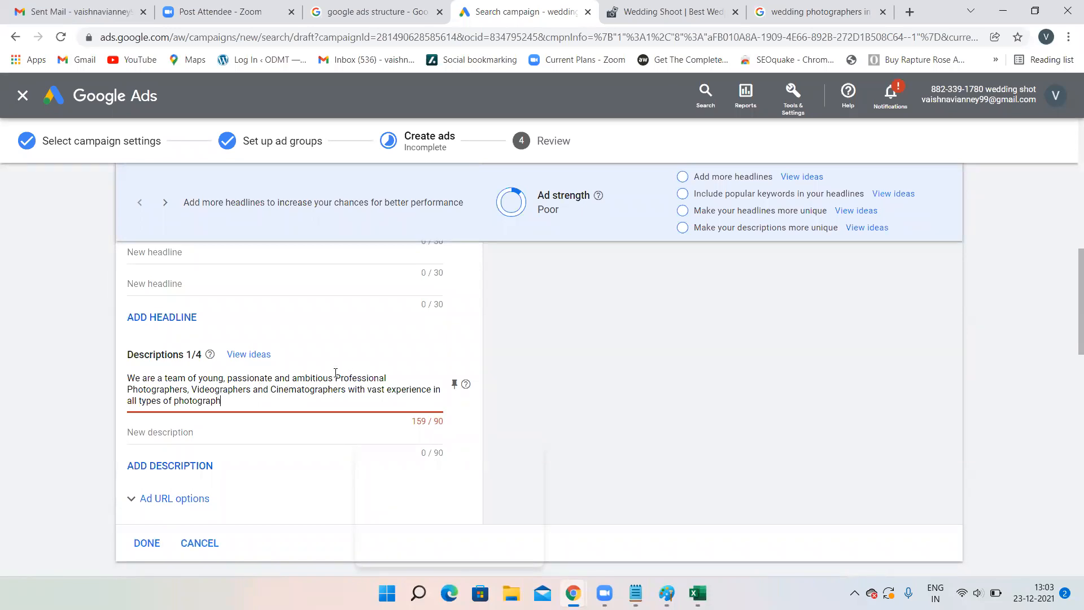
Step: Delete "ambitious Professional", the "and" before Photographers, and "and Cinematographers" from the first description
{"action": "left_click_drag", "start_coordinate": [292, 375], "coordinate": [400, 378]}
{"action": "key", "text": "BackSpace"}
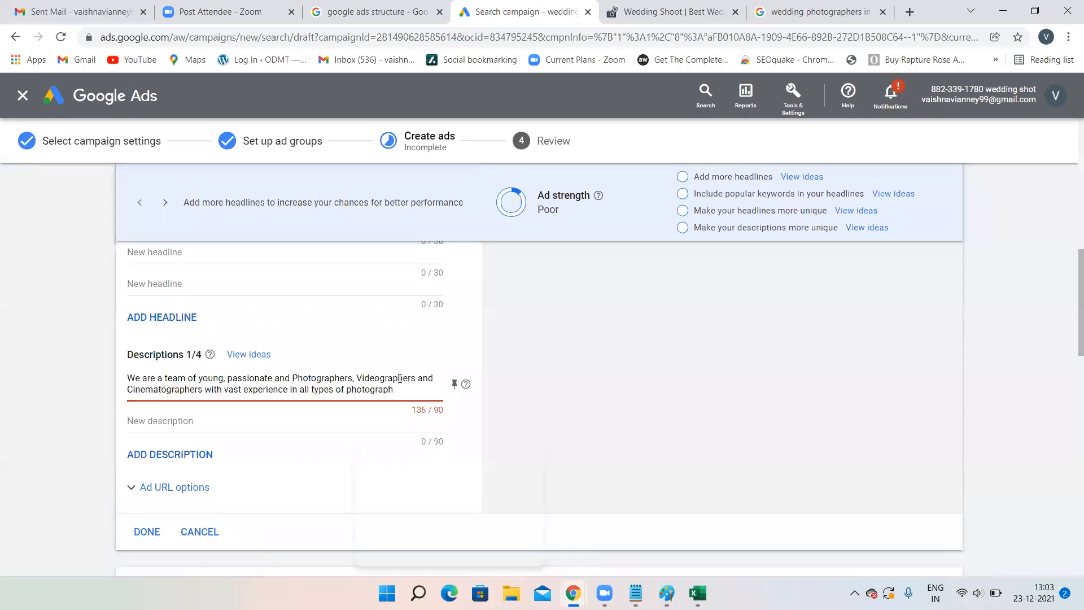
{"action": "key", "text": "BackSpace"}
{"action": "key", "text": "BackSpace"}
{"action": "key", "text": "BackSpace"}
{"action": "key", "text": "BackSpace"}
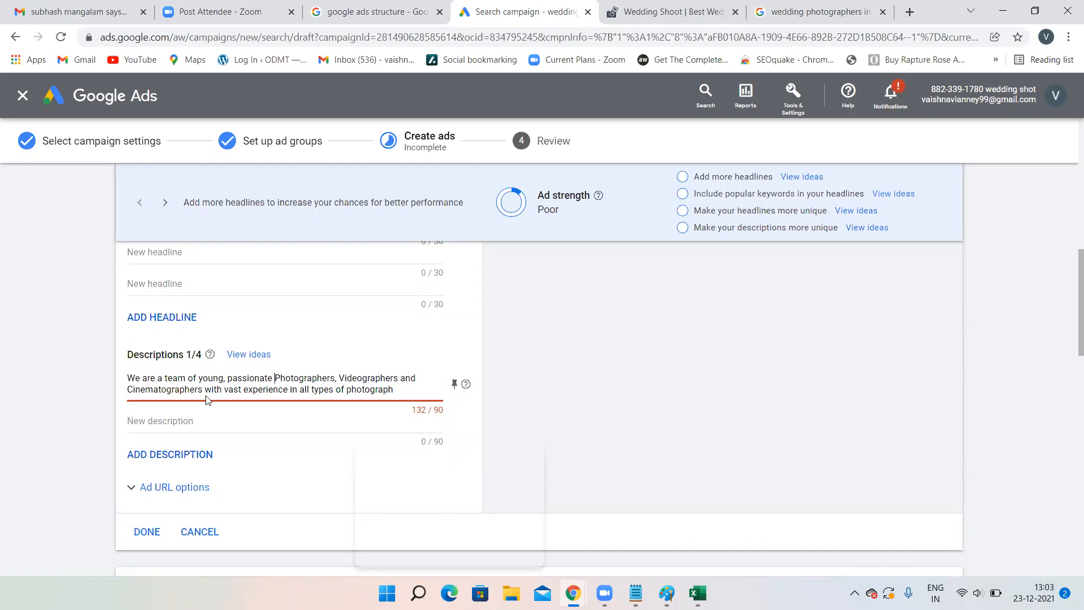
{"action": "left_click_drag", "start_coordinate": [205, 391], "coordinate": [399, 374]}
{"action": "key", "text": "BackSpace"}
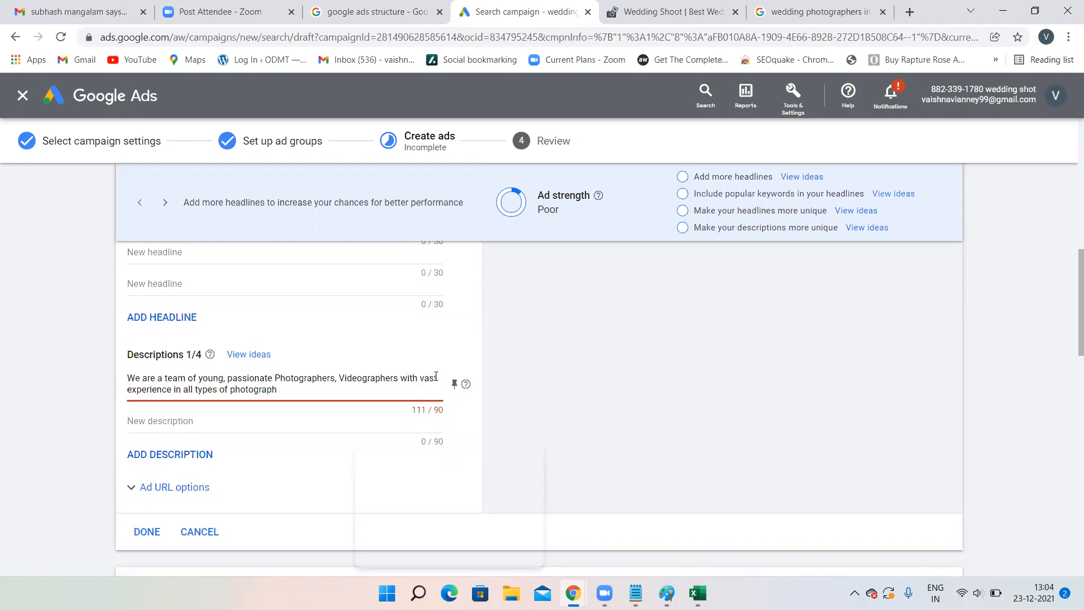
Step: Trim the first description to "We are a team of young passionate Photographers with experience in all types of photograph"
{"action": "left_click_drag", "start_coordinate": [436, 376], "coordinate": [425, 379]}
{"action": "key", "text": "BackSpace"}
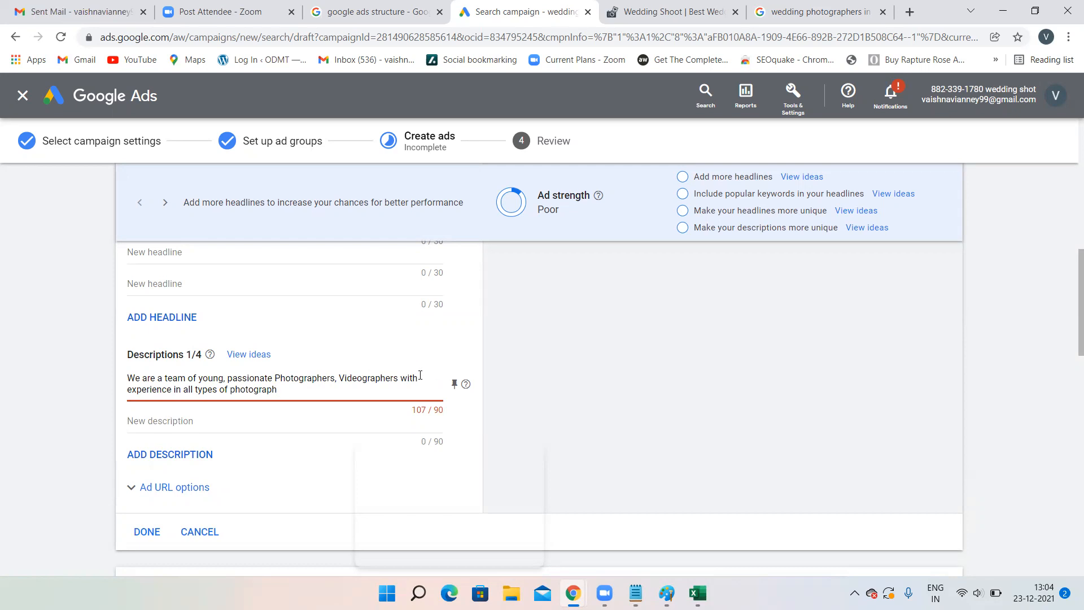
{"action": "left_click_drag", "start_coordinate": [401, 379], "coordinate": [337, 377]}
{"action": "key", "text": "BackSpace"}
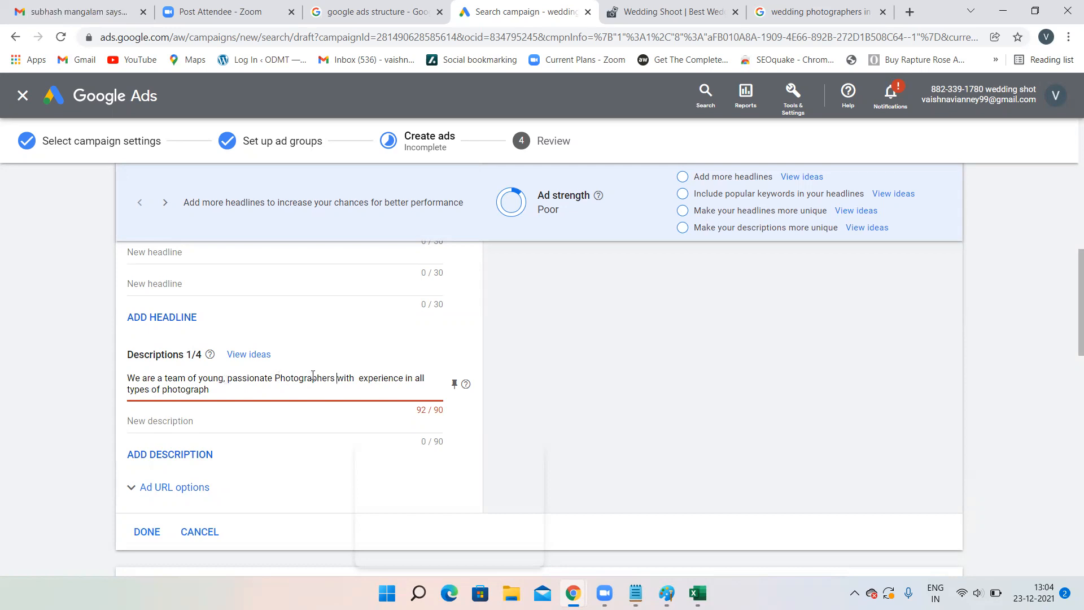
{"action": "left_click", "coordinate": [359, 378]}
{"action": "key", "text": "BackSpace"}
{"action": "left_click", "coordinate": [226, 379]}
{"action": "key", "text": "BackSpace"}
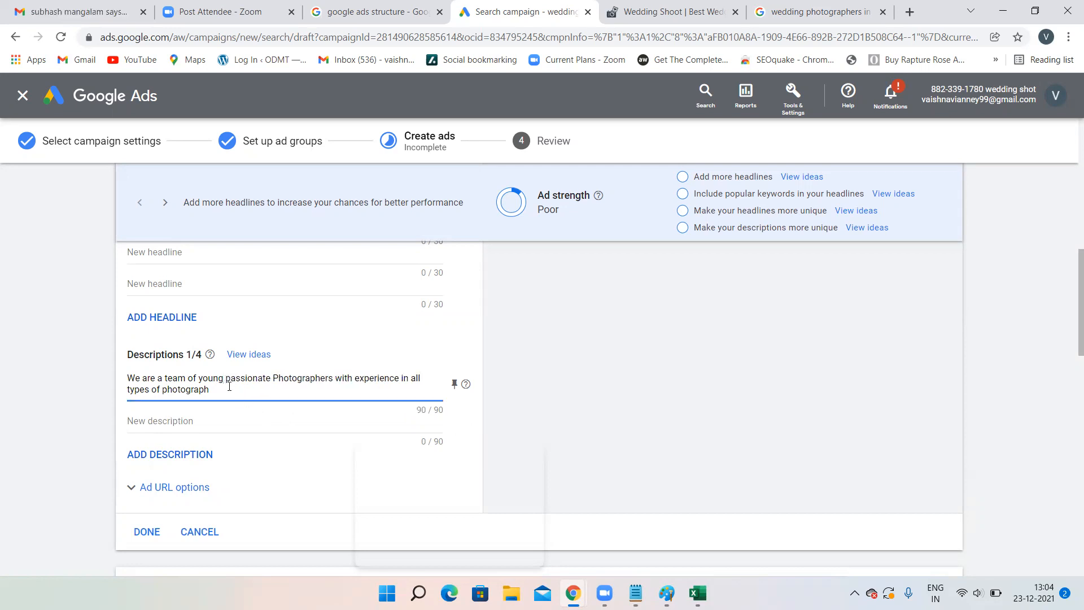
Step: Look through the wedding photographers search results and the Wedding Shoot home page for second description wording, and return to the ad draft
{"action": "left_click", "coordinate": [200, 419]}
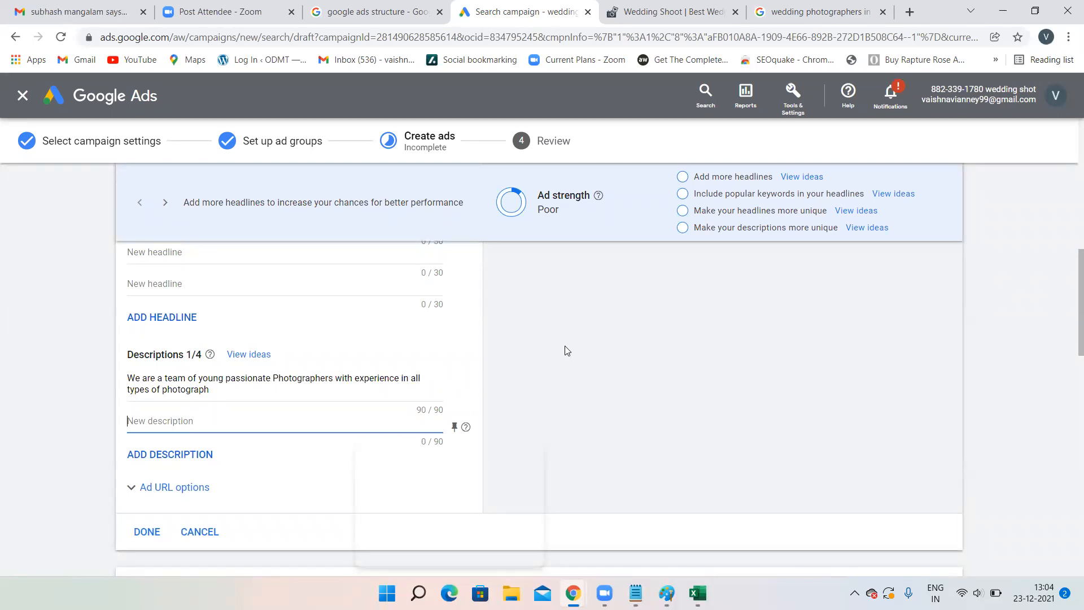
{"action": "scroll", "coordinate": [565, 346], "scroll_direction": "up", "scroll_amount": 8}
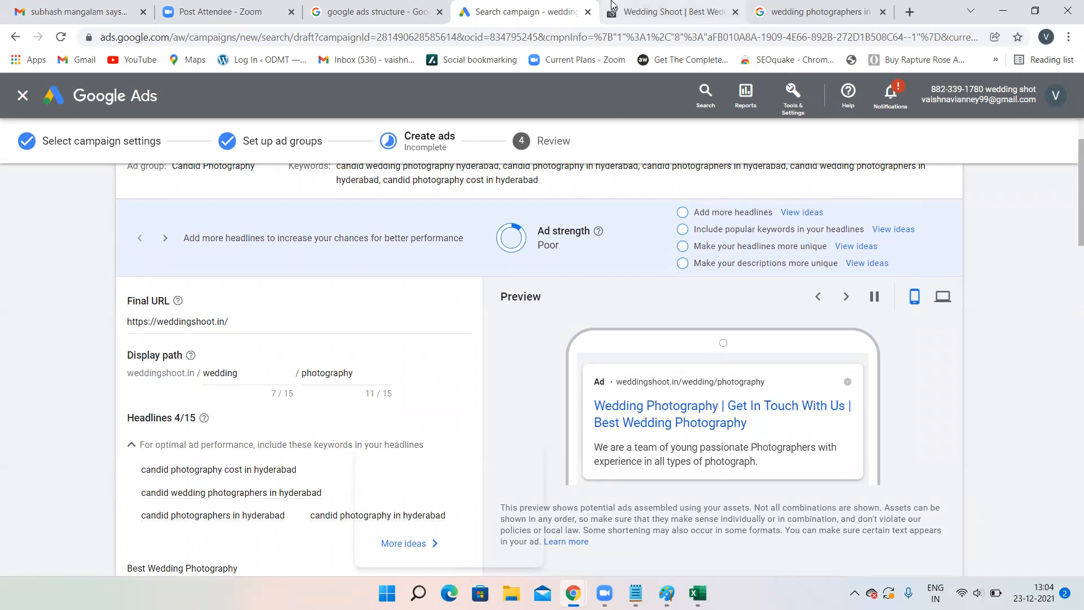
{"action": "left_click", "coordinate": [789, 4]}
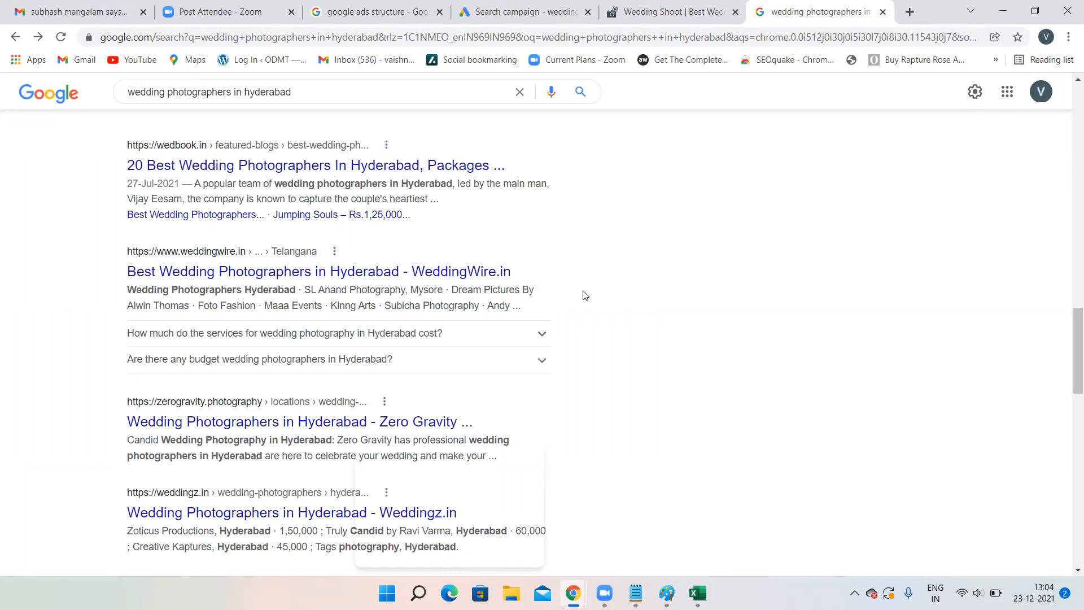
{"action": "scroll", "coordinate": [585, 295], "scroll_direction": "down", "scroll_amount": 9}
{"action": "scroll", "coordinate": [584, 294], "scroll_direction": "down", "scroll_amount": 3}
{"action": "left_click", "coordinate": [644, 9]}
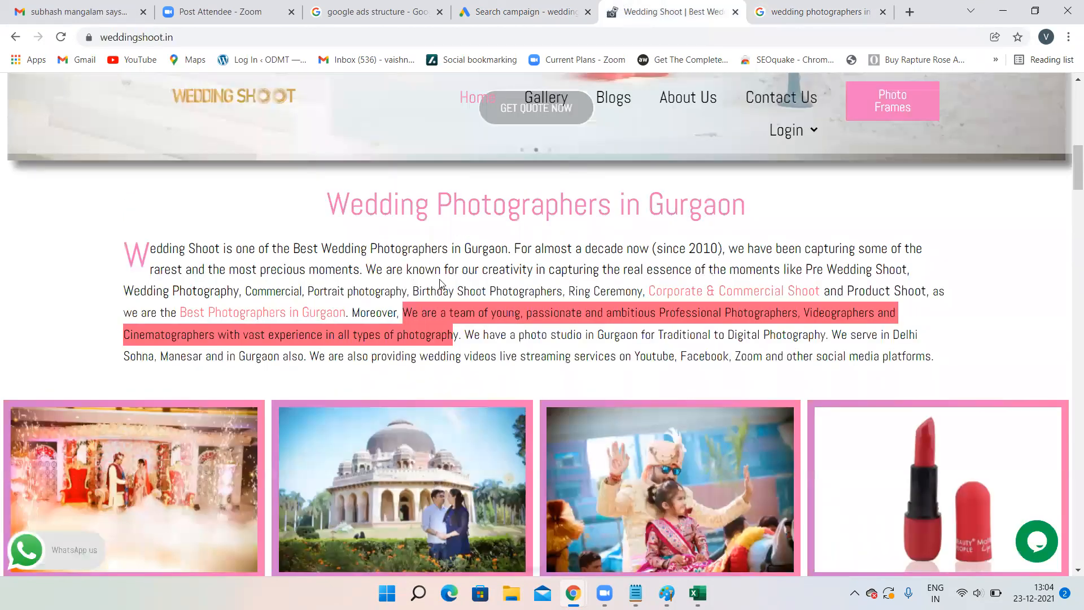
{"action": "scroll", "coordinate": [456, 345], "scroll_direction": "down", "scroll_amount": 5}
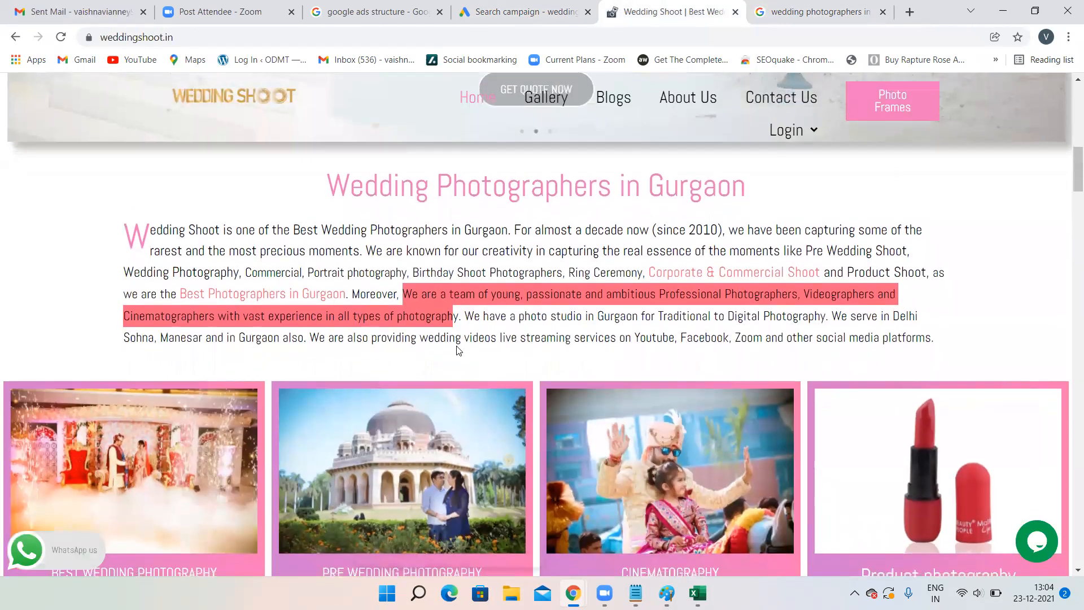
{"action": "scroll", "coordinate": [457, 345], "scroll_direction": "down", "scroll_amount": 4}
{"action": "scroll", "coordinate": [456, 346], "scroll_direction": "down", "scroll_amount": 5}
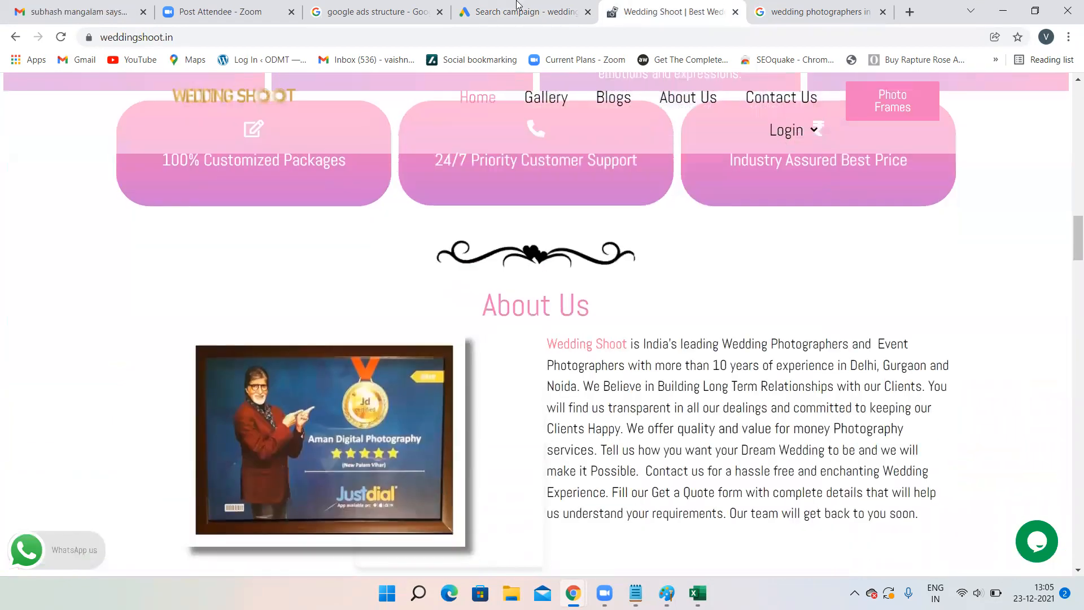
{"action": "left_click", "coordinate": [395, 7]}
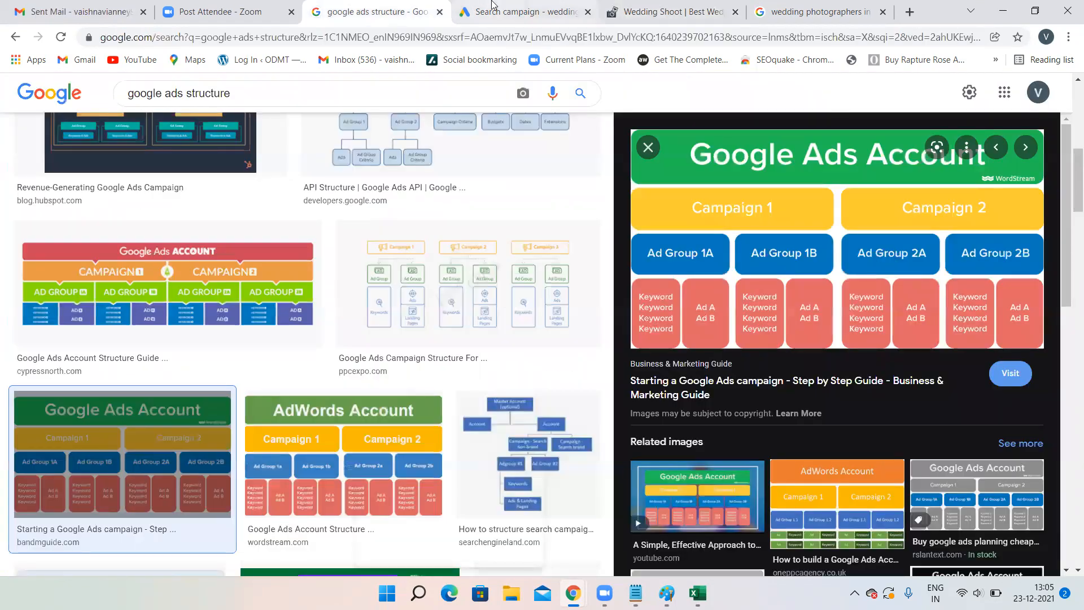
{"action": "left_click", "coordinate": [493, 6]}
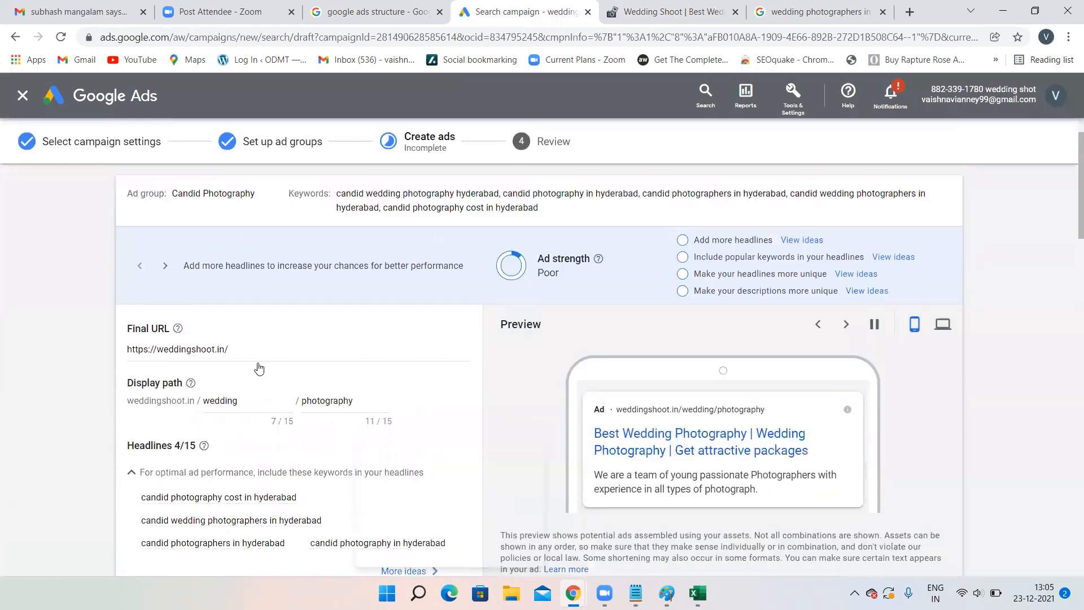
Step: Review the Candid Photography ad's preview, display path, headlines and descriptions against its keywords
{"action": "scroll", "coordinate": [258, 366], "scroll_direction": "down", "scroll_amount": 10}
{"action": "left_click", "coordinate": [259, 363]}
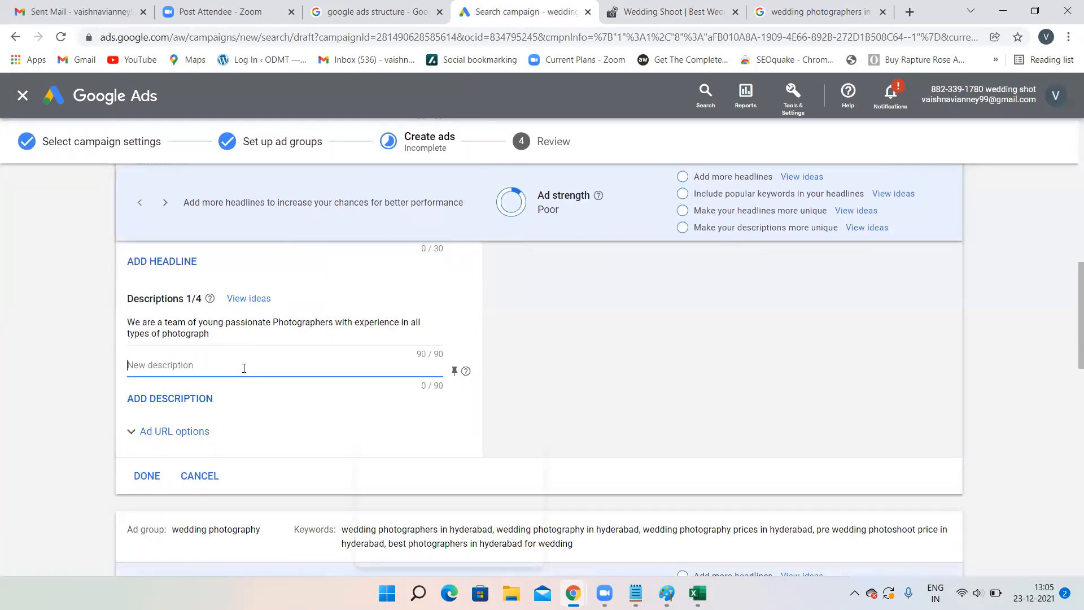
{"action": "scroll", "coordinate": [600, 349], "scroll_direction": "up", "scroll_amount": 3}
{"action": "scroll", "coordinate": [600, 349], "scroll_direction": "up", "scroll_amount": 2}
{"action": "scroll", "coordinate": [600, 349], "scroll_direction": "down", "scroll_amount": 4}
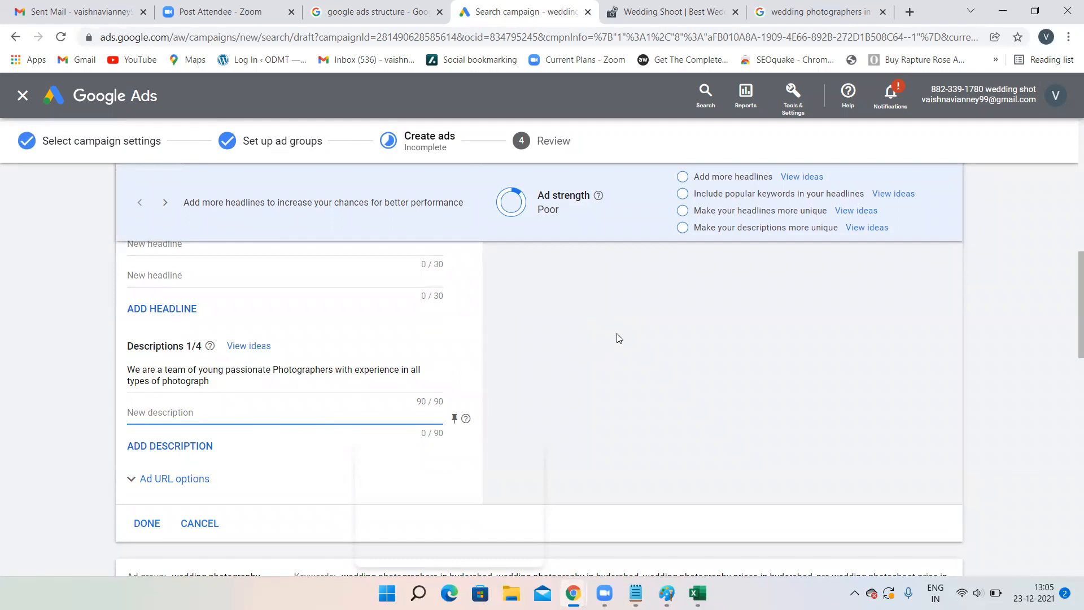
{"action": "scroll", "coordinate": [619, 338], "scroll_direction": "up", "scroll_amount": 10}
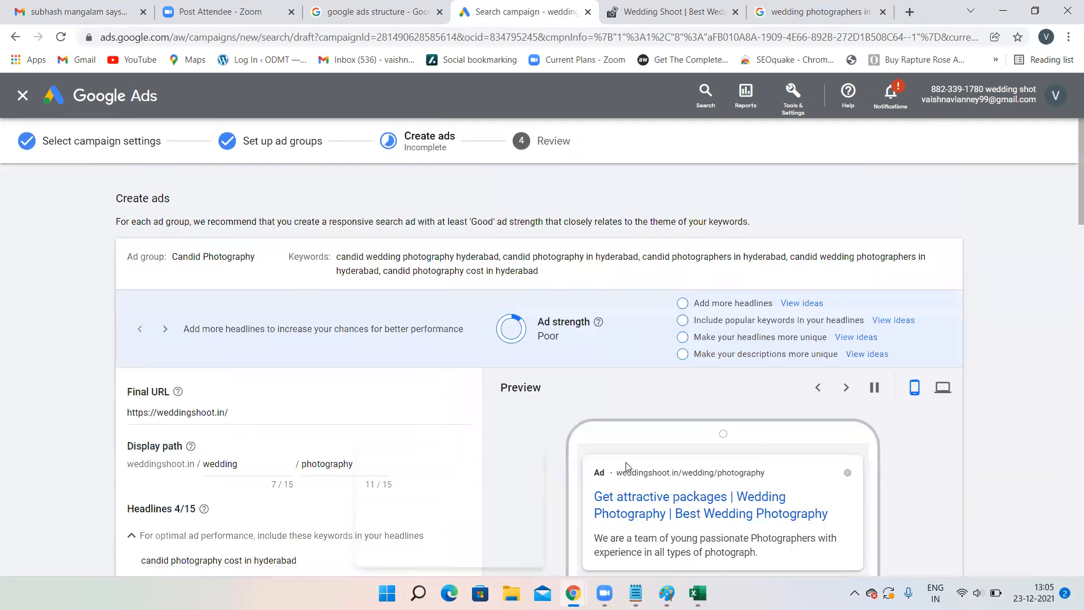
{"action": "scroll", "coordinate": [624, 483], "scroll_direction": "down", "scroll_amount": 4}
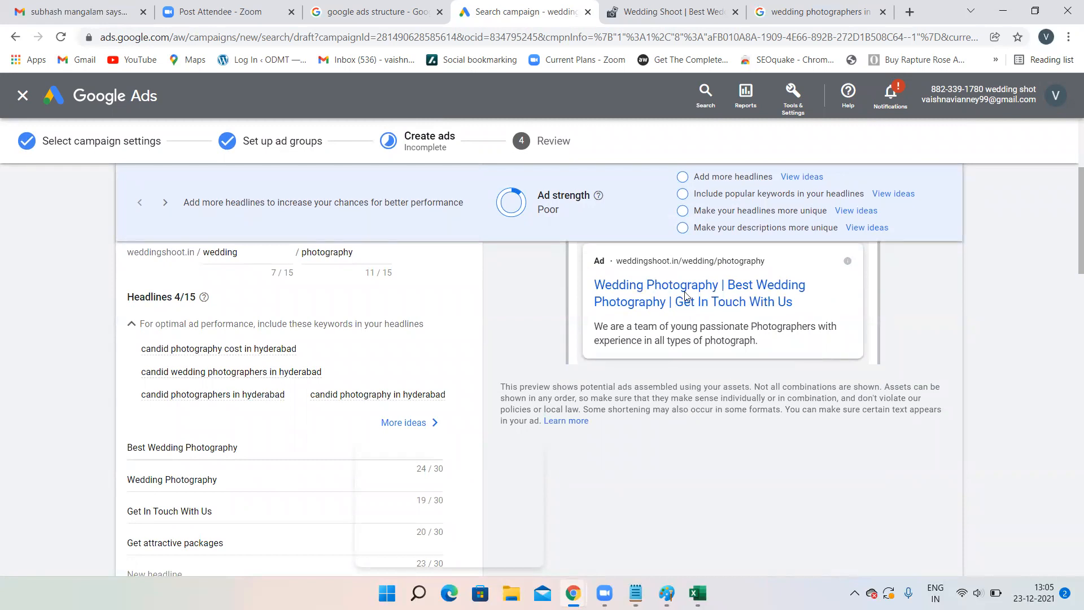
{"action": "scroll", "coordinate": [388, 358], "scroll_direction": "up", "scroll_amount": 3}
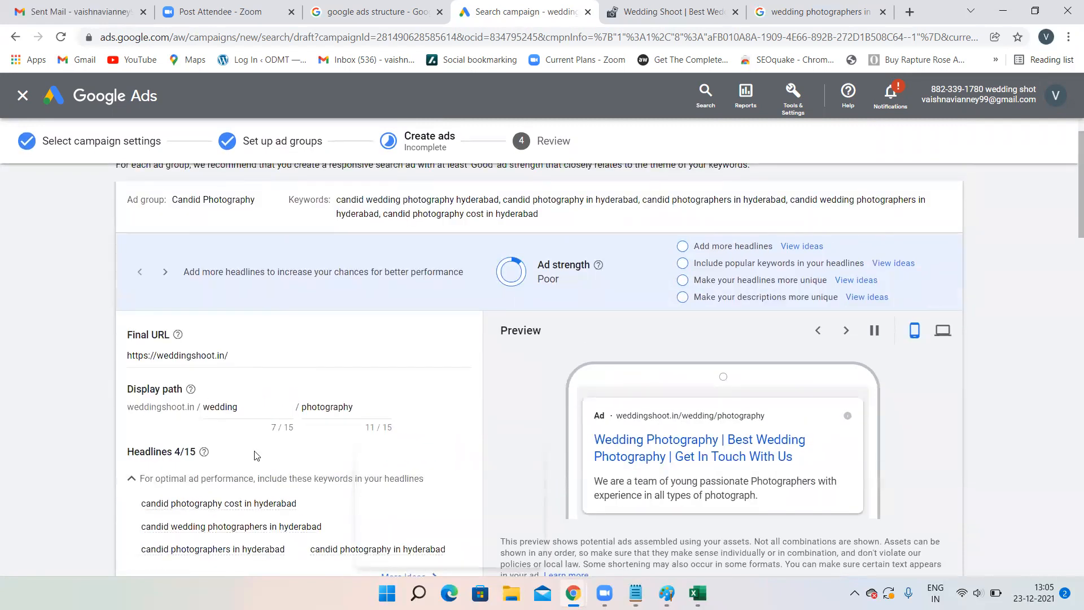
{"action": "scroll", "coordinate": [286, 414], "scroll_direction": "up", "scroll_amount": 1}
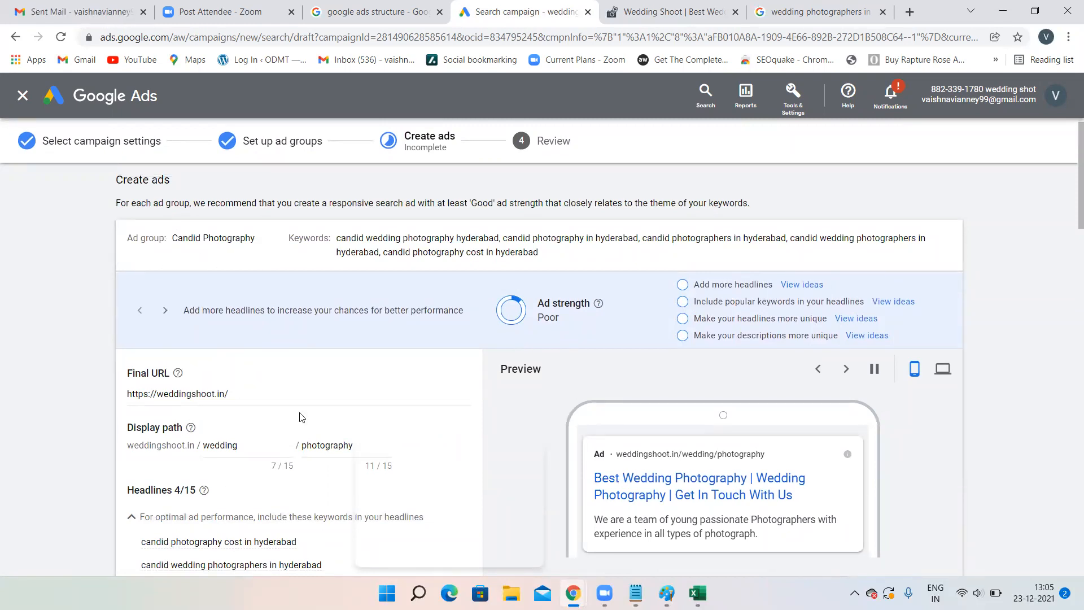
Step: Replace "Wedding" with "Candid" in the first headline so it reads "Best Candid Photography"
{"action": "scroll", "coordinate": [325, 443], "scroll_direction": "down", "scroll_amount": 1}
{"action": "scroll", "coordinate": [326, 446], "scroll_direction": "down", "scroll_amount": 3}
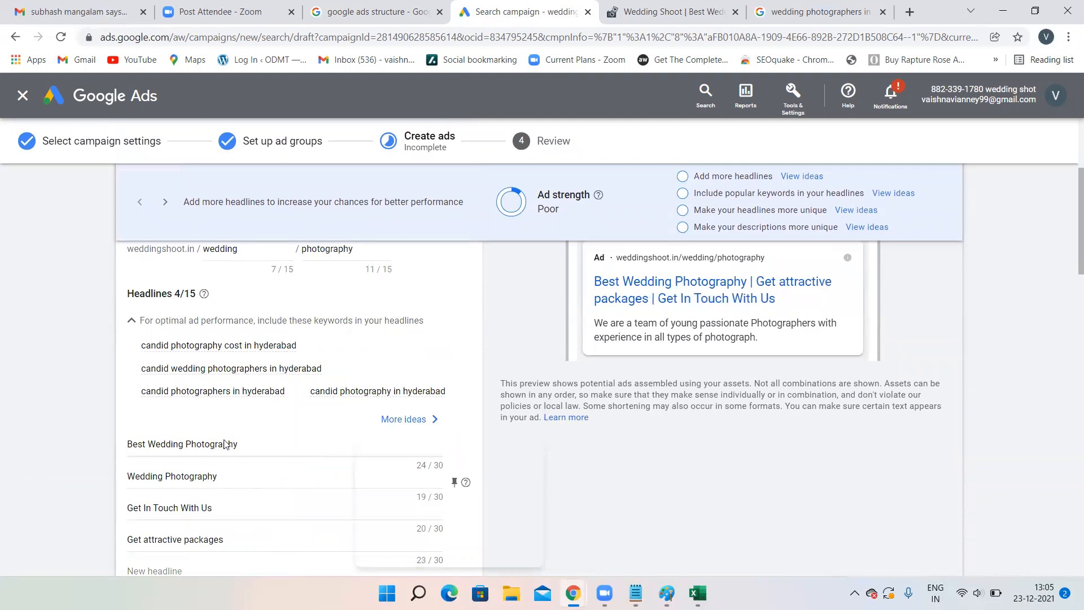
{"action": "left_click", "coordinate": [185, 447]}
{"action": "key", "text": "BackSpace"}
{"action": "key", "text": "BackSpace"}
{"action": "key", "text": "BackSpace"}
{"action": "key", "text": "BackSpace"}
{"action": "key", "text": "BackSpace"}
{"action": "key", "text": "BackSpace"}
{"action": "key", "text": "BackSpace"}
{"action": "key", "text": "BackSpace"}
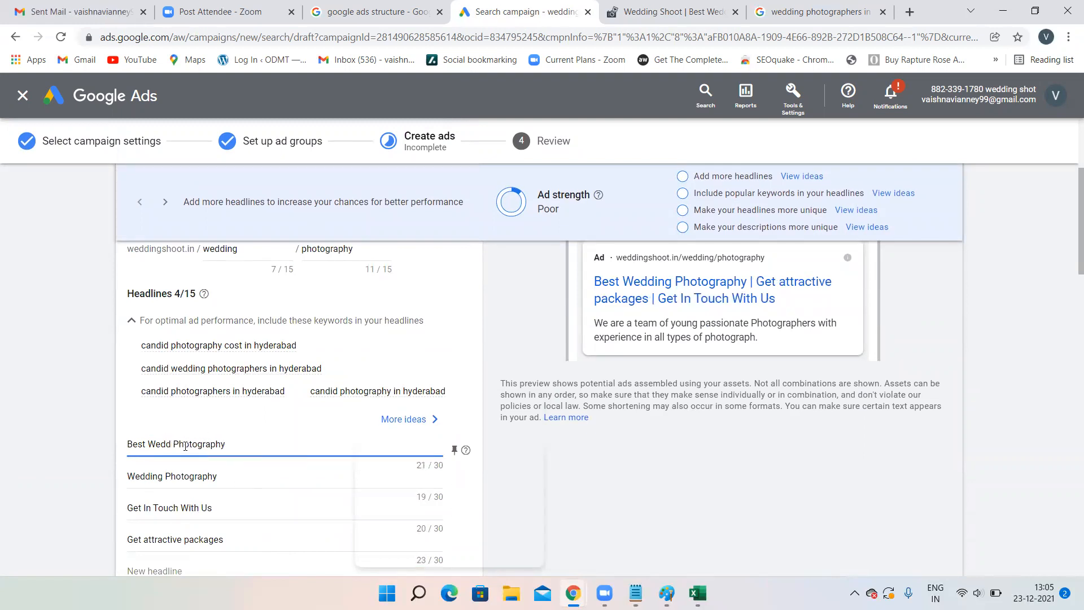
{"action": "type", "text": "Cansi"}
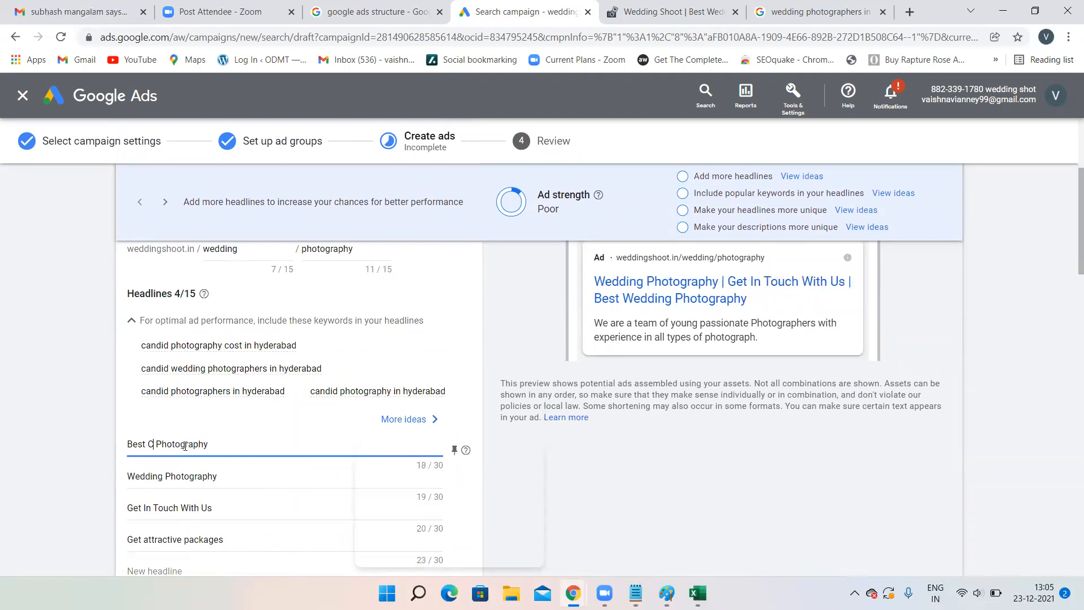
{"action": "key", "text": "BackSpace"}
{"action": "key", "text": "BackSpace"}
{"action": "type", "text": "did"}
Step: Change the second headline to "Candid Photography"
{"action": "left_click", "coordinate": [163, 479]}
{"action": "key", "text": "BackSpace"}
{"action": "key", "text": "BackSpace"}
{"action": "key", "text": "BackSpace"}
{"action": "key", "text": "BackSpace"}
{"action": "key", "text": "BackSpace"}
{"action": "key", "text": "BackSpace"}
{"action": "key", "text": "BackSpace"}
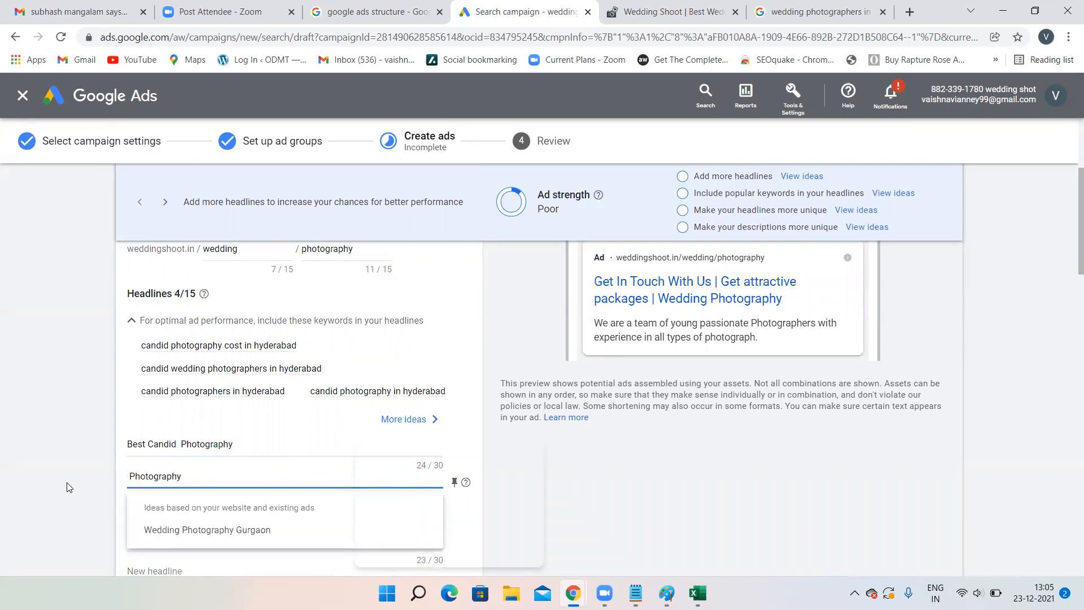
{"action": "type", "text": "Candid"}
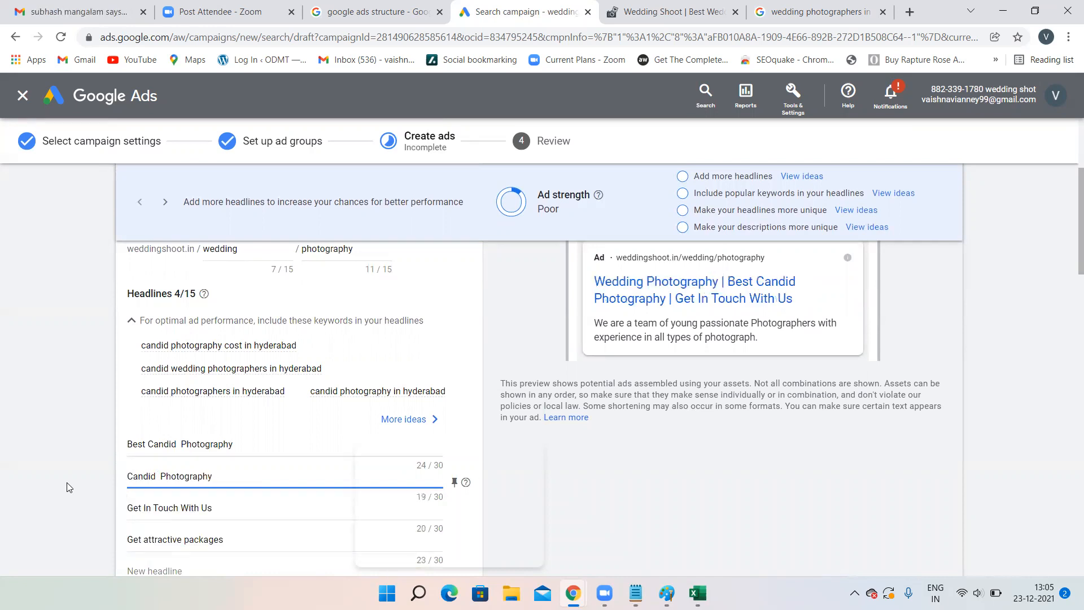
Step: Set the first part of the Candid Photography ad's display path to "Candid"
{"action": "scroll", "coordinate": [303, 445], "scroll_direction": "down", "scroll_amount": 2}
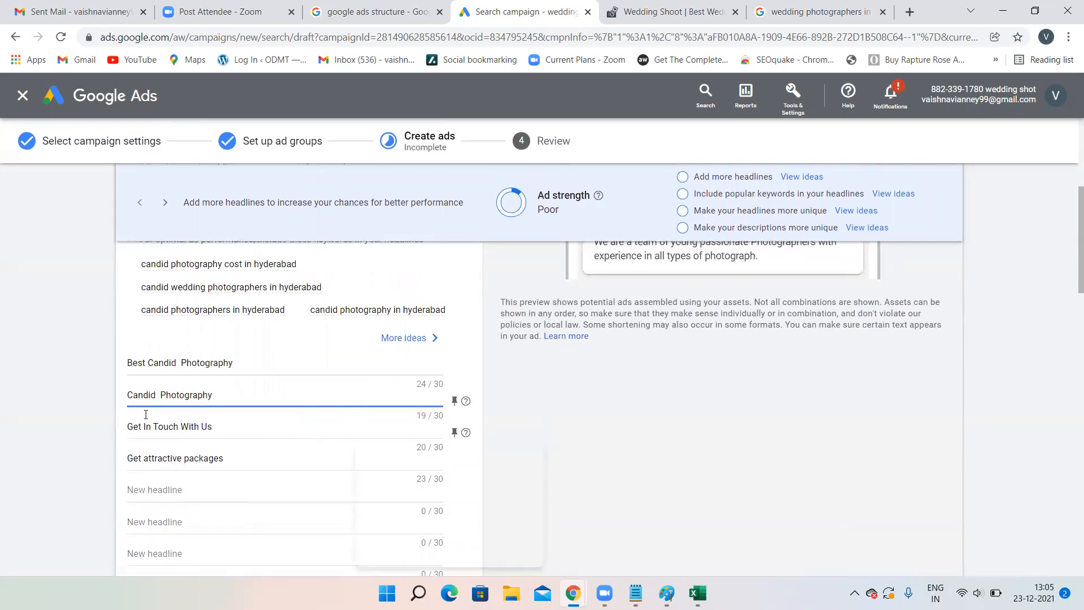
{"action": "scroll", "coordinate": [250, 441], "scroll_direction": "down", "scroll_amount": 10}
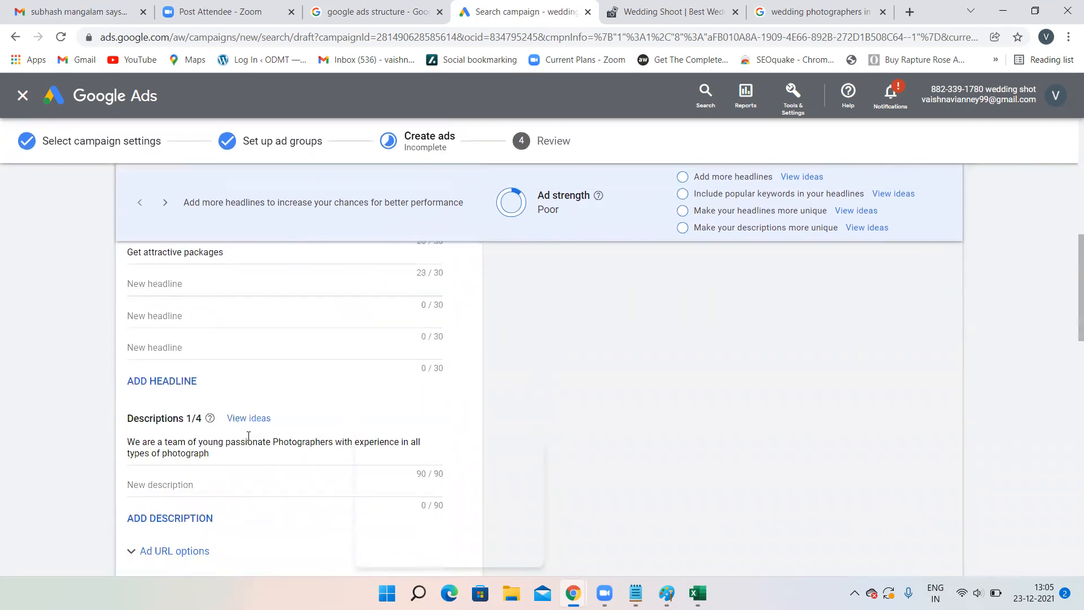
{"action": "scroll", "coordinate": [257, 376], "scroll_direction": "up", "scroll_amount": 1}
{"action": "scroll", "coordinate": [287, 370], "scroll_direction": "up", "scroll_amount": 10}
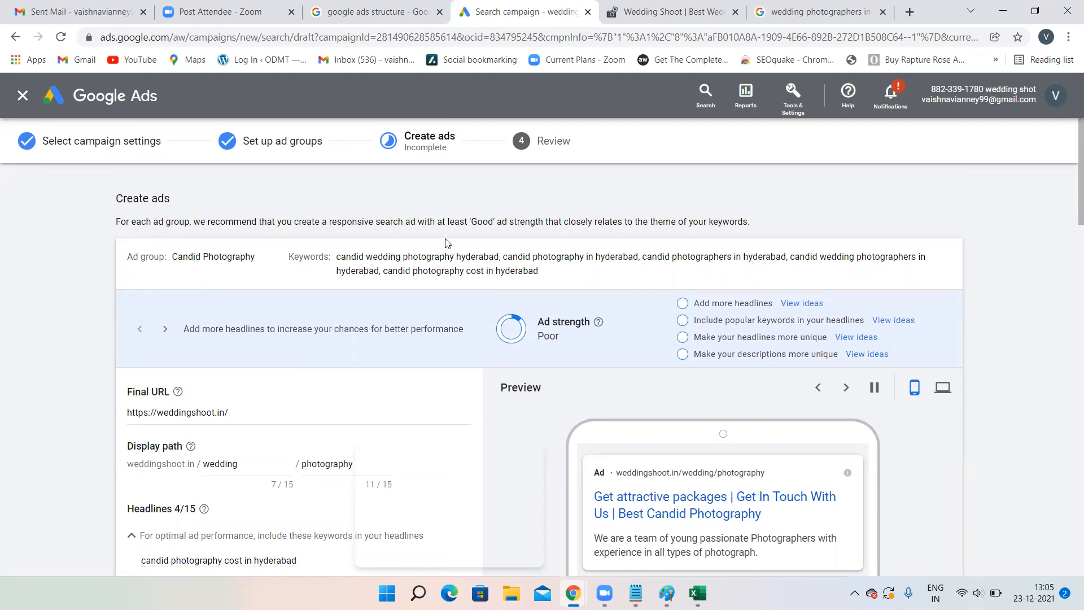
{"action": "double_click", "coordinate": [216, 464]}
{"action": "key", "text": "BackSpace"}
{"action": "type", "text": "Can"}
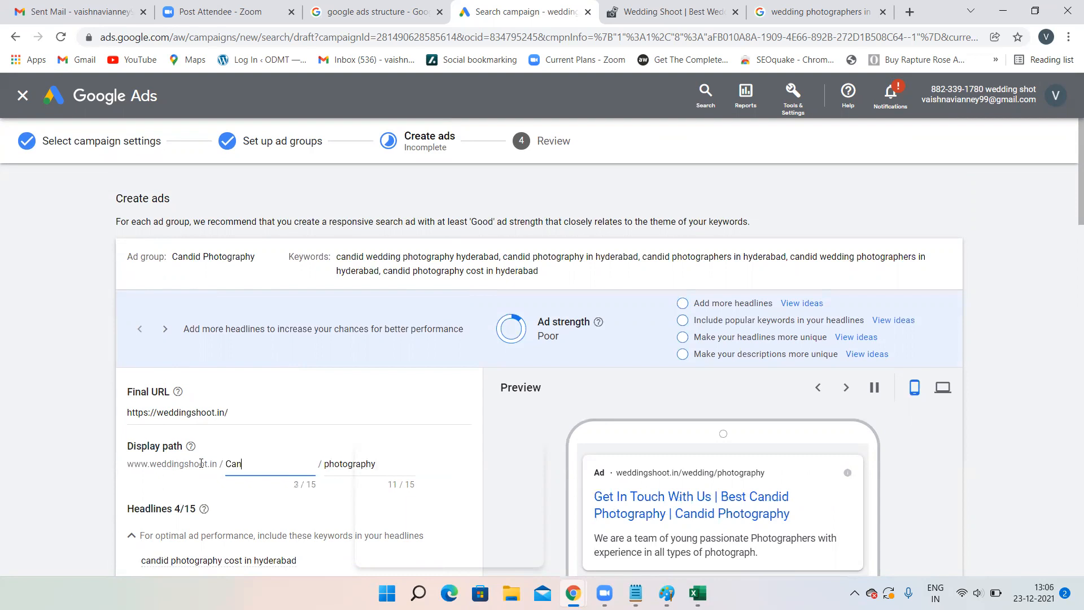
{"action": "type", "text": "did"}
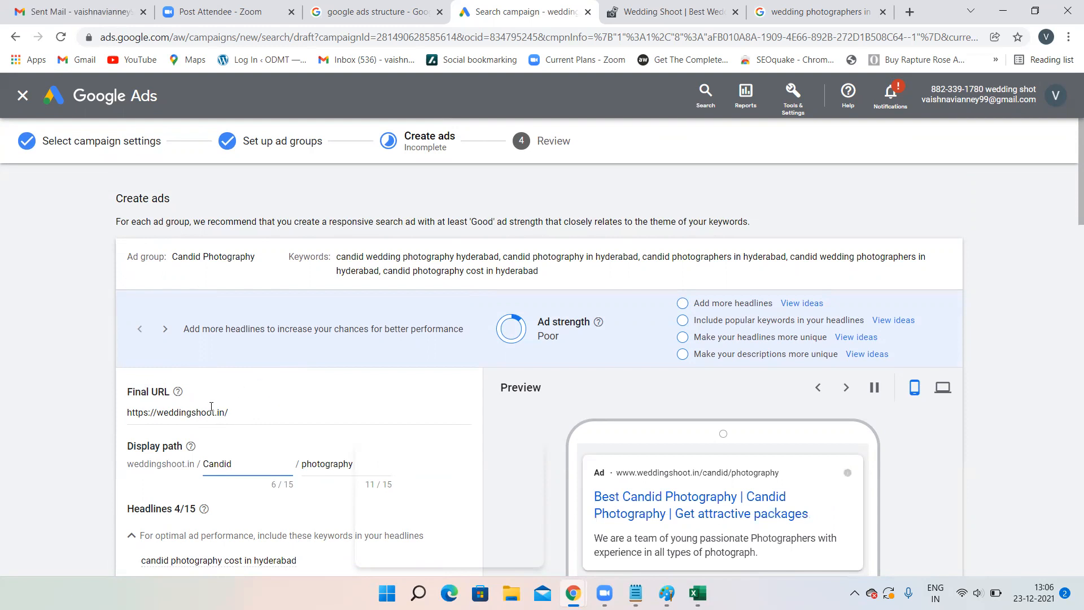
{"action": "scroll", "coordinate": [470, 341], "scroll_direction": "down", "scroll_amount": 3}
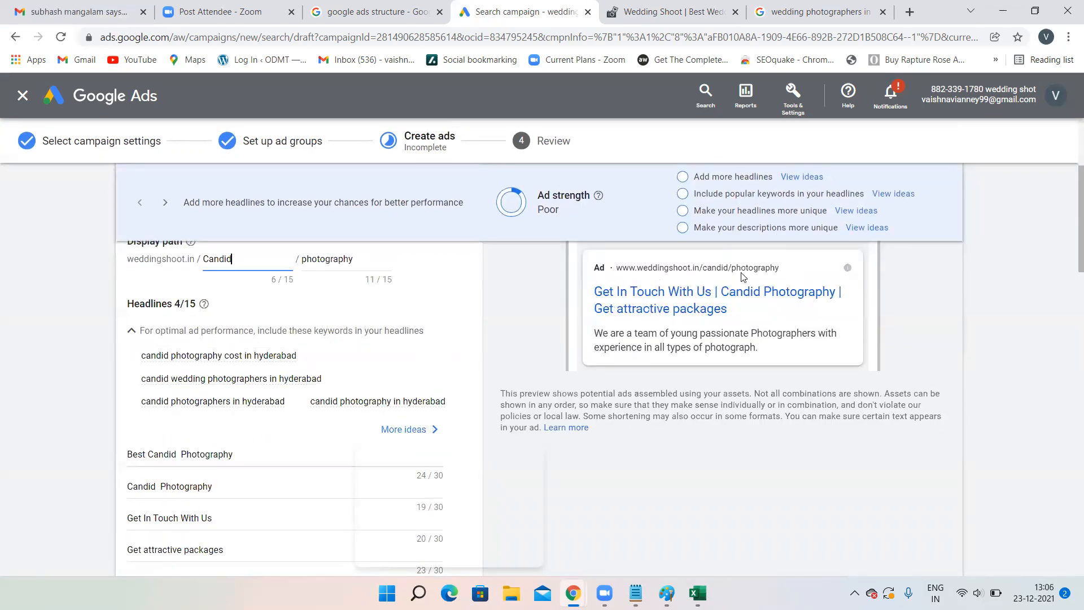
{"action": "scroll", "coordinate": [325, 351], "scroll_direction": "down", "scroll_amount": 3}
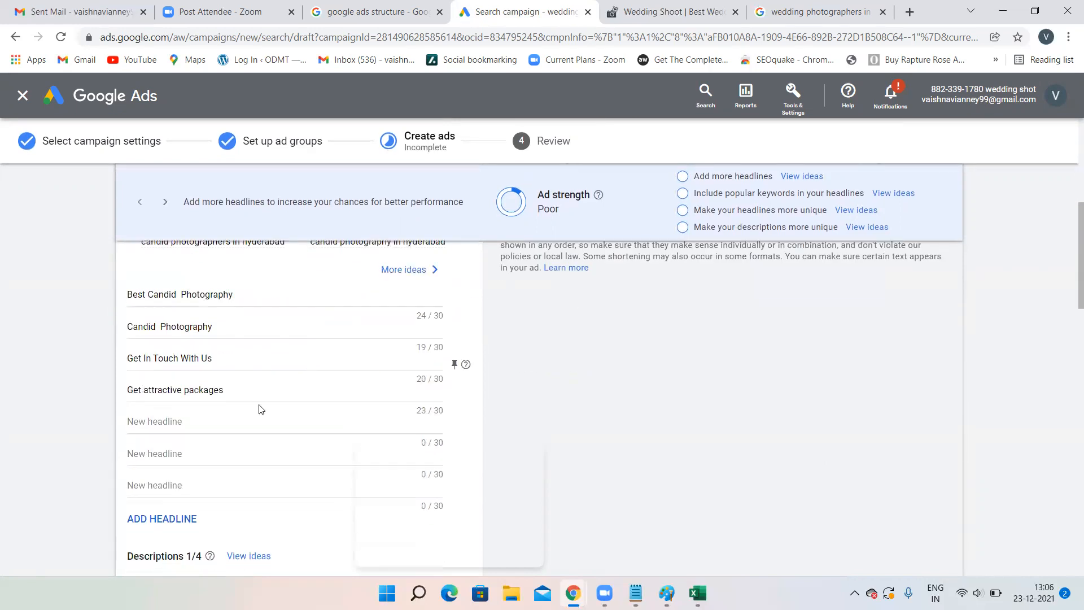
{"action": "scroll", "coordinate": [269, 438], "scroll_direction": "down", "scroll_amount": 4}
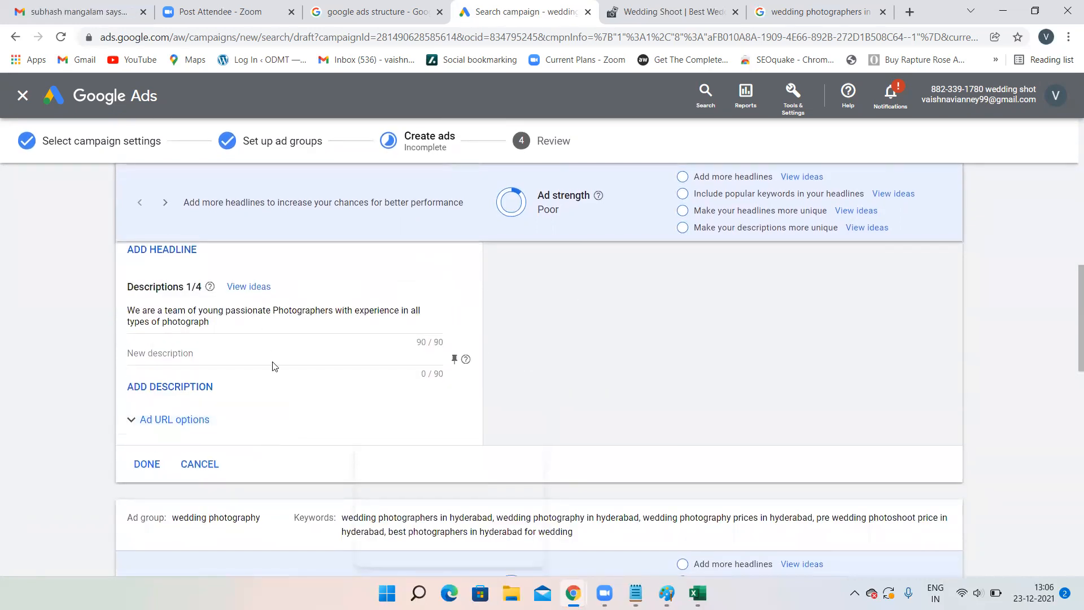
{"action": "scroll", "coordinate": [273, 368], "scroll_direction": "down", "scroll_amount": 4}
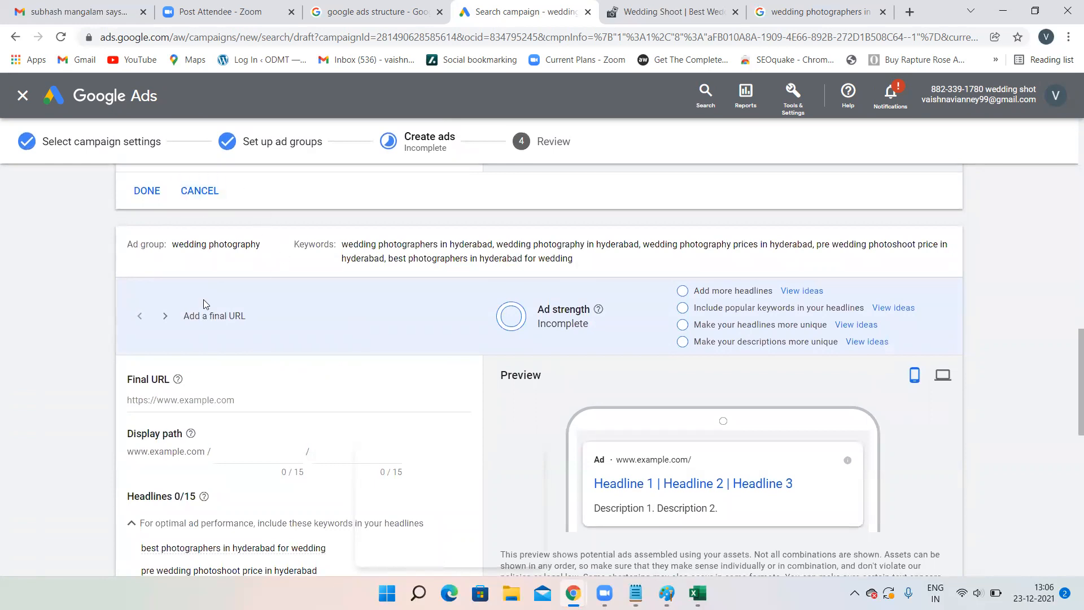
{"action": "scroll", "coordinate": [277, 309], "scroll_direction": "down", "scroll_amount": 2}
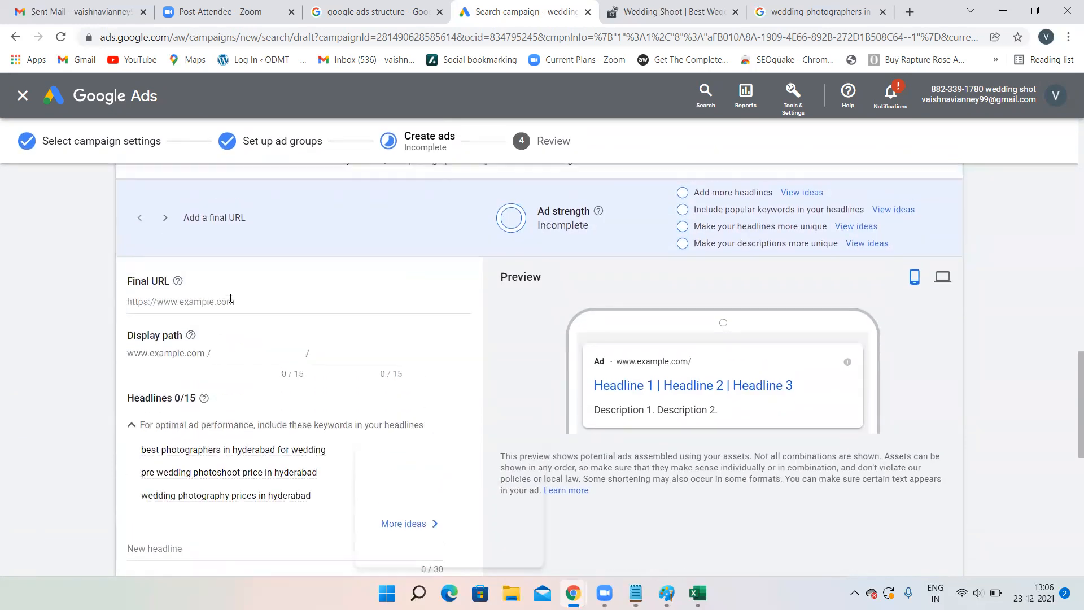
{"action": "left_click", "coordinate": [218, 302]}
{"action": "key", "text": "ctrl+v"}
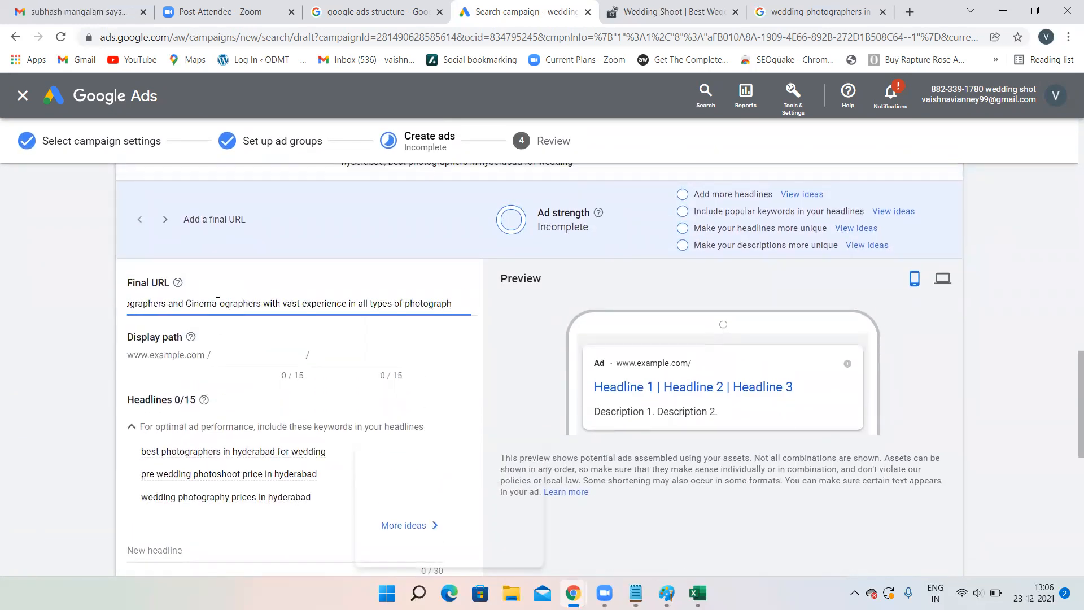
{"action": "key", "text": "BackSpace"}
{"action": "key", "text": "BackSpace"}
{"action": "key", "text": "BackSpace"}
{"action": "key", "text": "BackSpace"}
{"action": "key", "text": "BackSpace"}
{"action": "key", "text": "BackSpace"}
{"action": "key", "text": "BackSpace"}
{"action": "key", "text": "BackSpace"}
{"action": "key", "text": "BackSpace"}
{"action": "key", "text": "BackSpace"}
{"action": "key", "text": "BackSpace"}
{"action": "key", "text": "BackSpace"}
{"action": "key", "text": "BackSpace"}
{"action": "key", "text": "BackSpace"}
{"action": "key", "text": "BackSpace"}
{"action": "key", "text": "BackSpace"}
{"action": "key", "text": "BackSpace"}
{"action": "key", "text": "BackSpace"}
{"action": "key", "text": "BackSpace"}
{"action": "key", "text": "BackSpace"}
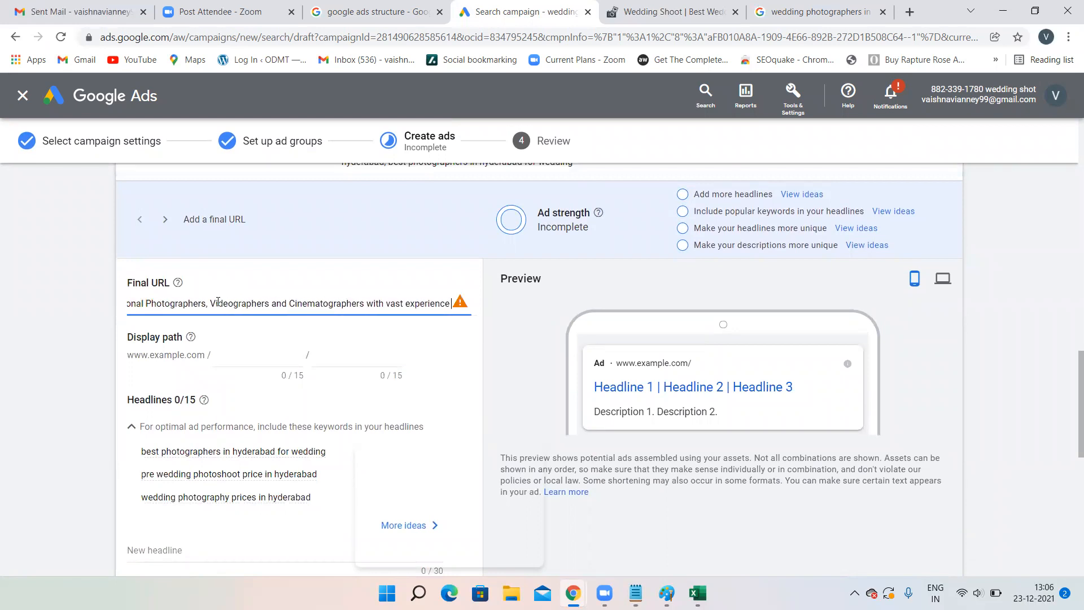
{"action": "key", "text": "BackSpace"}
{"action": "key", "text": "BackSpace"}
{"action": "key", "text": "BackSpace"}
{"action": "key", "text": "BackSpace"}
{"action": "key", "text": "BackSpace"}
{"action": "key", "text": "BackSpace"}
{"action": "key", "text": "BackSpace"}
{"action": "key", "text": "BackSpace"}
{"action": "key", "text": "BackSpace"}
{"action": "key", "text": "BackSpace"}
{"action": "key", "text": "BackSpace"}
{"action": "key", "text": "BackSpace"}
{"action": "key", "text": "BackSpace"}
{"action": "key", "text": "BackSpace"}
{"action": "key", "text": "BackSpace"}
{"action": "key", "text": "BackSpace"}
{"action": "key", "text": "BackSpace"}
{"action": "key", "text": "BackSpace"}
{"action": "key", "text": "BackSpace"}
{"action": "key", "text": "BackSpace"}
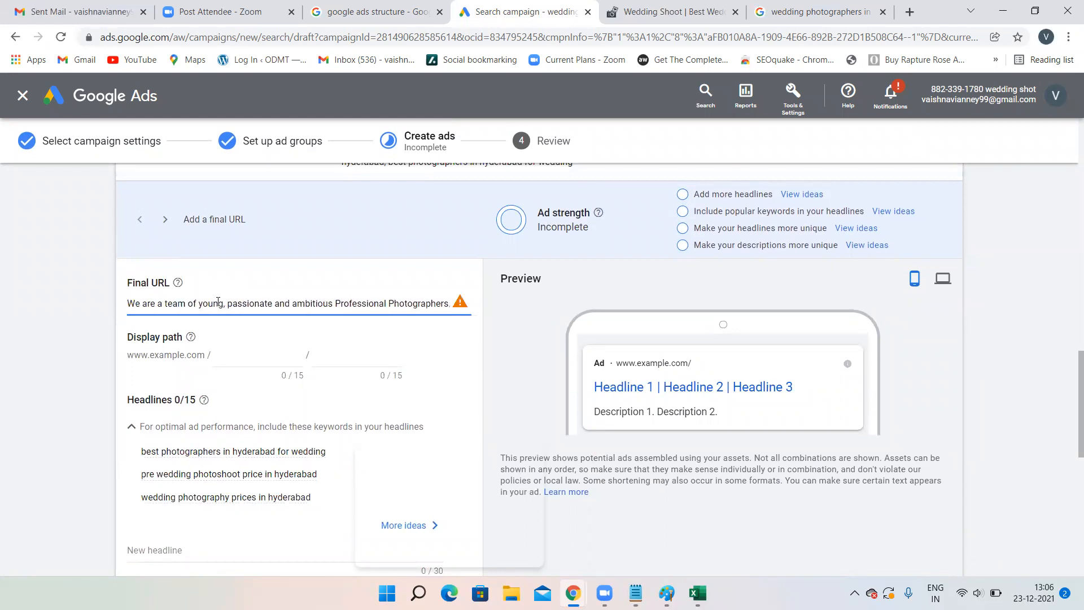
{"action": "key", "text": "BackSpace"}
{"action": "key", "text": "BackSpace"}
{"action": "key", "text": "BackSpace"}
{"action": "key", "text": "BackSpace"}
{"action": "key", "text": "BackSpace"}
{"action": "key", "text": "BackSpace"}
{"action": "key", "text": "BackSpace"}
{"action": "key", "text": "BackSpace"}
{"action": "key", "text": "BackSpace"}
{"action": "key", "text": "BackSpace"}
{"action": "key", "text": "BackSpace"}
{"action": "key", "text": "BackSpace"}
{"action": "key", "text": "BackSpace"}
{"action": "key", "text": "BackSpace"}
{"action": "key", "text": "BackSpace"}
{"action": "key", "text": "BackSpace"}
{"action": "key", "text": "BackSpace"}
{"action": "key", "text": "BackSpace"}
{"action": "key", "text": "BackSpace"}
{"action": "key", "text": "BackSpace"}
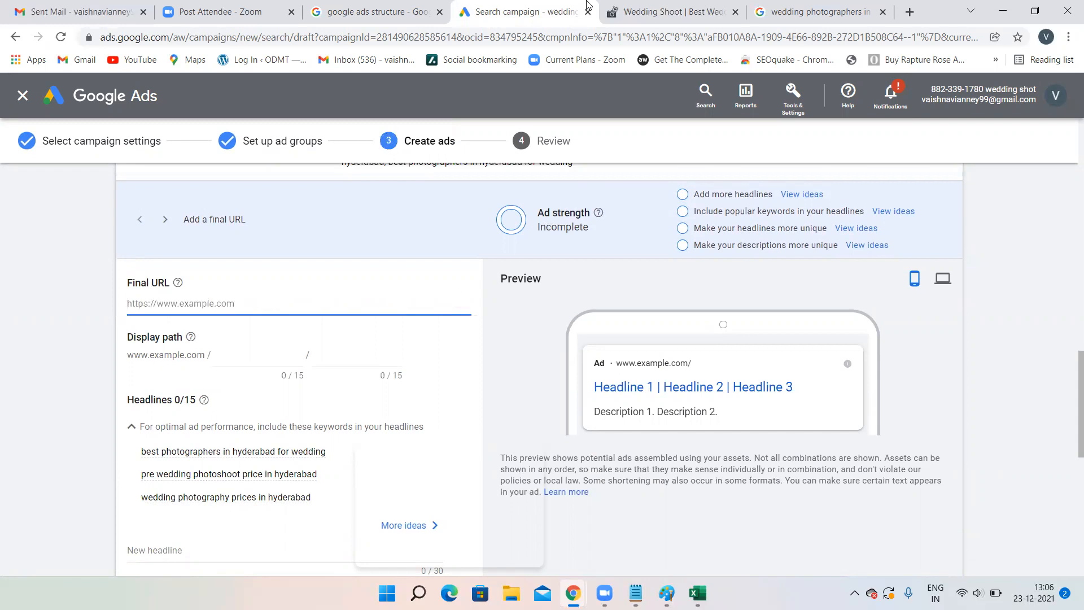
{"action": "left_click", "coordinate": [672, 12]}
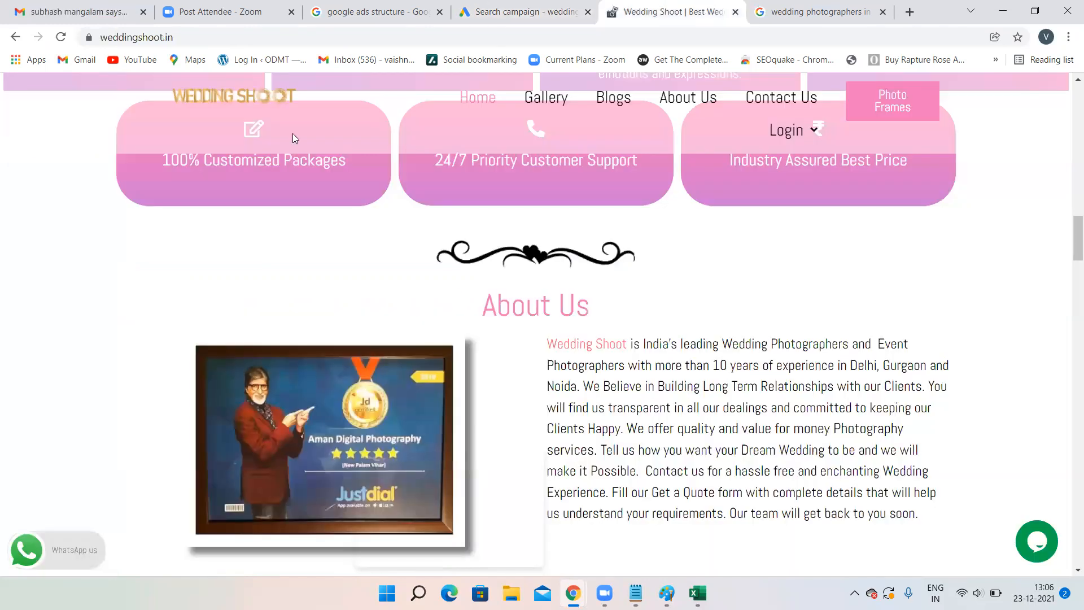
{"action": "left_click", "coordinate": [182, 37]}
{"action": "key", "text": "ctrl+c"}
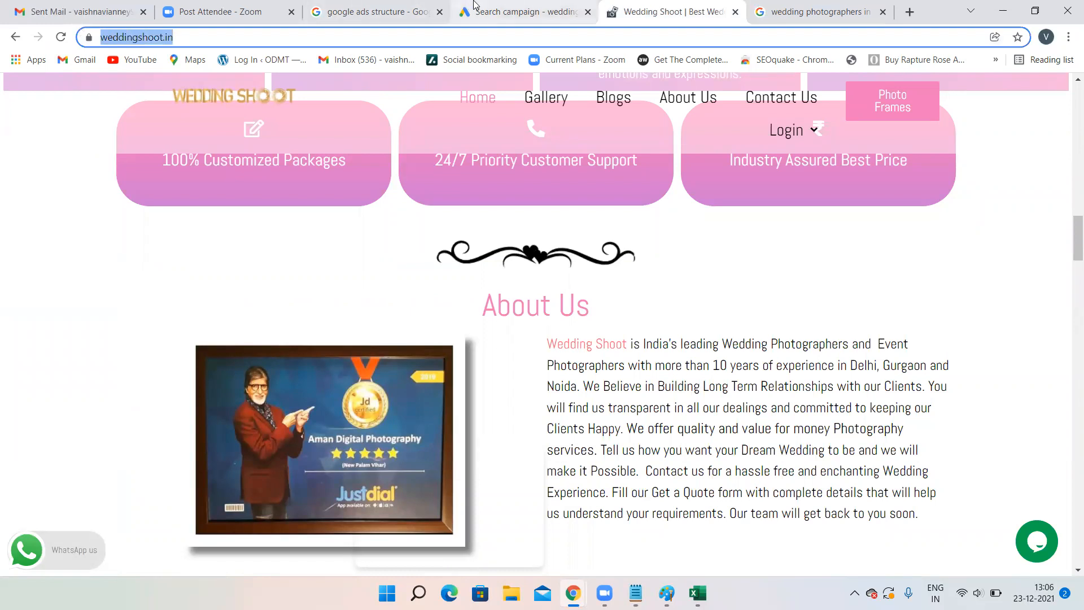
{"action": "left_click", "coordinate": [486, 12]}
{"action": "key", "text": "ctrl+v"}
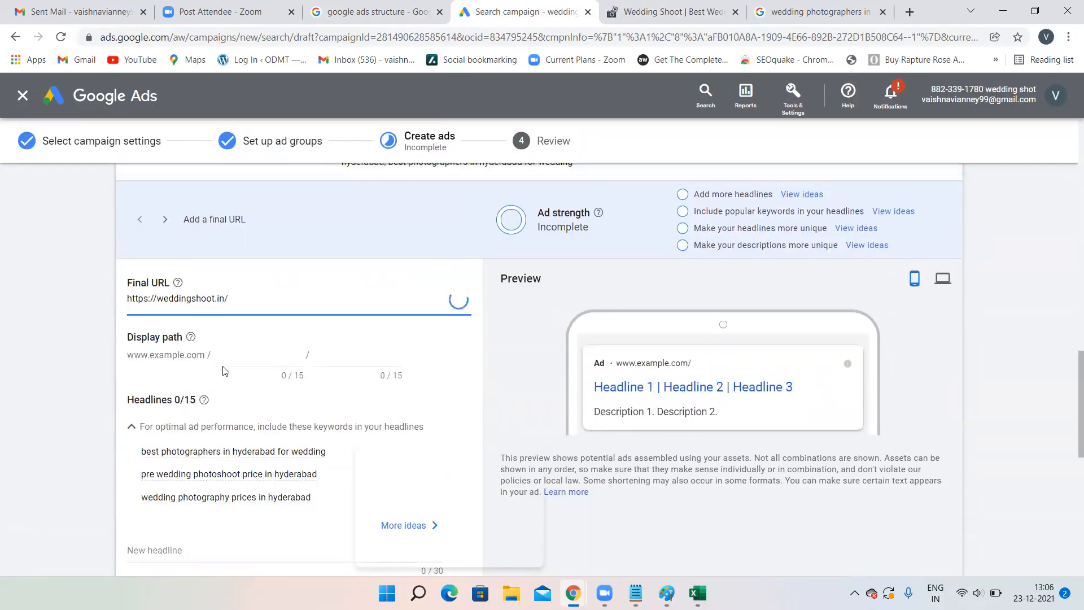
Step: Set the wedding photography ad's display path to "wedding" and "photography"
{"action": "left_click", "coordinate": [234, 356]}
{"action": "type", "text": "wedding"}
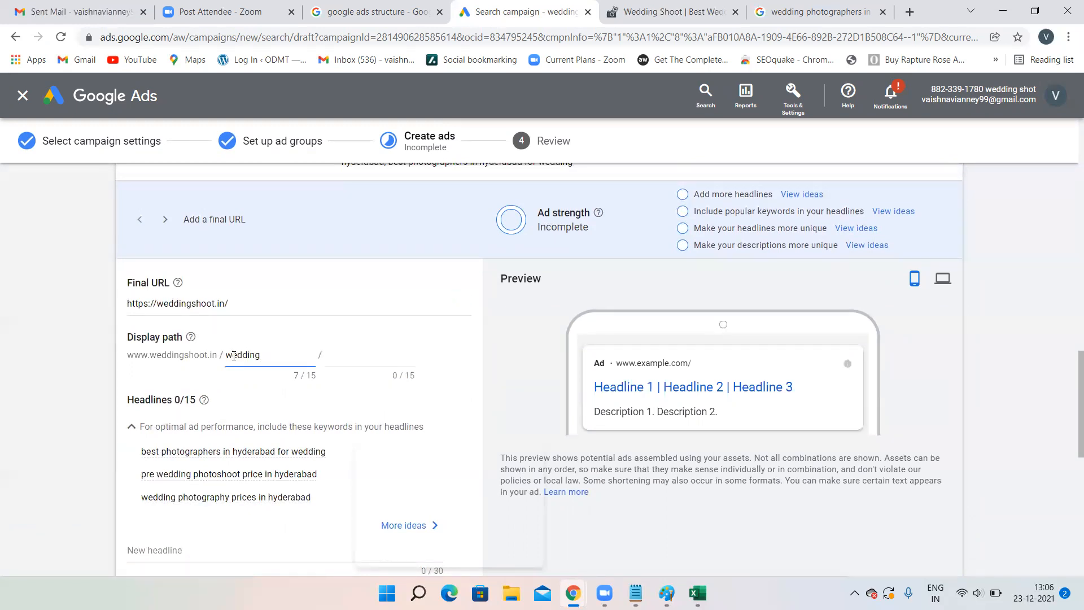
{"action": "left_click", "coordinate": [329, 356]}
{"action": "type", "text": "pHP"}
{"action": "key", "text": "BackSpace"}
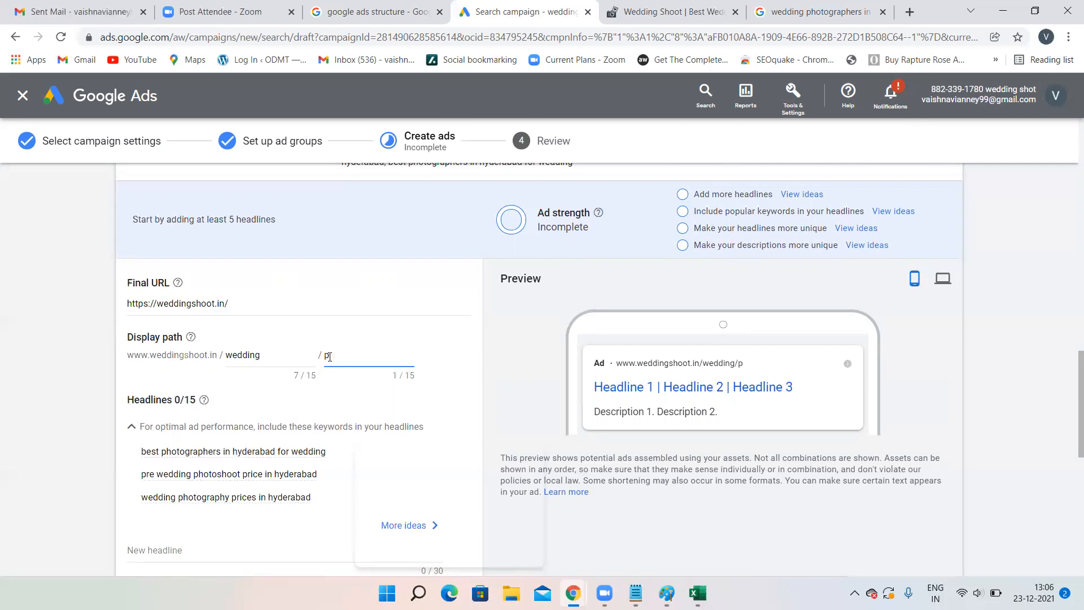
{"action": "type", "text": "HOTOGRAPHY"}
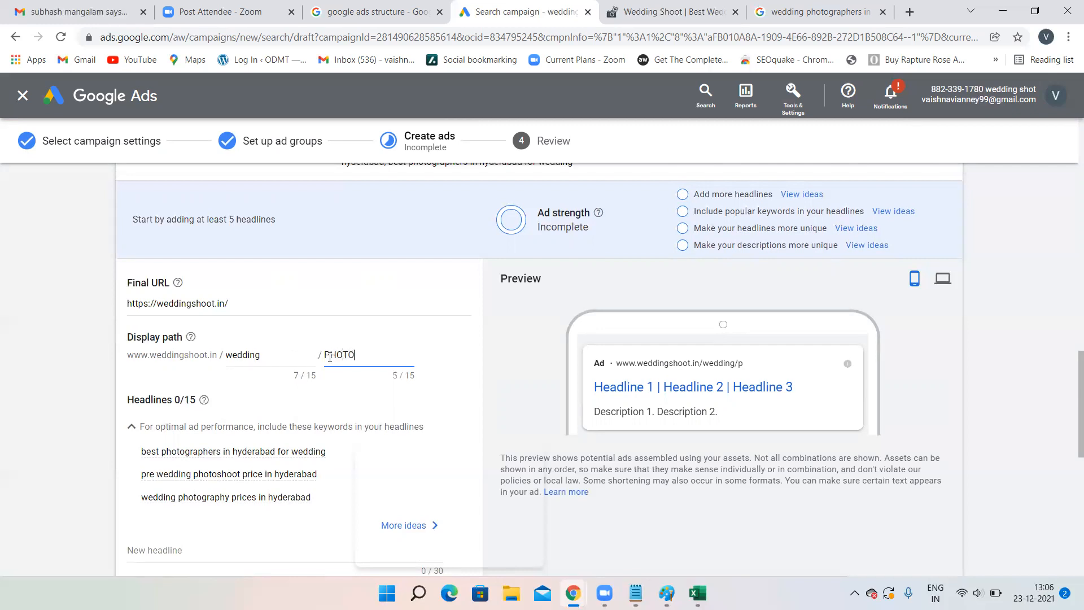
{"action": "key", "text": "BackSpace"}
{"action": "key", "text": "BackSpace"}
{"action": "key", "text": "BackSpace"}
{"action": "key", "text": "BackSpace"}
{"action": "key", "text": "BackSpace"}
{"action": "key", "text": "BackSpace"}
{"action": "key", "text": "BackSpace"}
{"action": "key", "text": "BackSpace"}
{"action": "key", "text": "BackSpace"}
{"action": "key", "text": "BackSpace"}
{"action": "type", "text": "photography"}
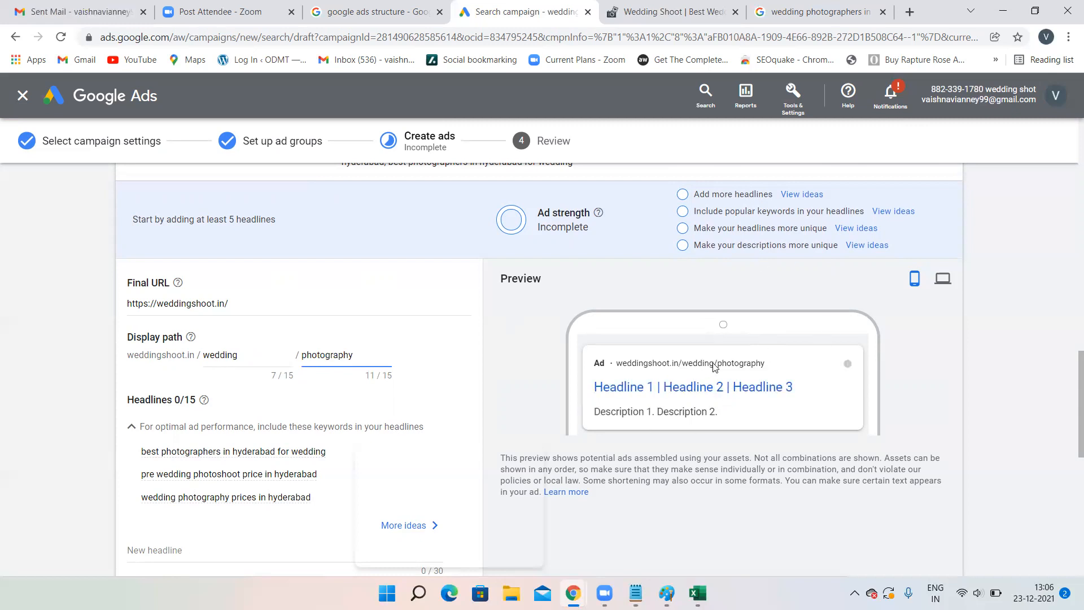
Step: Fill the wedding photography ad's first three headlines with the suggestions "Best Wedding Photography", "Outdoor Wedding Photography" and "Get In Touch With Us"
{"action": "scroll", "coordinate": [184, 412], "scroll_direction": "down", "scroll_amount": 3}
{"action": "left_click", "coordinate": [180, 362]}
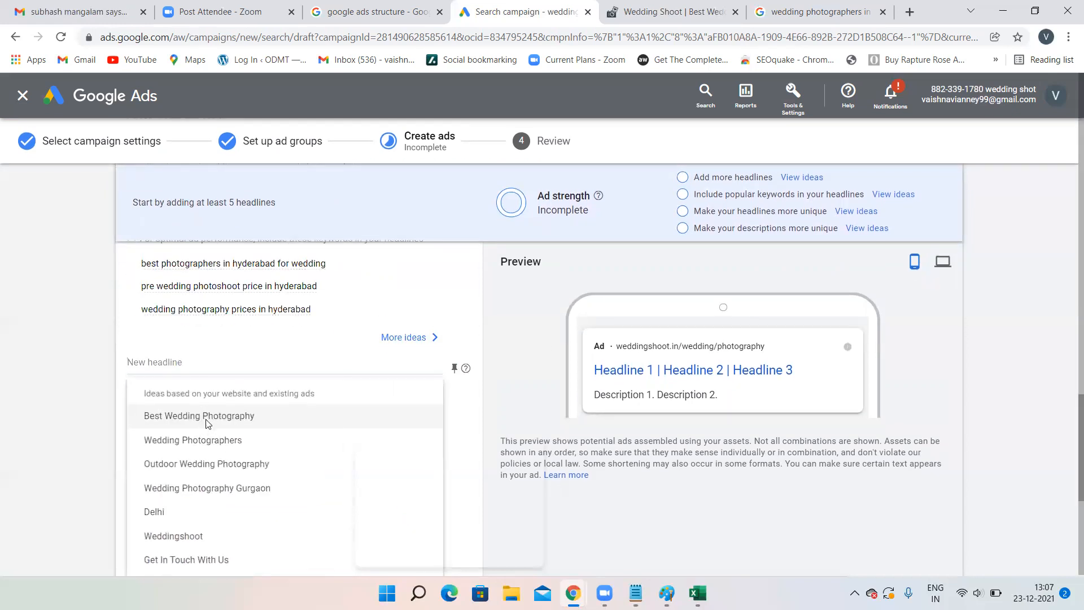
{"action": "left_click", "coordinate": [207, 422]}
{"action": "left_click", "coordinate": [200, 398]}
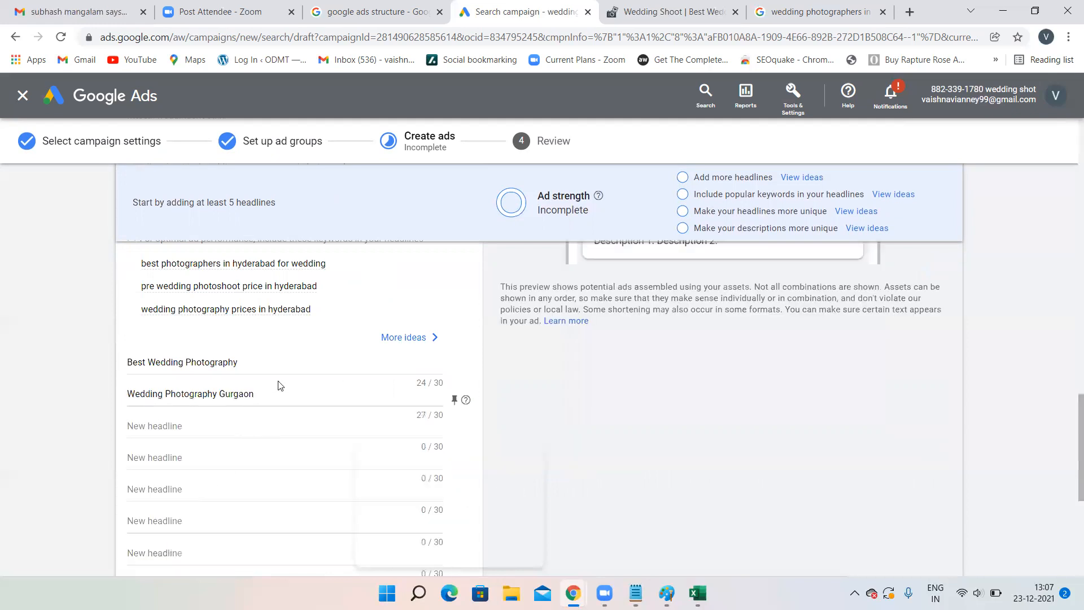
{"action": "triple_click", "coordinate": [192, 393]}
{"action": "key", "text": "BackSpace"}
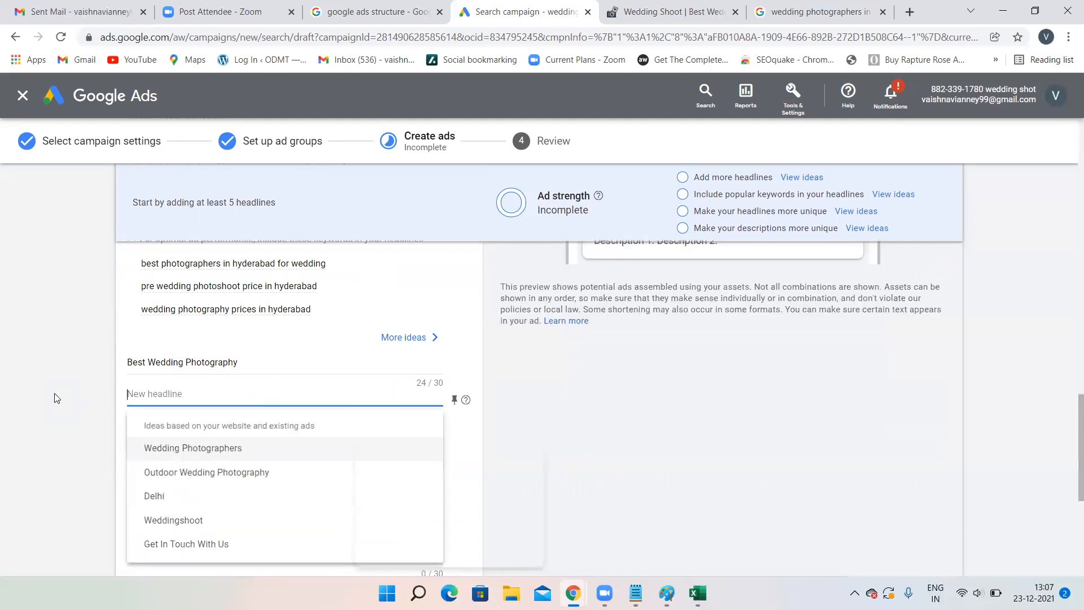
{"action": "left_click", "coordinate": [188, 474]}
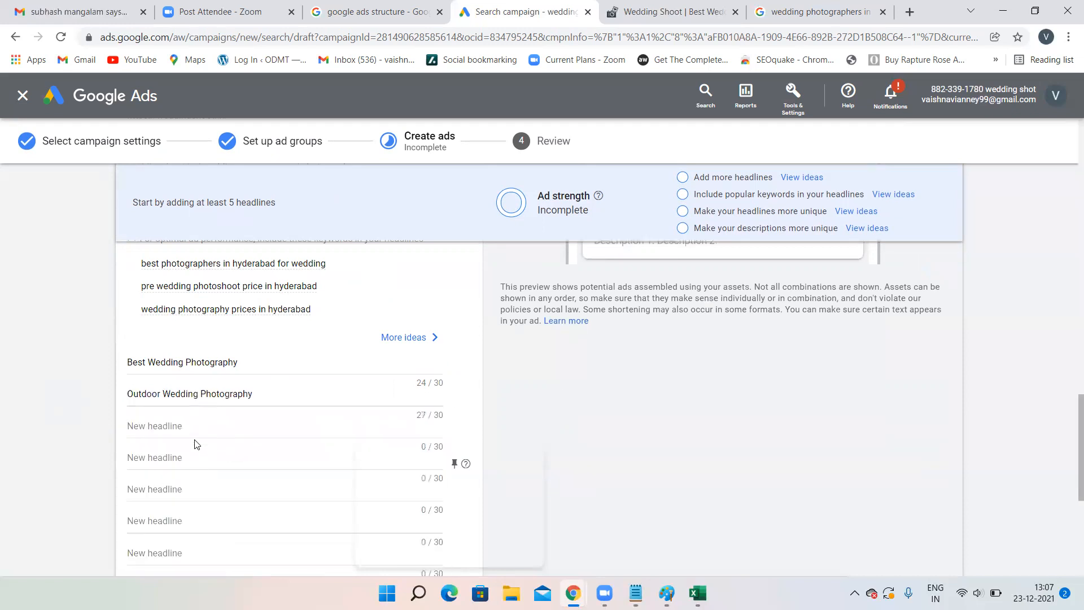
{"action": "left_click", "coordinate": [182, 423]}
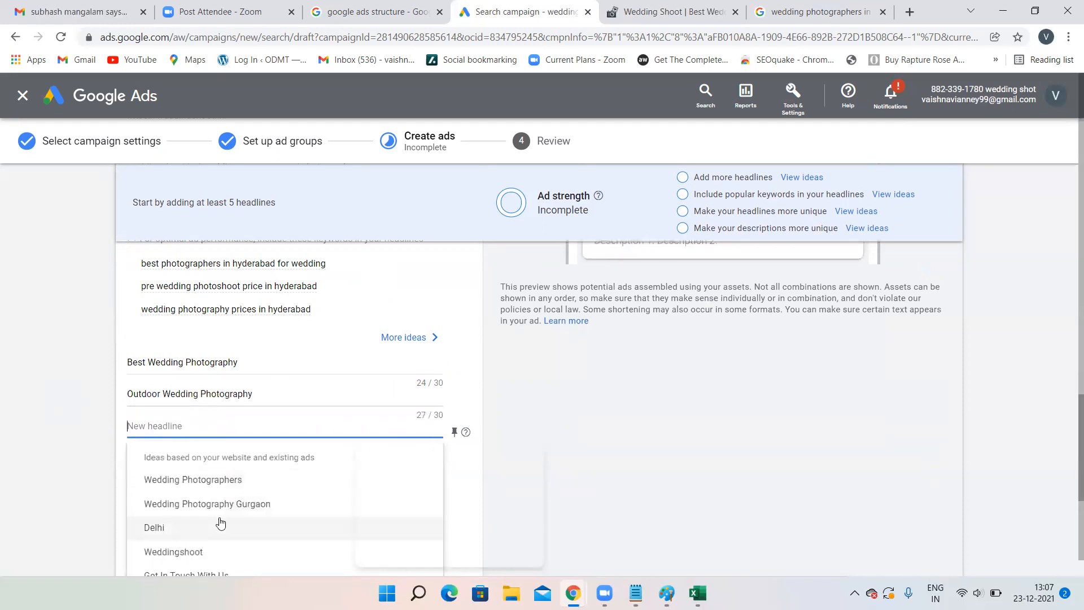
{"action": "left_click", "coordinate": [235, 572]}
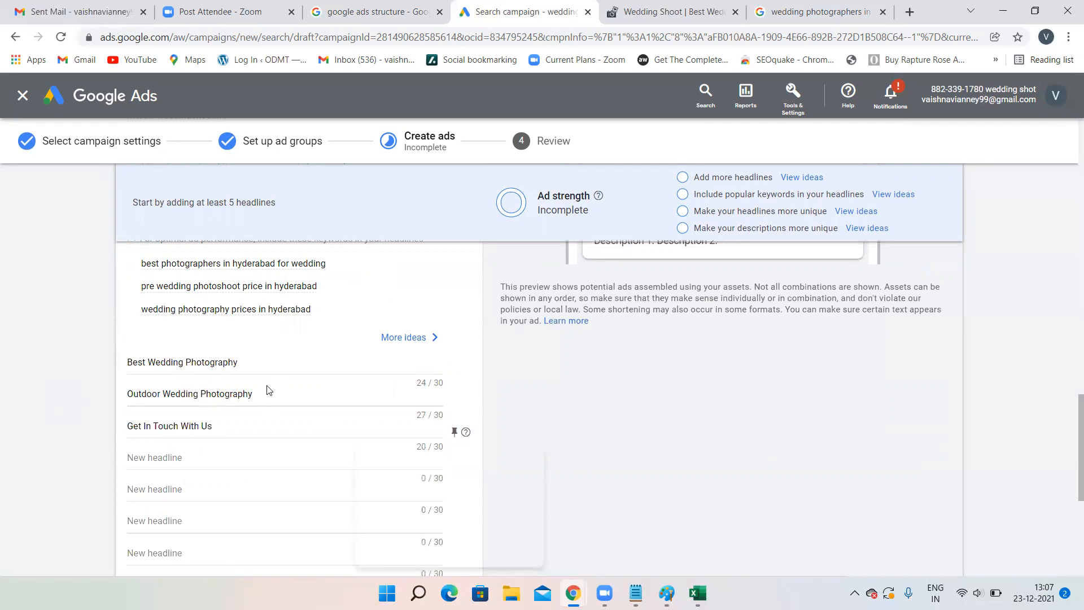
{"action": "scroll", "coordinate": [266, 387], "scroll_direction": "down", "scroll_amount": 3}
{"action": "left_click", "coordinate": [195, 315]}
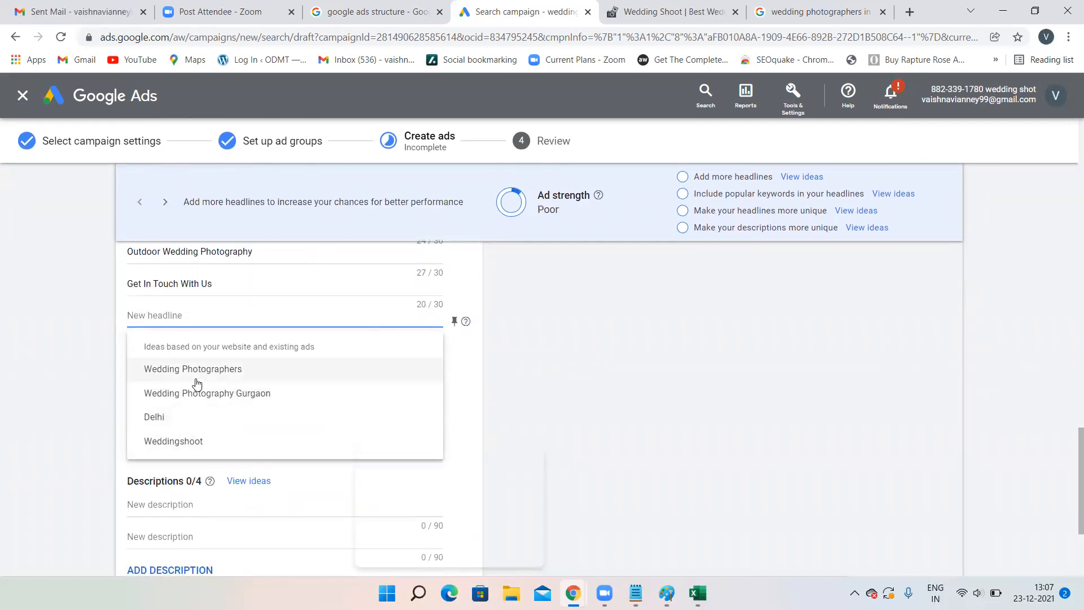
{"action": "left_click", "coordinate": [71, 342]}
Step: Copy the Candid Photography ad's description into the wedding photography ad's first description and complete that ad
{"action": "scroll", "coordinate": [318, 363], "scroll_direction": "down", "scroll_amount": 3}
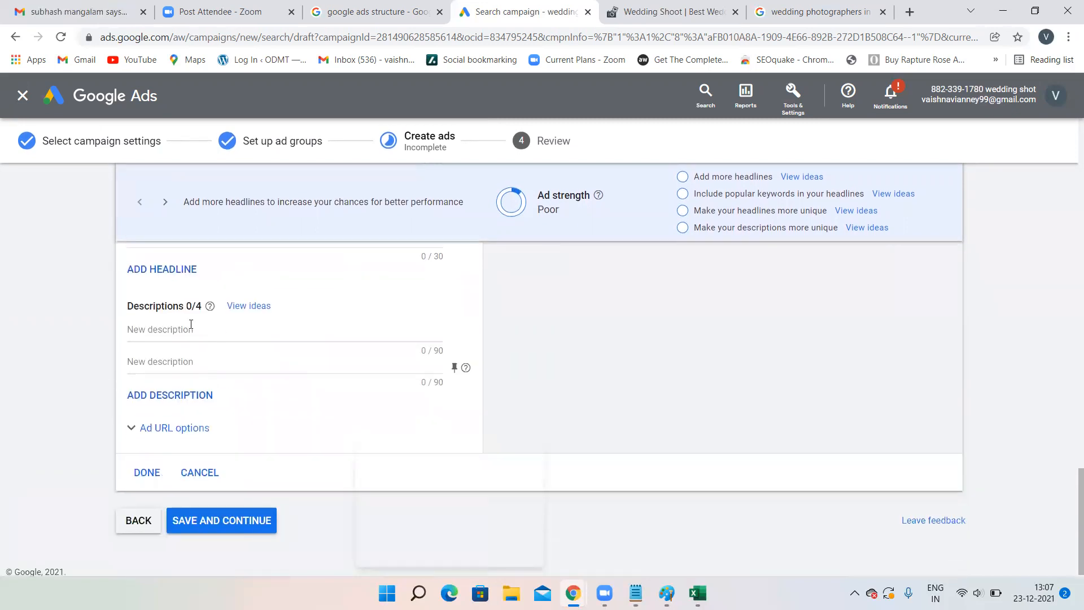
{"action": "left_click", "coordinate": [172, 327]}
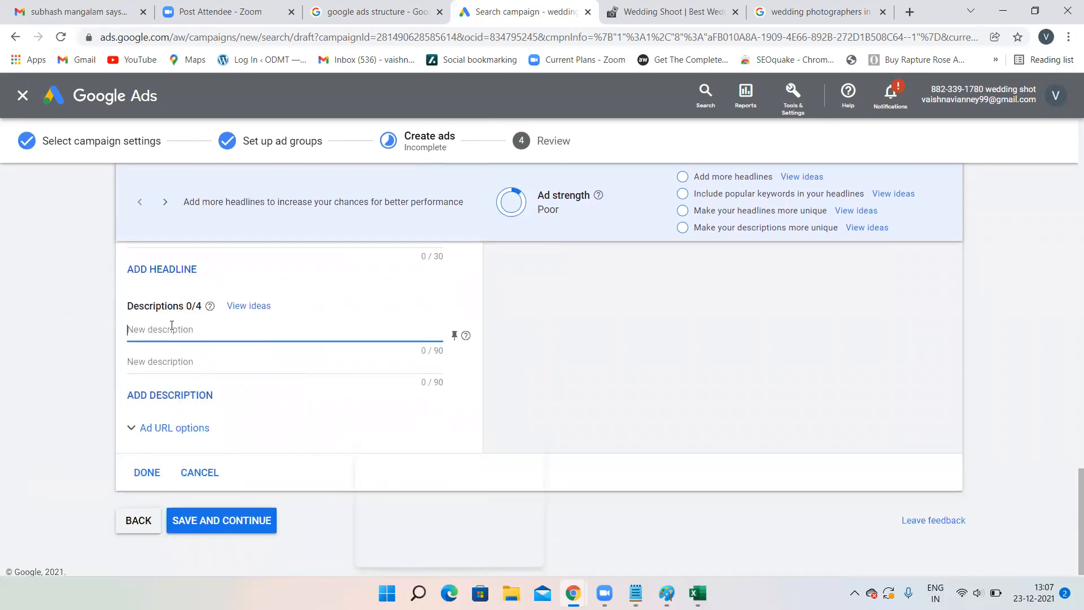
{"action": "type", "text": "We are a team of young passionate Photographers with experience in all types of photograph"}
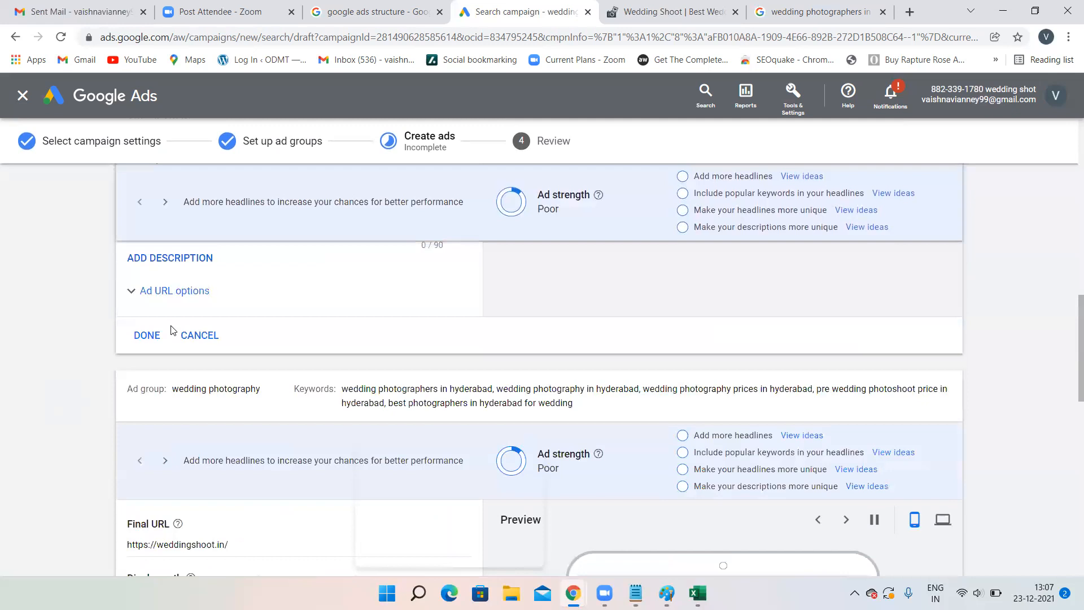
{"action": "scroll", "coordinate": [173, 331], "scroll_direction": "up", "scroll_amount": 1}
{"action": "left_click_drag", "start_coordinate": [220, 495], "coordinate": [129, 477]}
{"action": "key", "text": "ctrl+c"}
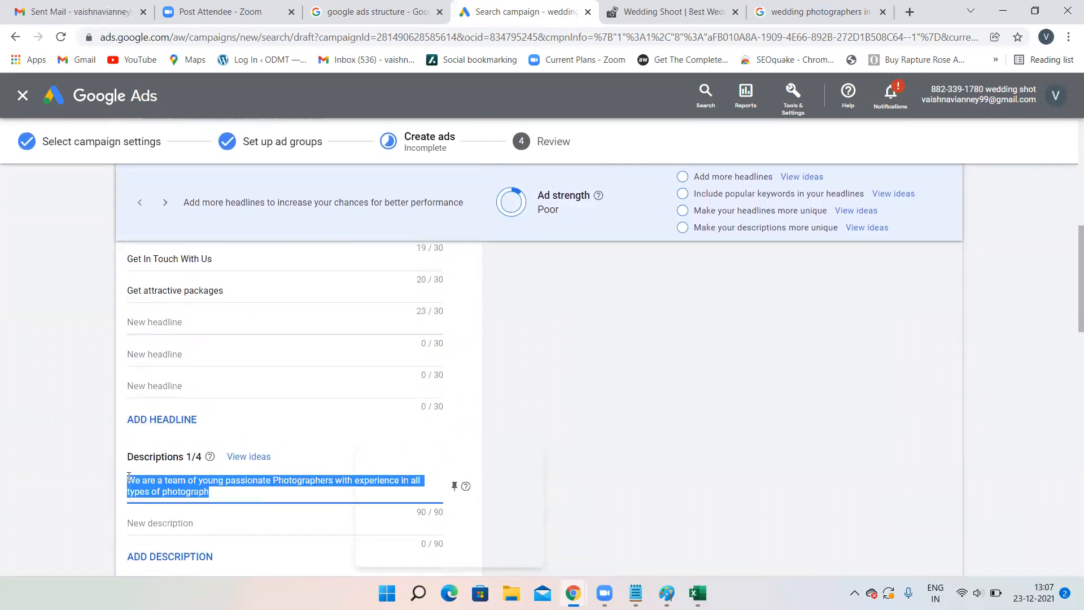
{"action": "scroll", "coordinate": [625, 428], "scroll_direction": "down", "scroll_amount": 11}
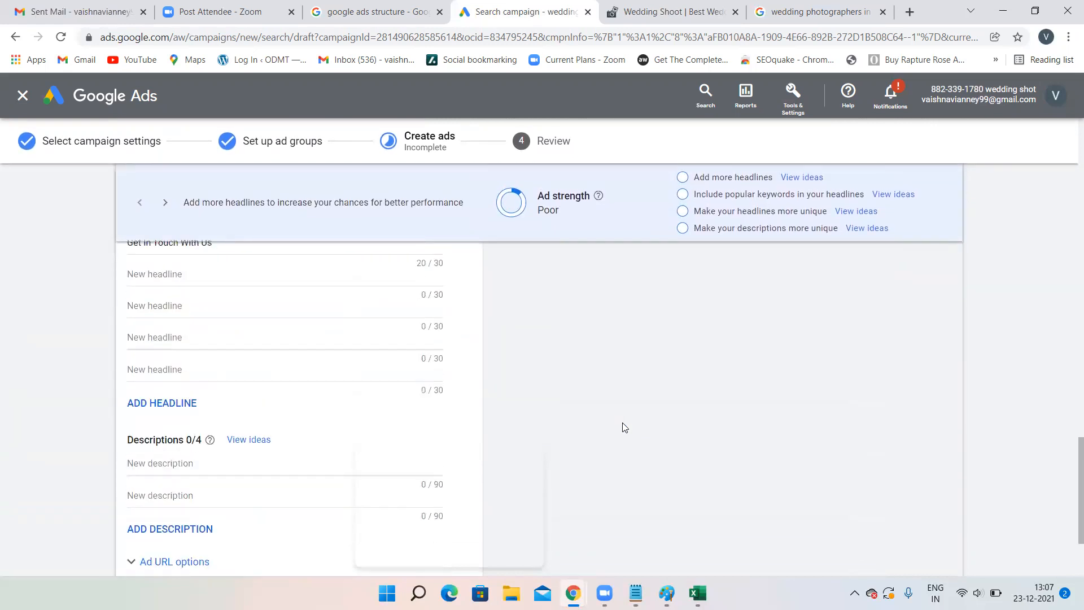
{"action": "left_click", "coordinate": [209, 323]}
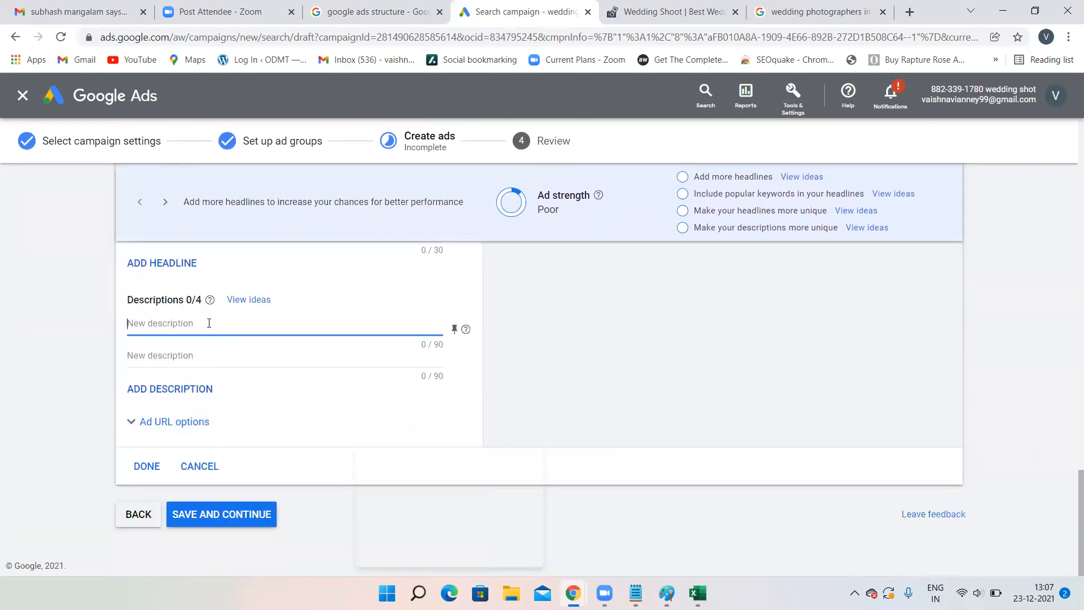
{"action": "key", "text": "ctrl+v"}
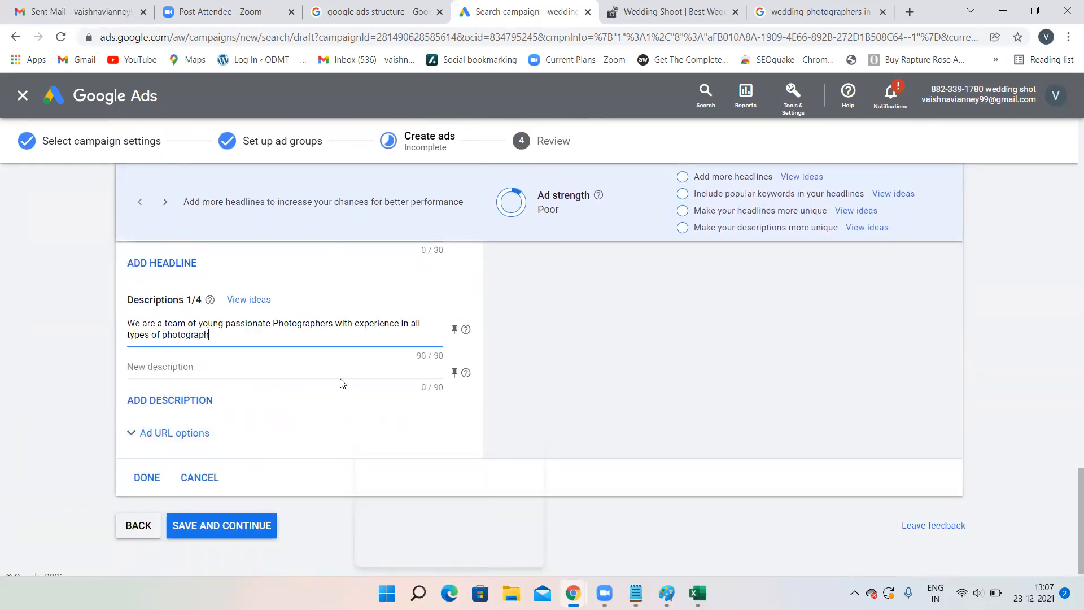
{"action": "left_click", "coordinate": [146, 478]}
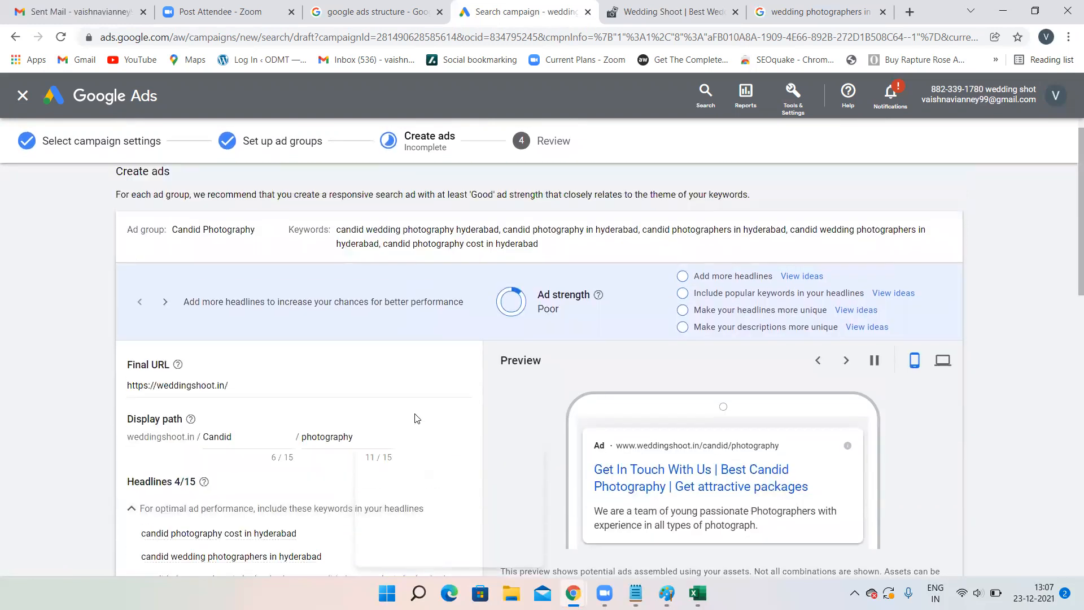
Step: Complete the Candid Photography ad, then save both ads and continue to the campaign review
{"action": "scroll", "coordinate": [415, 415], "scroll_direction": "down", "scroll_amount": 10}
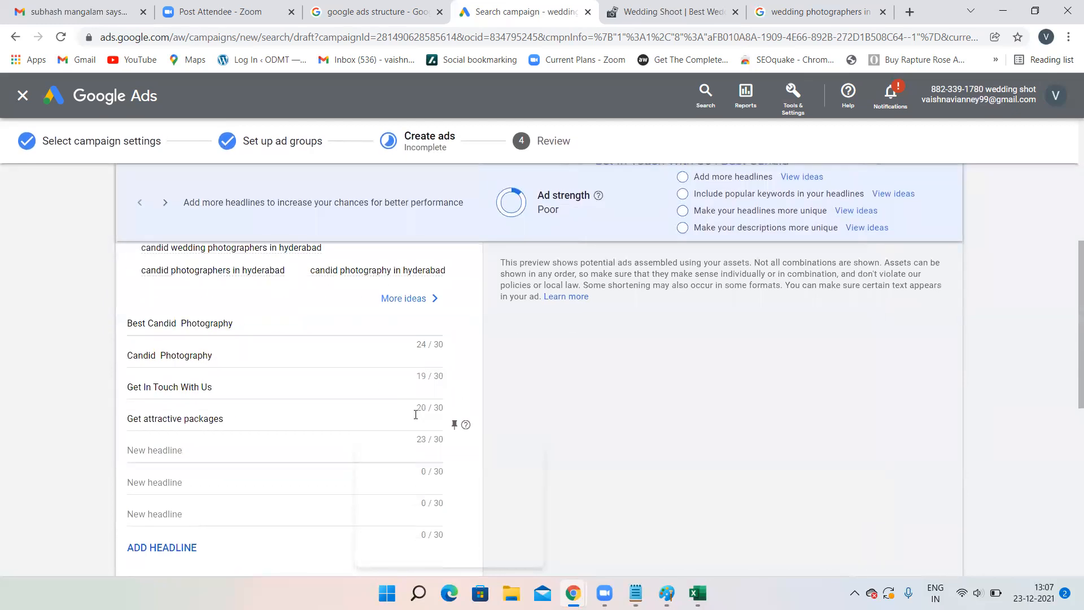
{"action": "scroll", "coordinate": [415, 418], "scroll_direction": "down", "scroll_amount": 4}
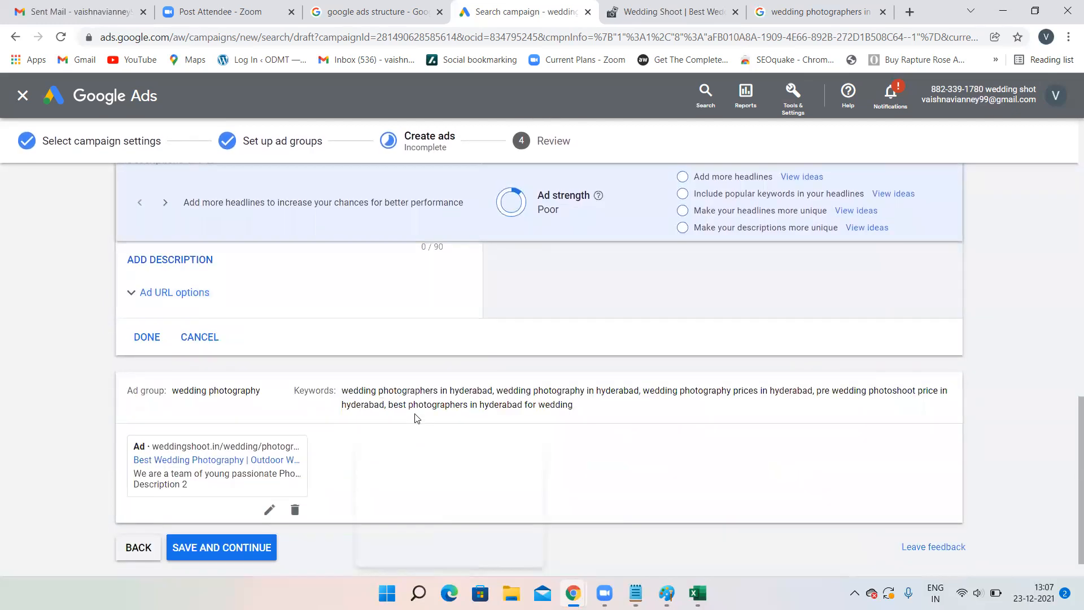
{"action": "scroll", "coordinate": [134, 430], "scroll_direction": "up", "scroll_amount": 2}
{"action": "left_click", "coordinate": [133, 461]}
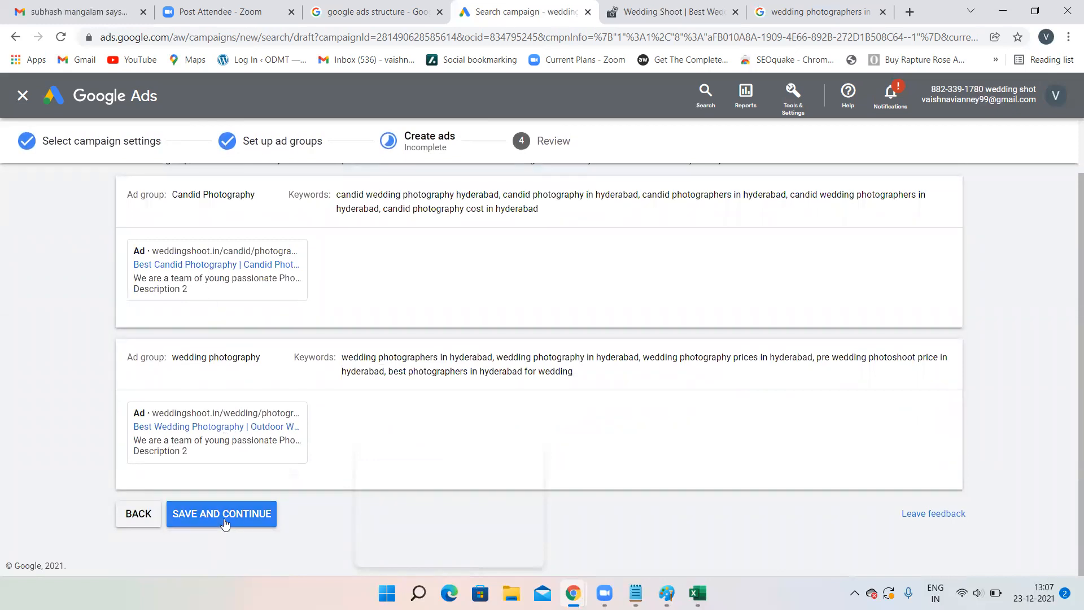
{"action": "left_click", "coordinate": [224, 518]}
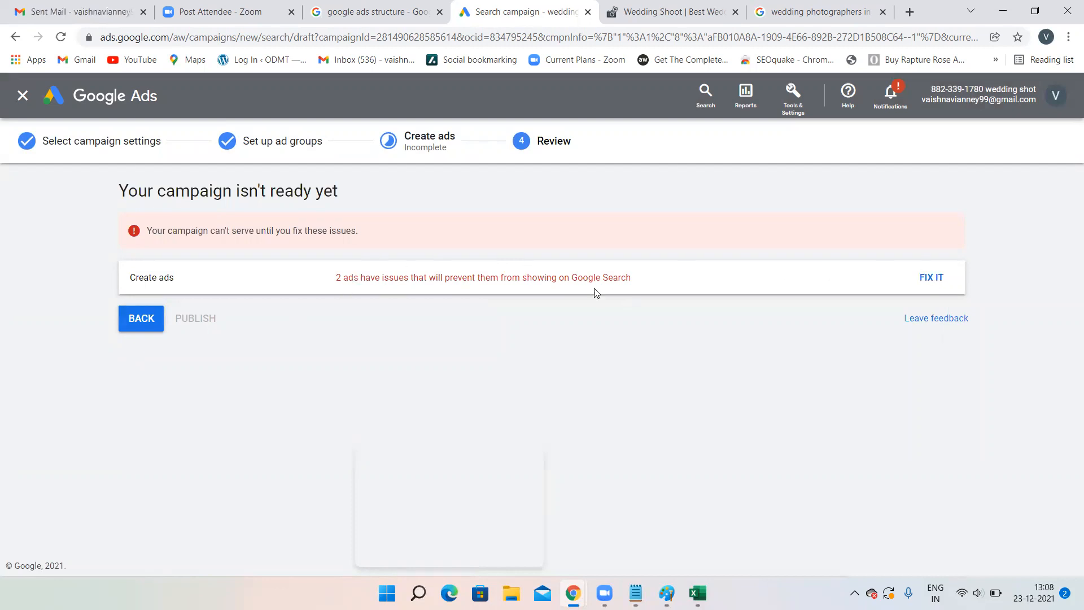
Step: Open the ads that have issues and fill the Candid Photography ad's second description with the suggestion starting "Making Us Vastly Popular"
{"action": "left_click", "coordinate": [930, 278]}
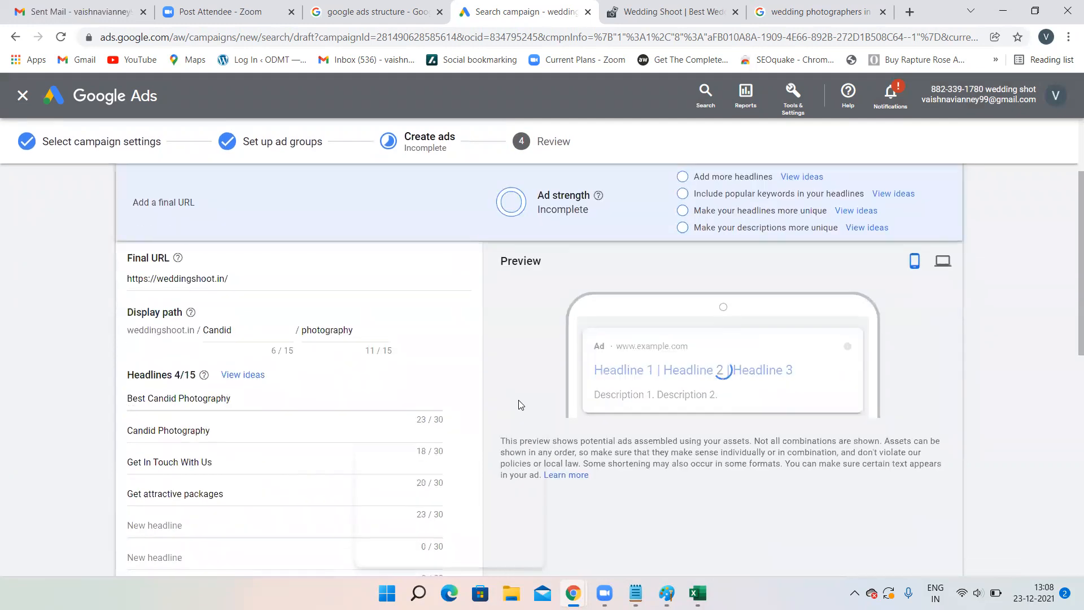
{"action": "scroll", "coordinate": [519, 401], "scroll_direction": "up", "scroll_amount": 1}
{"action": "scroll", "coordinate": [519, 401], "scroll_direction": "down", "scroll_amount": 7}
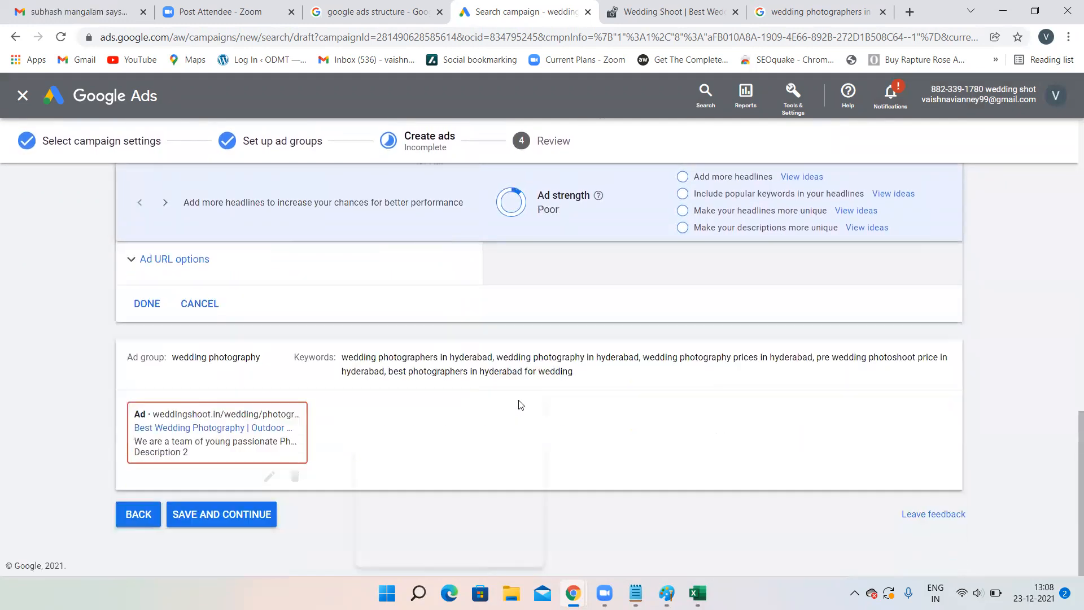
{"action": "scroll", "coordinate": [519, 402], "scroll_direction": "up", "scroll_amount": 2}
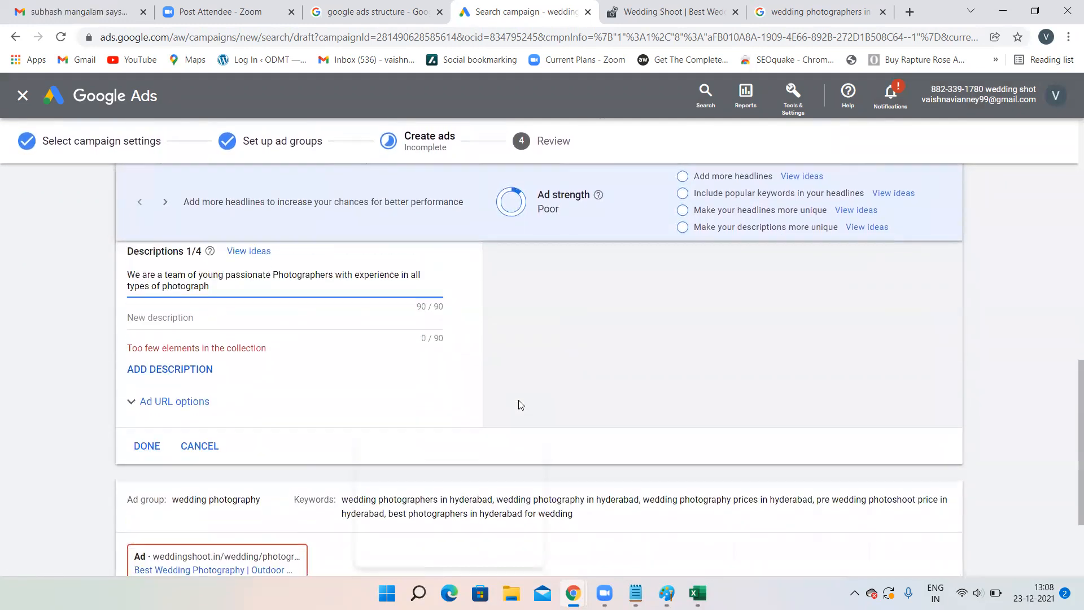
{"action": "left_click", "coordinate": [151, 322]}
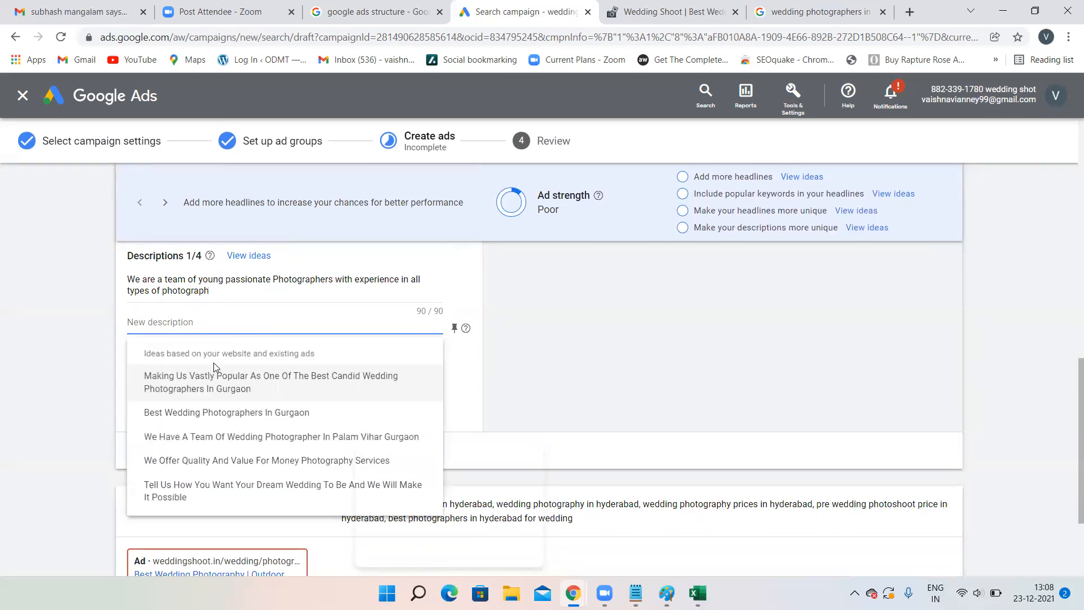
{"action": "left_click", "coordinate": [224, 394]}
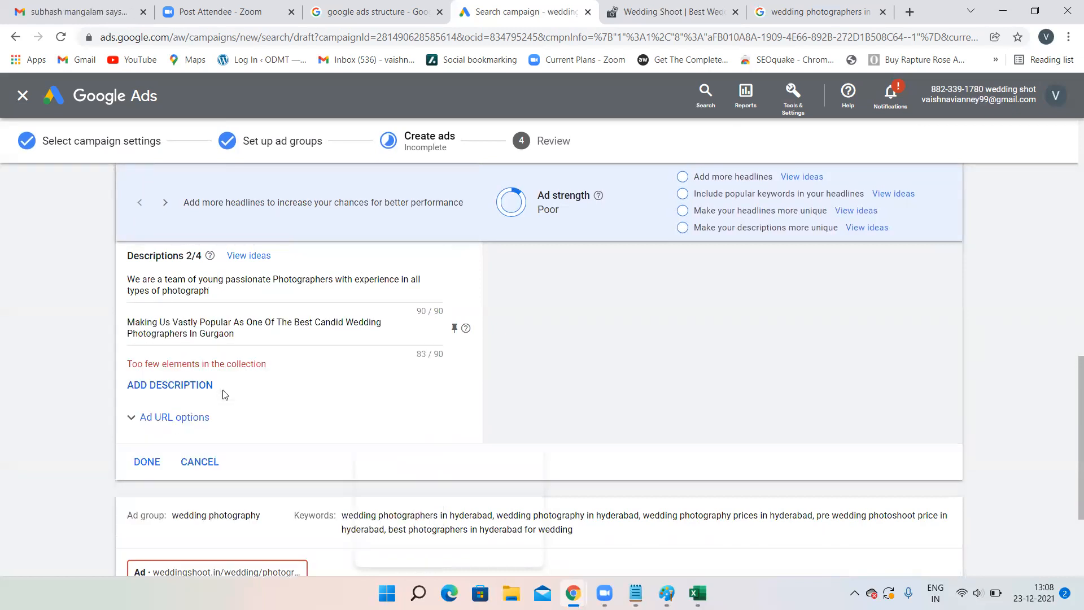
Step: Replace "Gurgaon" with "Hyderabad" at the end of the Candid Photography ad's second description
{"action": "left_click_drag", "start_coordinate": [235, 334], "coordinate": [203, 332]}
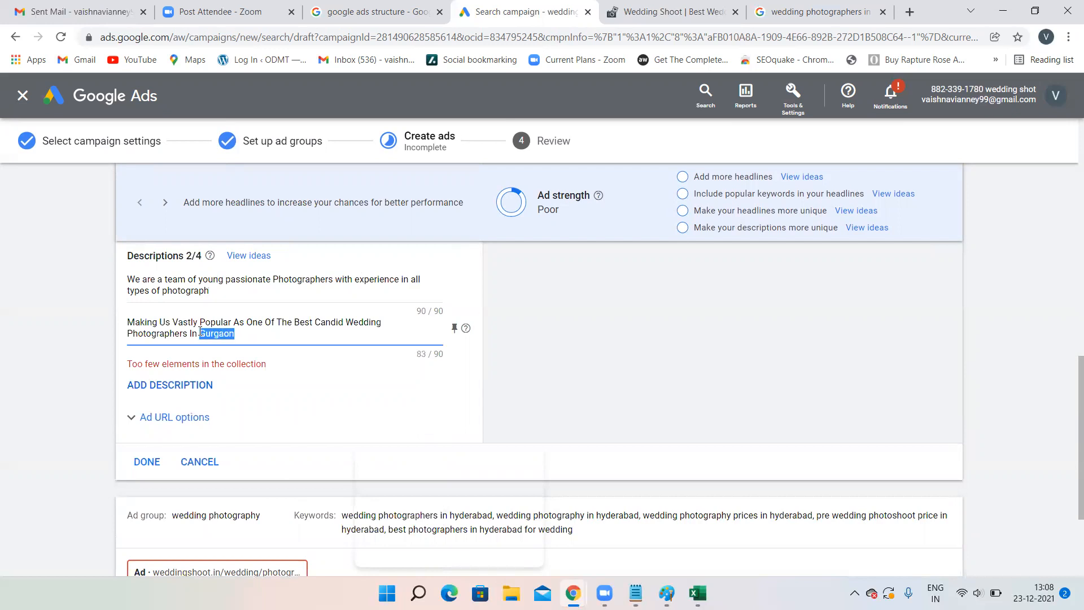
{"action": "key", "text": "BackSpace"}
{"action": "key", "text": "BackSpace"}
{"action": "key", "text": "BackSpace"}
{"action": "type", "text": "H"}
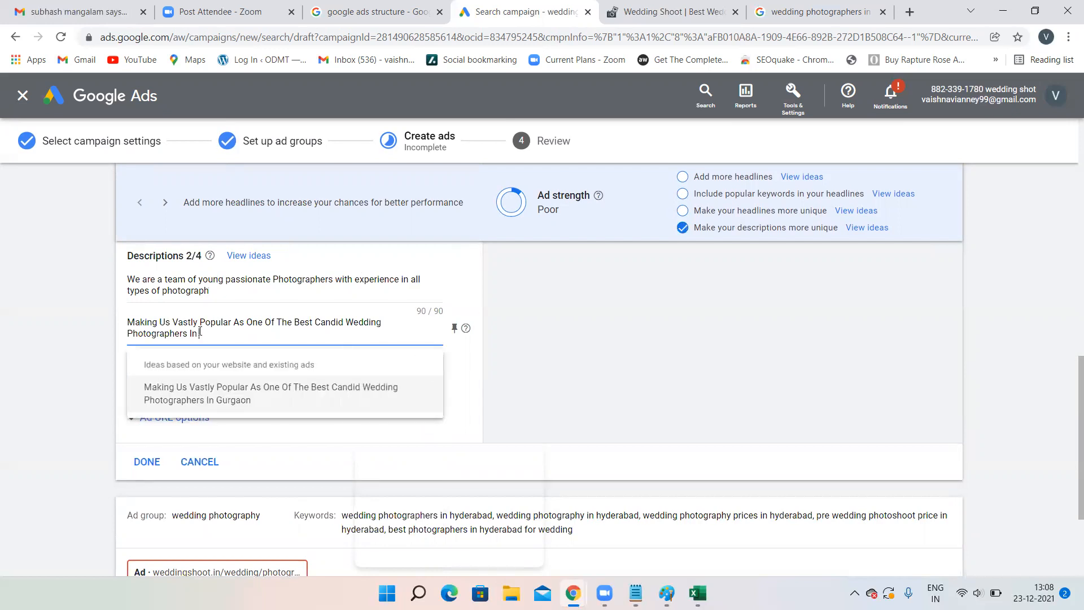
{"action": "type", "text": "yderabad"}
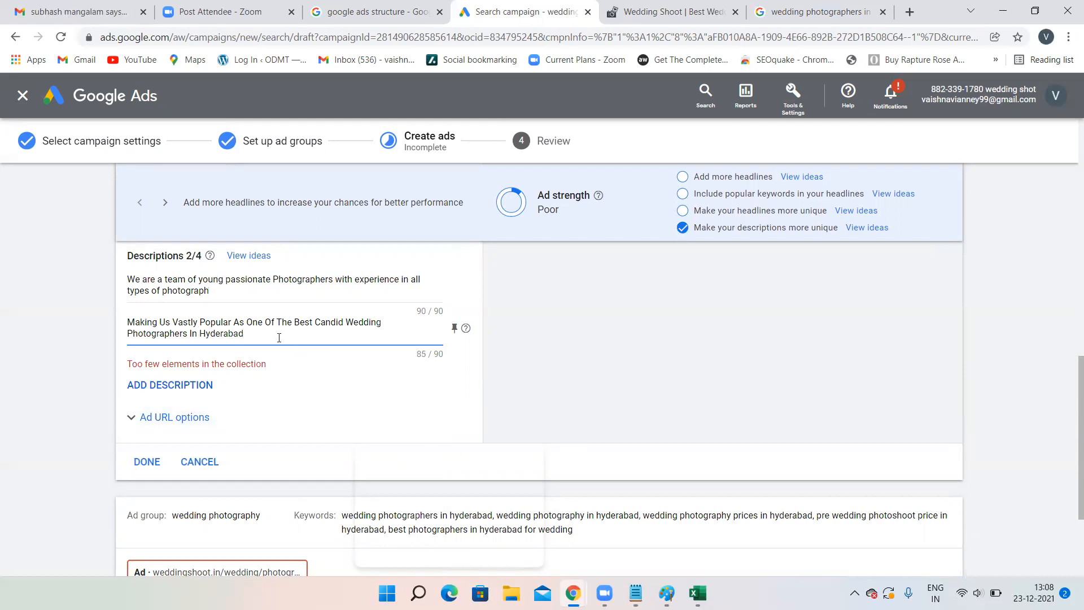
Step: Check the Candid Photography ad's headlines and display path, then save the ads and continue to the campaign review
{"action": "scroll", "coordinate": [514, 419], "scroll_direction": "down", "scroll_amount": 3}
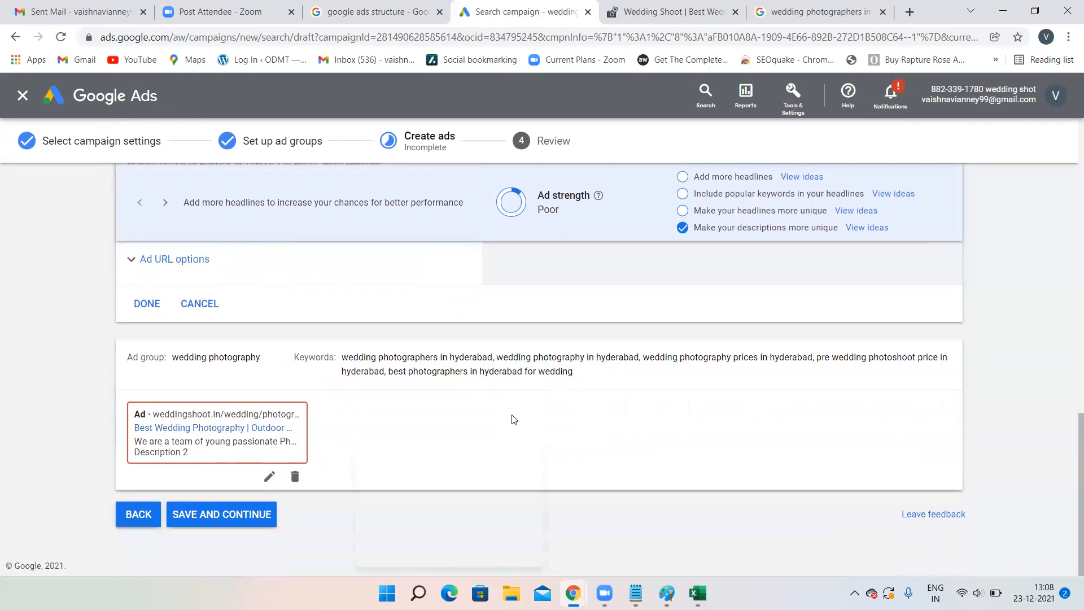
{"action": "scroll", "coordinate": [512, 419], "scroll_direction": "up", "scroll_amount": 8}
{"action": "scroll", "coordinate": [511, 418], "scroll_direction": "down", "scroll_amount": 4}
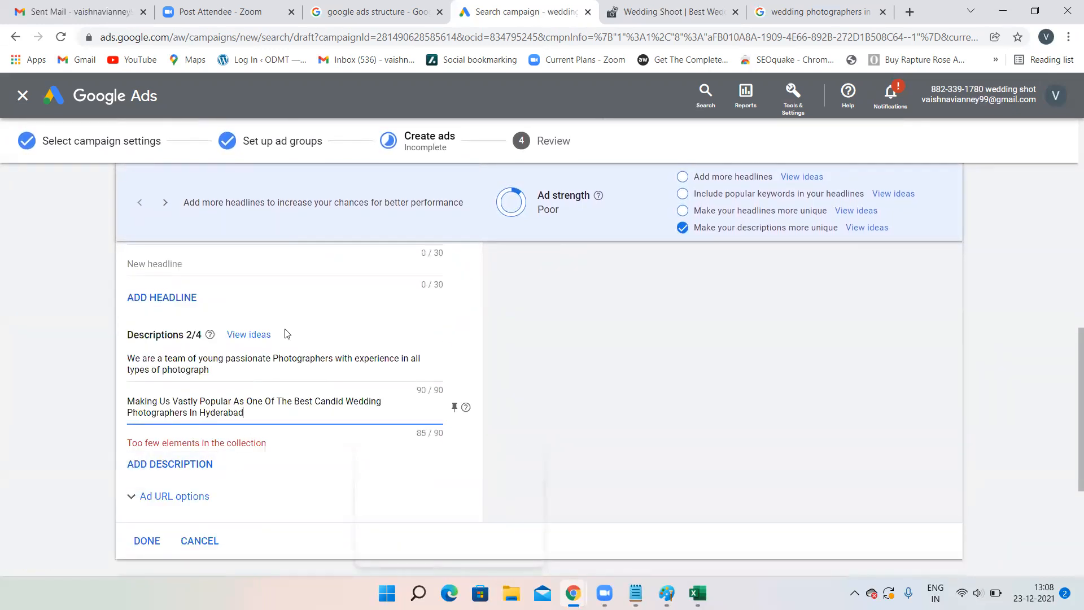
{"action": "scroll", "coordinate": [285, 333], "scroll_direction": "up", "scroll_amount": 3}
{"action": "left_click", "coordinate": [173, 379]}
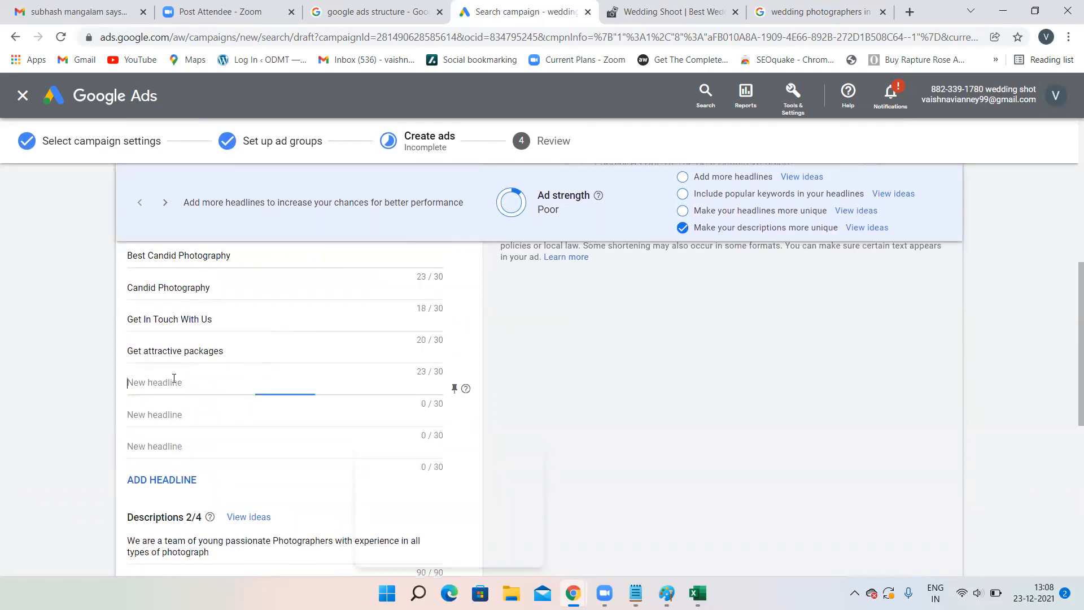
{"action": "scroll", "coordinate": [173, 379], "scroll_direction": "up", "scroll_amount": 10}
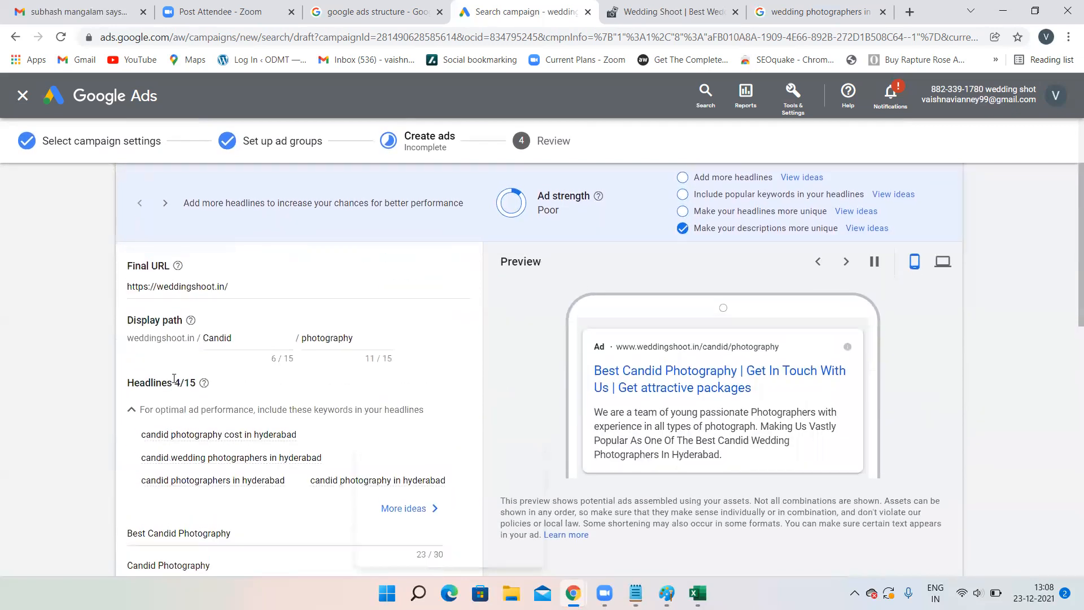
{"action": "scroll", "coordinate": [175, 382], "scroll_direction": "down", "scroll_amount": 15}
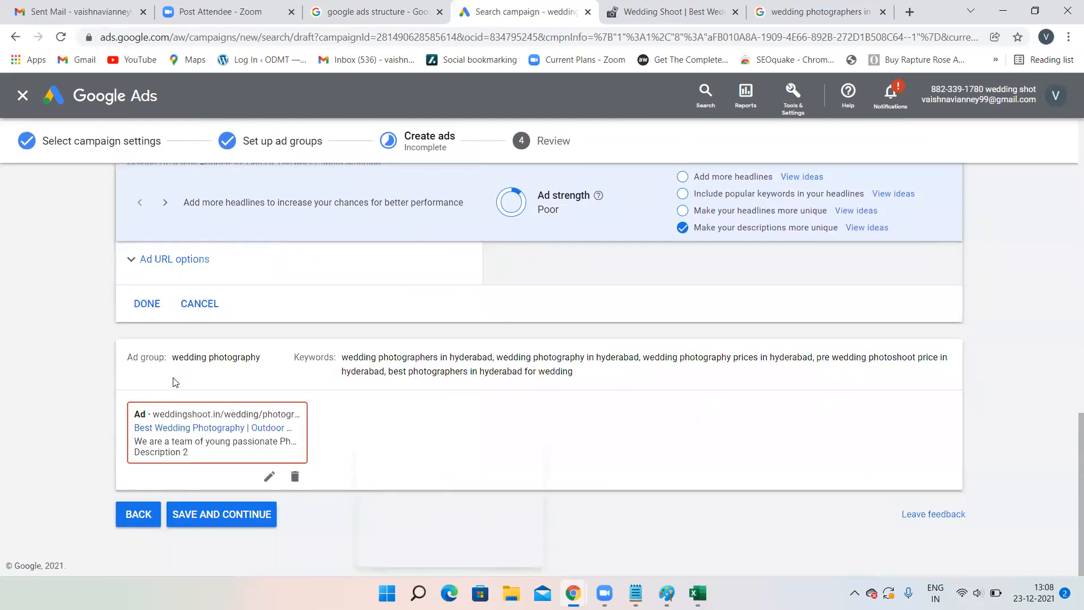
{"action": "left_click", "coordinate": [207, 513]}
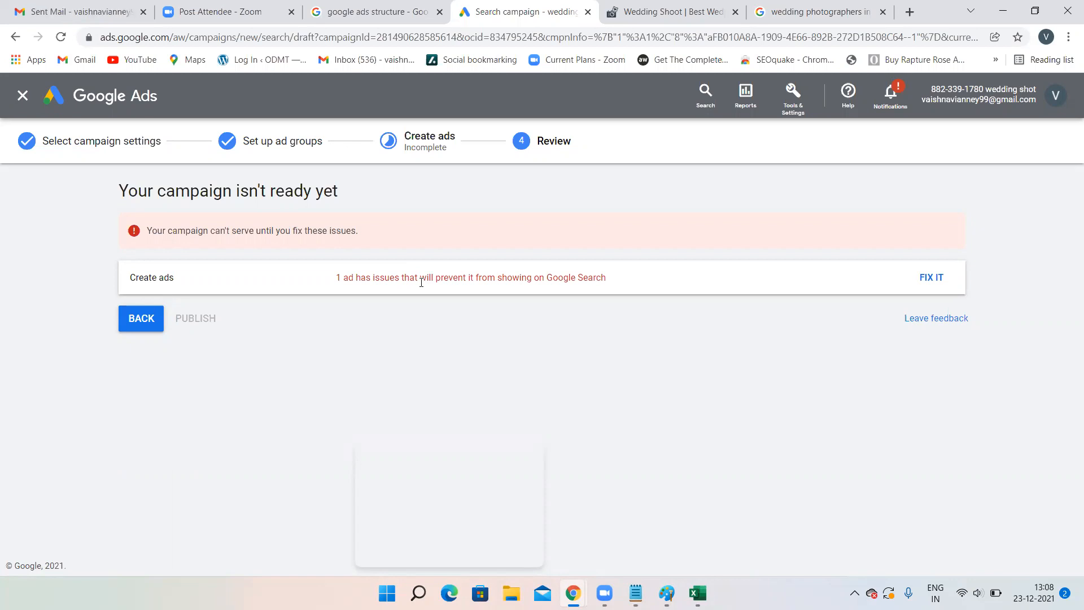
Step: Set the wedding photography ad's second description to the suggestion "Making Us Vastly Popular As One Of The Best Candid Wedding Photographers In", ending with "Hyderabad"
{"action": "left_click", "coordinate": [927, 278]}
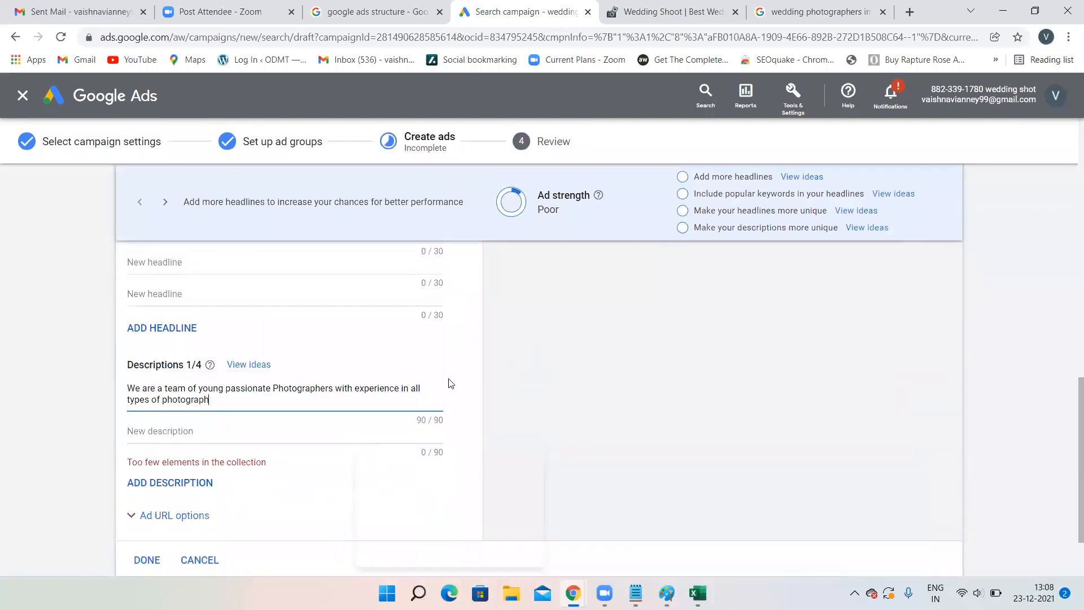
{"action": "left_click", "coordinate": [144, 431]}
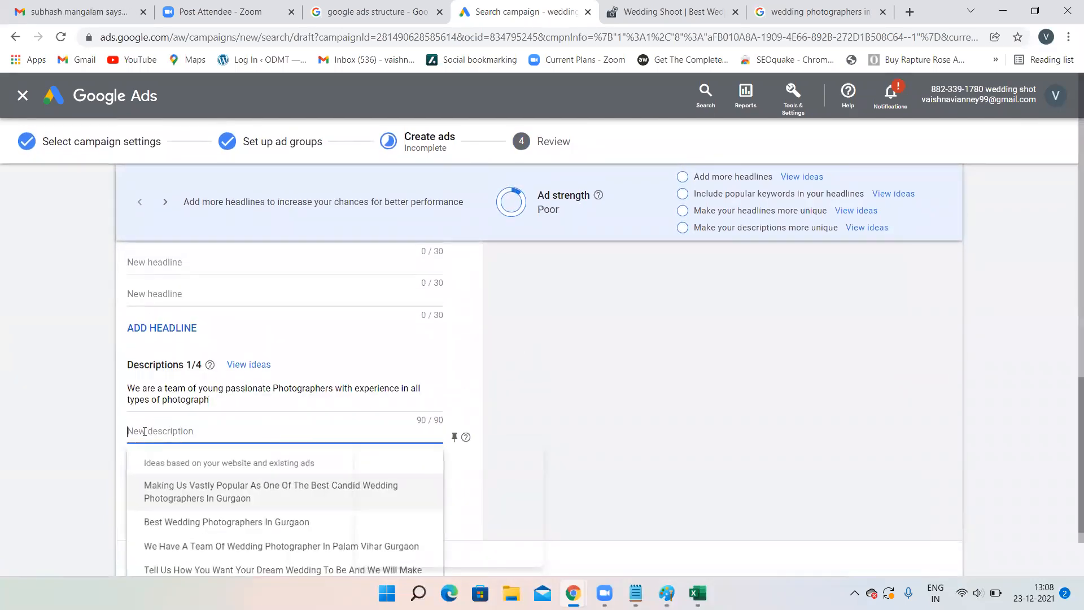
{"action": "left_click", "coordinate": [227, 485]}
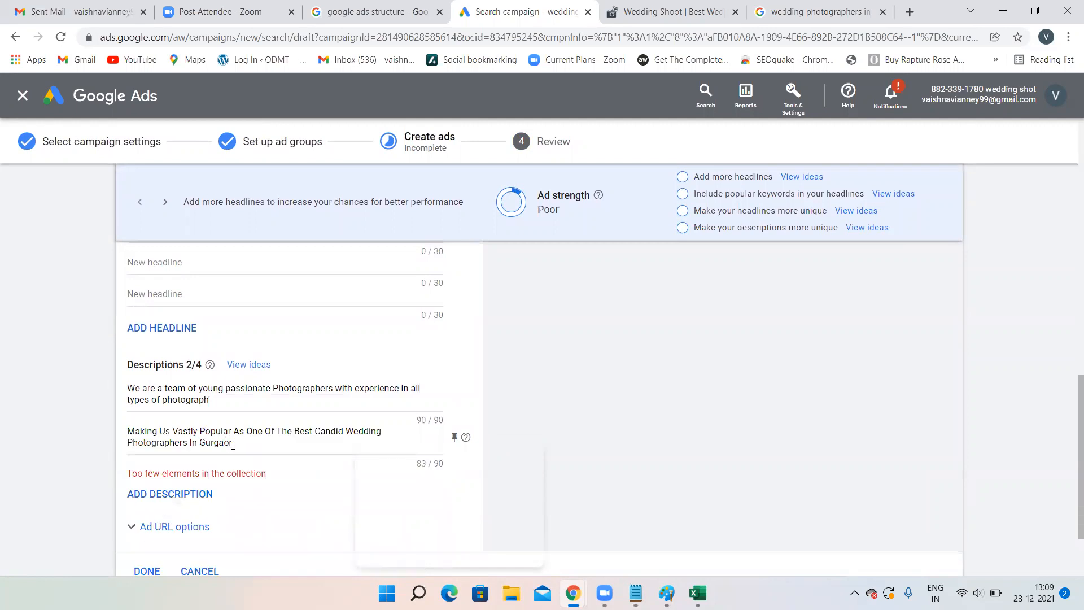
{"action": "left_click_drag", "start_coordinate": [232, 444], "coordinate": [199, 443]}
{"action": "key", "text": "BackSpace"}
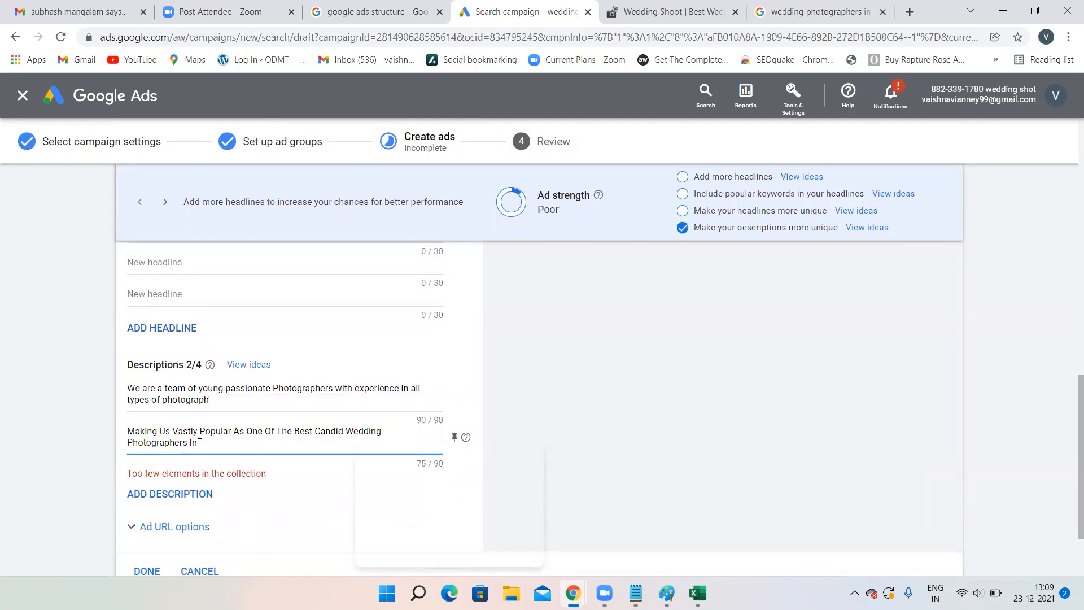
{"action": "type", "text": "Hyderabad"}
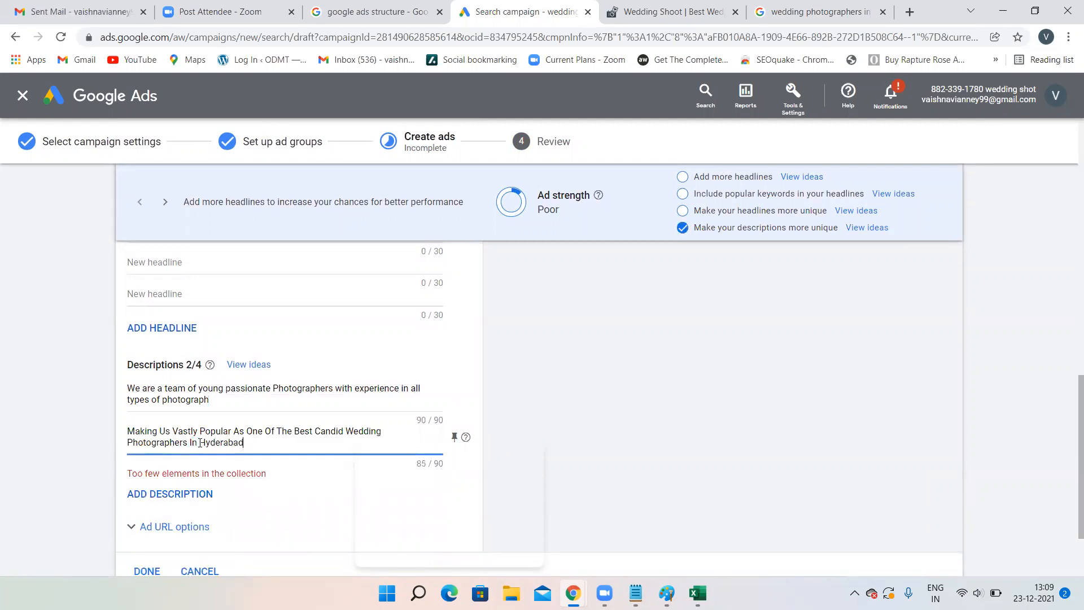
Step: Save the completed ads, look over the campaign review summary and publish the campaign
{"action": "scroll", "coordinate": [268, 505], "scroll_direction": "down", "scroll_amount": 2}
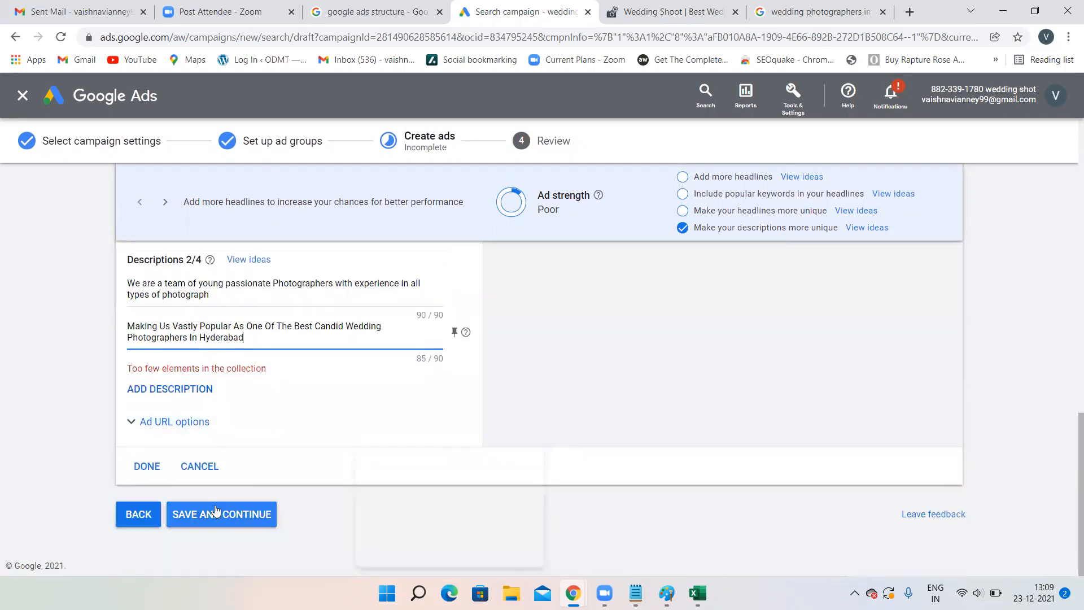
{"action": "left_click", "coordinate": [214, 511]}
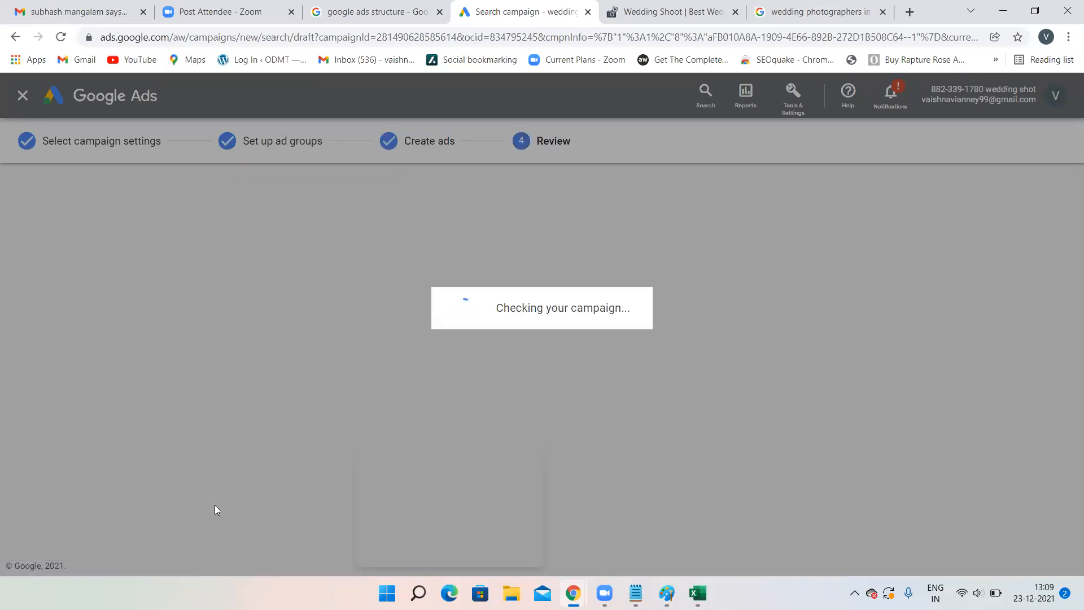
{"action": "scroll", "coordinate": [215, 506], "scroll_direction": "down", "scroll_amount": 2}
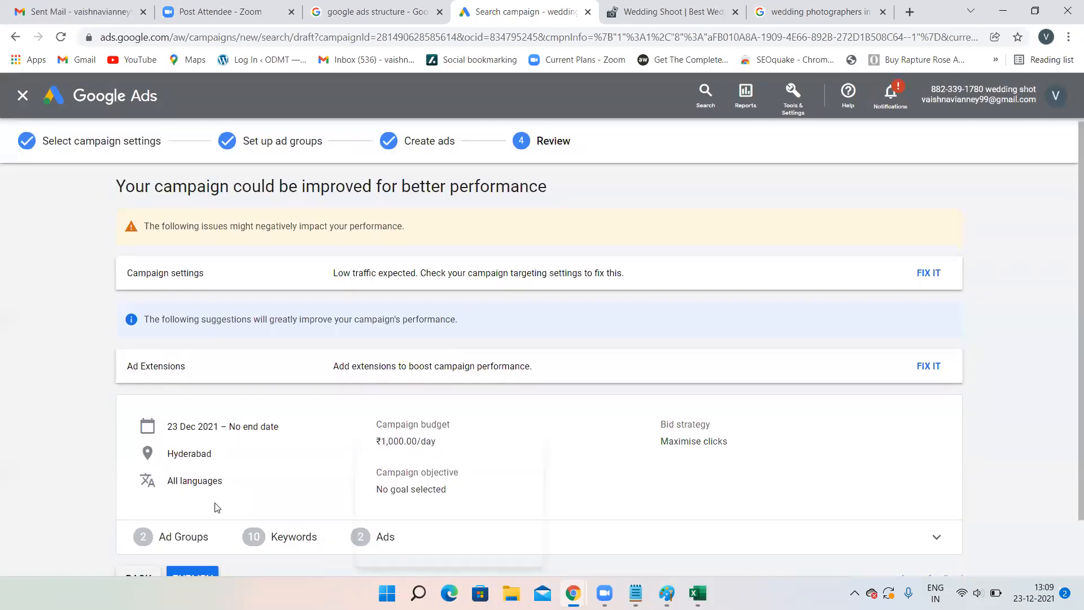
{"action": "scroll", "coordinate": [318, 218], "scroll_direction": "up", "scroll_amount": 2}
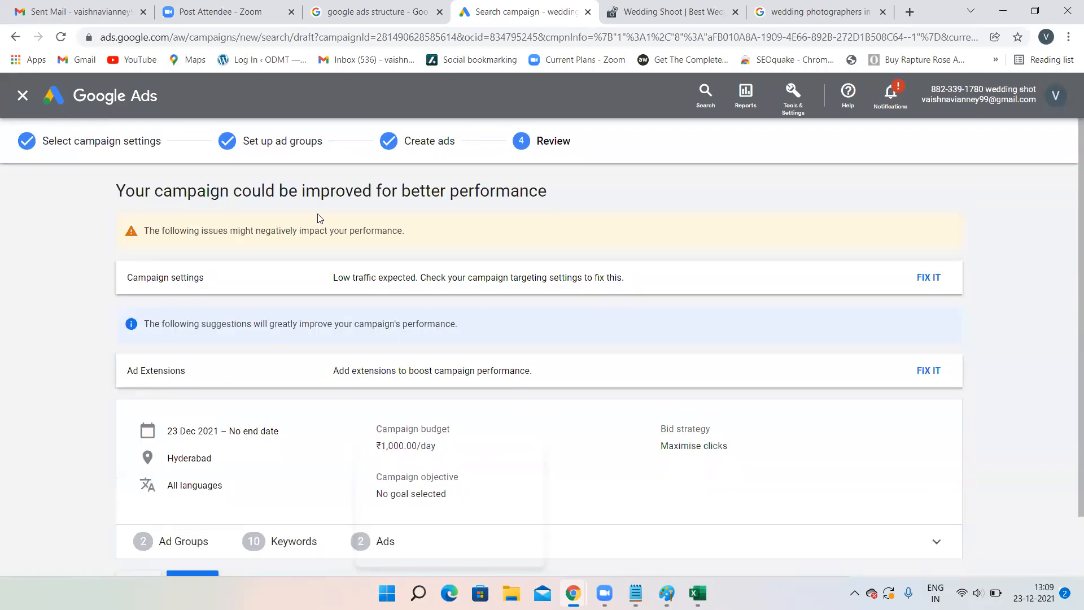
{"action": "scroll", "coordinate": [563, 266], "scroll_direction": "down", "scroll_amount": 2}
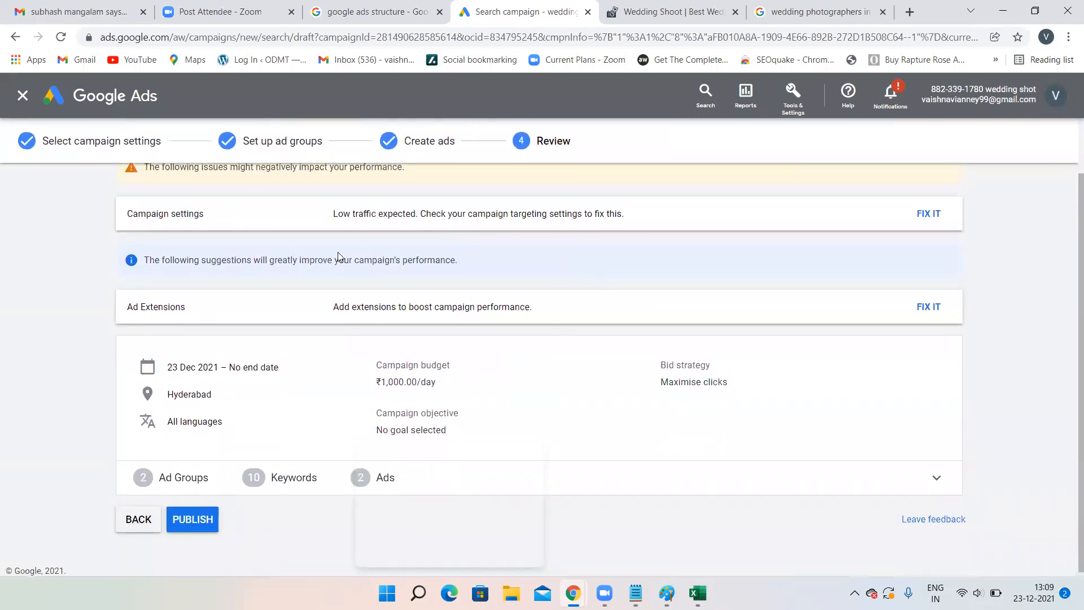
{"action": "scroll", "coordinate": [506, 398], "scroll_direction": "down", "scroll_amount": 1}
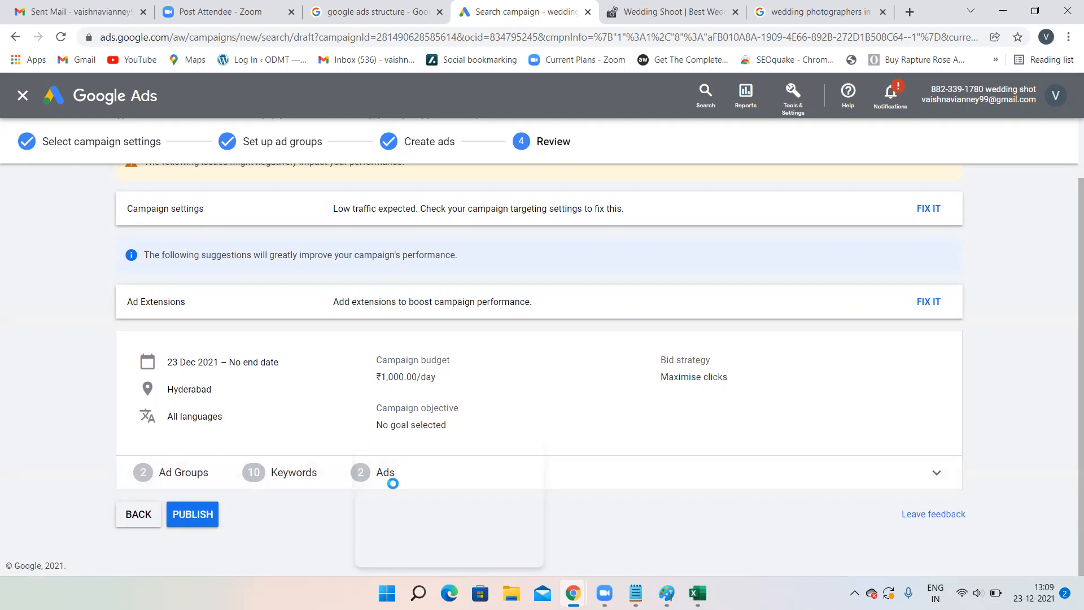
{"action": "left_click", "coordinate": [205, 515]}
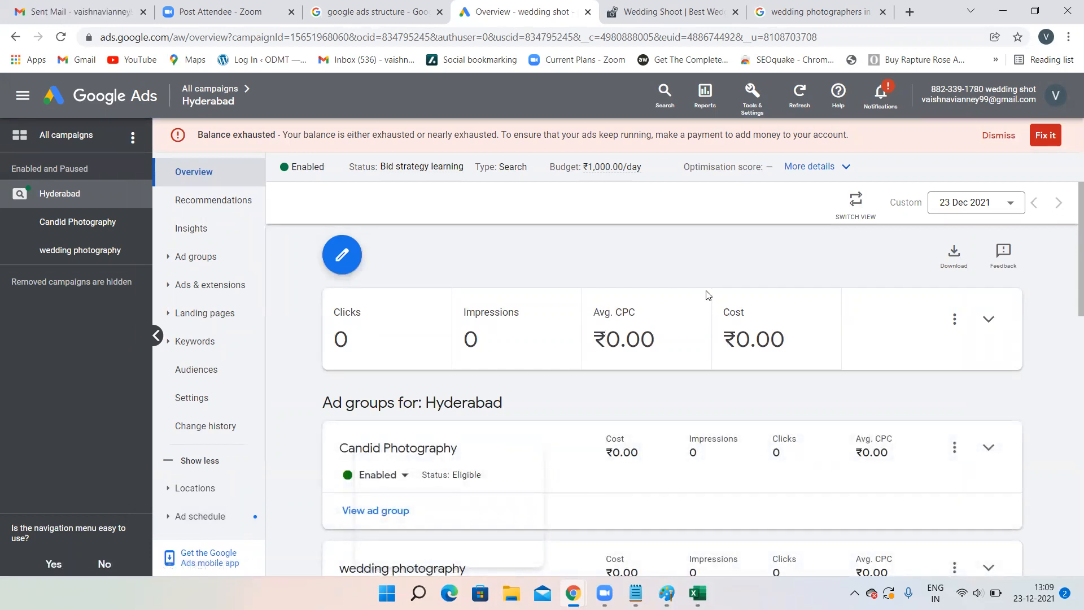
Step: Look over the published campaign's overview and open the account's billing summary
{"action": "left_click", "coordinate": [859, 212]}
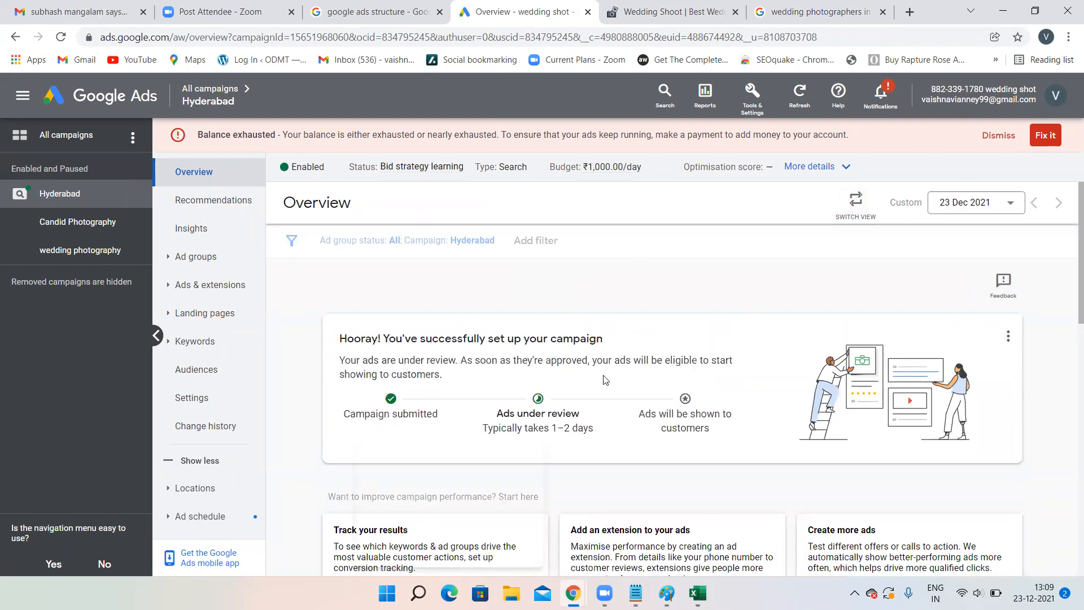
{"action": "scroll", "coordinate": [839, 385], "scroll_direction": "down", "scroll_amount": 3}
{"action": "scroll", "coordinate": [839, 385], "scroll_direction": "up", "scroll_amount": 3}
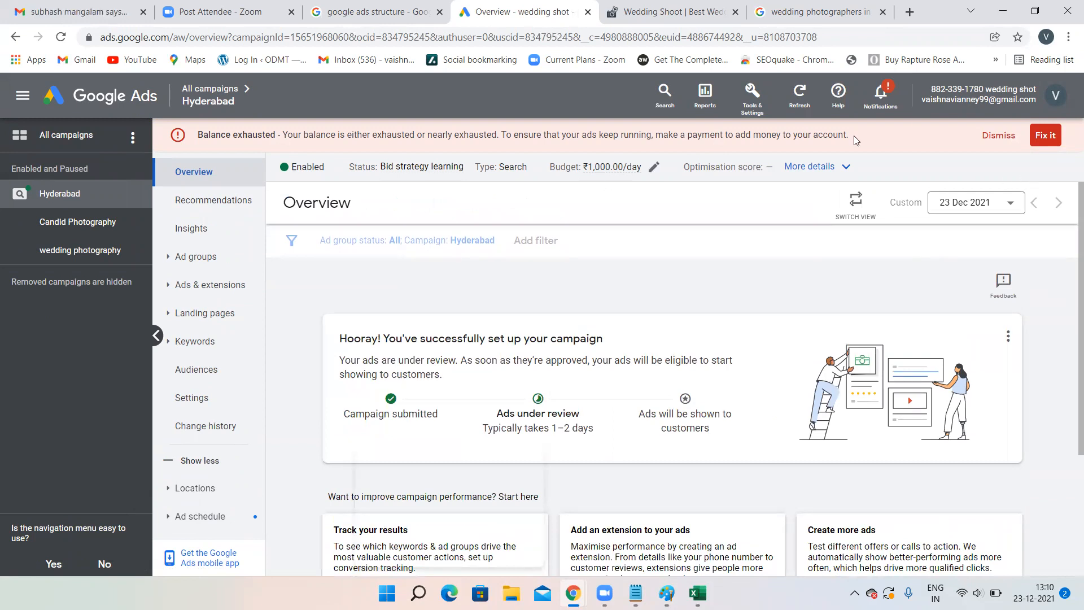
{"action": "left_click", "coordinate": [752, 96]}
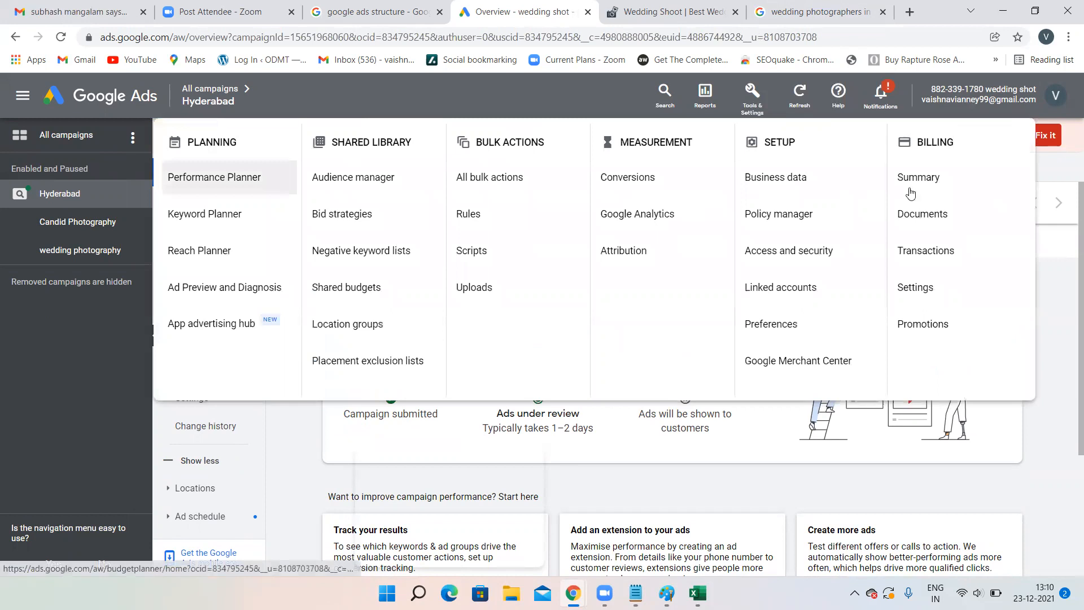
{"action": "left_click", "coordinate": [909, 185]}
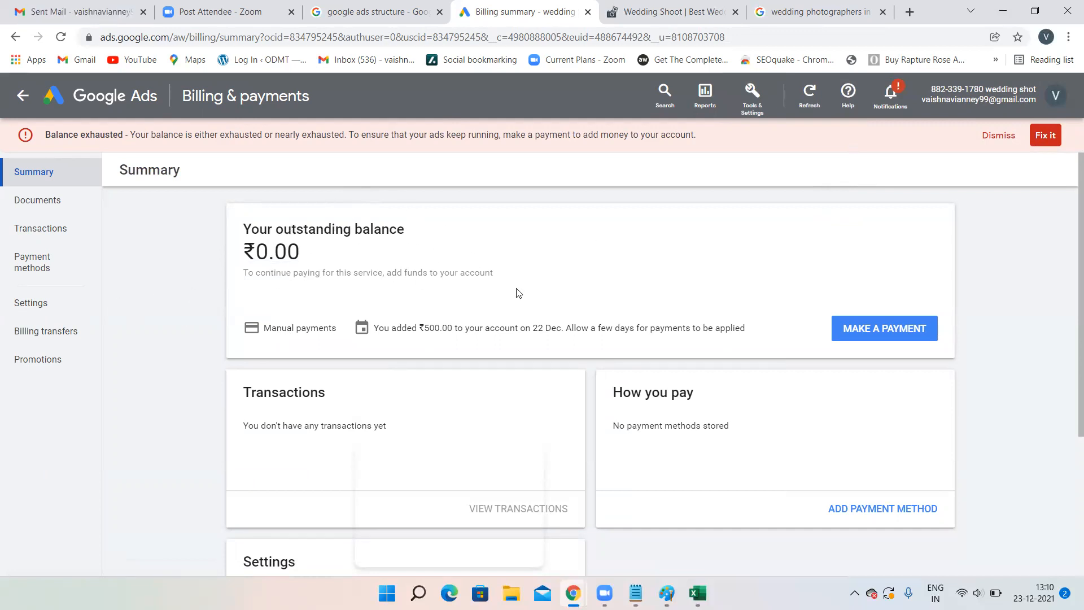
Step: Start a payment to the account with NetBanking as the method and a payment amount of ₹60,000
{"action": "left_click", "coordinate": [874, 330]}
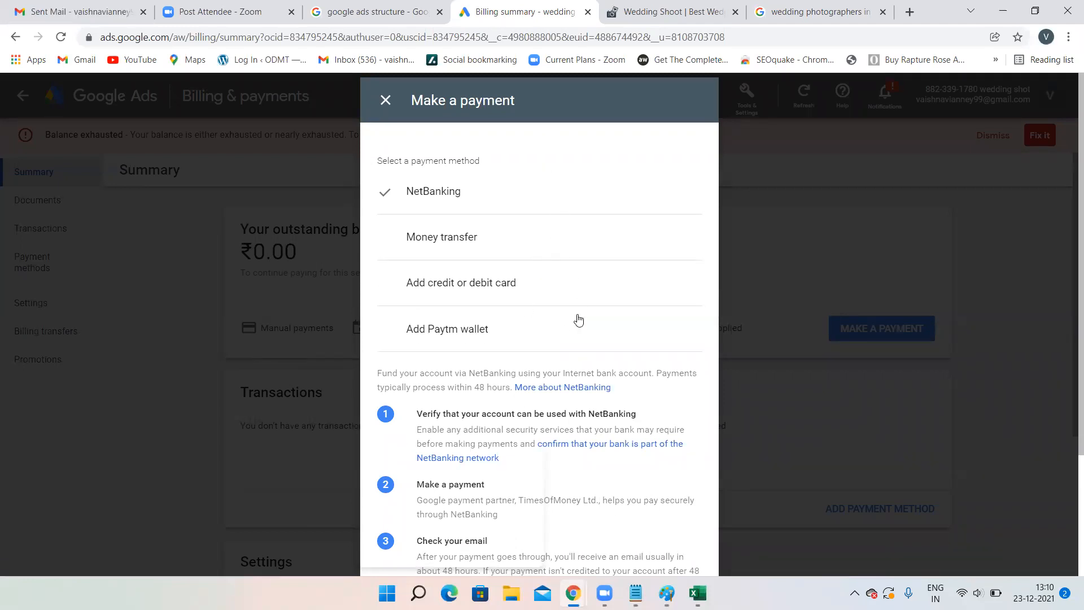
{"action": "left_click", "coordinate": [517, 190]}
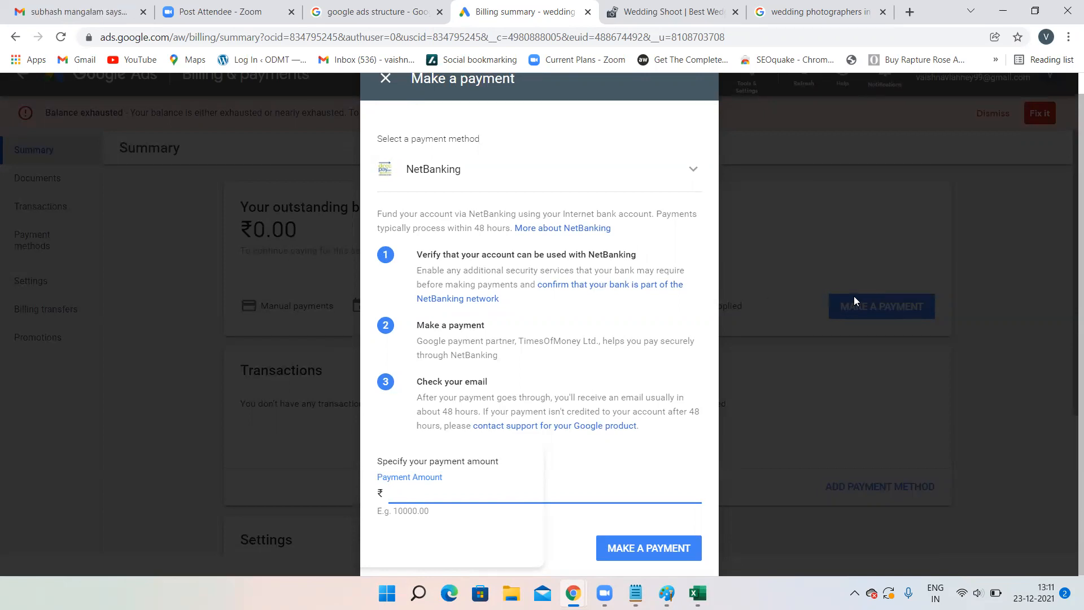
{"action": "scroll", "coordinate": [854, 301], "scroll_direction": "up", "scroll_amount": 1}
{"action": "left_click", "coordinate": [621, 510]}
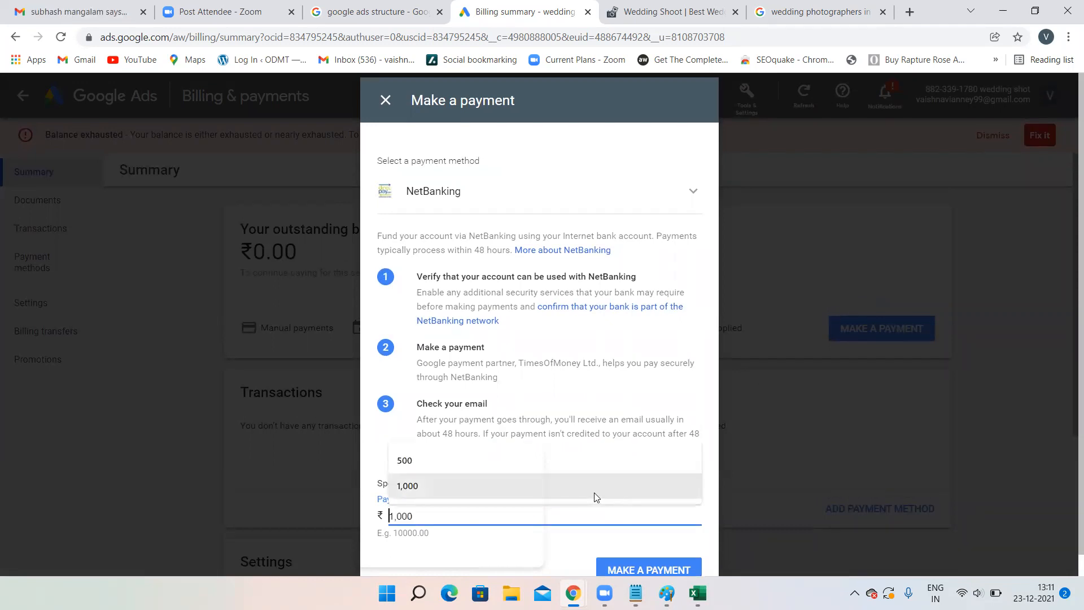
{"action": "type", "text": "6"}
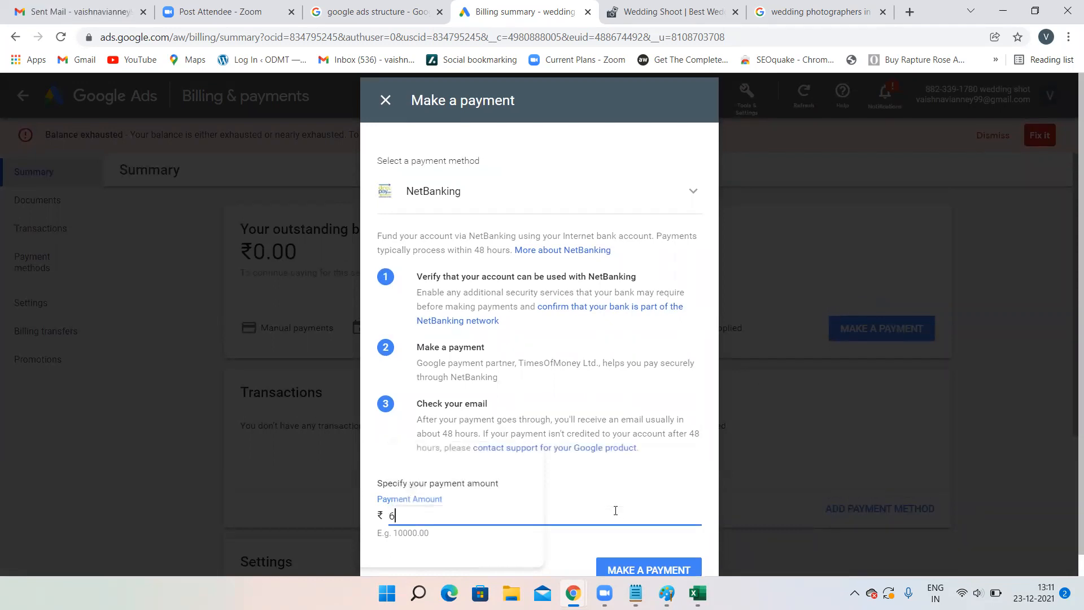
{"action": "type", "text": "0,000"}
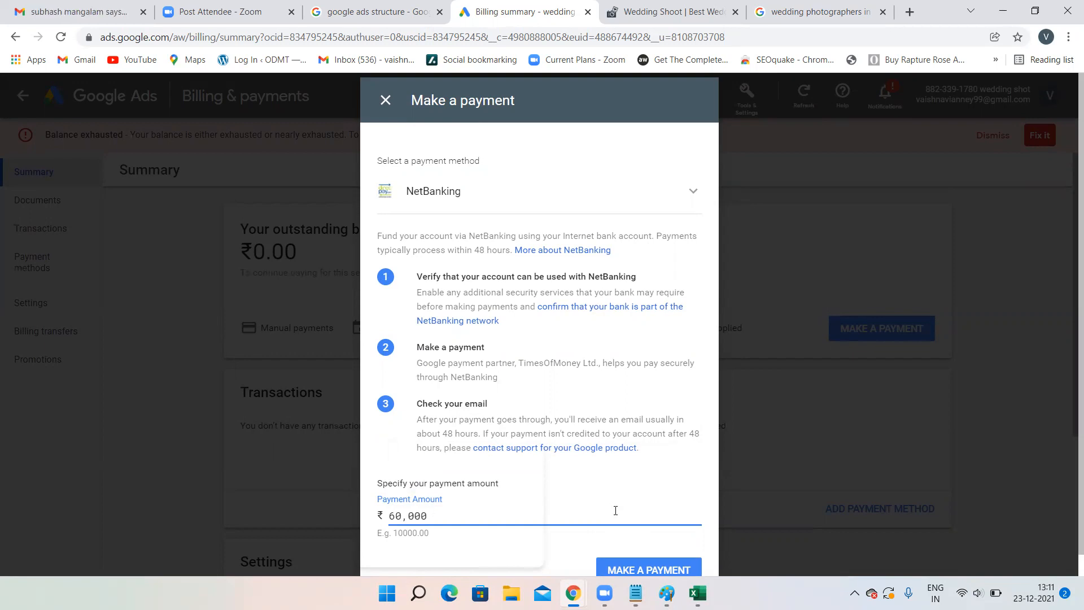
Step: Set the NetBanking payment amount to ₹30,000 and continue to the online payment gateway
{"action": "key", "text": "BackSpace"}
{"action": "key", "text": "BackSpace"}
{"action": "key", "text": "BackSpace"}
{"action": "key", "text": "BackSpace"}
{"action": "key", "text": "BackSpace"}
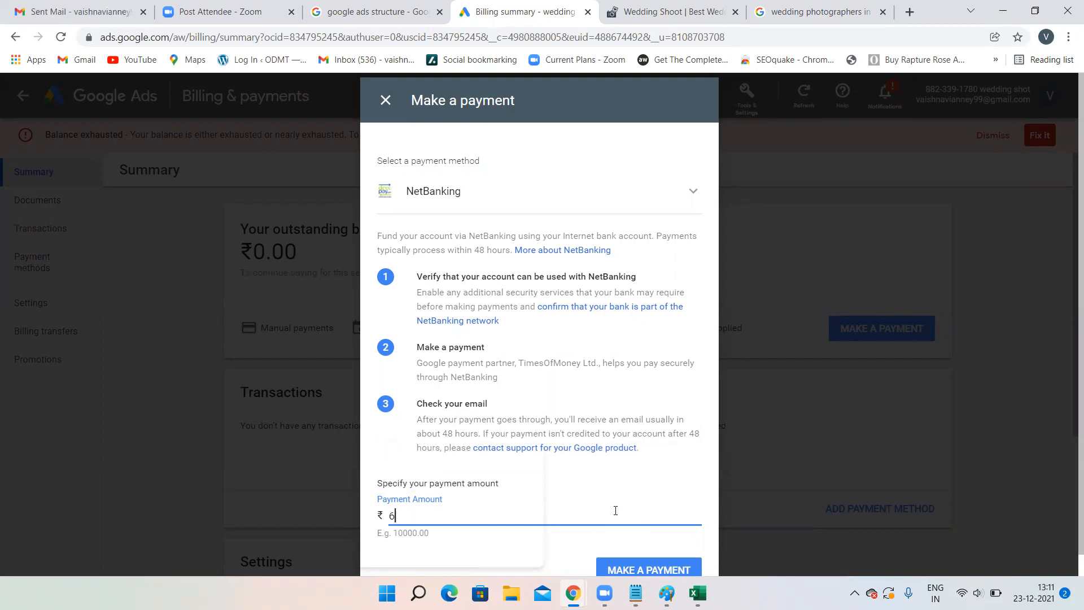
{"action": "type", "text": "30,000"}
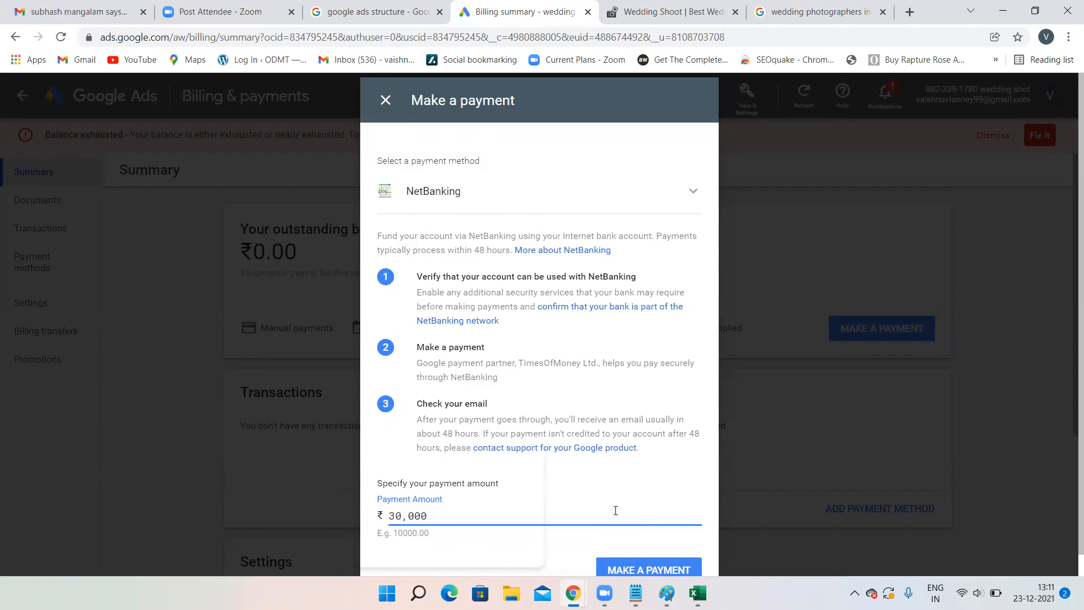
{"action": "scroll", "coordinate": [616, 511], "scroll_direction": "down", "scroll_amount": 1}
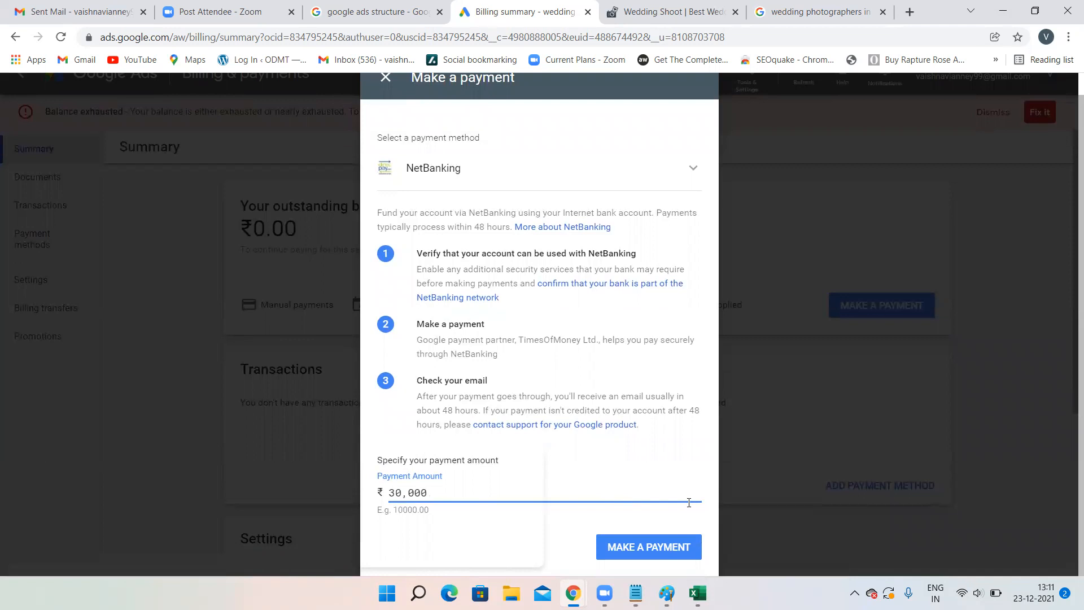
{"action": "key", "text": "Return"}
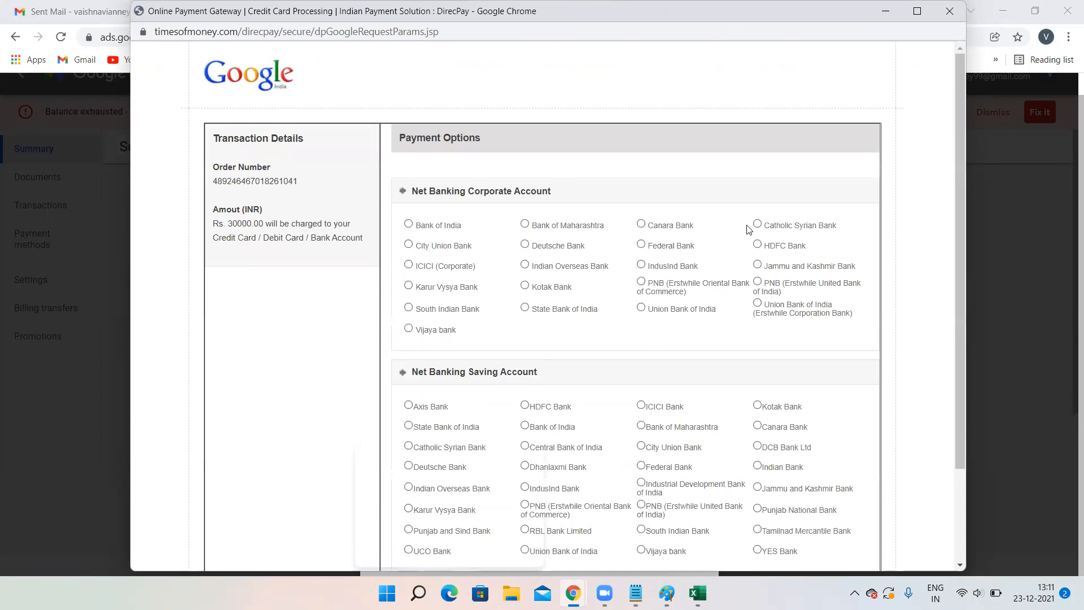
Step: Choose Canara Bank under the corporate net banking accounts and start the payment
{"action": "left_click", "coordinate": [641, 224]}
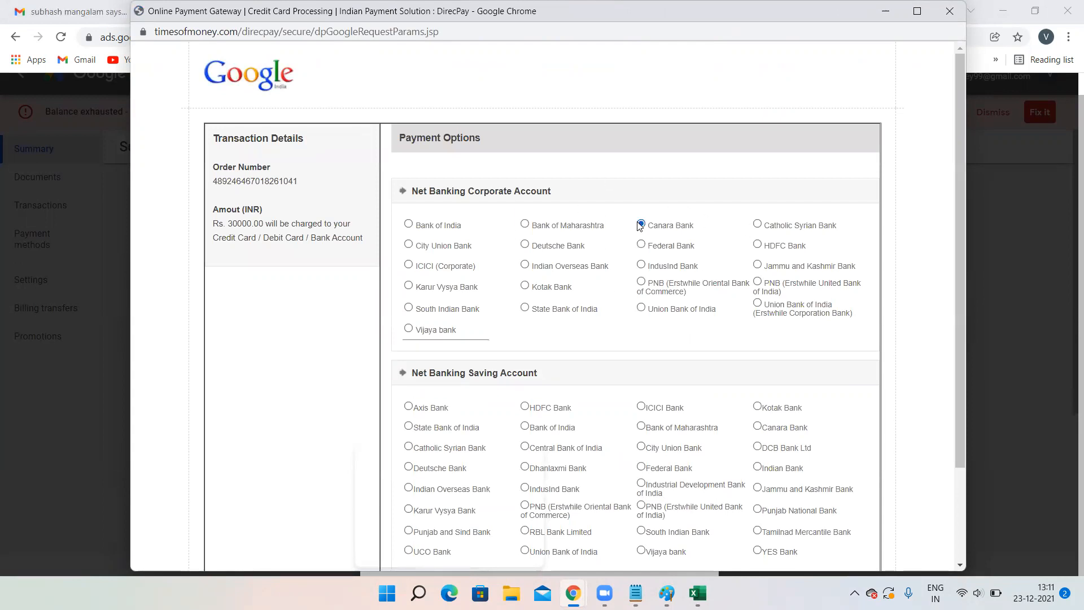
{"action": "left_click", "coordinate": [449, 360]}
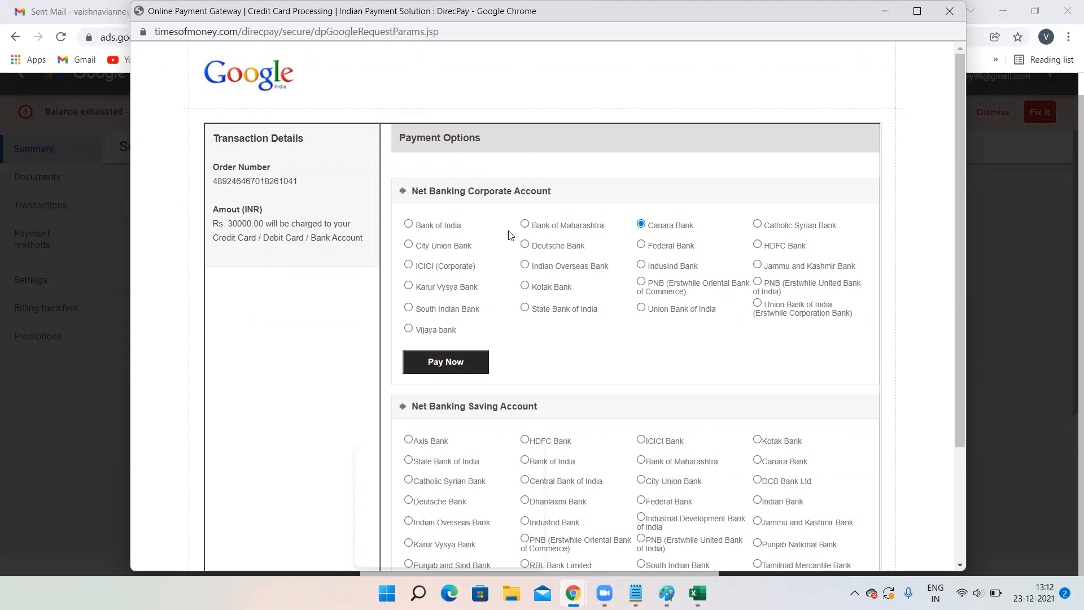
{"action": "left_click", "coordinate": [882, 15]}
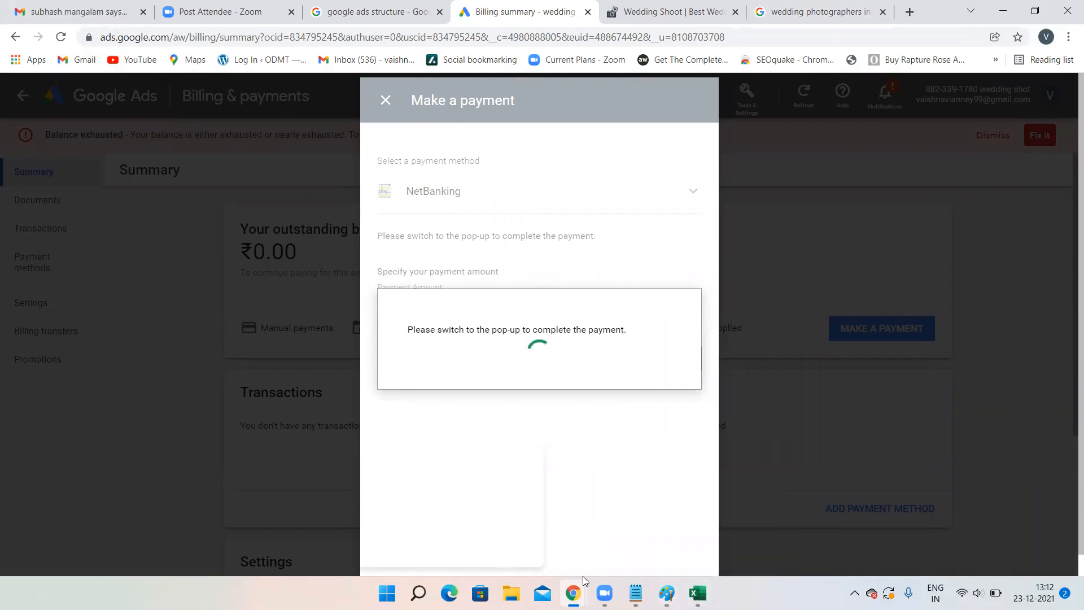
{"action": "mouse_move", "coordinate": [573, 593]}
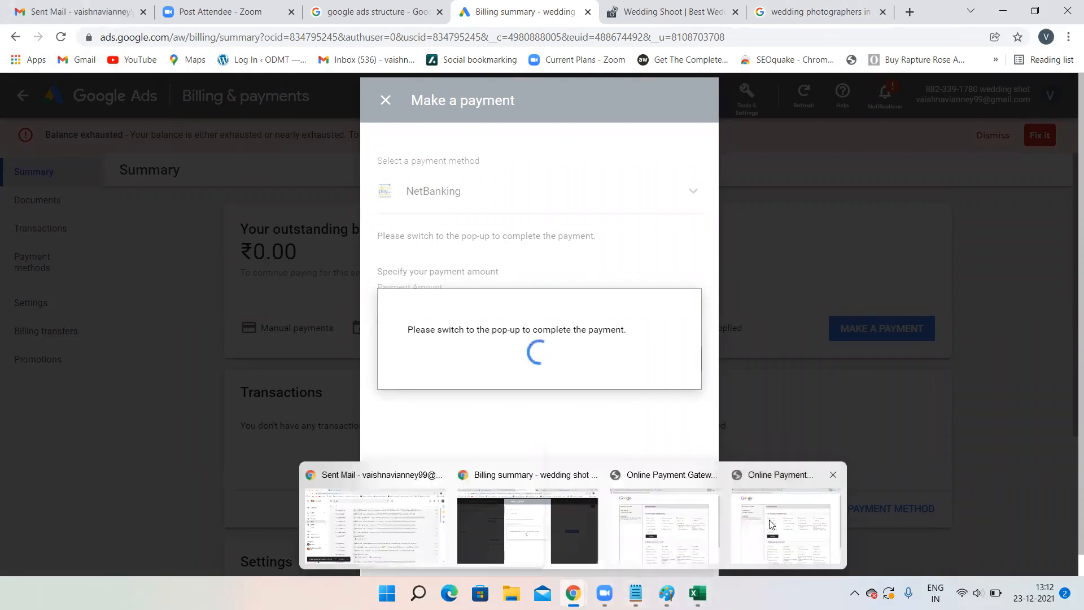
{"action": "left_click", "coordinate": [760, 523]}
{"action": "left_click", "coordinate": [438, 362]}
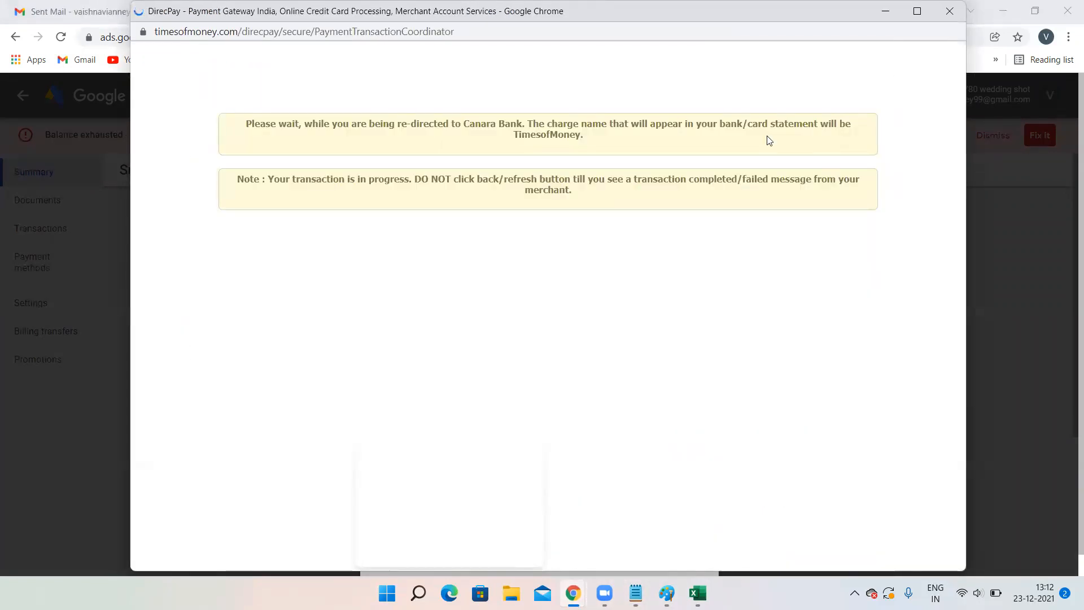
Step: Look at Canara Bank's net banking login page and close the payment window without signing in
{"action": "left_click", "coordinate": [890, 12]}
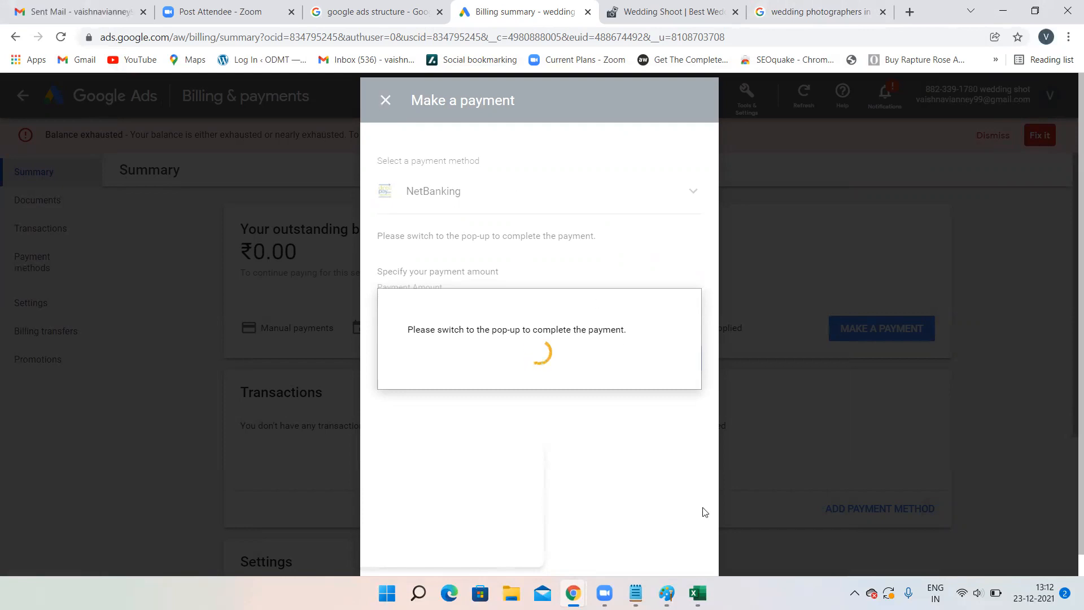
{"action": "left_click", "coordinate": [573, 593]}
{"action": "left_click", "coordinate": [757, 528]}
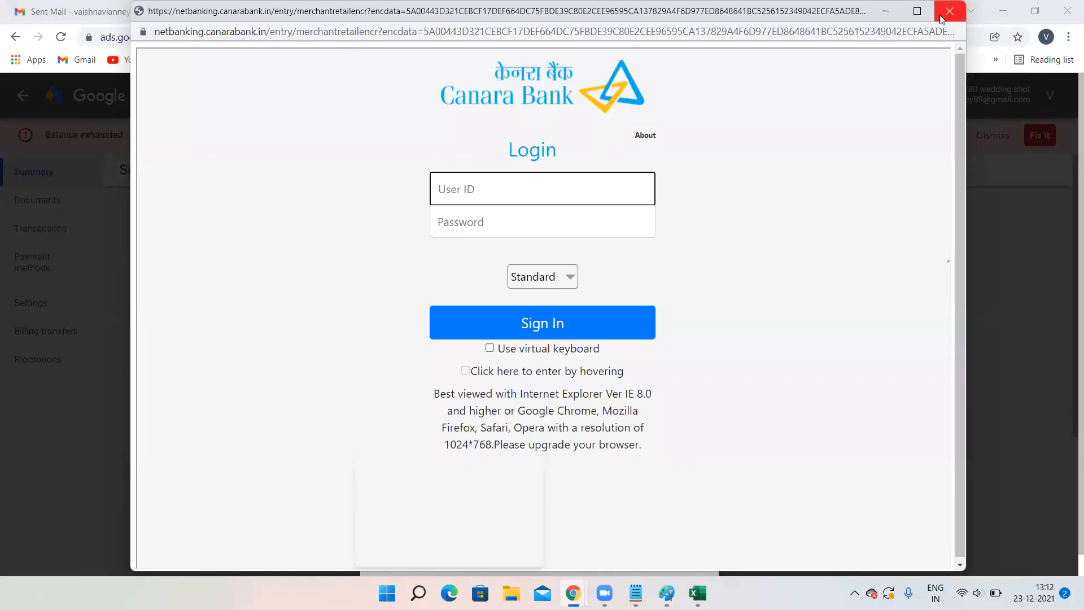
{"action": "left_click", "coordinate": [948, 12]}
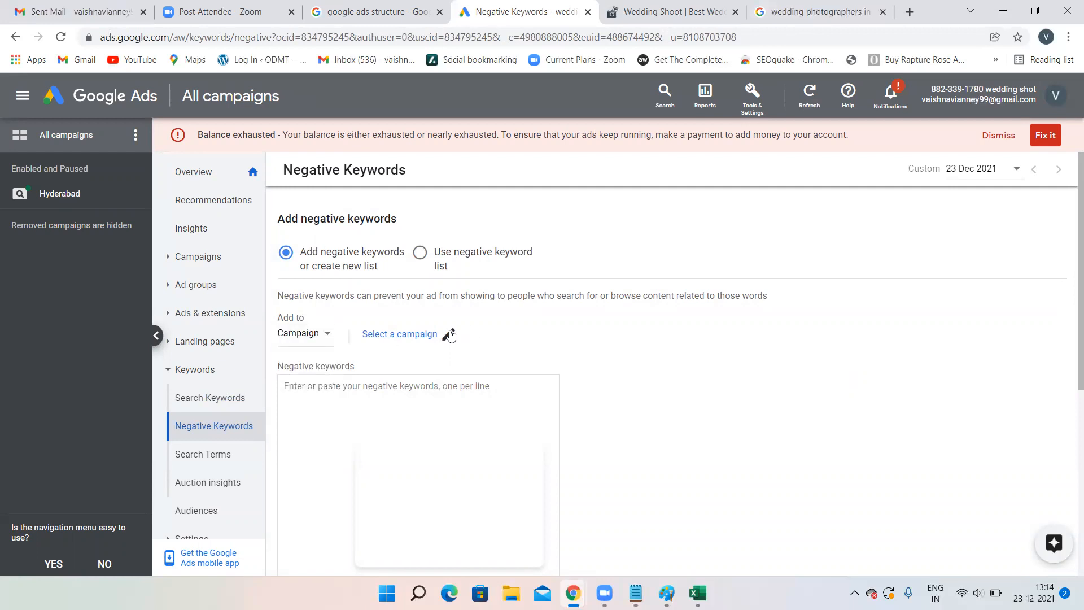
Step: Add the negative keywords "free", "pics" and "photos" to the Hyderabad campaign and save them
{"action": "left_click", "coordinate": [448, 334]}
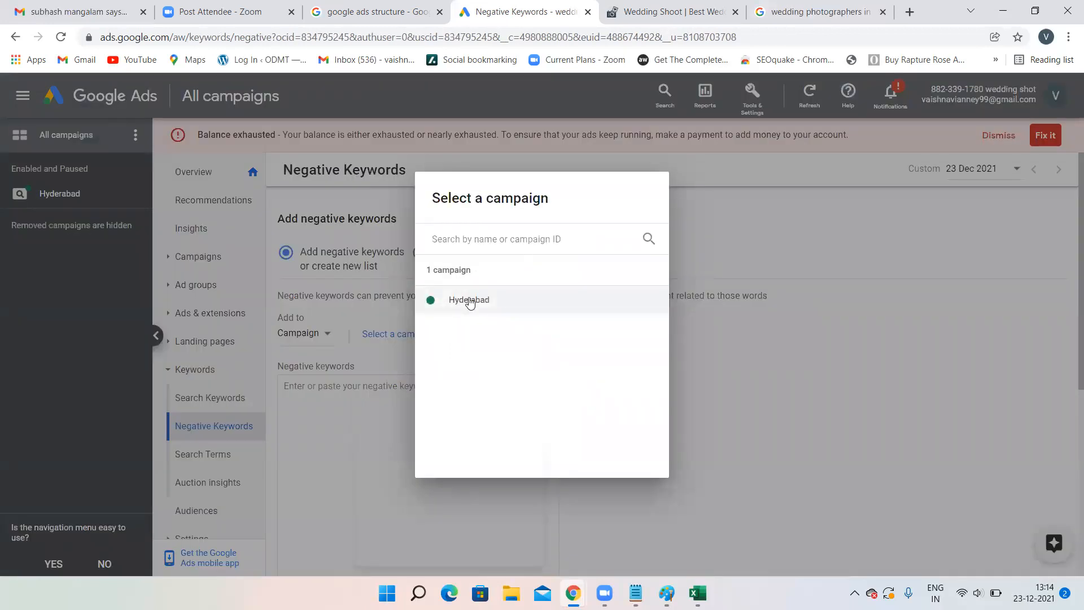
{"action": "left_click", "coordinate": [468, 301]}
{"action": "left_click", "coordinate": [334, 402]}
{"action": "type", "text": "free"}
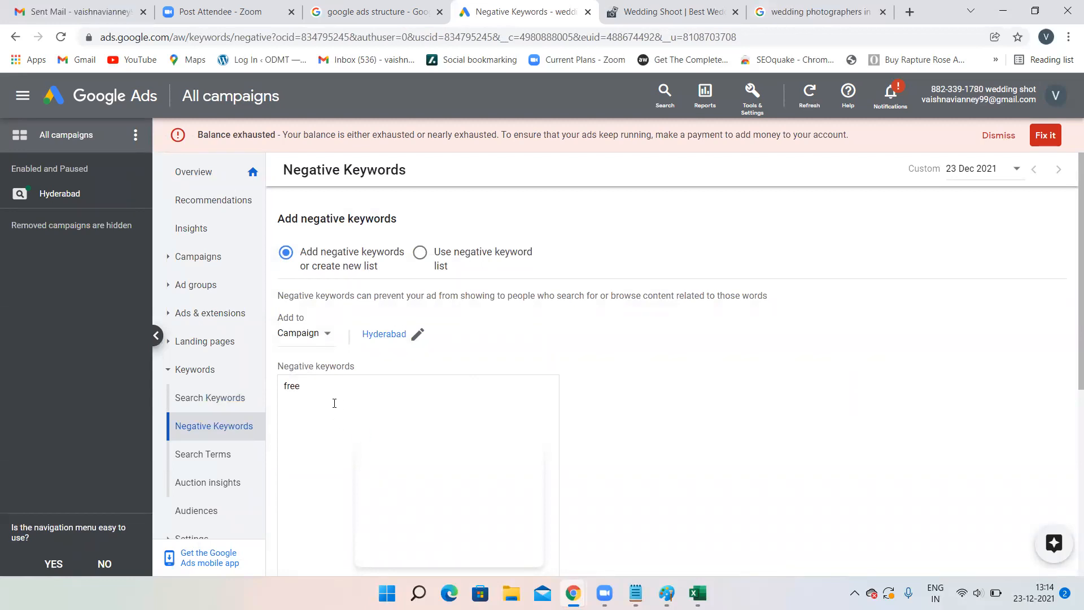
{"action": "key", "text": "Return"}
{"action": "type", "text": "pics"}
{"action": "key", "text": "Return"}
{"action": "type", "text": "ph"}
{"action": "key", "text": "BackSpace"}
{"action": "key", "text": "BackSpace"}
{"action": "type", "text": "photos"}
{"action": "scroll", "coordinate": [569, 370], "scroll_direction": "down", "scroll_amount": 1}
{"action": "scroll", "coordinate": [812, 269], "scroll_direction": "down", "scroll_amount": 4}
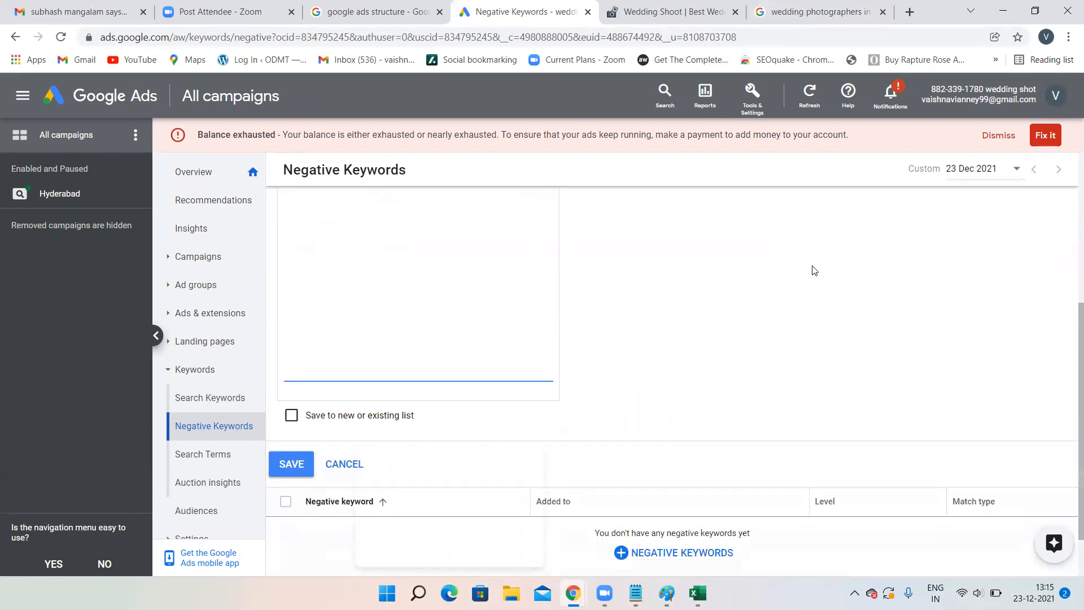
{"action": "left_click", "coordinate": [291, 467]}
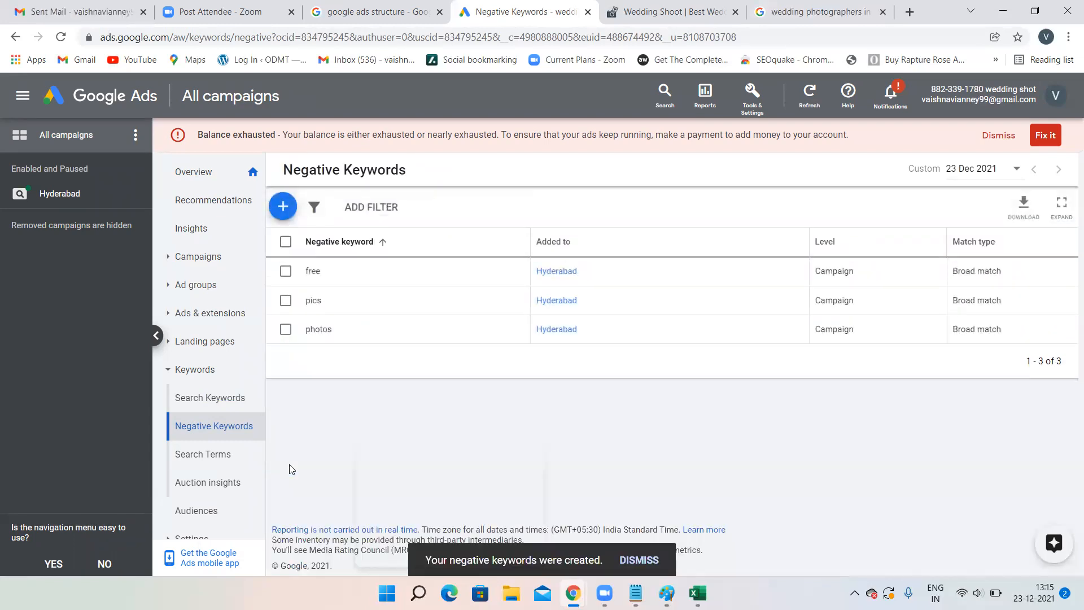
Step: Look through the account's keyword sections, landing pages and ads list
{"action": "left_click", "coordinate": [209, 373]}
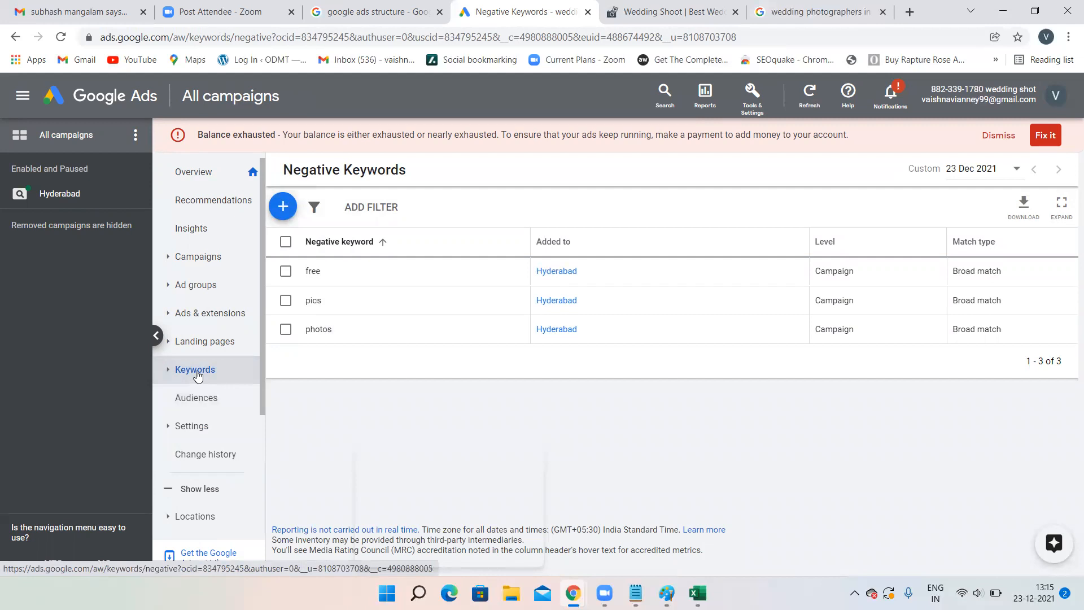
{"action": "left_click", "coordinate": [199, 373]}
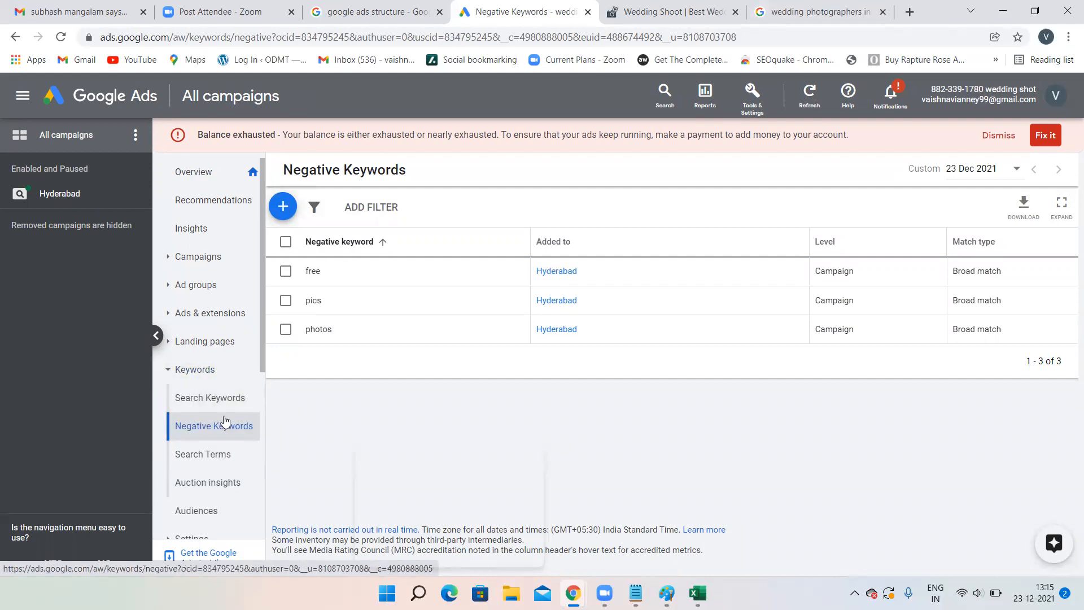
{"action": "left_click", "coordinate": [195, 354]}
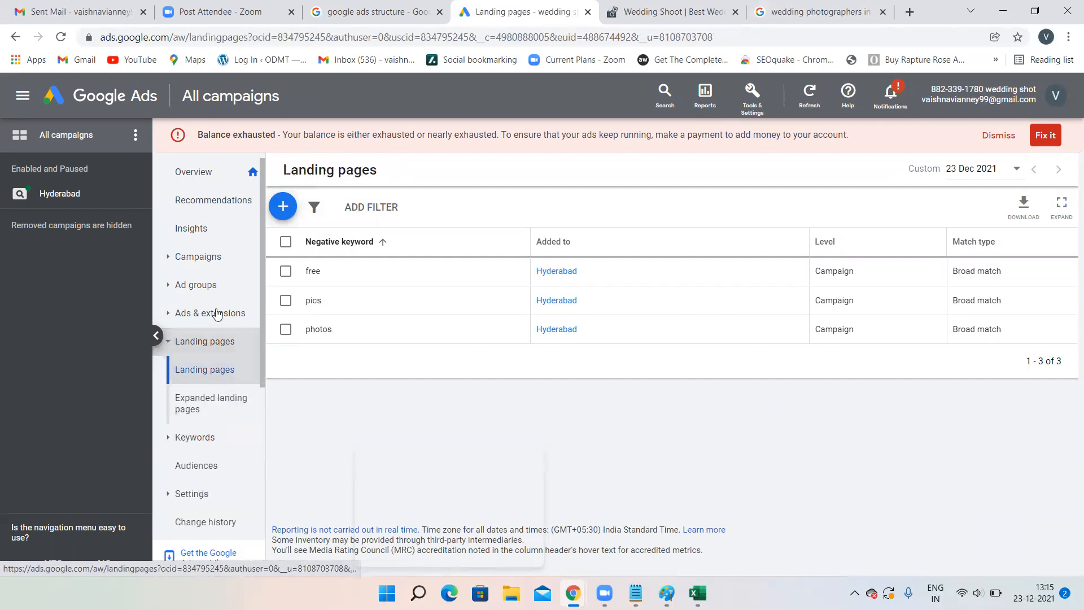
{"action": "left_click", "coordinate": [210, 314]}
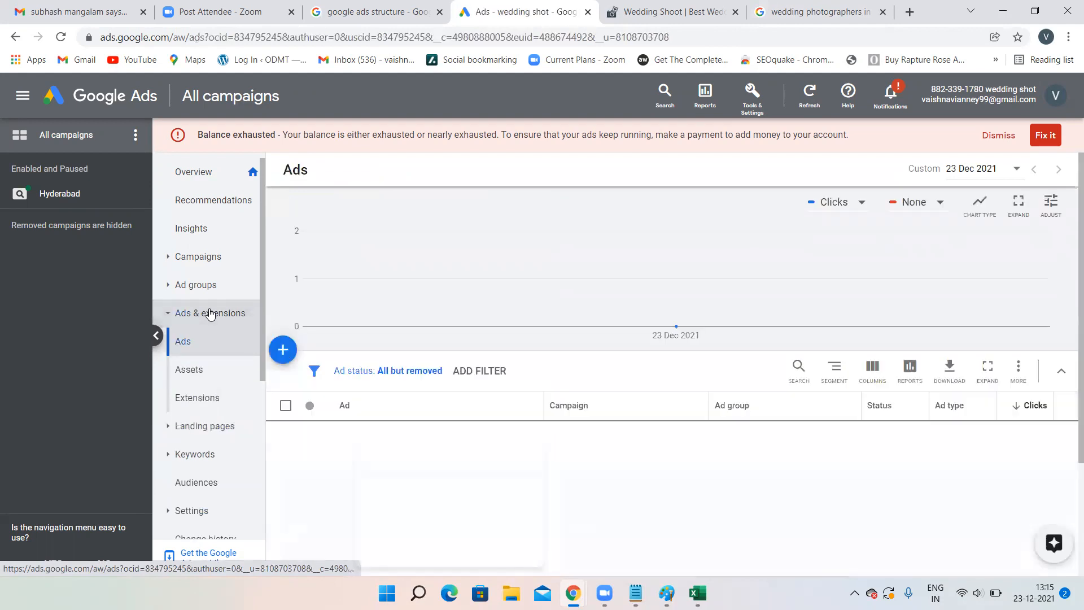
Step: View the keyword text change form for the search keyword "wedding photographers in hyderabad" and leave it for the ad groups list
{"action": "left_click", "coordinate": [211, 454]}
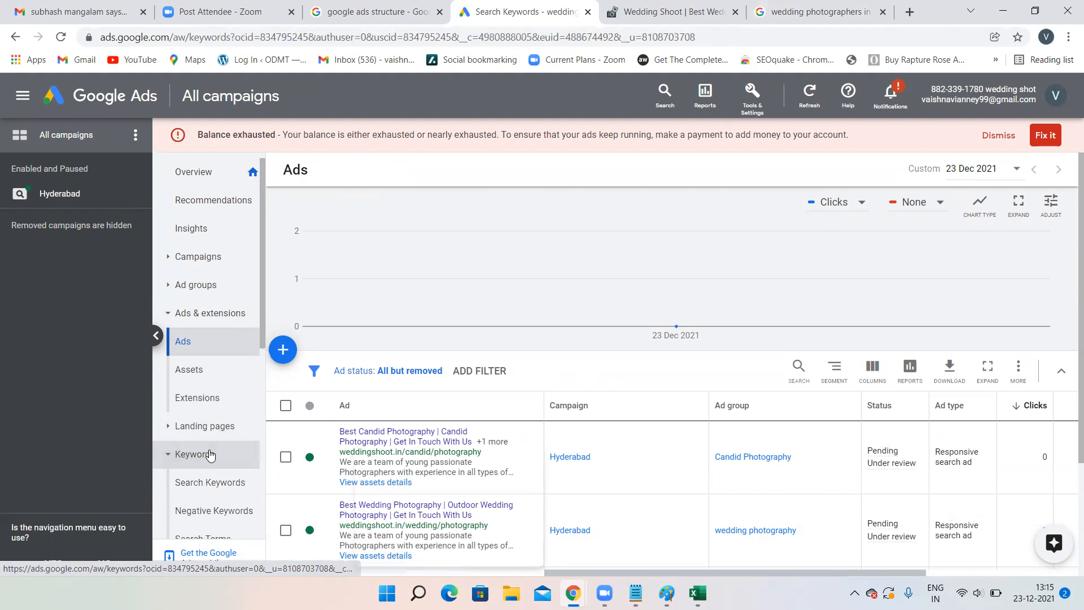
{"action": "left_click", "coordinate": [285, 436]}
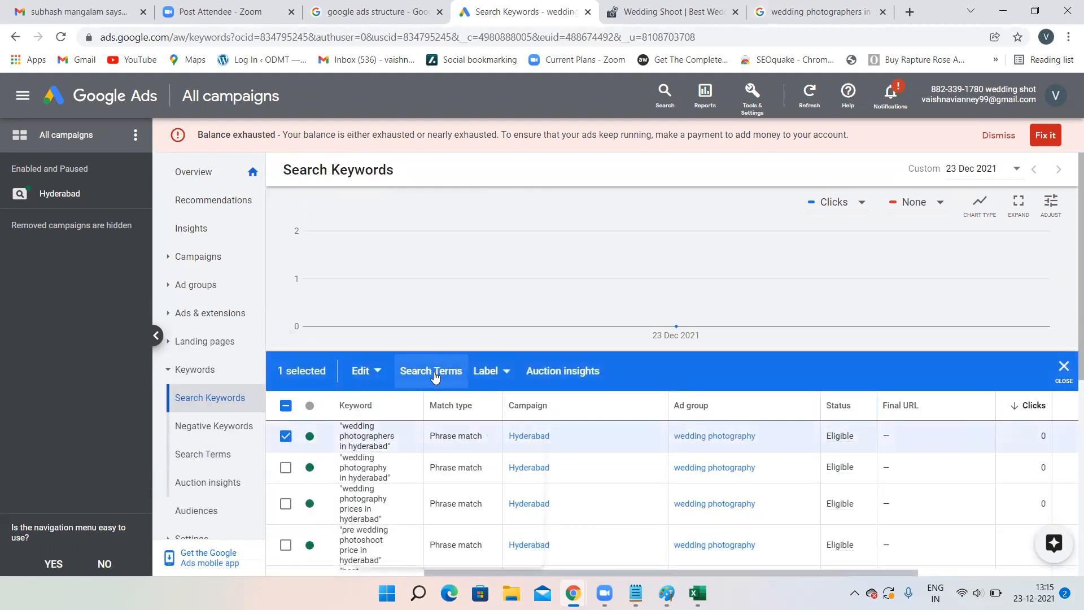
{"action": "left_click", "coordinate": [377, 373]}
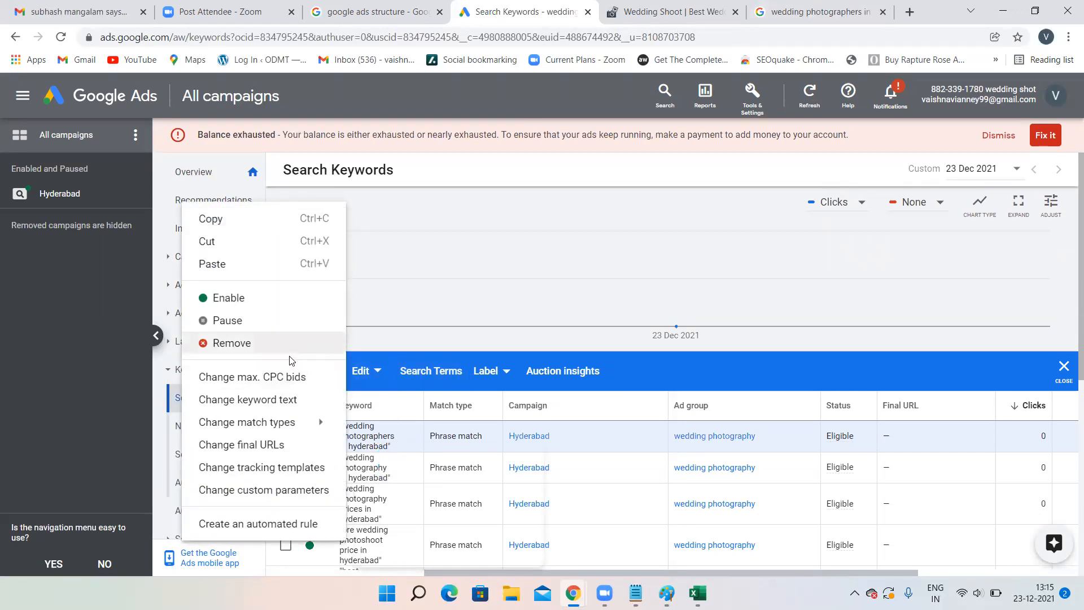
{"action": "left_click", "coordinate": [302, 403]}
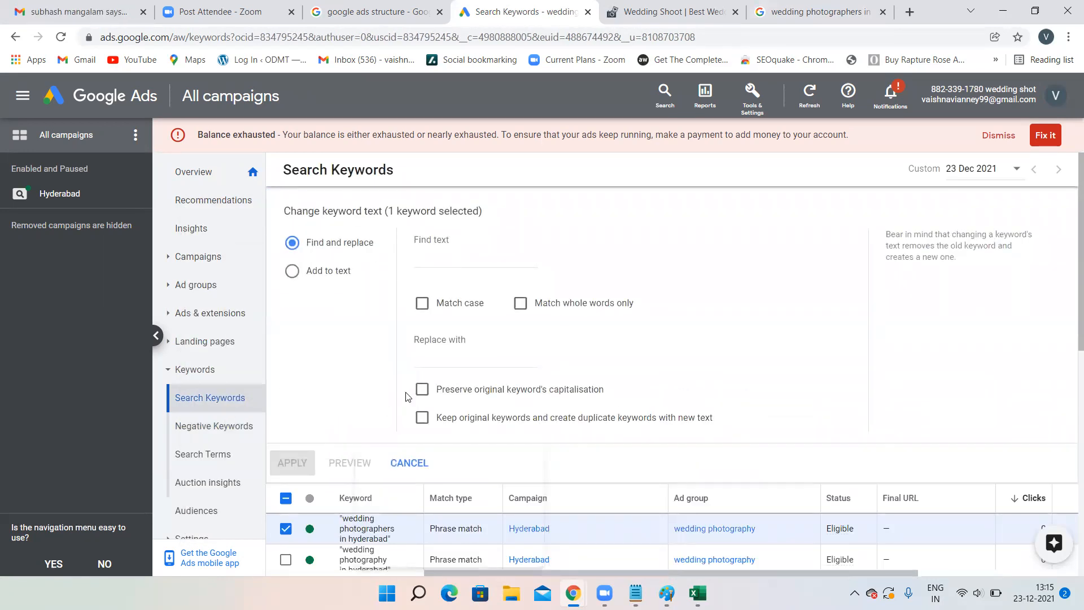
{"action": "left_click", "coordinate": [205, 285]}
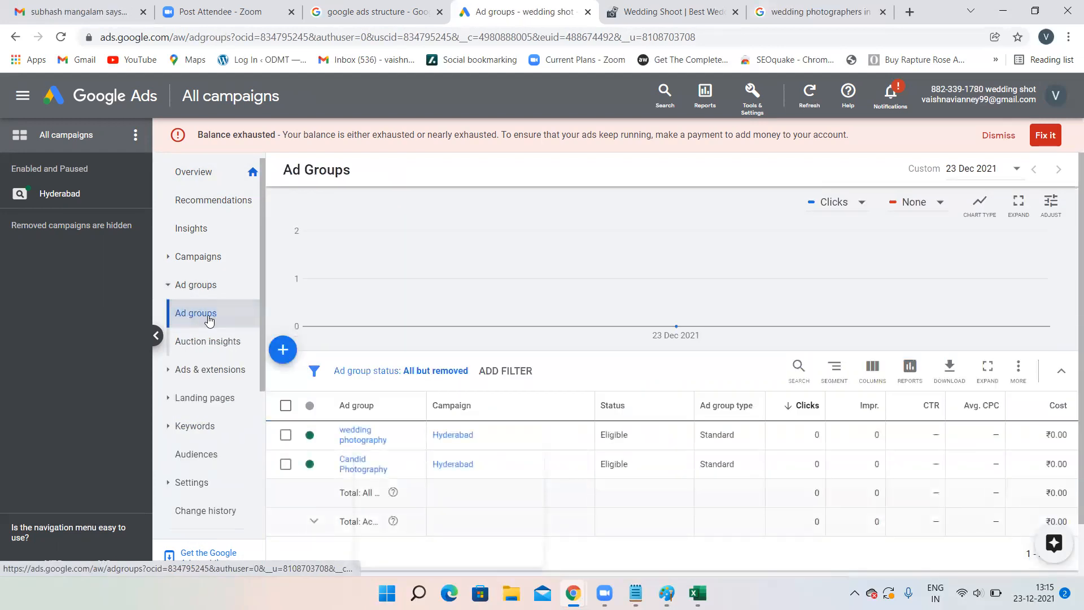
Step: Review the available edit options, including match types, for the search keyword "wedding photographers in hyderabad" without applying any
{"action": "left_click", "coordinate": [204, 425]}
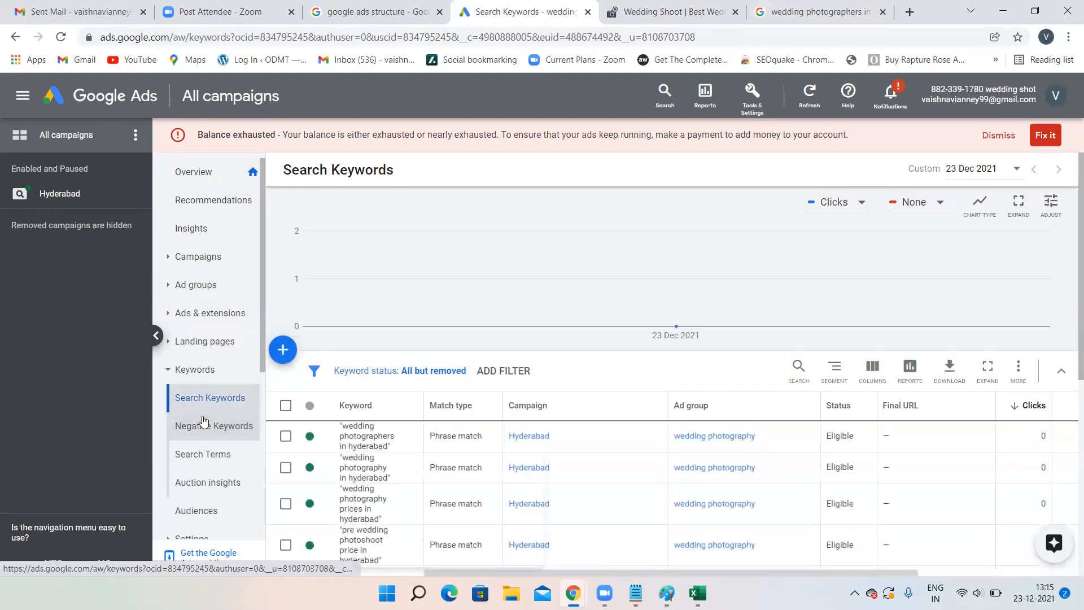
{"action": "left_click", "coordinate": [286, 436]}
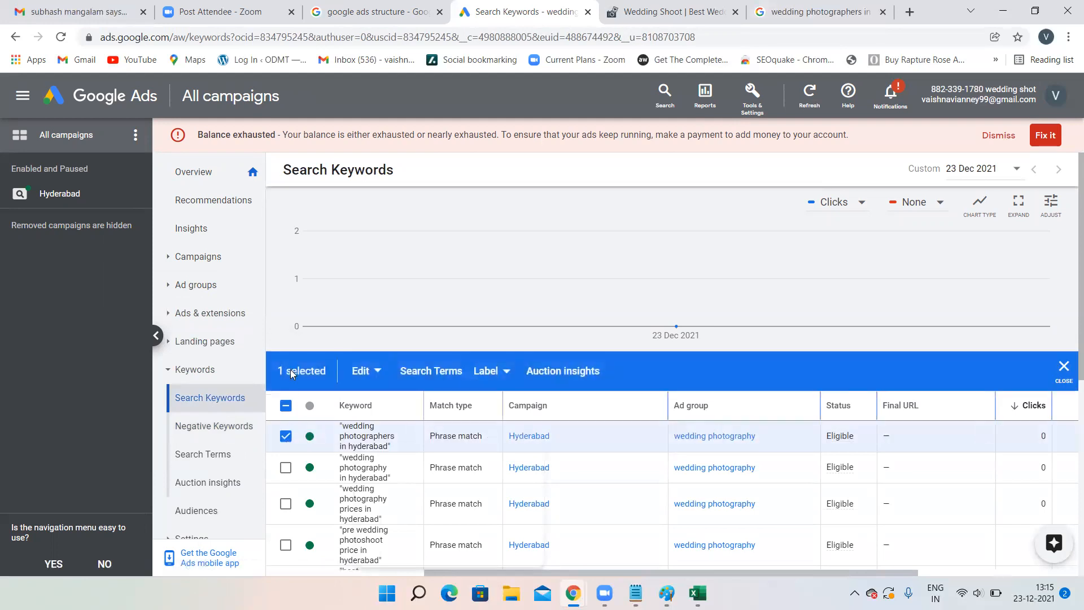
{"action": "left_click", "coordinate": [383, 375]}
{"action": "left_click", "coordinate": [383, 375]}
{"action": "left_click", "coordinate": [382, 376]}
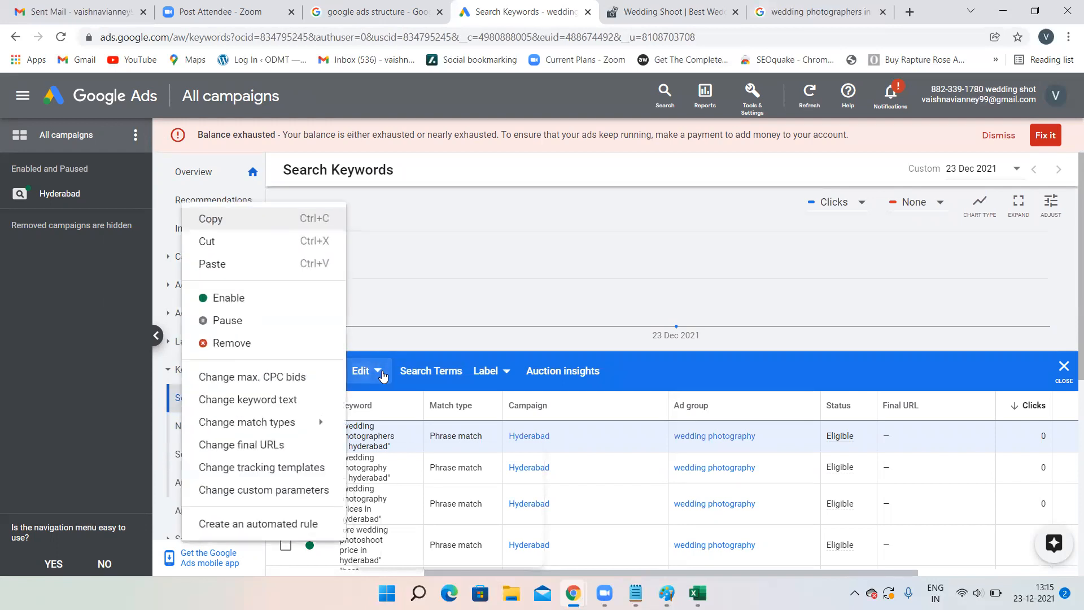
{"action": "mouse_move", "coordinate": [294, 425]}
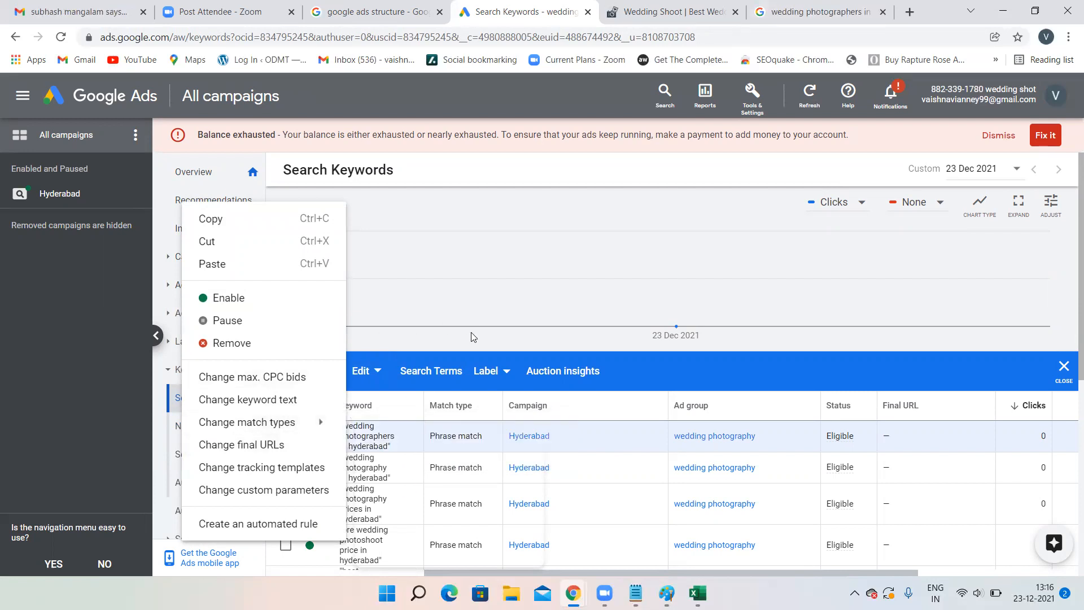
{"action": "left_click", "coordinate": [426, 308]}
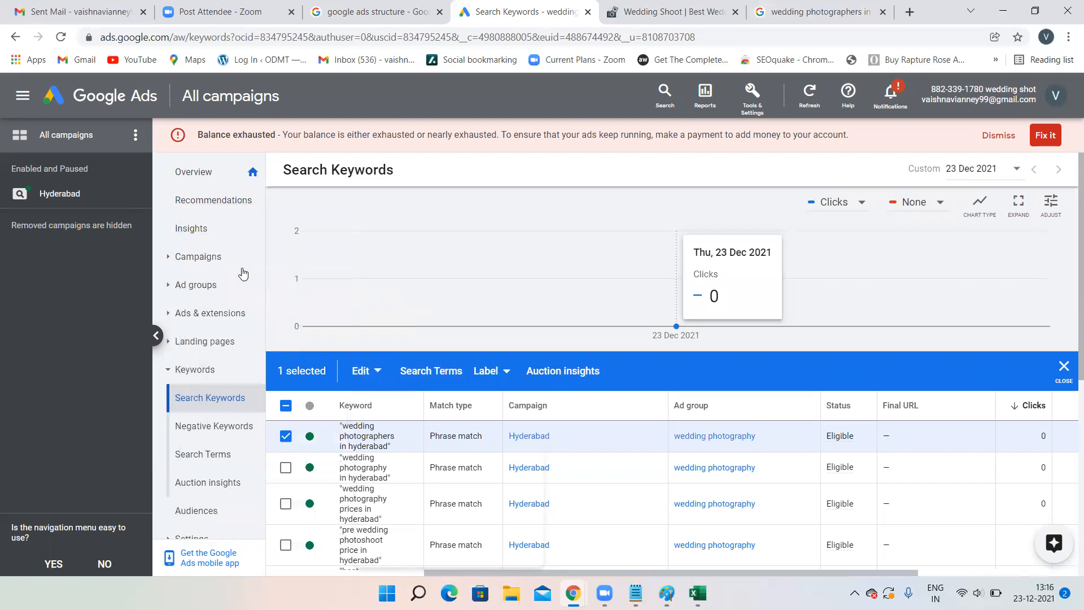
Step: Review the edit options for the Hyderabad campaign, including pausing it and changing budgets, without applying any
{"action": "left_click", "coordinate": [226, 253]}
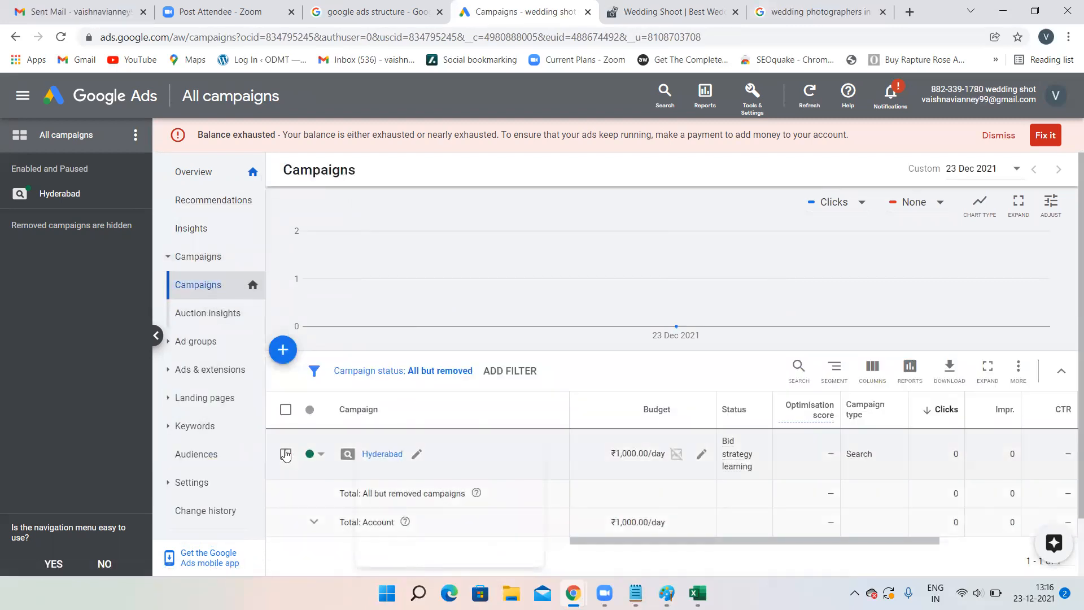
{"action": "left_click", "coordinate": [286, 455]}
{"action": "left_click", "coordinate": [376, 369]}
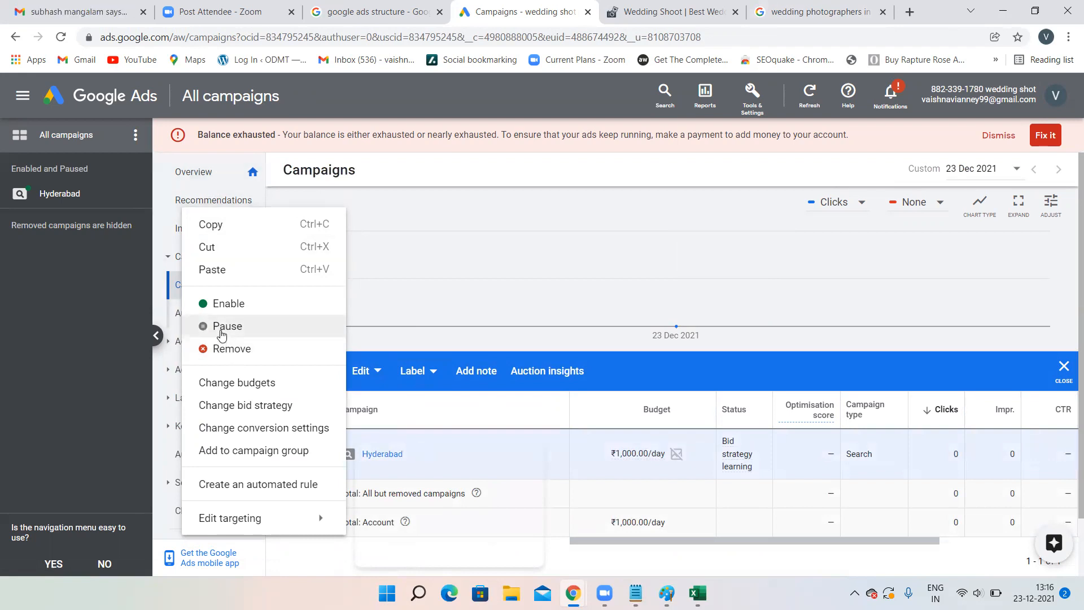
{"action": "left_click", "coordinate": [441, 305]}
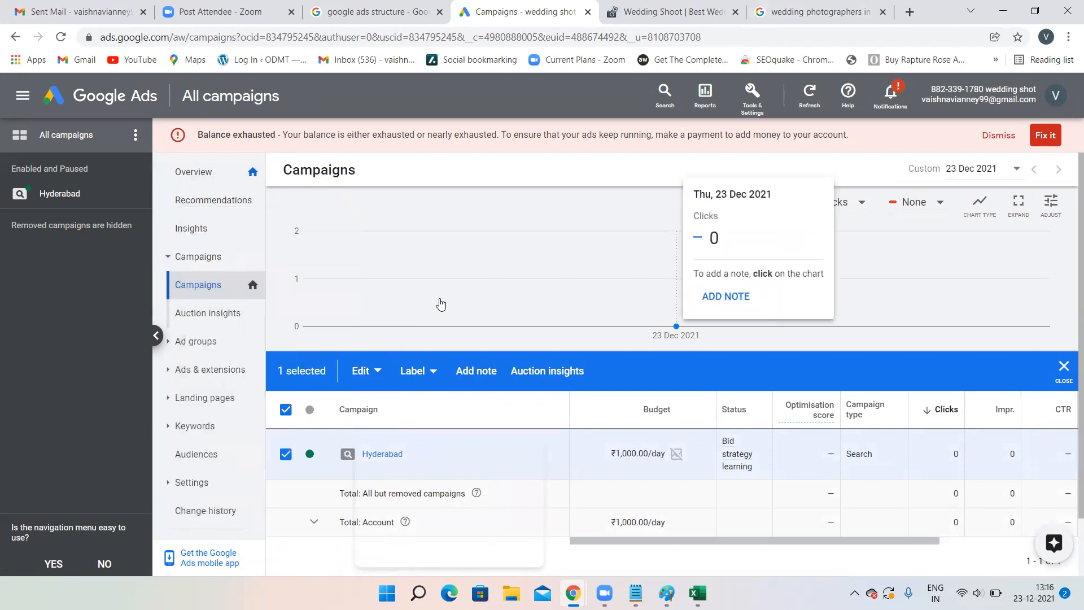